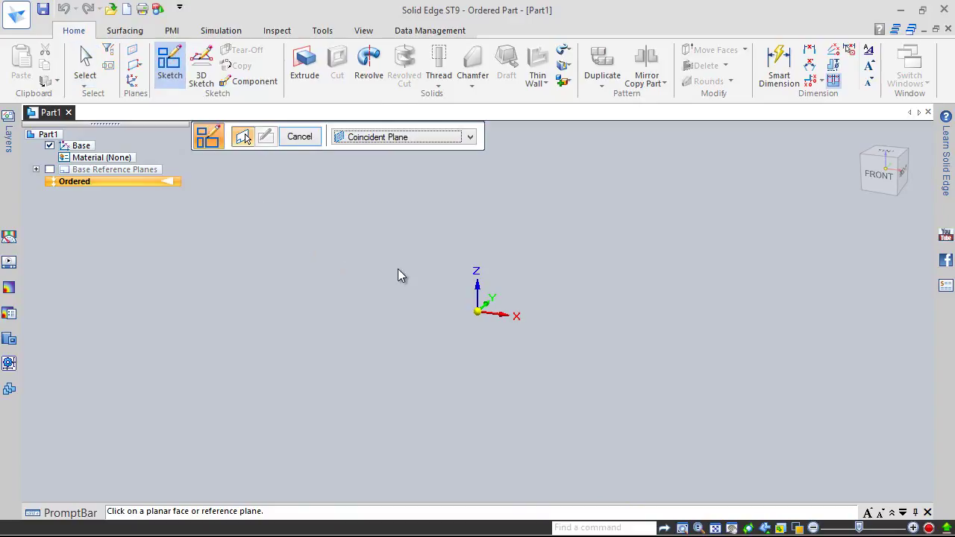
# Start a sketch on the front (XZ) plane and view it straight on
pyautogui.click(492, 293)
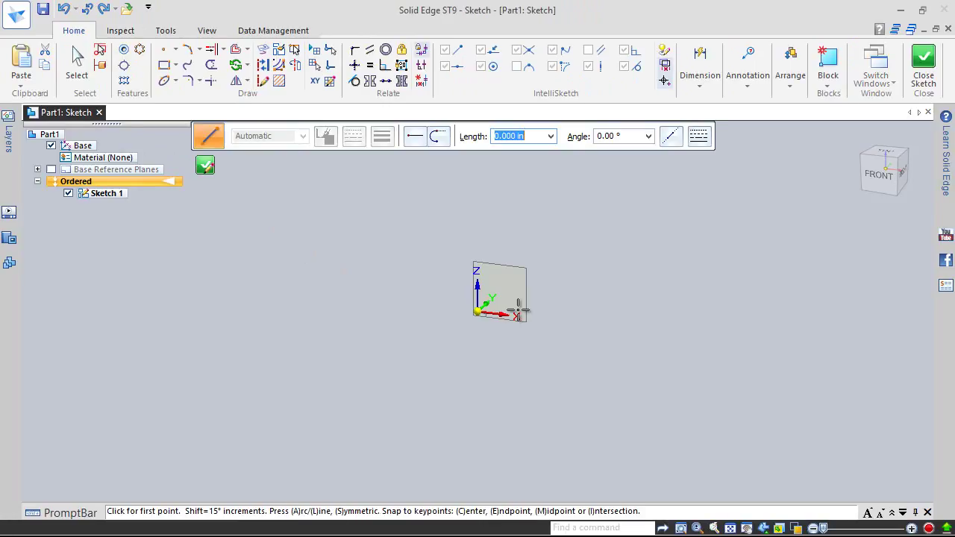
pyautogui.click(881, 172)
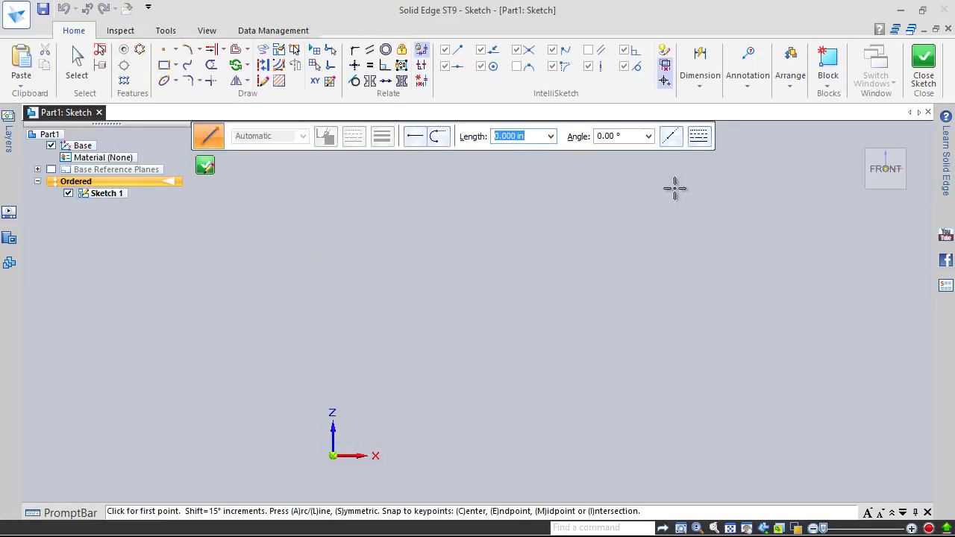
# Modify the ANSI (in) dimension style so the linear and angular round-off are both .12345, and apply it
pyautogui.click(700, 87)
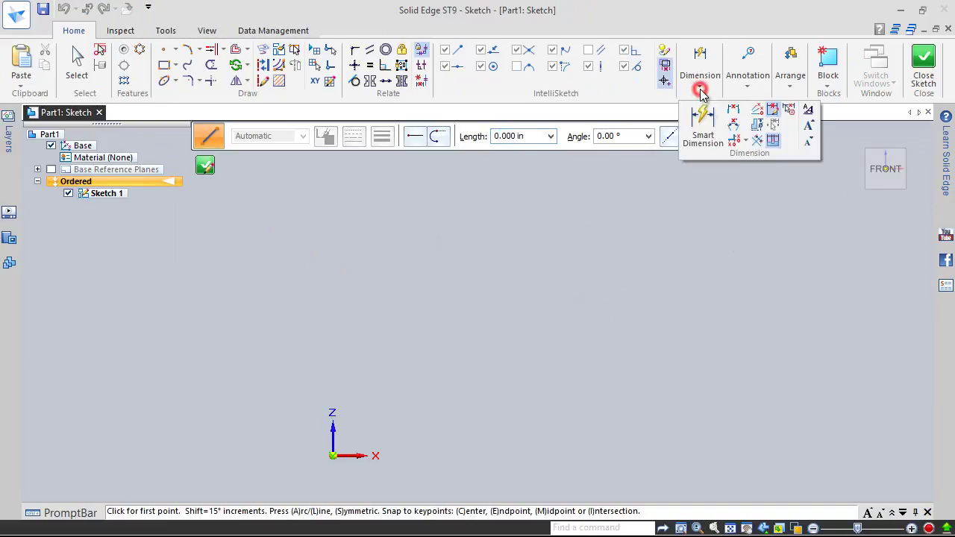
pyautogui.click(812, 109)
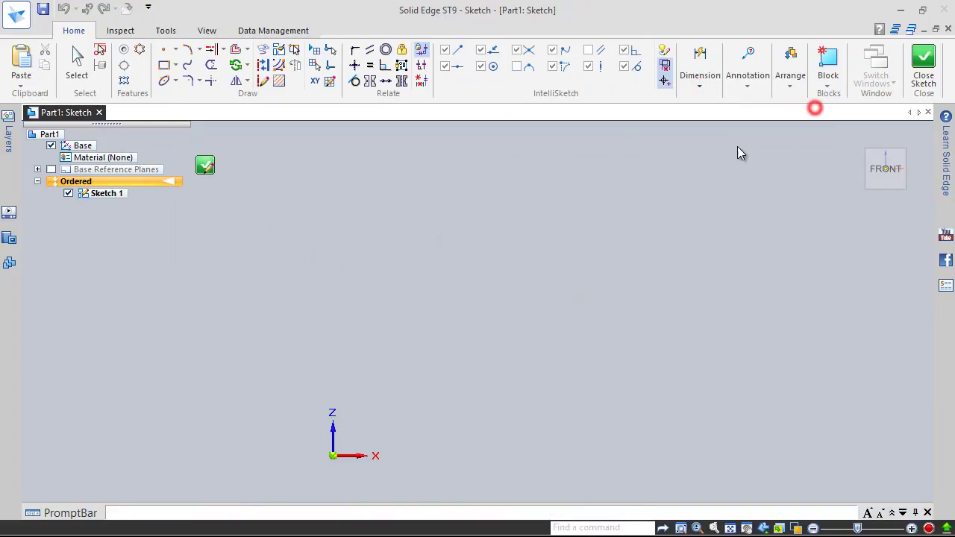
pyautogui.click(411, 173)
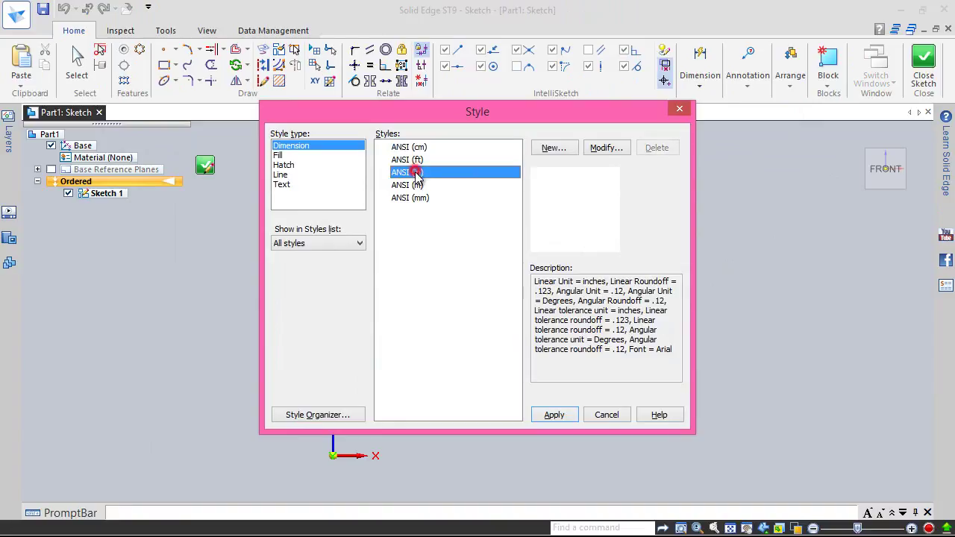
pyautogui.click(612, 149)
pyautogui.click(368, 71)
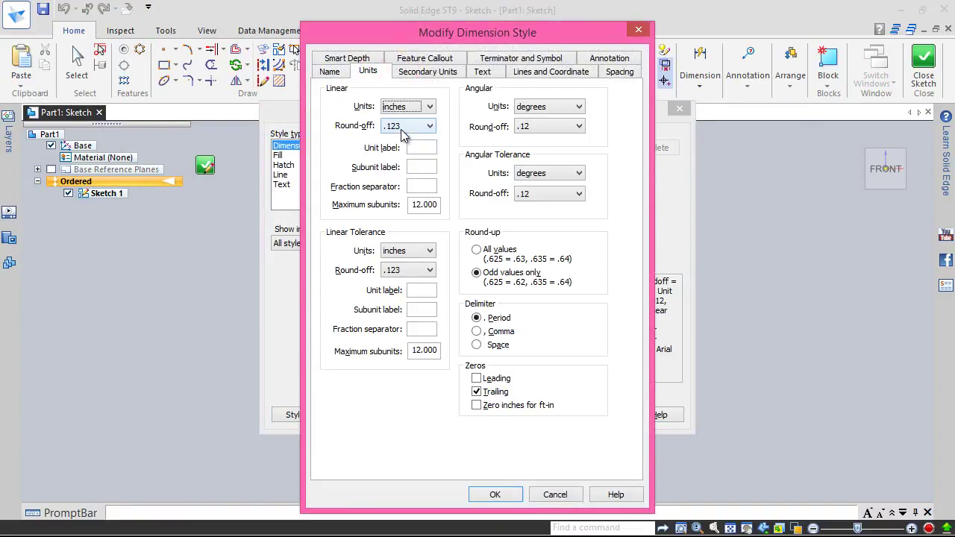
pyautogui.click(403, 130)
pyautogui.click(404, 193)
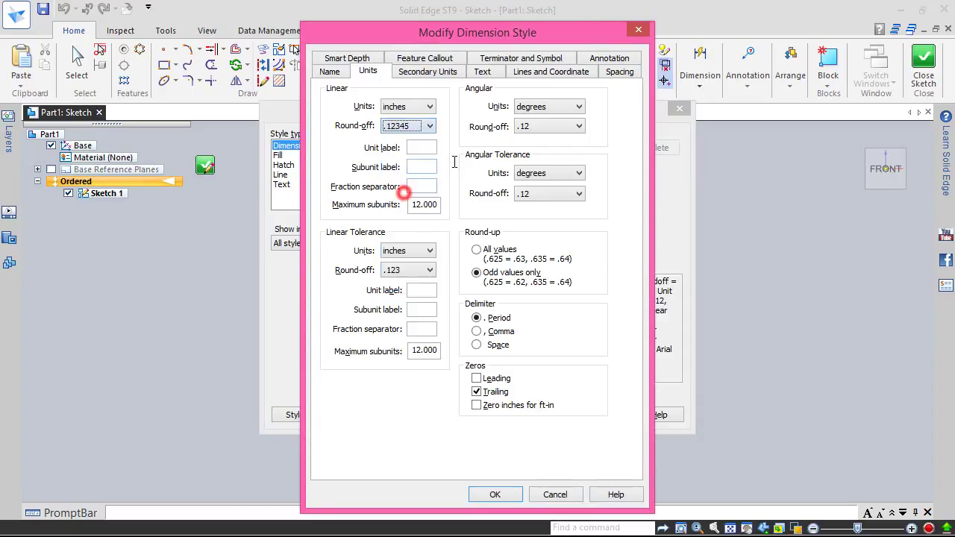
pyautogui.click(556, 128)
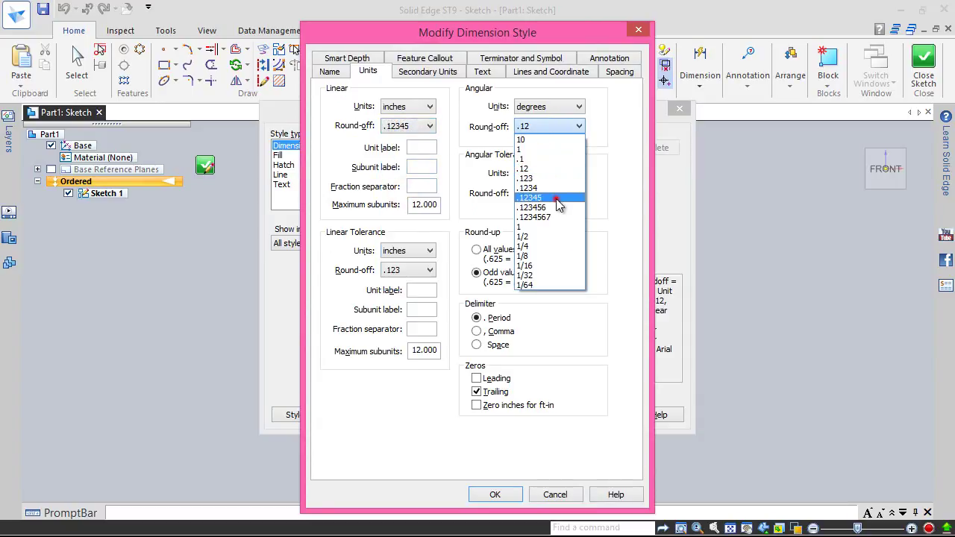
pyautogui.click(556, 198)
pyautogui.click(501, 495)
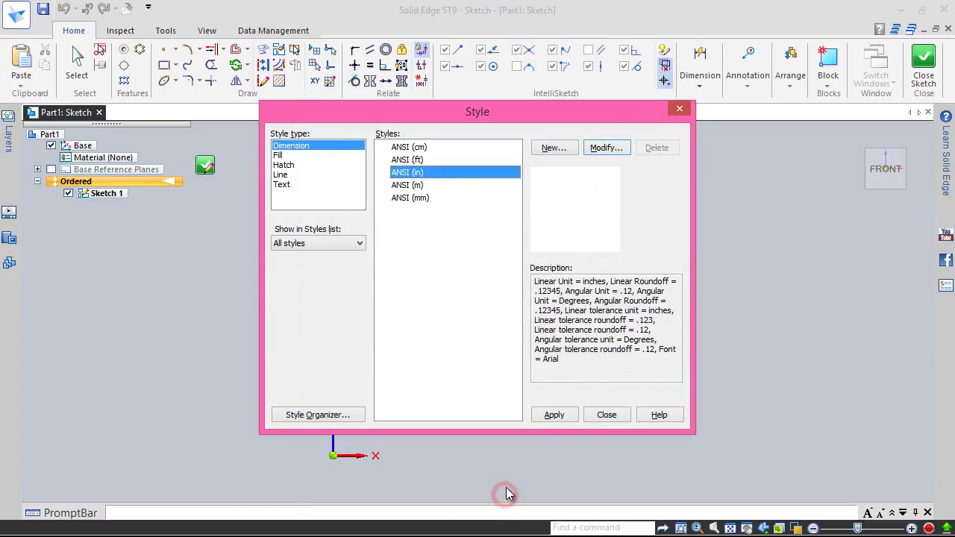
pyautogui.click(555, 415)
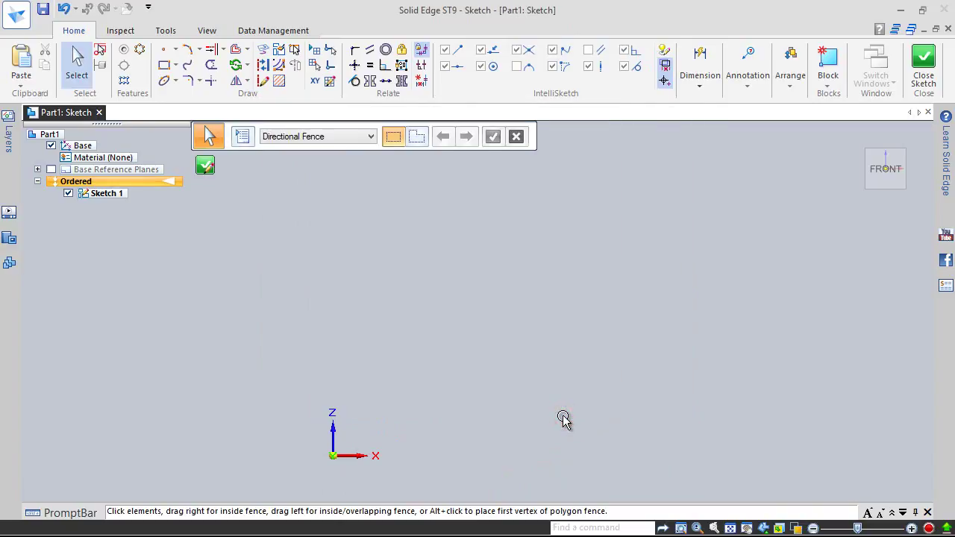
# Sketch a horizontal line about 0.33 in long from the origin along the positive X axis
pyautogui.click(177, 49)
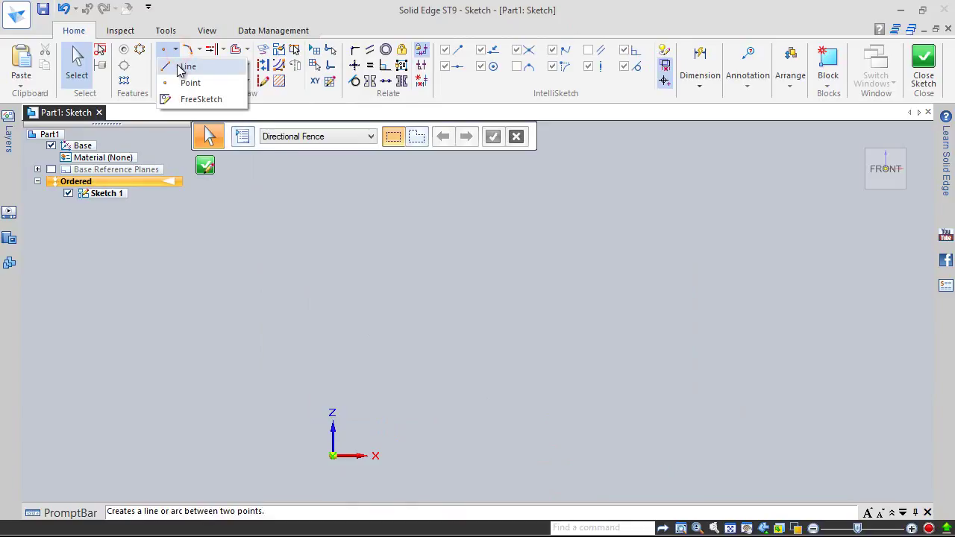
pyautogui.click(183, 67)
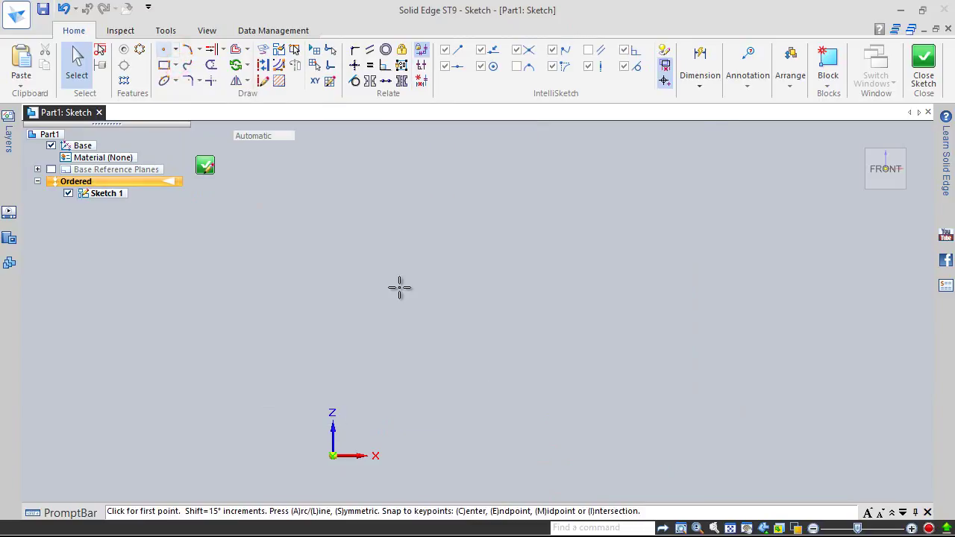
pyautogui.click(332, 455)
pyautogui.click(444, 455)
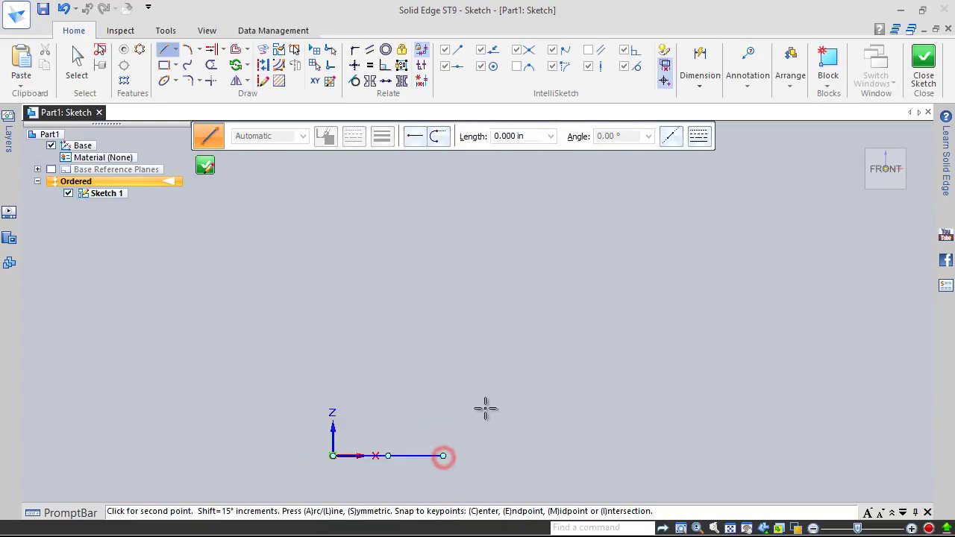
# Dimension the horizontal line below it with Smart Dimension and set its length to 0.3125 in
pyautogui.rightClick(508, 284)
pyautogui.moveTo(508, 284); pyautogui.dragTo(460, 285, button='right')
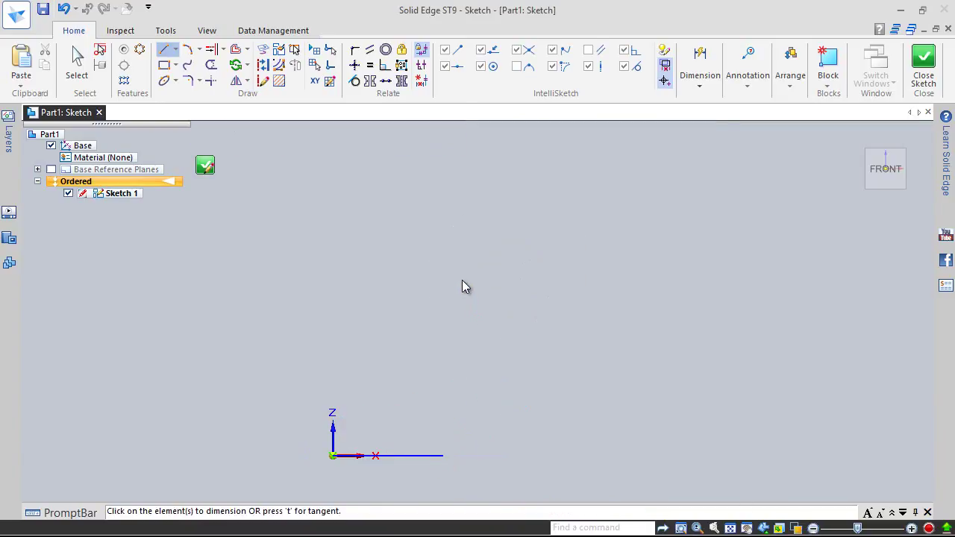
pyautogui.scroll(-2, 462, 281)
pyautogui.scroll(2, 445, 370)
pyautogui.click(411, 404)
pyautogui.click(404, 426)
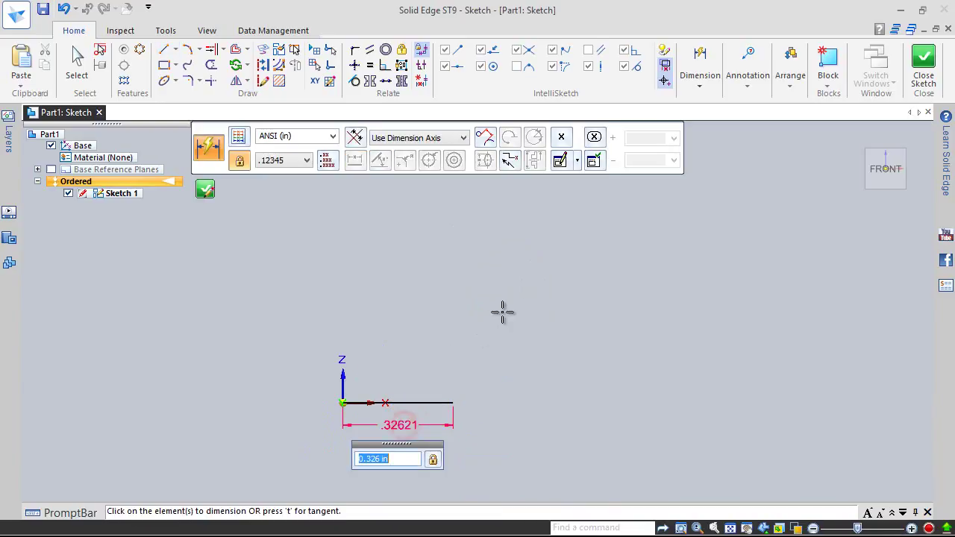
pyautogui.write('0.3')
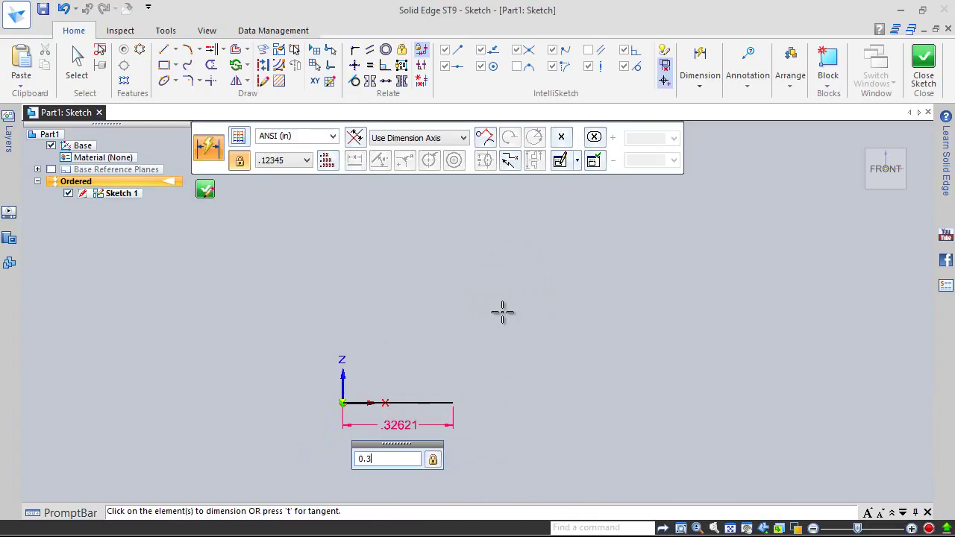
pyautogui.press('Return')
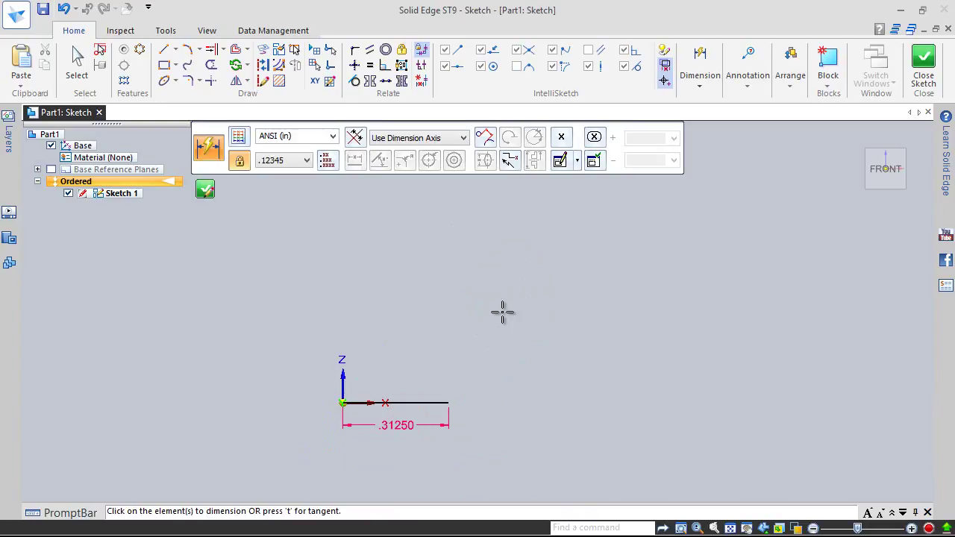
pyautogui.press('Escape')
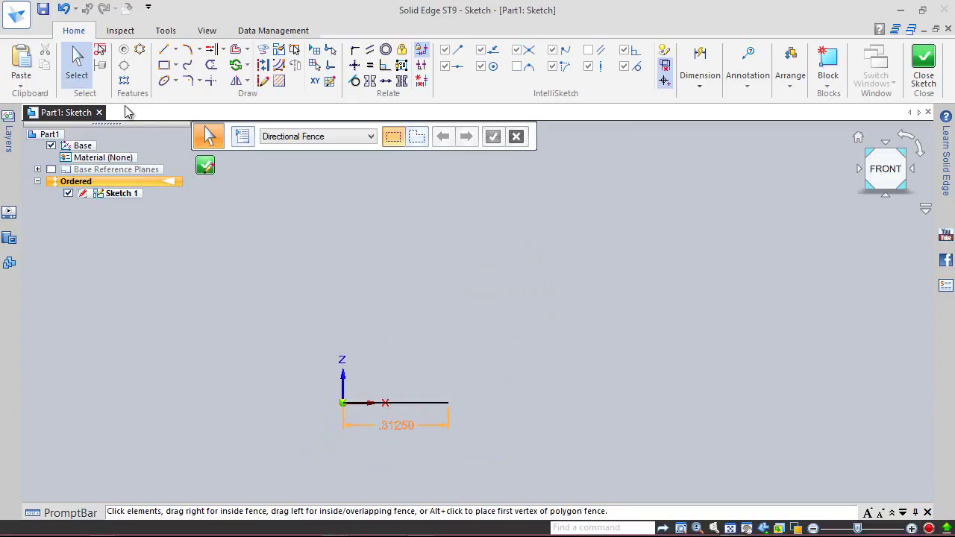
# Draw a three-point arc of about 0.82 in radius from the line's free end, curving downward away from the origin
pyautogui.click(199, 49)
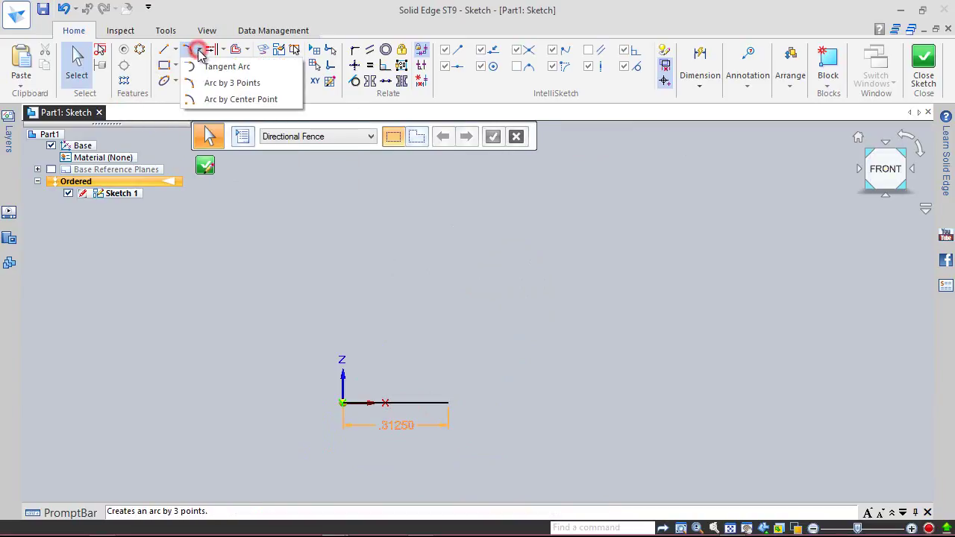
pyautogui.click(216, 82)
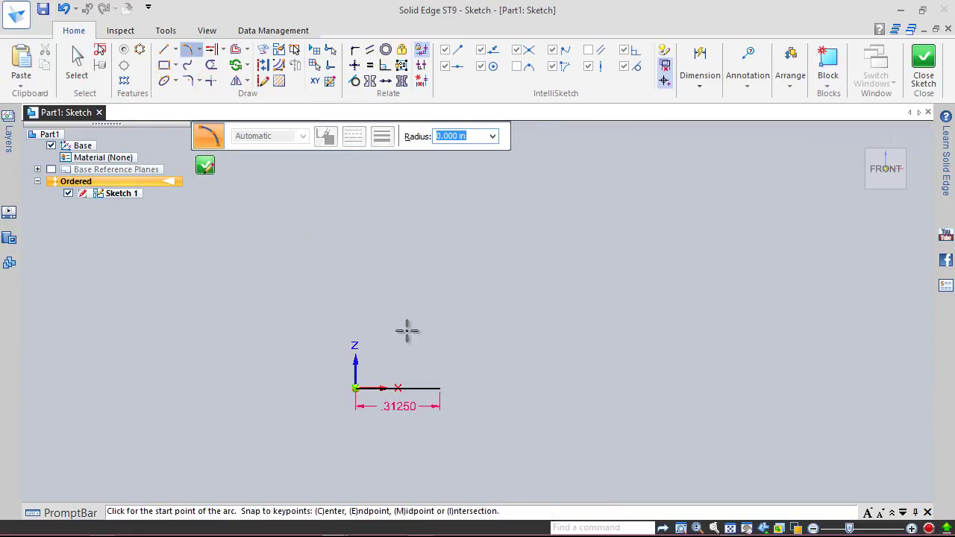
pyautogui.click(407, 363)
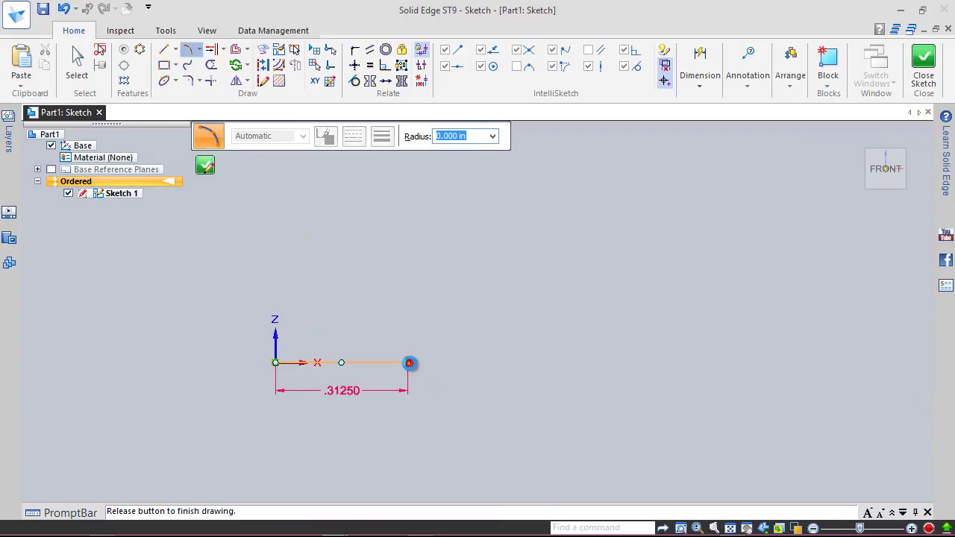
pyautogui.click(607, 426)
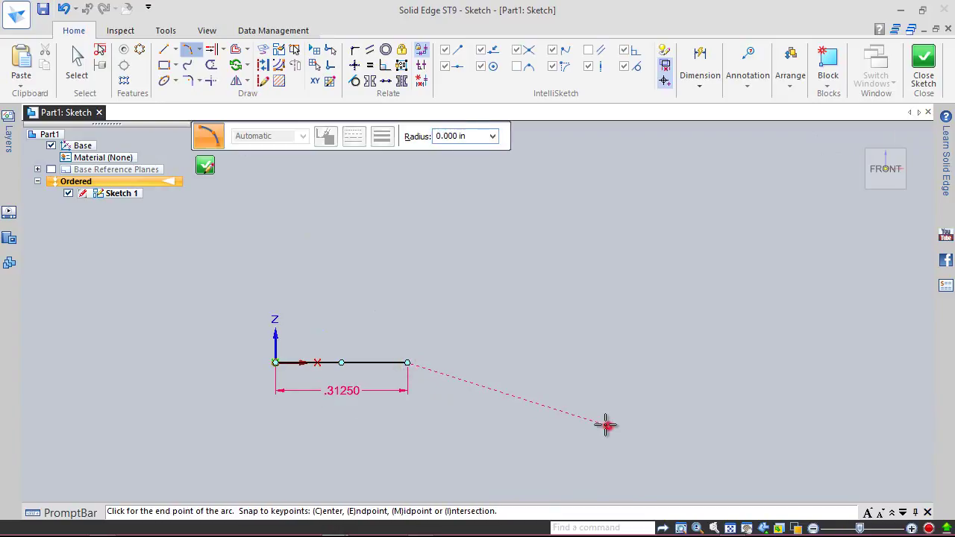
pyautogui.click(547, 390)
# Dimension the arc's radius with Smart Dimension and set it to 2.65259 in
pyautogui.rightClick(580, 279)
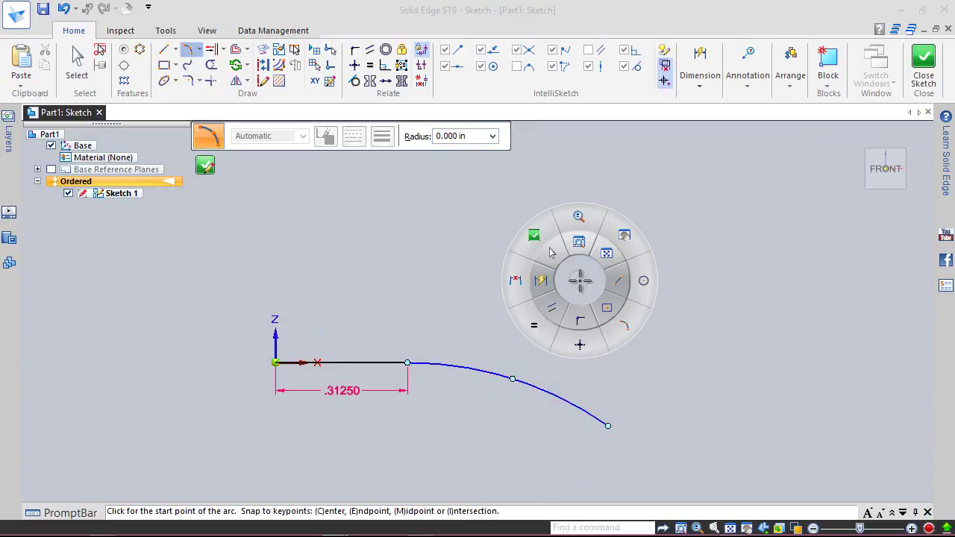
pyautogui.click(543, 280)
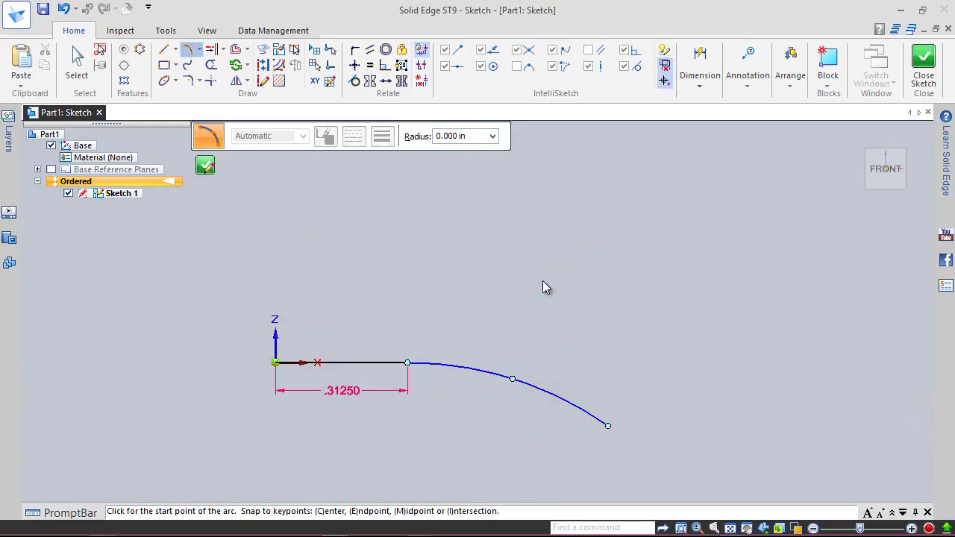
pyautogui.click(514, 380)
pyautogui.click(527, 345)
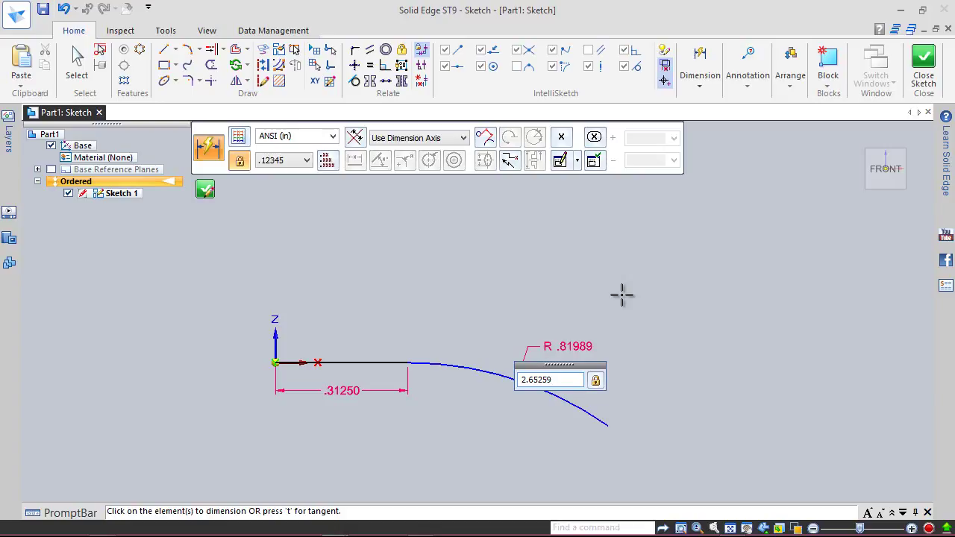
pyautogui.press('Return')
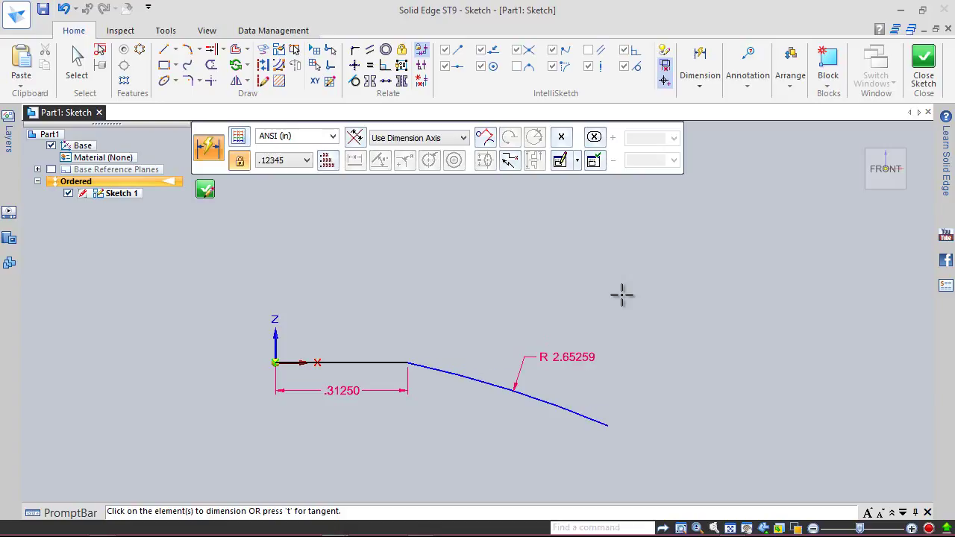
# Add a horizontal distance dimension between the arc's two endpoints and set it to 1.39354 in
pyautogui.click(700, 84)
pyautogui.click(734, 114)
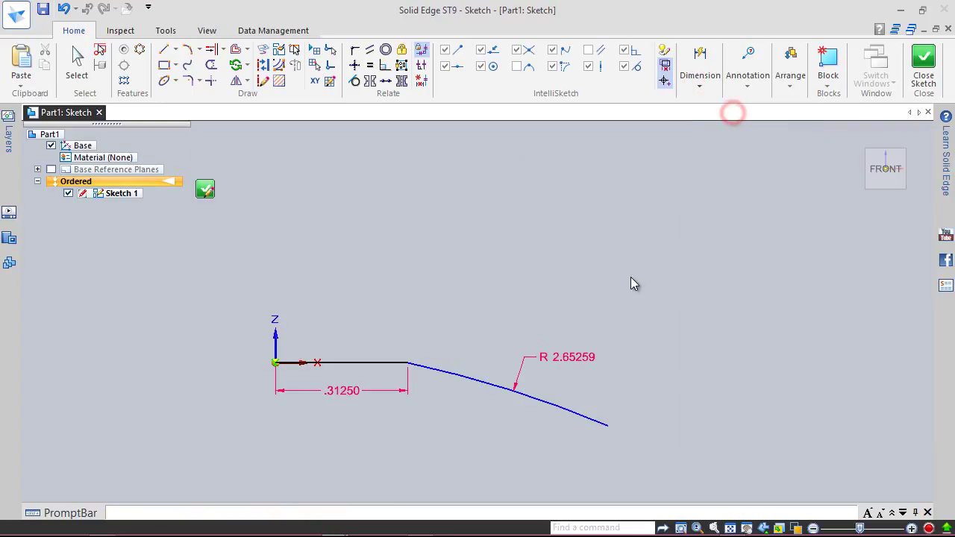
pyautogui.click(407, 363)
pyautogui.click(607, 426)
pyautogui.click(533, 302)
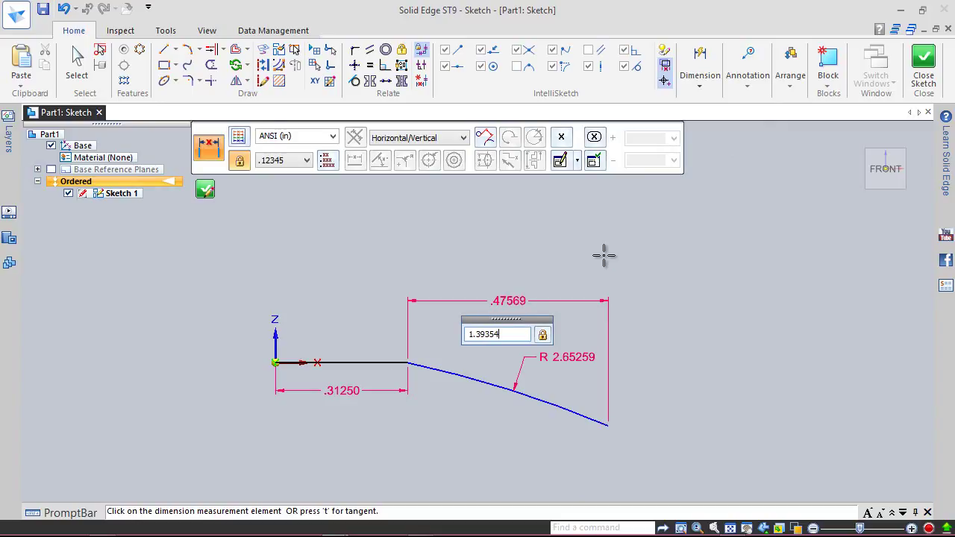
pyautogui.write('1.39354')
pyautogui.press('Return')
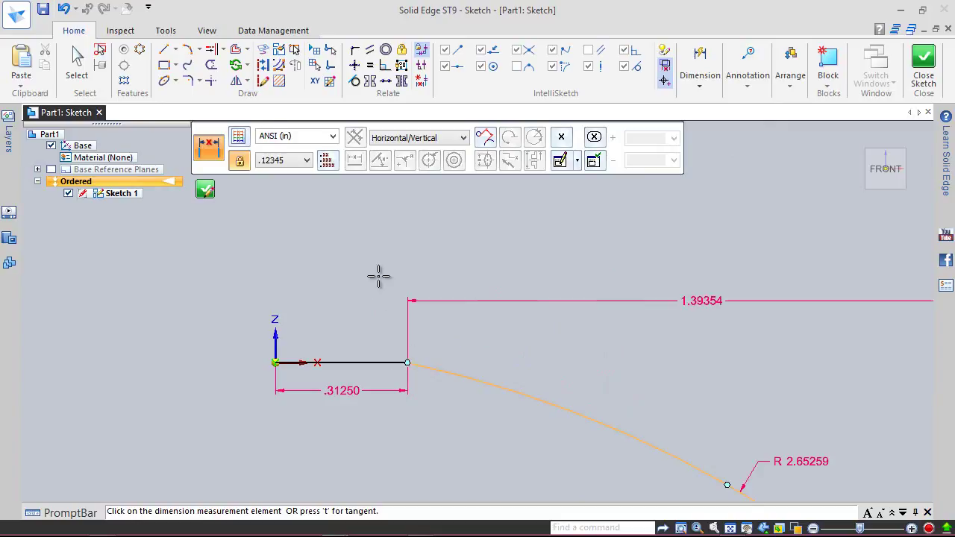
pyautogui.press('Escape')
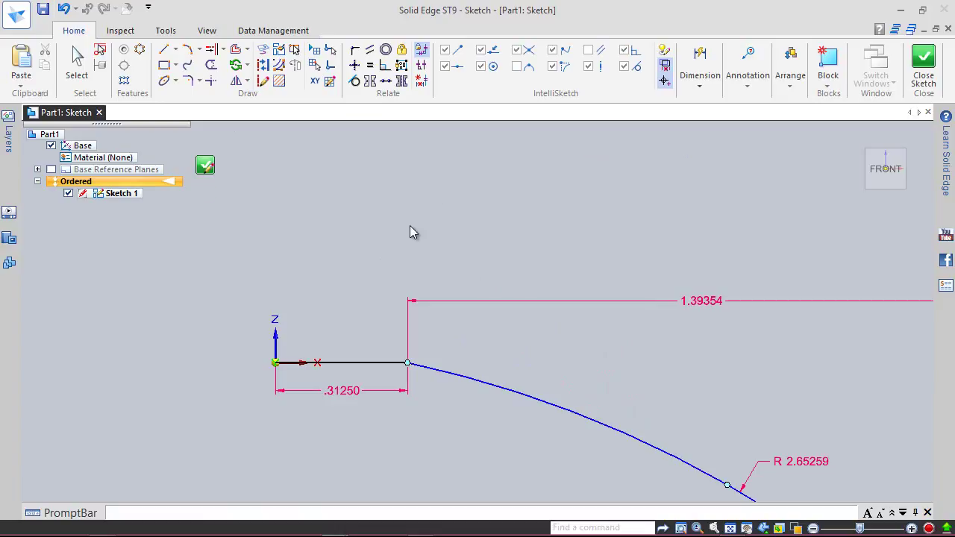
# Add a vertical distance dimension between the arc's two endpoints and set it to .2908 in
pyautogui.click(700, 86)
pyautogui.click(697, 120)
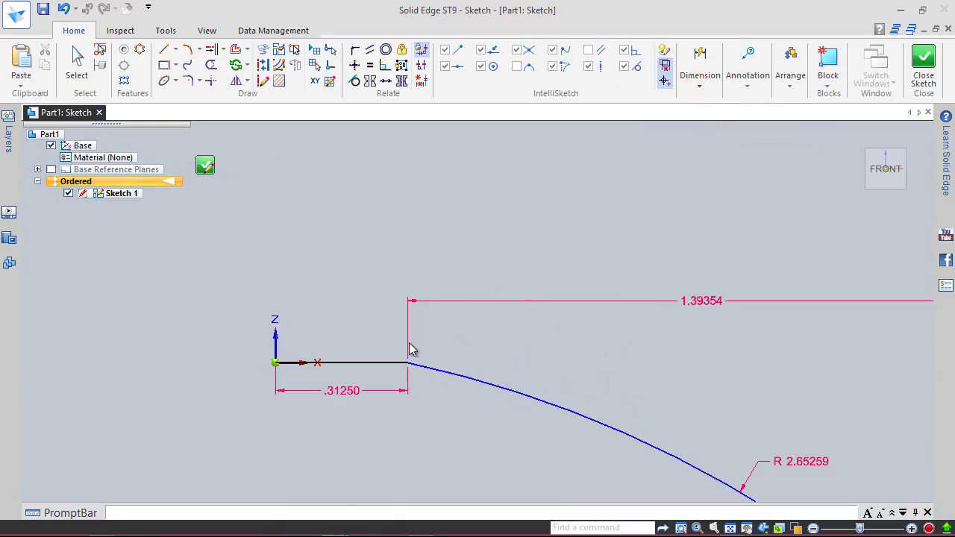
pyautogui.scroll(-3, 405, 363)
pyautogui.scroll(-3, 473, 297)
pyautogui.click(606, 405)
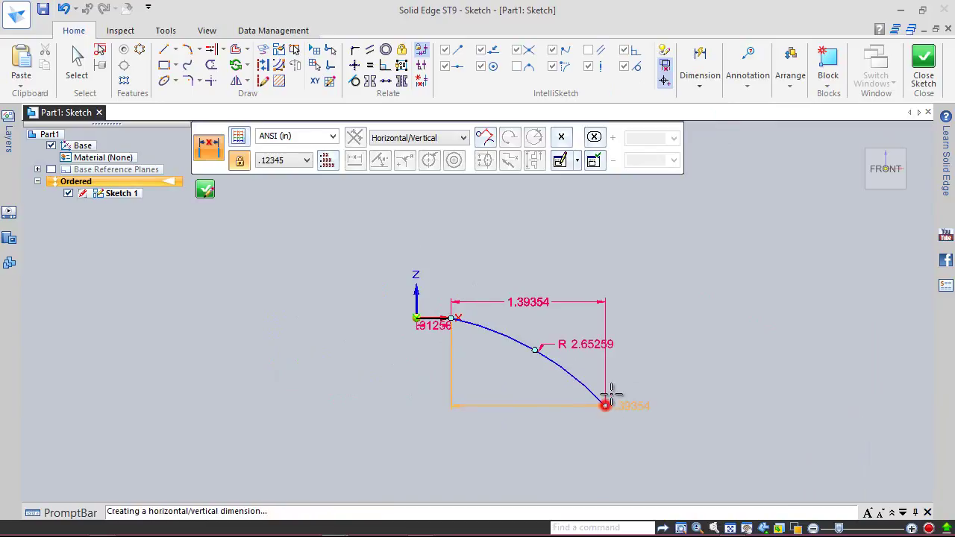
pyautogui.click(647, 363)
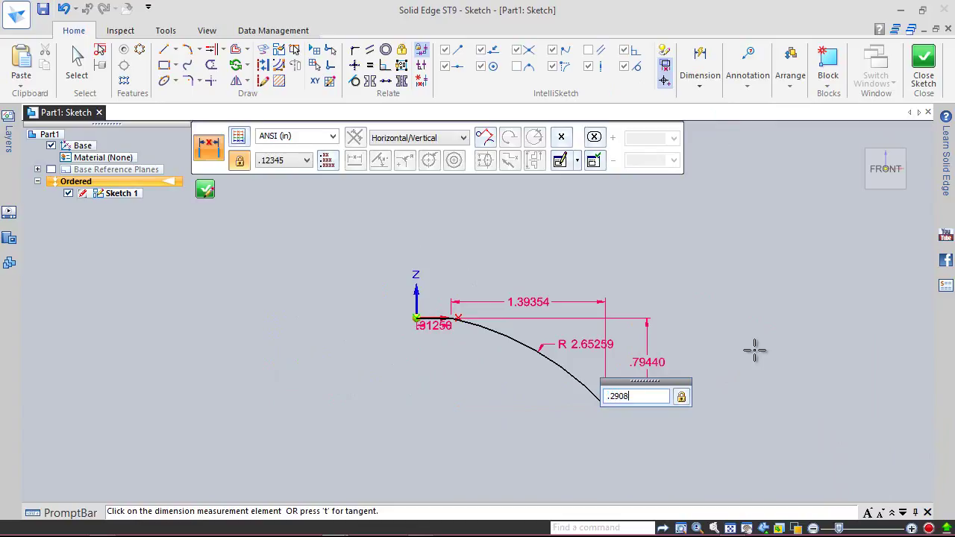
pyautogui.press('Return')
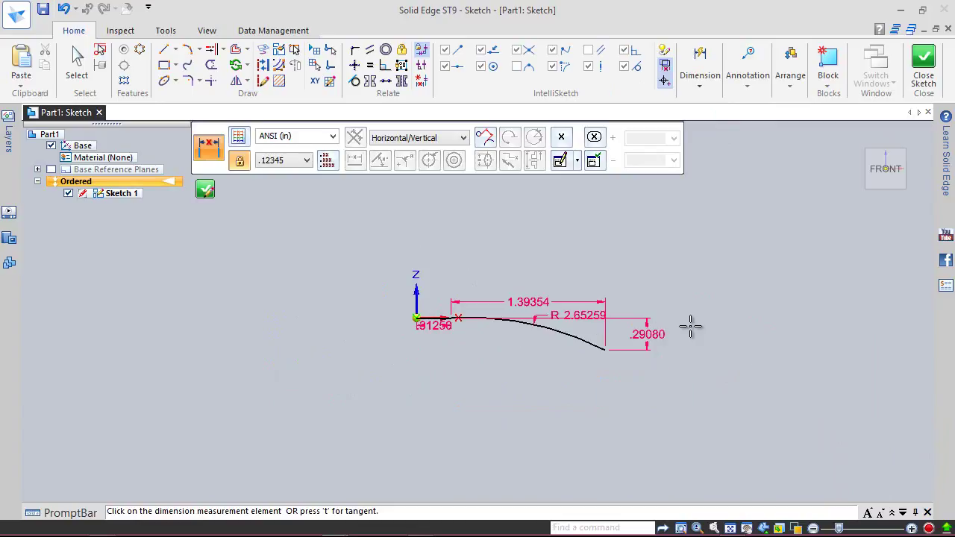
pyautogui.press('Escape')
pyautogui.scroll(3, 736, 355)
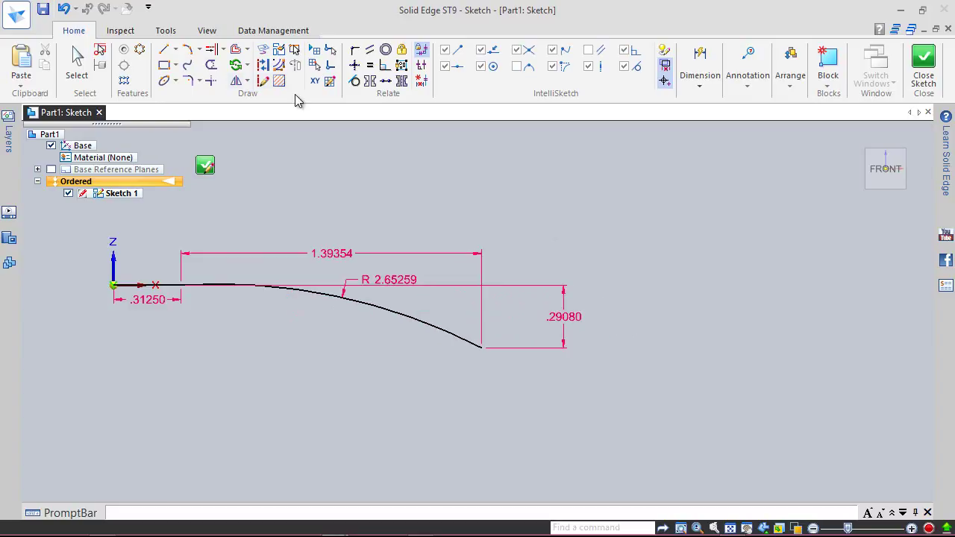
# Draw a three-point arc of about 2.5 in radius from the first arc's lower end, continuing downward and sagging below its chord
pyautogui.click(187, 49)
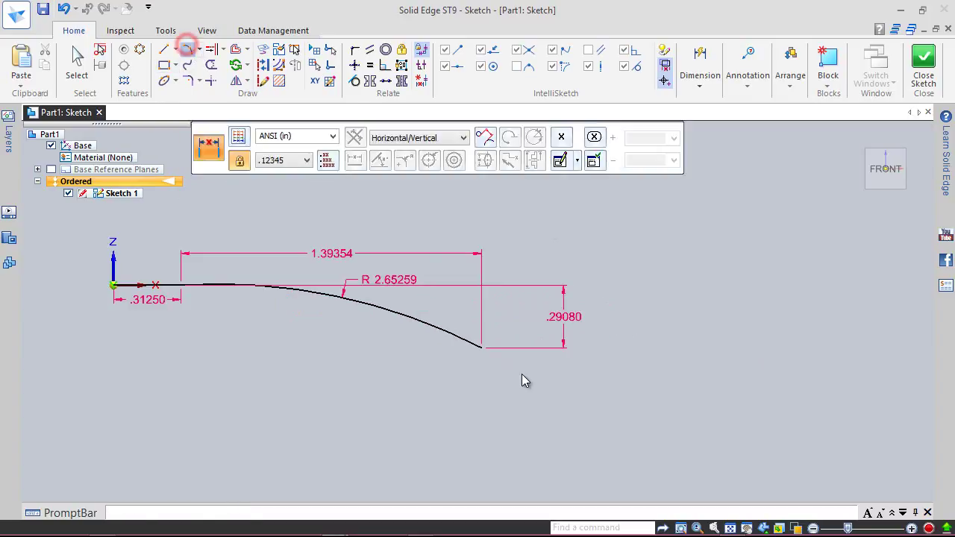
pyautogui.click(483, 348)
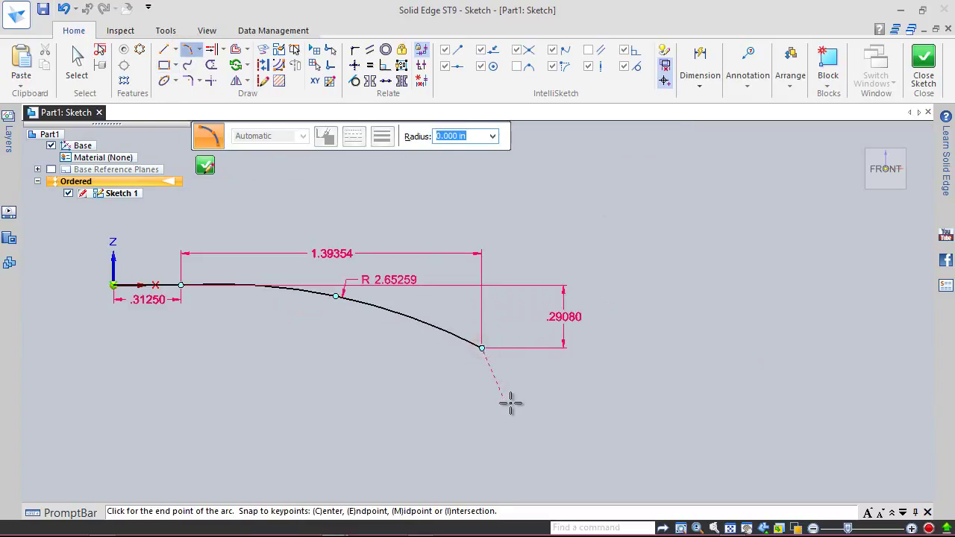
pyautogui.click(661, 441)
pyautogui.click(612, 423)
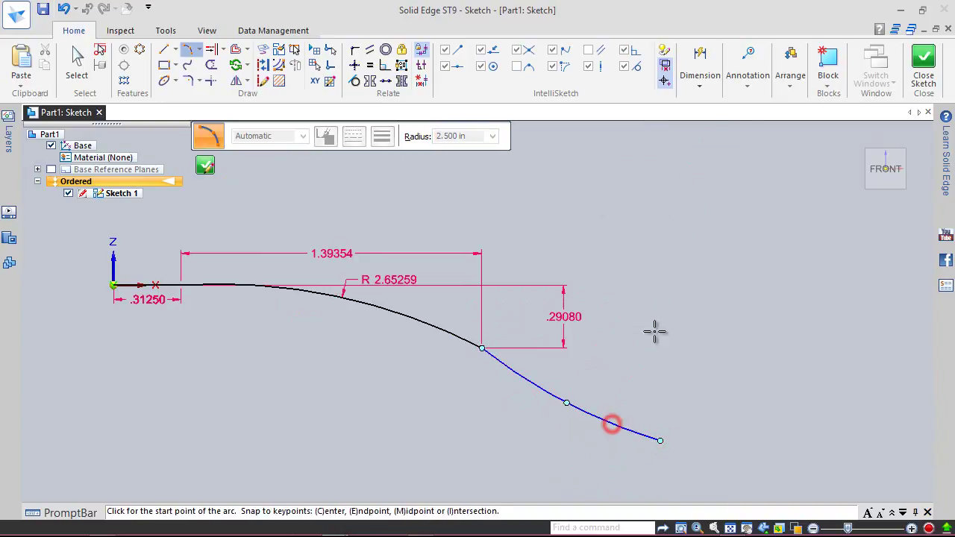
# Dimension the second arc's radius with Smart Dimension and set it to 2 in
pyautogui.rightClick(670, 290)
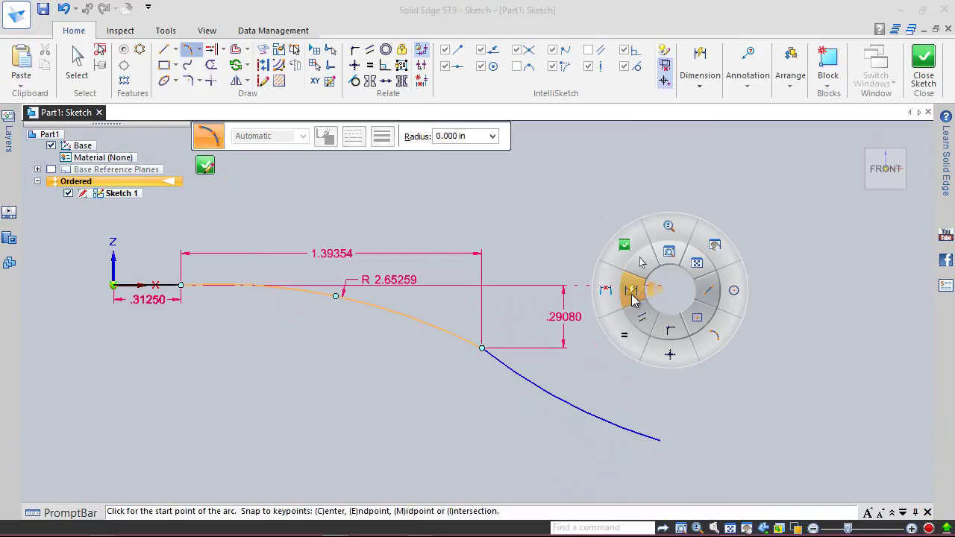
pyautogui.click(633, 295)
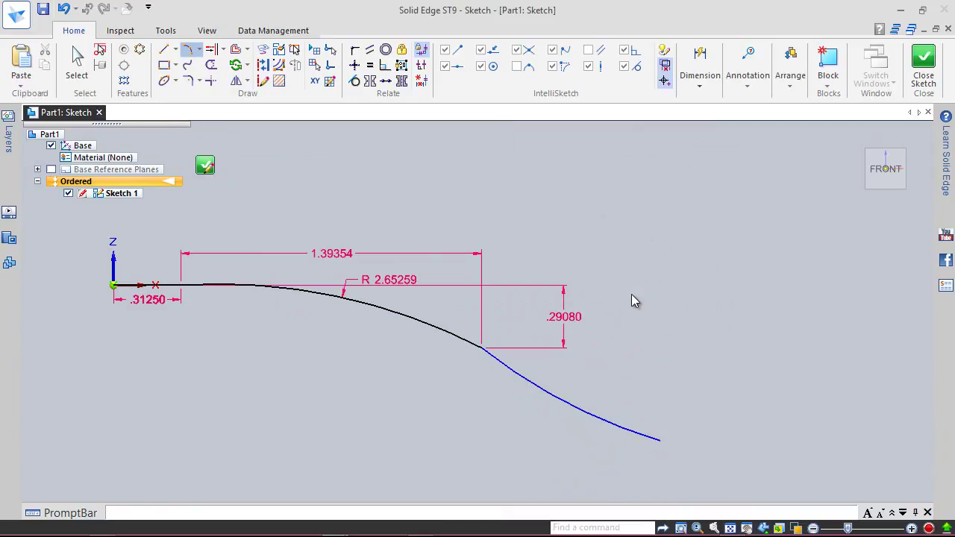
pyautogui.click(570, 404)
pyautogui.click(536, 424)
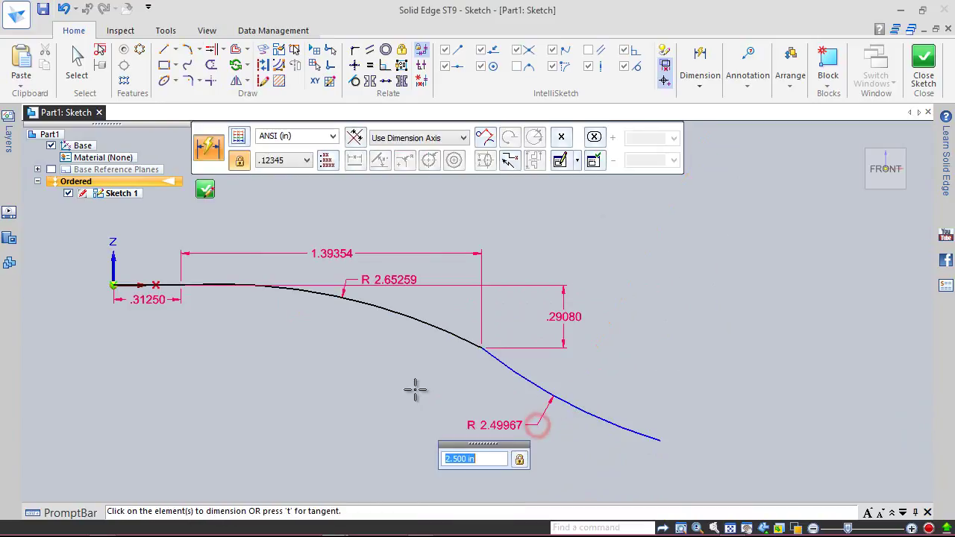
pyautogui.write('2')
pyautogui.press('Return')
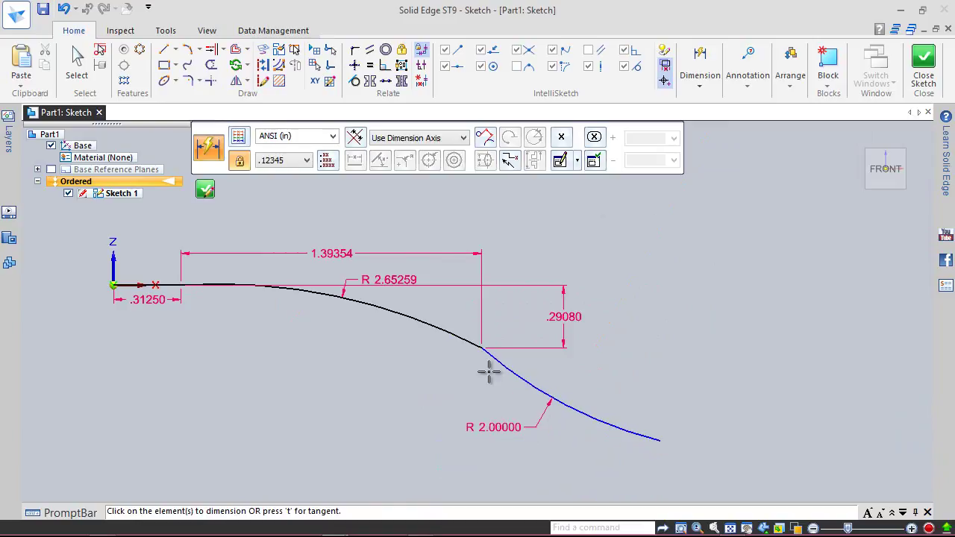
# Add a vertical distance dimension between the second arc's endpoints and set it to .21715 in
pyautogui.click(694, 79)
pyautogui.click(739, 109)
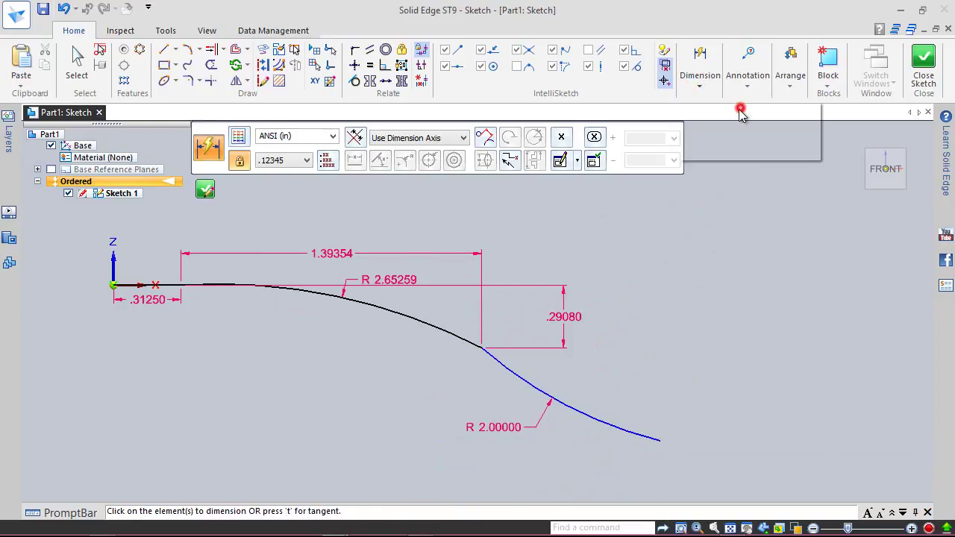
pyautogui.click(483, 348)
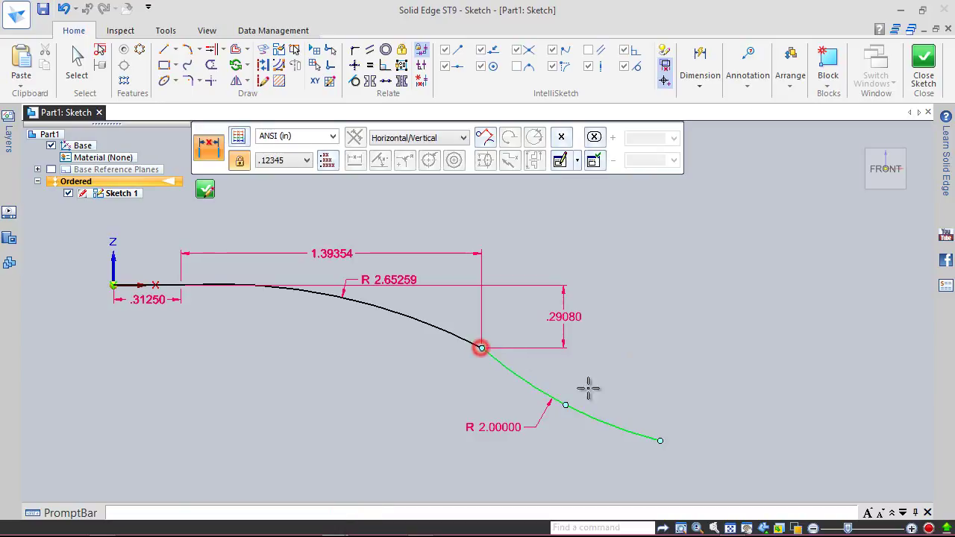
pyautogui.click(660, 441)
pyautogui.click(701, 384)
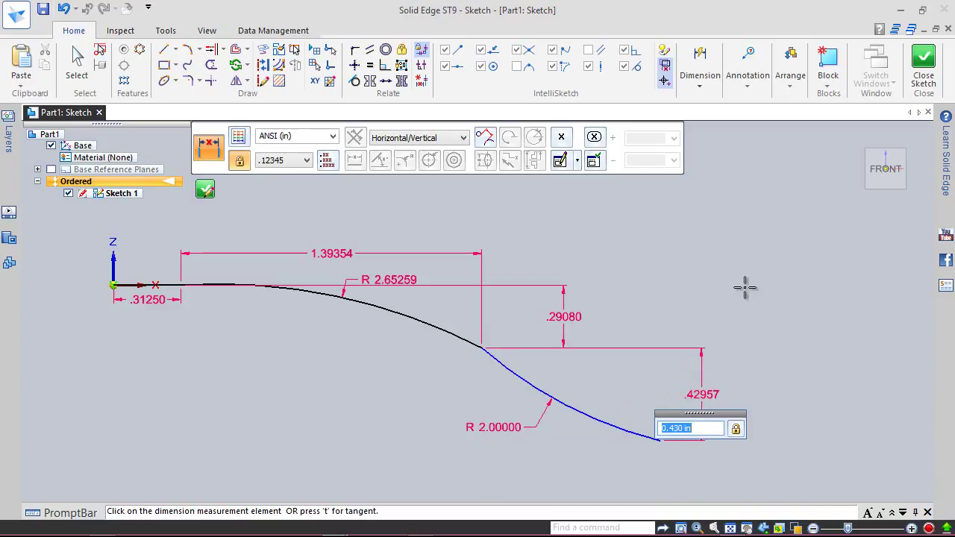
pyautogui.write('.21715')
pyautogui.press('Return')
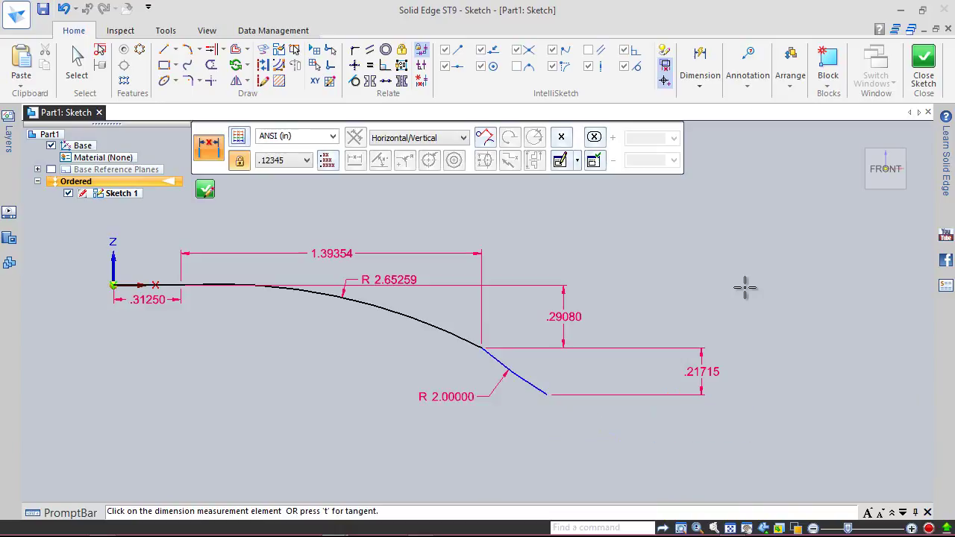
pyautogui.press('Escape')
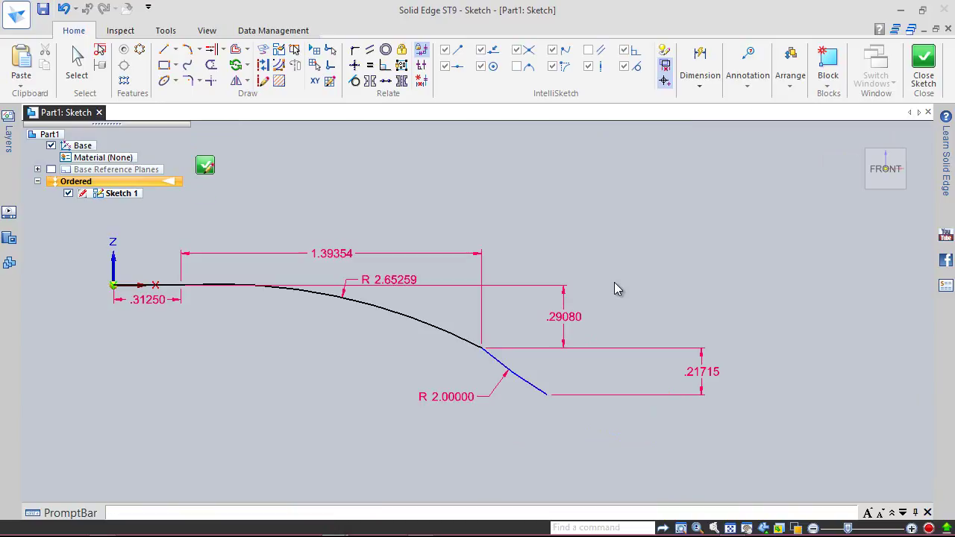
# Add a horizontal distance dimension between the second arc's endpoints and set it to .7584 in
pyautogui.rightClick(614, 282)
pyautogui.moveTo(614, 282); pyautogui.dragTo(554, 279, button='right')
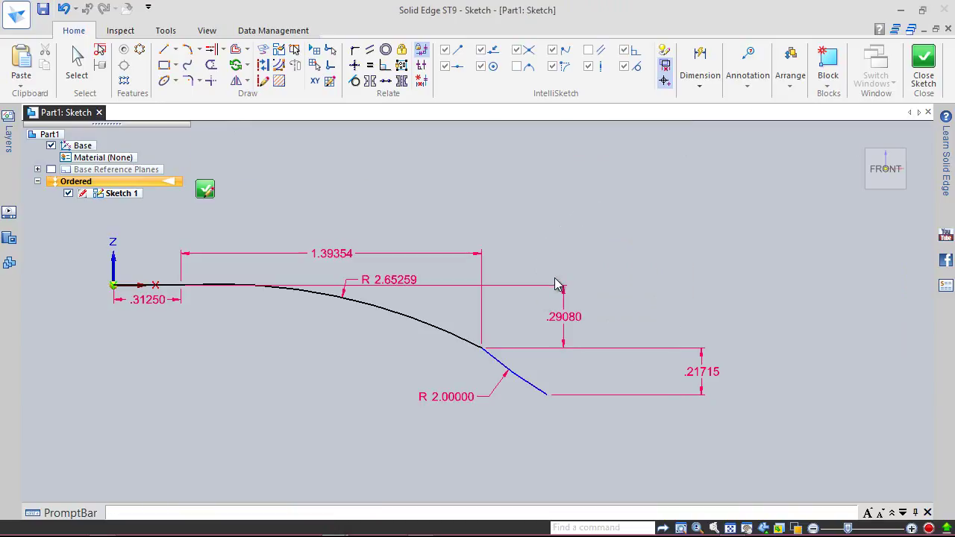
pyautogui.click(481, 347)
pyautogui.click(544, 395)
pyautogui.click(505, 437)
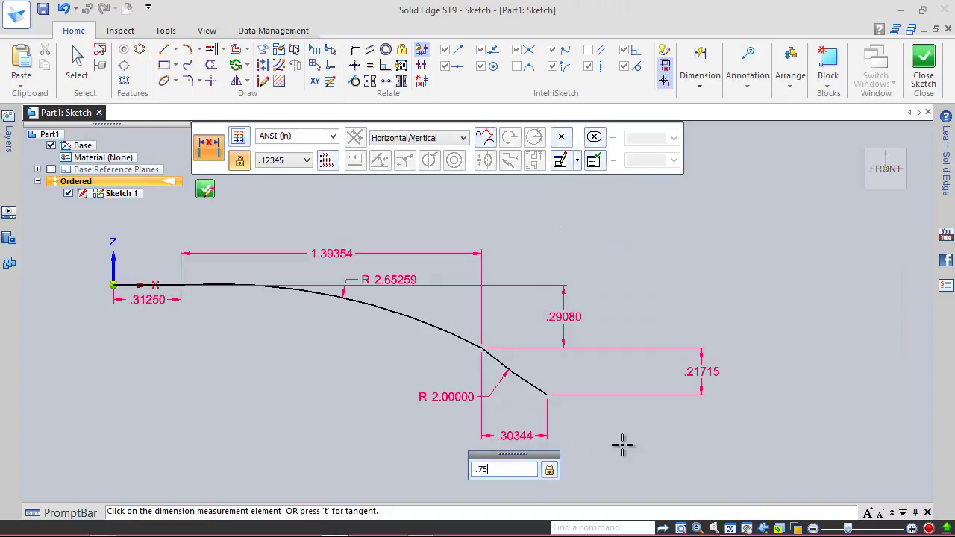
pyautogui.press('Return')
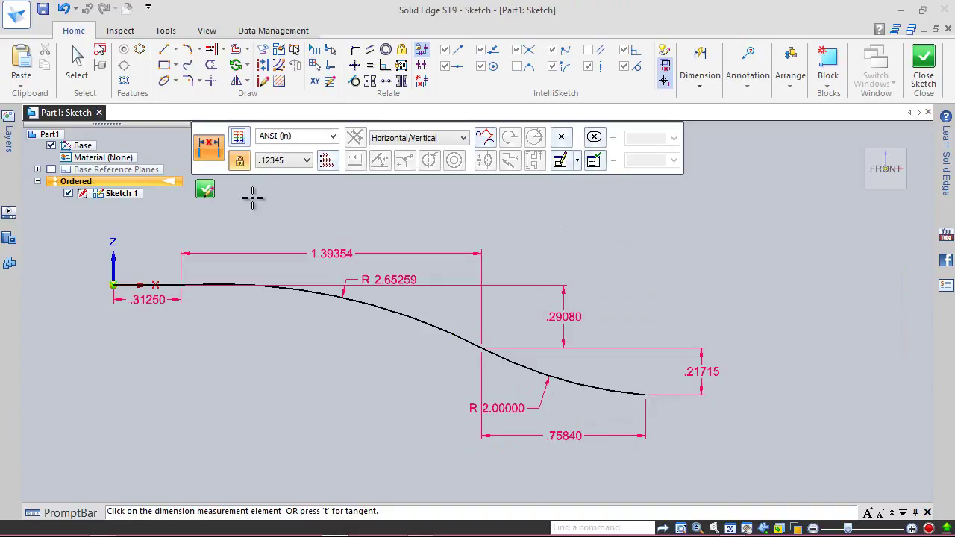
# Draw a third three-point arc of about 1.72 in radius from the second arc's free end, bulging upward and descending away from the origin
pyautogui.click(187, 49)
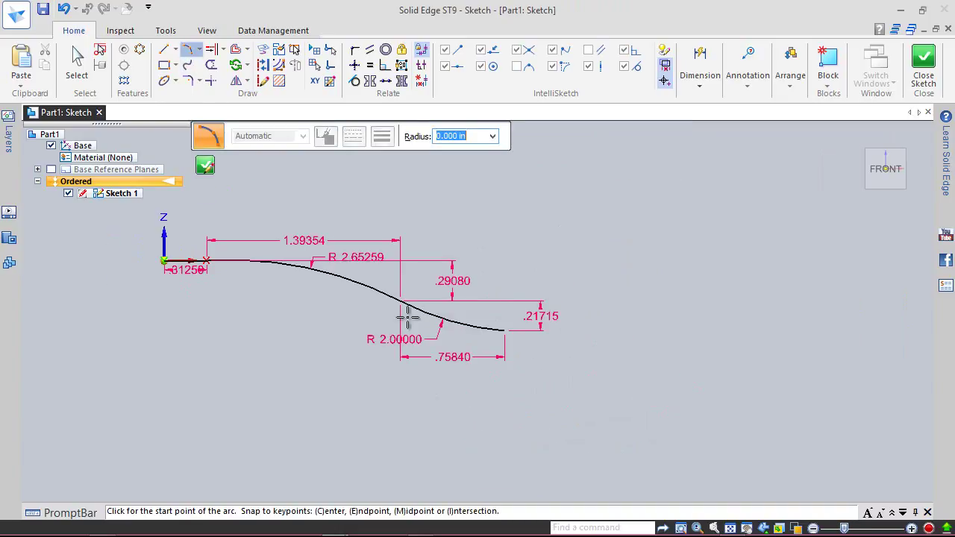
pyautogui.click(511, 345)
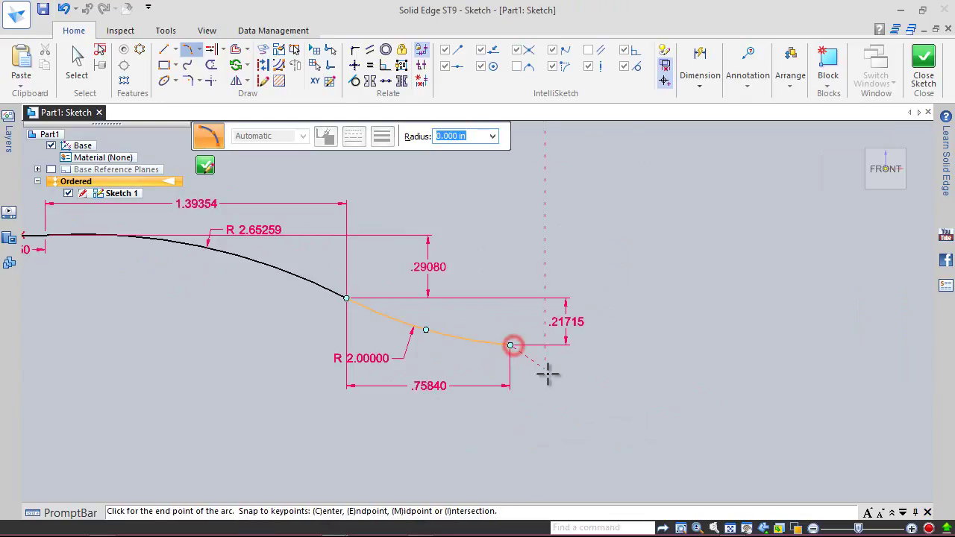
pyautogui.click(716, 430)
pyautogui.click(673, 399)
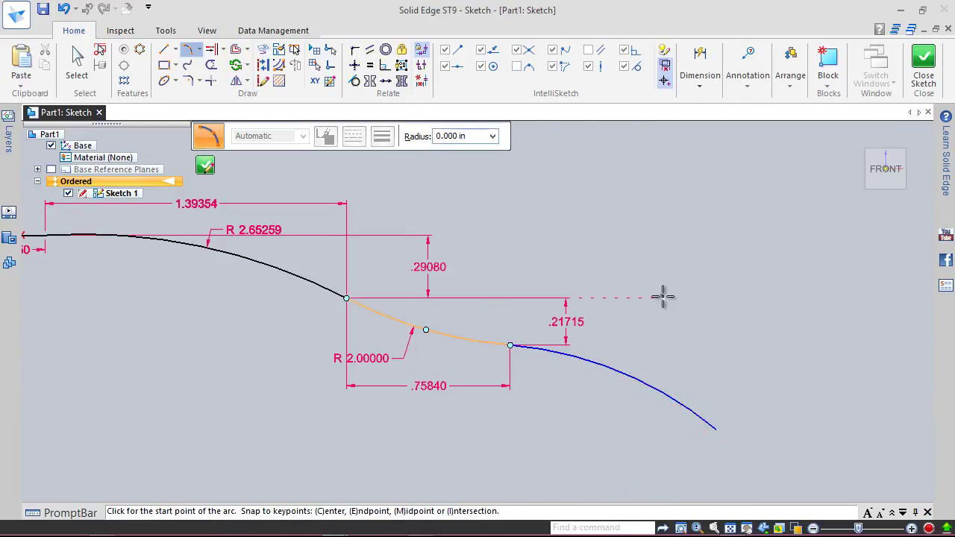
# Dimension the third arc's radius with Smart Dimension and set it to 3.3952 in
pyautogui.rightClick(663, 297)
pyautogui.click(626, 299)
pyautogui.click(633, 381)
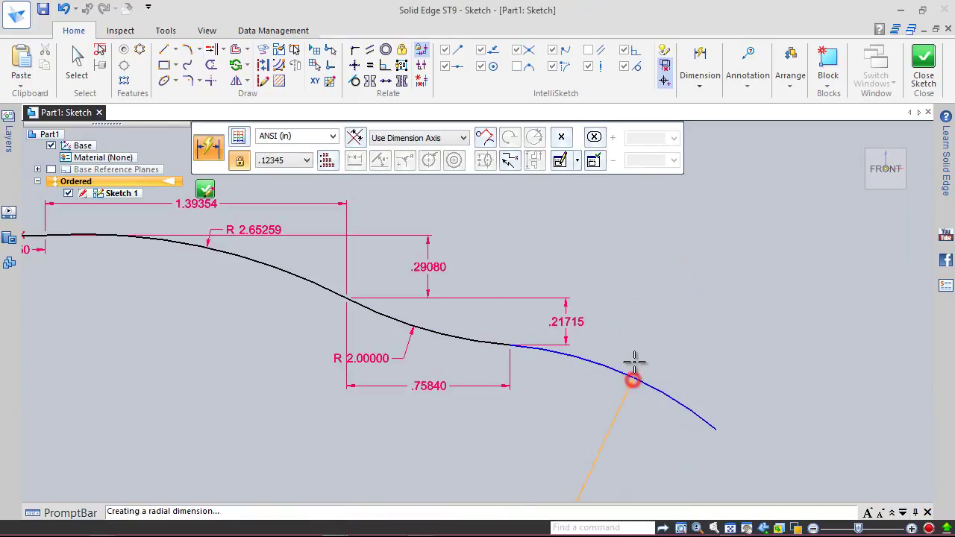
pyautogui.click(634, 355)
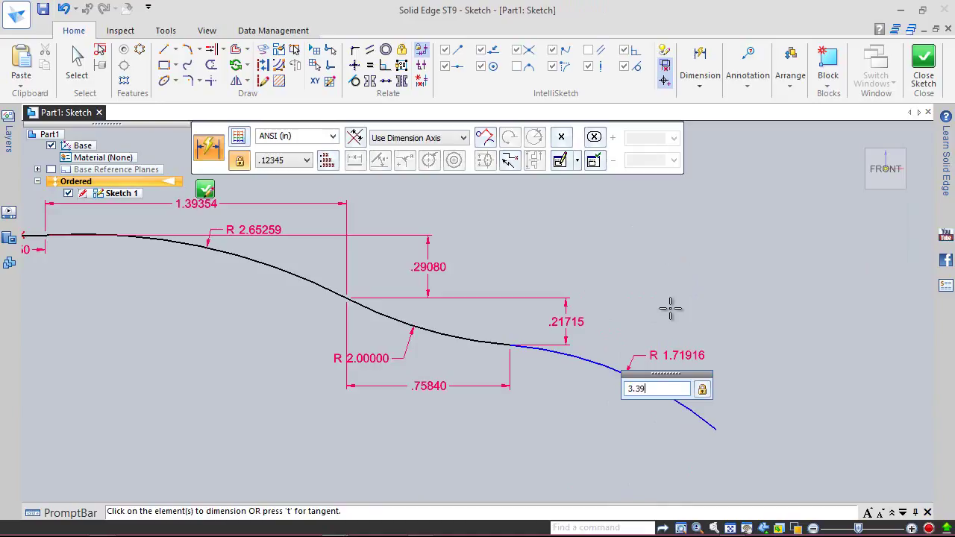
pyautogui.write('3.3952')
pyautogui.press('Return')
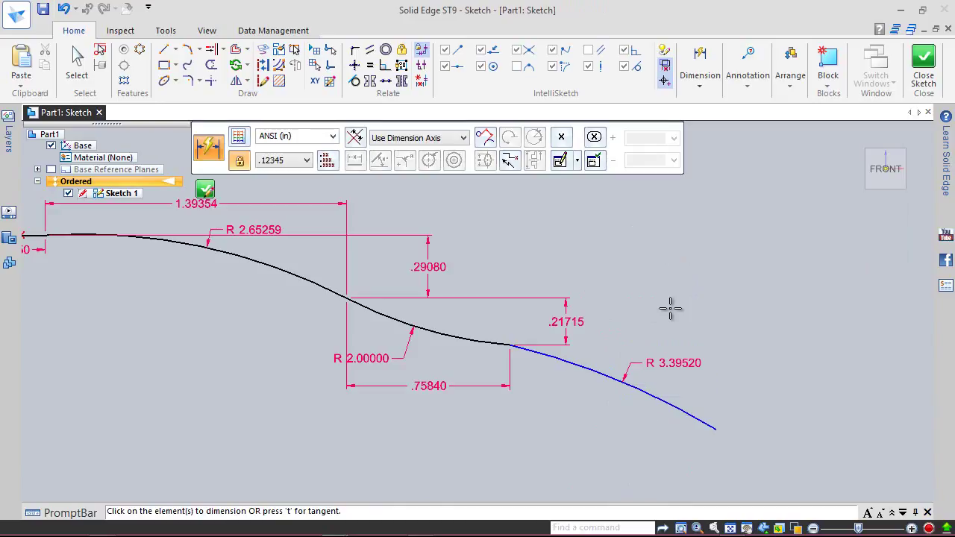
# Add a horizontal distance dimension between the third arc's endpoints and set it to 1.10883 in
pyautogui.moveTo(678, 253); pyautogui.dragTo(619, 254, button='right')
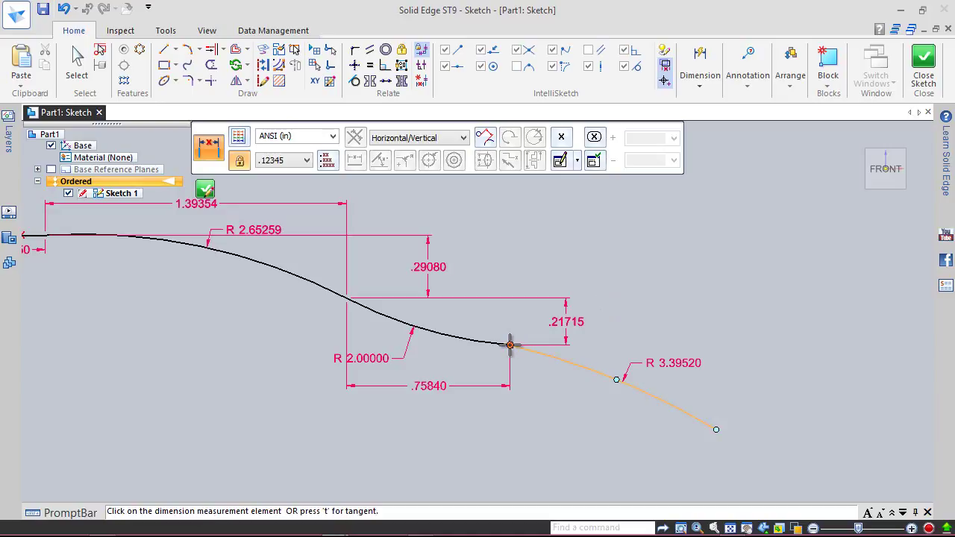
pyautogui.click(716, 430)
pyautogui.click(716, 430)
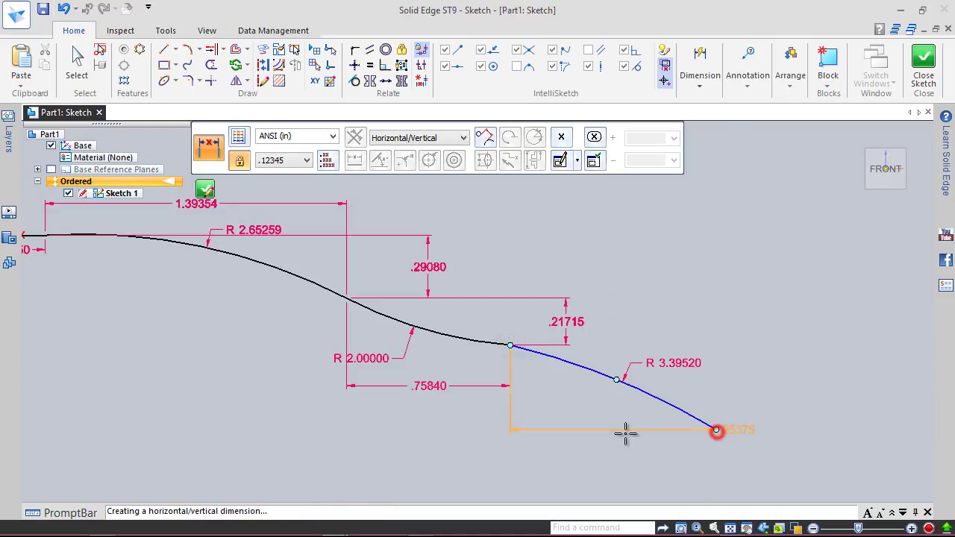
pyautogui.click(593, 438)
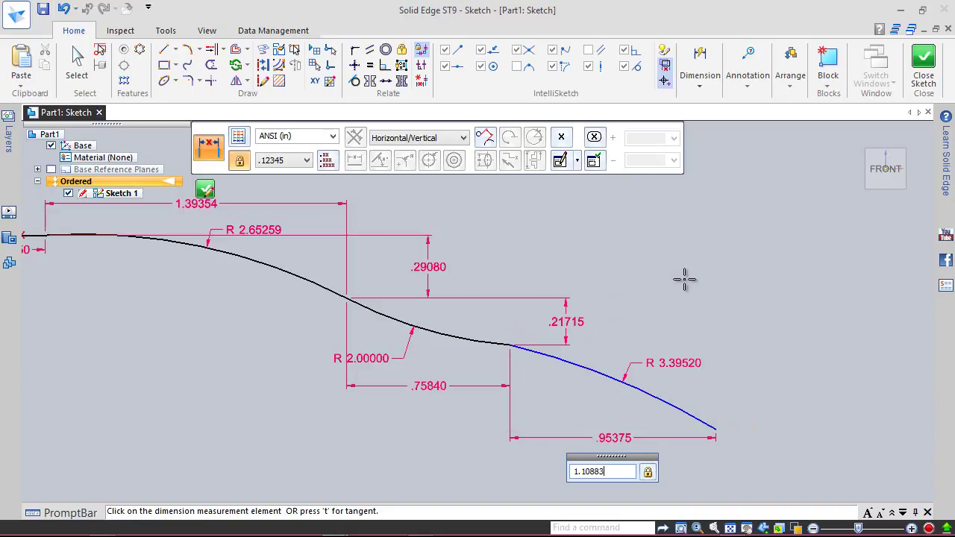
pyautogui.write('1.10883')
pyautogui.press('Return')
pyautogui.rightClick(655, 269)
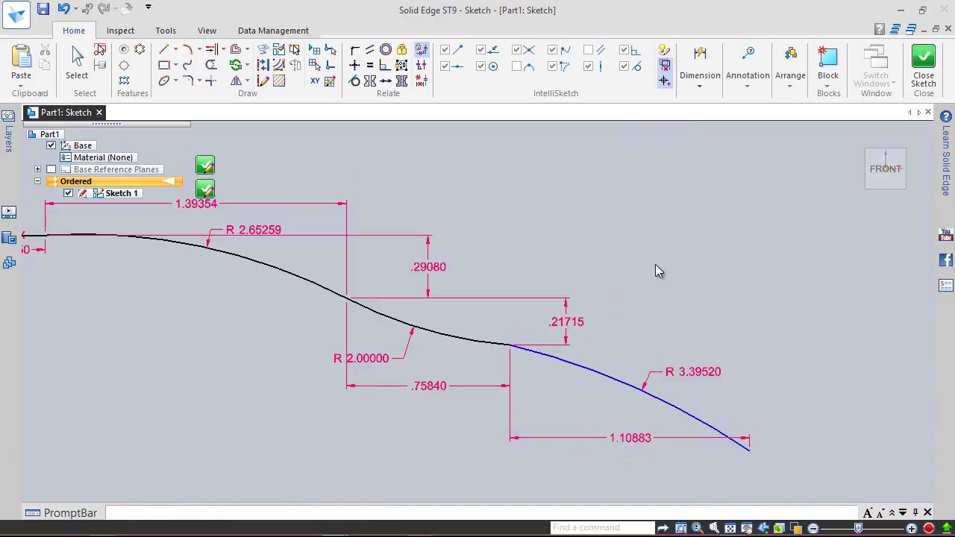
# Add a vertical distance dimension between the third arc's endpoints and set it to .28275 in
pyautogui.rightClick(651, 211)
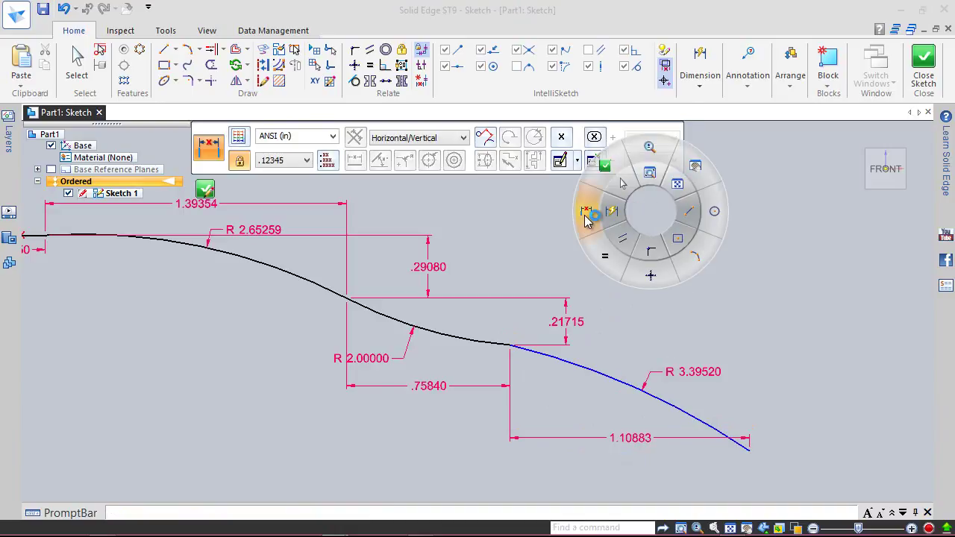
pyautogui.click(590, 212)
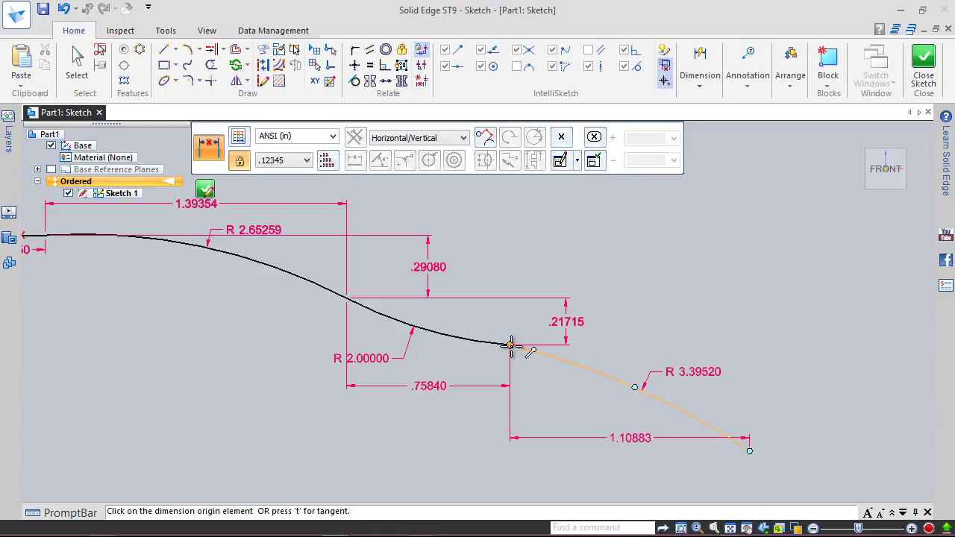
pyautogui.click(512, 349)
pyautogui.click(749, 452)
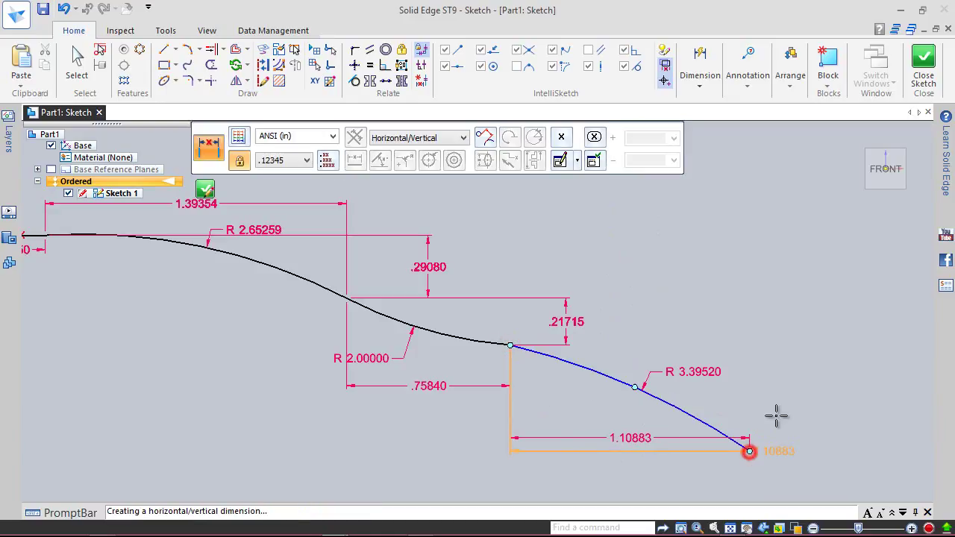
pyautogui.click(796, 399)
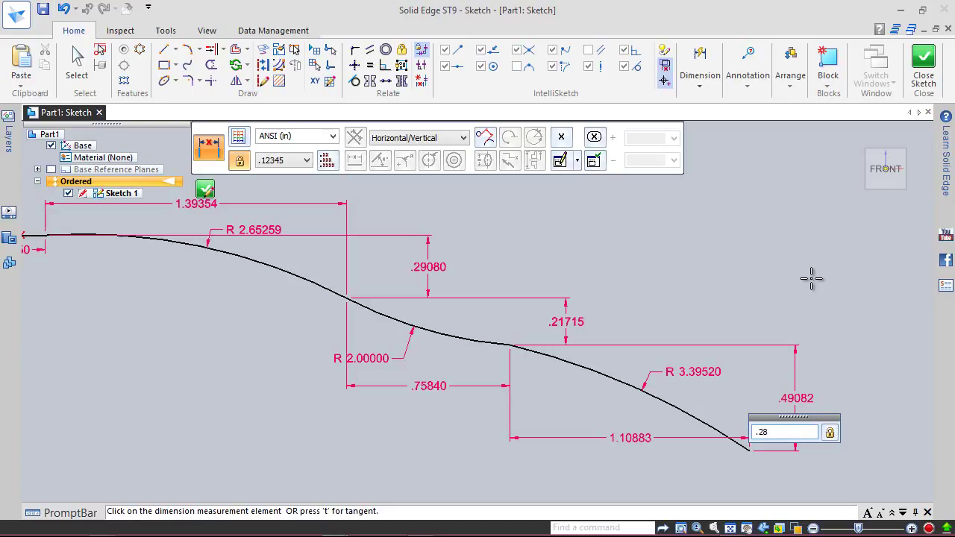
pyautogui.write('.28275')
pyautogui.press('Return')
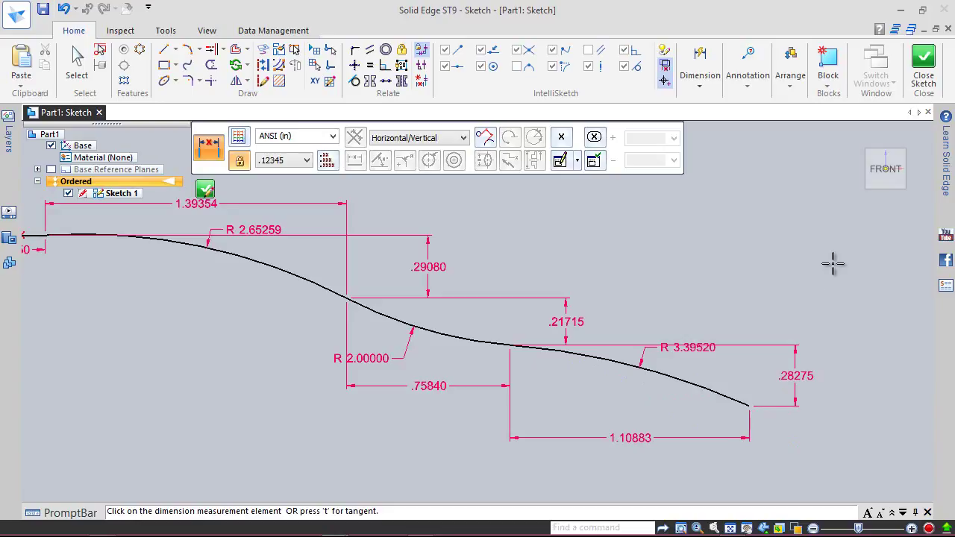
# Draw a three-point arc of about 0.375 in radius from the third arc's free end, curving outward and upward
pyautogui.click(188, 49)
pyautogui.scroll(-2, 589, 407)
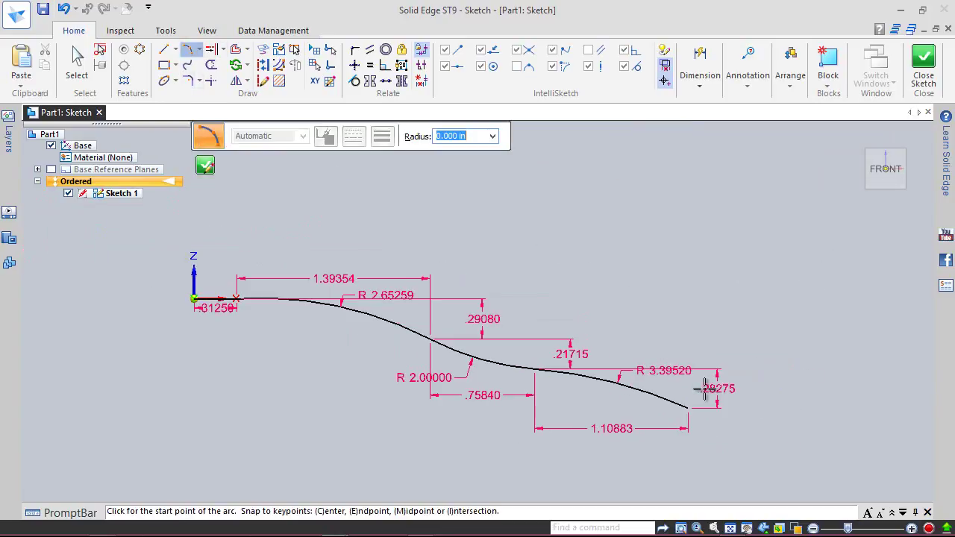
pyautogui.scroll(2, 701, 396)
pyautogui.click(678, 420)
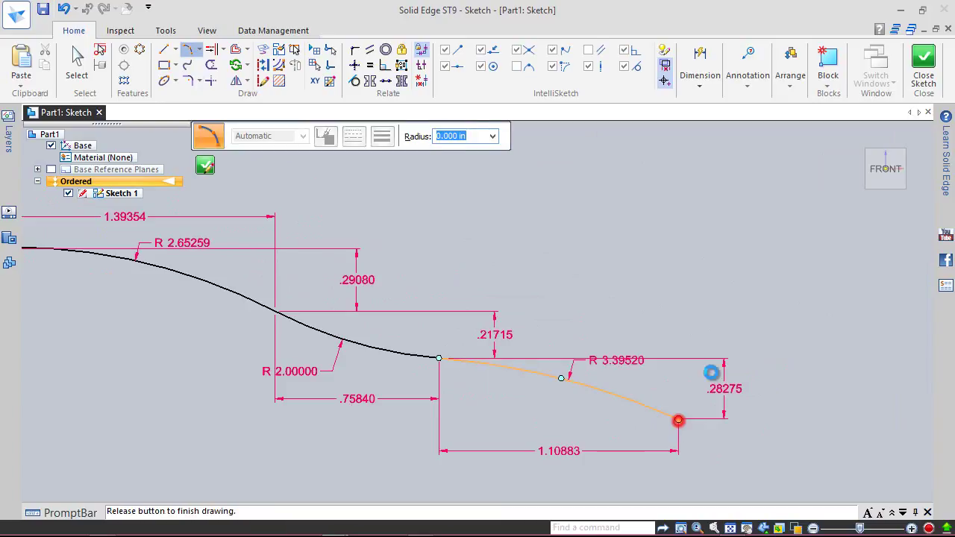
pyautogui.click(741, 324)
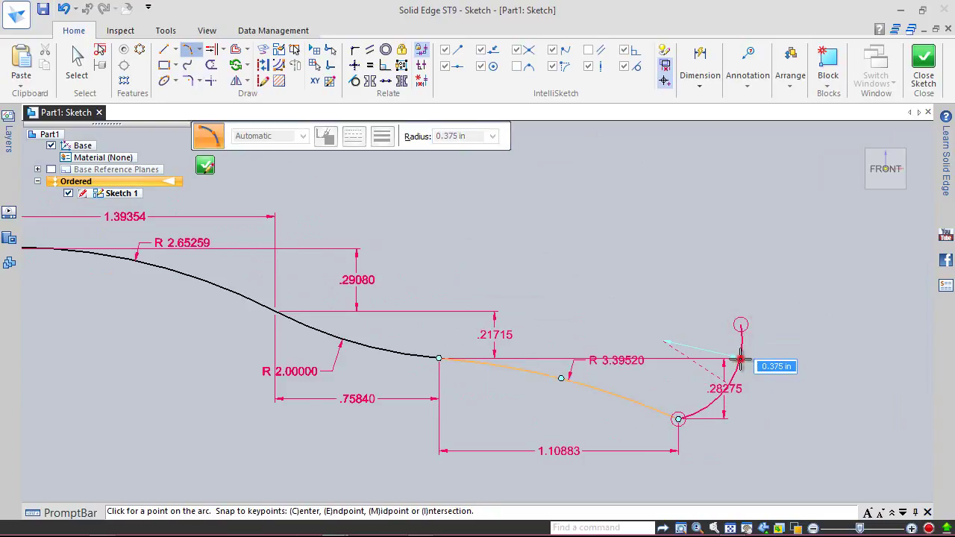
pyautogui.click(741, 361)
pyautogui.press('Escape')
# Dimension the fourth arc's radius with Smart Dimension and set it to .125 in
pyautogui.moveTo(707, 236)
pyautogui.mouseDown(button='right')
pyautogui.moveTo(705, 224)
pyautogui.moveTo(668, 241)
pyautogui.mouseUp(button='right')
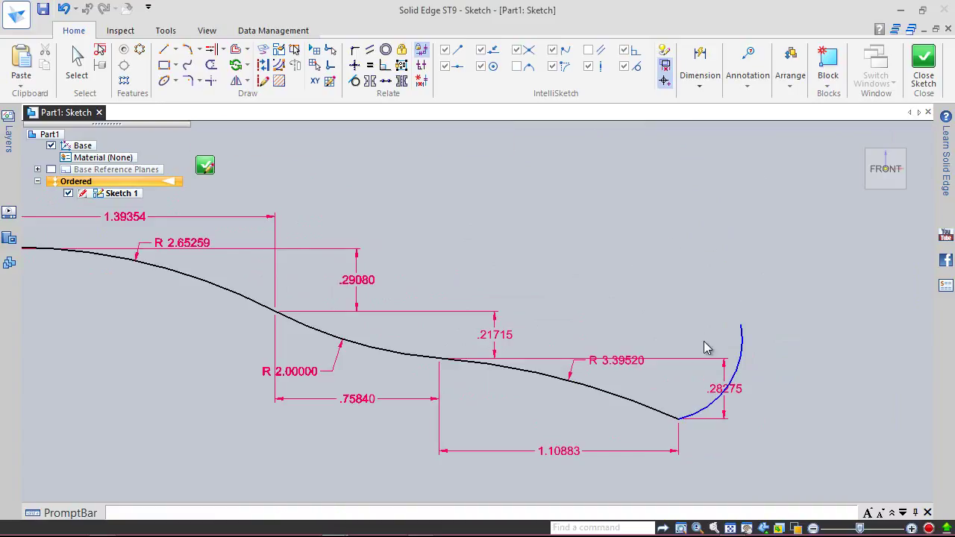
pyautogui.click(738, 367)
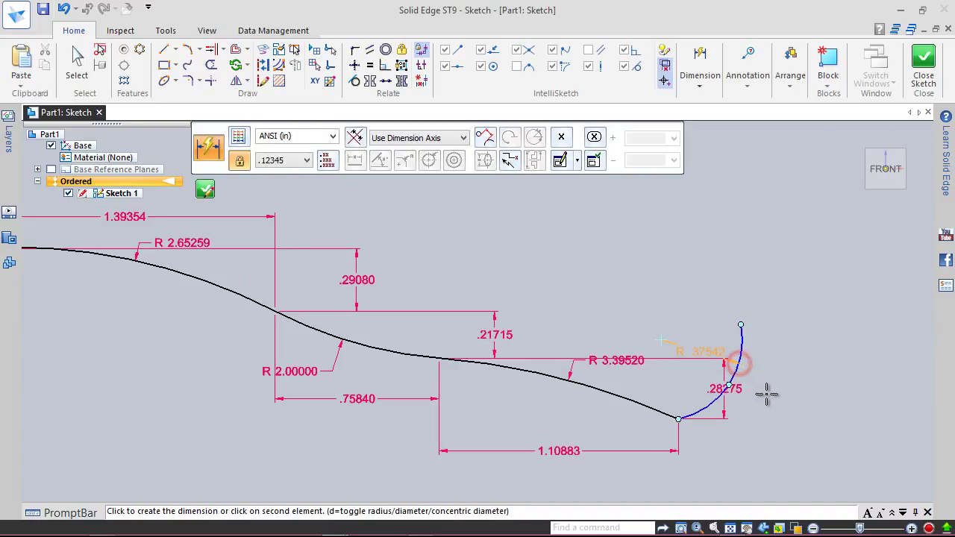
pyautogui.click(768, 398)
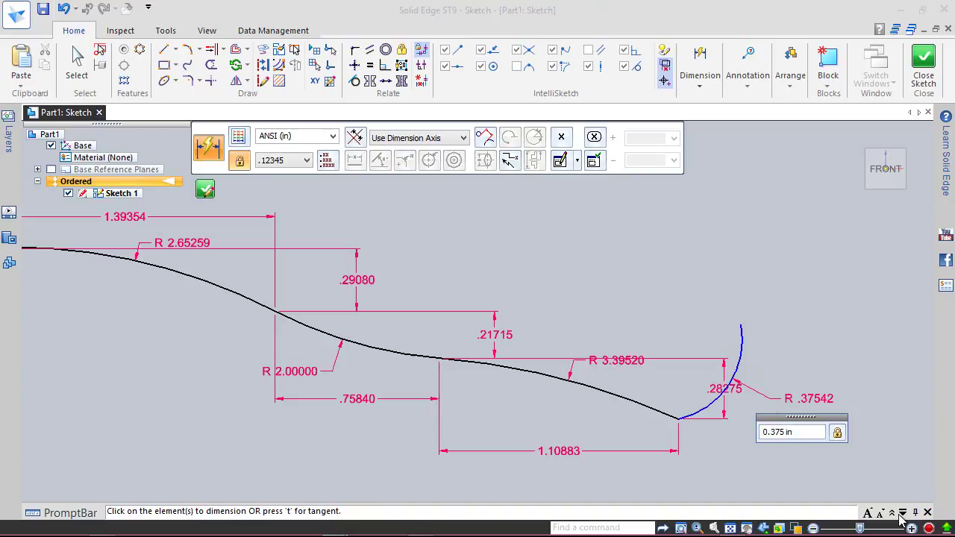
pyautogui.moveTo(802, 432); pyautogui.dragTo(749, 440)
pyautogui.write('.125')
pyautogui.press('Return')
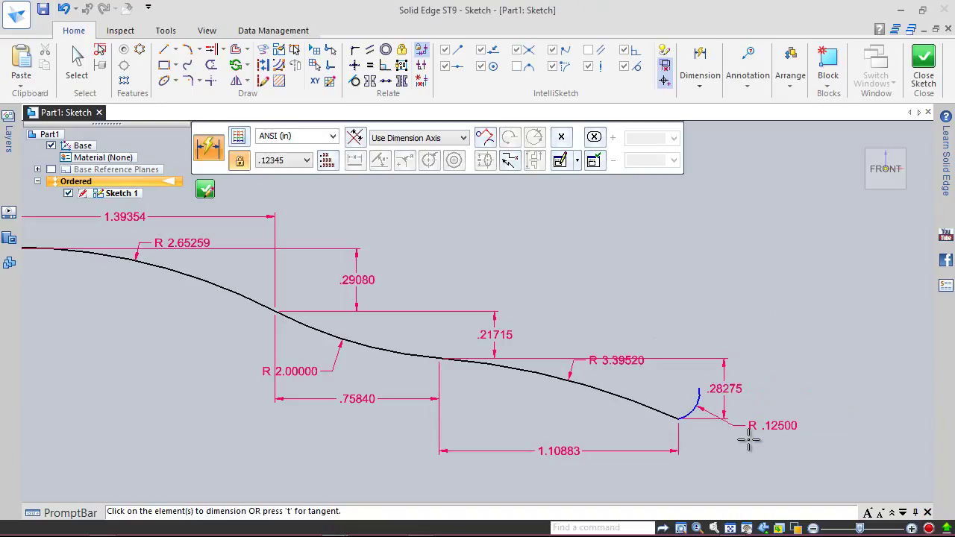
# Add a vertical distance dimension between the fourth arc's endpoints and set it to .11419 in
pyautogui.moveTo(719, 270); pyautogui.dragTo(655, 267, button='right')
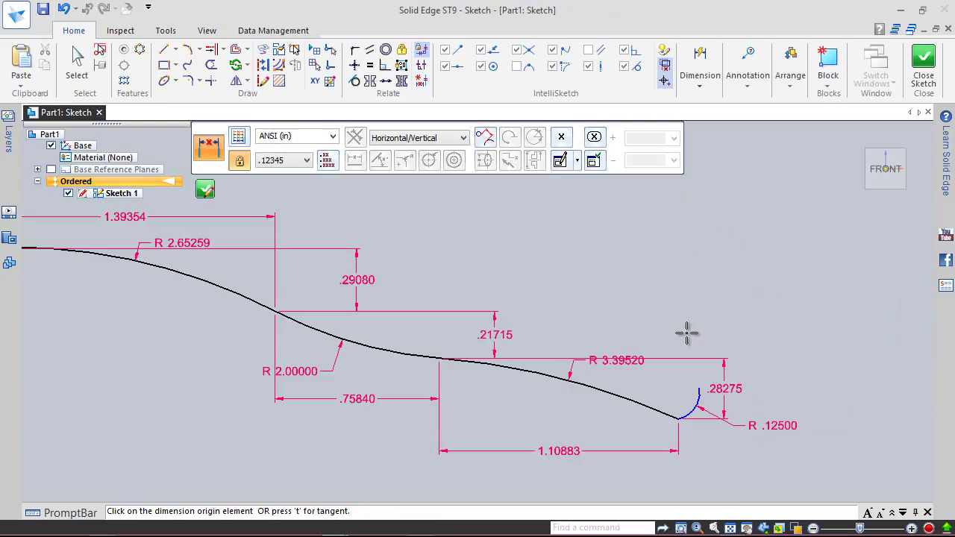
pyautogui.click(685, 407)
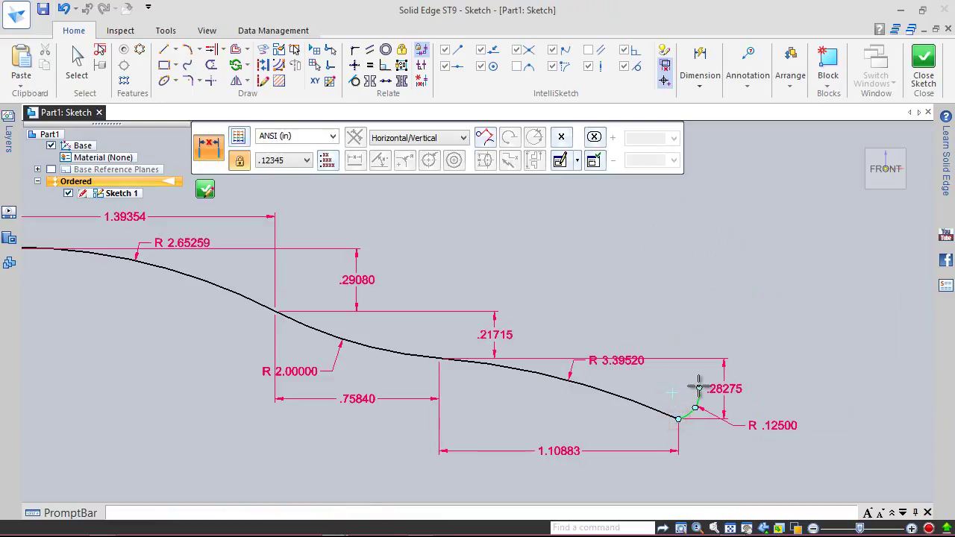
pyautogui.click(695, 391)
pyautogui.click(813, 394)
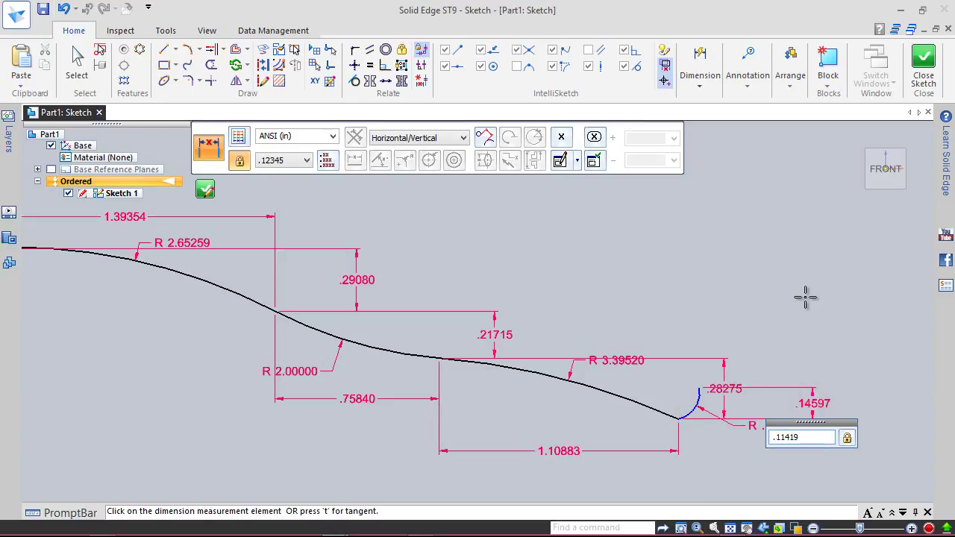
pyautogui.write('.11419')
pyautogui.press('Return')
pyautogui.press('Escape')
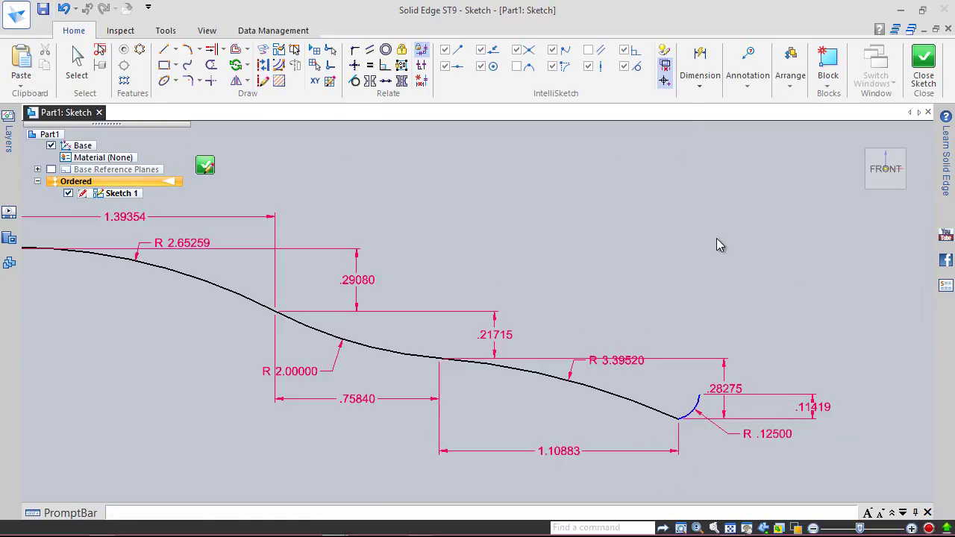
# Add a horizontal distance dimension between the fourth arc's endpoints and set it to .17586 in
pyautogui.rightClick(675, 265)
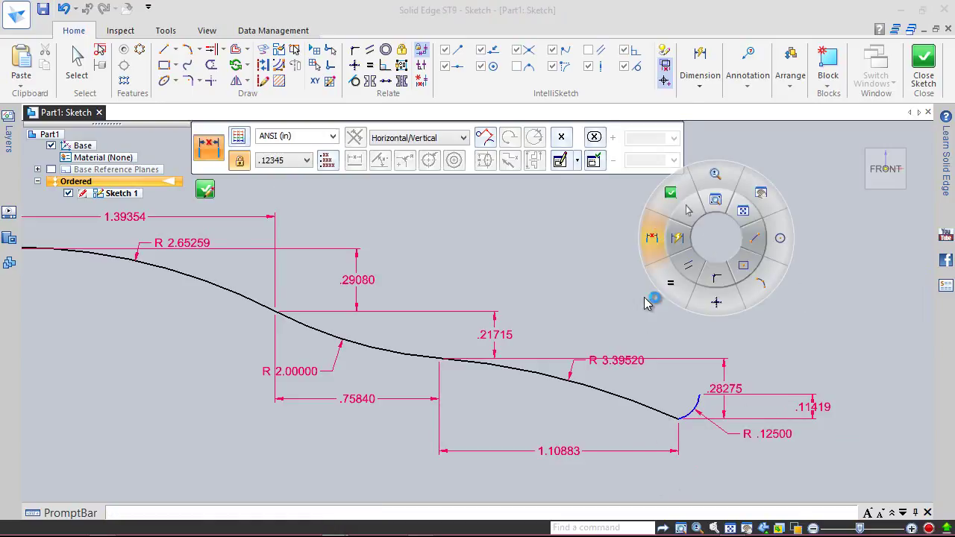
pyautogui.press('Escape')
pyautogui.press('Return')
pyautogui.scroll(1, 693, 431)
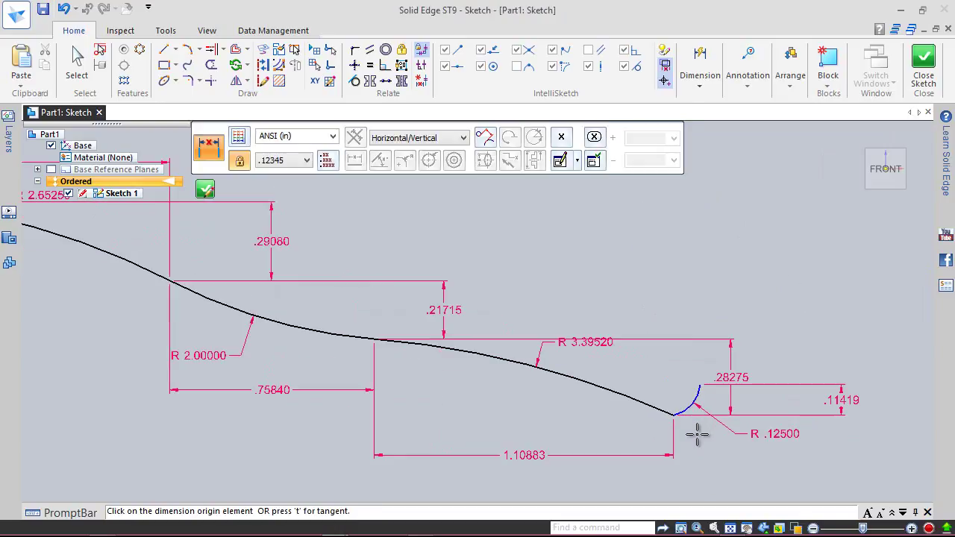
pyautogui.click(669, 415)
pyautogui.click(697, 383)
pyautogui.click(676, 364)
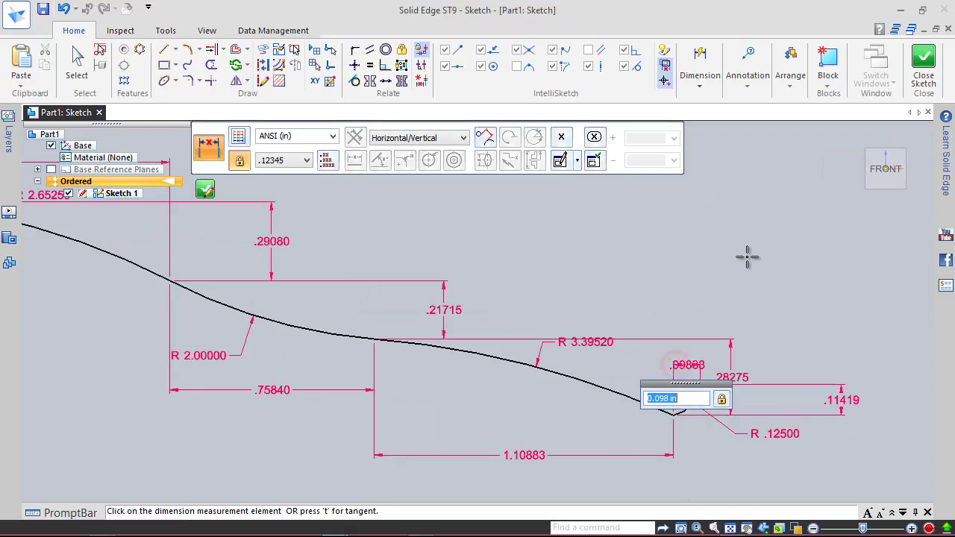
pyautogui.write('.')
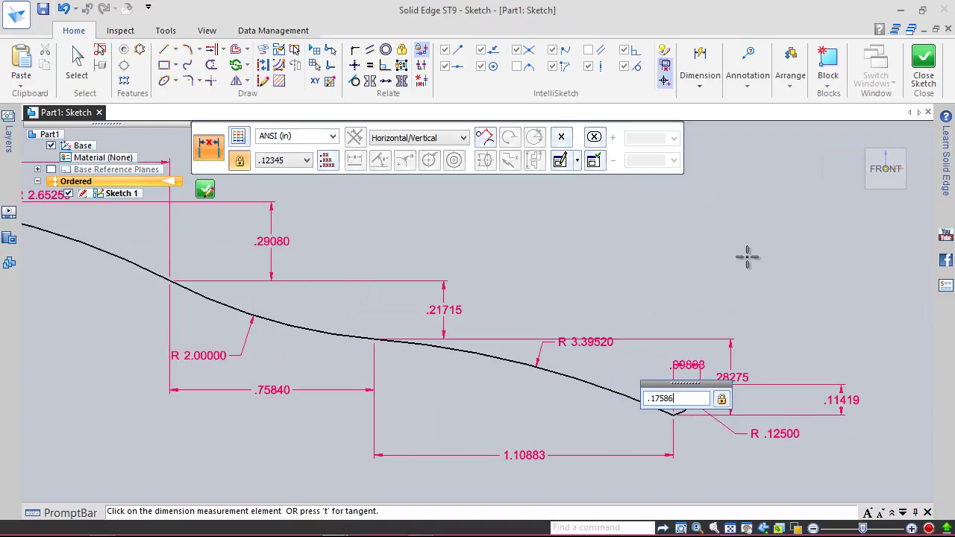
pyautogui.write('17586')
pyautogui.press('Return')
pyautogui.press('Escape')
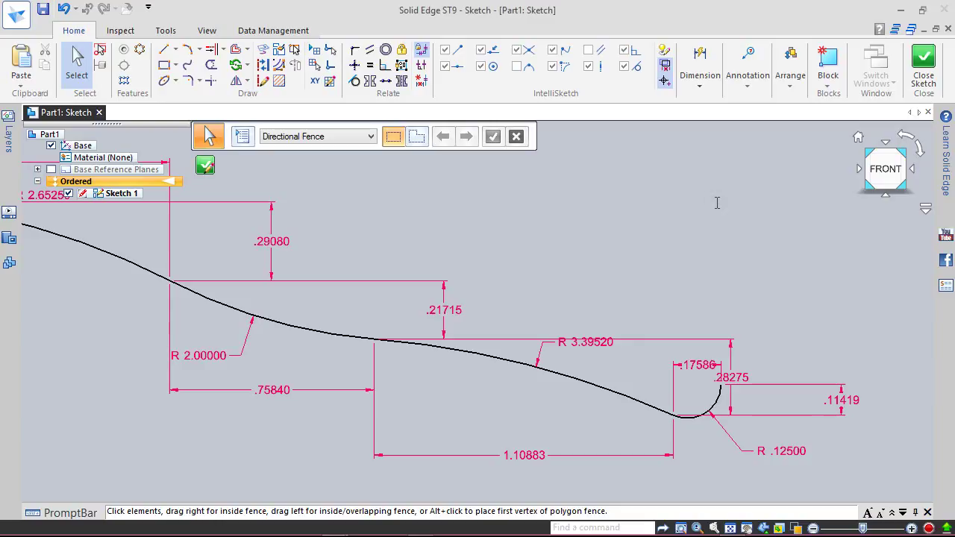
# Draw a vertical line about 0.585 in long upward from the fourth arc's free end
pyautogui.moveTo(717, 205); pyautogui.dragTo(746, 218, button='right')
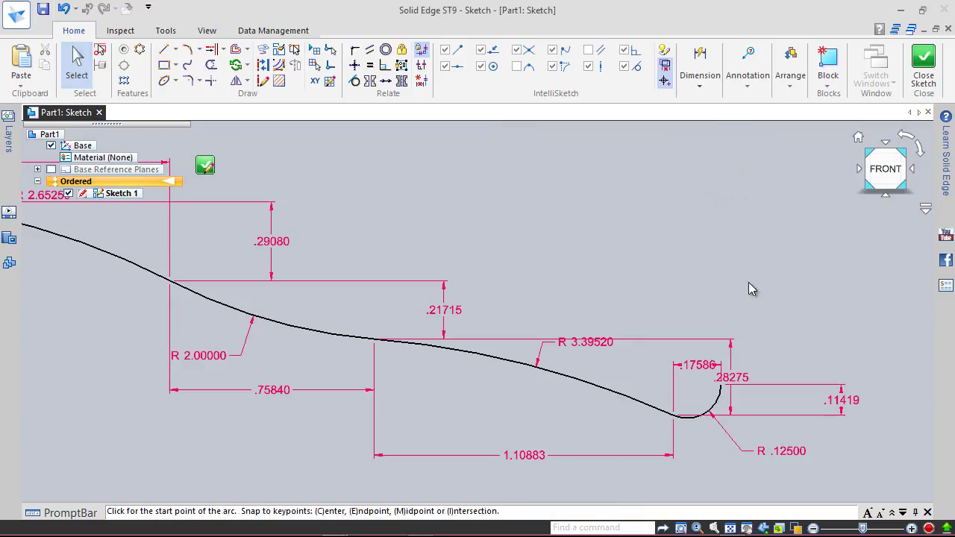
pyautogui.click(721, 384)
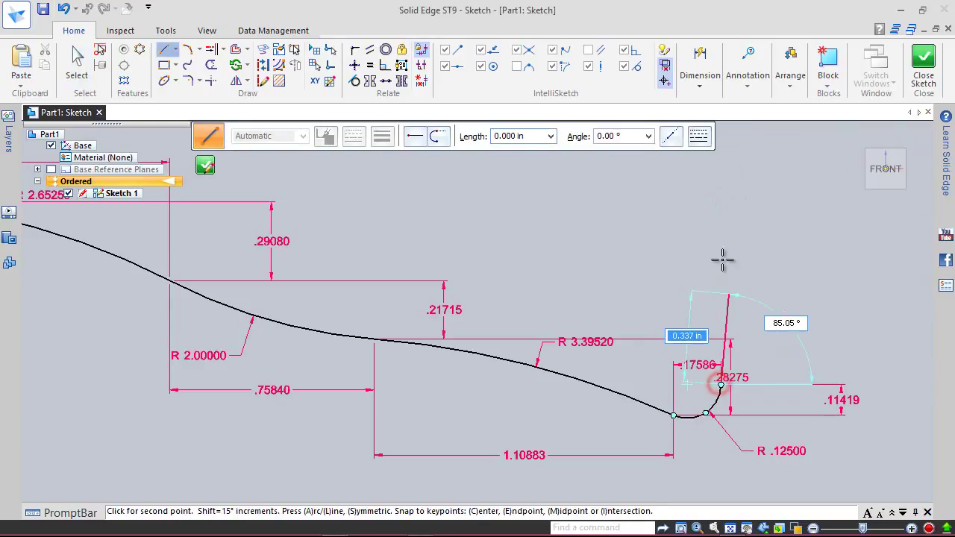
pyautogui.click(718, 228)
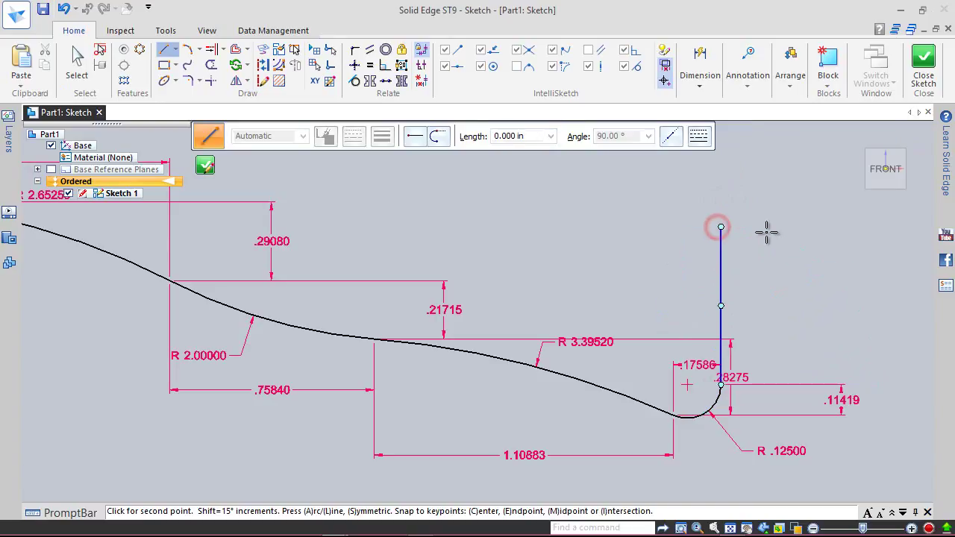
# Dimension the vertical line's length with Smart Dimension and set it to 1.30136 in
pyautogui.moveTo(765, 230); pyautogui.dragTo(738, 204, button='right')
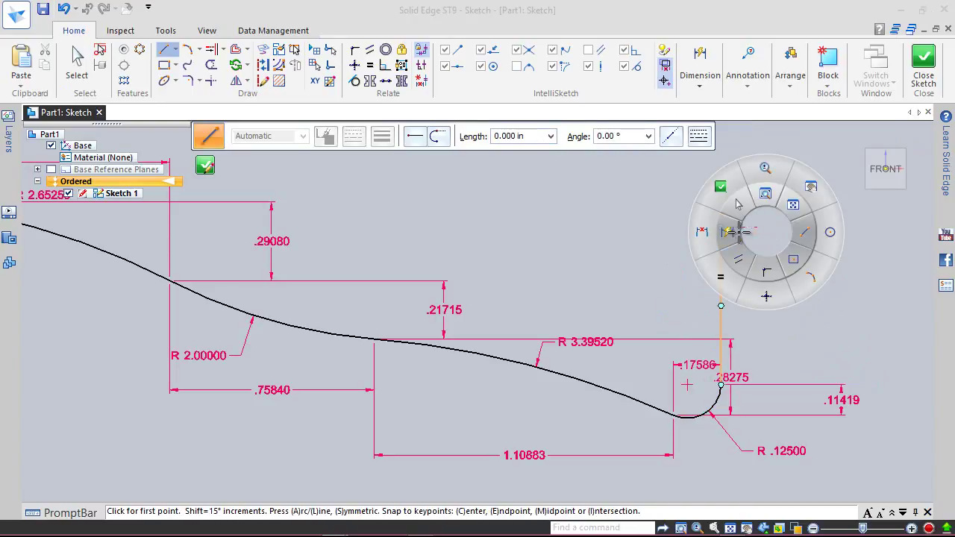
pyautogui.click(727, 232)
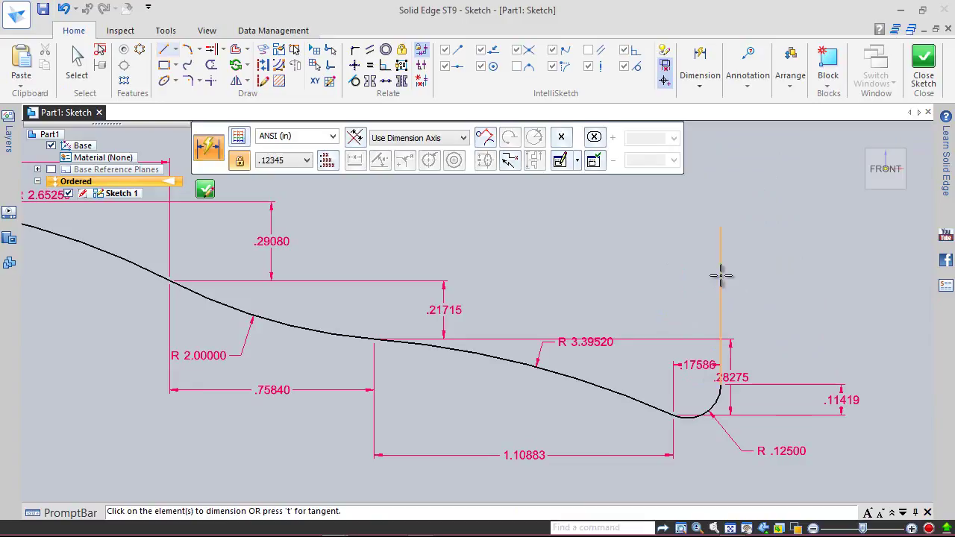
pyautogui.click(721, 275)
pyautogui.click(759, 281)
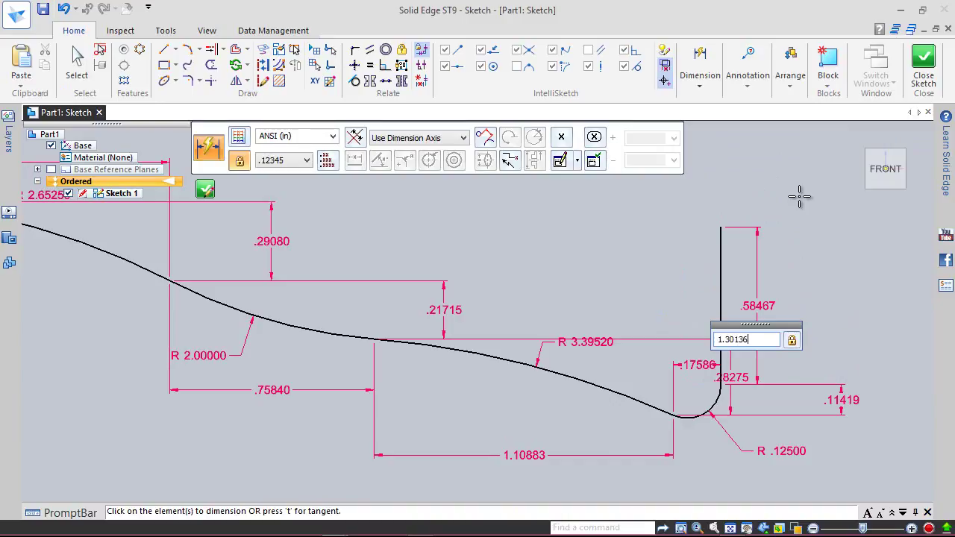
pyautogui.press('Return')
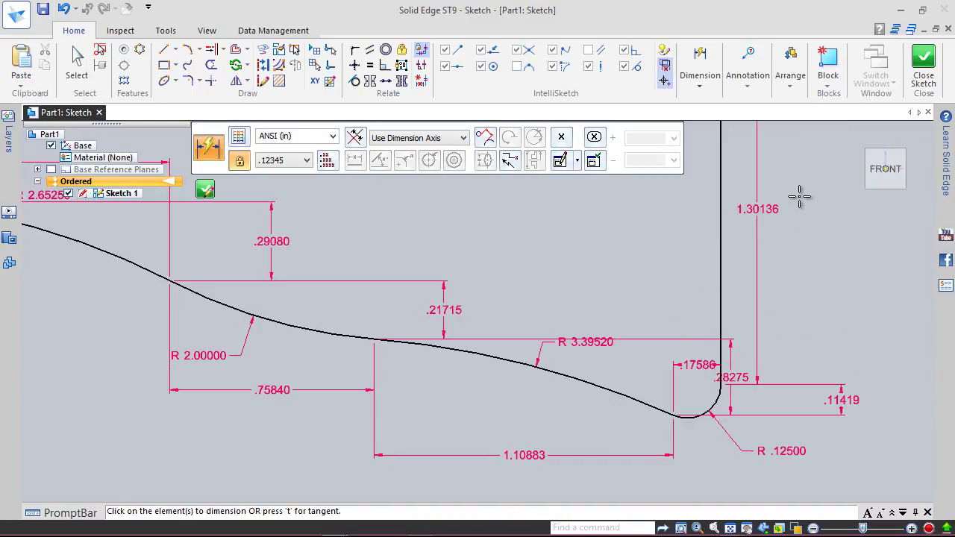
pyautogui.press('Escape')
# Draw a three-point arc of about 2.382 in radius from the vertical line's upper end, rising back toward the origin side and sagging downward
pyautogui.scroll(-3, 690, 257)
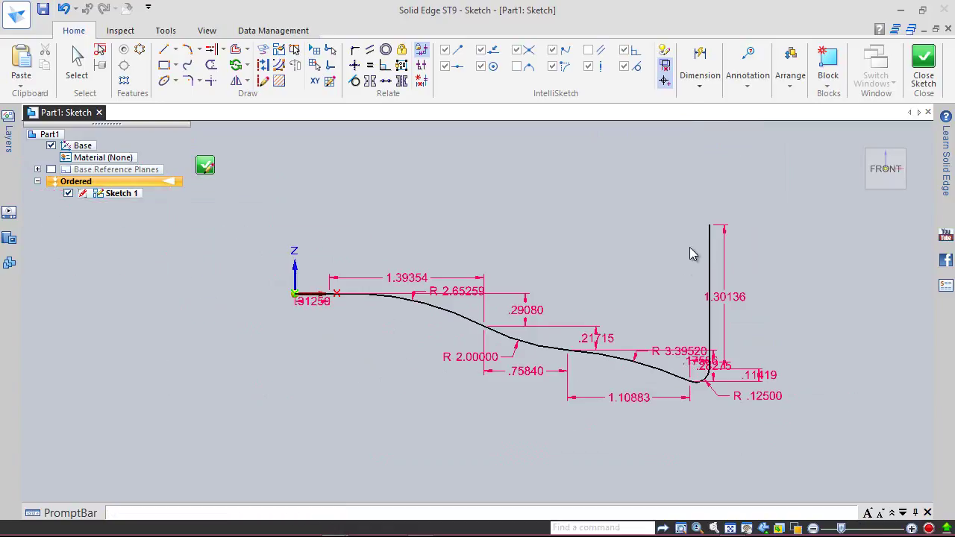
pyautogui.scroll(1, 688, 261)
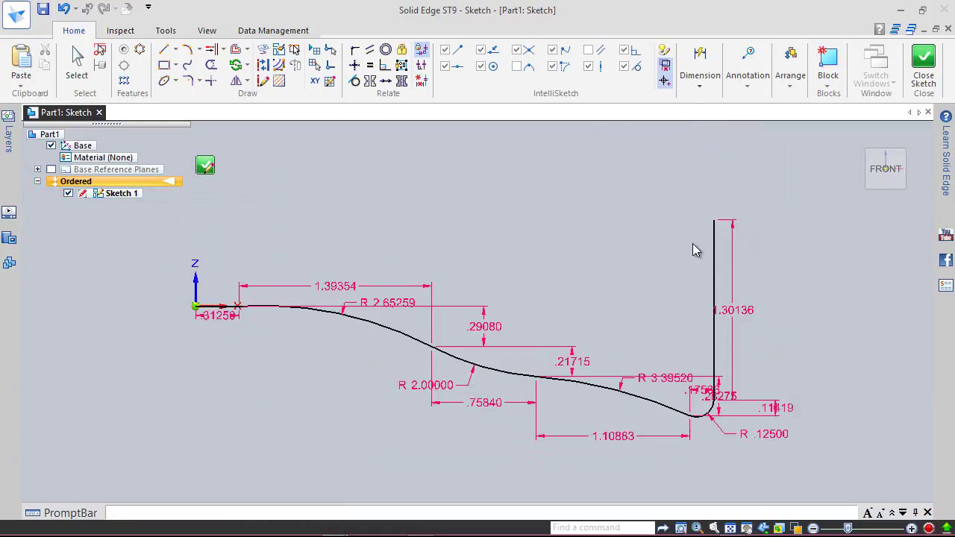
pyautogui.click(192, 51)
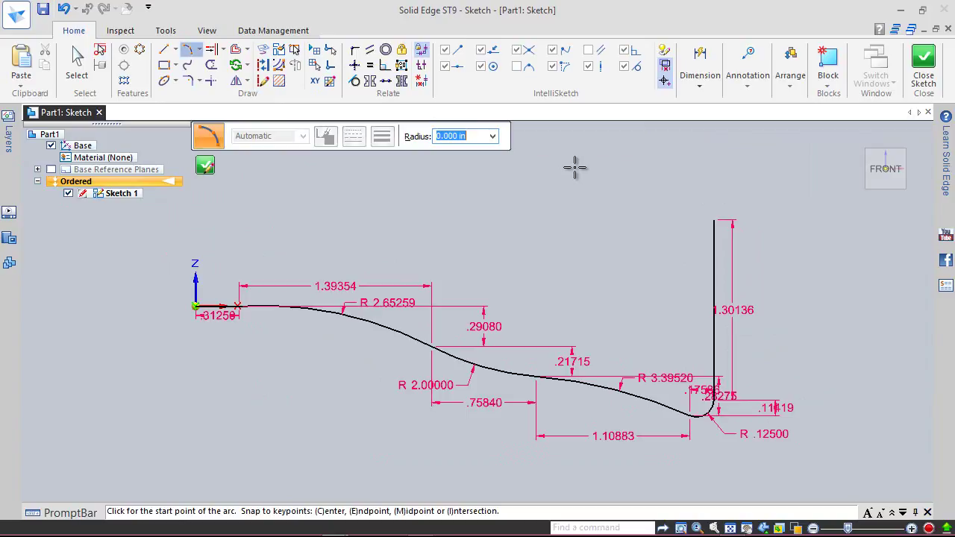
pyautogui.click(714, 220)
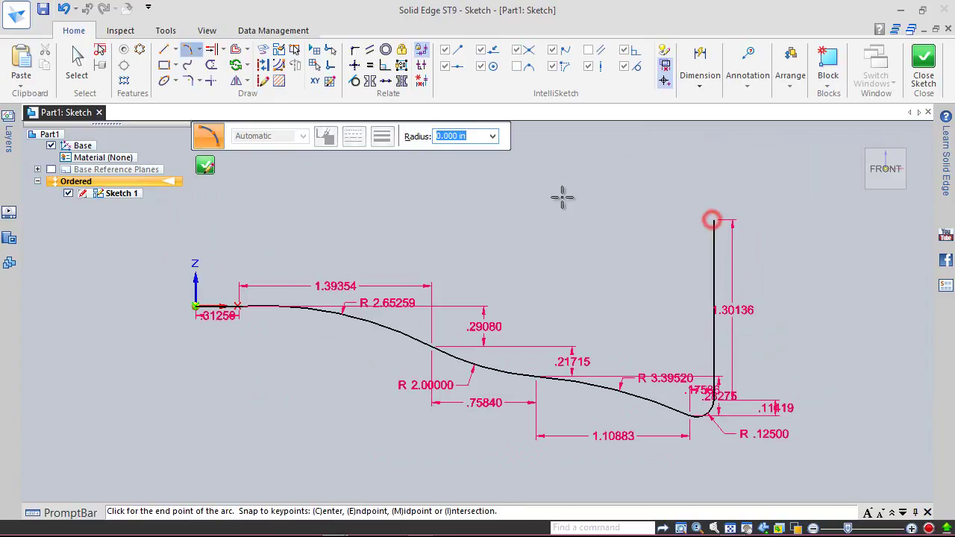
pyautogui.click(498, 170)
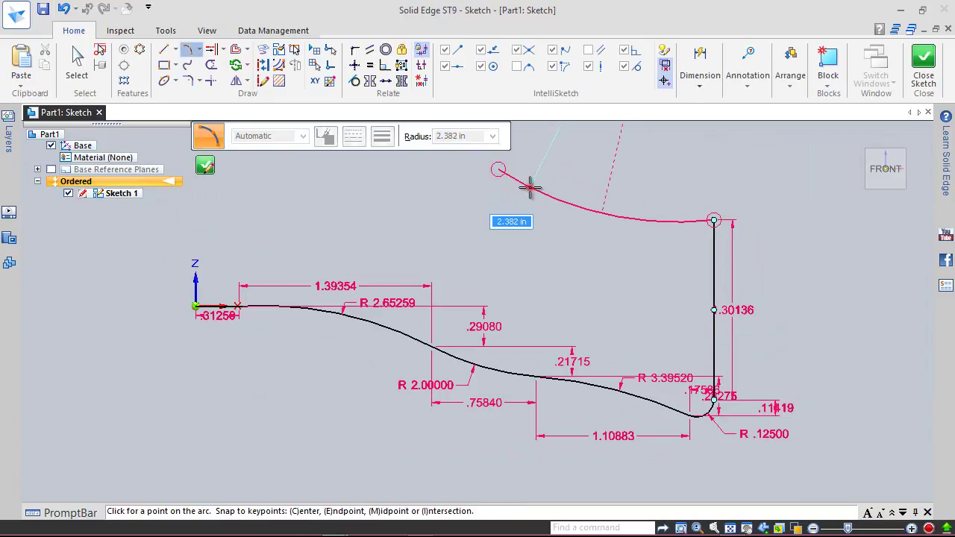
pyautogui.click(529, 187)
# Dimension the upper arc's radius with Smart Dimension and set it to 3.88223 in
pyautogui.rightClick(686, 171)
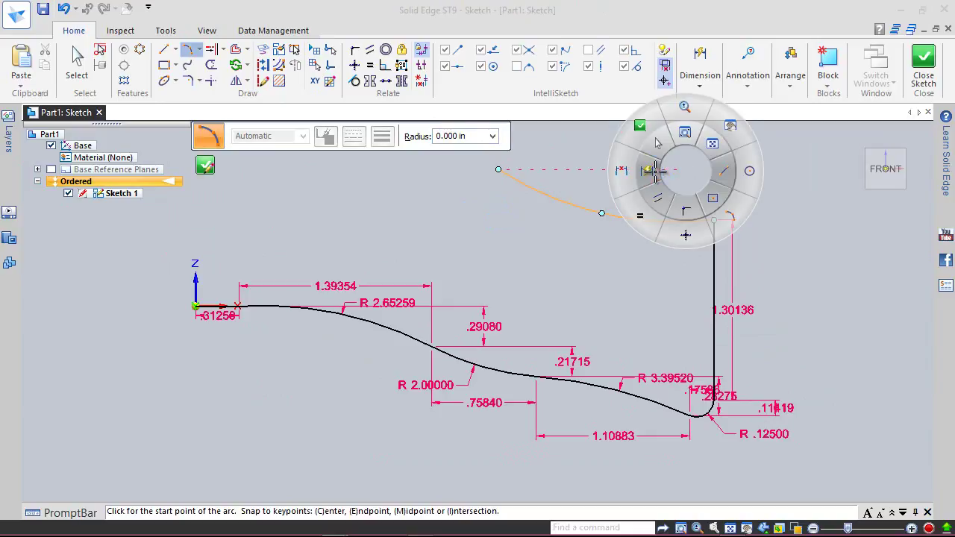
pyautogui.click(649, 171)
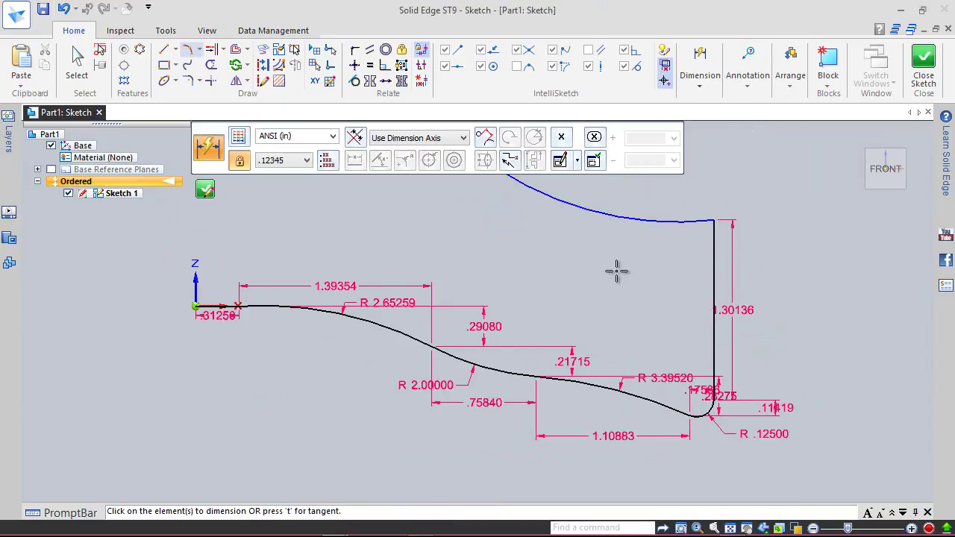
pyautogui.scroll(-2, 617, 268)
pyautogui.scroll(2, 626, 183)
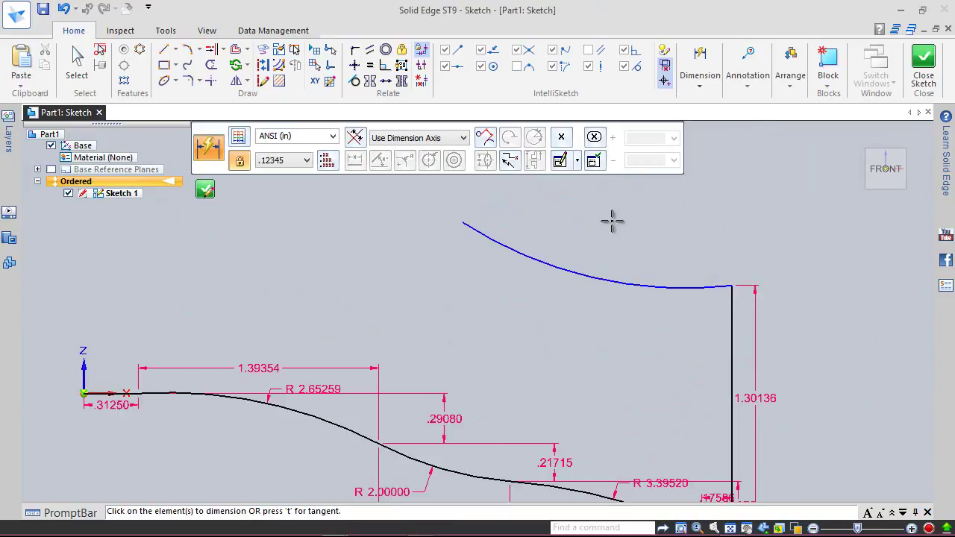
pyautogui.click(598, 284)
pyautogui.click(564, 316)
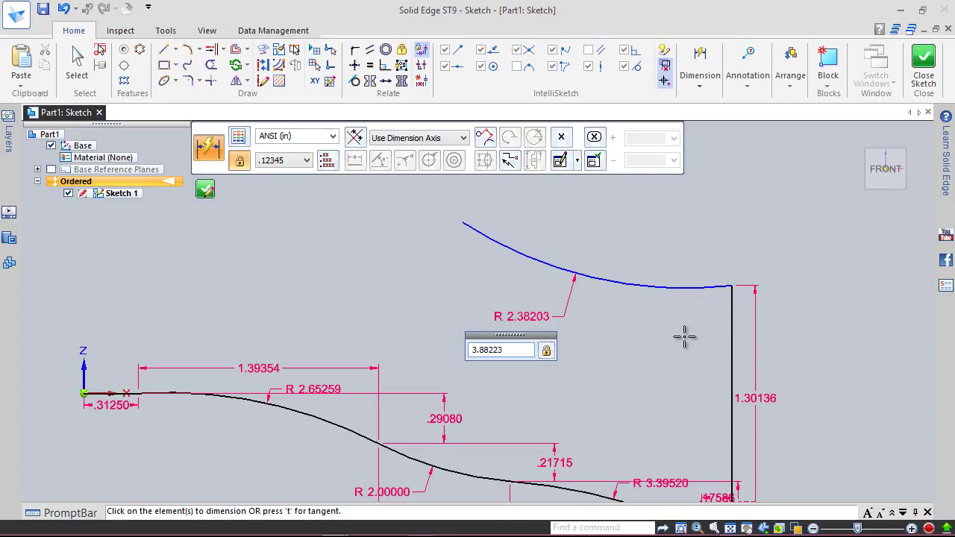
pyautogui.press('Return')
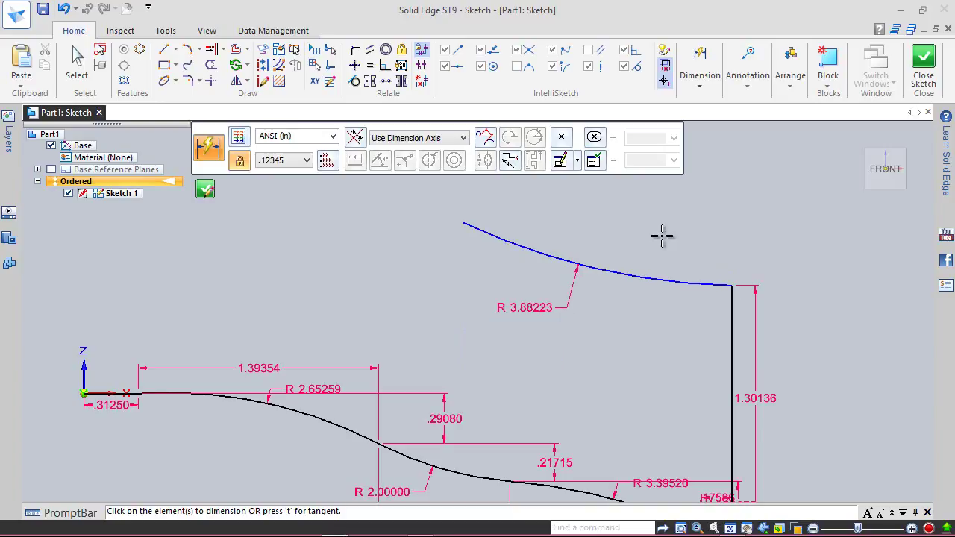
# Dimension the horizontal distance between the upper arc's endpoints with Distance Between and set it to 1.23156 in
pyautogui.moveTo(662, 236); pyautogui.dragTo(633, 209, button='right')
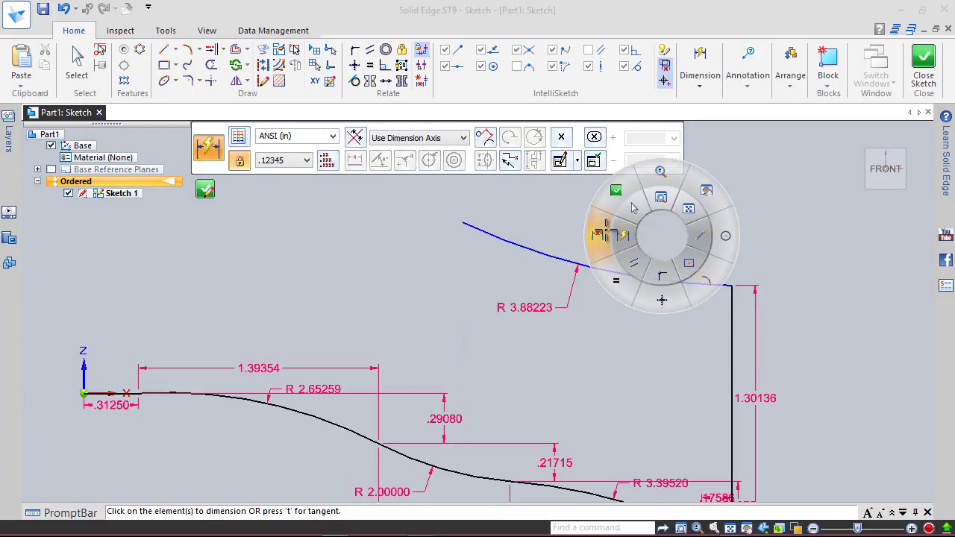
pyautogui.click(603, 235)
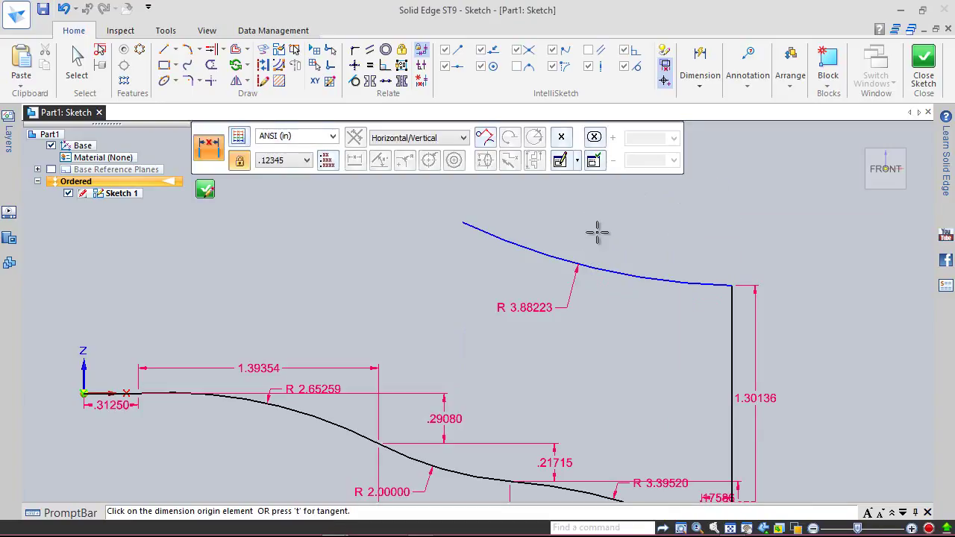
pyautogui.click(462, 221)
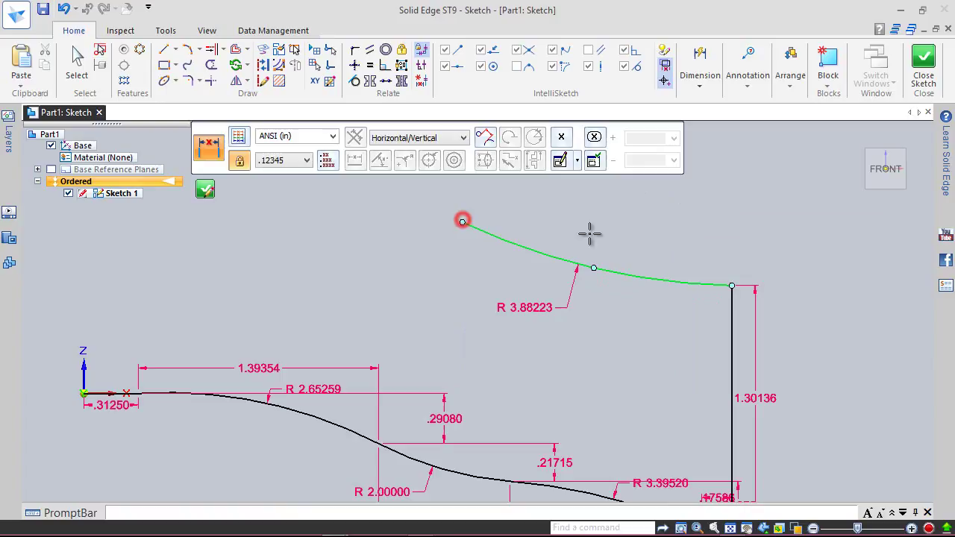
pyautogui.click(731, 284)
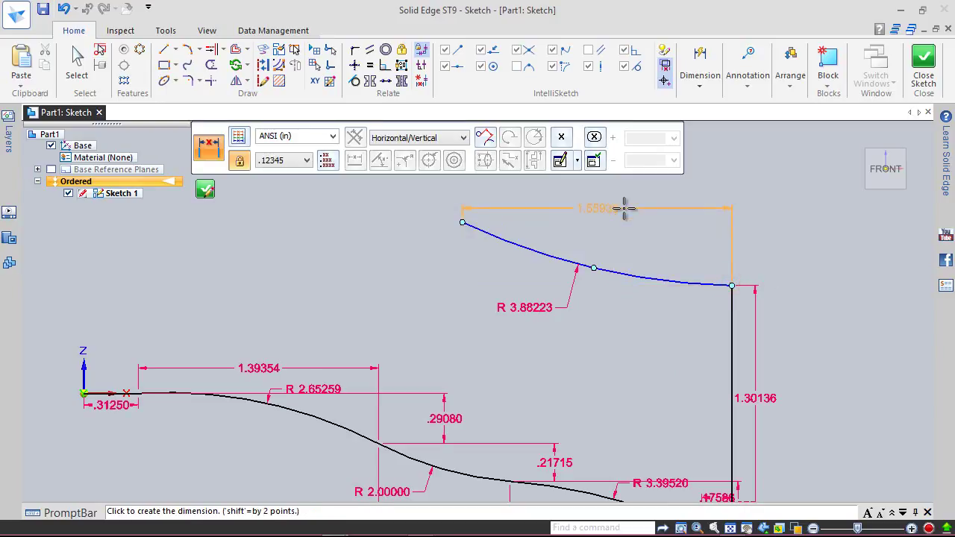
pyautogui.click(624, 208)
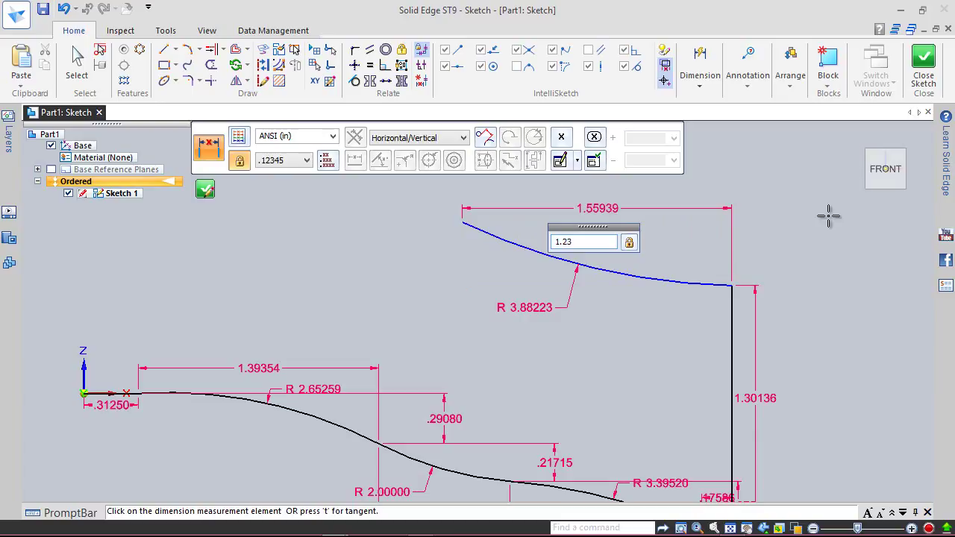
pyautogui.write('1.23156')
pyautogui.press('Return')
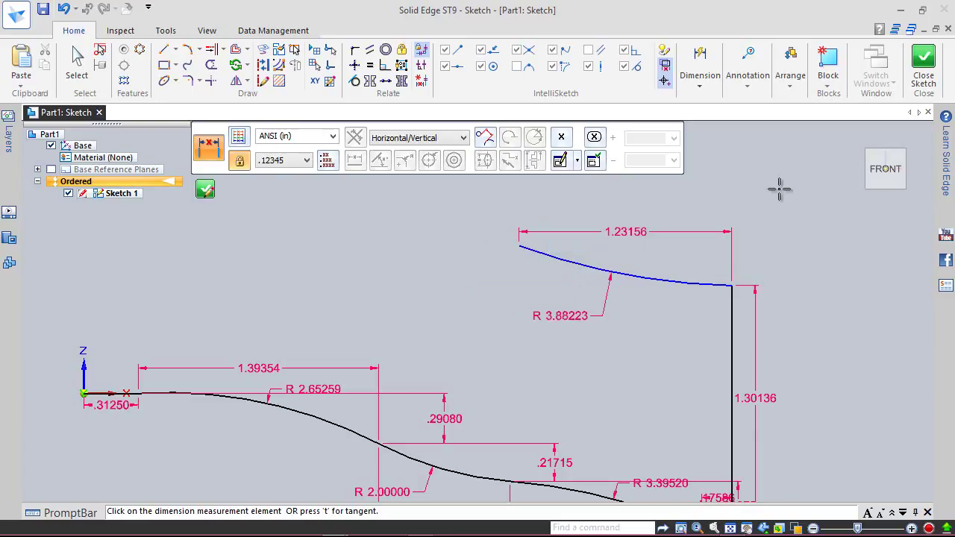
pyautogui.press('Escape')
# Dimension the vertical distance between the upper arc's endpoints and set it to .20842 in
pyautogui.press('Return')
pyautogui.moveTo(764, 156); pyautogui.dragTo(694, 161, button='right')
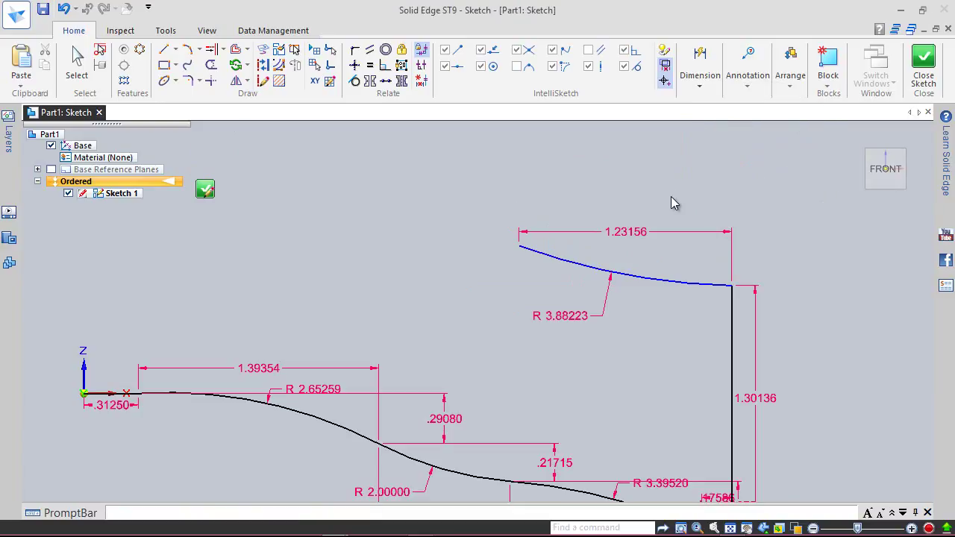
pyautogui.click(520, 246)
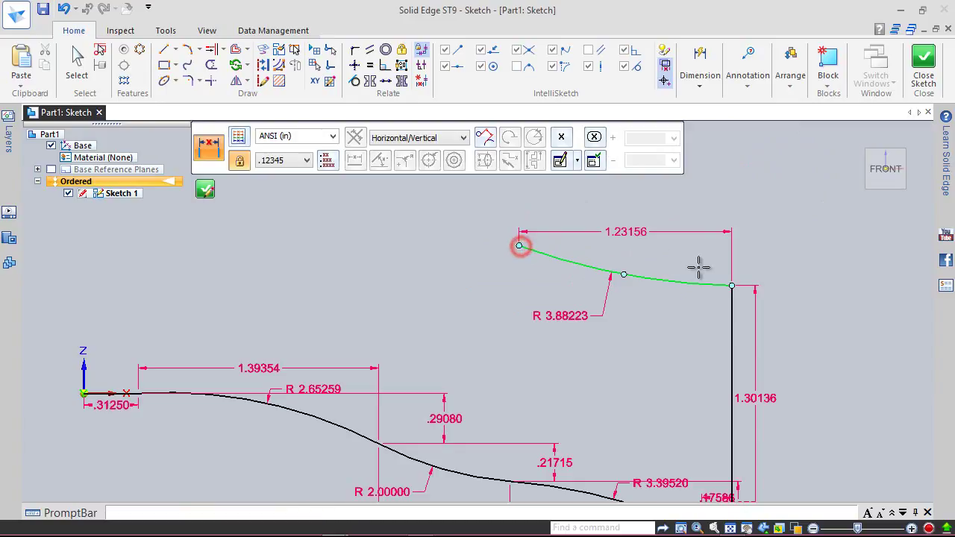
pyautogui.click(732, 286)
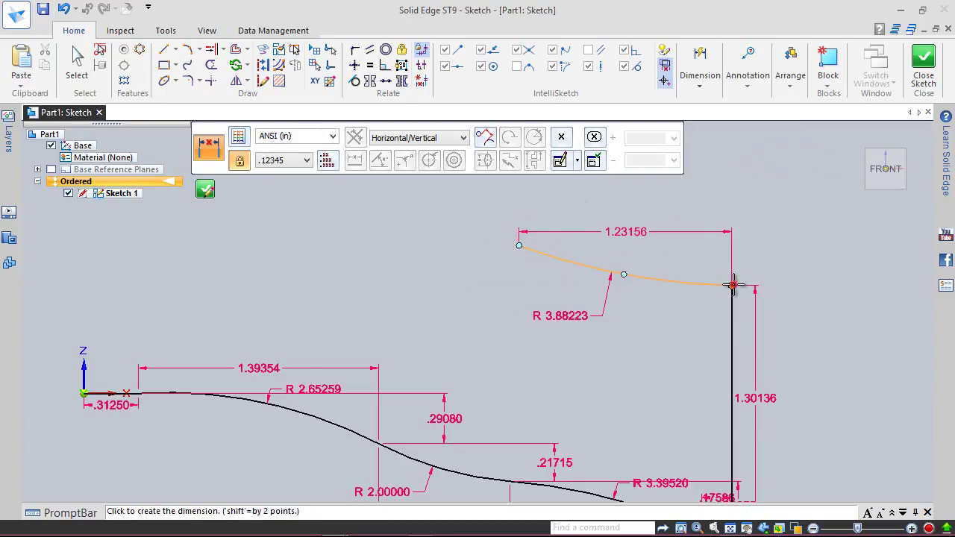
pyautogui.click(784, 264)
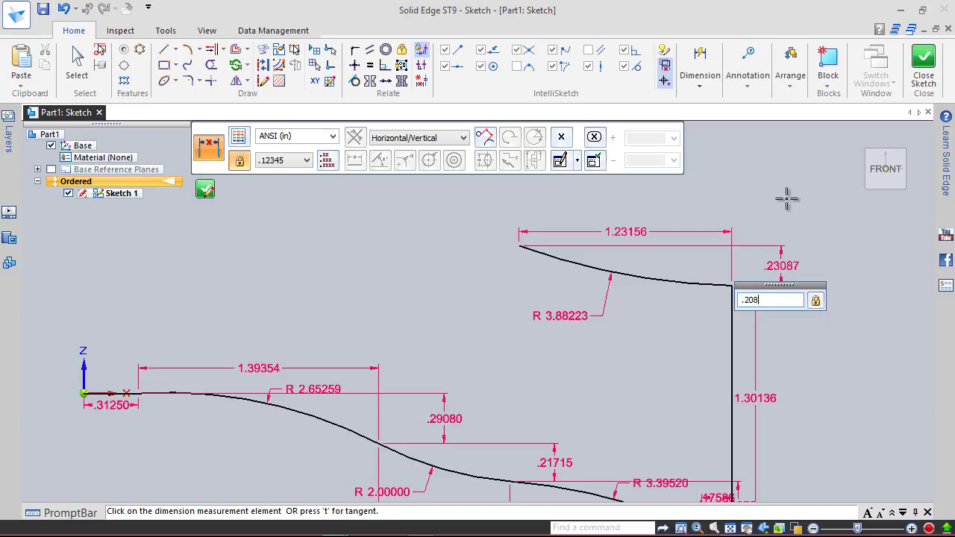
pyautogui.write('.20842')
pyautogui.press('Return')
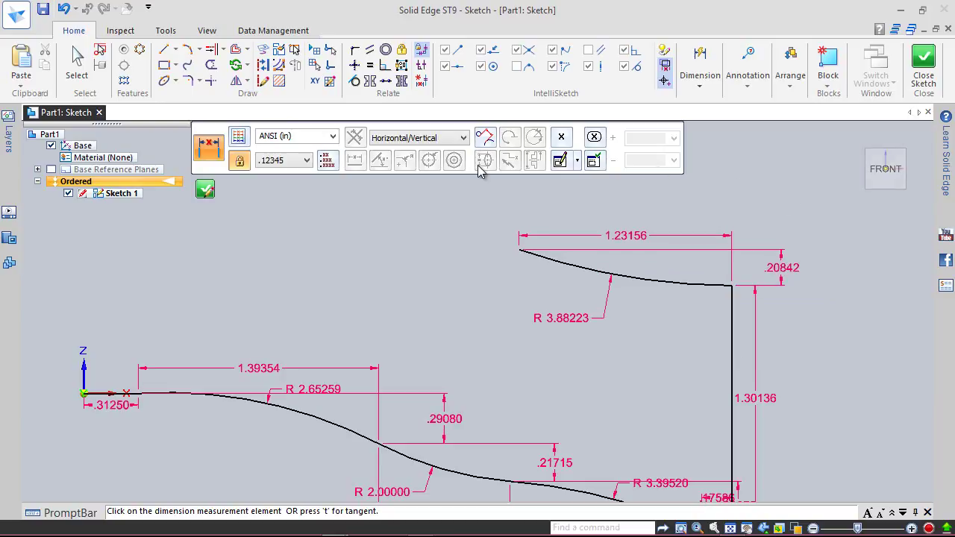
# Draw a three-point arc of about 5.486 in radius from the upper arc's free end, rising back toward the origin side and bulging upward
pyautogui.click(199, 50)
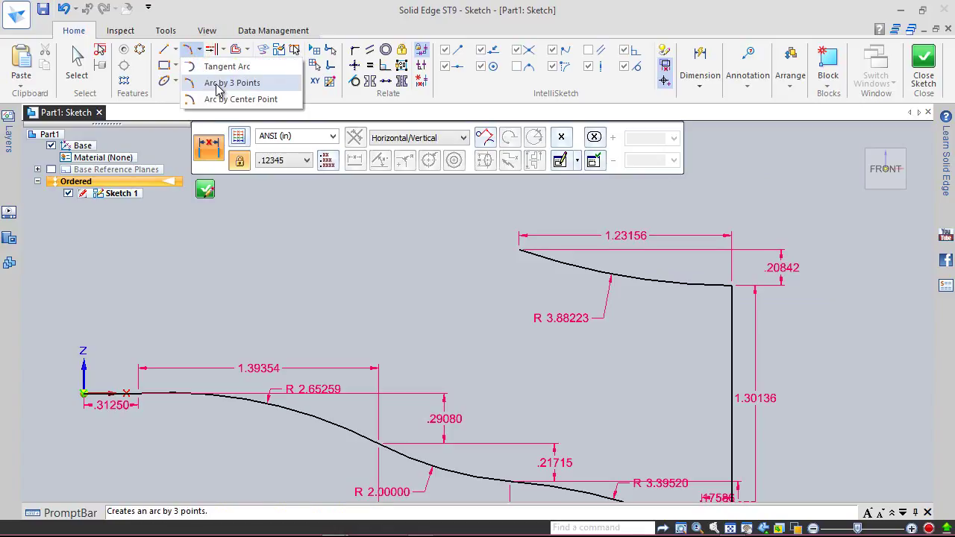
pyautogui.click(216, 81)
pyautogui.click(520, 249)
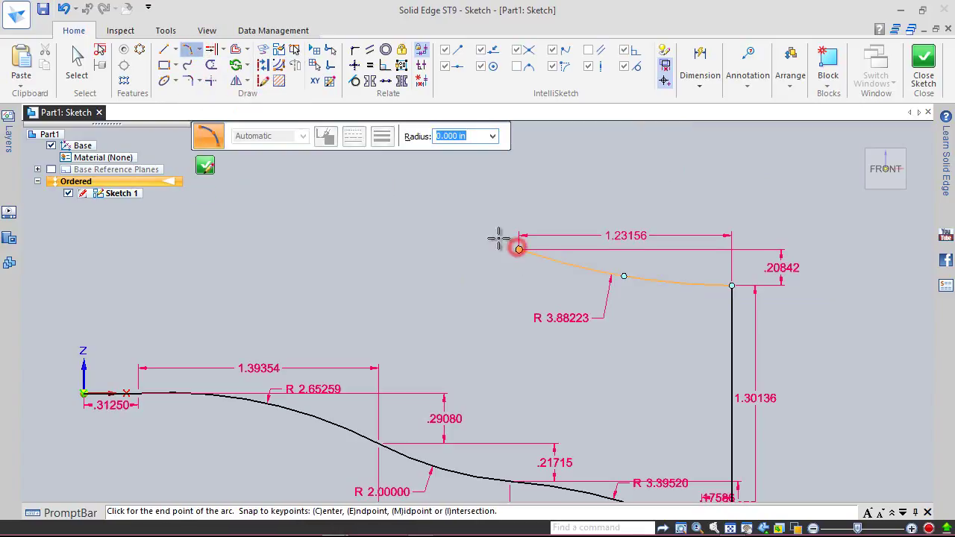
pyautogui.click(323, 186)
pyautogui.click(385, 200)
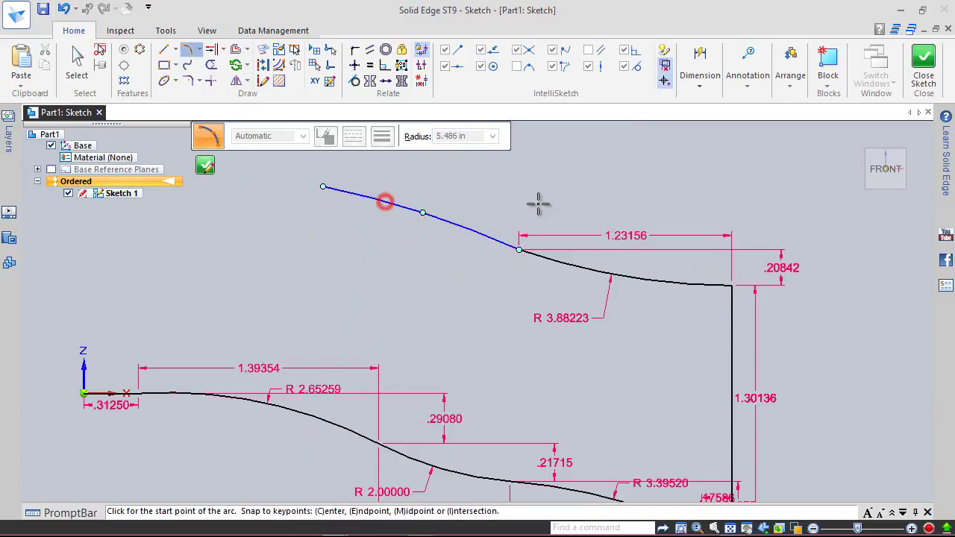
# Dimension the second upper arc's radius with Smart Dimension and set it to 2 in
pyautogui.rightClick(605, 187)
pyautogui.click(572, 187)
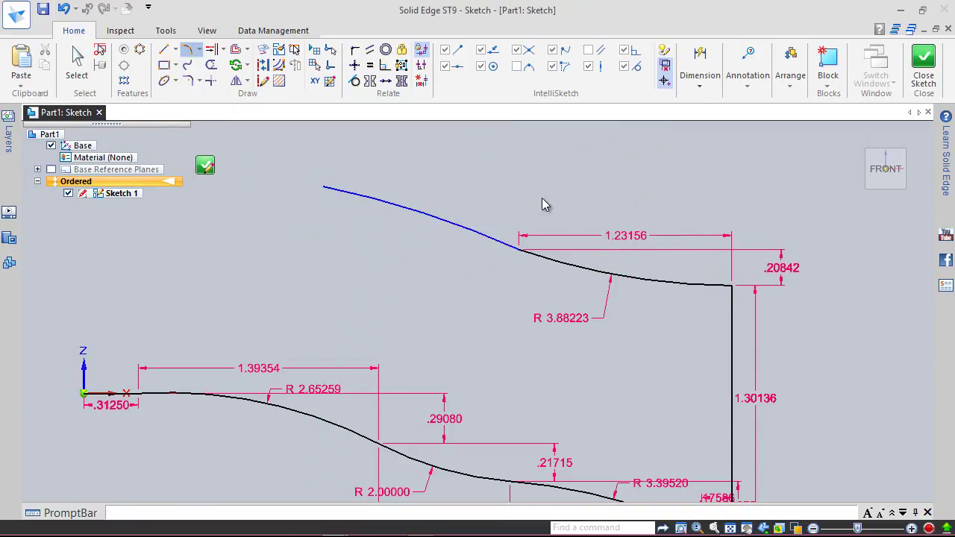
pyautogui.click(439, 215)
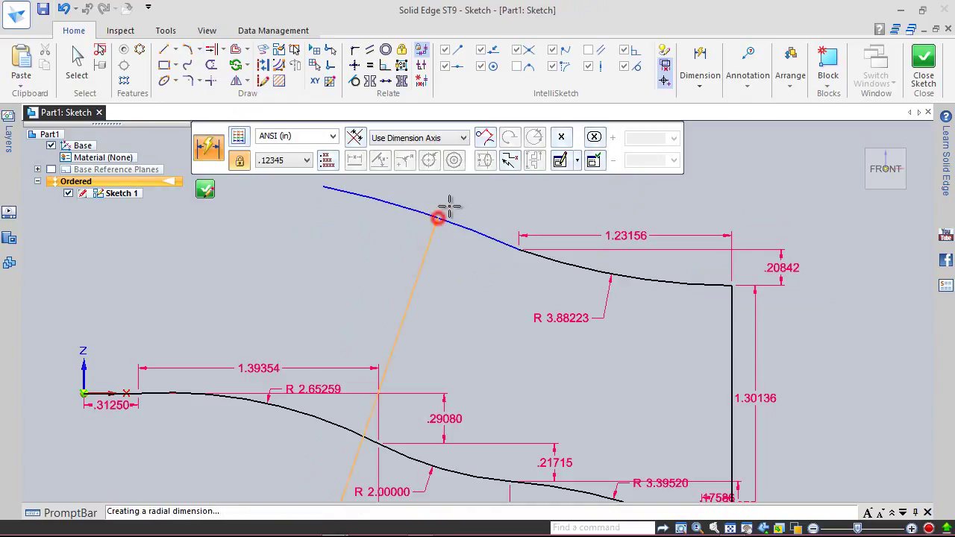
pyautogui.click(461, 196)
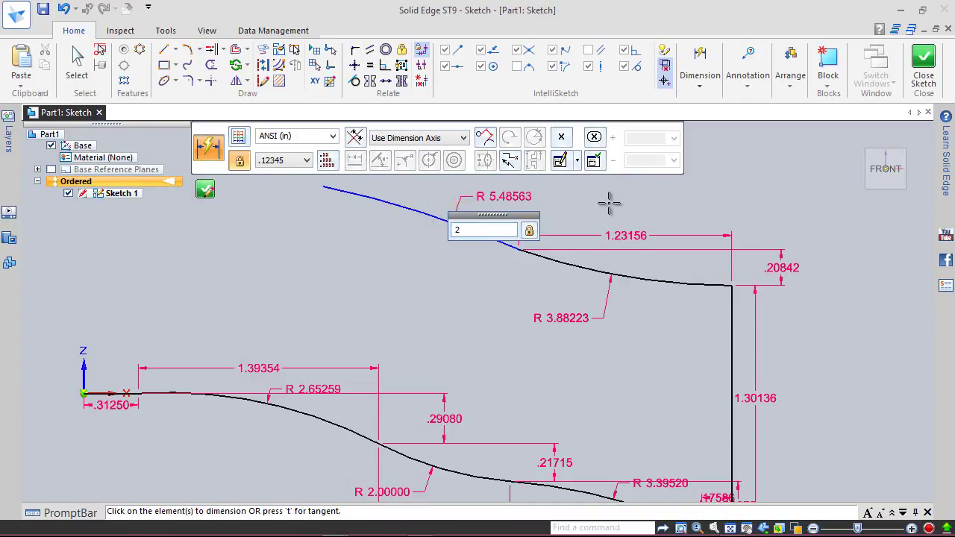
pyautogui.press('Return')
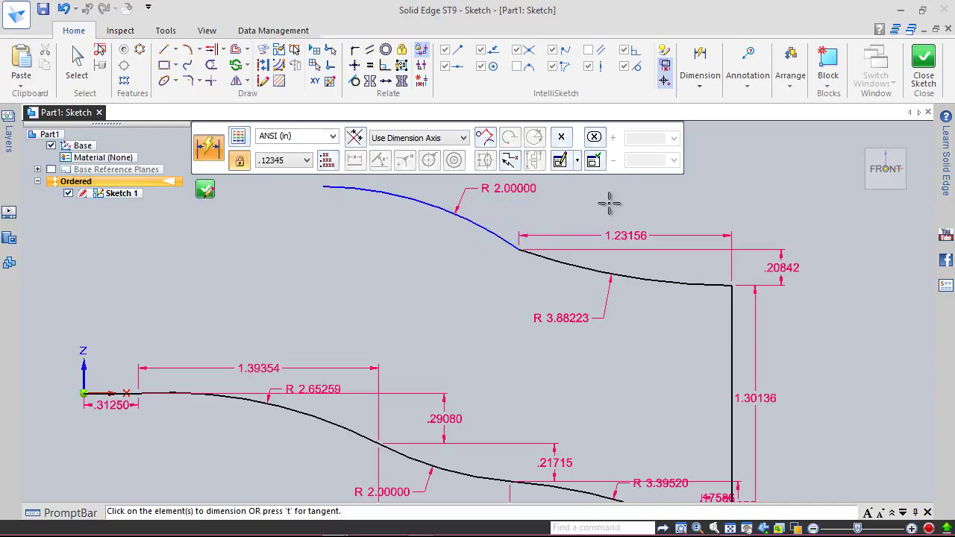
# Dimension the vertical distance between the second upper arc's endpoints with Distance Between and set it to .10453 in
pyautogui.rightClick(609, 203)
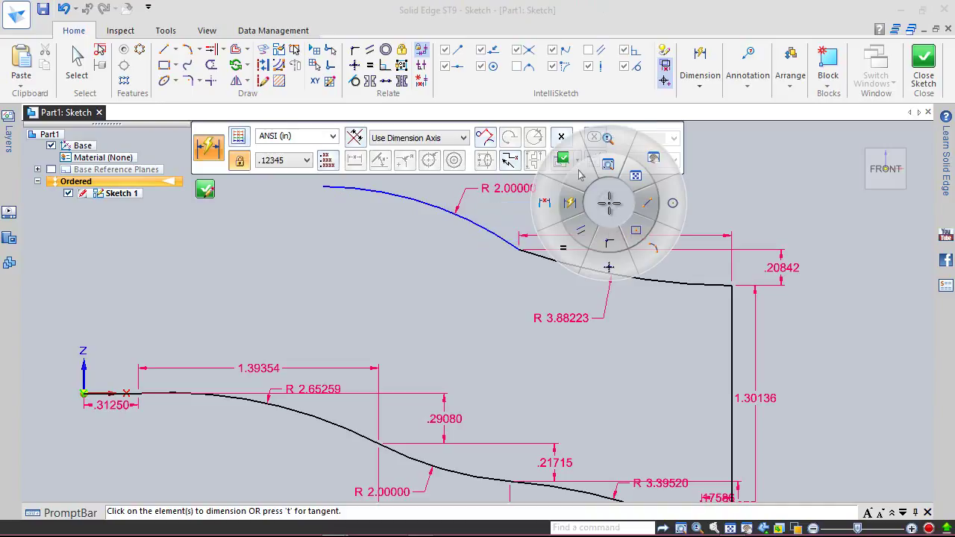
pyautogui.click(547, 199)
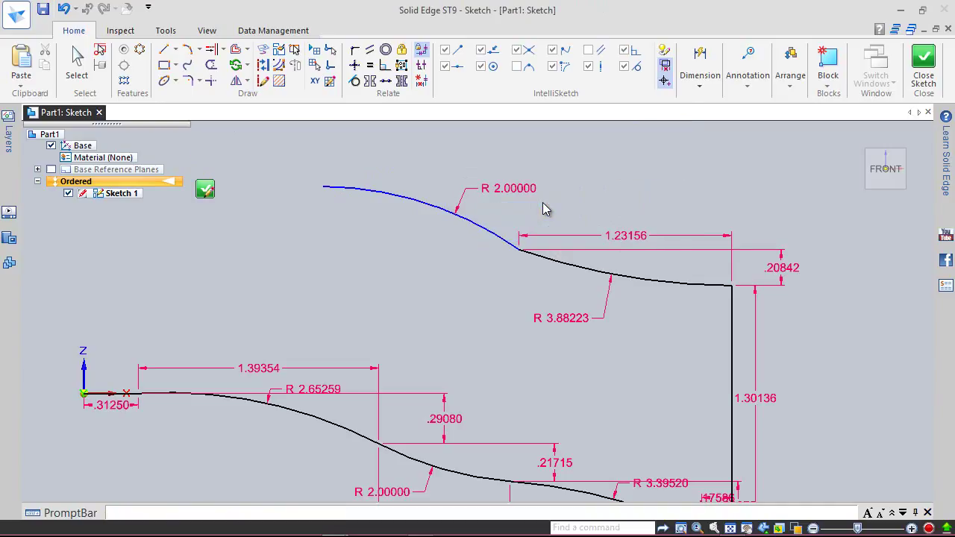
pyautogui.click(321, 185)
pyautogui.click(519, 249)
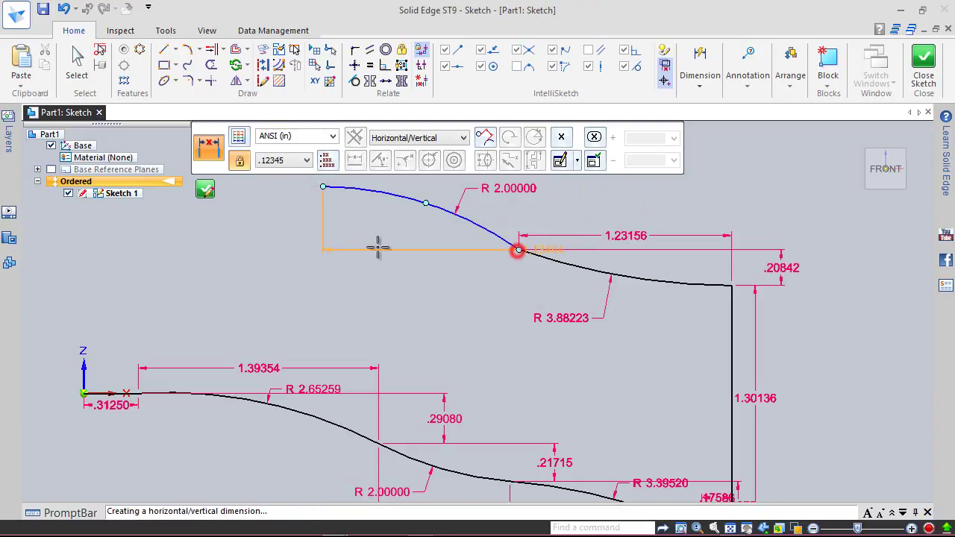
pyautogui.click(282, 218)
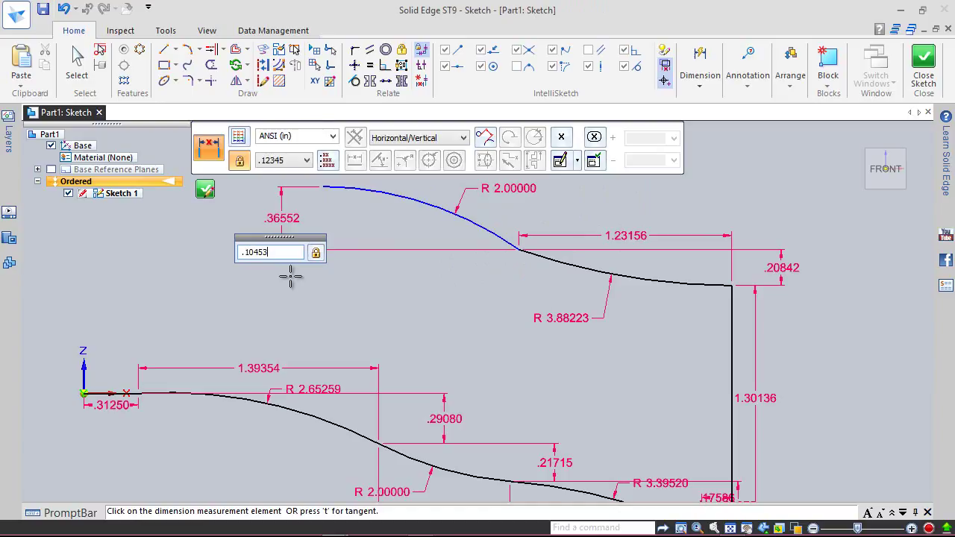
pyautogui.write('.10453')
pyautogui.press('Return')
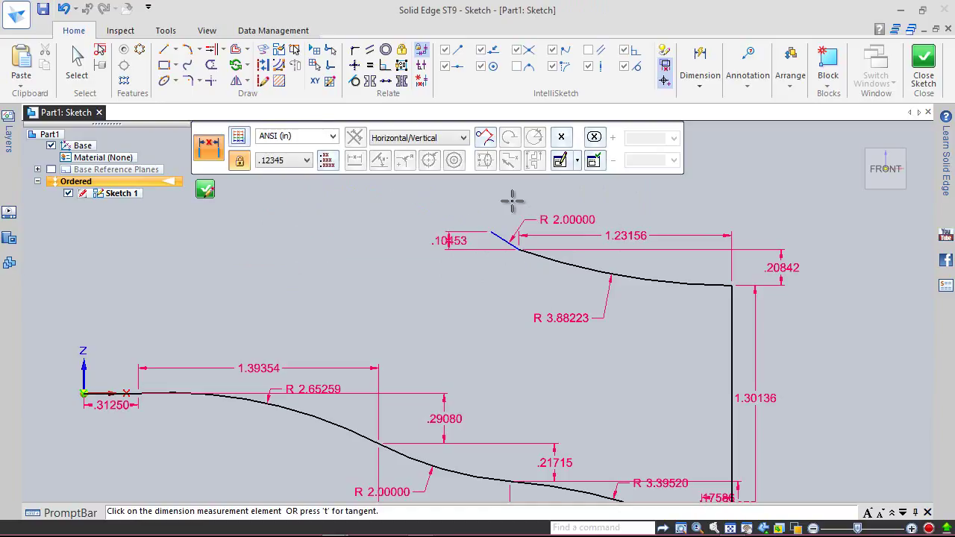
pyautogui.press('Escape')
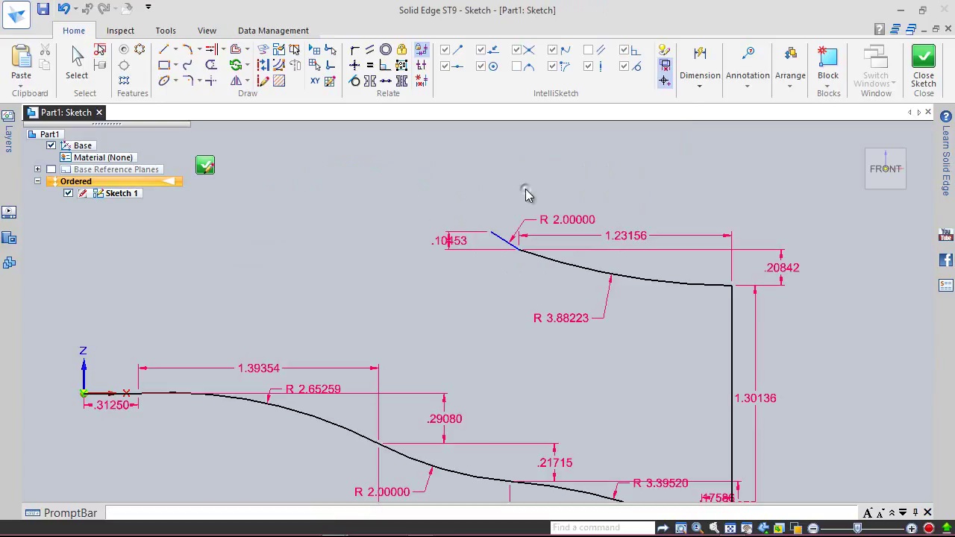
# Dimension the horizontal distance between the second upper arc's endpoints and set it to .75484 in
pyautogui.rightClick(526, 194)
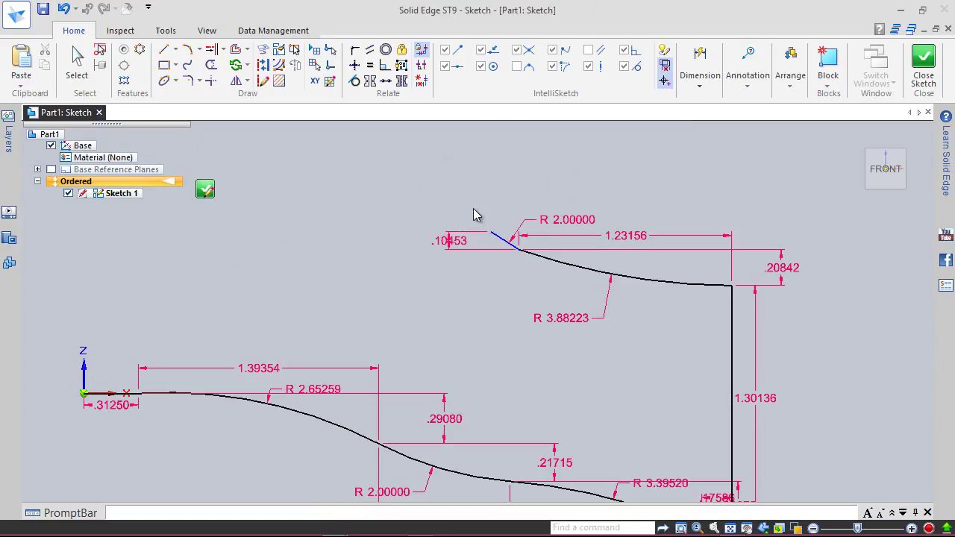
pyautogui.scroll(2, 491, 211)
pyautogui.click(490, 252)
pyautogui.click(544, 288)
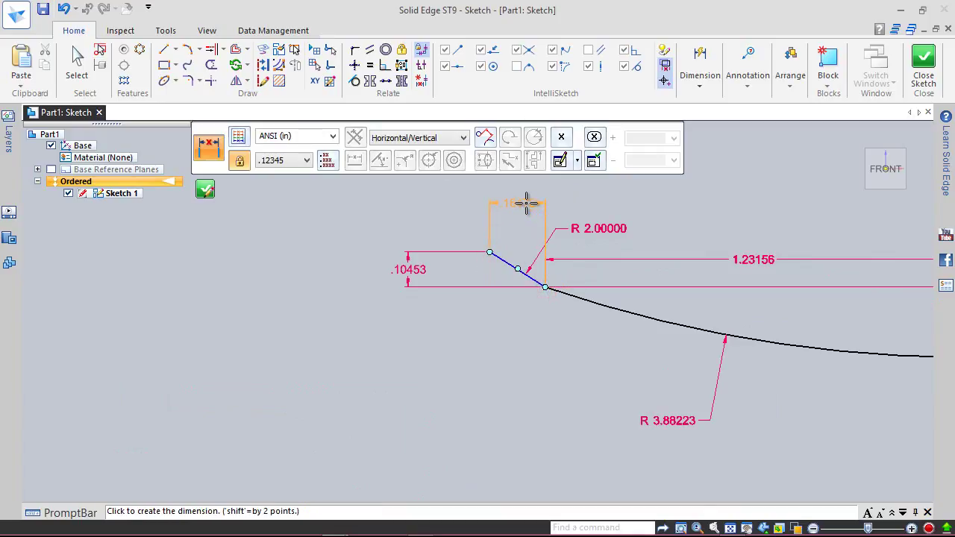
pyautogui.click(526, 203)
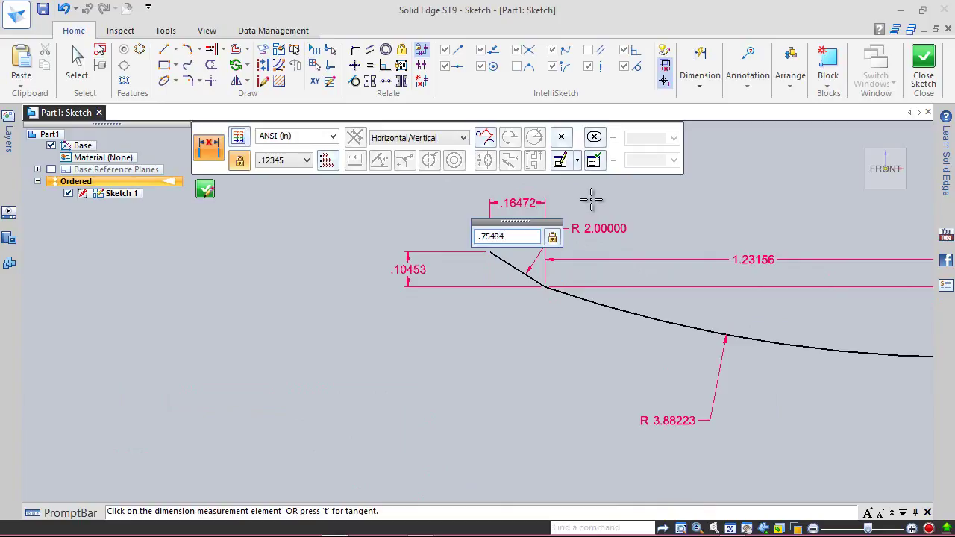
pyautogui.press('Return')
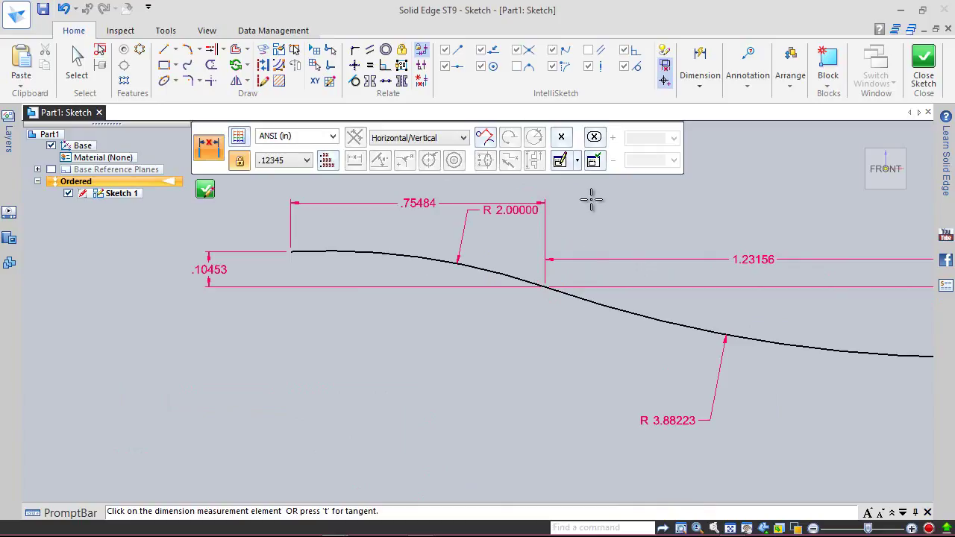
pyautogui.press('Escape')
# Draw a vertical line about 1.125 in long upward from the origin
pyautogui.scroll(-2, 631, 291)
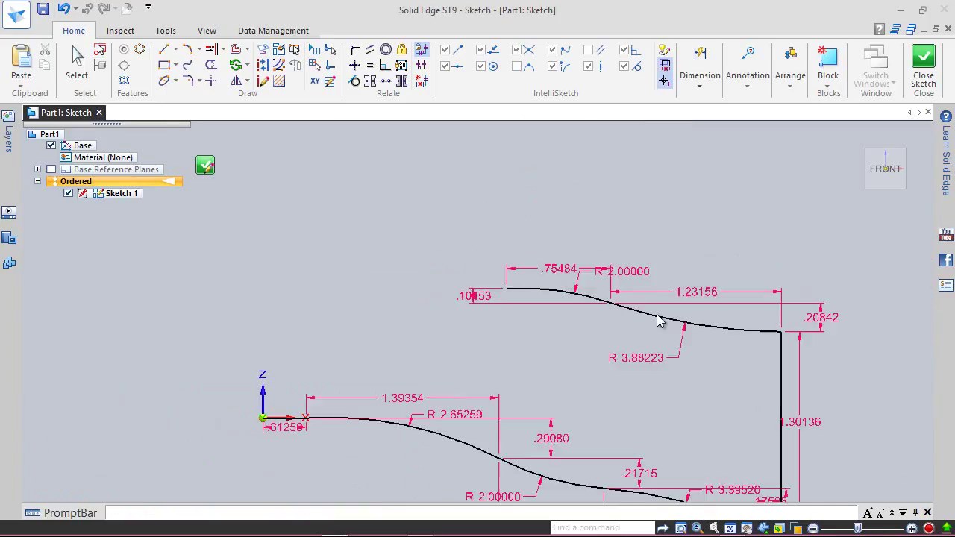
pyautogui.press('Escape')
pyautogui.rightClick(487, 252)
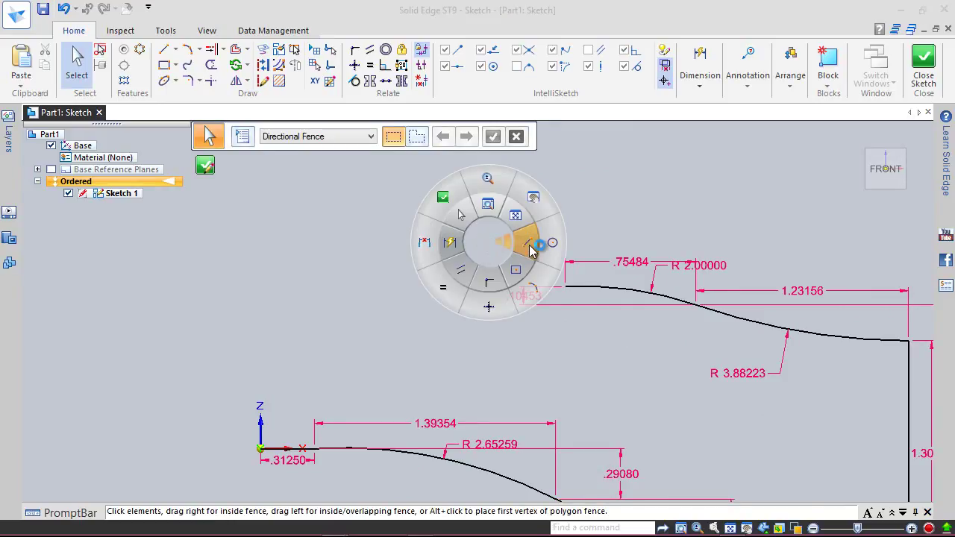
pyautogui.click(527, 243)
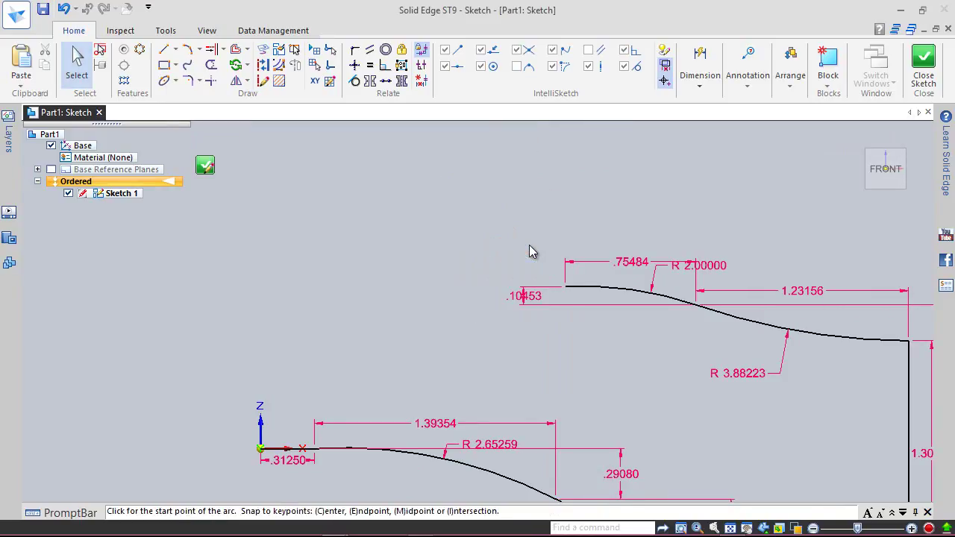
pyautogui.click(260, 448)
pyautogui.click(261, 254)
# Dimension the length of the vertical line at the origin with Smart Dimension and set it to 1.62485 in
pyautogui.rightClick(351, 226)
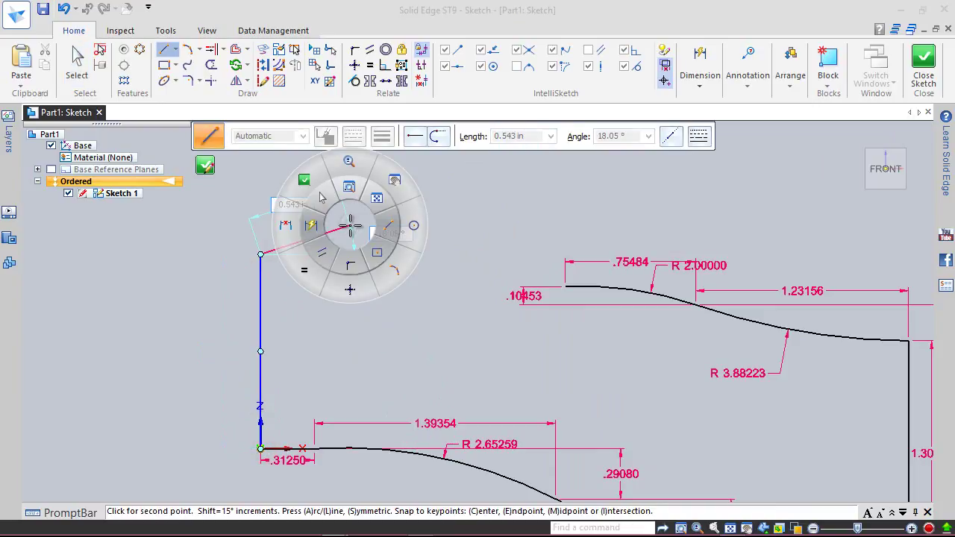
pyautogui.click(310, 223)
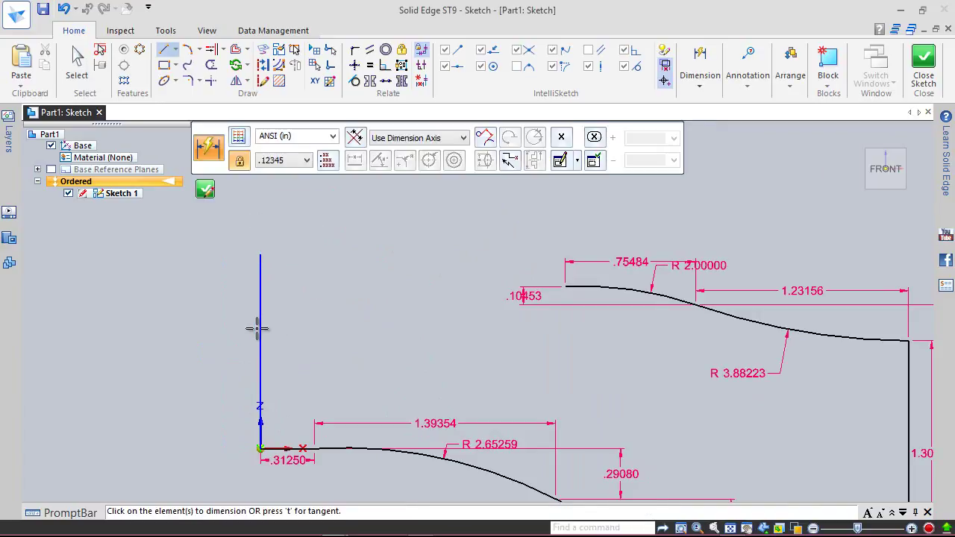
pyautogui.click(260, 386)
pyautogui.click(231, 334)
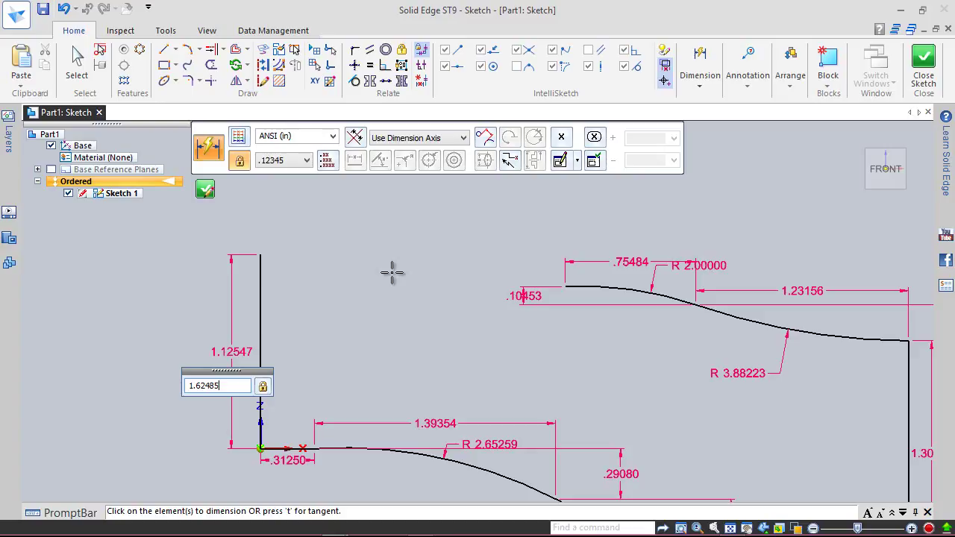
pyautogui.press('Return')
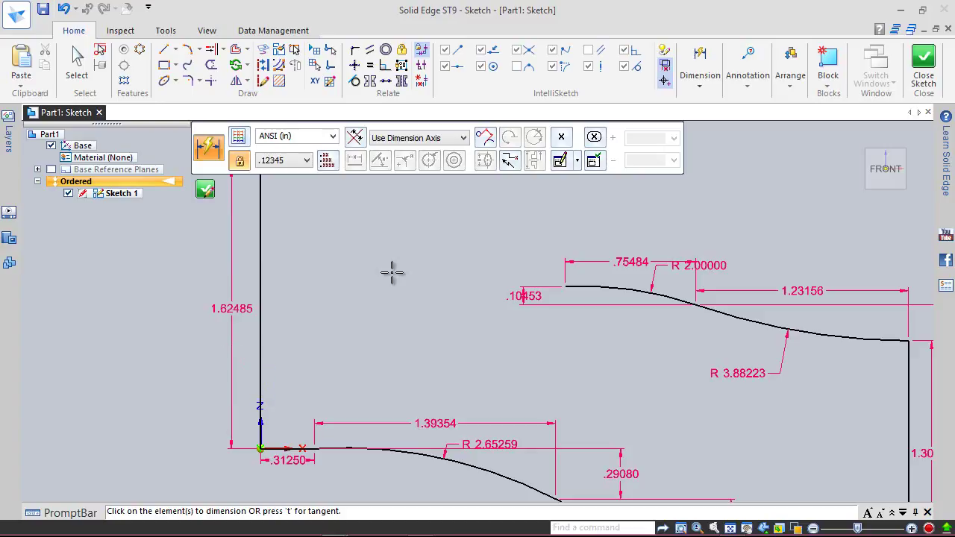
# Draw a horizontal line about 0.507 in long rightward from the upper end of the vertical line at the origin
pyautogui.press('Escape')
pyautogui.scroll(-3, 387, 355)
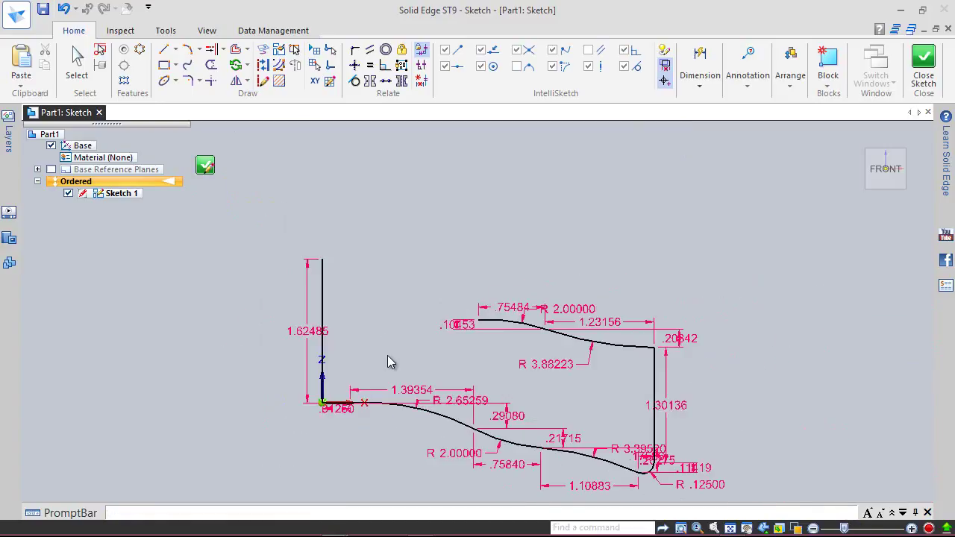
pyautogui.press('Return')
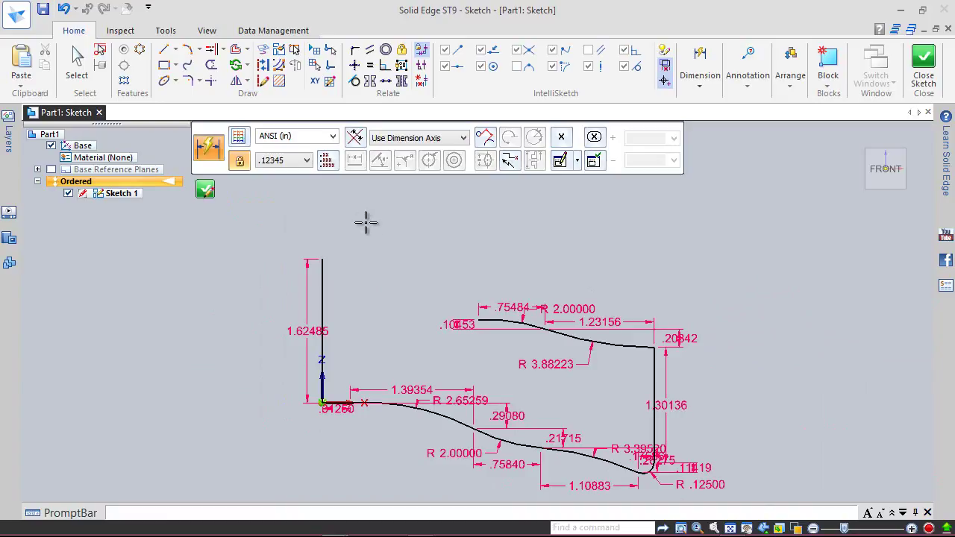
pyautogui.rightClick(379, 214)
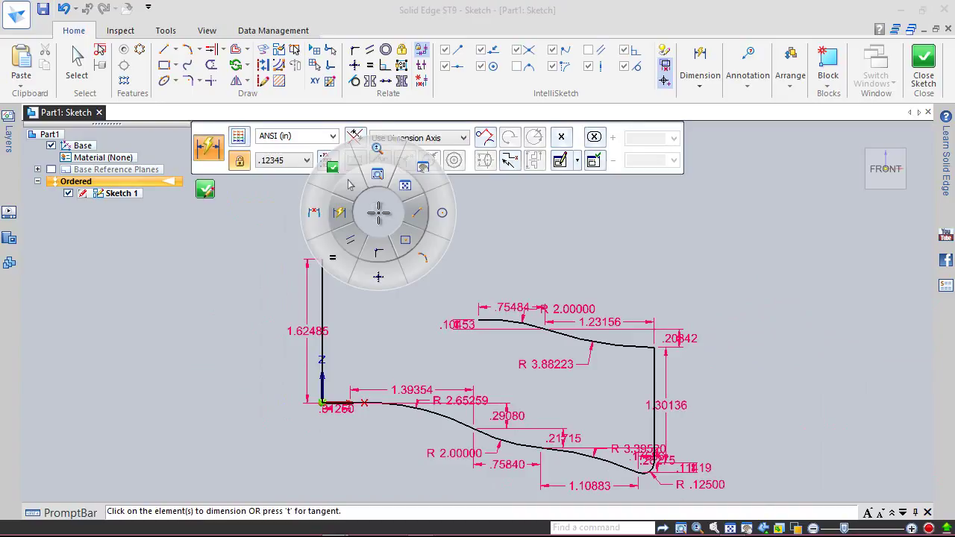
pyautogui.press('Escape')
pyautogui.press('l')
pyautogui.scroll(2, 377, 239)
pyautogui.click(269, 280)
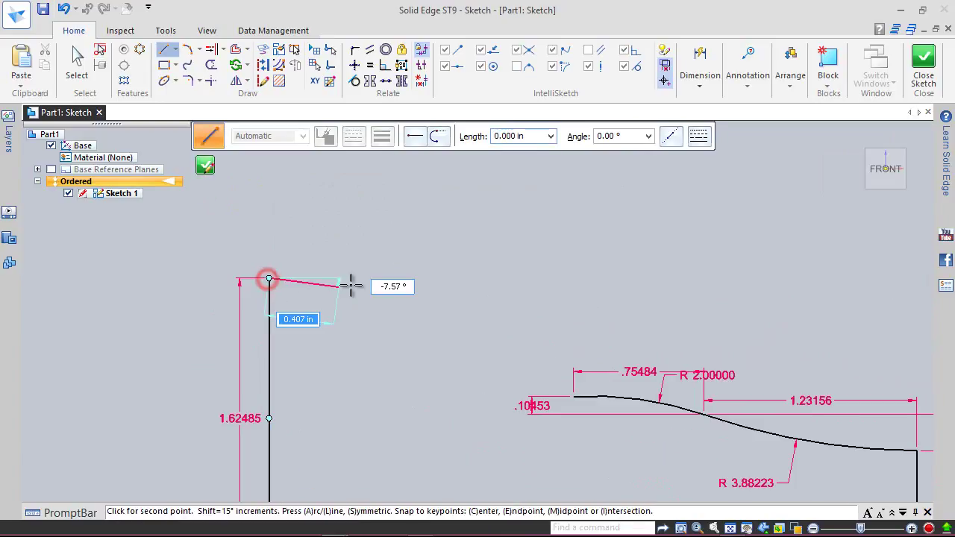
pyautogui.click(356, 279)
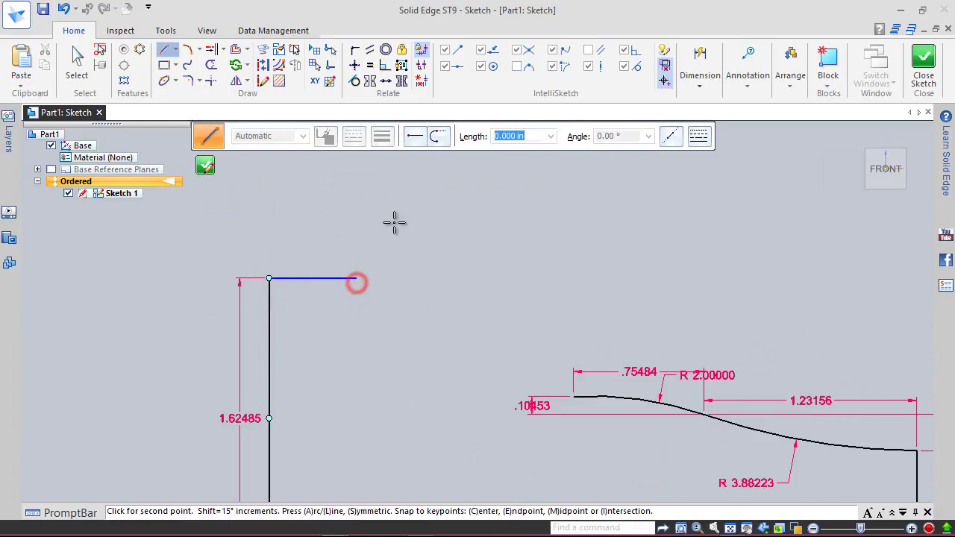
# Dimension the length of the horizontal upper line with Smart Dimension and set it to .40625 in
pyautogui.rightClick(393, 221)
pyautogui.click(357, 222)
pyautogui.click(320, 276)
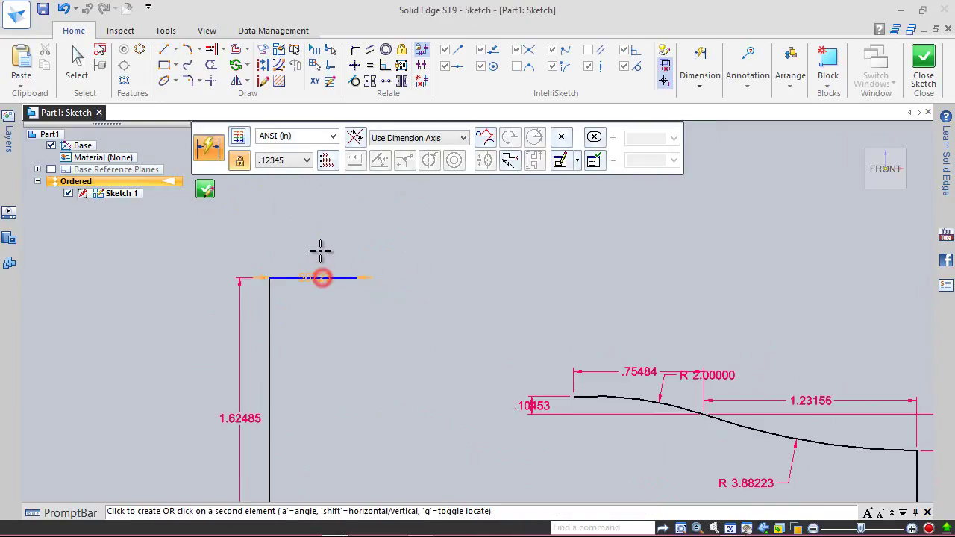
pyautogui.click(315, 247)
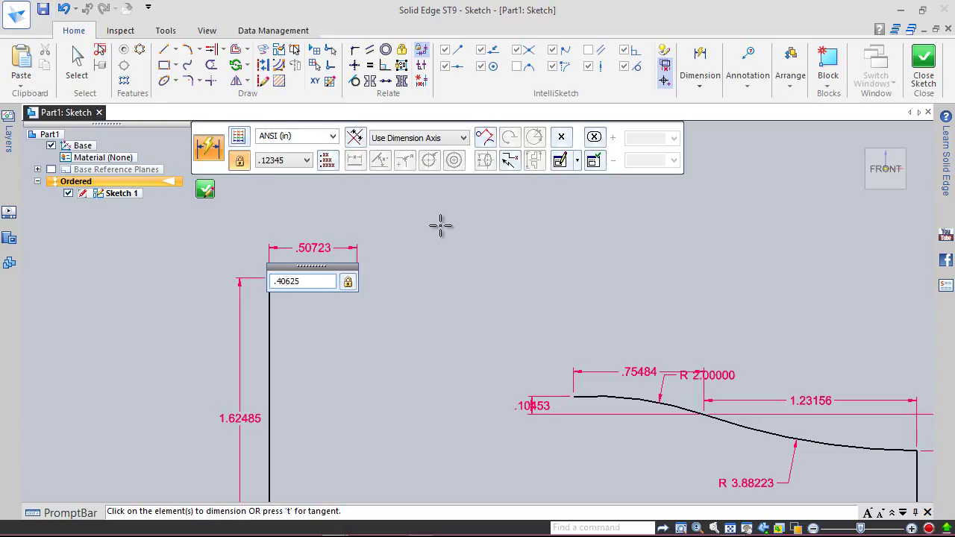
pyautogui.press('Return')
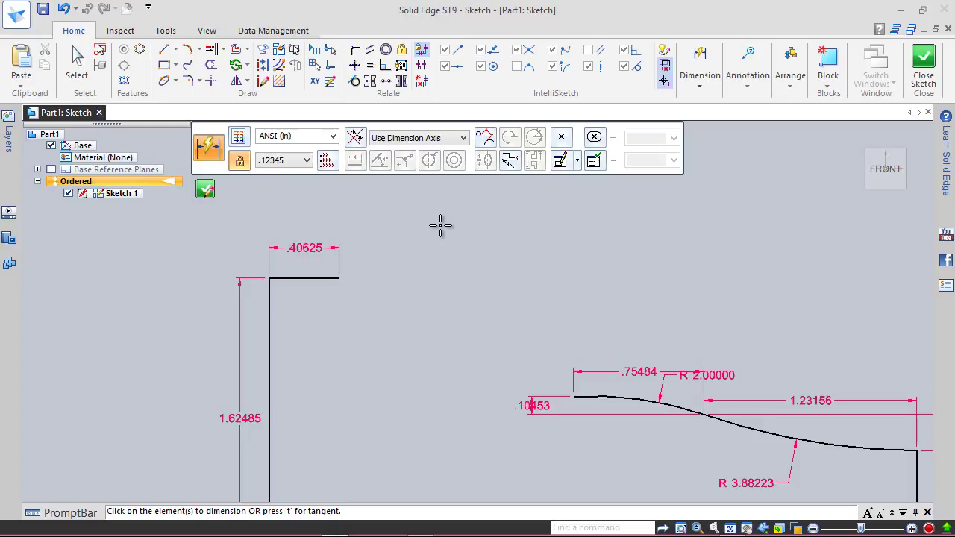
# Draw a three-point arc of about 3.199 in radius from the horizontal upper line's free end to the second upper arc's open endpoint
pyautogui.click(198, 50)
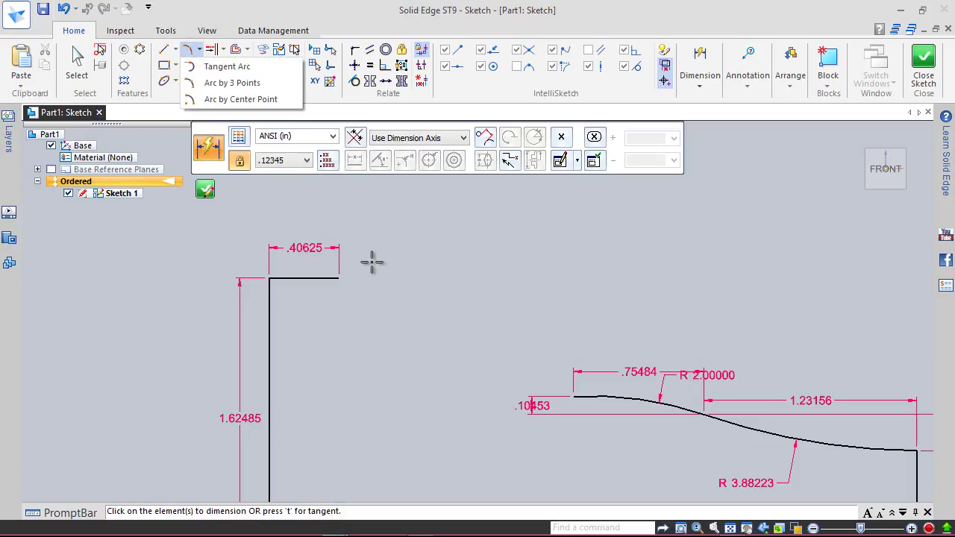
pyautogui.click(224, 67)
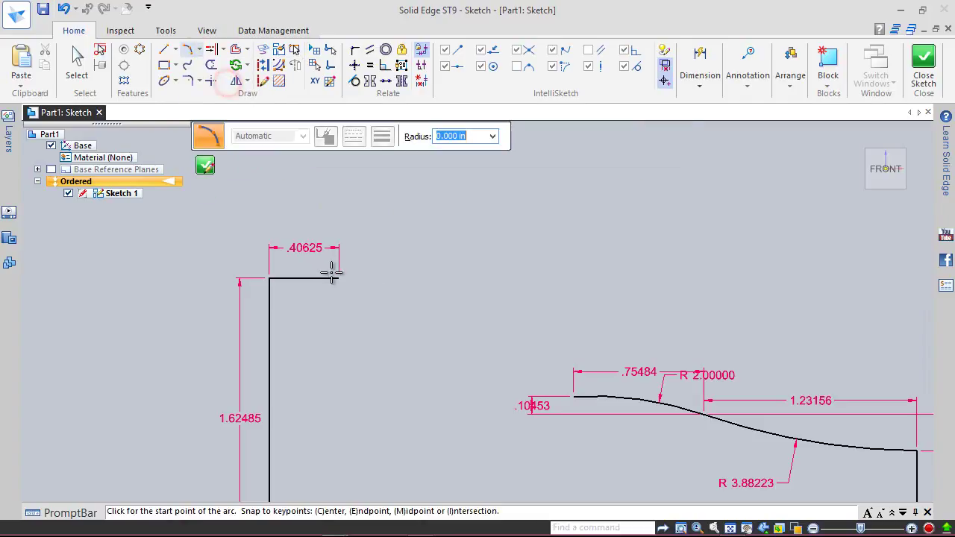
pyautogui.moveTo(340, 279); pyautogui.dragTo(580, 405)
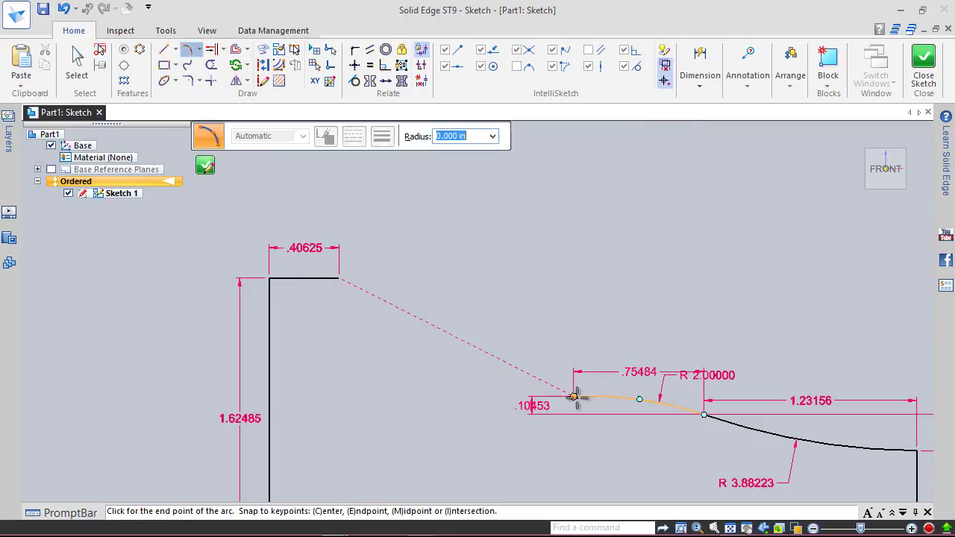
pyautogui.click(574, 397)
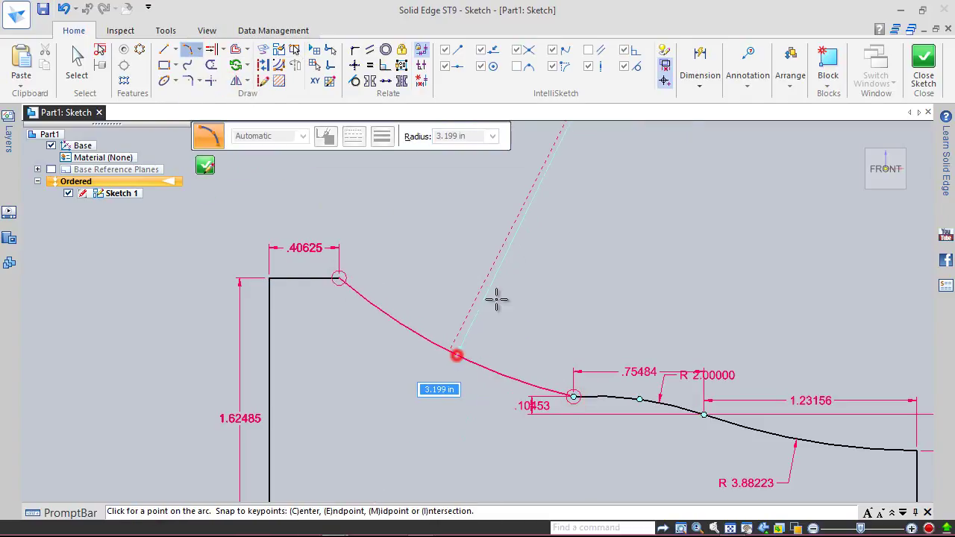
pyautogui.click(449, 352)
# Dimension the radius of the profile-closing arc with Smart Dimension and set it to 1.41971 in
pyautogui.rightClick(549, 243)
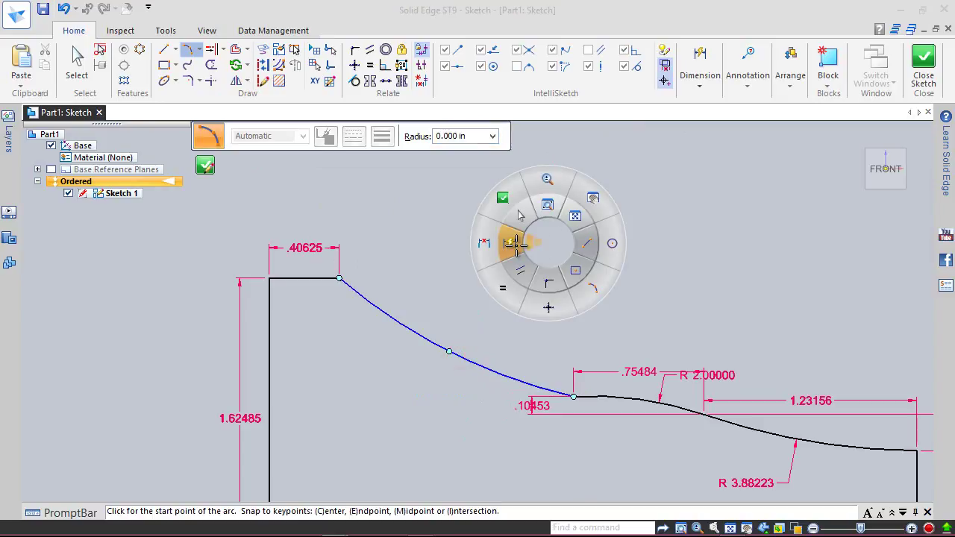
pyautogui.click(513, 241)
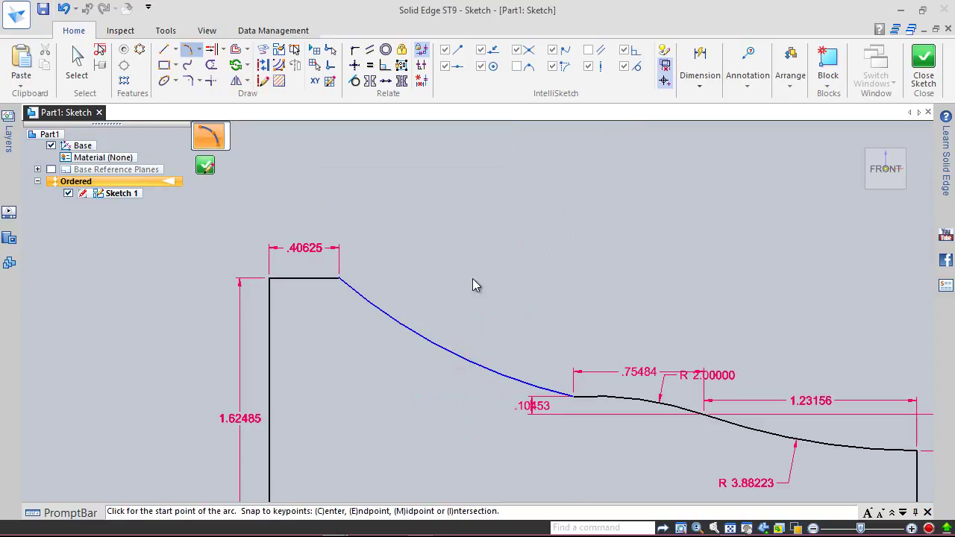
pyautogui.click(438, 345)
pyautogui.click(407, 373)
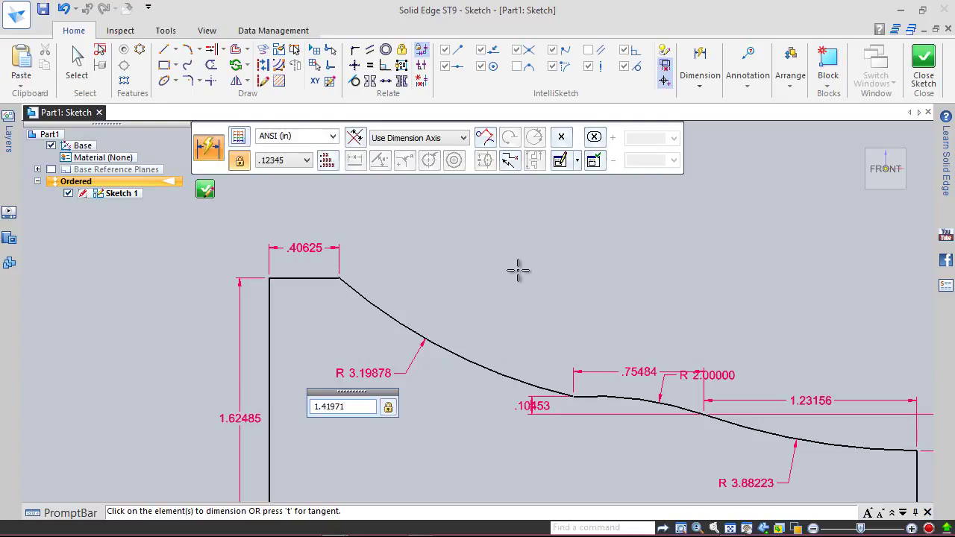
pyautogui.press('Return')
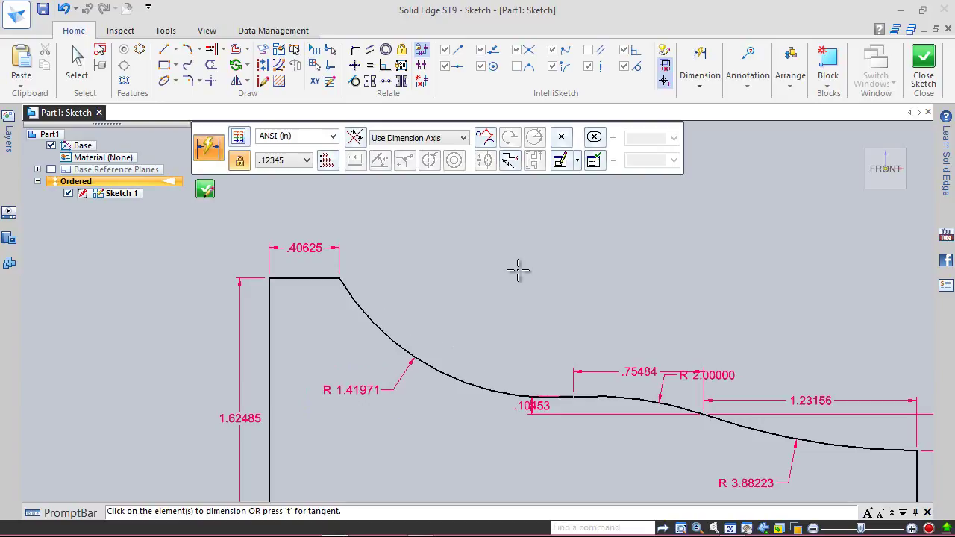
pyautogui.press('Escape')
# Close the completed profile sketch and finish the sketch feature
pyautogui.hotkey('ctrl', 'f')
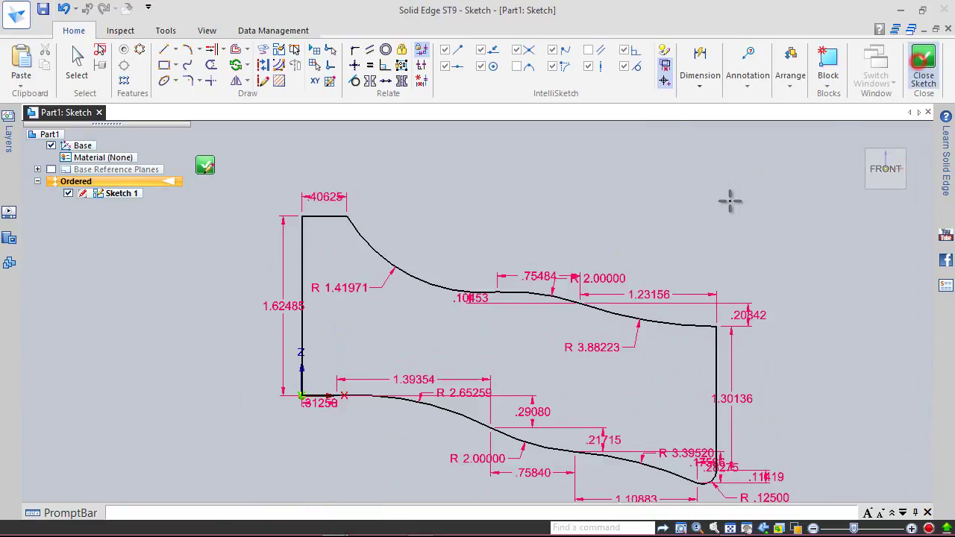
pyautogui.click(924, 63)
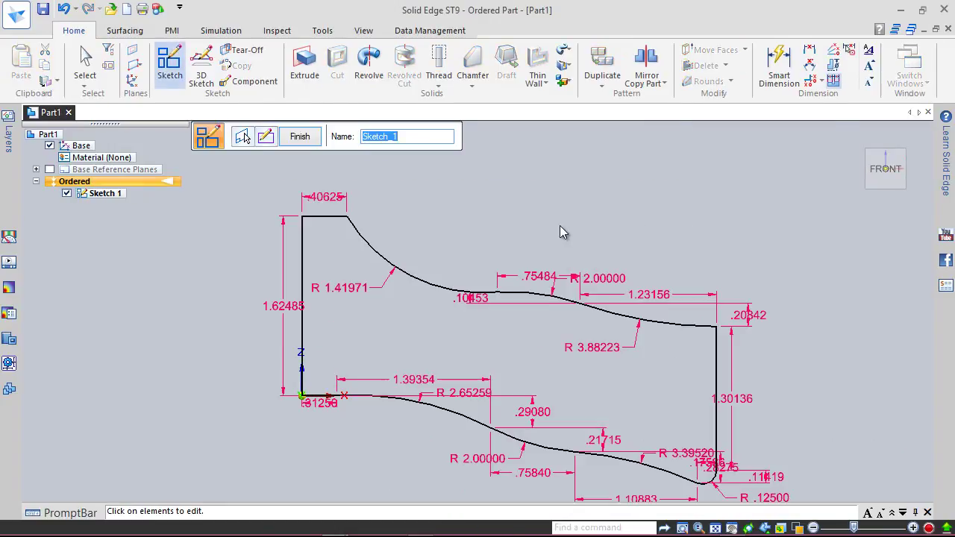
pyautogui.click(299, 137)
pyautogui.click(308, 138)
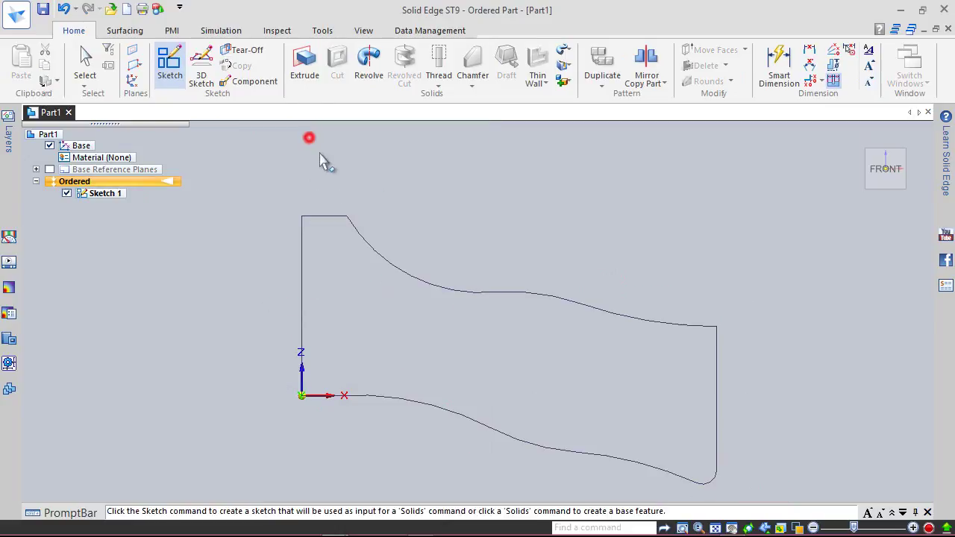
# Extrude the closed sketch profile symmetrically about its plane with a distance of .6875 in
pyautogui.click(888, 160)
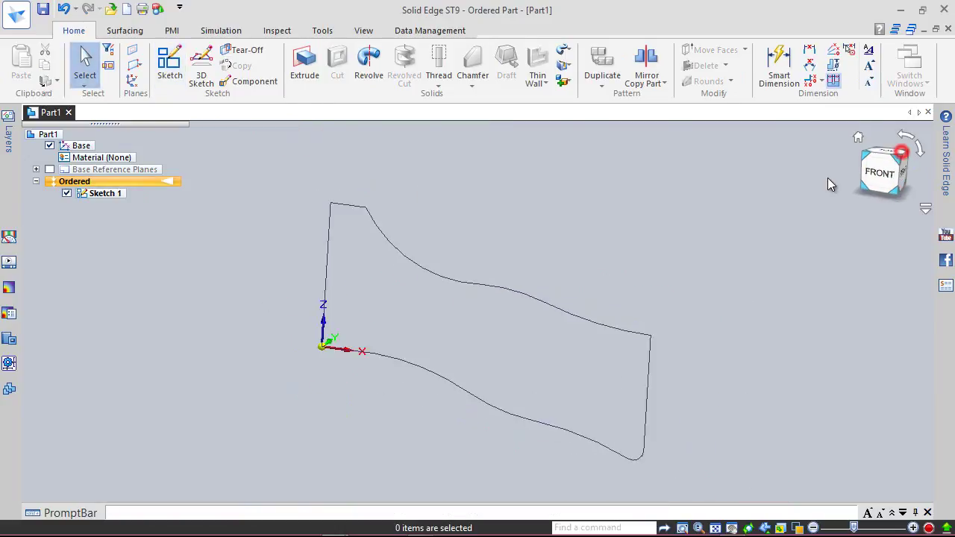
pyautogui.click(193, 171)
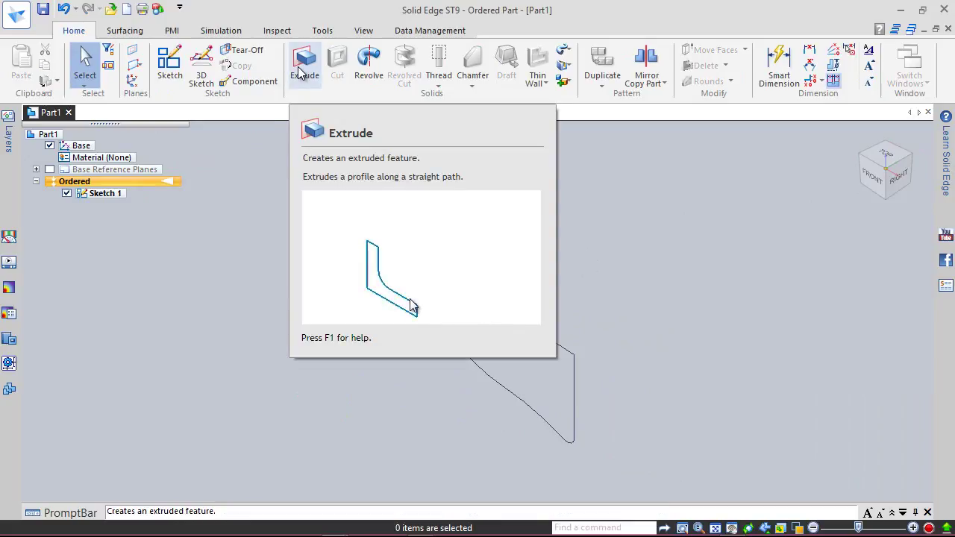
pyautogui.click(301, 71)
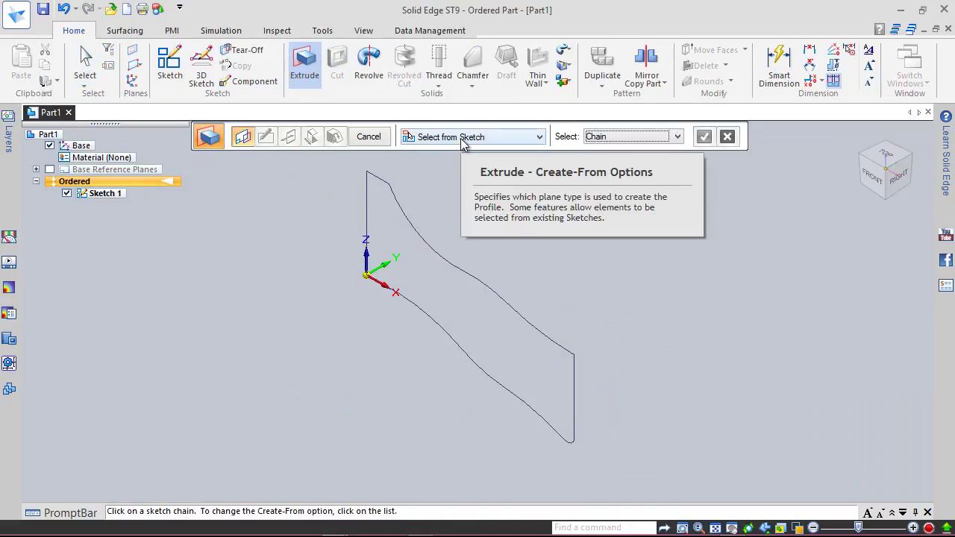
pyautogui.click(383, 180)
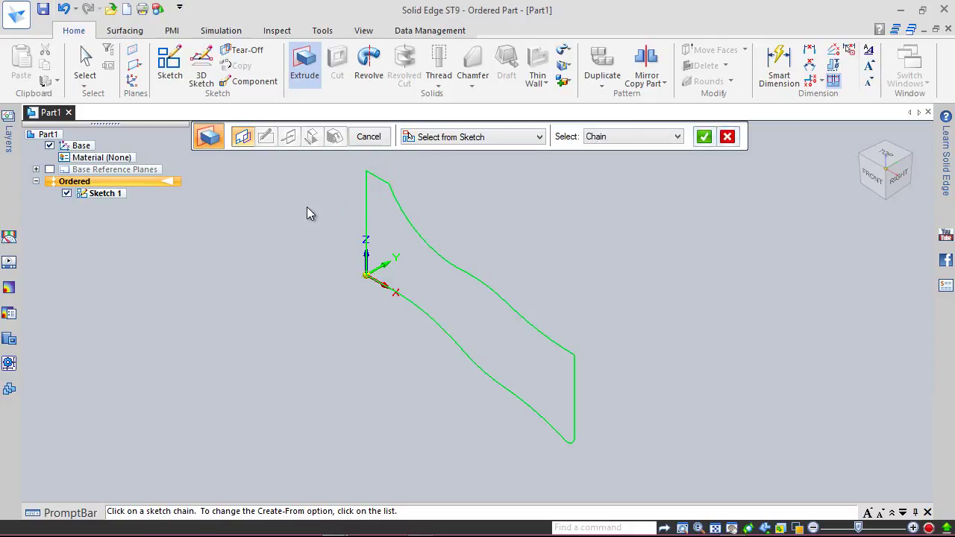
pyautogui.click(704, 137)
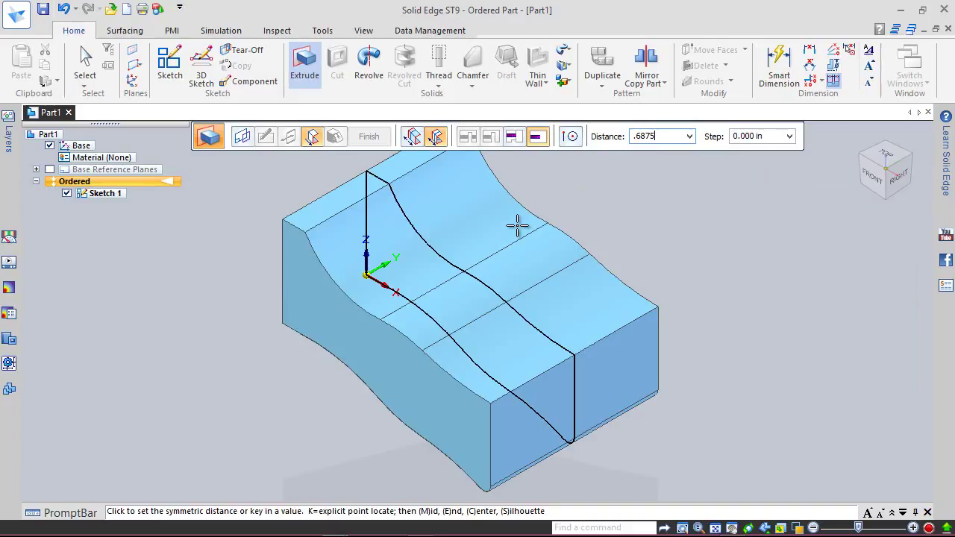
pyautogui.press('Return')
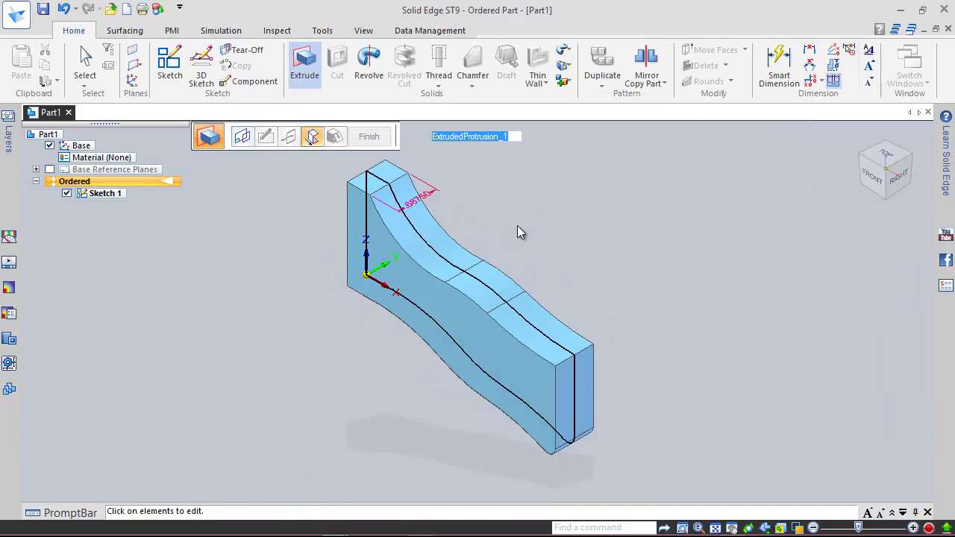
pyautogui.press('Return')
pyautogui.click(368, 136)
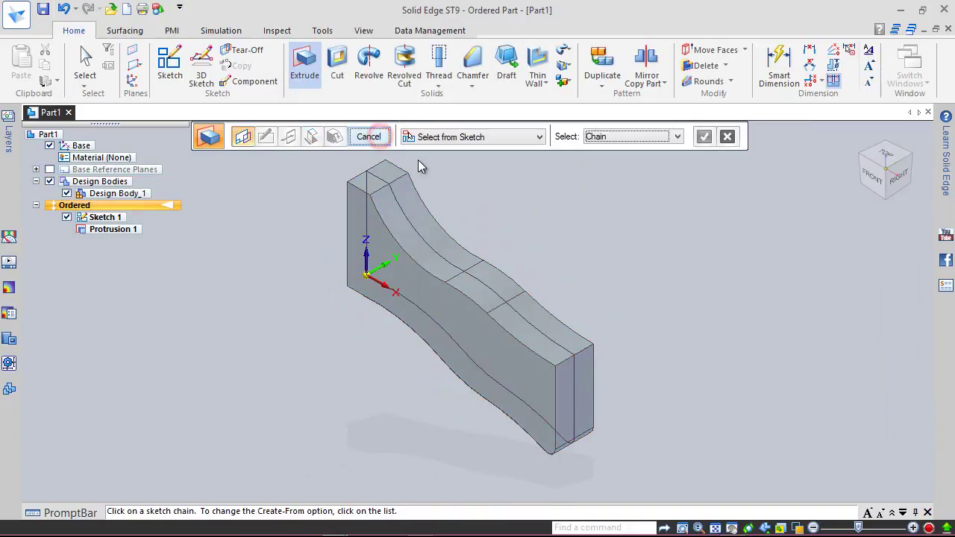
pyautogui.click(372, 138)
# Turn off the floor shadow and hide the profile sketch
pyautogui.click(363, 31)
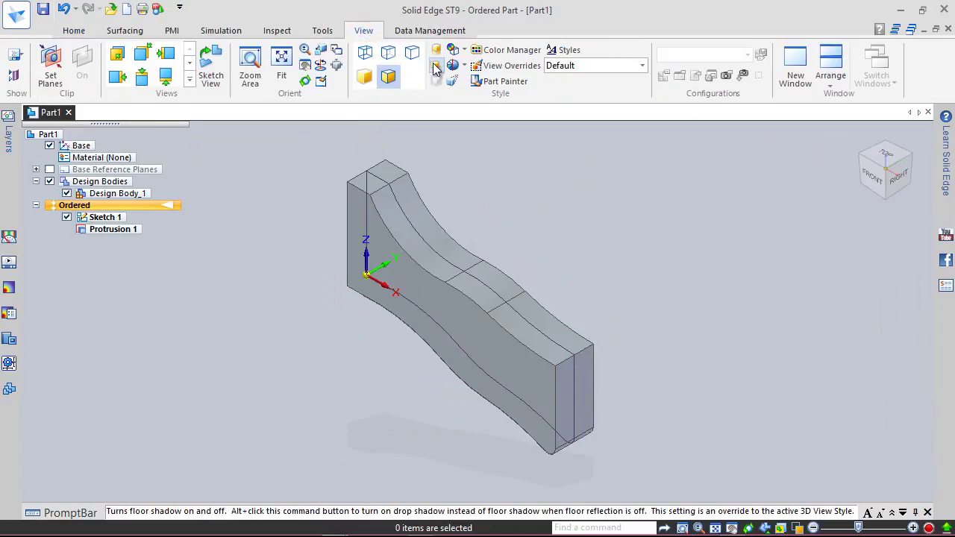
pyautogui.click(66, 217)
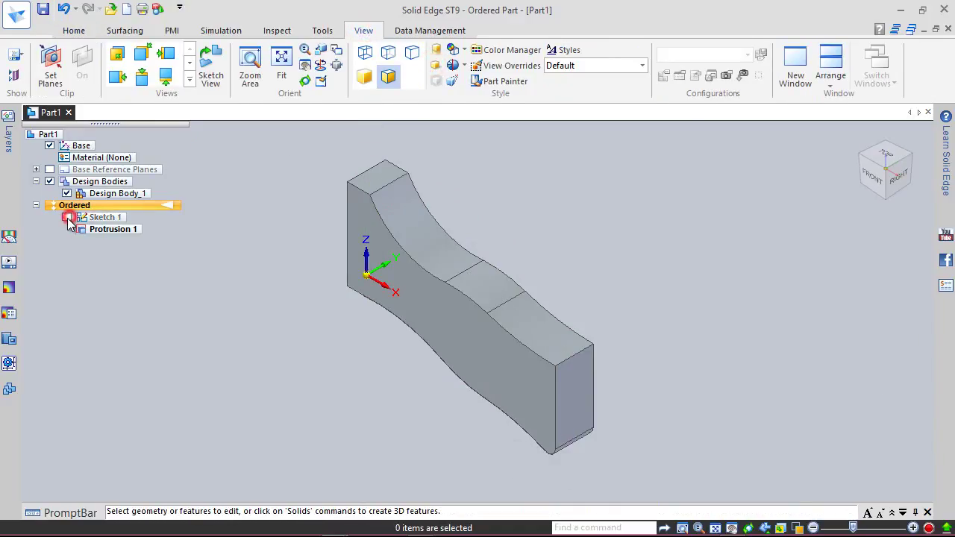
pyautogui.click(74, 31)
# Create a folder named Hacksaw inside the Solid Edge folder and save the part document in it
pyautogui.click(43, 10)
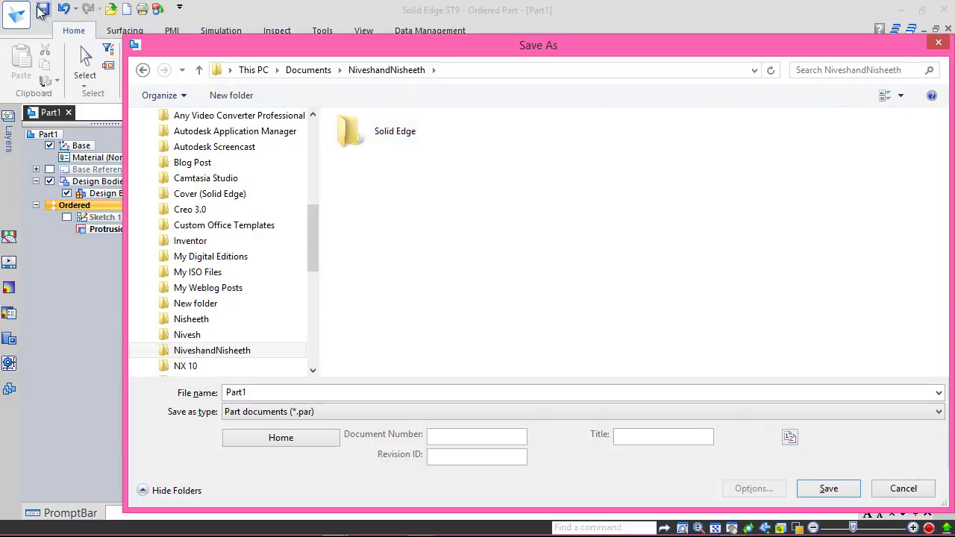
pyautogui.doubleClick(368, 131)
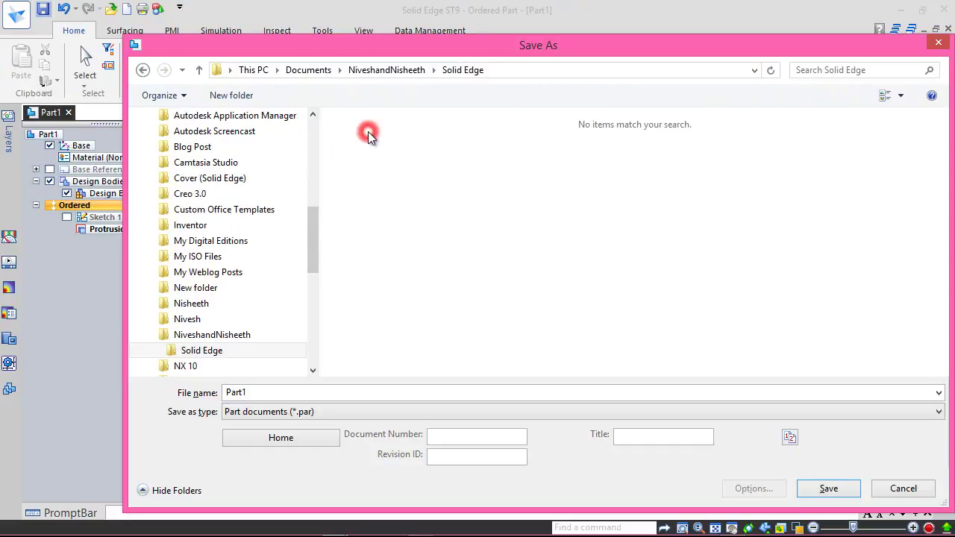
pyautogui.click(237, 96)
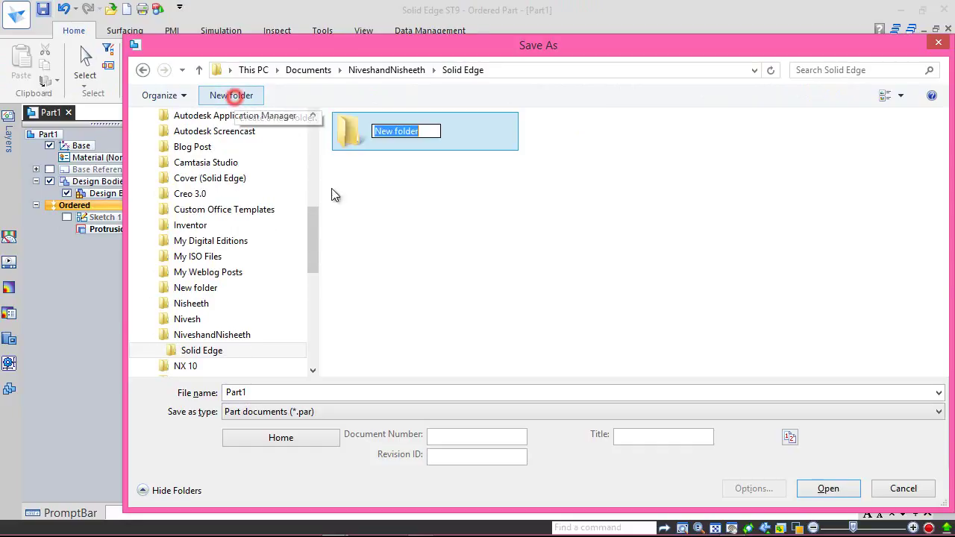
pyautogui.rightClick(419, 132)
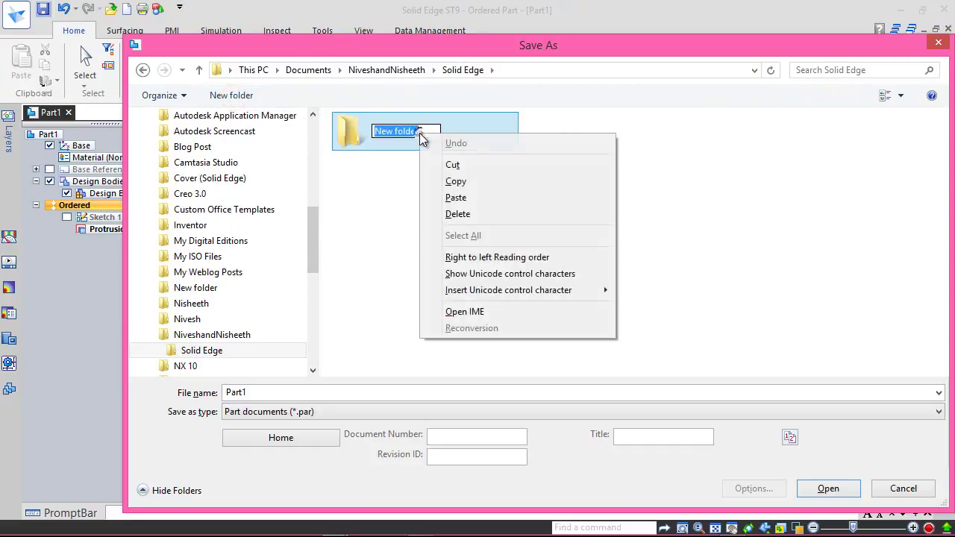
pyautogui.click(456, 198)
pyautogui.click(453, 239)
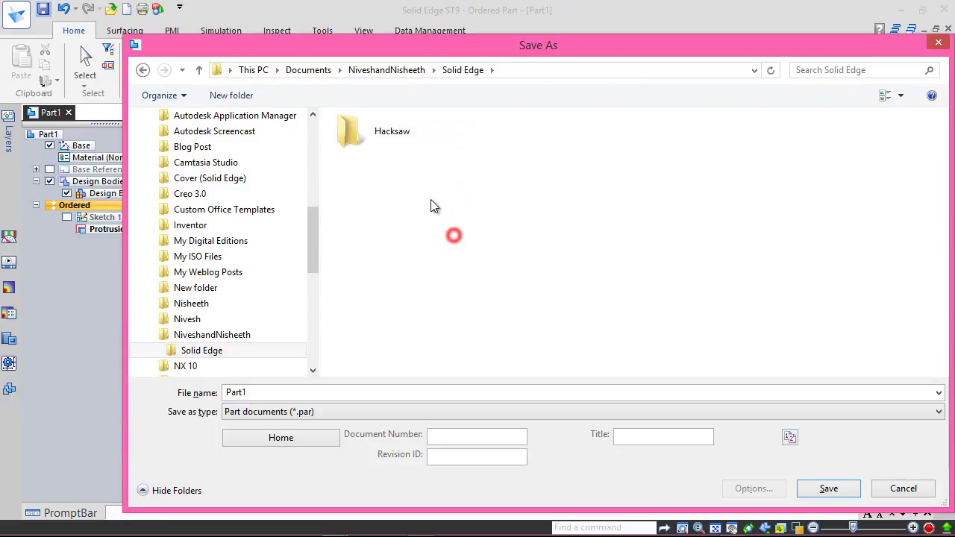
pyautogui.doubleClick(388, 135)
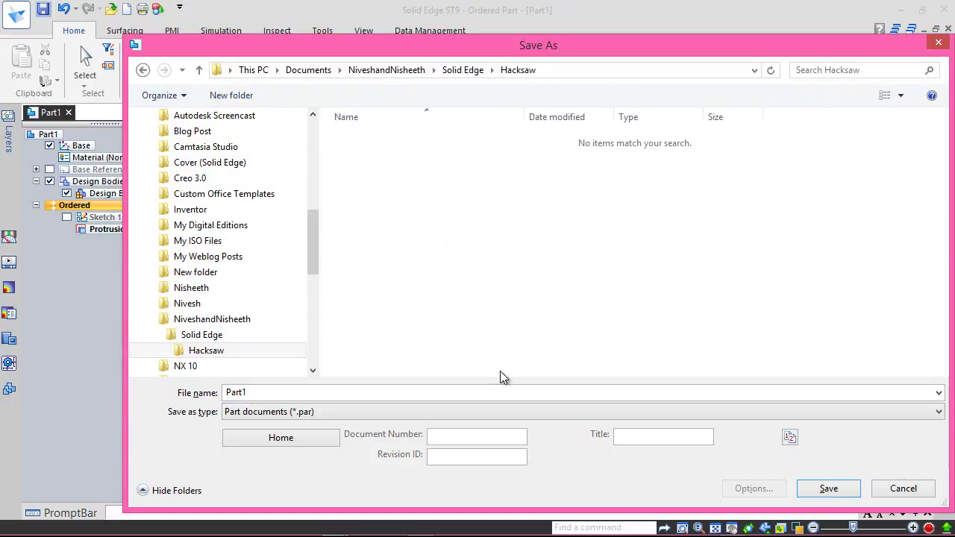
pyautogui.click(825, 489)
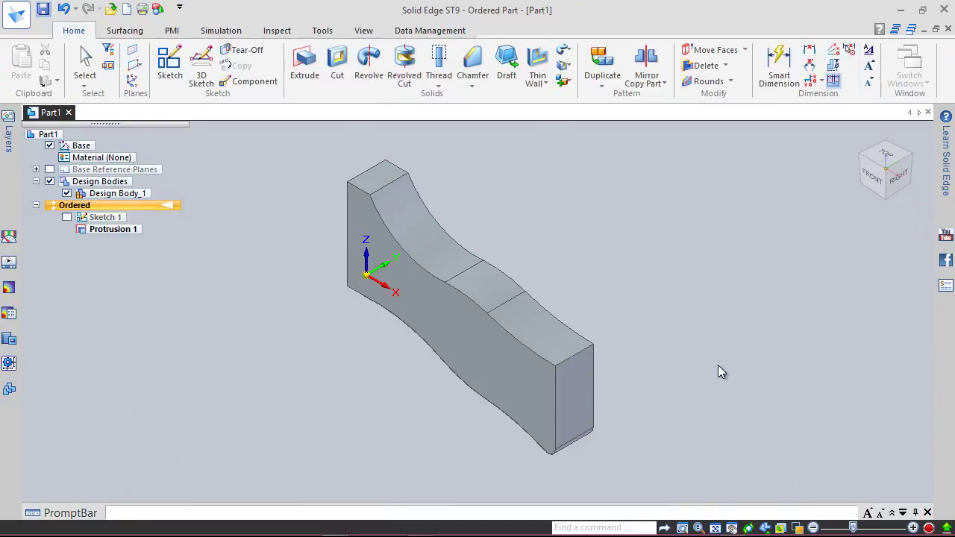
# Set the light angle to 85 in the view override lighting settings and apply it
pyautogui.click(364, 30)
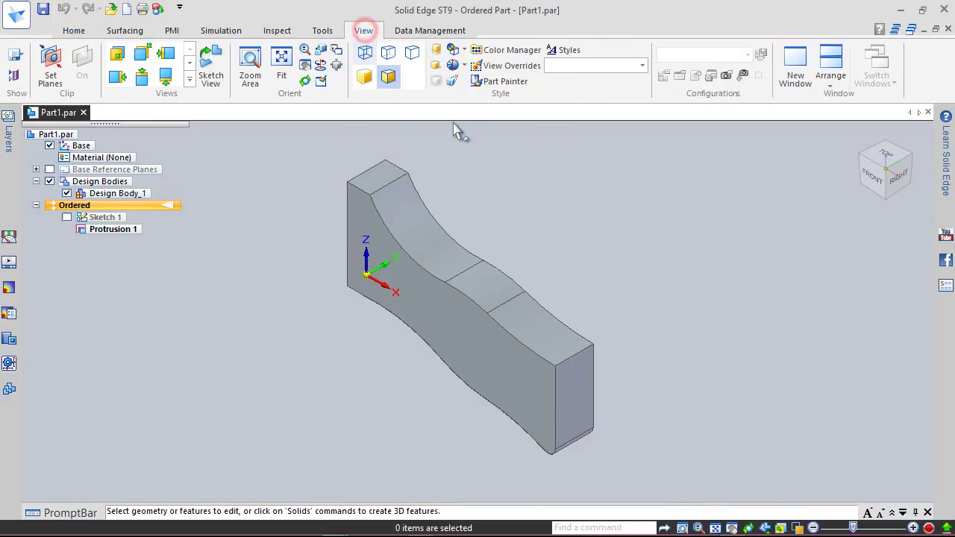
pyautogui.click(494, 66)
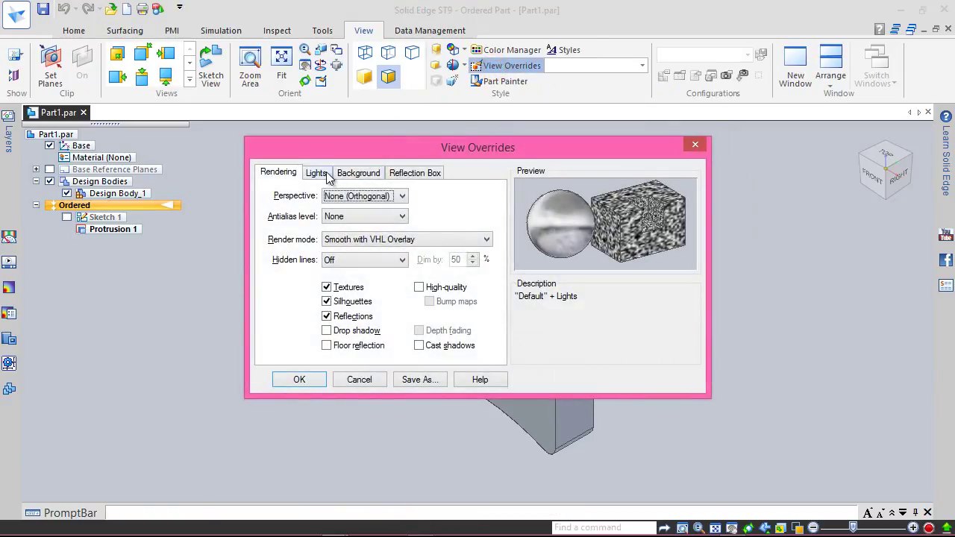
pyautogui.click(317, 174)
pyautogui.doubleClick(387, 273)
pyautogui.write('85')
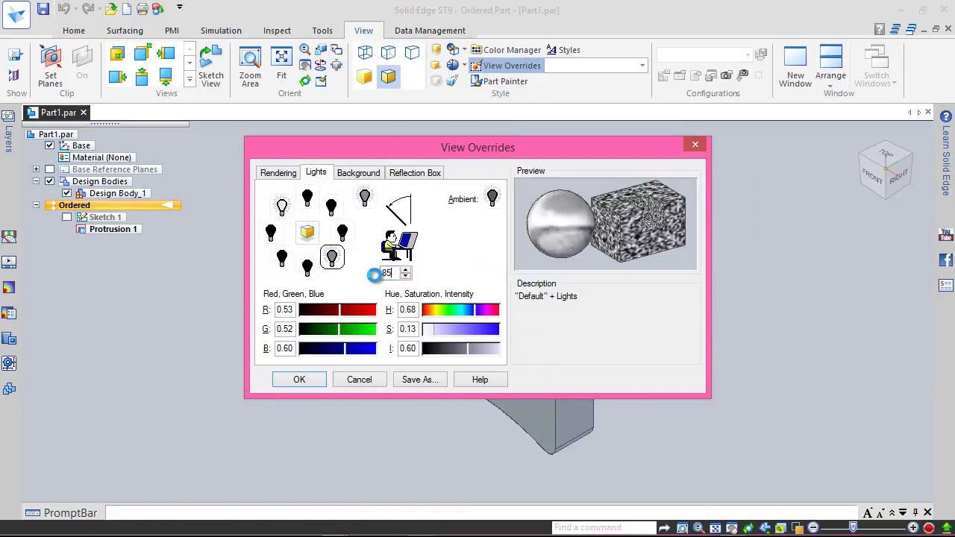
pyautogui.click(313, 381)
pyautogui.click(625, 202)
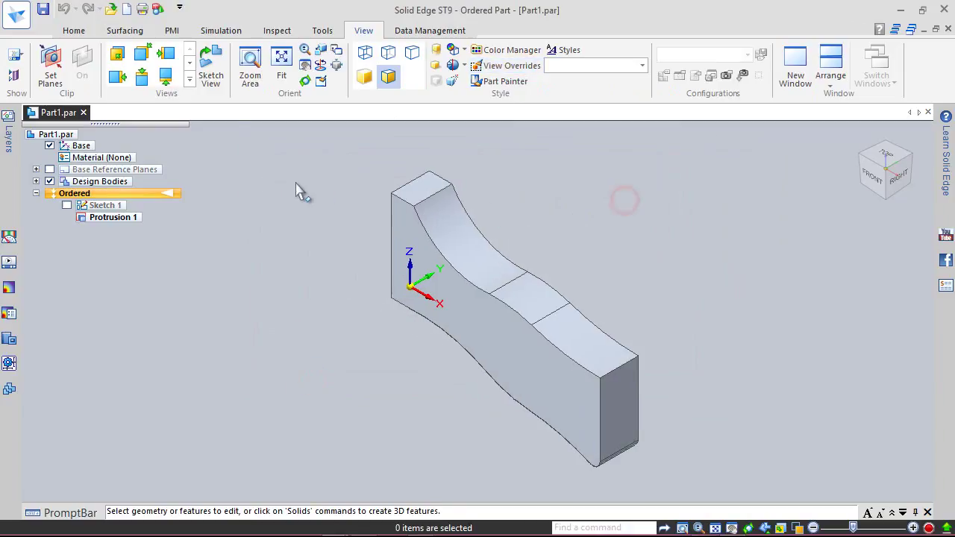
# Open the profile of Sketch 1 for editing and face it from the front, close to its upper right end
pyautogui.click(104, 205)
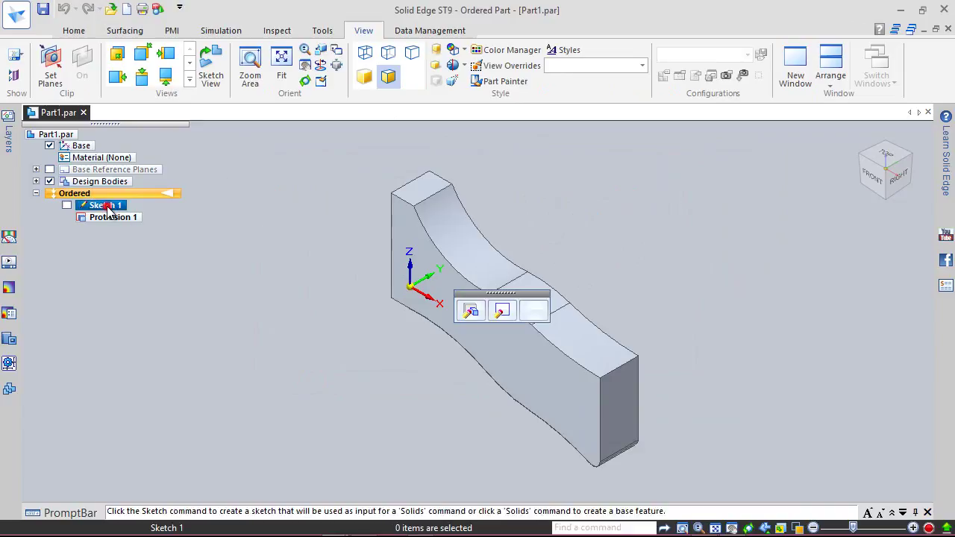
pyautogui.click(502, 311)
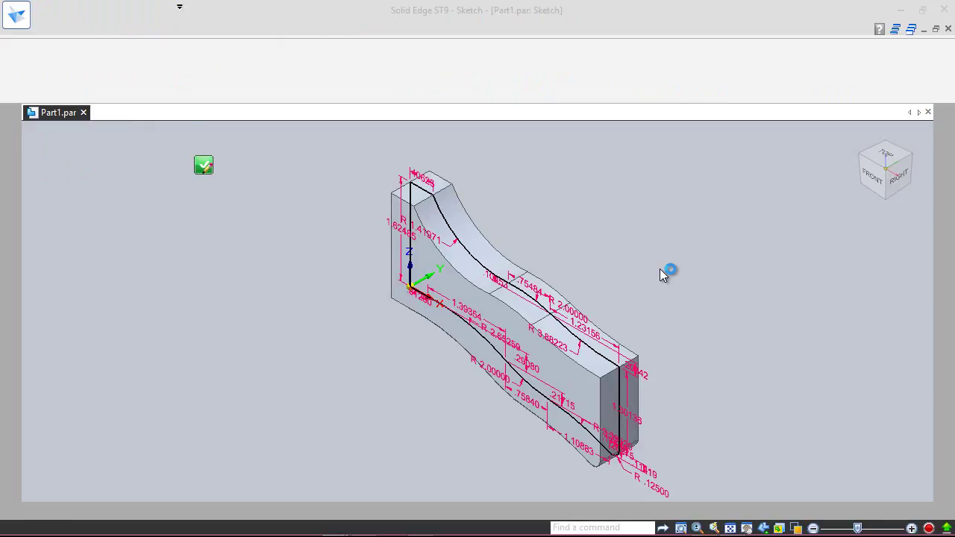
pyautogui.click(874, 176)
pyautogui.scroll(2, 671, 250)
pyautogui.scroll(2, 619, 274)
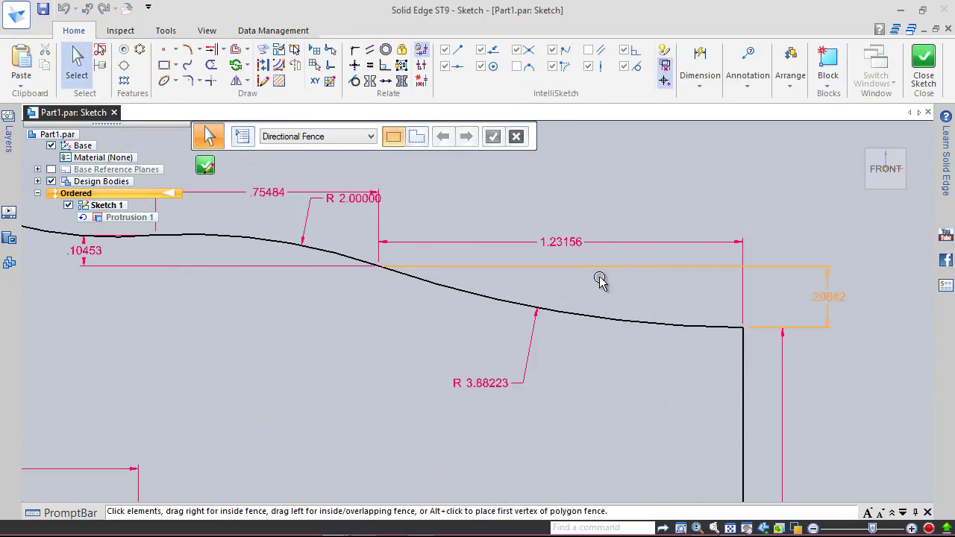
# Cut the 3.88223 in radius arc that joins the 2 in arc to the right vertical line
pyautogui.click(582, 309)
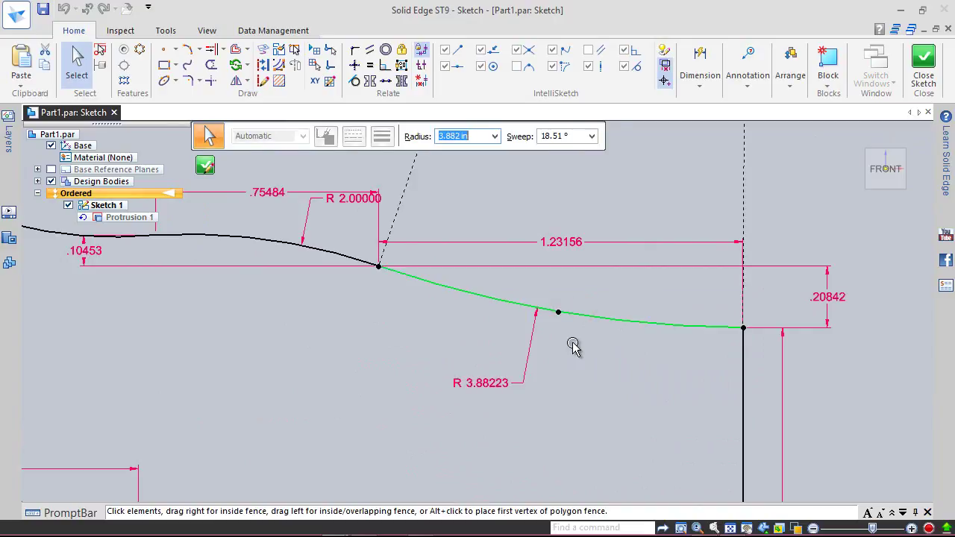
pyautogui.click(573, 346)
pyautogui.rightClick(572, 345)
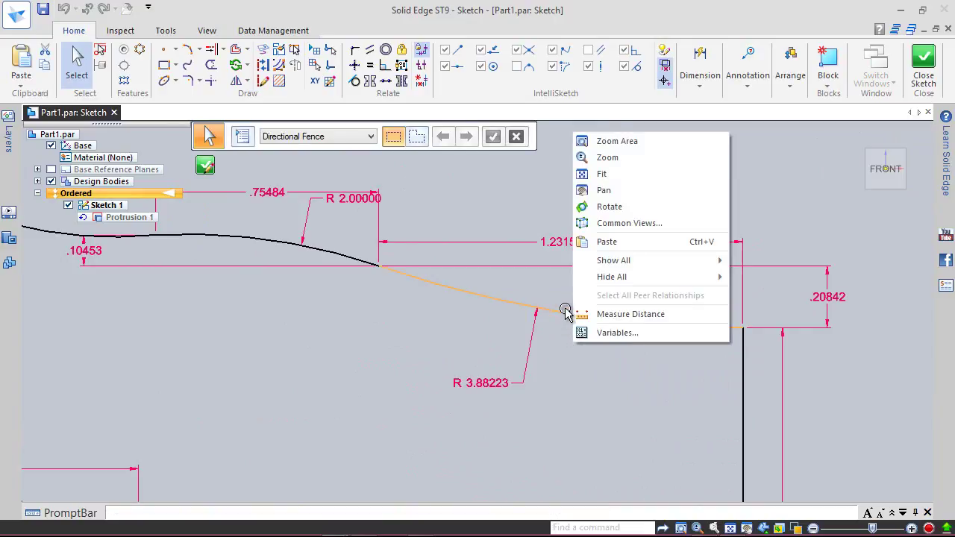
pyautogui.click(565, 310)
pyautogui.click(565, 311)
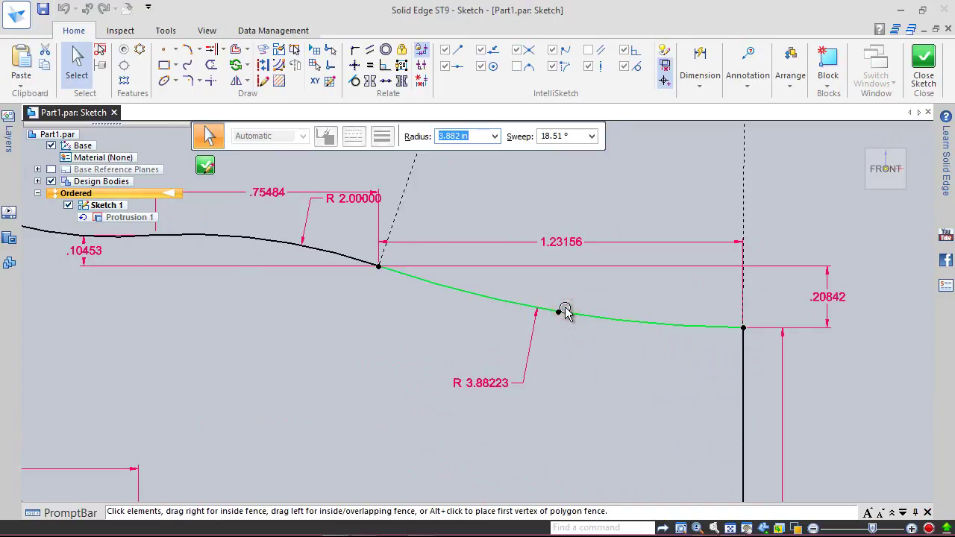
pyautogui.rightClick(571, 315)
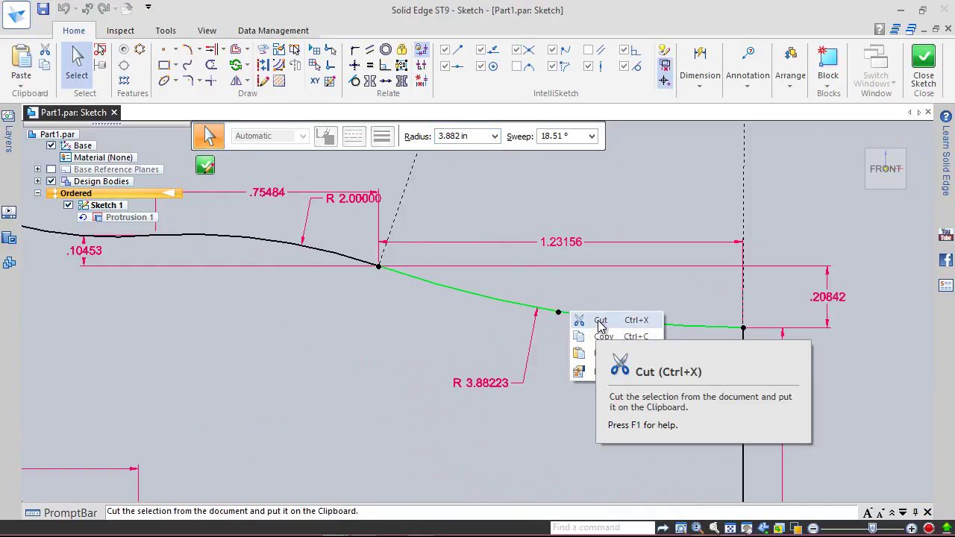
pyautogui.click(597, 320)
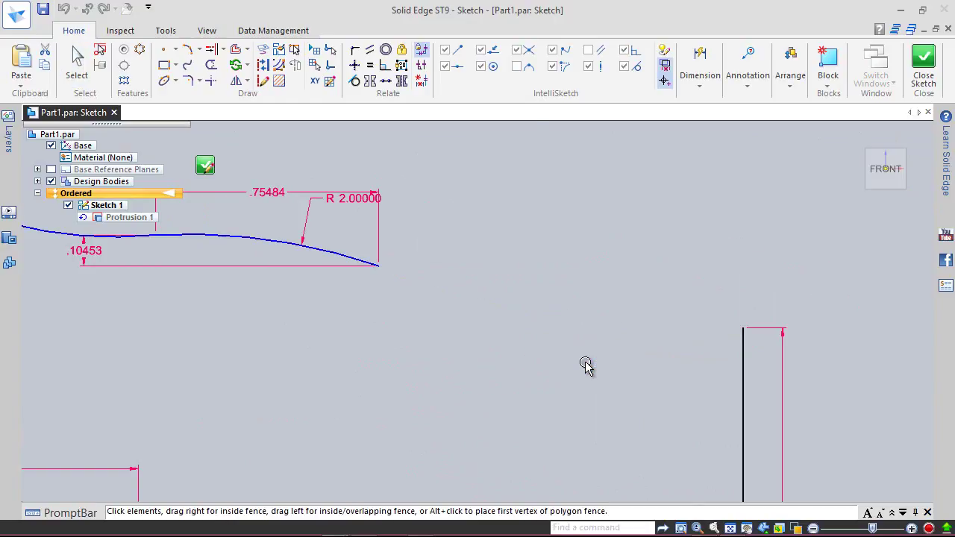
# Draw a short horizontal line leftward from the top of the right vertical line and dimension its length as .0625 in
pyautogui.click(175, 49)
pyautogui.click(180, 67)
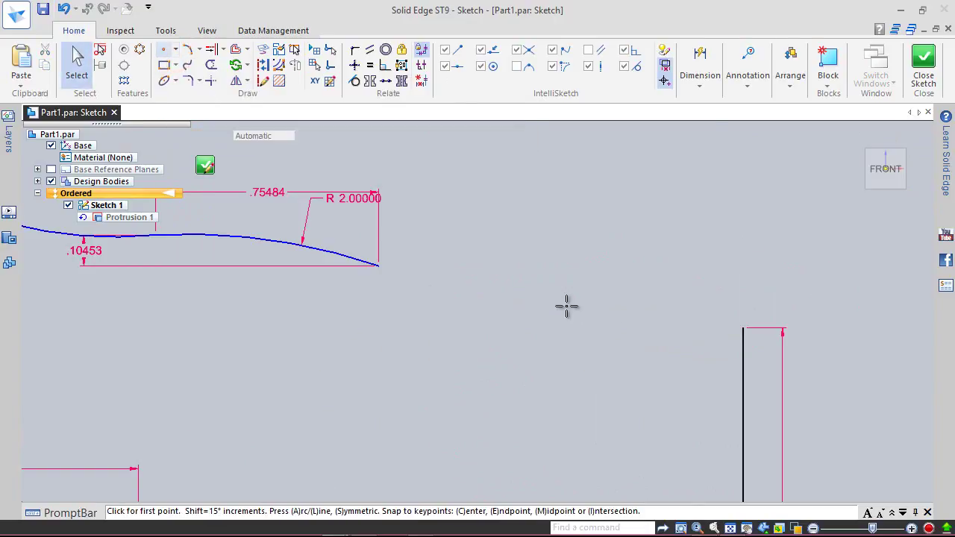
pyautogui.click(743, 328)
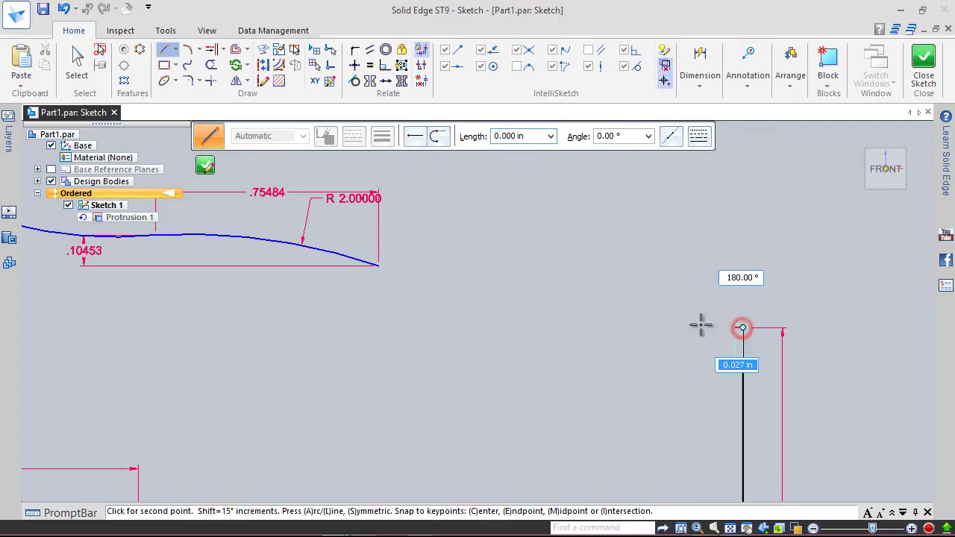
pyautogui.click(680, 327)
pyautogui.moveTo(639, 258); pyautogui.dragTo(598, 257, button='right')
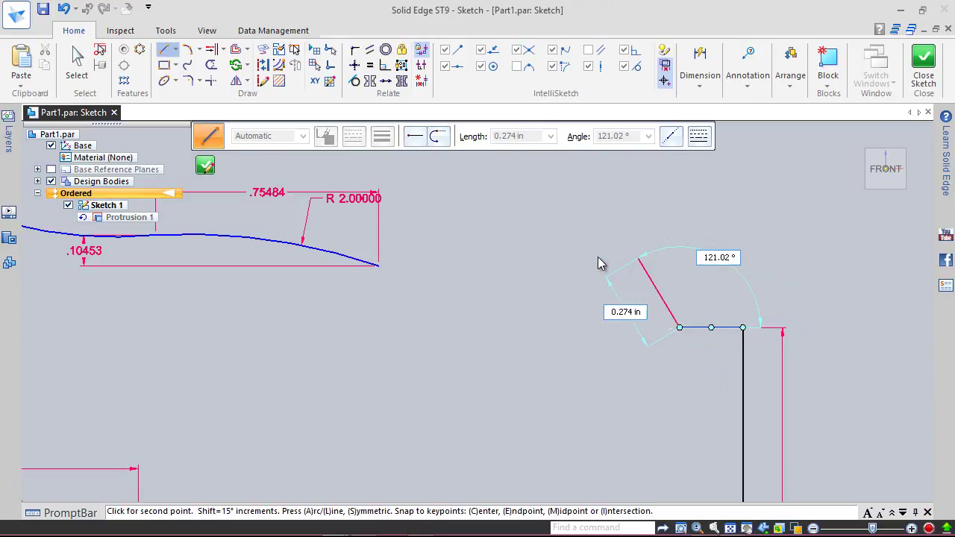
pyautogui.click(713, 327)
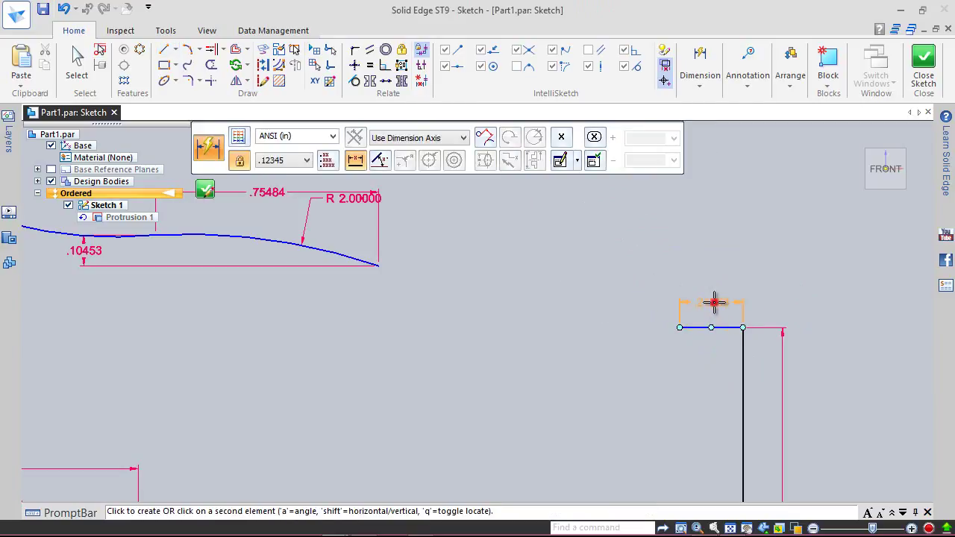
pyautogui.click(714, 303)
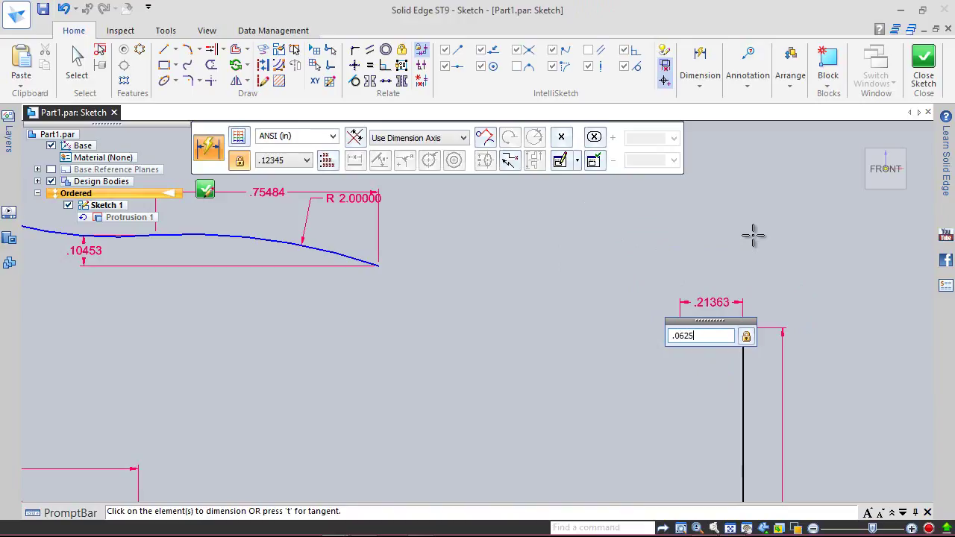
pyautogui.press('Return')
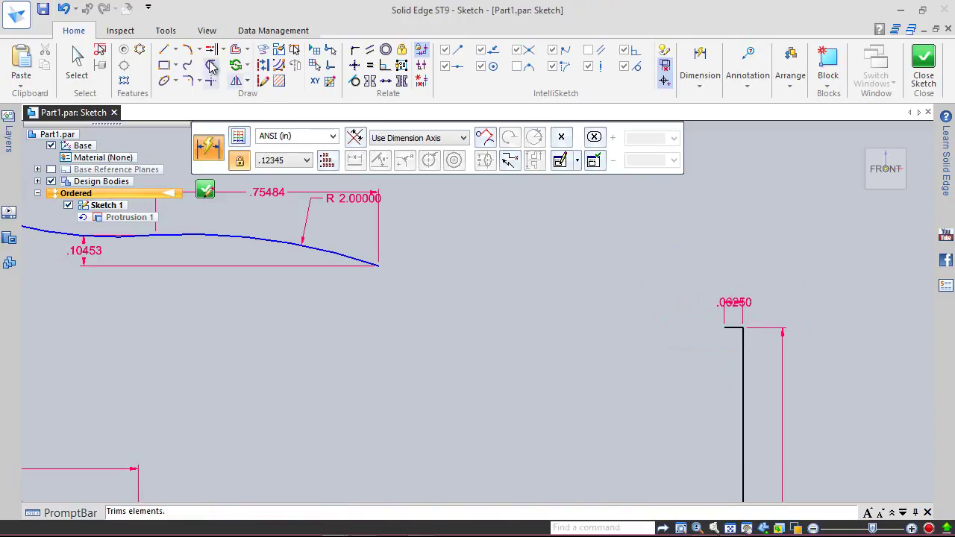
# Draw an arc of about 3.97 in radius from the 2 in arc's open end to the short horizontal line's left end
pyautogui.click(188, 48)
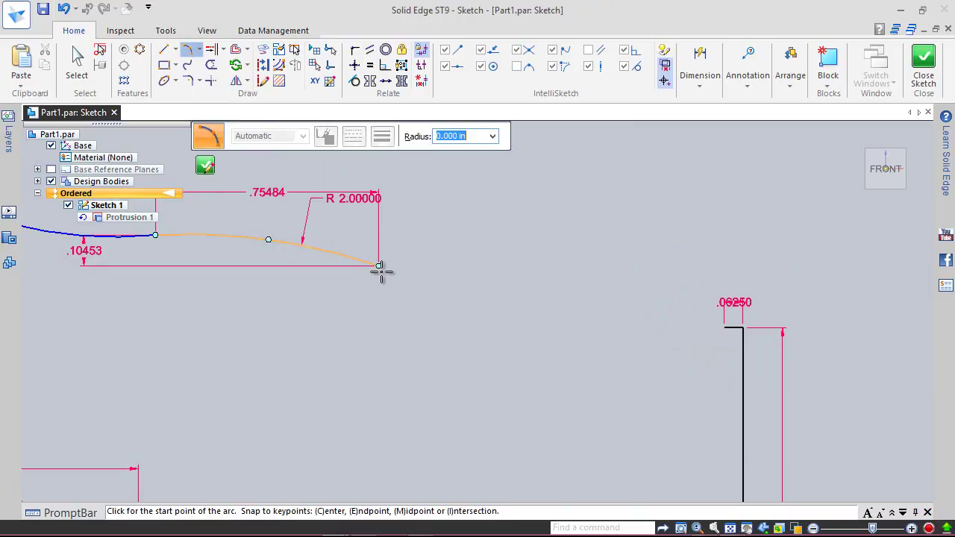
pyautogui.click(379, 266)
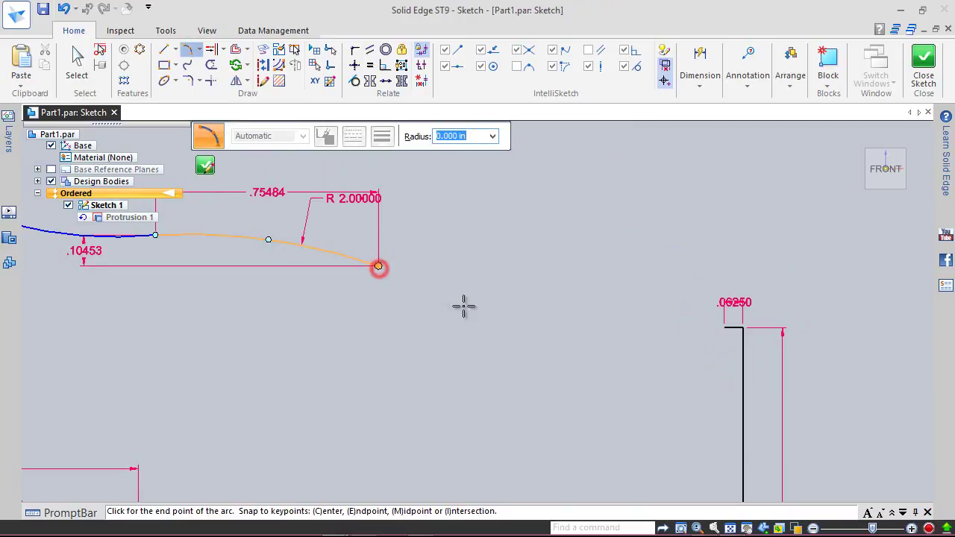
pyautogui.click(724, 327)
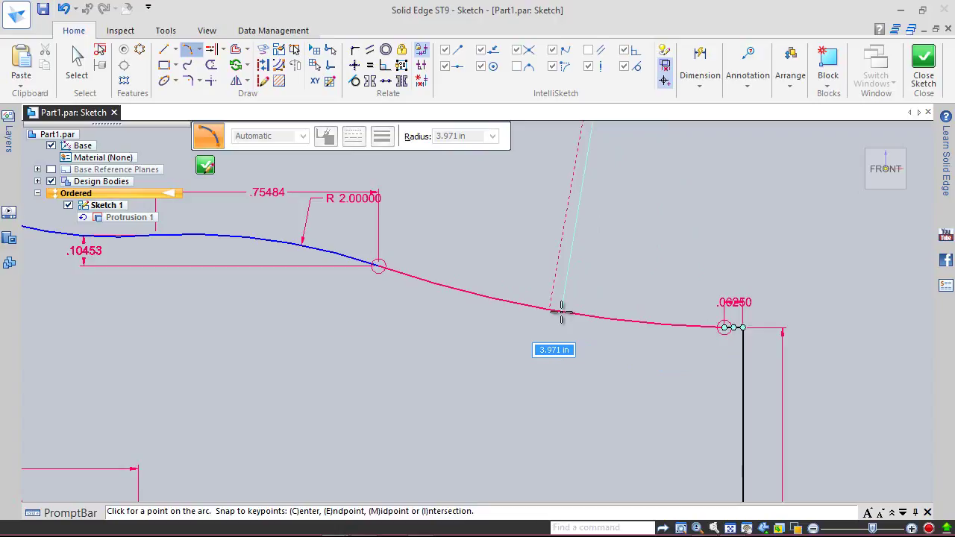
pyautogui.click(561, 312)
# Dimension the new arc's radius as 3.88223 in
pyautogui.rightClick(636, 202)
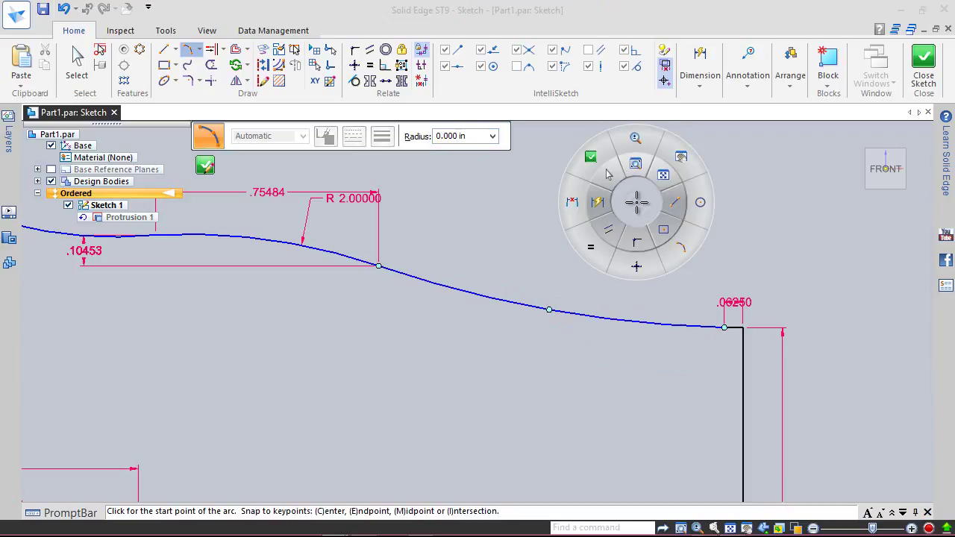
pyautogui.click(597, 201)
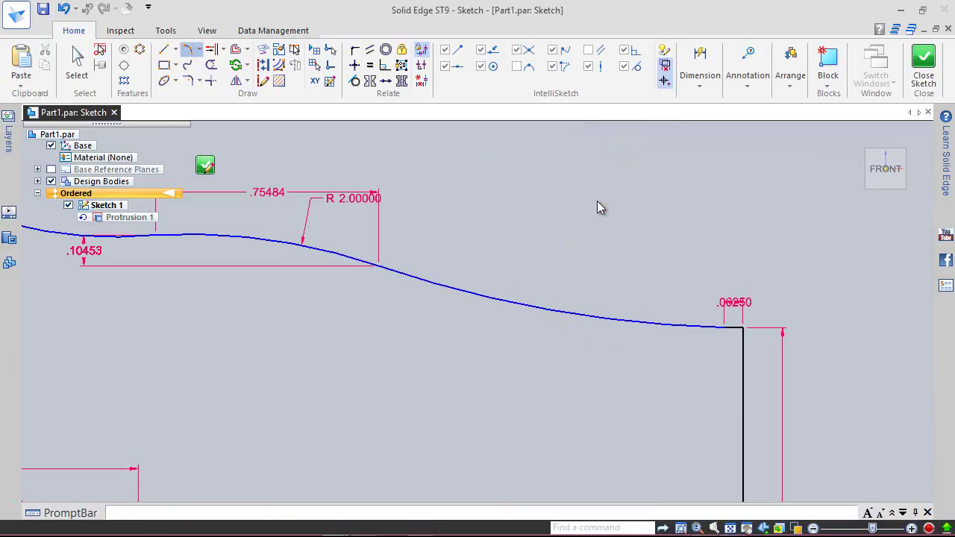
pyautogui.click(541, 309)
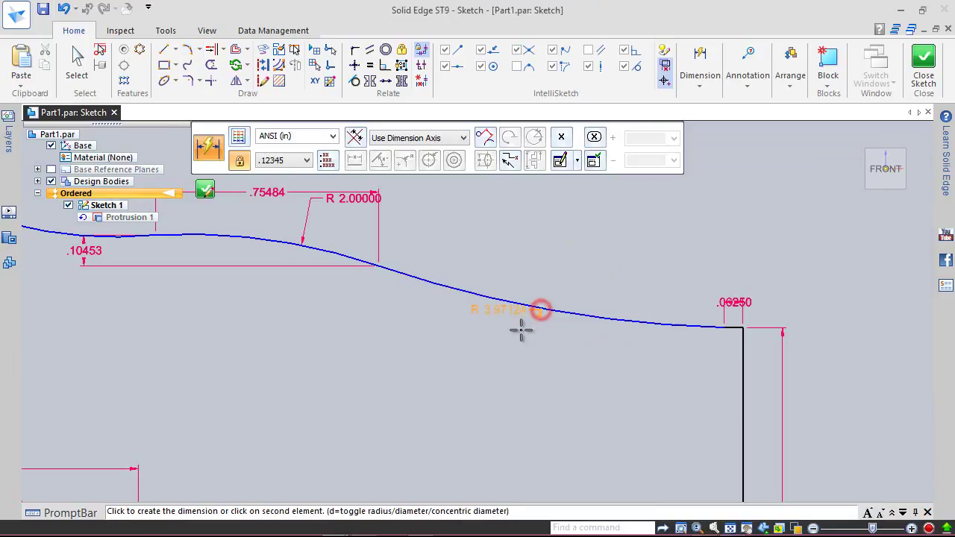
pyautogui.click(513, 343)
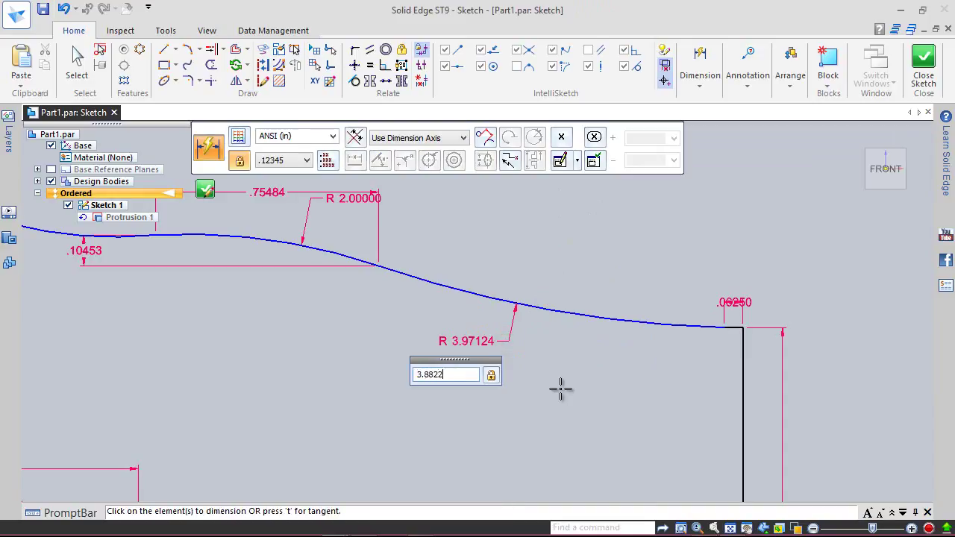
pyautogui.press('Return')
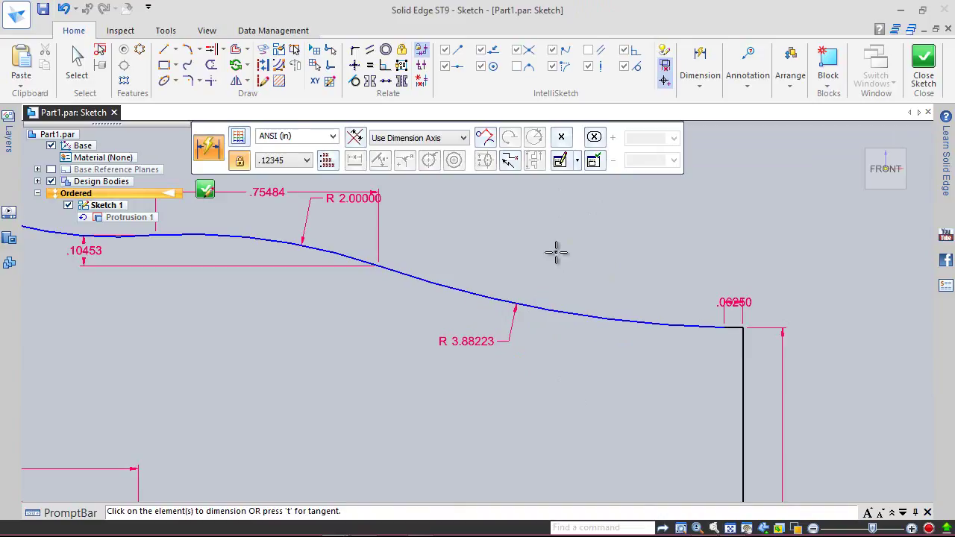
# Dimension the horizontal distance between the new arc's endpoints as 1.23156 in
pyautogui.moveTo(556, 252); pyautogui.dragTo(526, 224, button='right')
pyautogui.click(492, 252)
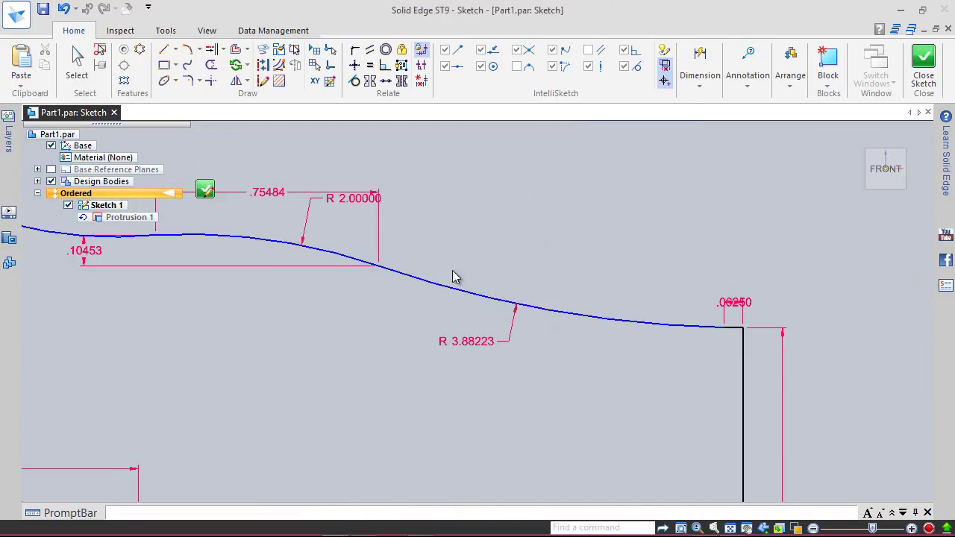
pyautogui.click(378, 266)
pyautogui.click(725, 329)
pyautogui.click(572, 226)
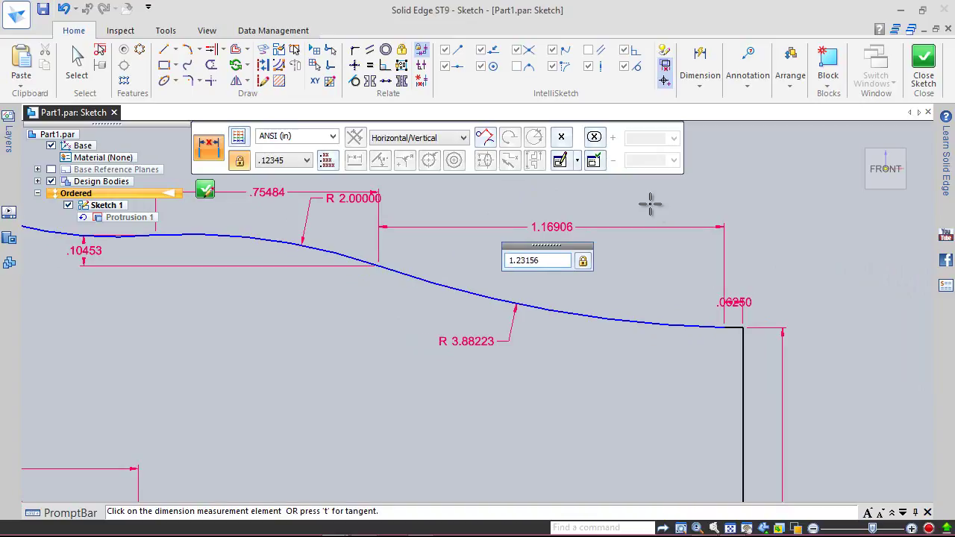
pyautogui.write('1.23156')
pyautogui.press('Return')
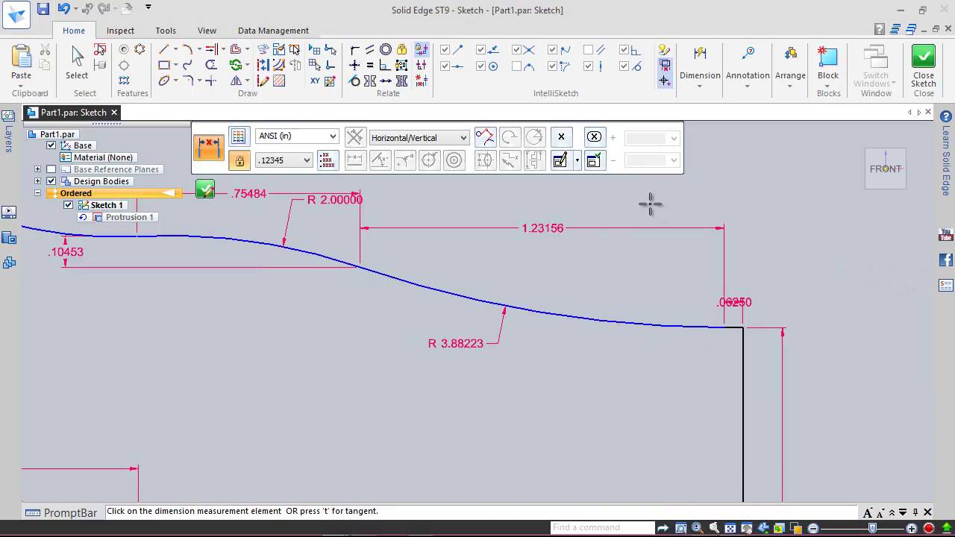
pyautogui.press('Escape')
# Dimension the vertical distance between the new arc's endpoints as .20842 in
pyautogui.rightClick(625, 183)
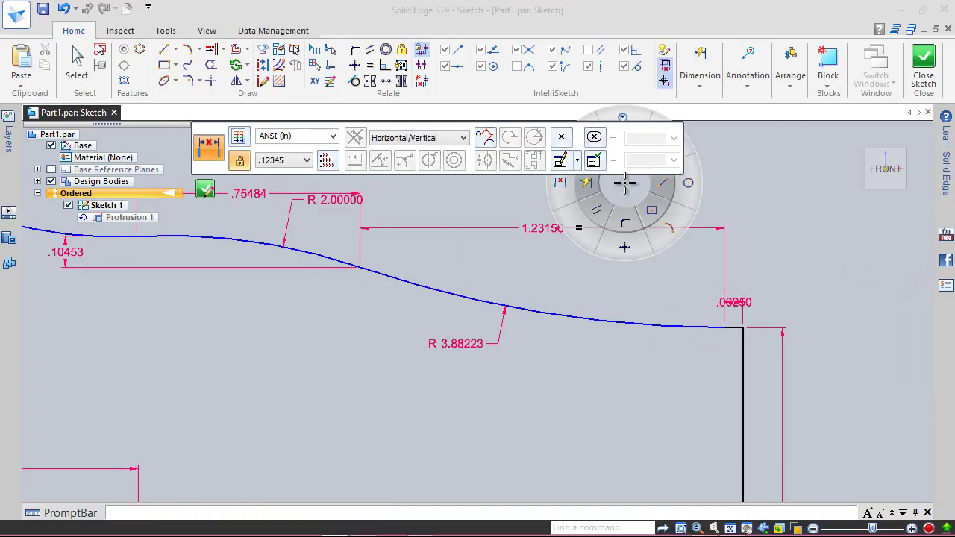
pyautogui.click(561, 185)
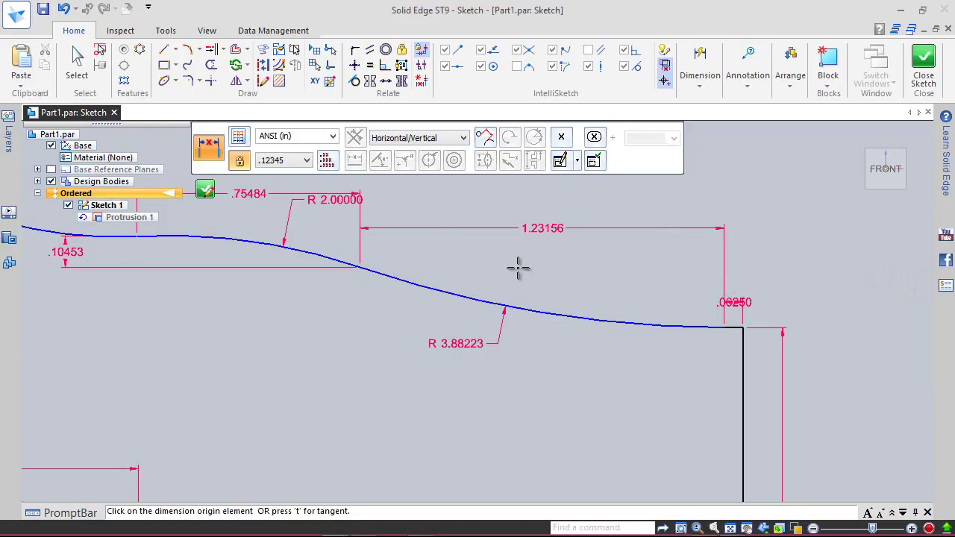
pyautogui.click(360, 267)
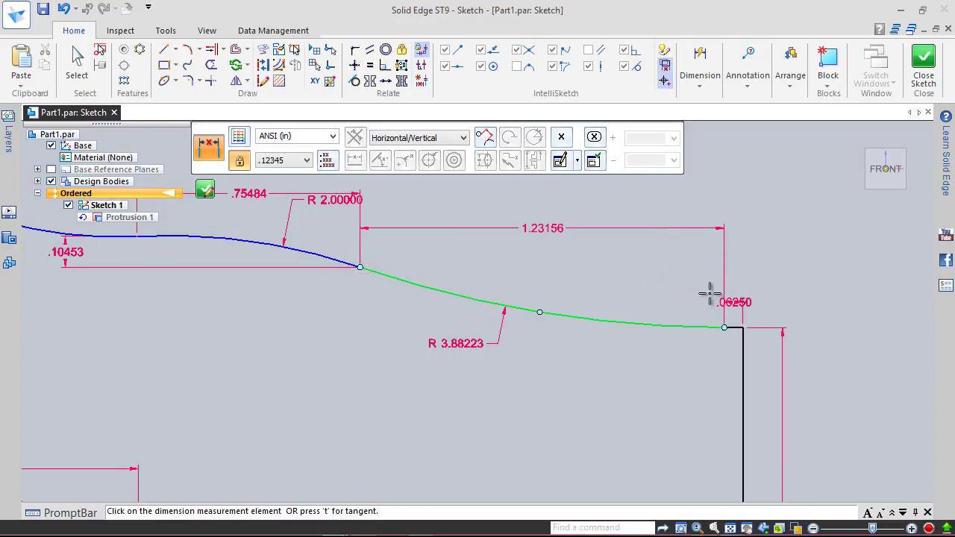
pyautogui.click(724, 327)
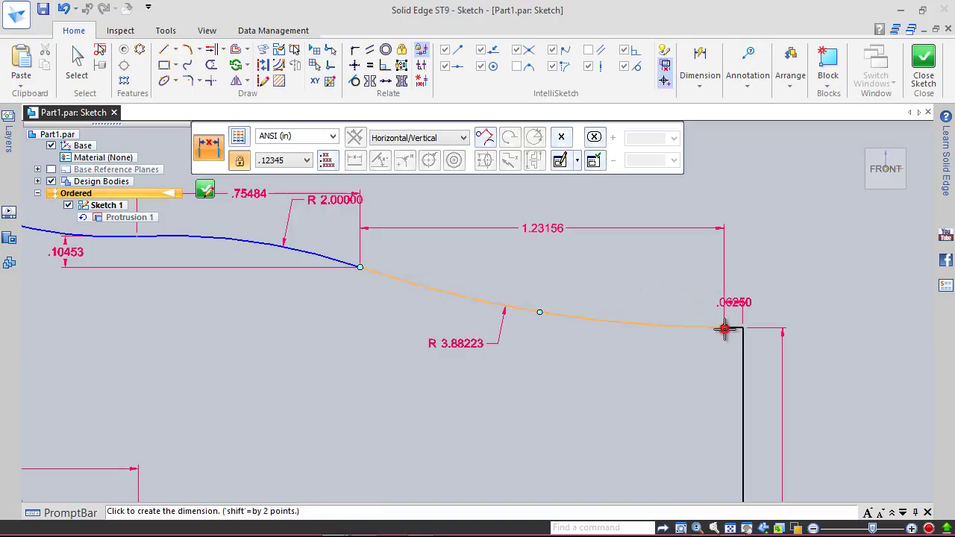
pyautogui.click(809, 288)
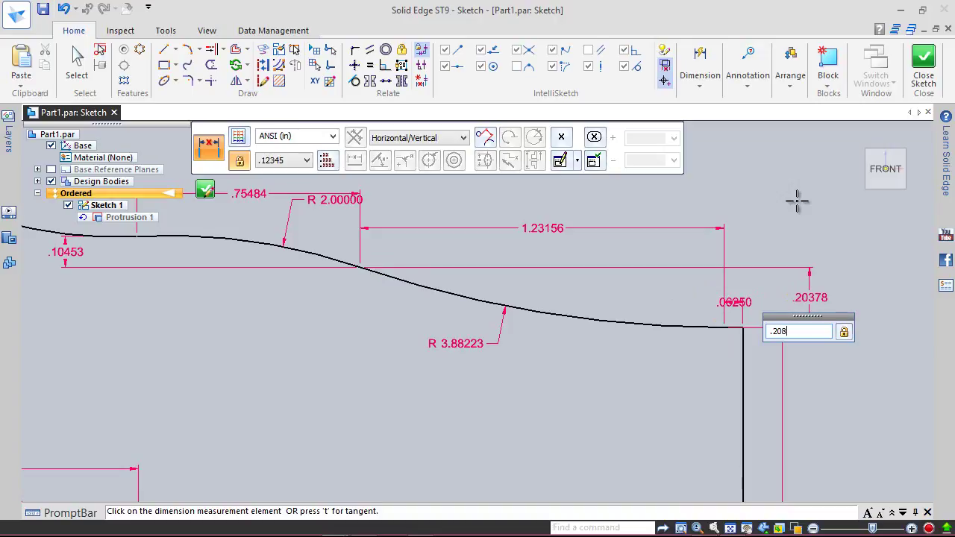
pyautogui.press('Return')
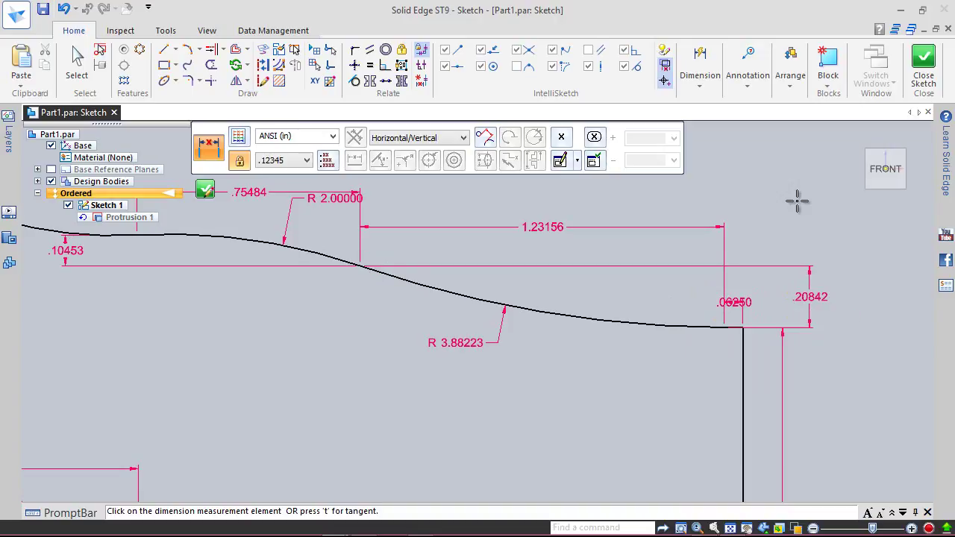
# Save the part, finish editing the profile sketch, and show the updated solid in an isometric view
pyautogui.press('Escape')
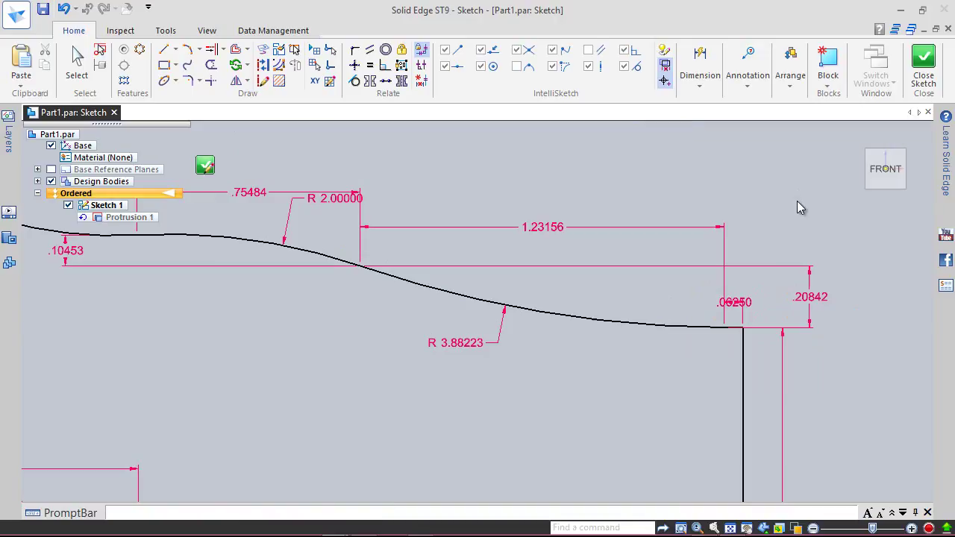
pyautogui.click(43, 9)
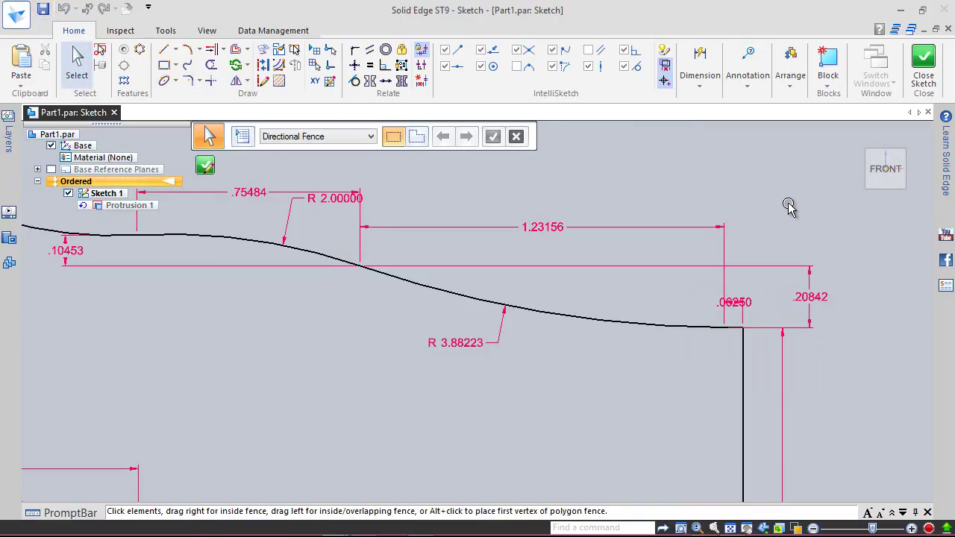
pyautogui.click(923, 62)
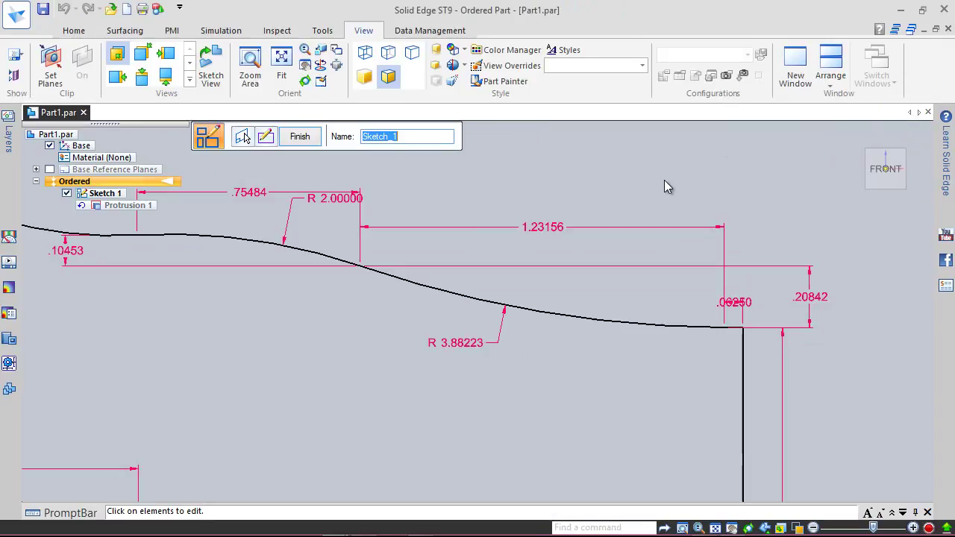
pyautogui.click(299, 139)
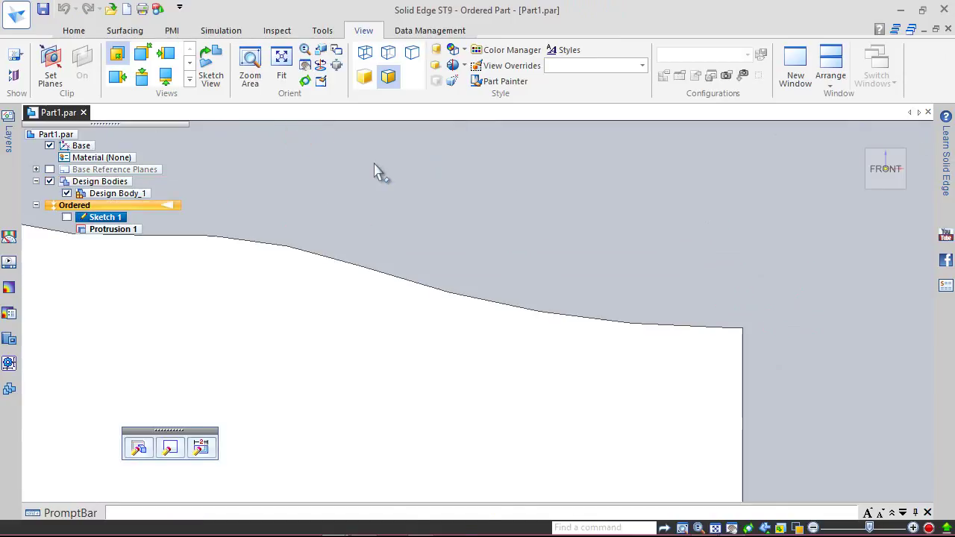
pyautogui.click(905, 153)
pyautogui.click(73, 30)
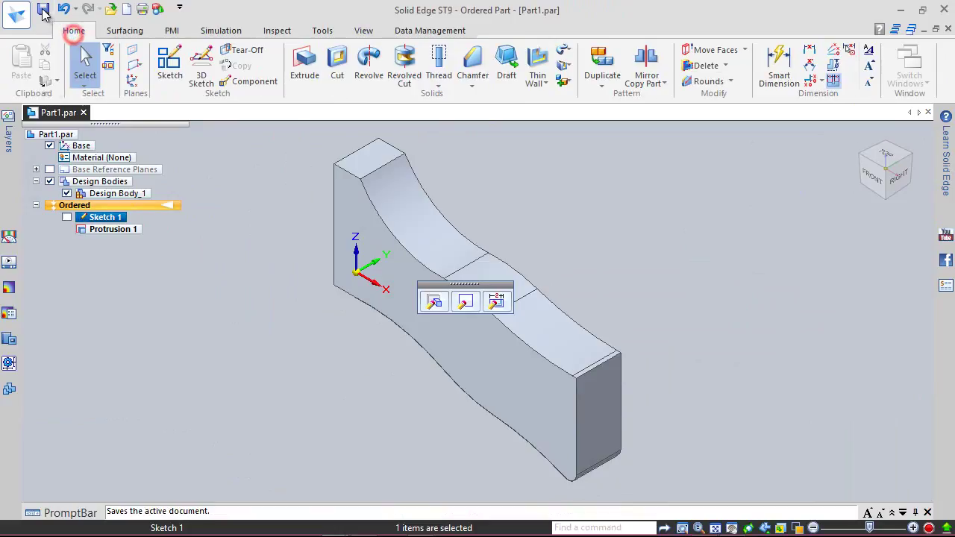
pyautogui.click(209, 177)
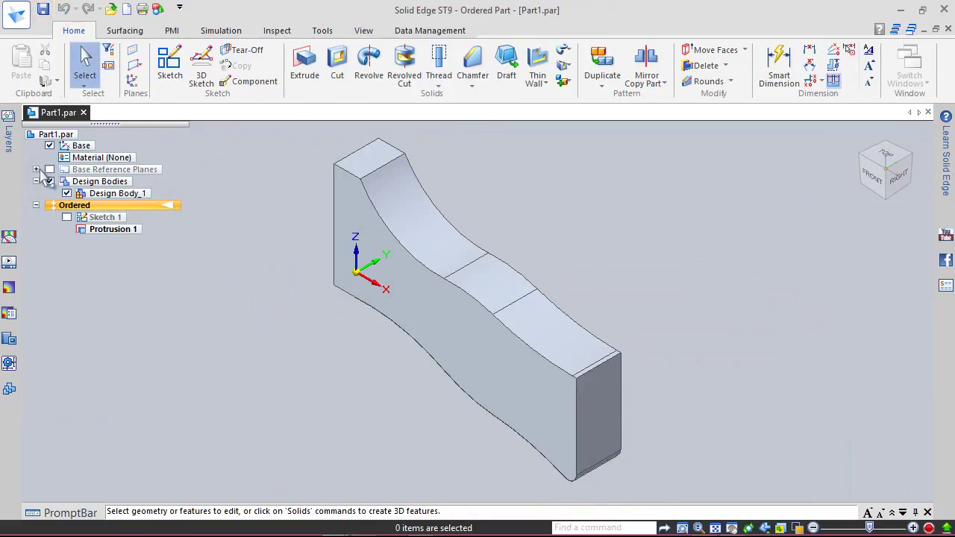
# Show the Front (xz) reference plane and start a new sketch coincident with it, viewed from the front
pyautogui.click(36, 169)
pyautogui.click(66, 205)
pyautogui.click(169, 65)
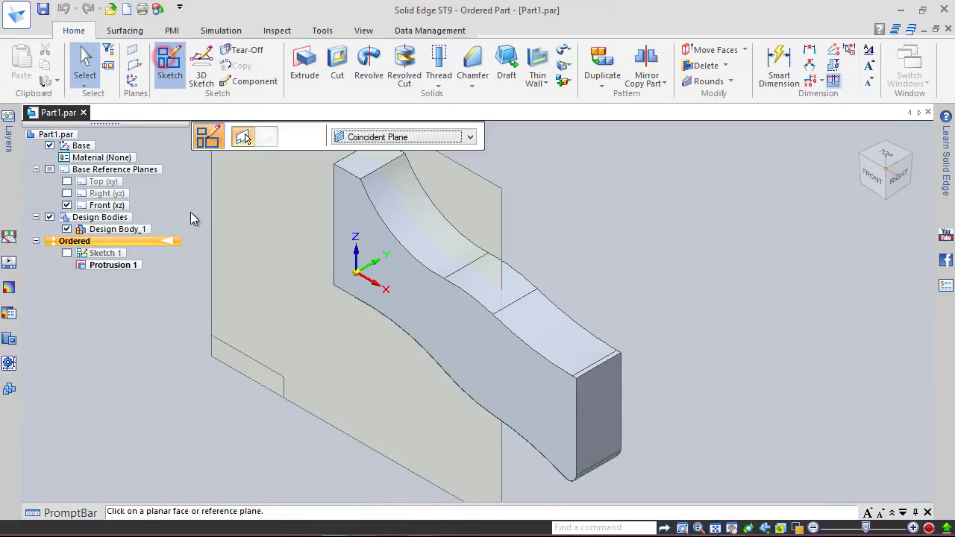
pyautogui.click(212, 227)
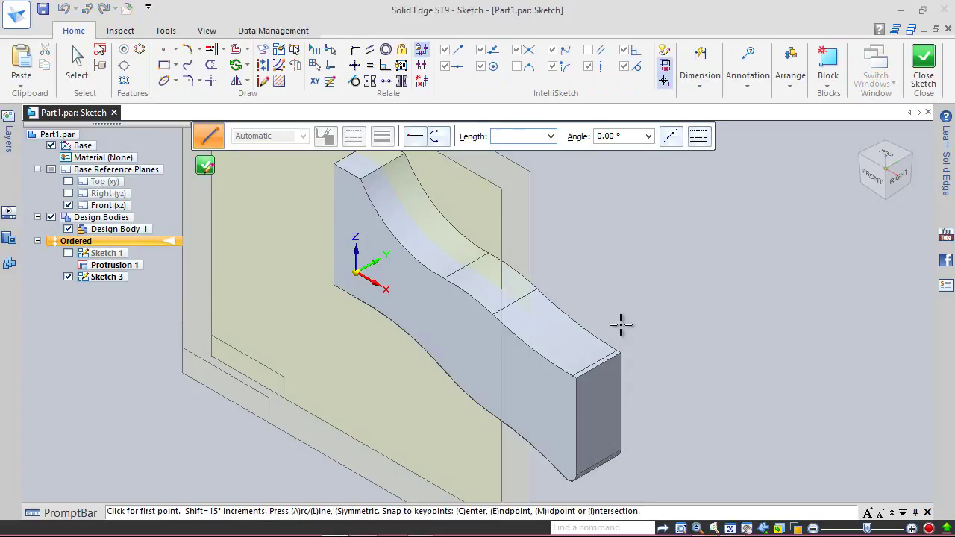
pyautogui.click(875, 176)
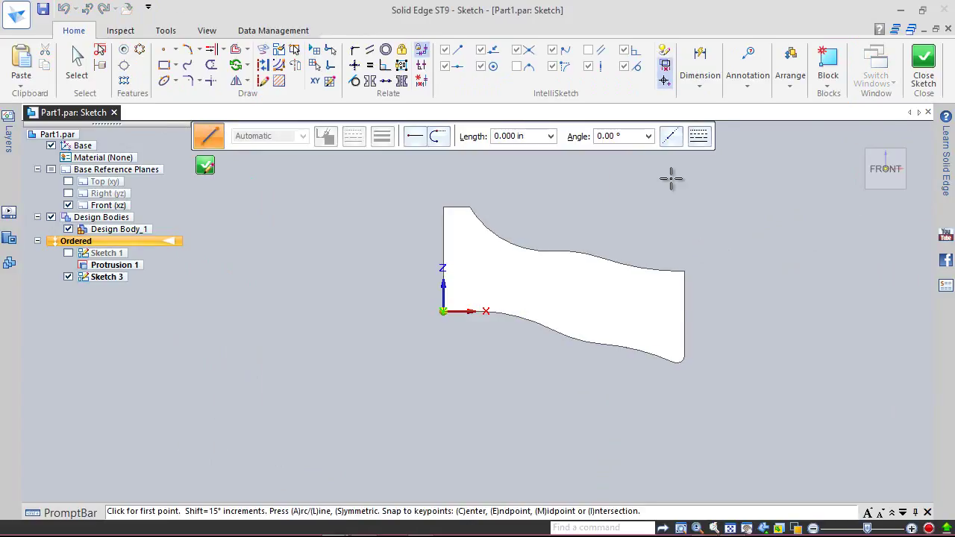
# Draw a near-vertical line about 1.4 in up from the solid's upper right corner and a horizontal line about 1.3 in leftward from its top
pyautogui.click(697, 359)
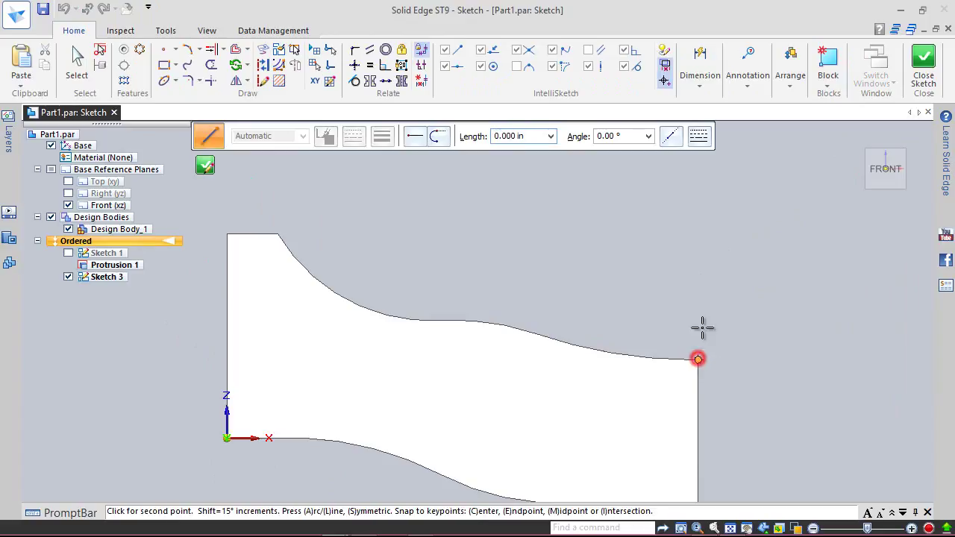
pyautogui.click(692, 180)
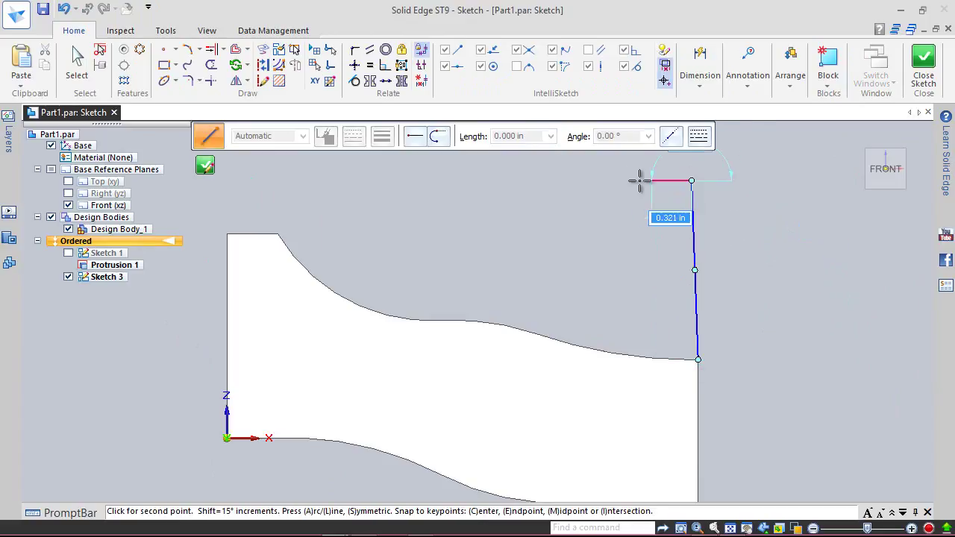
pyautogui.click(540, 180)
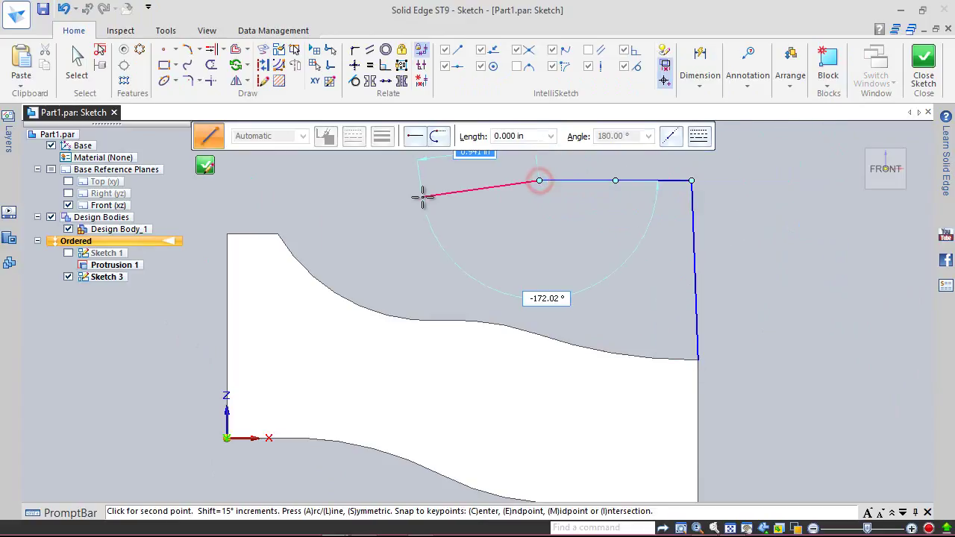
pyautogui.press('Escape')
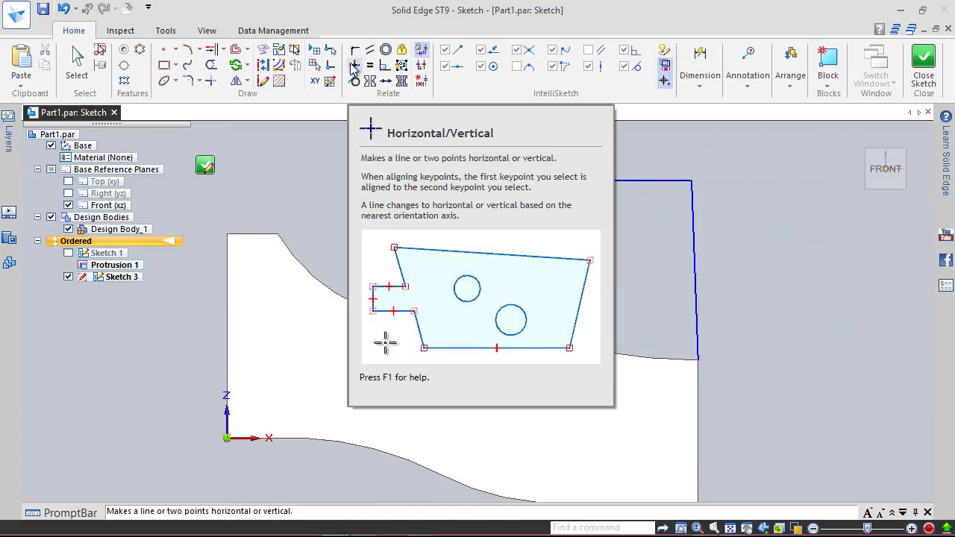
# Constrain the near-vertical line above the solid's right edge to be exactly vertical
pyautogui.click(354, 65)
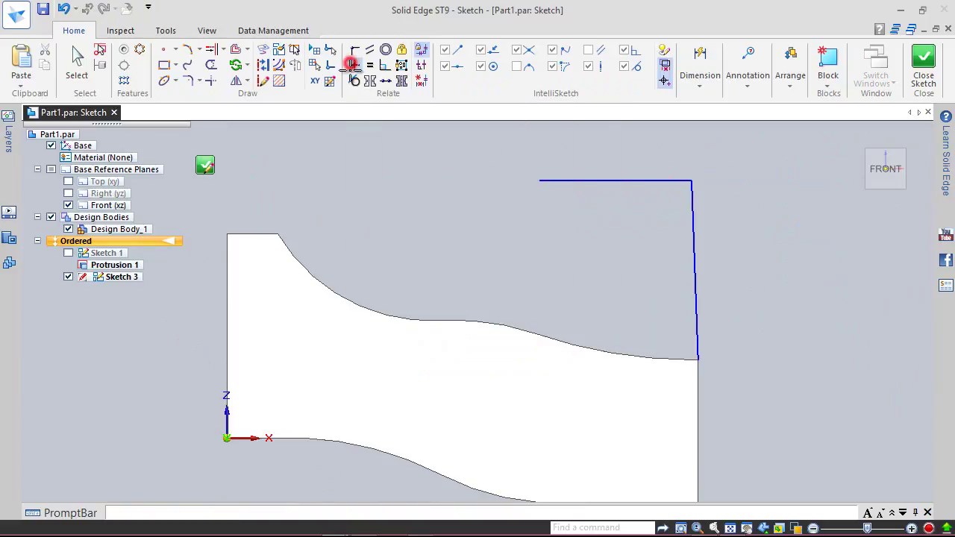
pyautogui.click(694, 262)
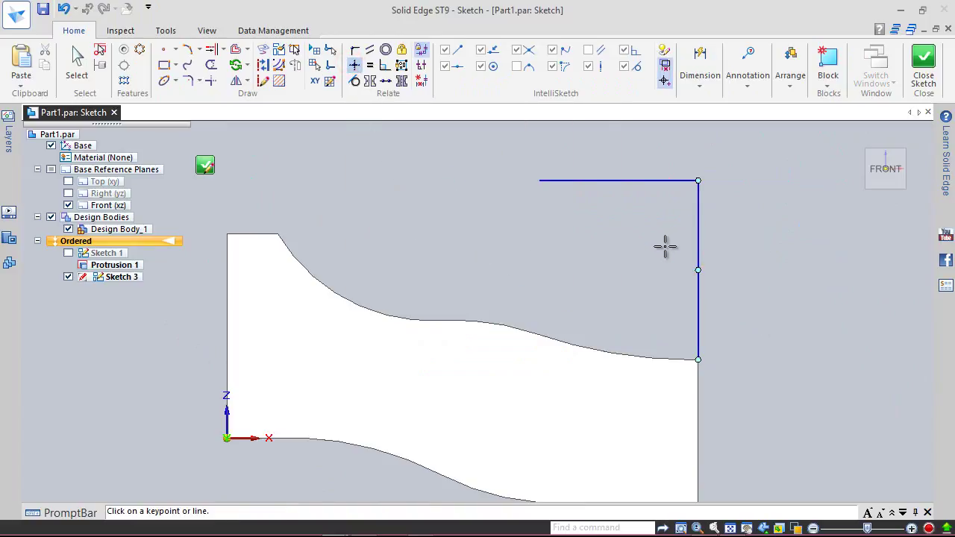
pyautogui.rightClick(665, 246)
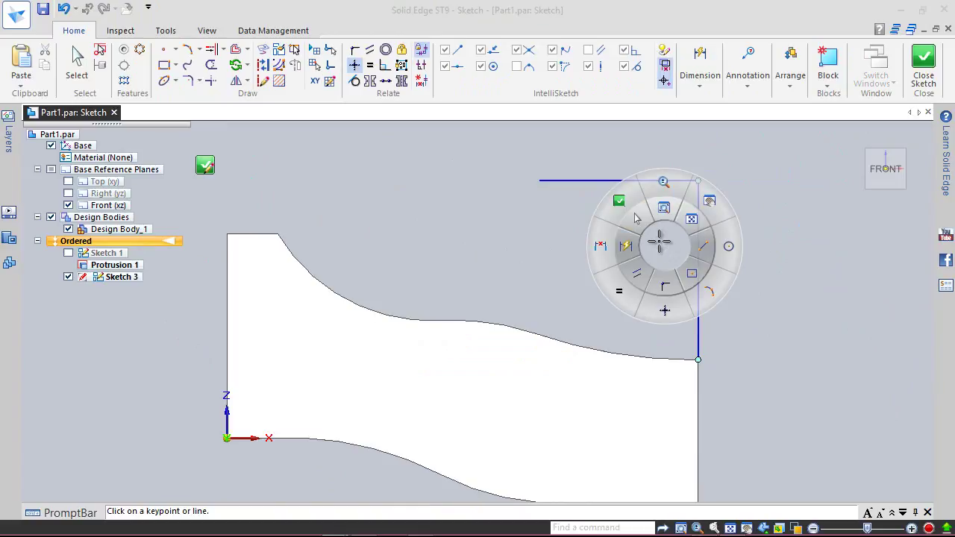
pyautogui.click(638, 218)
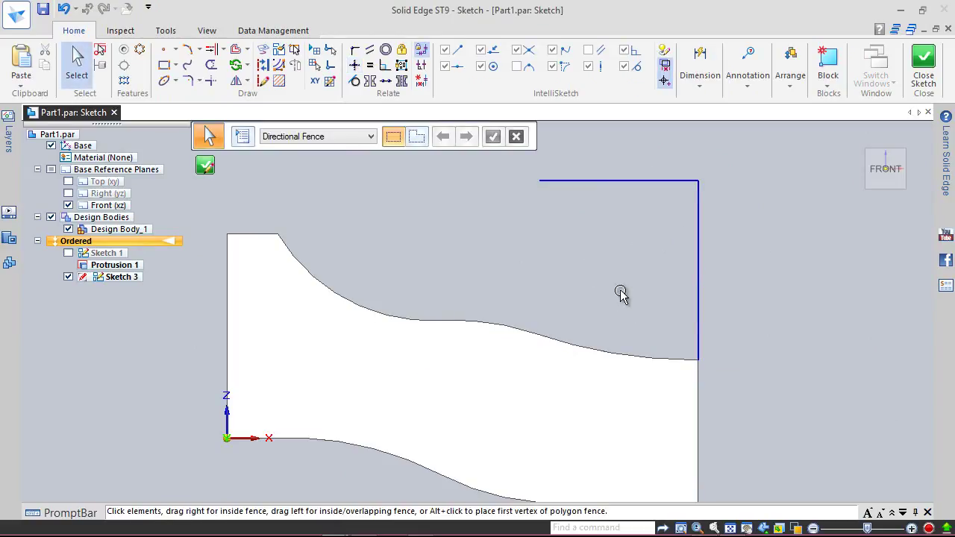
# Dimension the vertical line's length as 2 in
pyautogui.rightClick(595, 227)
pyautogui.click(554, 227)
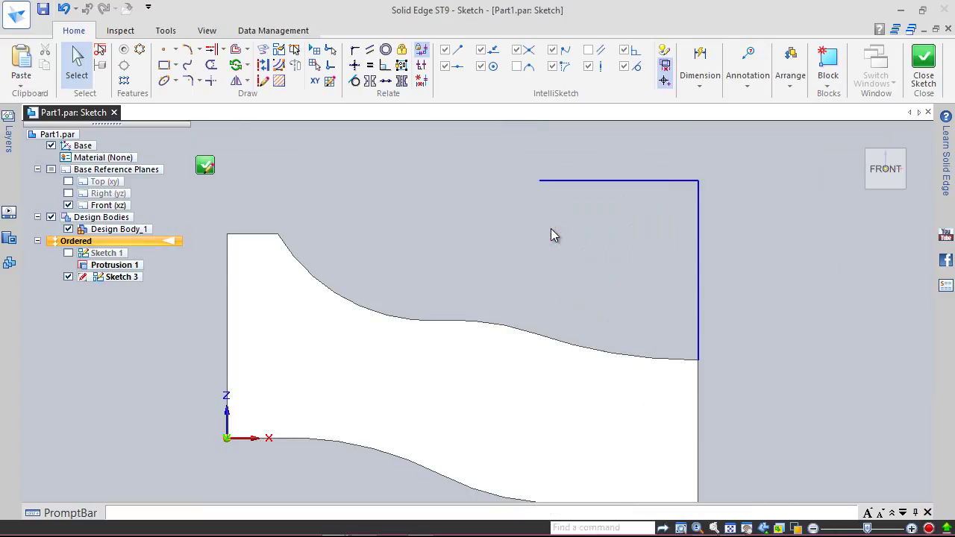
pyautogui.click(699, 246)
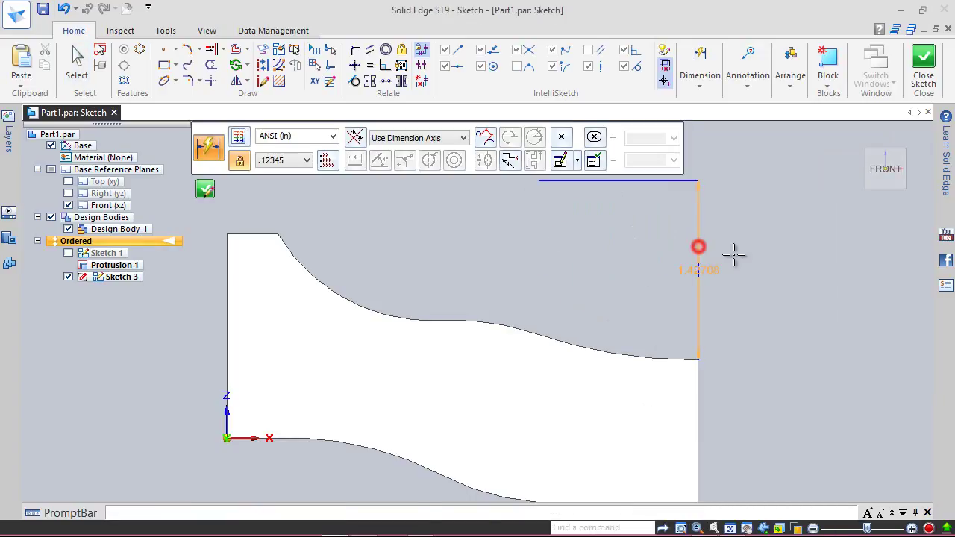
pyautogui.click(737, 256)
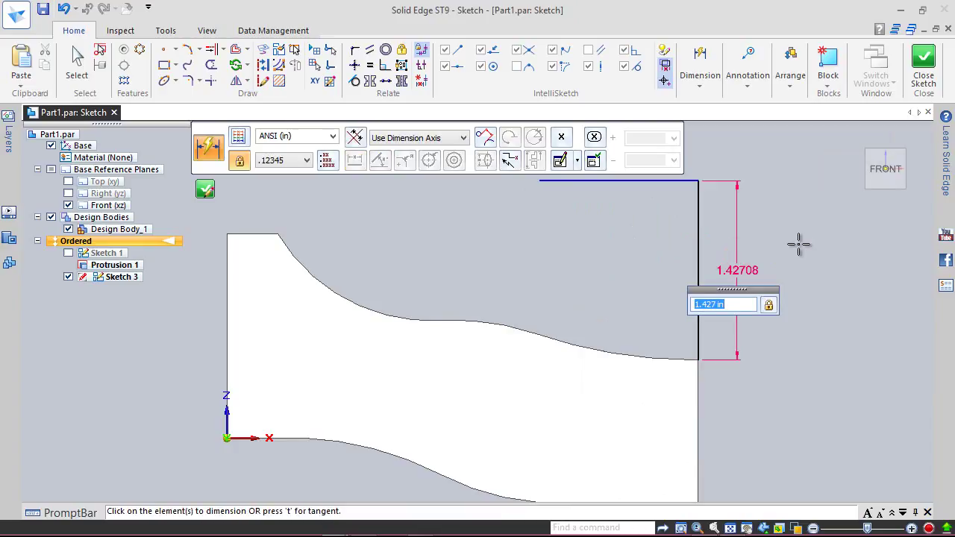
pyautogui.write('2')
pyautogui.press('Return')
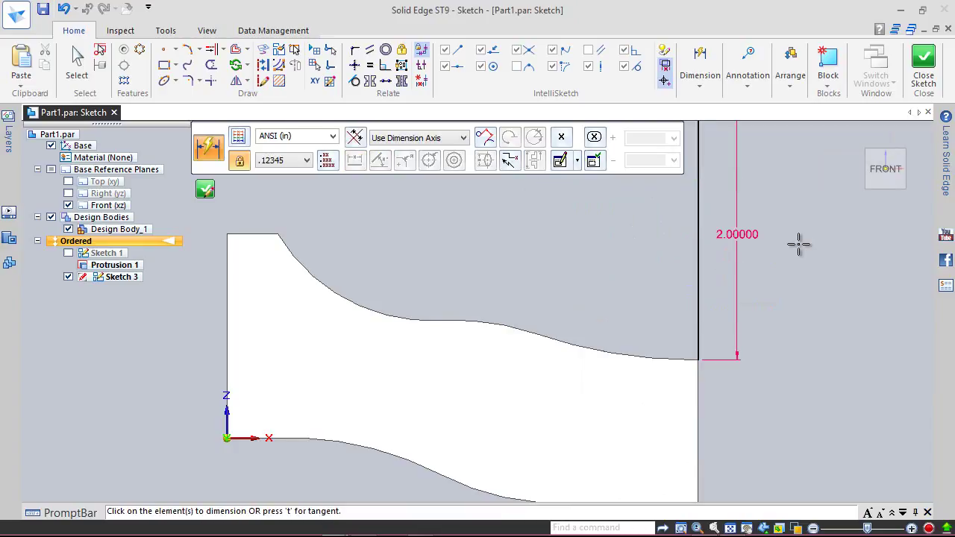
pyautogui.press('Escape')
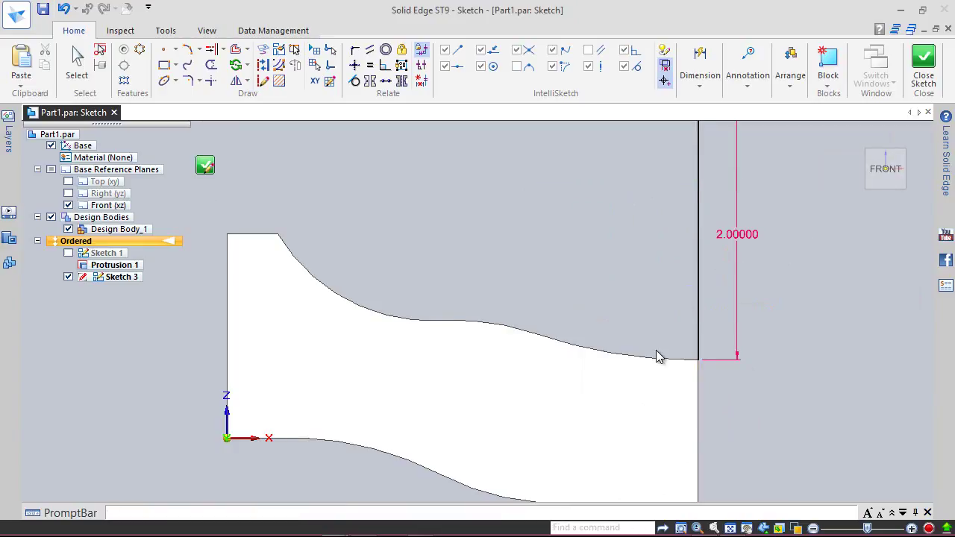
# Dimension the upper horizontal line's length as 3.30299 in
pyautogui.scroll(-5, 709, 255)
pyautogui.scroll(5, 709, 255)
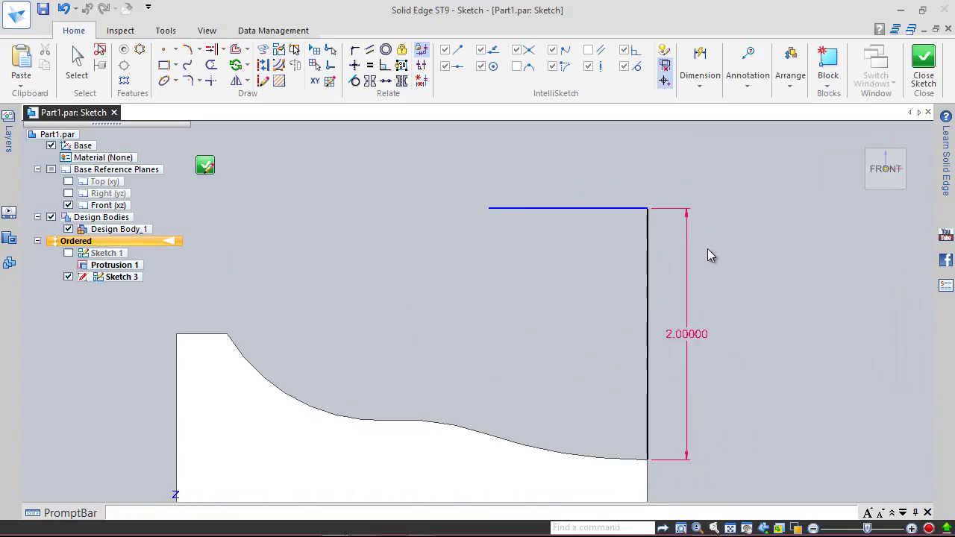
pyautogui.rightClick(721, 212)
pyautogui.rightClick(721, 212)
pyautogui.click(684, 212)
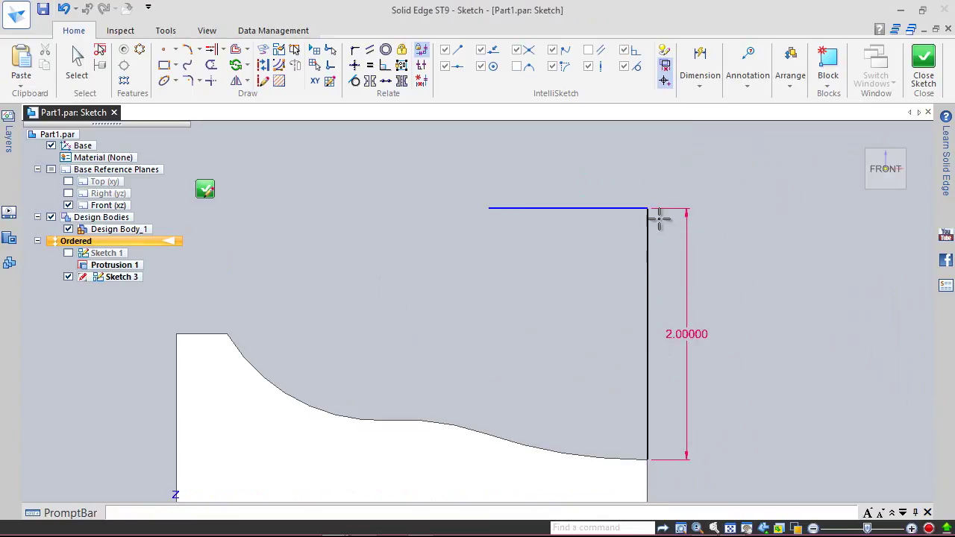
pyautogui.click(554, 208)
pyautogui.click(560, 189)
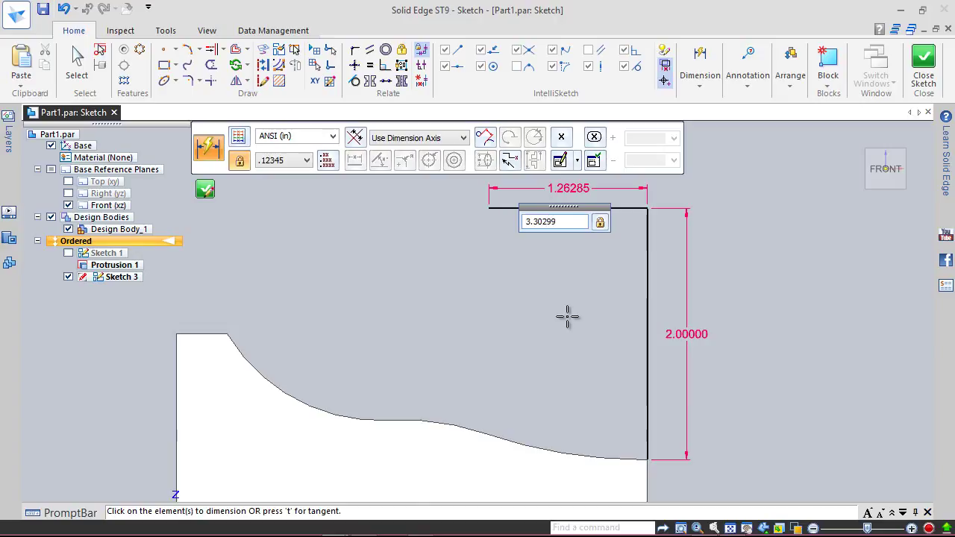
pyautogui.press('Return')
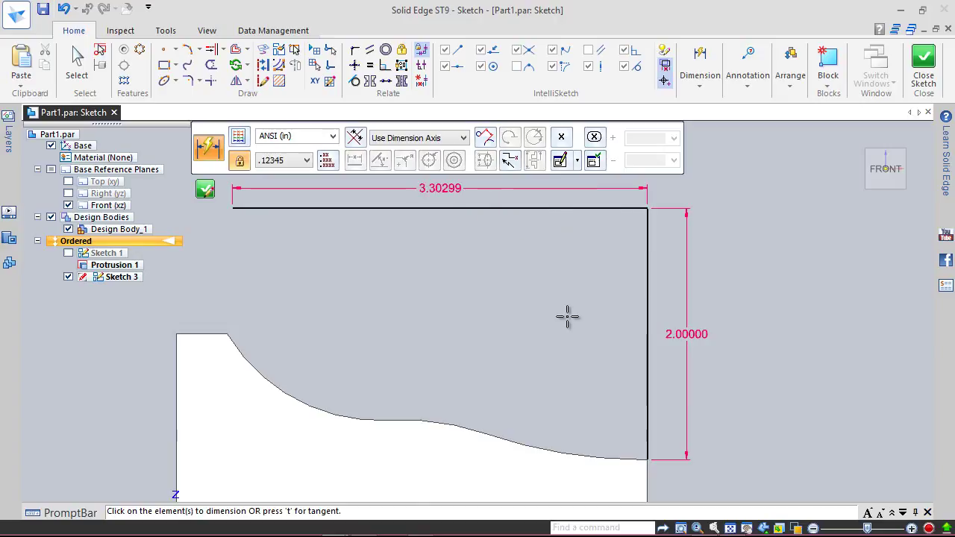
pyautogui.press('Escape')
# Draw an arc of about 2.11 in radius, bulging left, from the horizontal line's left end to the solid's top edge
pyautogui.click(187, 48)
pyautogui.scroll(-1, 394, 305)
pyautogui.scroll(-1, 394, 304)
pyautogui.scroll(4, 273, 271)
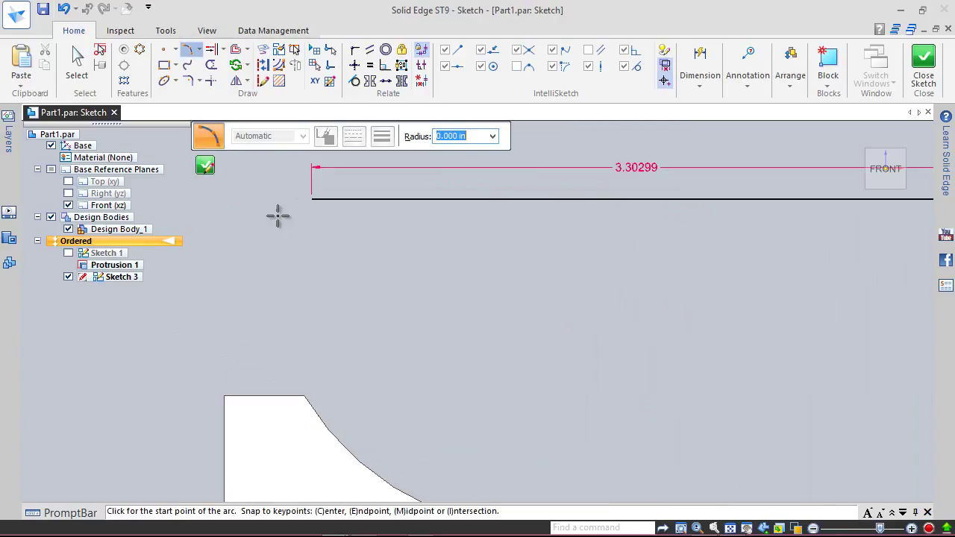
pyautogui.moveTo(310, 200); pyautogui.dragTo(310, 199)
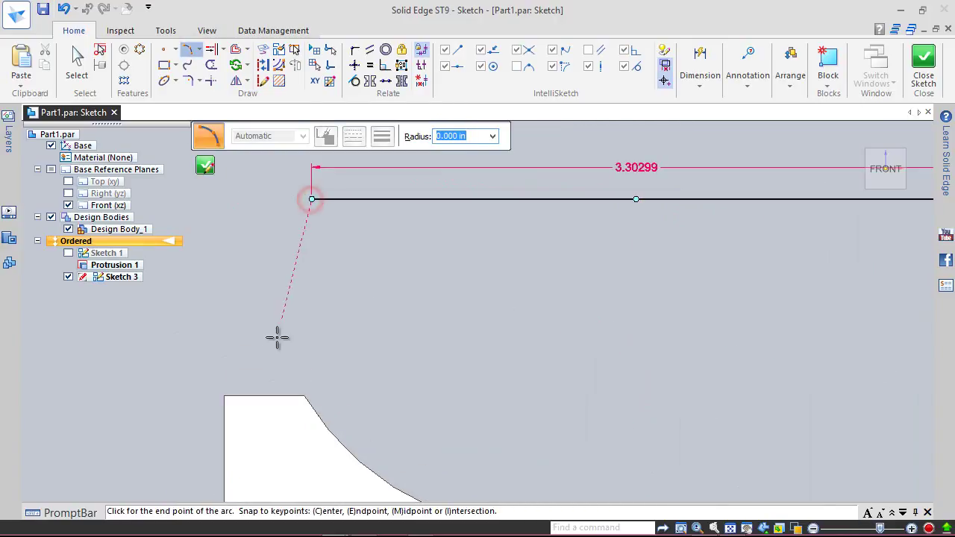
pyautogui.click(282, 395)
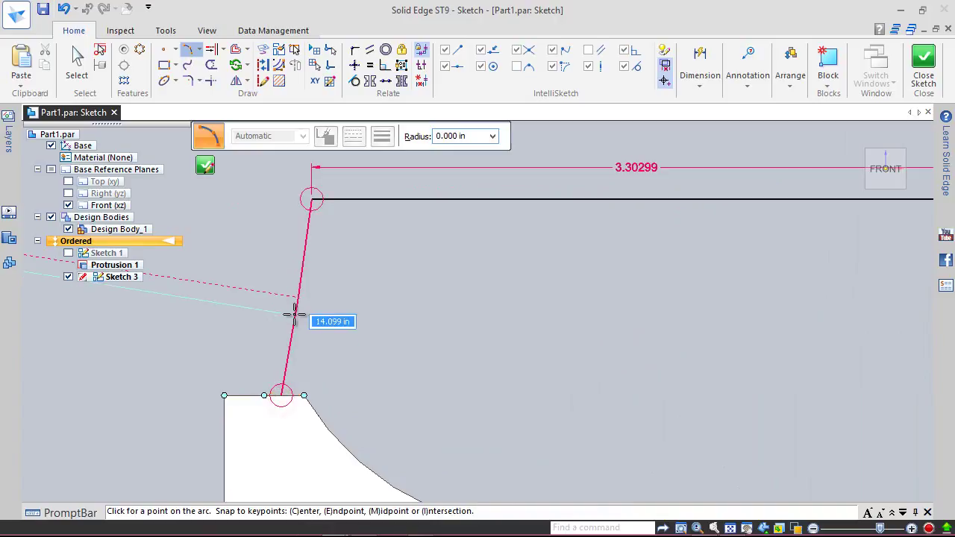
pyautogui.click(284, 302)
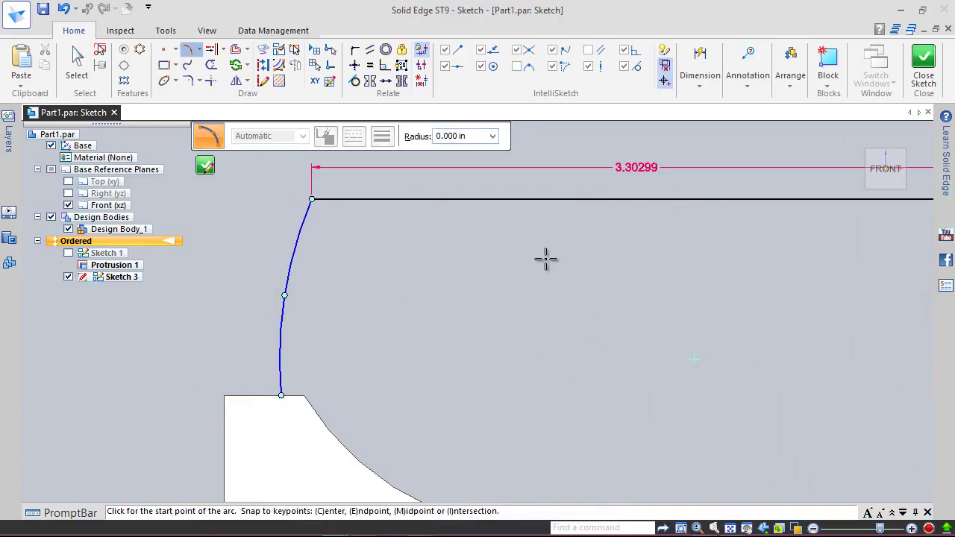
# Dimension the new arc's radius as 3.29576 in
pyautogui.rightClick(546, 259)
pyautogui.click(507, 259)
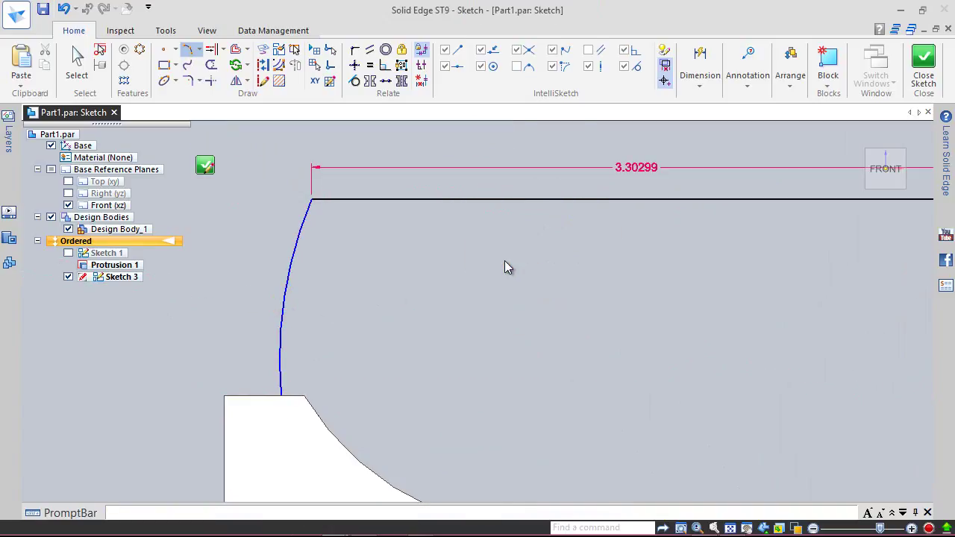
pyautogui.scroll(-1, 506, 300)
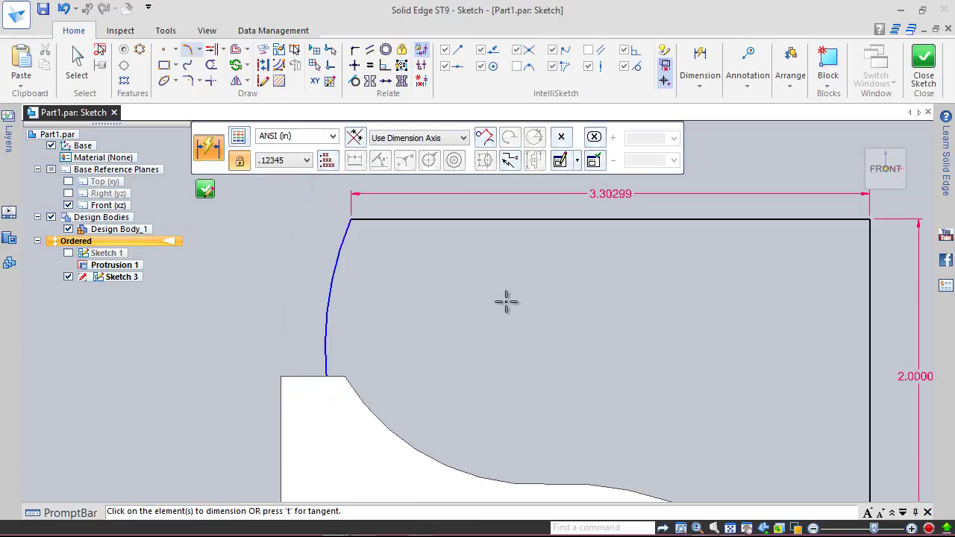
pyautogui.click(330, 289)
pyautogui.click(290, 274)
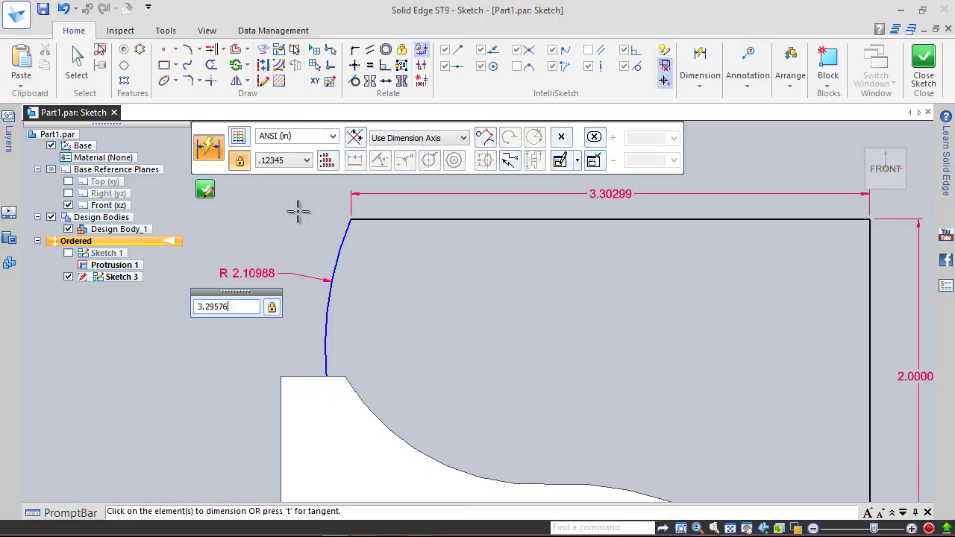
pyautogui.press('Return')
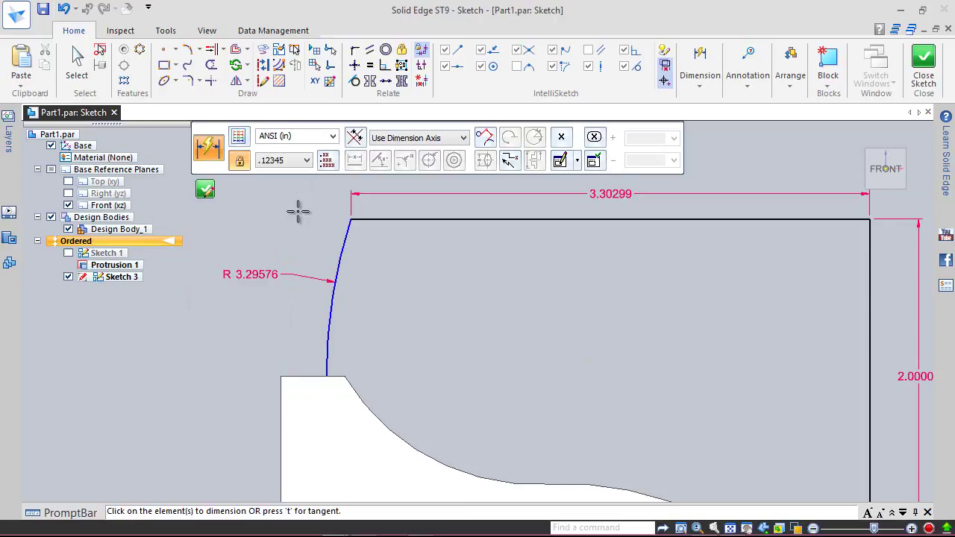
# Dimension the horizontal distance between the arc's lower end and the solid's top-edge corner as 0.0625 in
pyautogui.rightClick(422, 264)
pyautogui.click(359, 261)
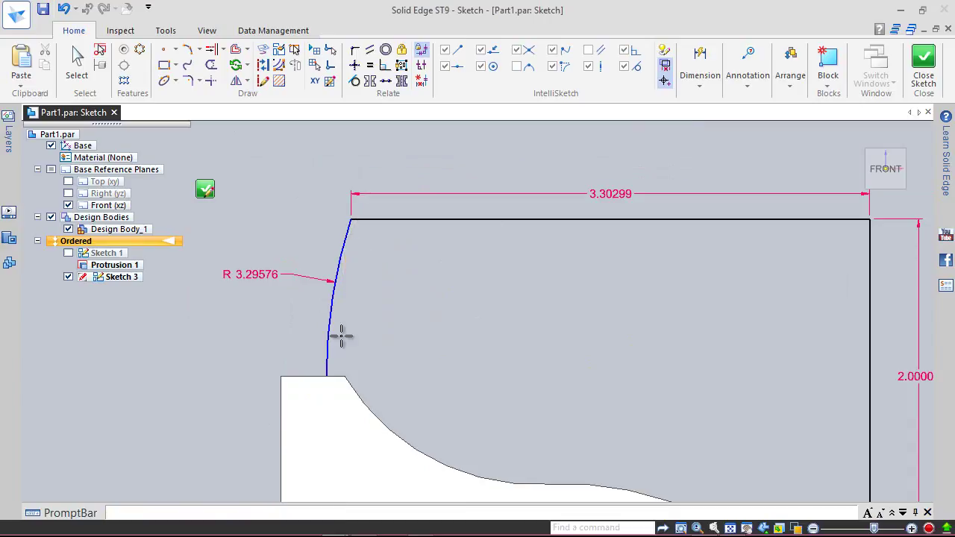
pyautogui.click(326, 377)
pyautogui.click(345, 377)
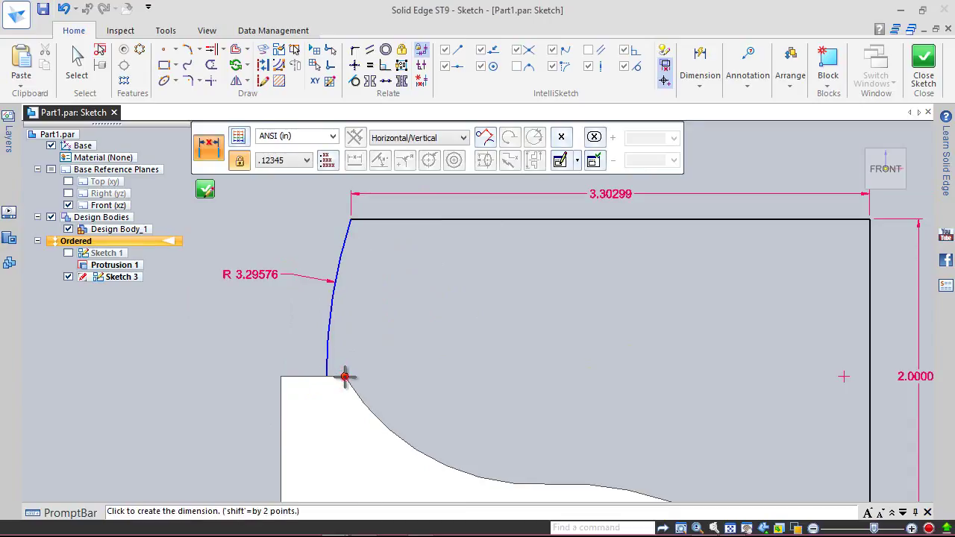
pyautogui.click(331, 401)
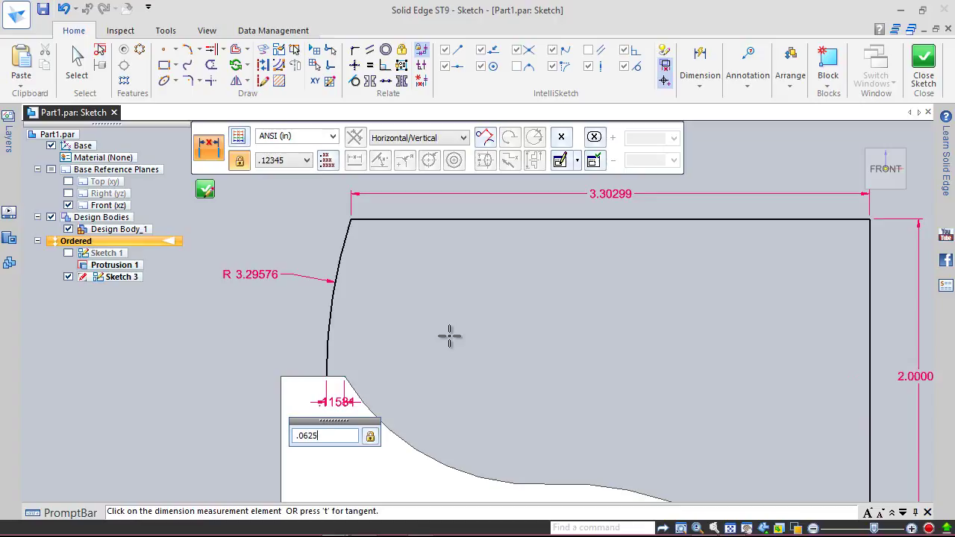
pyautogui.press('Return')
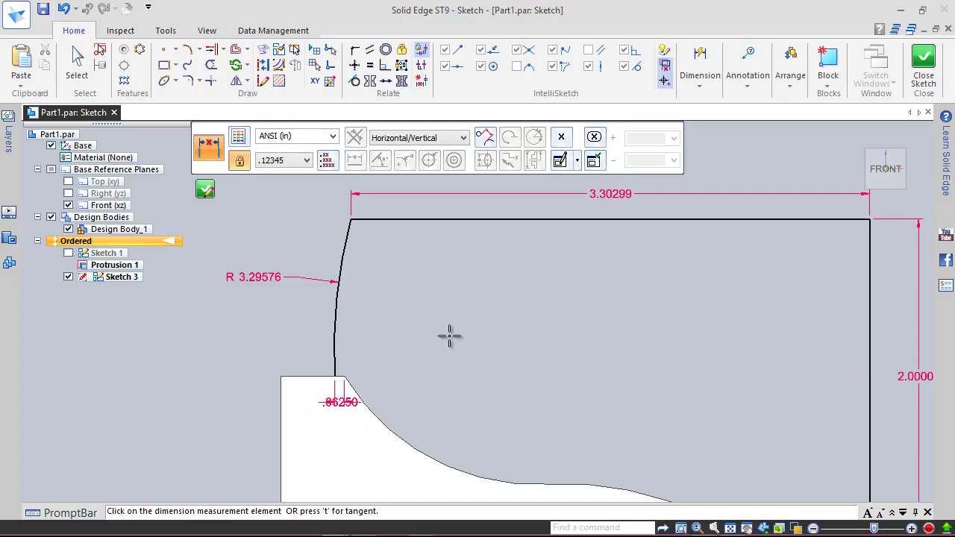
pyautogui.press('Escape')
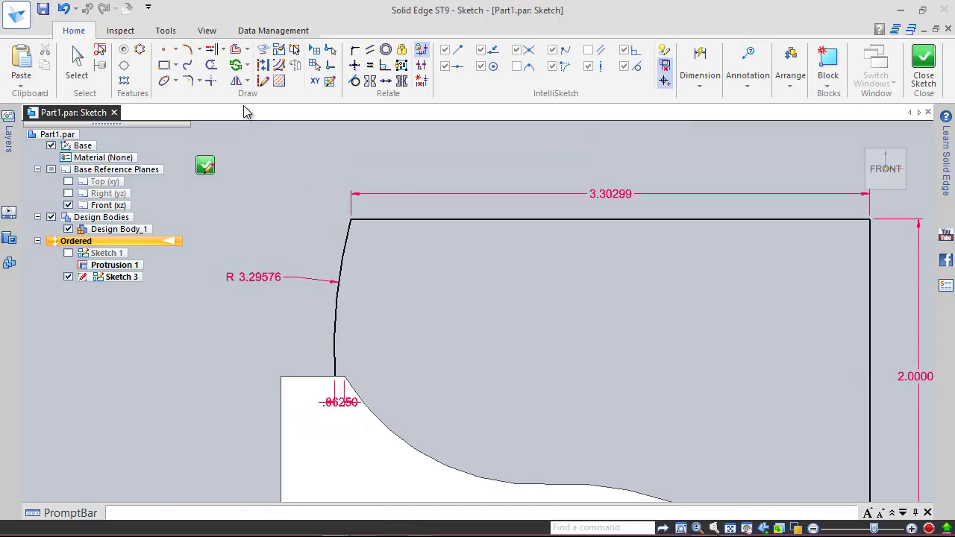
# Fillet the corner between the arc and the upper horizontal line with a 0.125 in radius
pyautogui.click(191, 84)
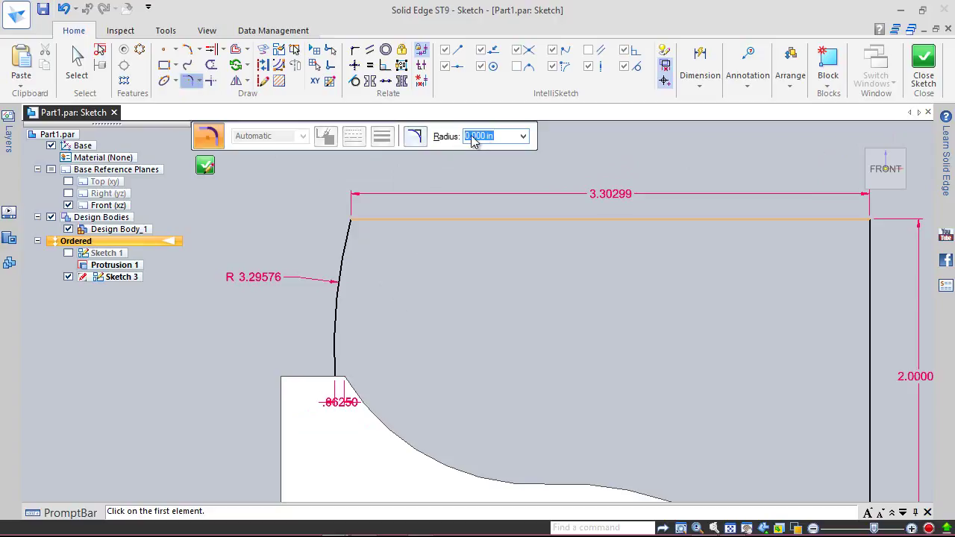
pyautogui.press('BackSpace')
pyautogui.click(343, 255)
pyautogui.click(397, 219)
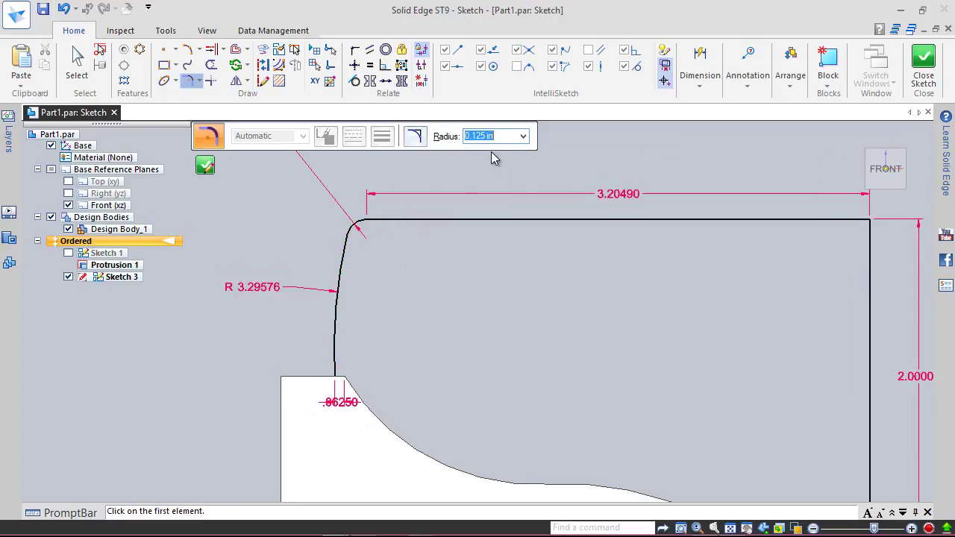
# Fillet the corner between the upper horizontal line and the vertical line with a 0.25 in radius
pyautogui.write('.25')
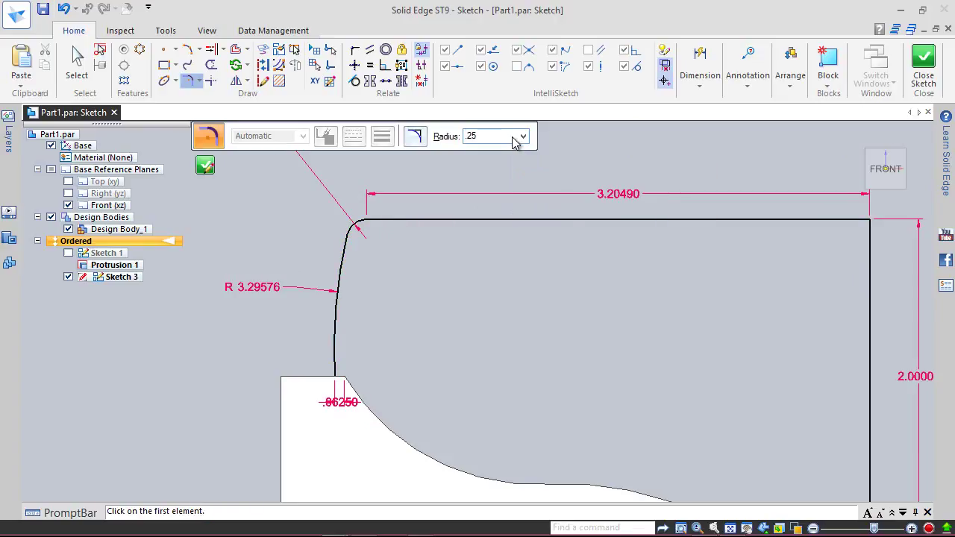
pyautogui.click(838, 218)
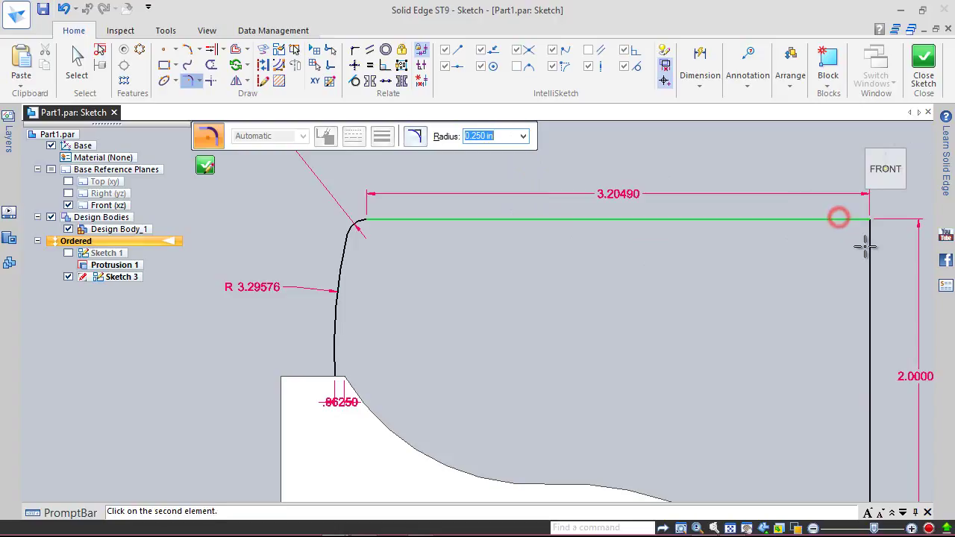
pyautogui.click(866, 252)
pyautogui.scroll(-3, 550, 336)
pyautogui.press('Escape')
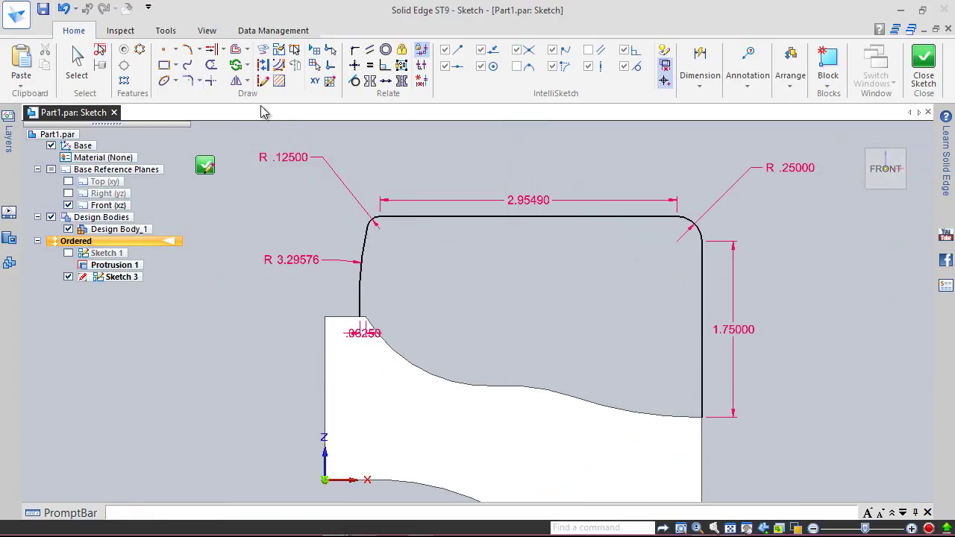
# Offset the whole outline of arc, fillets and straight lines inward by 0.0625 in
pyautogui.click(236, 49)
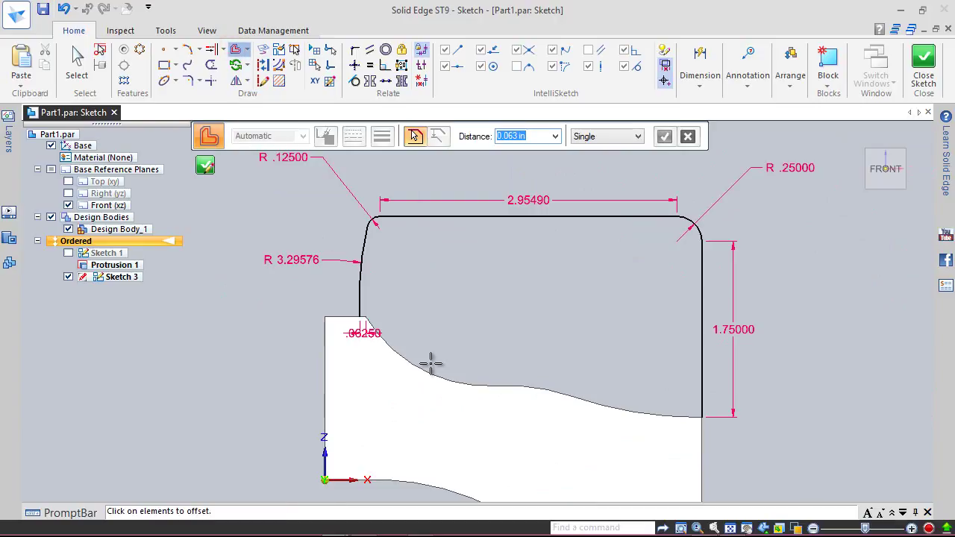
pyautogui.click(368, 259)
pyautogui.click(371, 218)
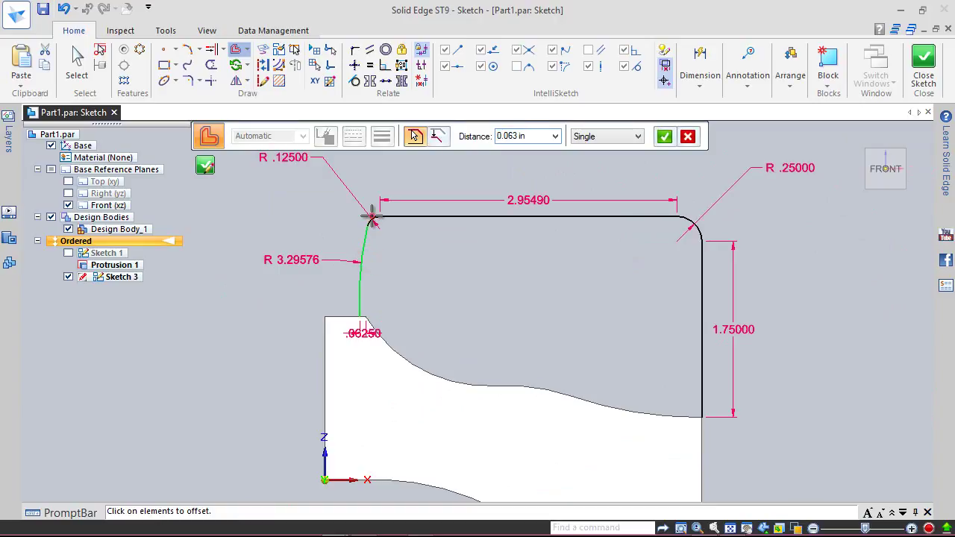
pyautogui.click(441, 220)
pyautogui.click(693, 220)
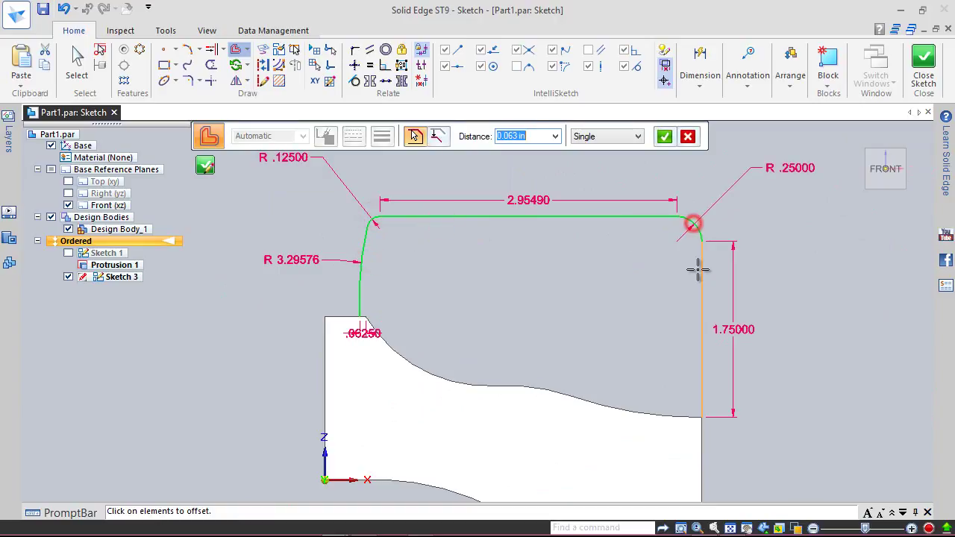
pyautogui.click(699, 270)
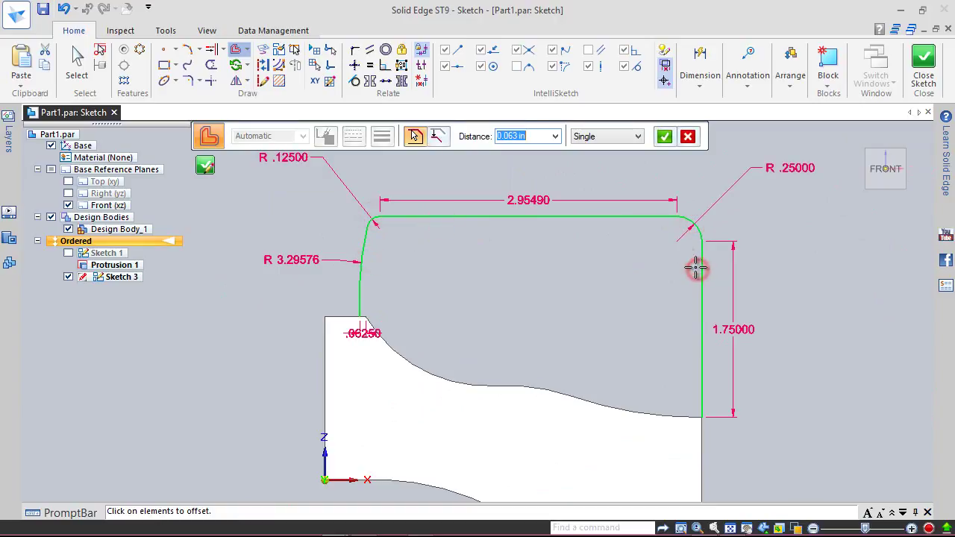
pyautogui.click(664, 136)
pyautogui.click(545, 281)
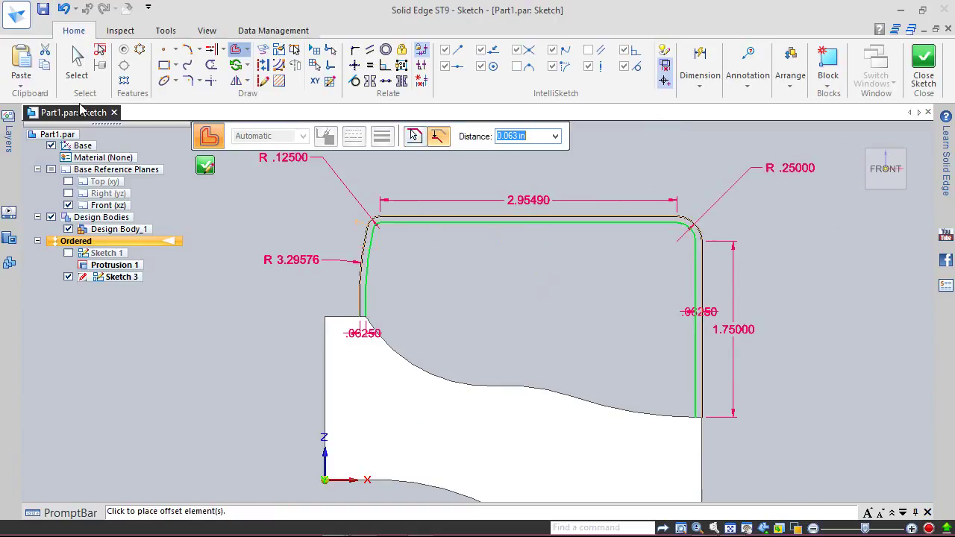
# Delete the 0.0625 in offset dimension between the two vertical lines
pyautogui.click(77, 62)
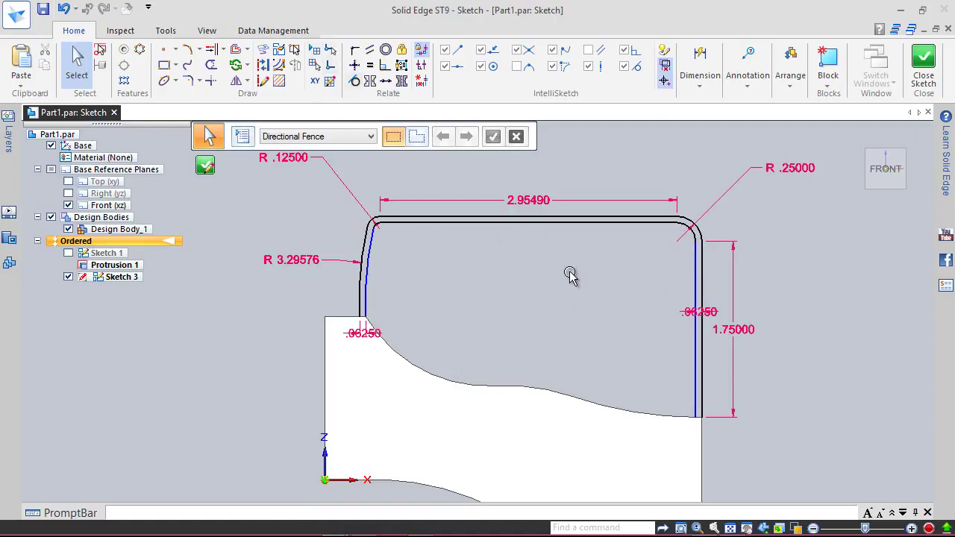
pyautogui.click(685, 309)
pyautogui.press('Delete')
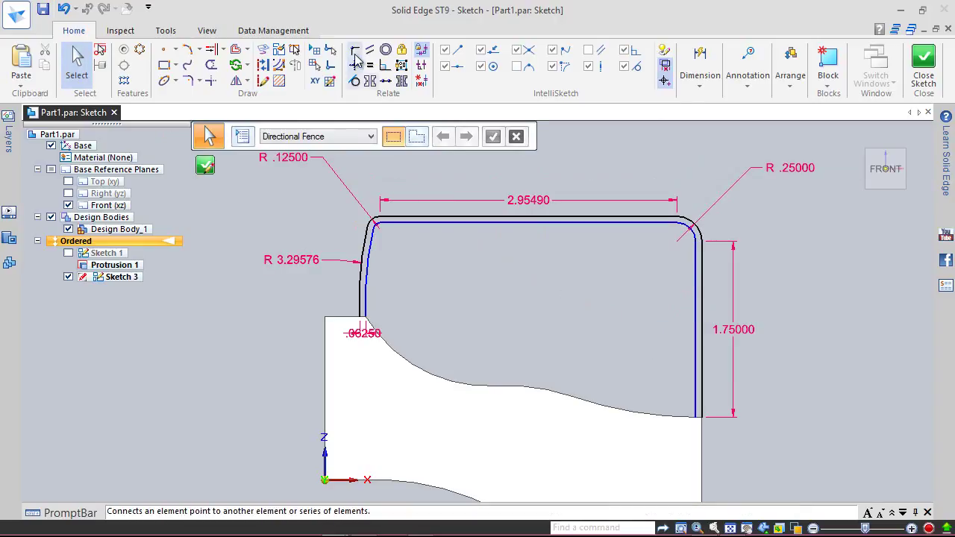
# Connect the inner arc's lower endpoint to the solid's top-edge corner
pyautogui.click(355, 51)
pyautogui.scroll(8, 375, 314)
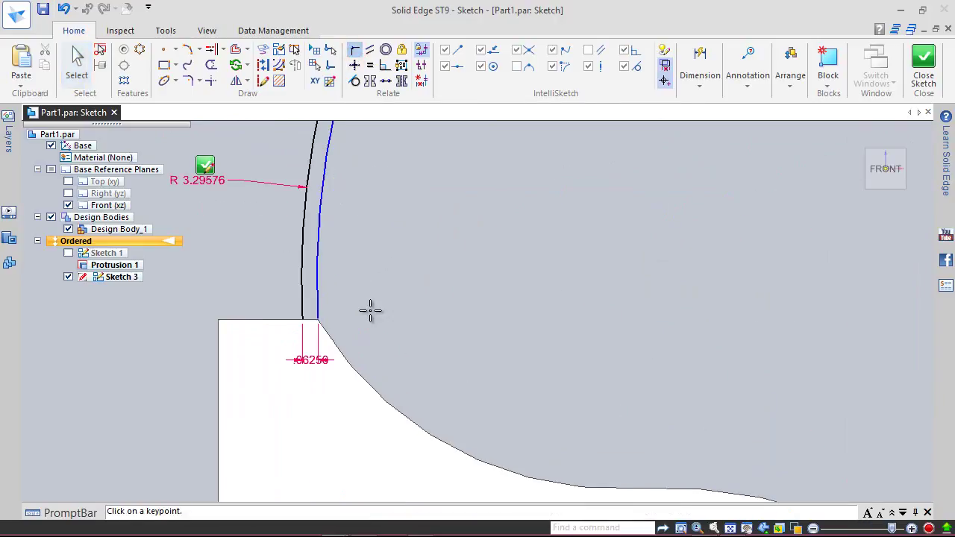
pyautogui.scroll(1, 295, 328)
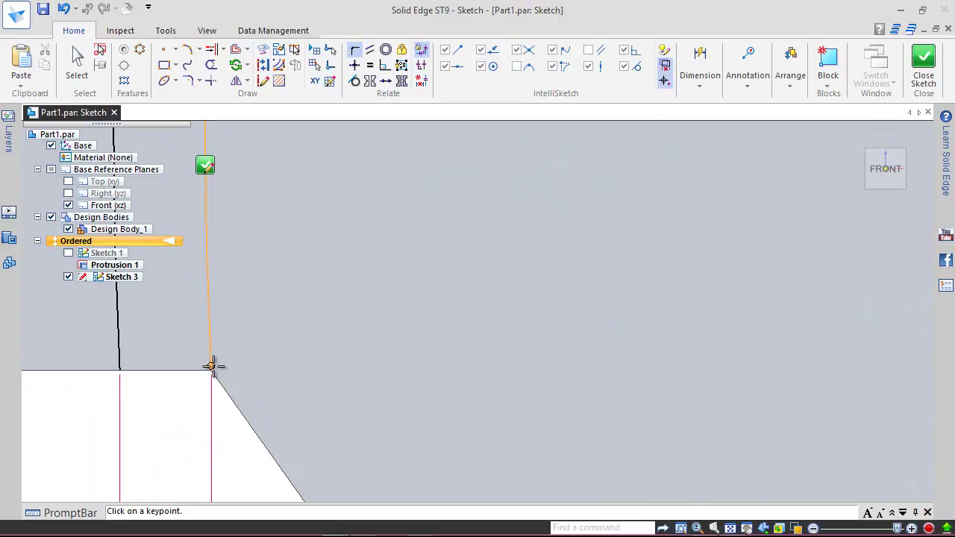
pyautogui.click(210, 371)
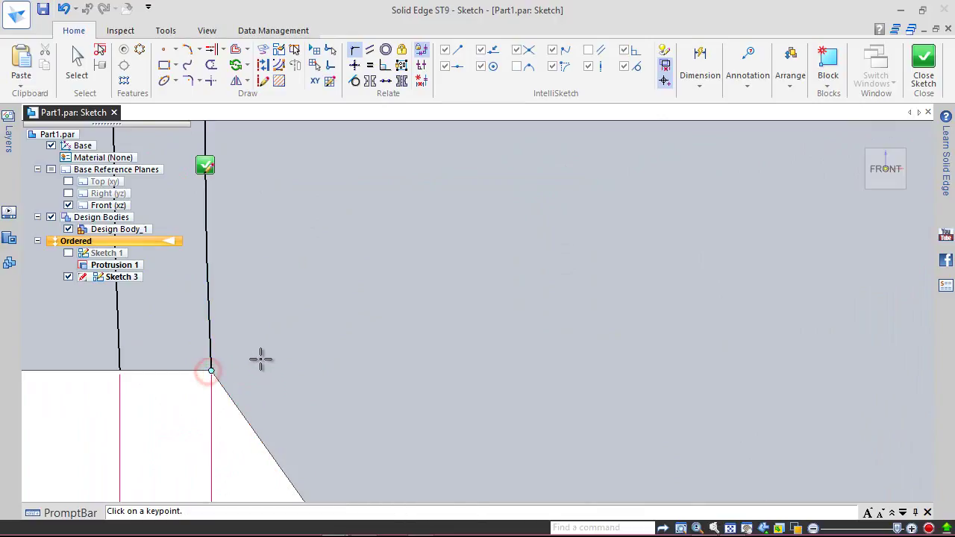
# Draw a short line joining the lower ends of the outer and inner arcs to close that end
pyautogui.scroll(-3, 273, 307)
pyautogui.rightClick(397, 216)
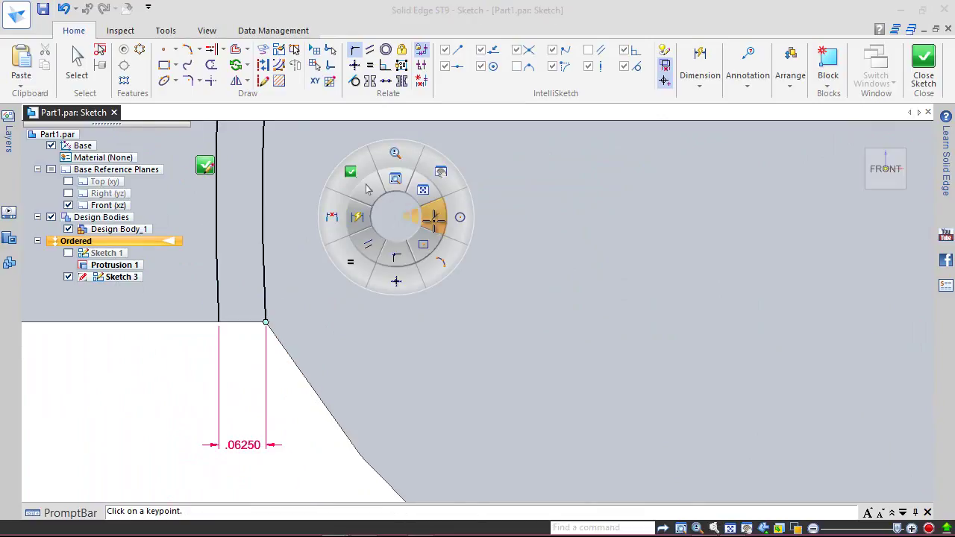
pyautogui.click(432, 218)
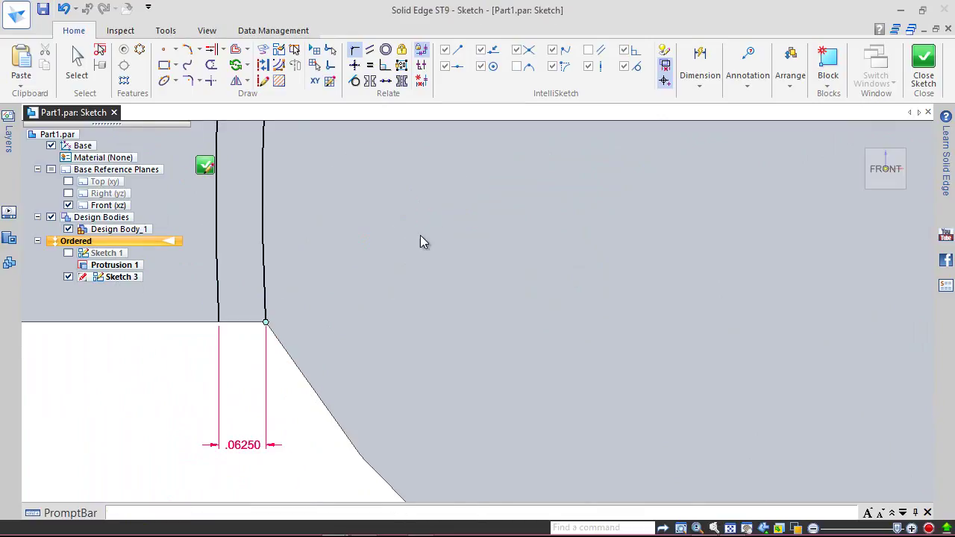
pyautogui.click(218, 322)
pyautogui.click(266, 323)
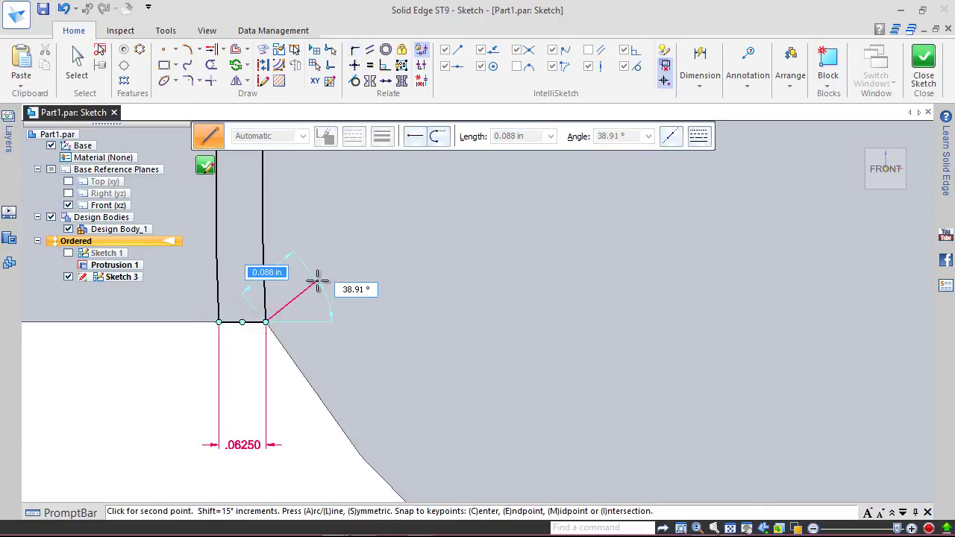
pyautogui.press('Escape')
# Draw a line from the outer vertical line's lower end across the inner vertical line and constrain it horizontal
pyautogui.scroll(-4, 221, 277)
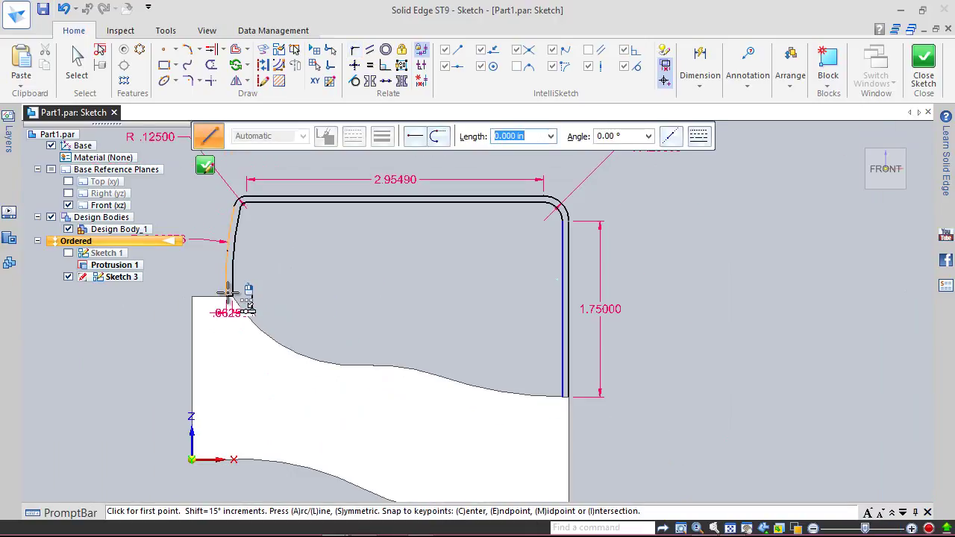
pyautogui.scroll(5, 536, 401)
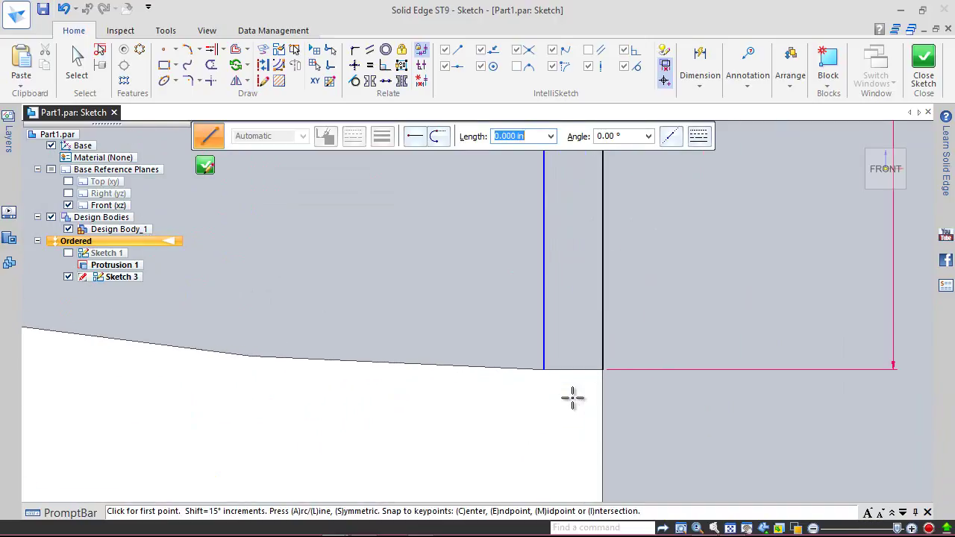
pyautogui.scroll(-1, 597, 342)
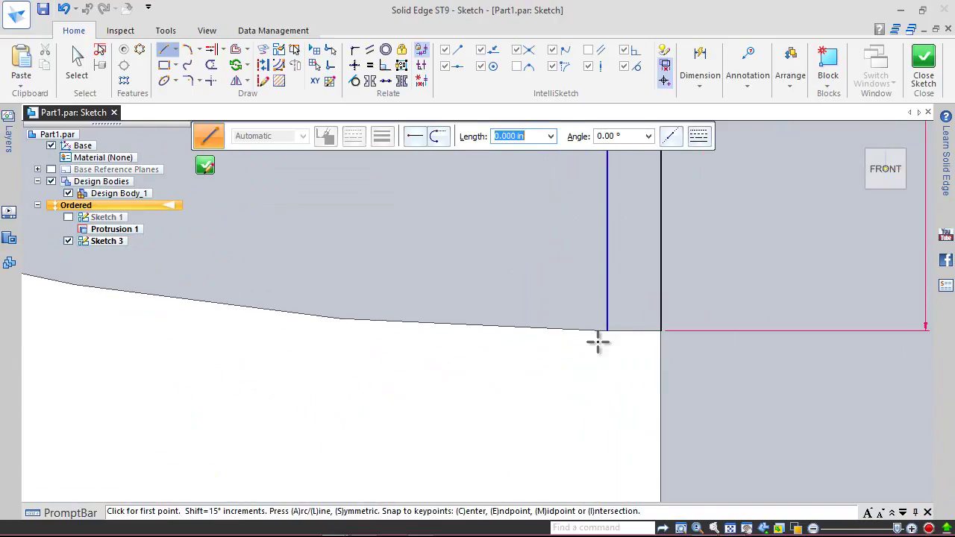
pyautogui.click(661, 329)
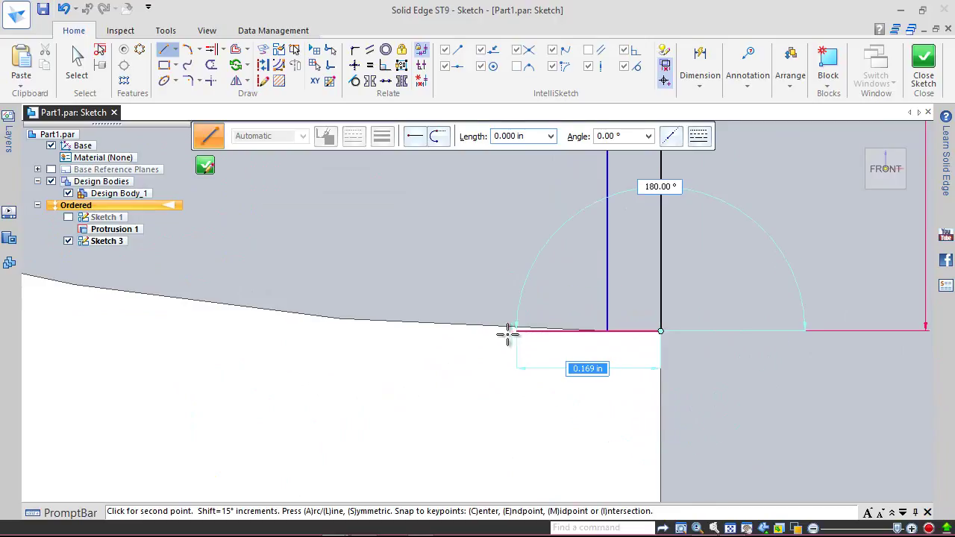
pyautogui.click(442, 240)
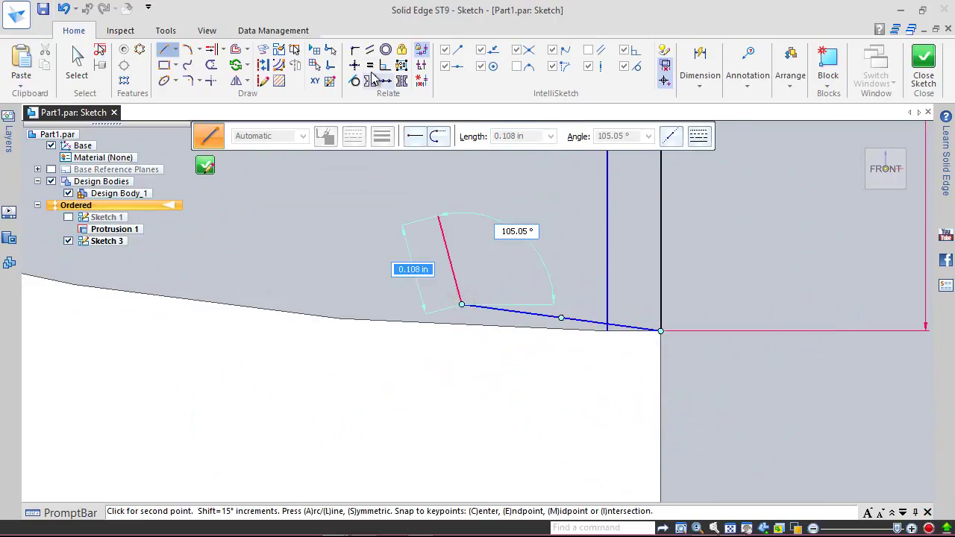
pyautogui.click(357, 65)
pyautogui.click(500, 307)
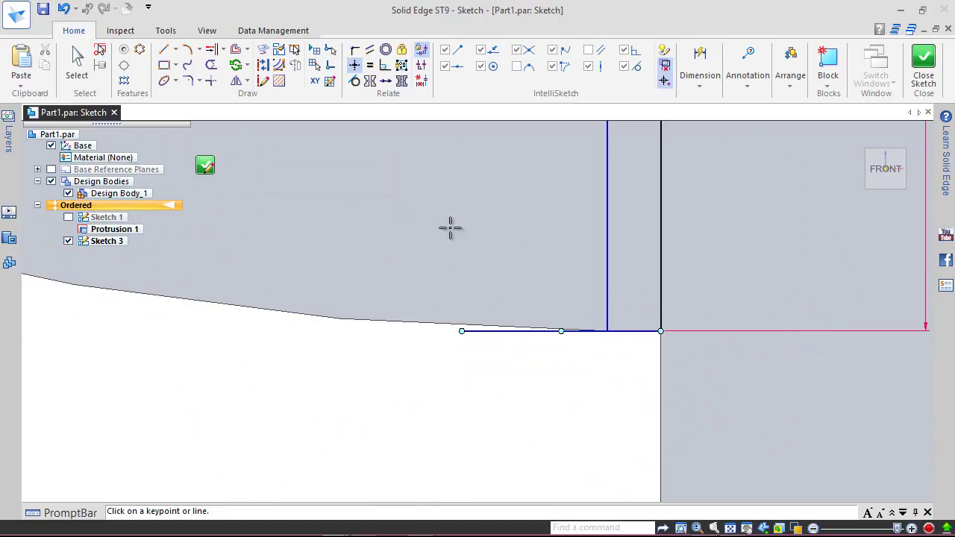
# Extend the inner vertical line's lower end downward past the new horizontal line
pyautogui.click(78, 59)
pyautogui.click(608, 255)
pyautogui.moveTo(607, 344); pyautogui.dragTo(607, 424)
pyautogui.click(533, 216)
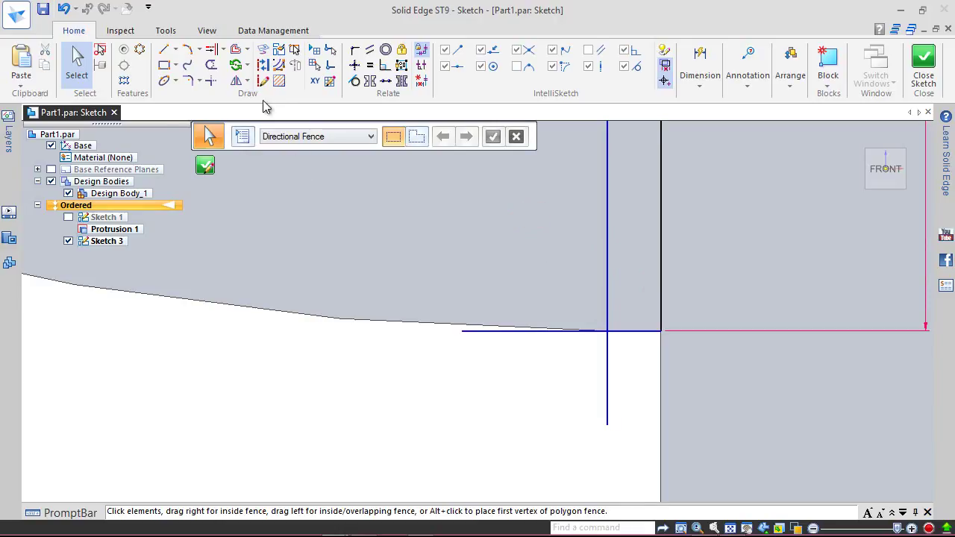
# Trim the overhanging ends of the horizontal line and the inner vertical line where they cross
pyautogui.click(212, 66)
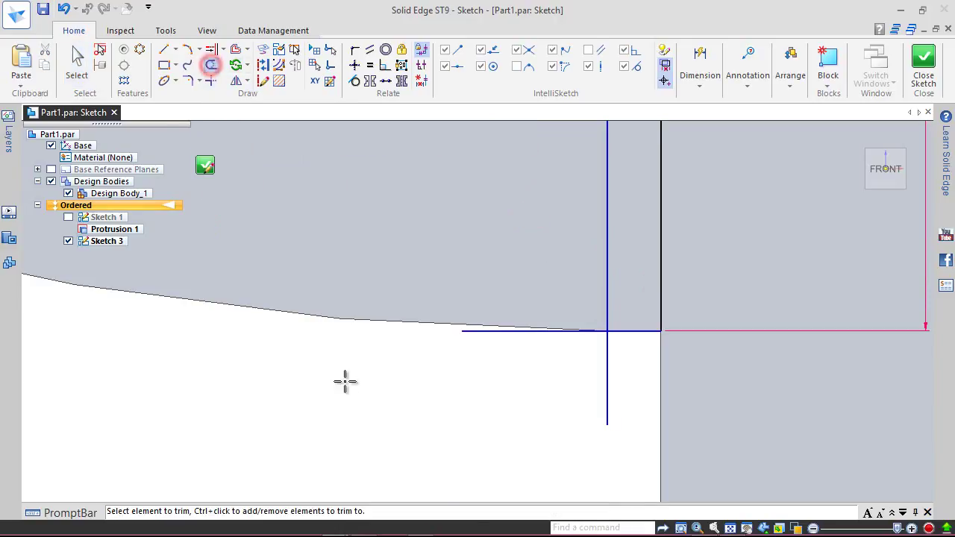
pyautogui.click(491, 333)
pyautogui.moveTo(606, 365)
pyautogui.mouseDown()
pyautogui.moveTo(569, 336)
pyautogui.moveTo(569, 323)
pyautogui.mouseUp()
pyautogui.moveTo(734, 195); pyautogui.dragTo(704, 179, button='right')
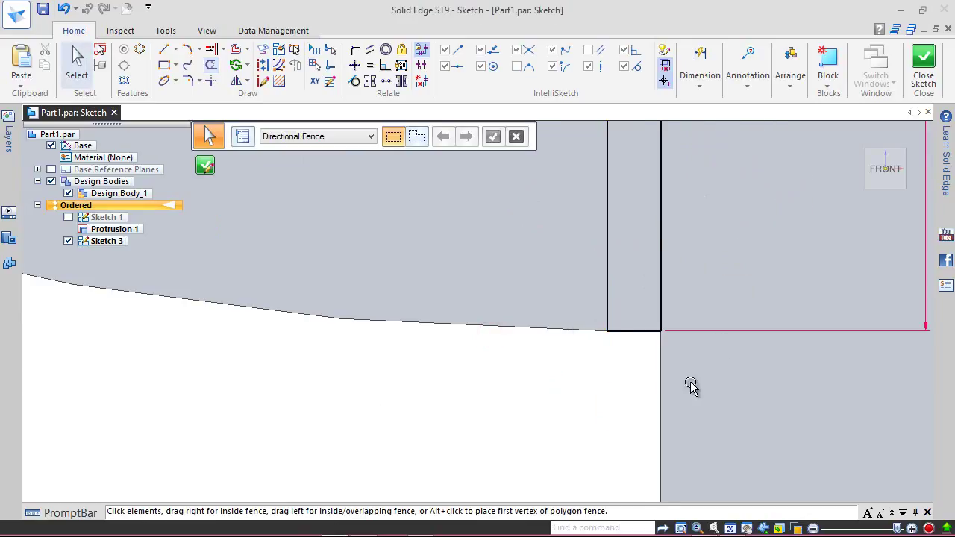
# Close and finish the frame outline sketch, and save the part
pyautogui.scroll(-5, 679, 405)
pyautogui.click(924, 63)
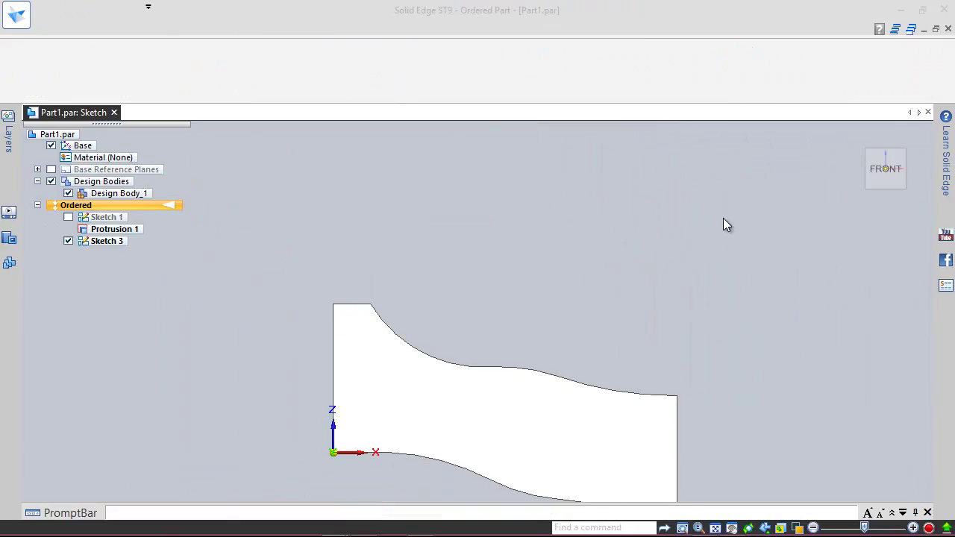
pyautogui.click(301, 137)
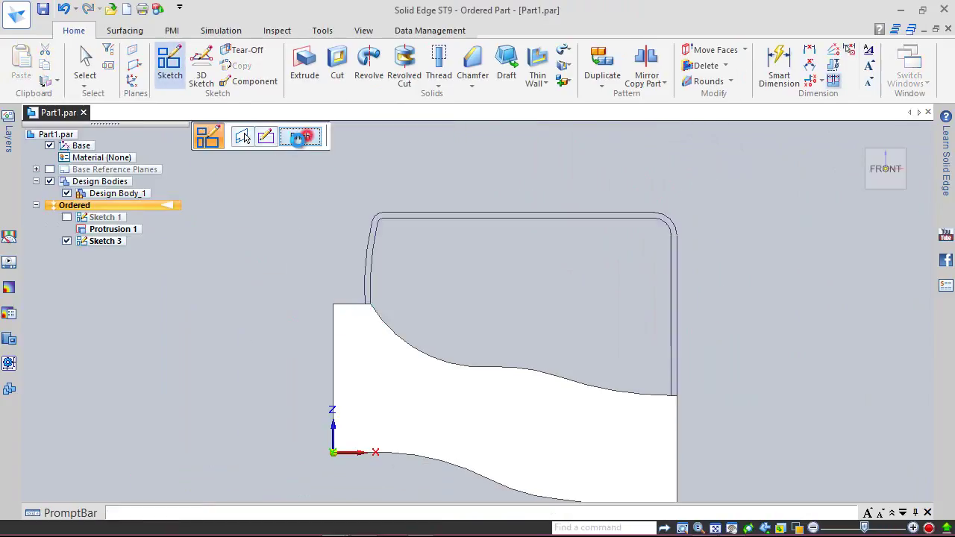
pyautogui.click(43, 9)
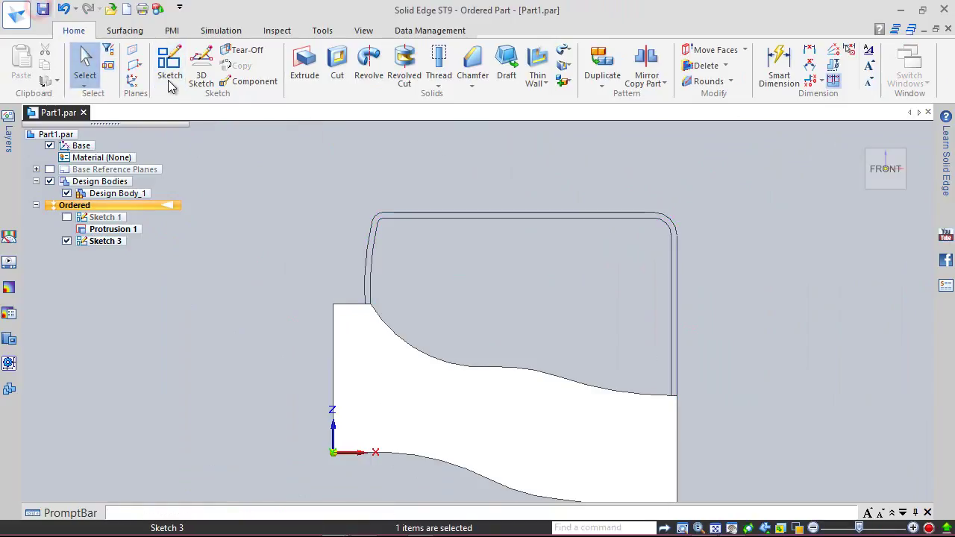
# Extrude the closed frame outline chain symmetrically about its sketch plane by 0.562 in and finish the feature
pyautogui.click(903, 151)
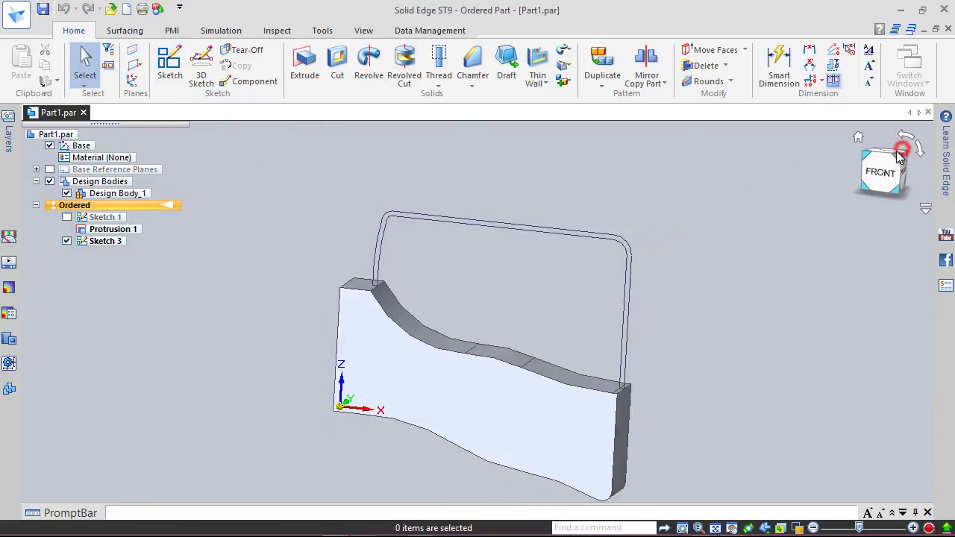
pyautogui.click(308, 74)
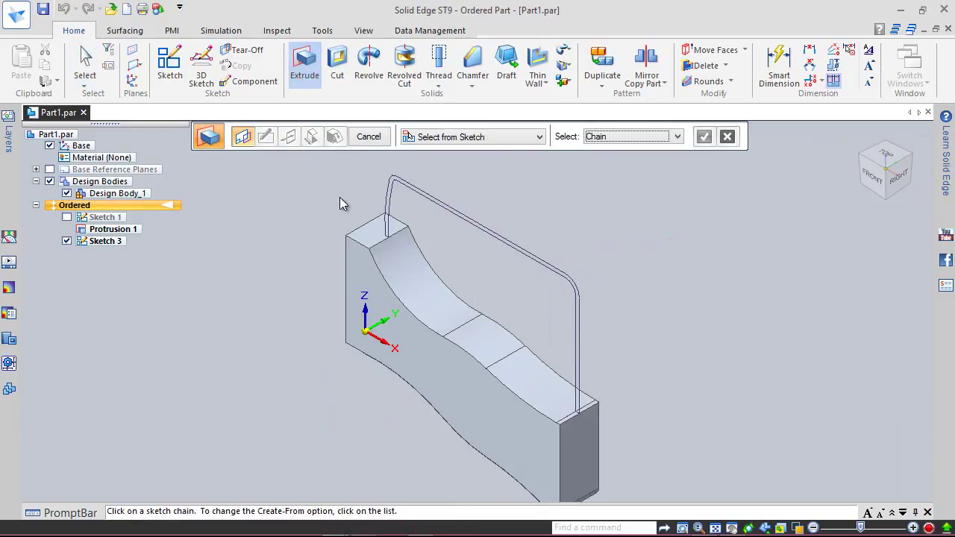
pyautogui.click(388, 198)
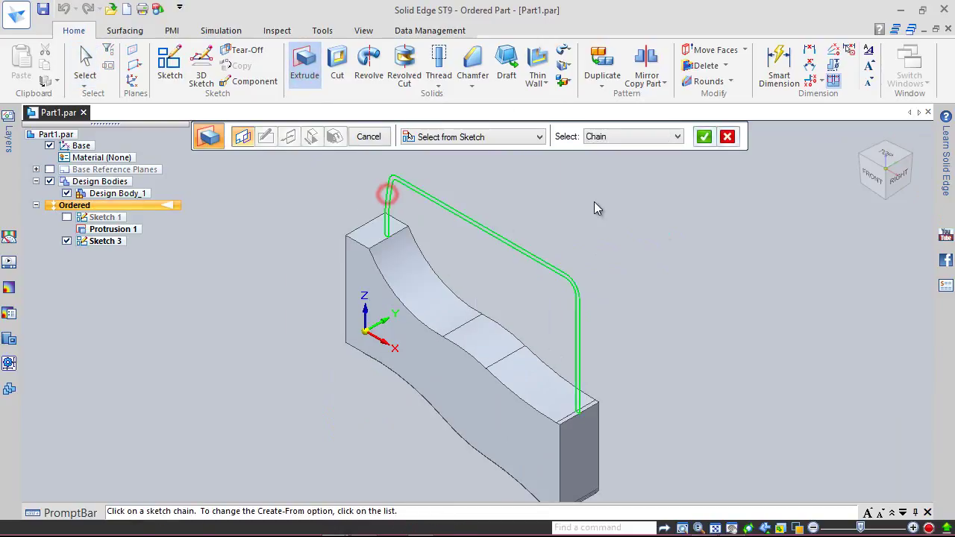
pyautogui.click(705, 137)
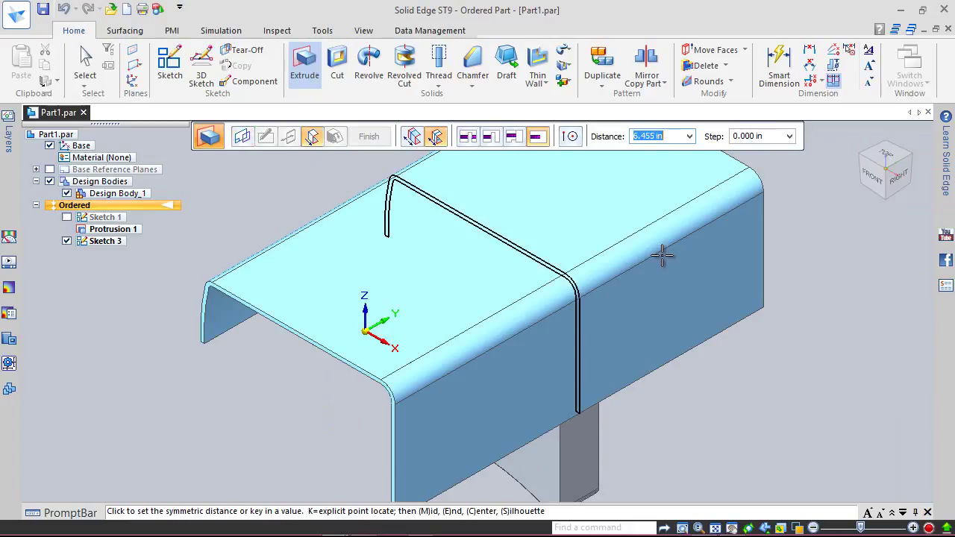
pyautogui.click(436, 137)
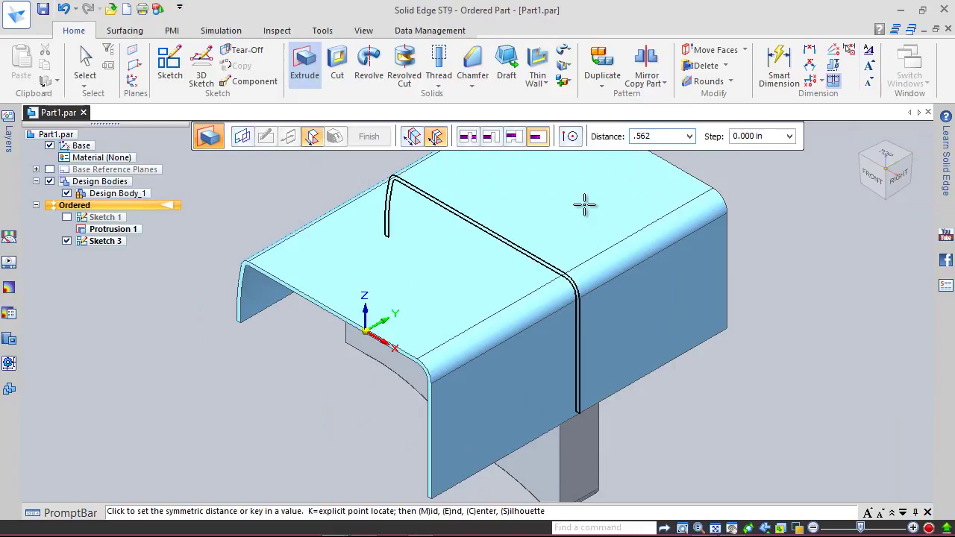
pyautogui.press('Return')
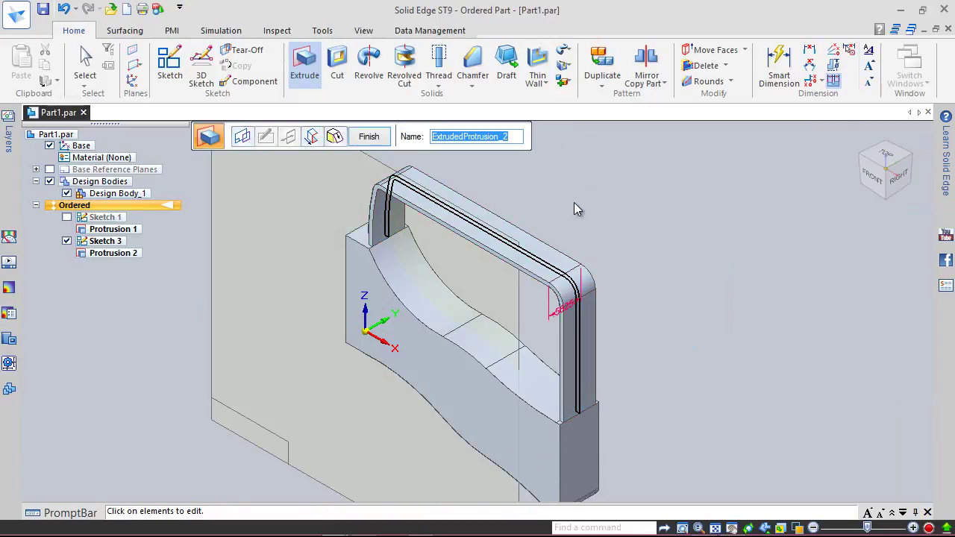
pyautogui.click(369, 137)
pyautogui.click(363, 141)
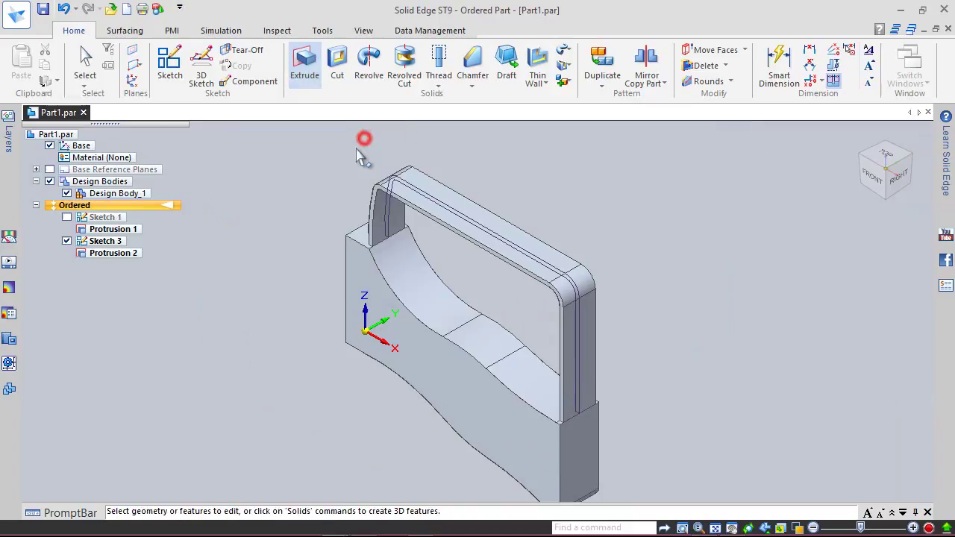
# Hide the frame outline sketch, Sketch 3, and save the part
pyautogui.click(67, 241)
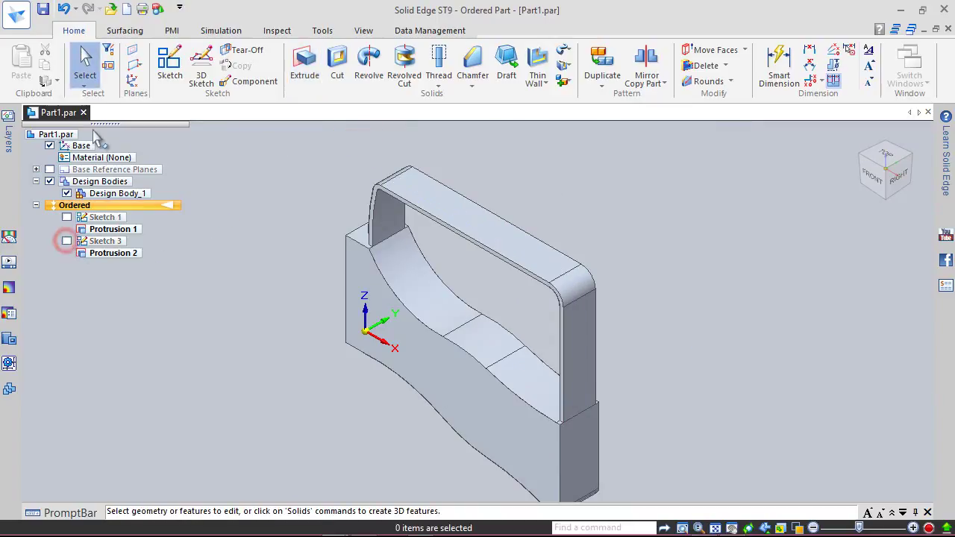
pyautogui.click(43, 9)
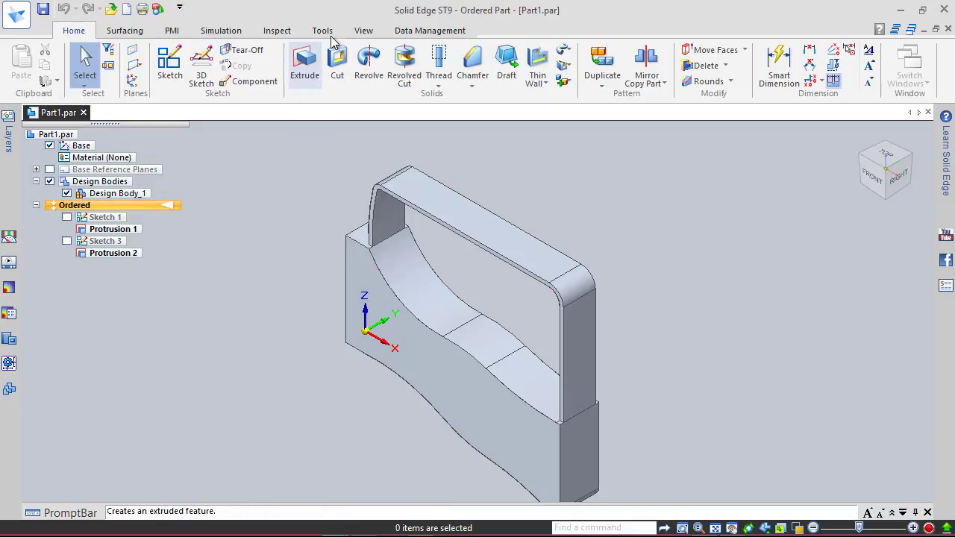
# Paint the whole part with the Khaki style using Part Painter, with the selection type set to Any
pyautogui.click(361, 30)
pyautogui.click(504, 81)
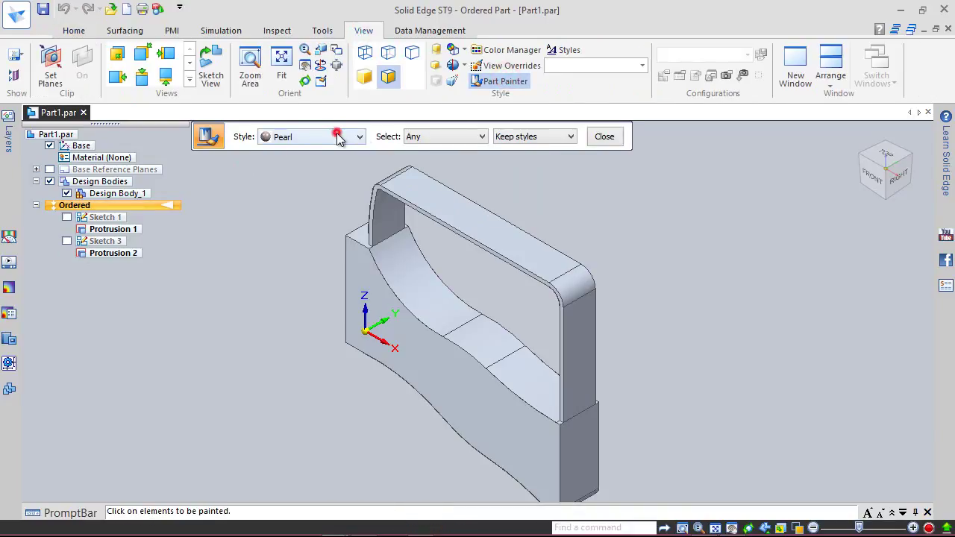
pyautogui.click(337, 138)
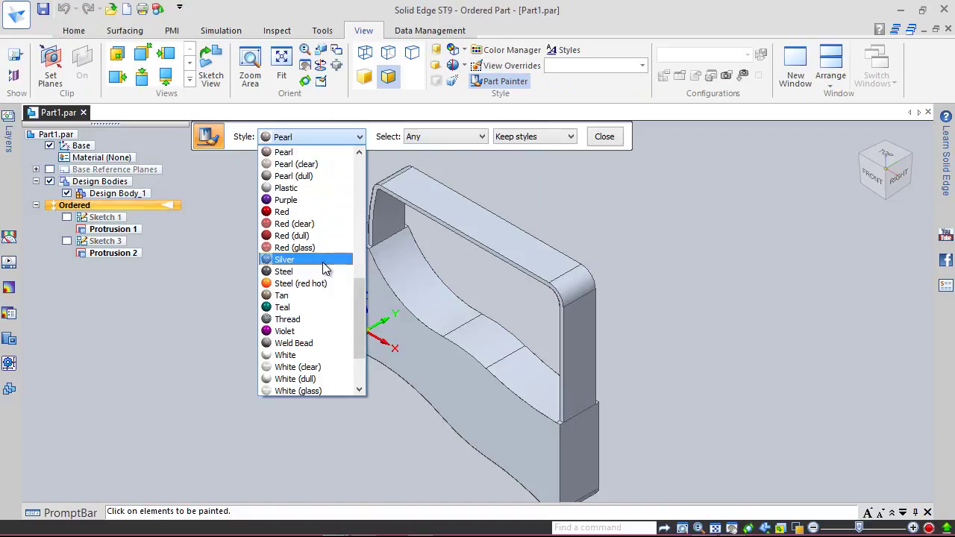
pyautogui.scroll(1, 325, 269)
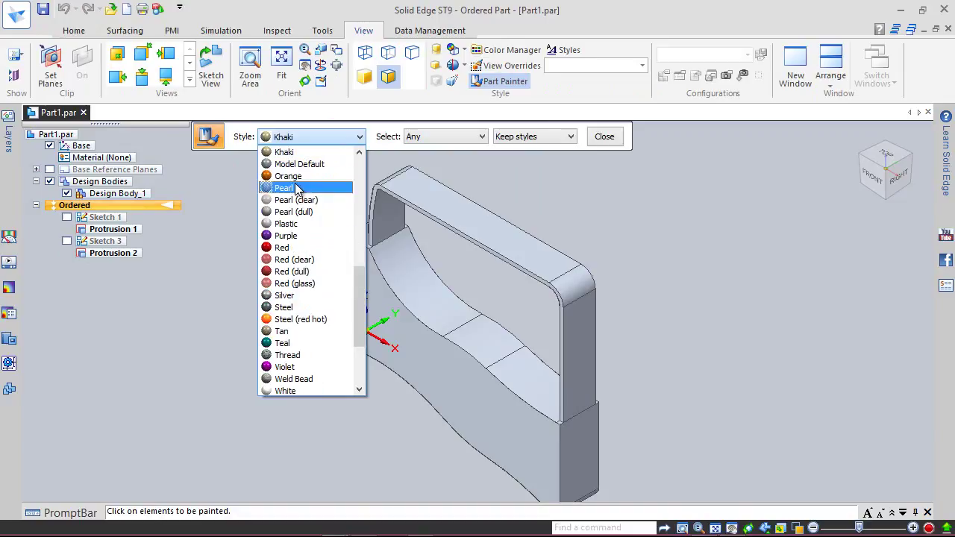
pyautogui.click(285, 153)
pyautogui.click(363, 279)
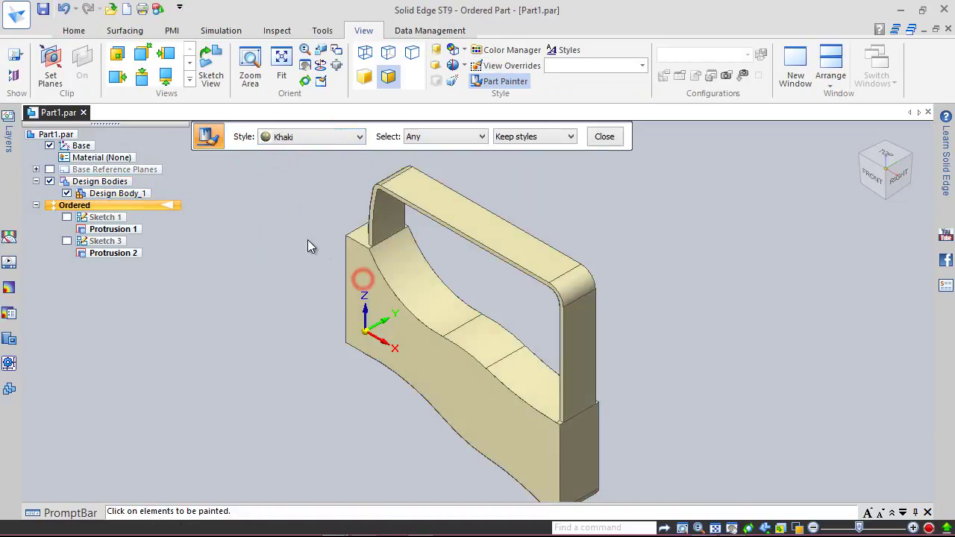
pyautogui.click(605, 139)
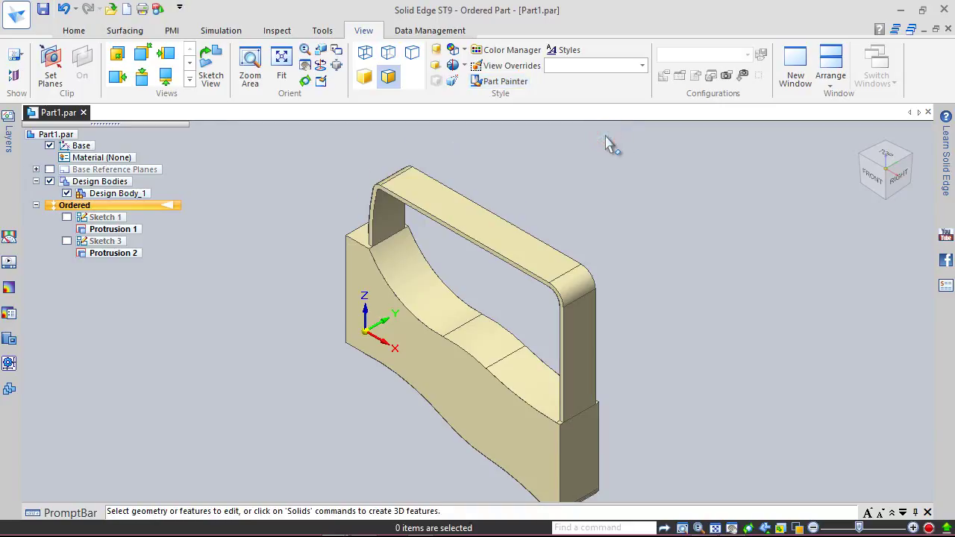
# Save the painted part, fit it in view and close the part document
pyautogui.click(73, 30)
pyautogui.click(43, 9)
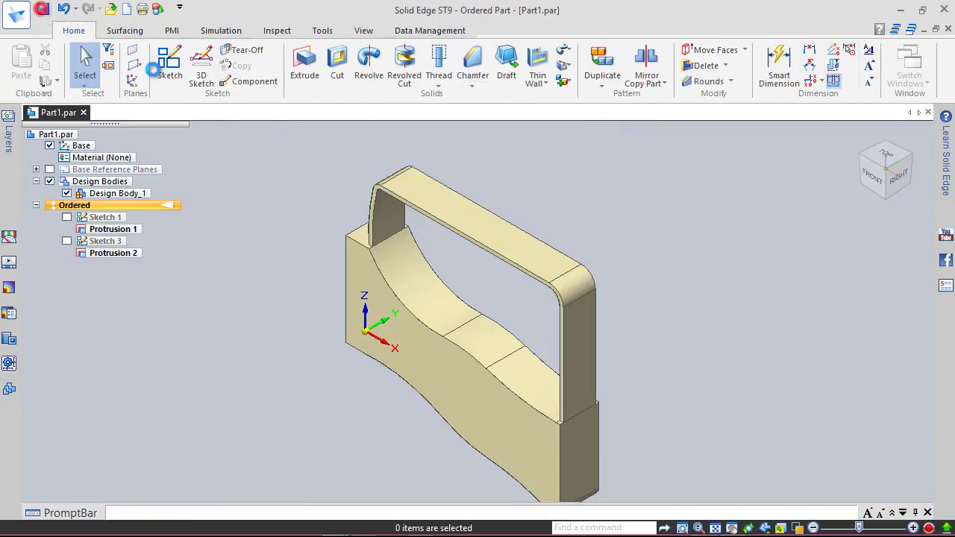
pyautogui.click(715, 528)
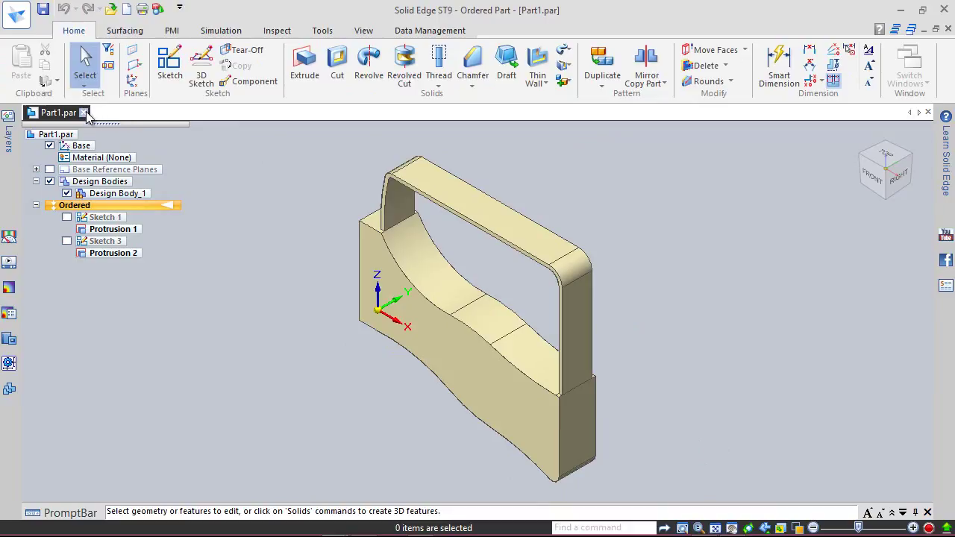
pyautogui.click(83, 112)
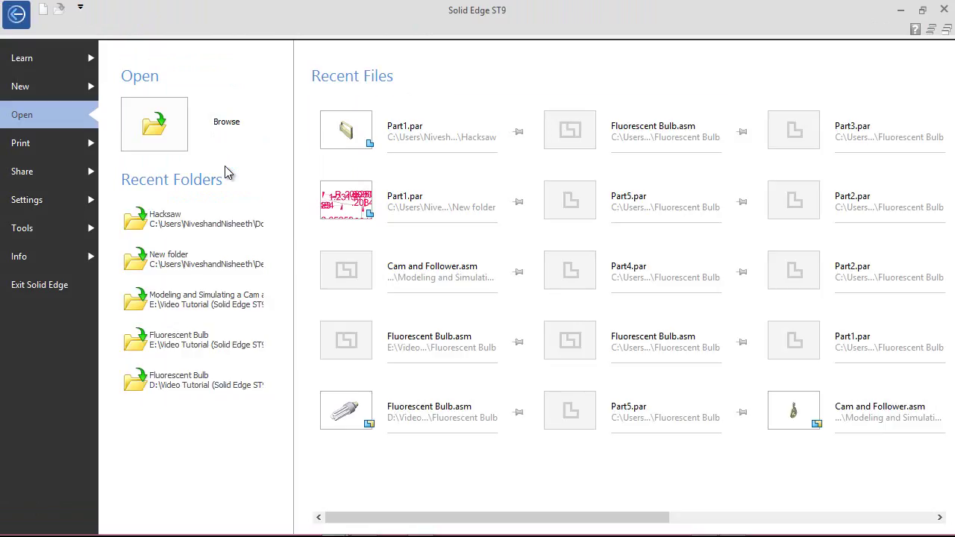
# Create a new assembly document from the ANSI Inch assembly template
pyautogui.click(79, 87)
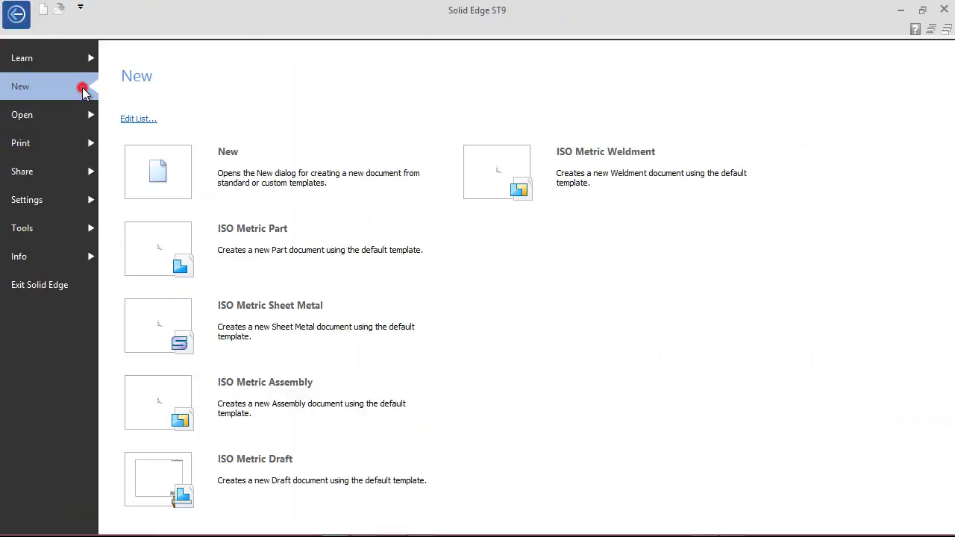
pyautogui.click(270, 180)
pyautogui.click(236, 170)
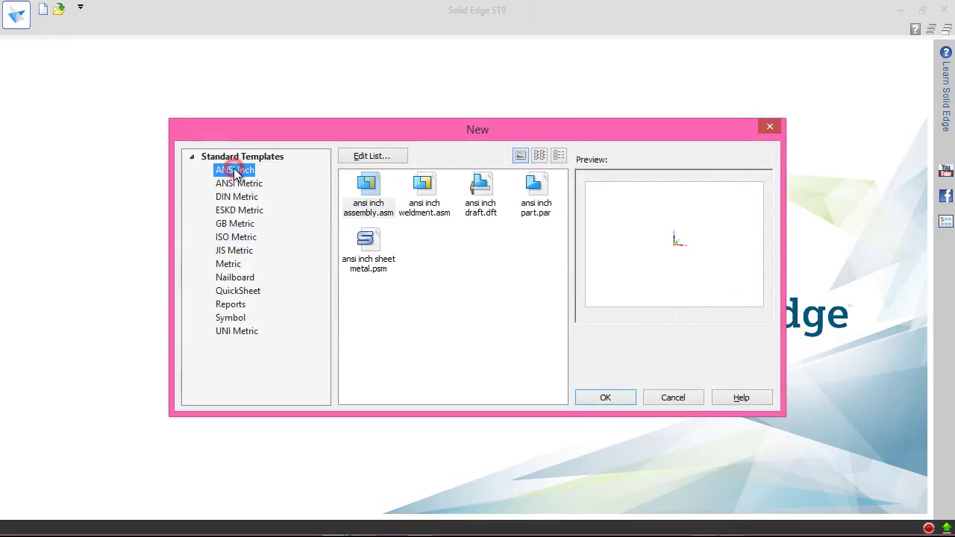
pyautogui.click(367, 191)
pyautogui.click(615, 396)
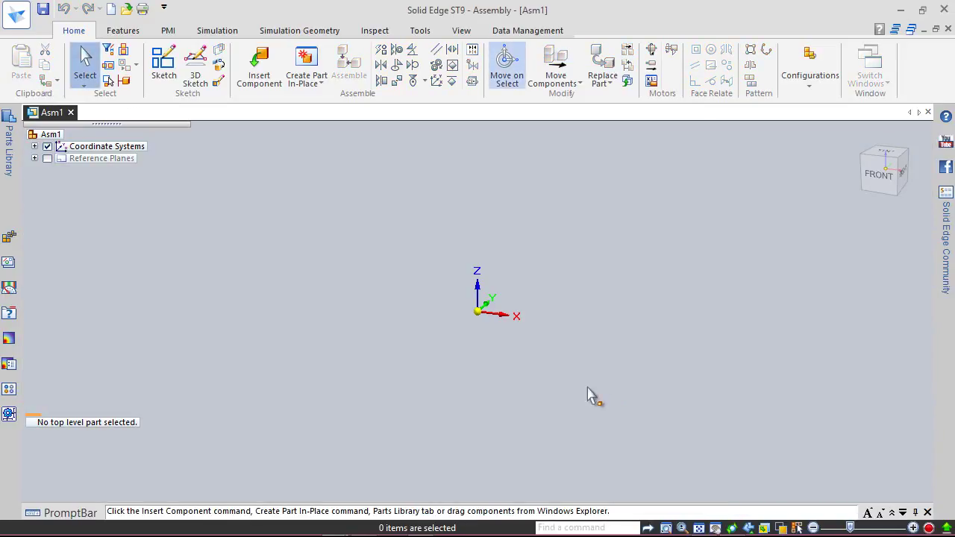
# Insert Part1 from the Hacksaw folder inside Solid Edge into the assembly as its first component
pyautogui.click(261, 67)
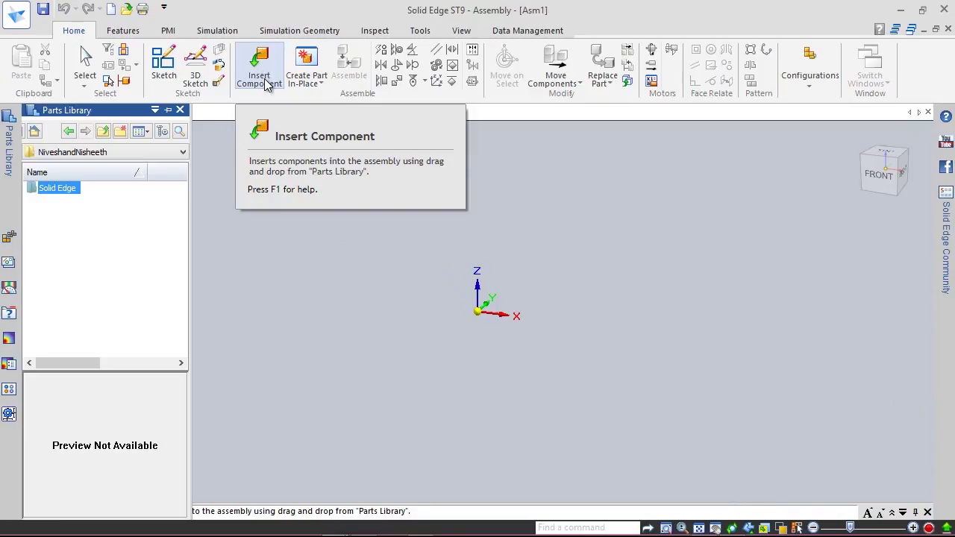
pyautogui.doubleClick(65, 191)
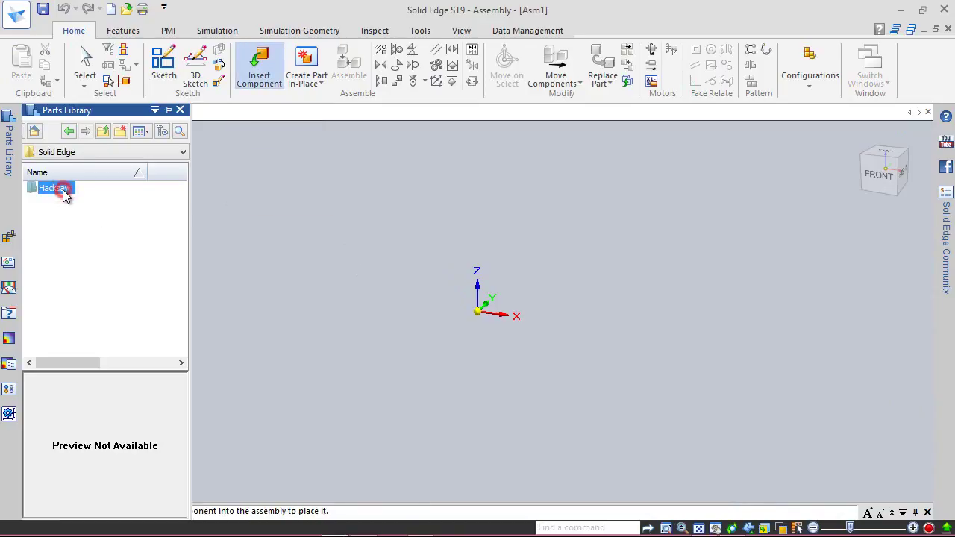
pyautogui.doubleClick(47, 190)
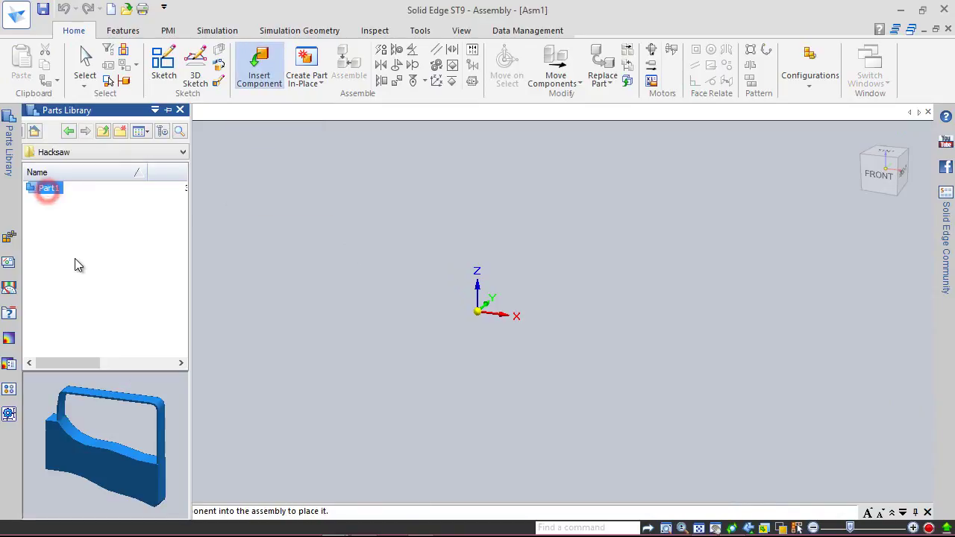
pyautogui.moveTo(42, 188); pyautogui.dragTo(380, 306)
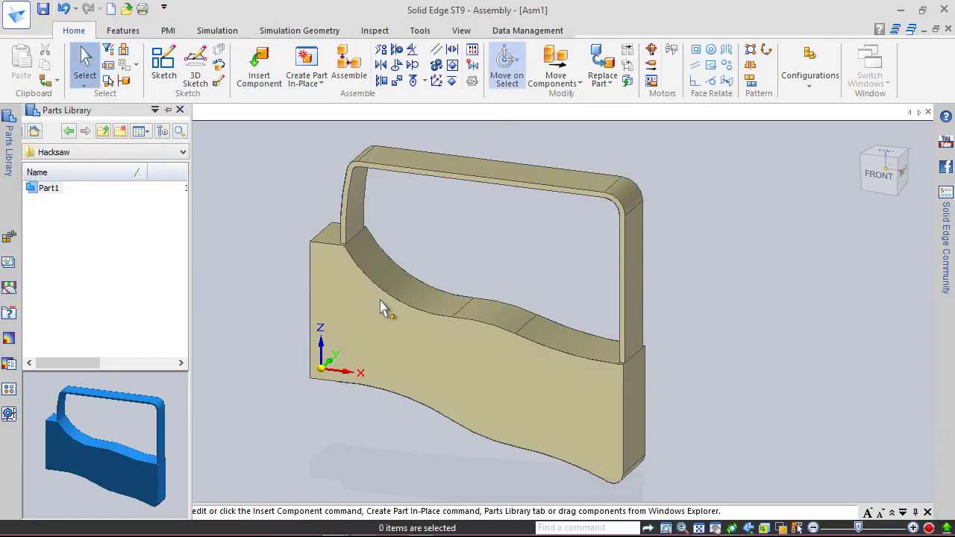
# Override the view's lighting by setting the angle of the lights to 85
pyautogui.click(461, 30)
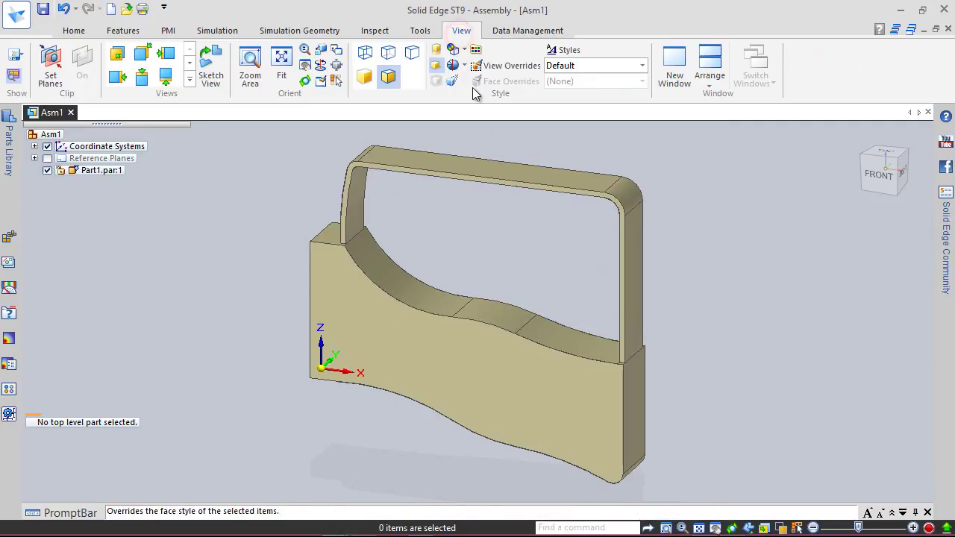
pyautogui.click(437, 67)
pyautogui.click(497, 67)
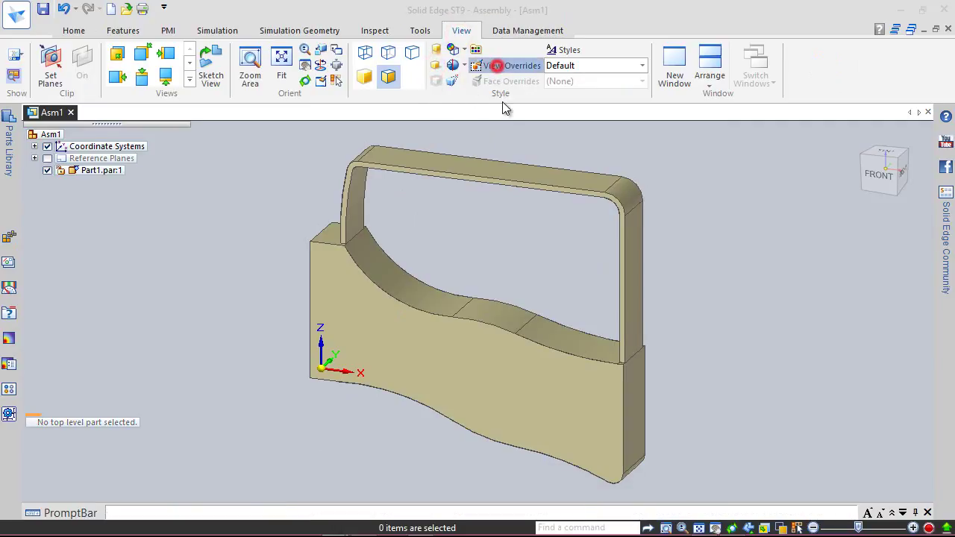
pyautogui.click(316, 172)
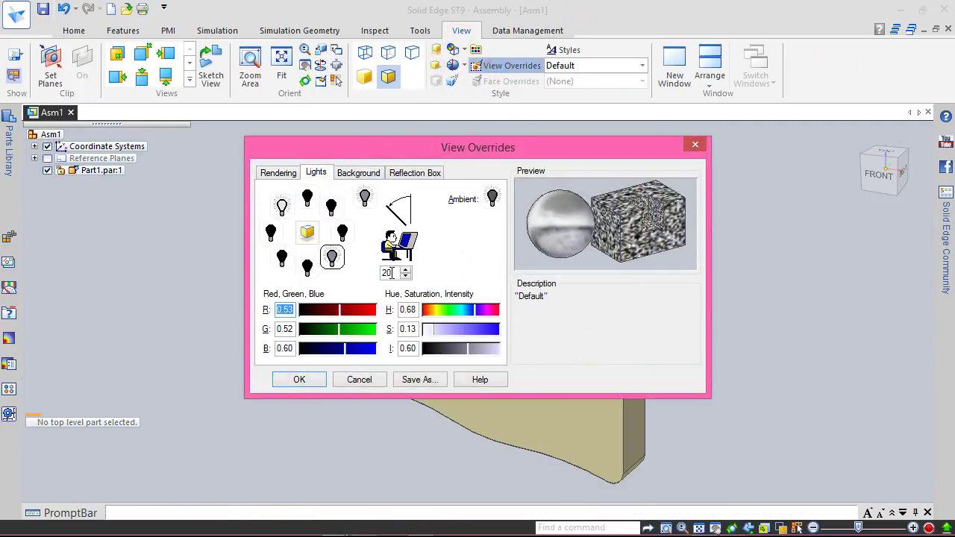
pyautogui.write('85')
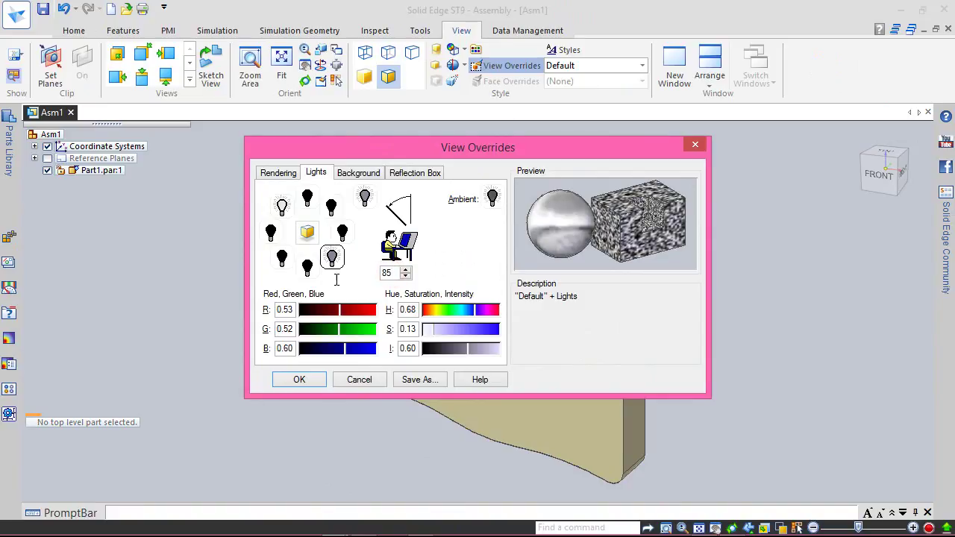
pyautogui.click(299, 380)
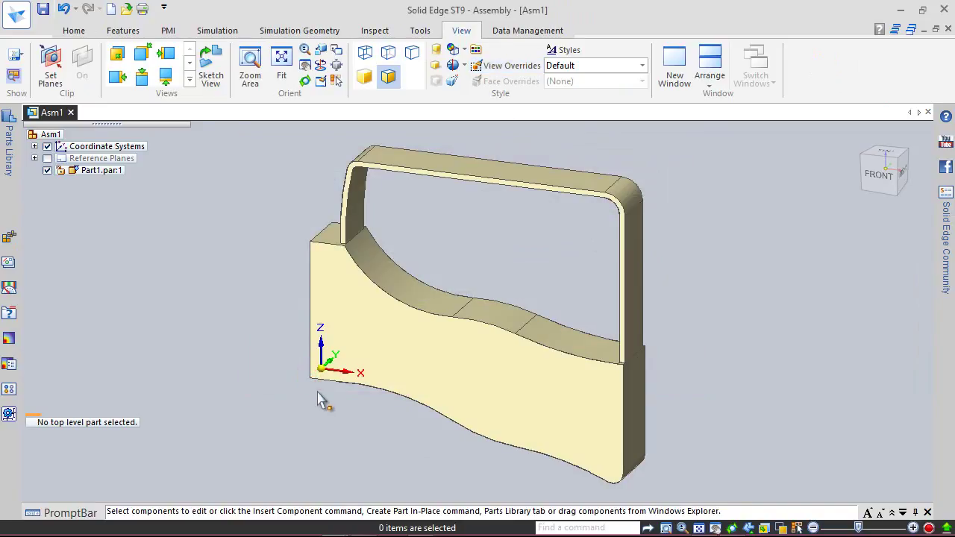
# Set the arc smoothness to 10 in the Solid Edge view options and view the assembly from the front
pyautogui.click(16, 13)
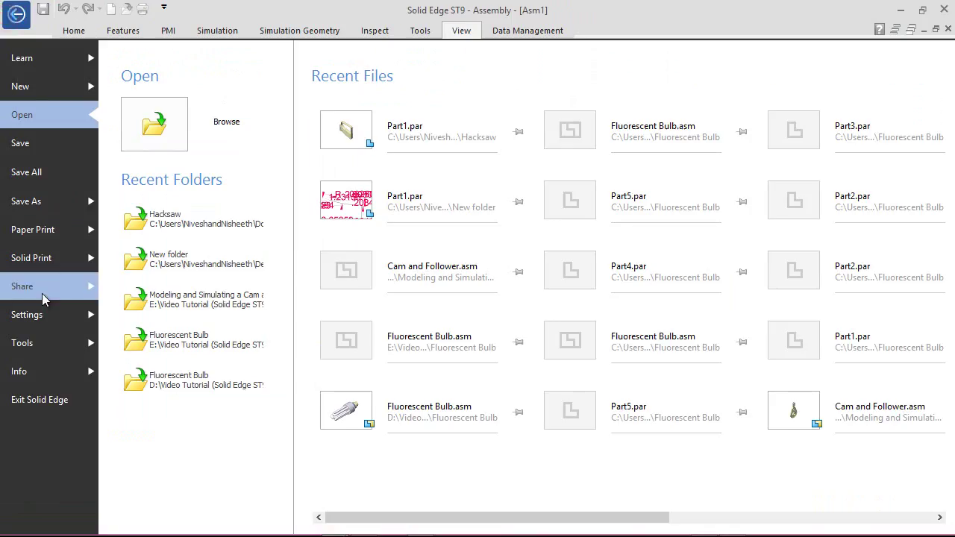
pyautogui.click(56, 313)
pyautogui.click(234, 113)
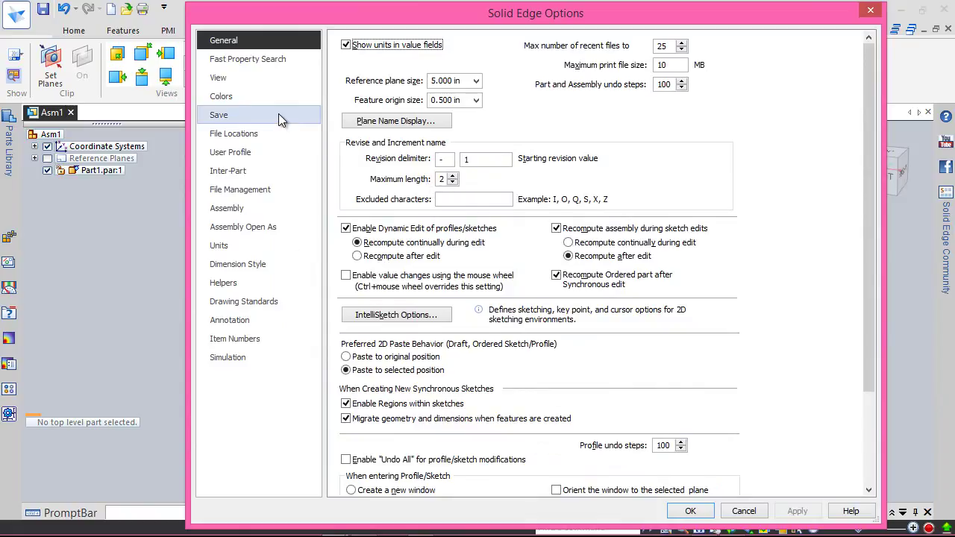
pyautogui.click(256, 77)
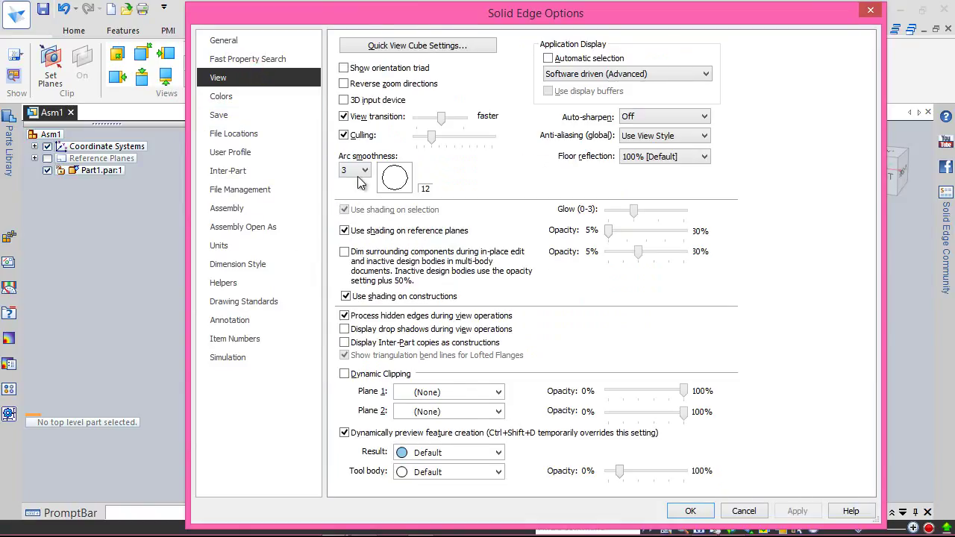
pyautogui.click(354, 170)
pyautogui.click(350, 271)
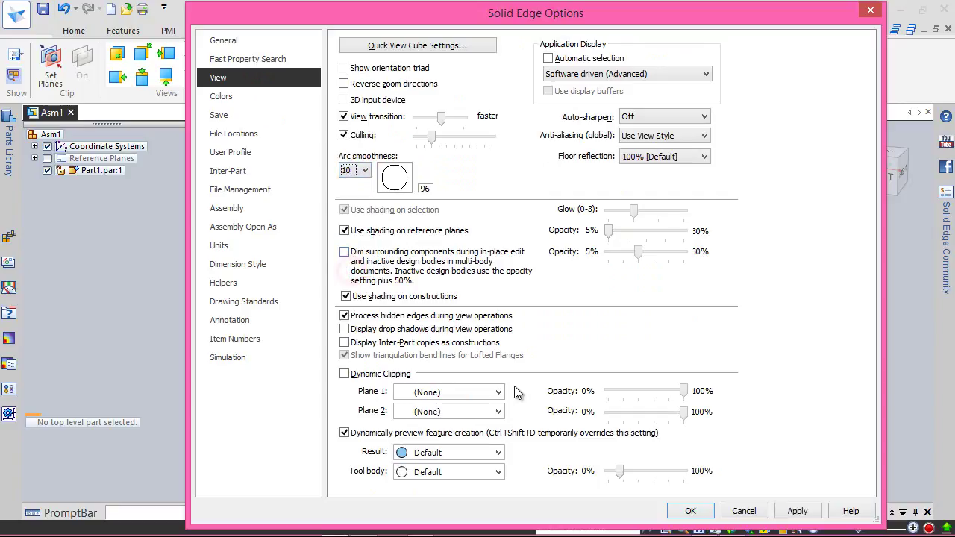
pyautogui.click(691, 512)
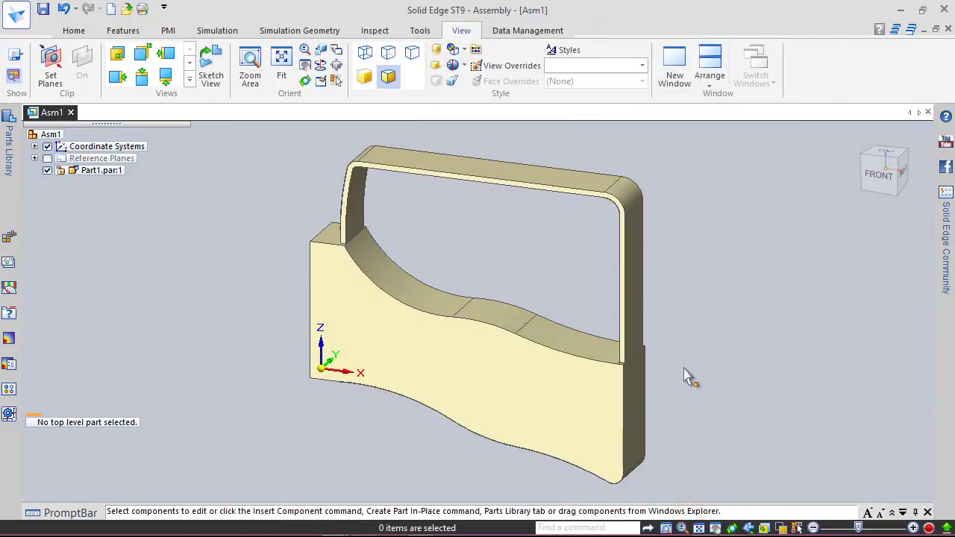
pyautogui.click(884, 170)
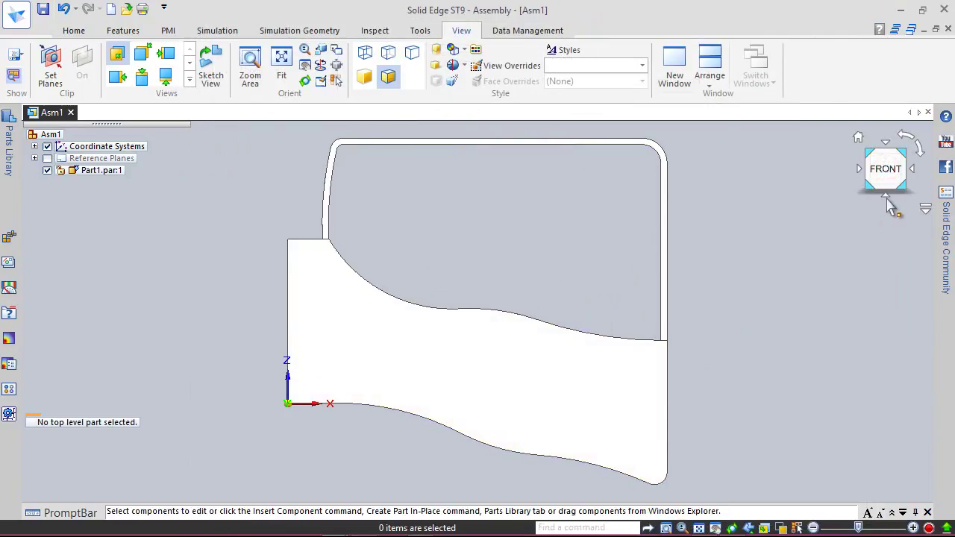
# Save the new assembly in the Hacksaw folder under the file name Hacksaw
pyautogui.click(884, 195)
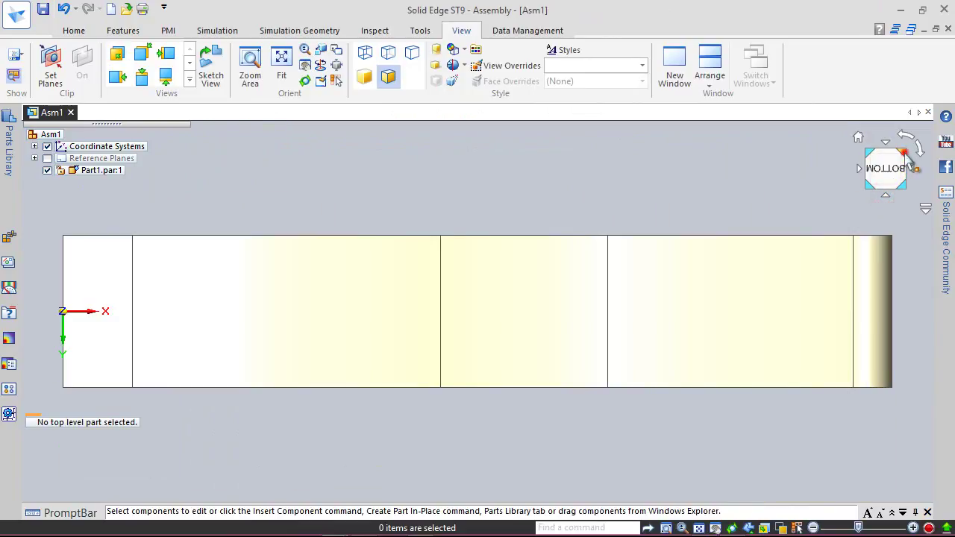
pyautogui.click(908, 152)
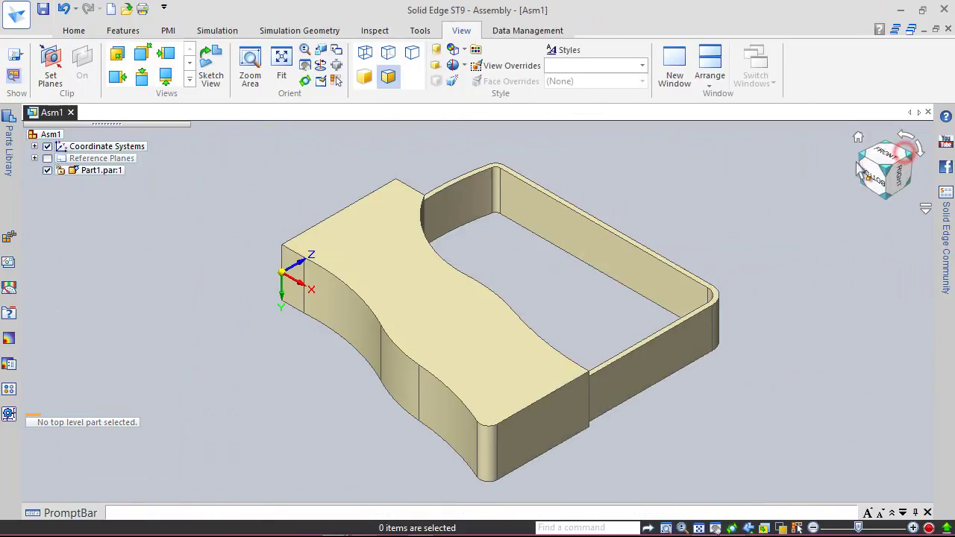
pyautogui.click(75, 31)
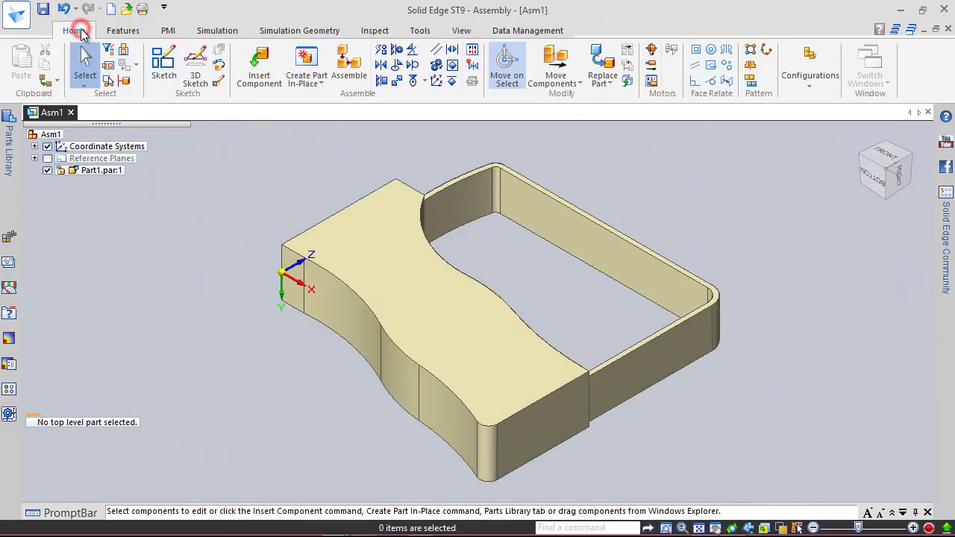
pyautogui.click(43, 9)
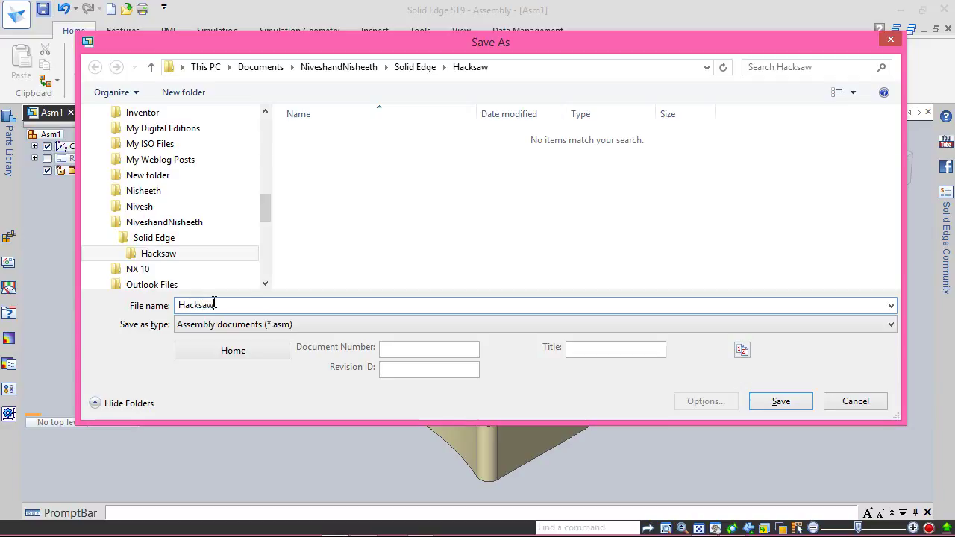
pyautogui.click(781, 403)
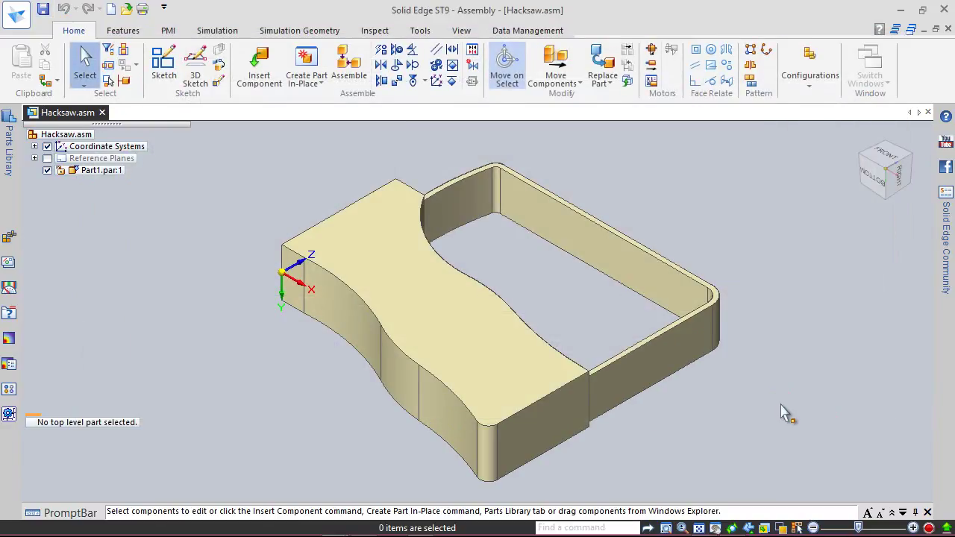
pyautogui.click(727, 392)
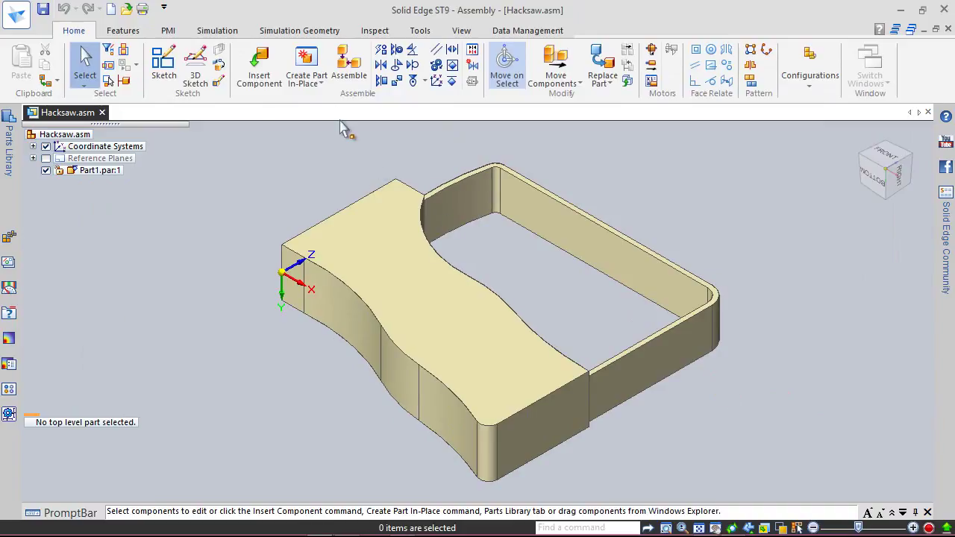
# Set up an in-place part, grounded and coincident with the assembly origin, using the ansi inch part.par template
pyautogui.click(305, 66)
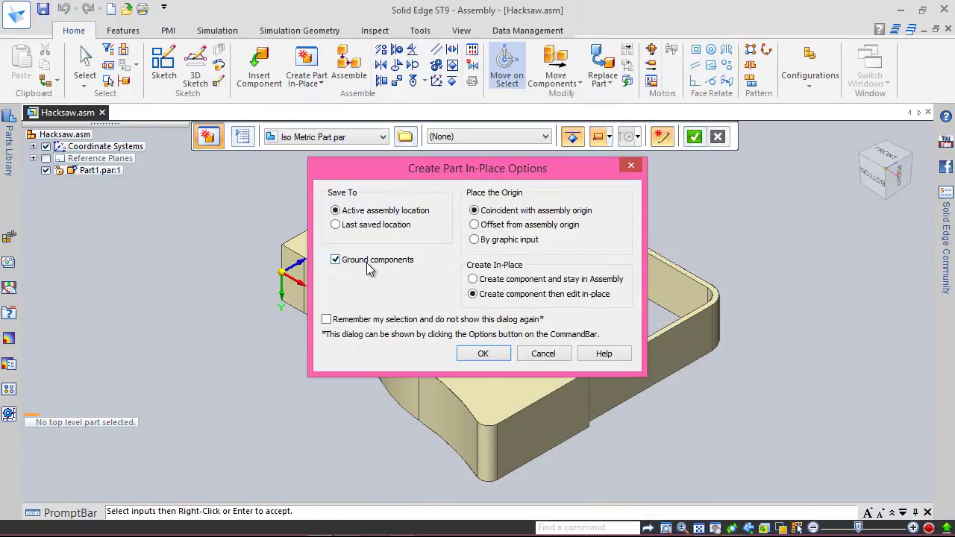
pyautogui.click(496, 356)
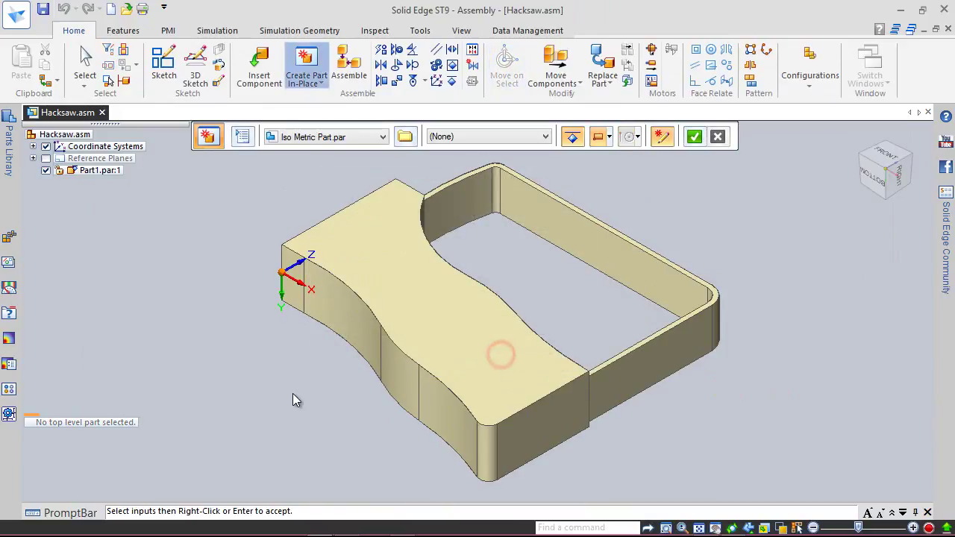
pyautogui.click(406, 137)
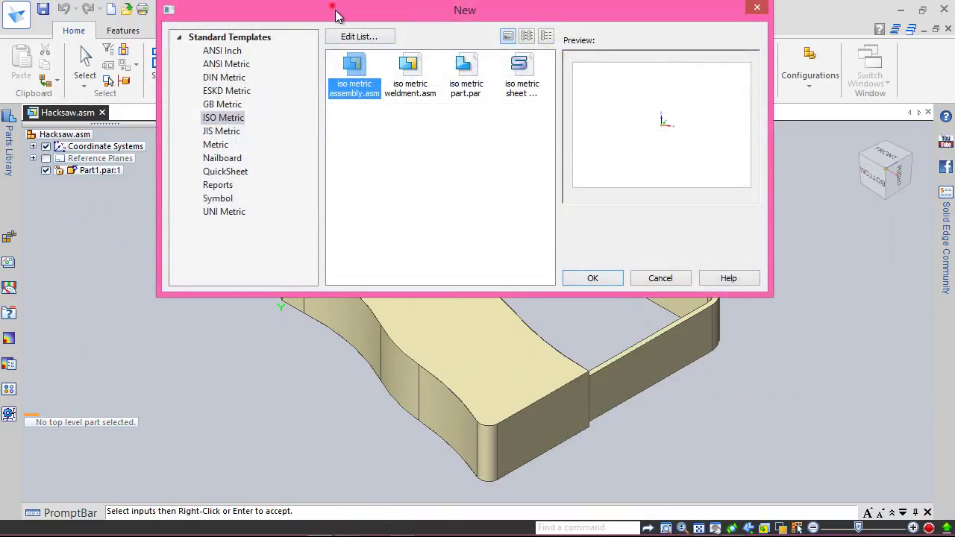
pyautogui.moveTo(333, 6); pyautogui.dragTo(437, 158)
pyautogui.click(340, 204)
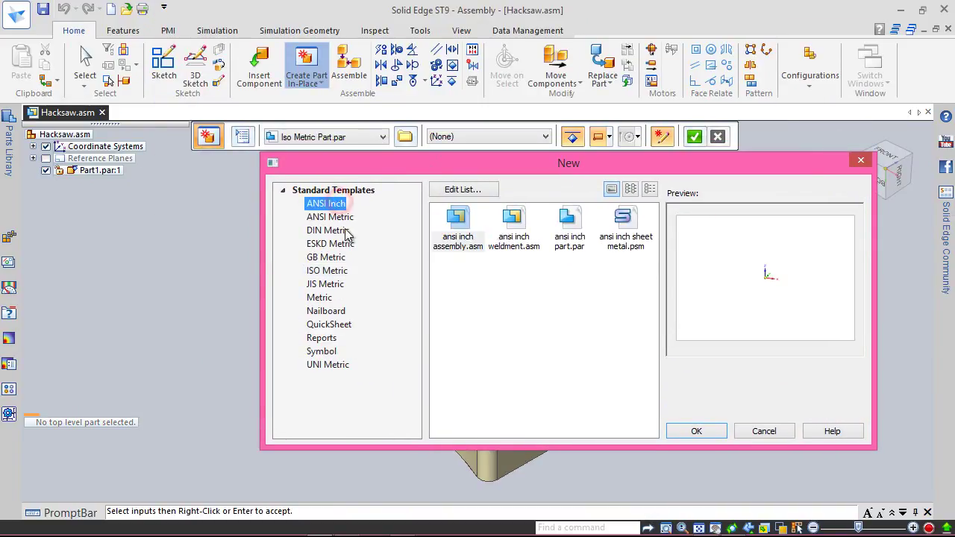
pyautogui.click(564, 228)
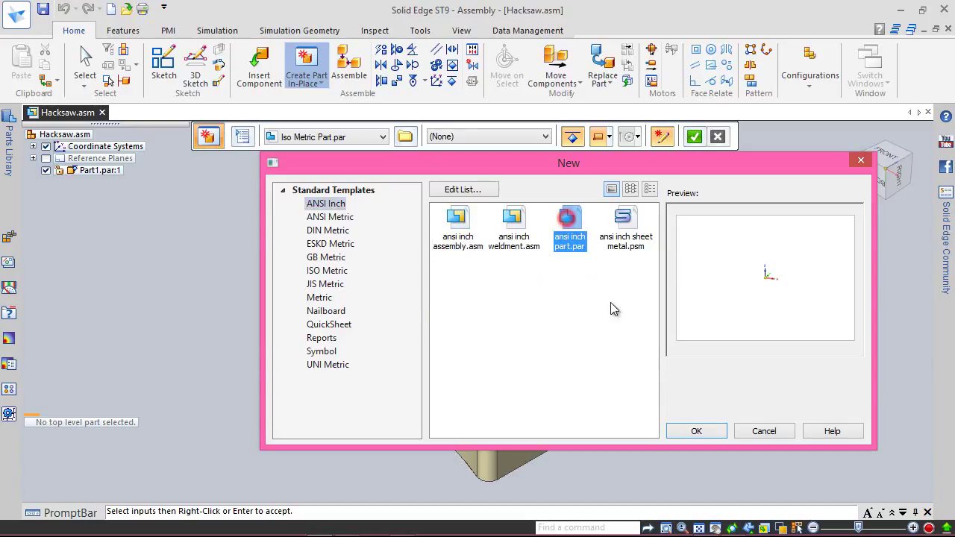
pyautogui.click(694, 431)
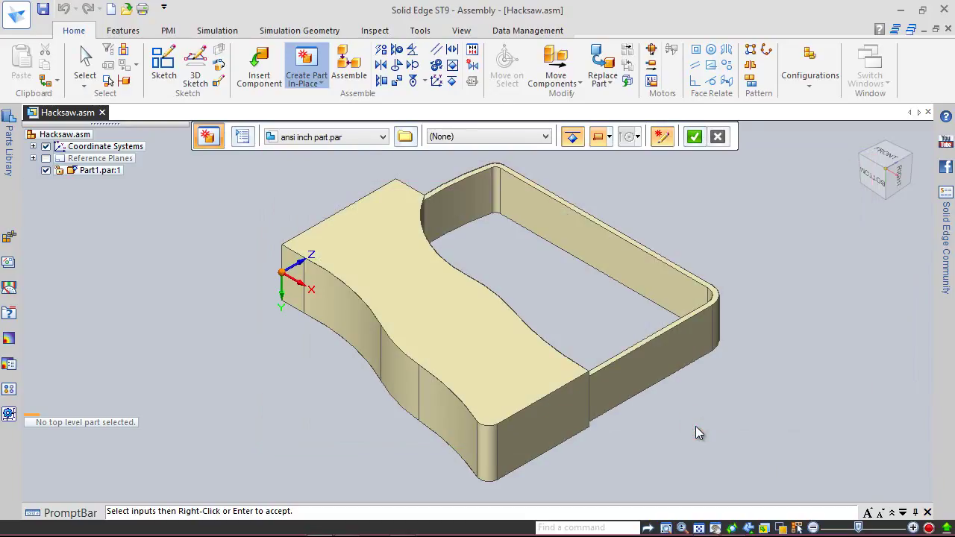
# Save the in-place part as Part2 in the Hacksaw folder and open it for editing within the assembly
pyautogui.click(694, 137)
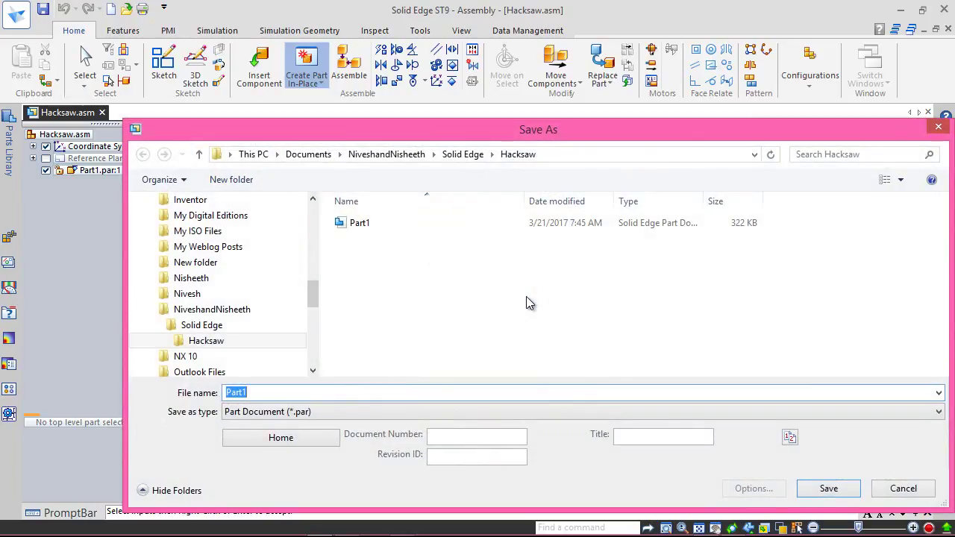
pyautogui.click(261, 391)
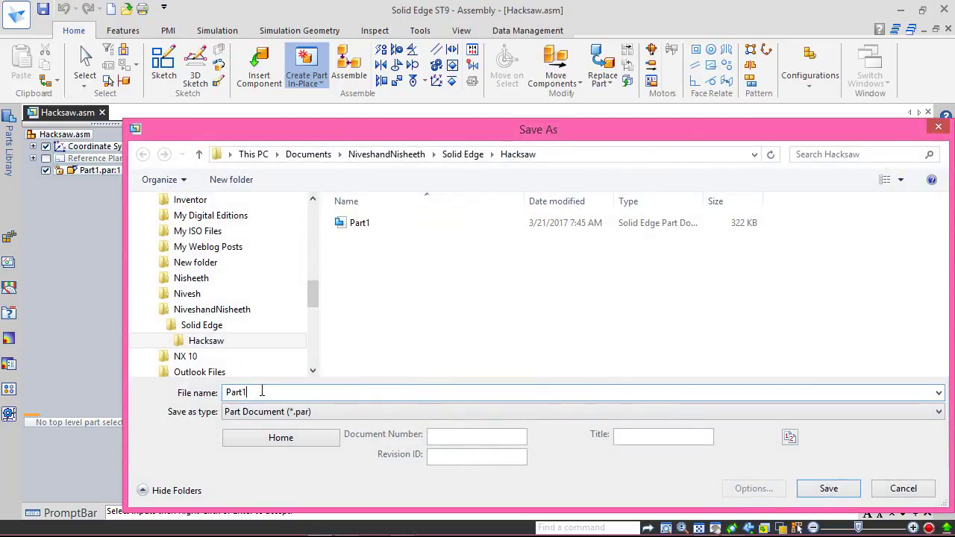
pyautogui.press('BackSpace')
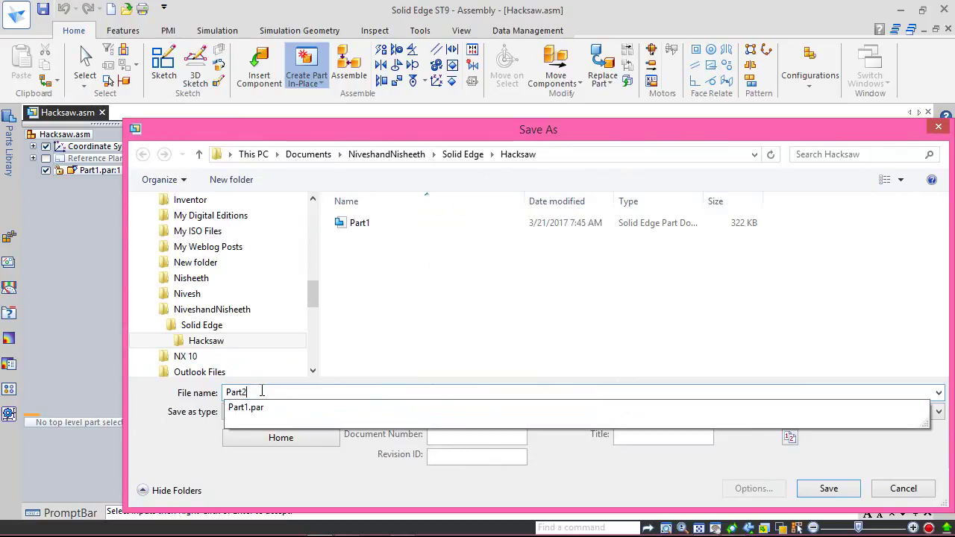
pyautogui.write('2')
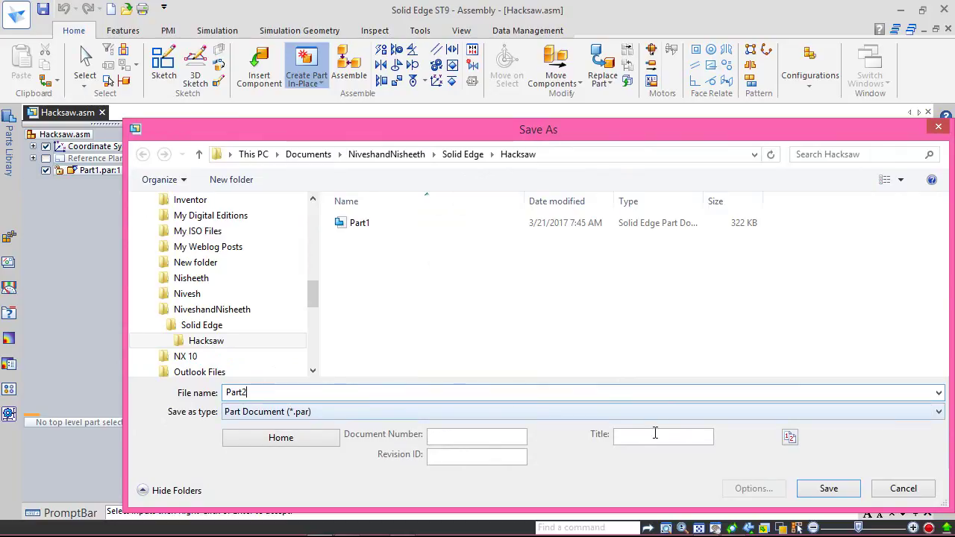
pyautogui.click(831, 489)
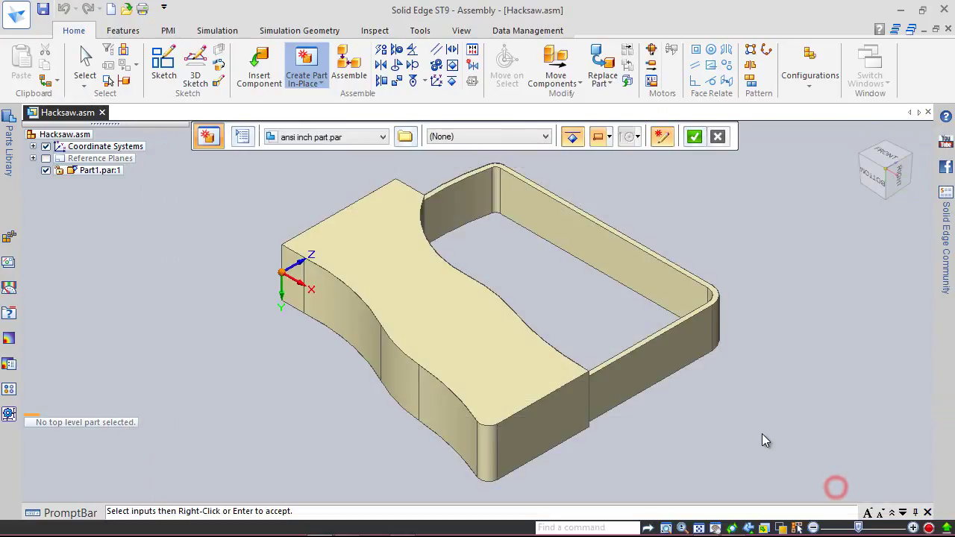
pyautogui.rightClick(762, 439)
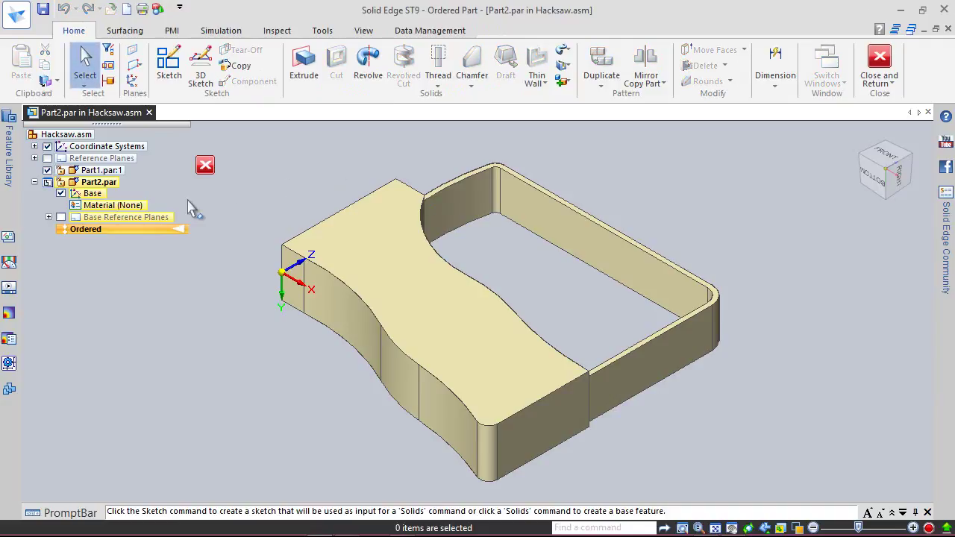
# Expand Part2's base reference planes and show only the Top (xy) plane
pyautogui.click(49, 218)
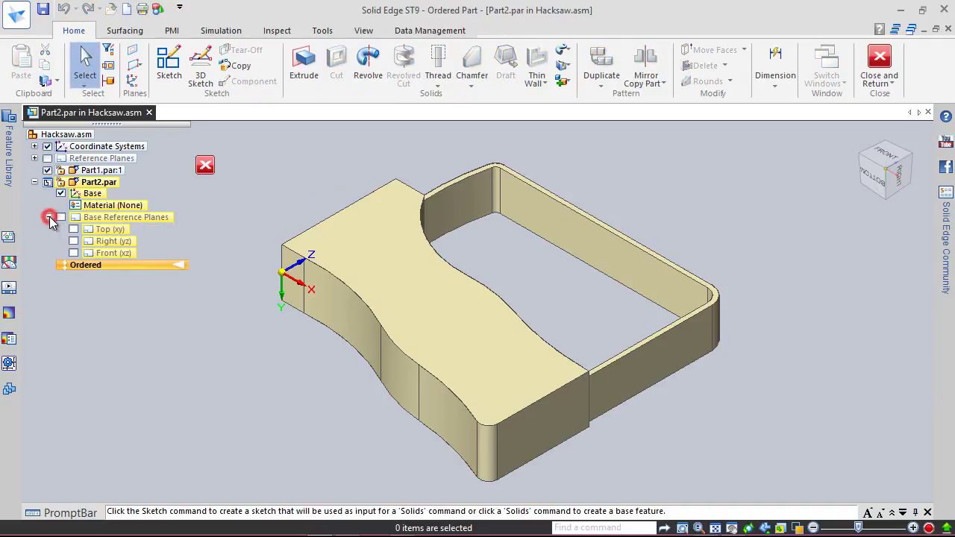
pyautogui.click(72, 253)
pyautogui.click(72, 254)
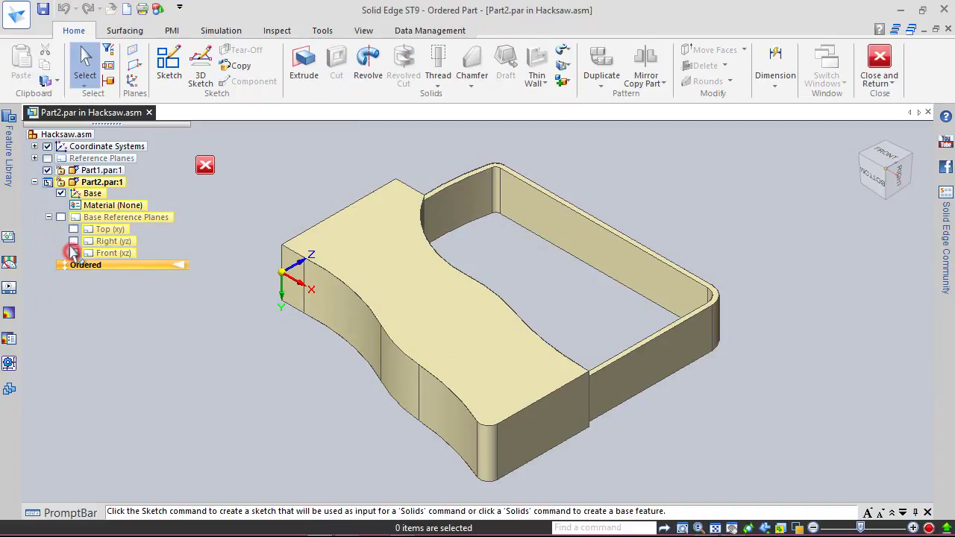
pyautogui.click(74, 241)
pyautogui.click(74, 241)
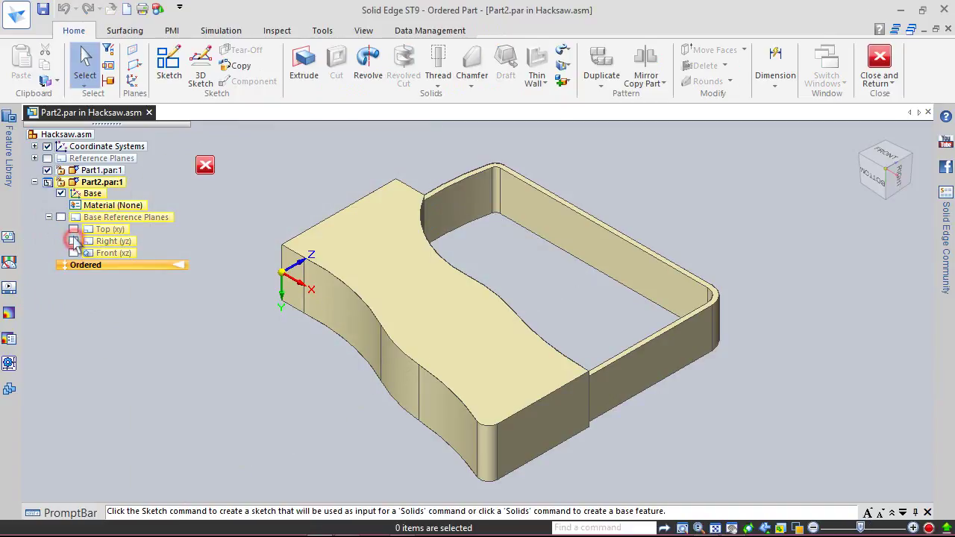
pyautogui.click(73, 229)
pyautogui.moveTo(325, 407)
pyautogui.mouseDown(button='middle')
pyautogui.moveTo(277, 380)
pyautogui.moveTo(209, 379)
pyautogui.moveTo(296, 395)
pyautogui.mouseUp(button='middle')
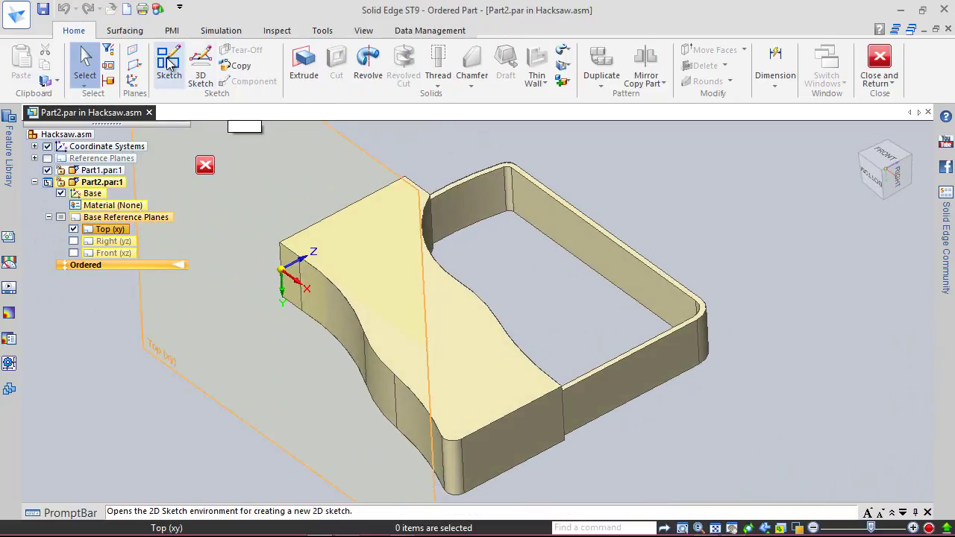
# Start a sketch in Part2 on the Top (xy) reference plane and view it from the bottom
pyautogui.click(169, 64)
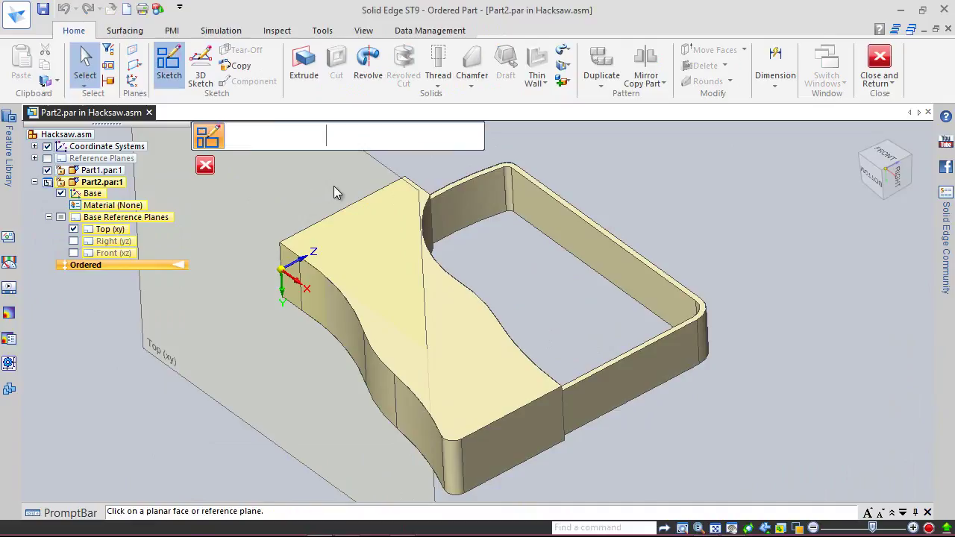
pyautogui.click(378, 162)
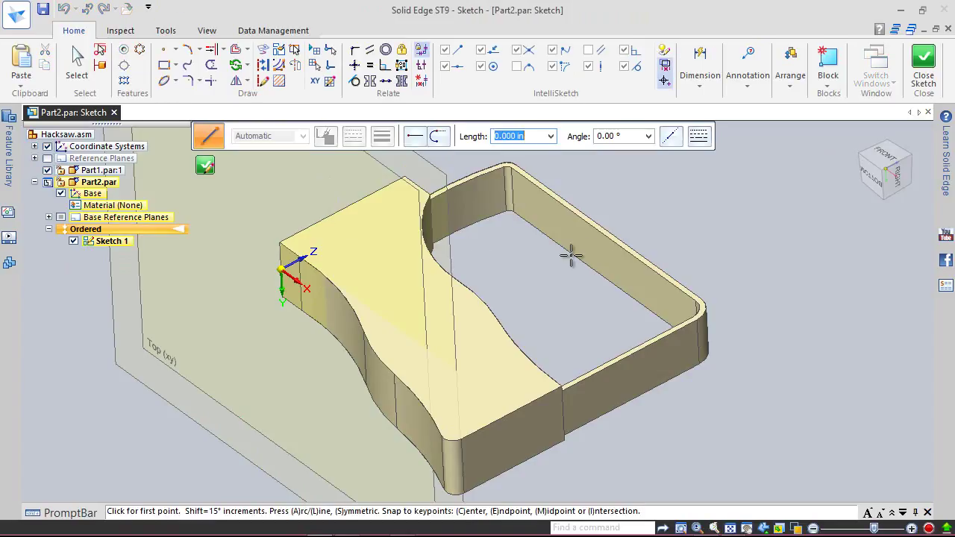
pyautogui.click(875, 175)
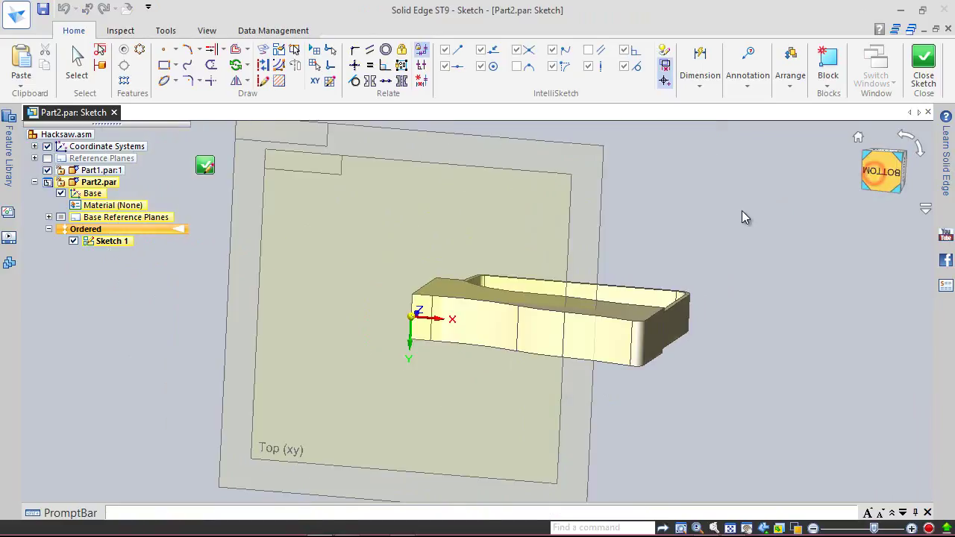
pyautogui.scroll(3, 483, 308)
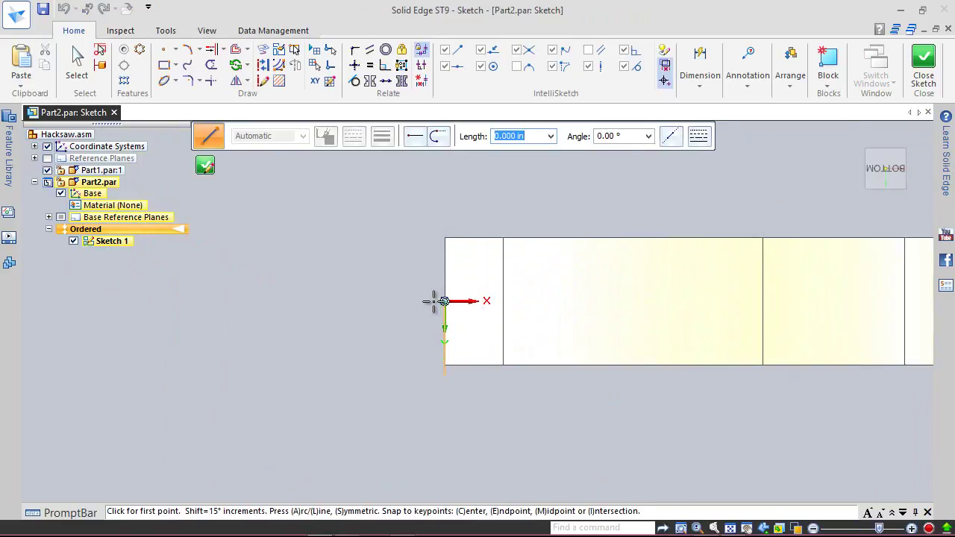
pyautogui.click(434, 276)
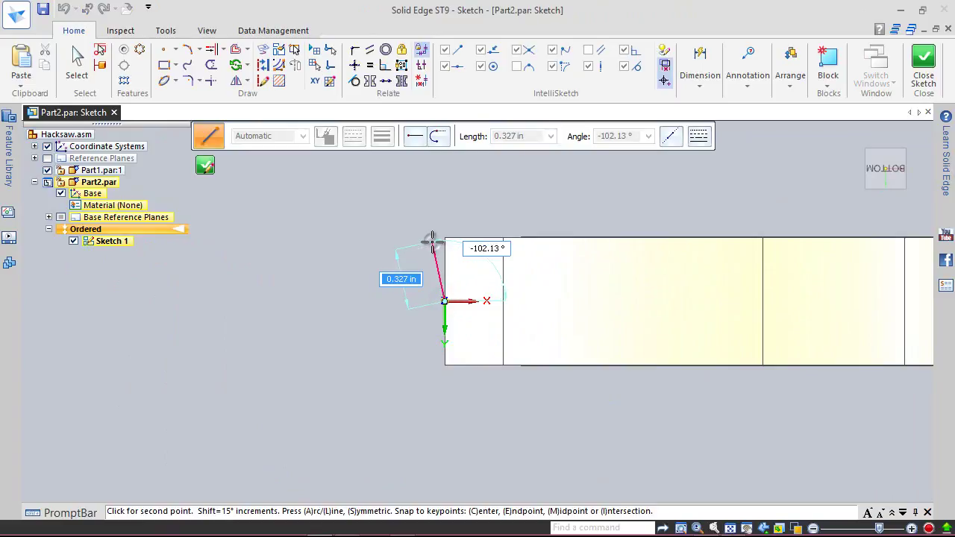
pyautogui.rightClick(432, 243)
pyautogui.click(405, 208)
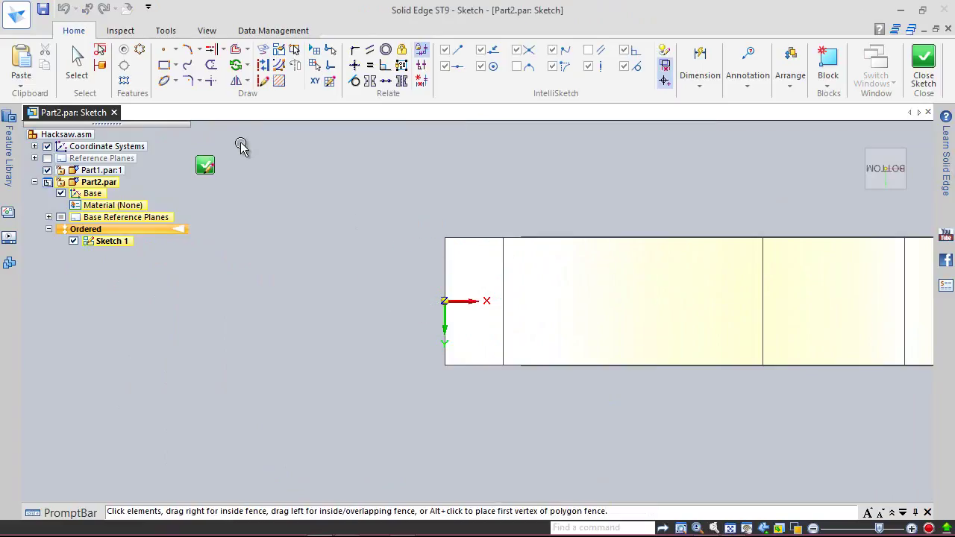
# Sketch a circle of about 0.991 in diameter centred on the origin in Part2 and finish the sketch
pyautogui.click(175, 82)
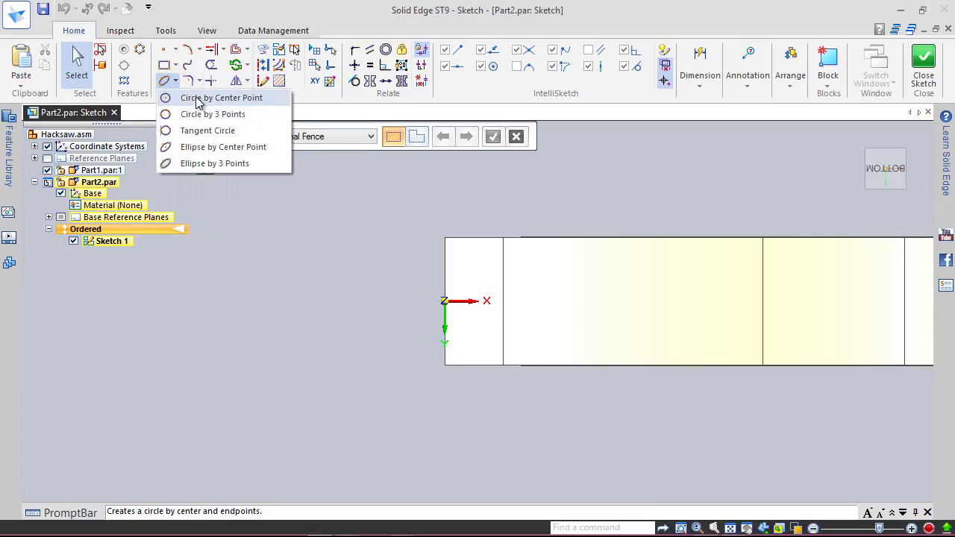
pyautogui.click(198, 97)
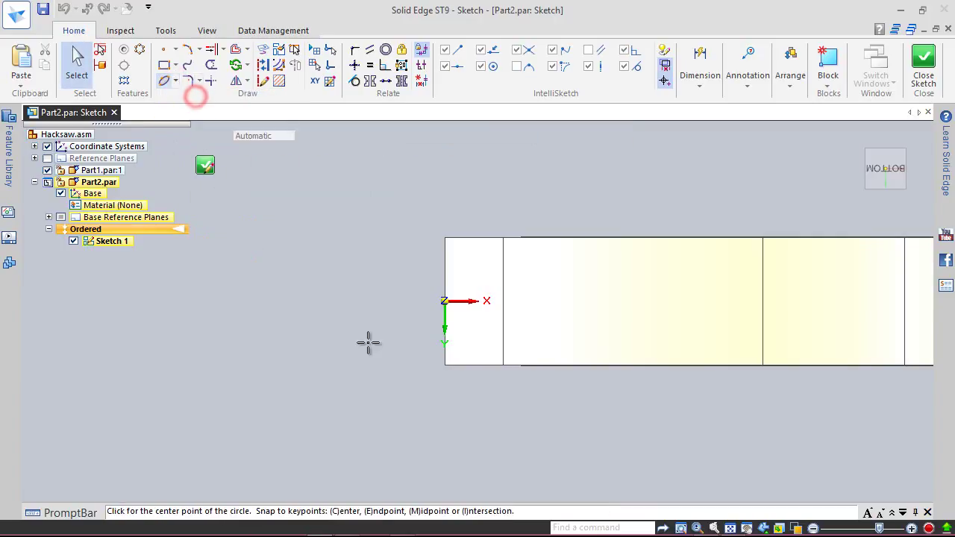
pyautogui.click(445, 301)
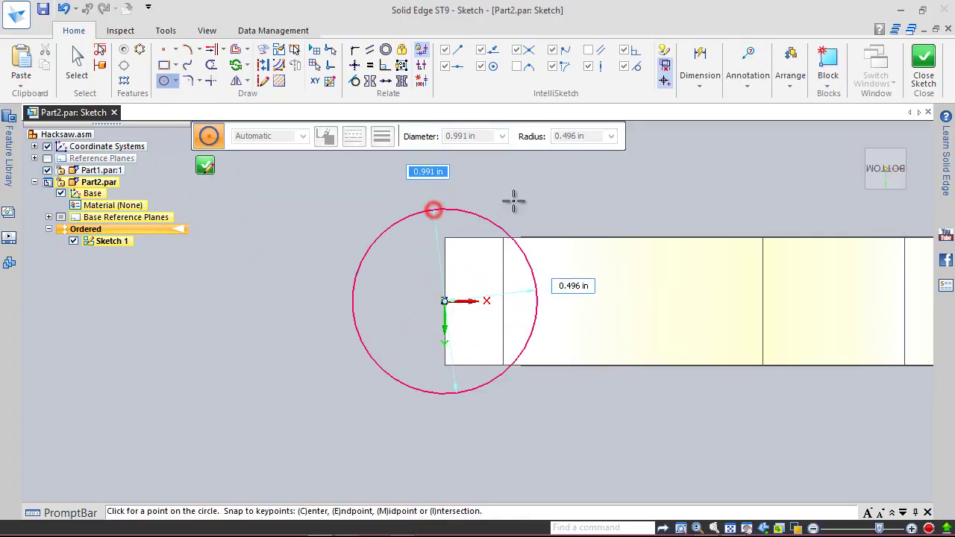
pyautogui.click(466, 208)
pyautogui.rightClick(585, 200)
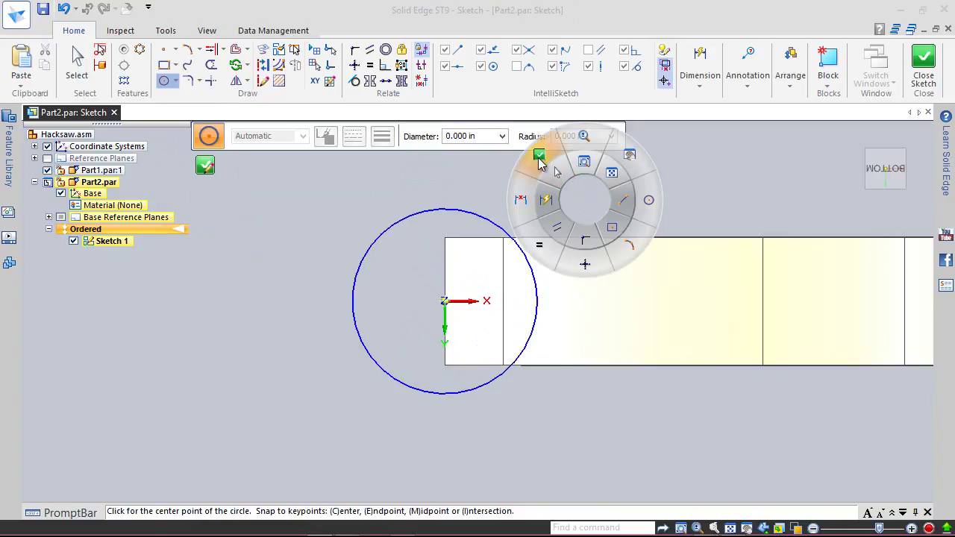
pyautogui.click(538, 155)
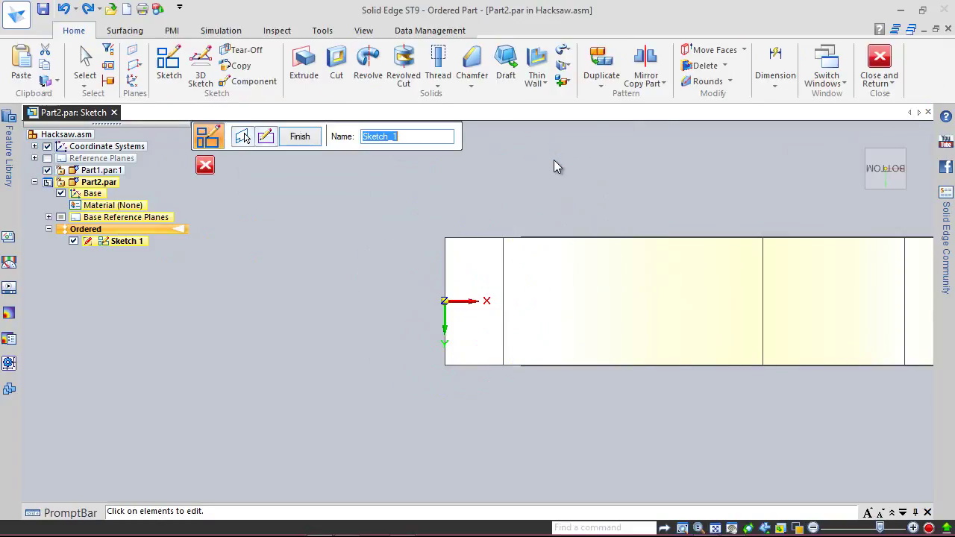
pyautogui.click(315, 140)
pyautogui.click(306, 139)
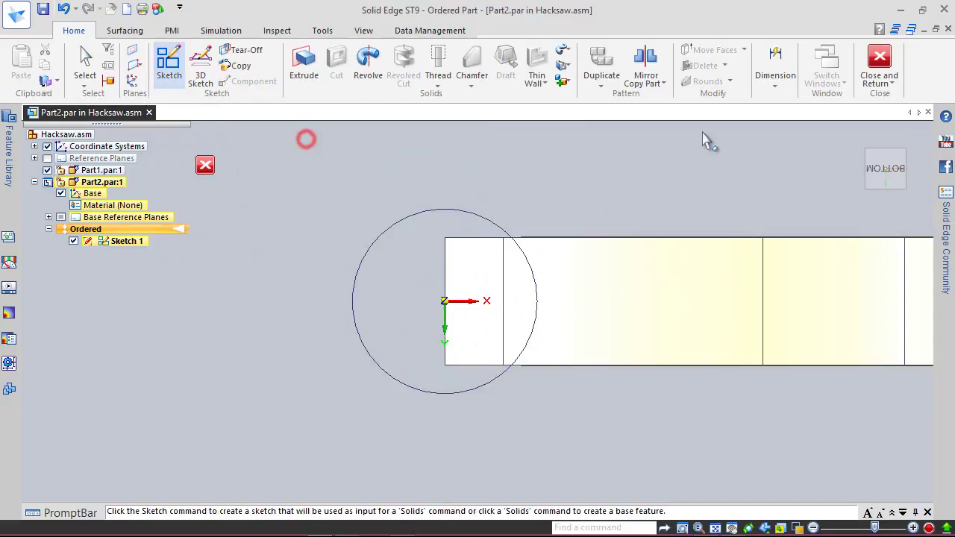
# Return to the Hacksaw assembly and turn on the display of Part1's sketches
pyautogui.click(884, 68)
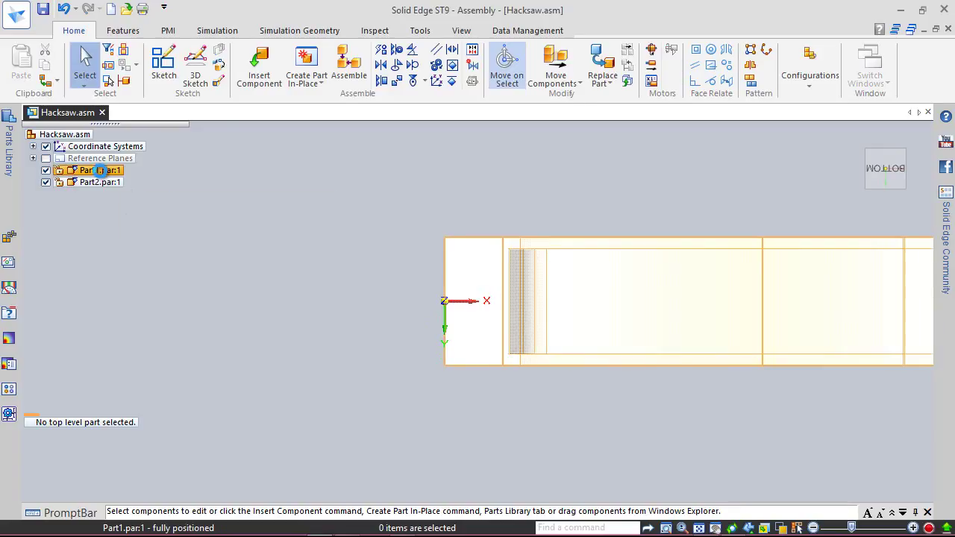
pyautogui.click(100, 171)
pyautogui.rightClick(101, 174)
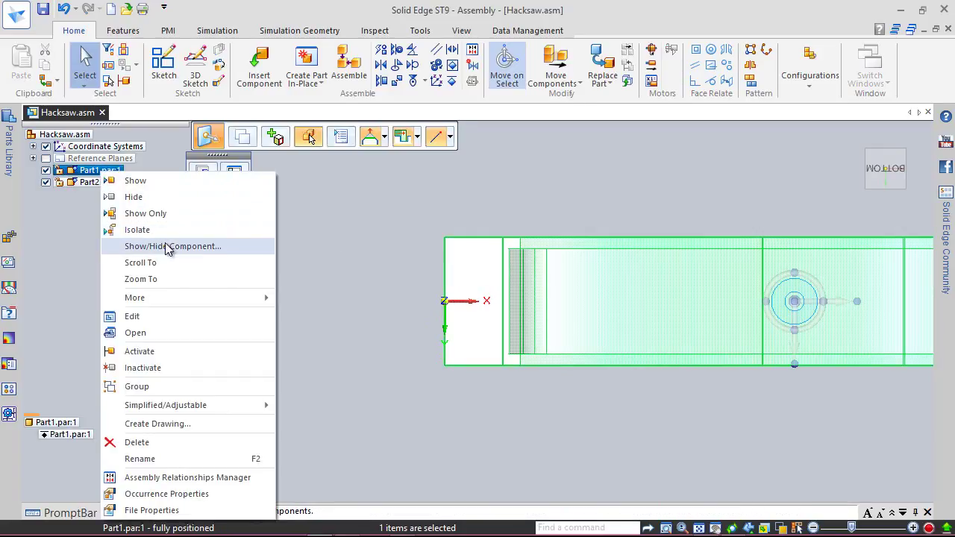
pyautogui.click(166, 246)
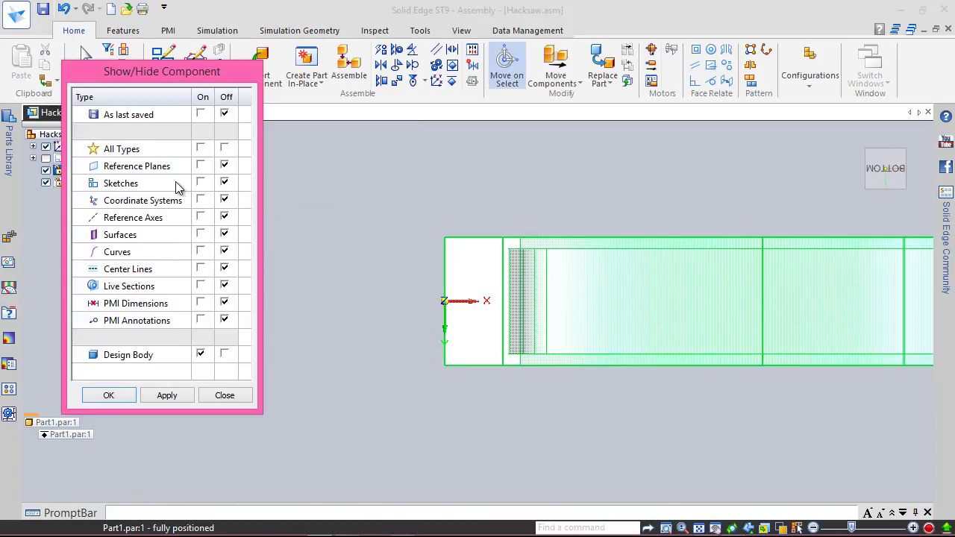
pyautogui.click(200, 183)
pyautogui.click(132, 396)
pyautogui.click(400, 293)
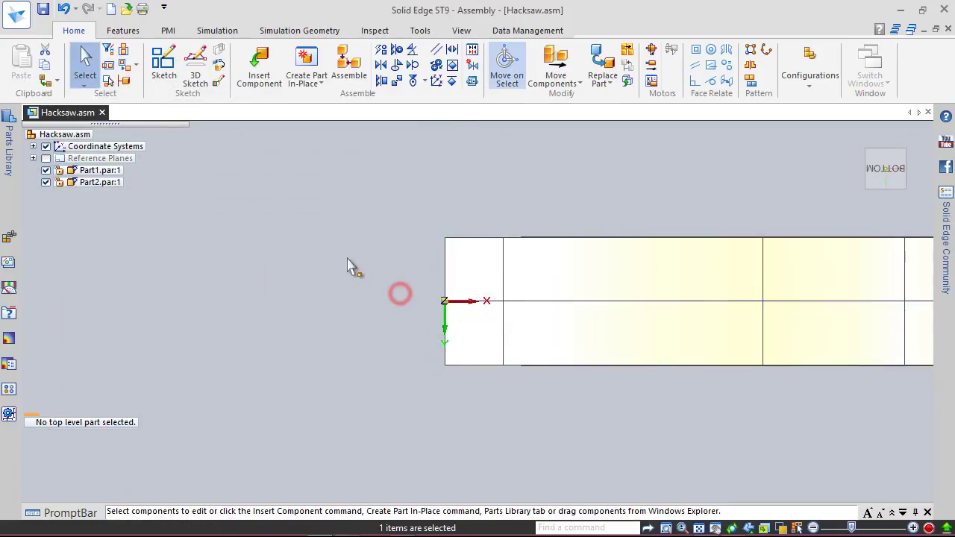
# Reopen Part2's Sketch 1 profile and project Part1's short end edge through the origin, with associativity to the other part maintained
pyautogui.doubleClick(102, 183)
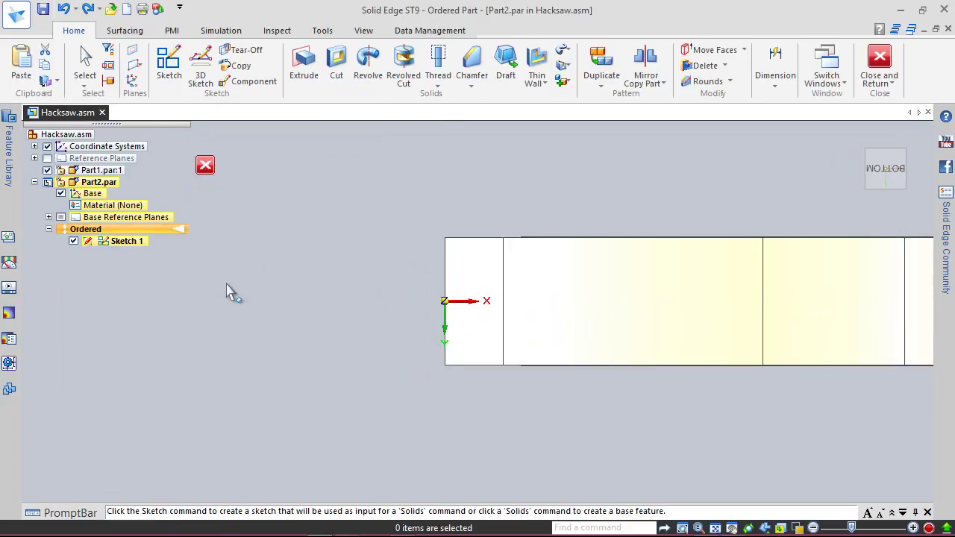
pyautogui.click(123, 243)
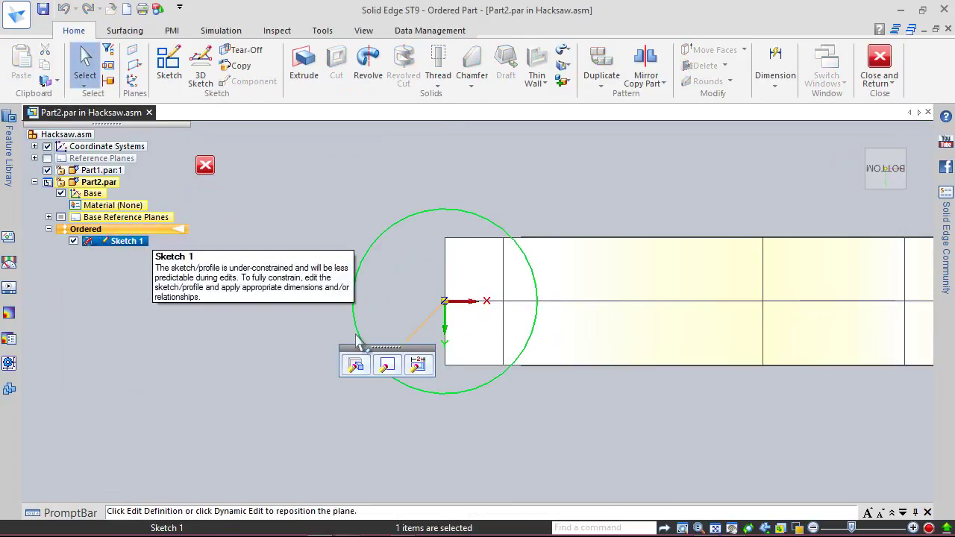
pyautogui.click(383, 365)
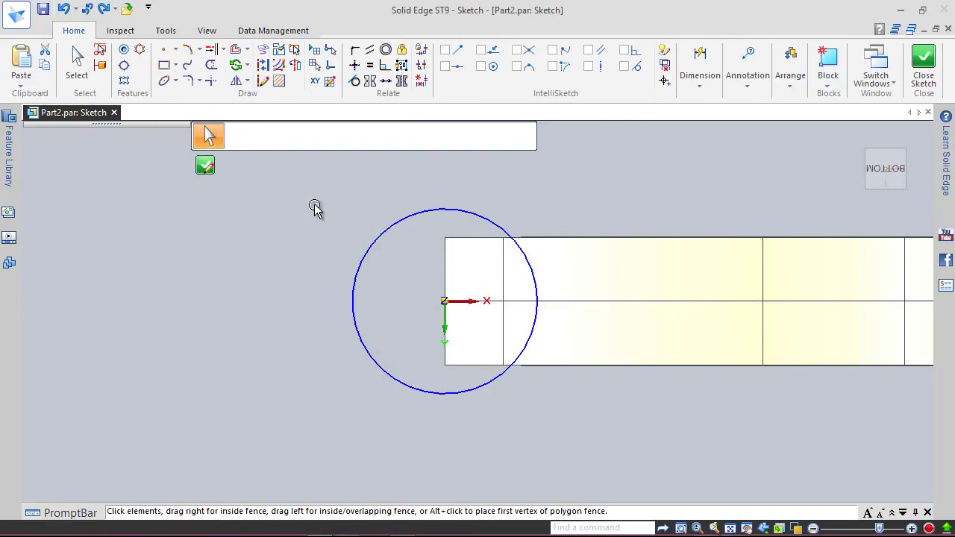
pyautogui.click(266, 53)
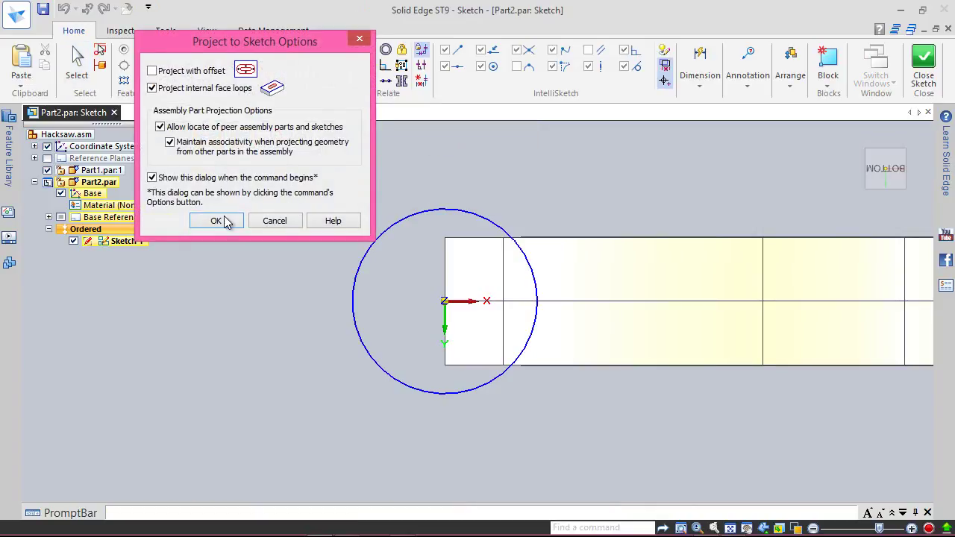
pyautogui.click(216, 220)
pyautogui.click(444, 262)
pyautogui.rightClick(340, 173)
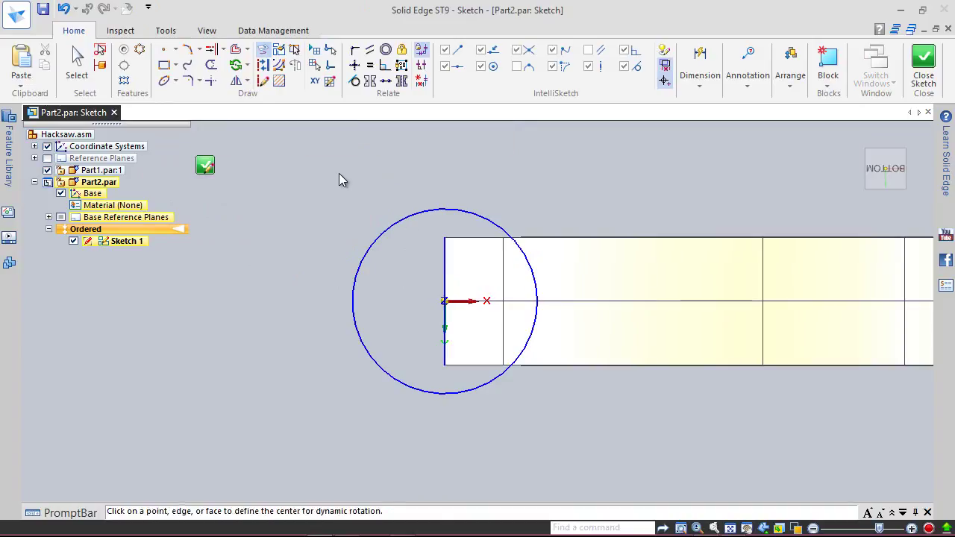
# Lock the projected edge and connect its endpoint to the circle so the edge sets the circle's size
pyautogui.click(401, 54)
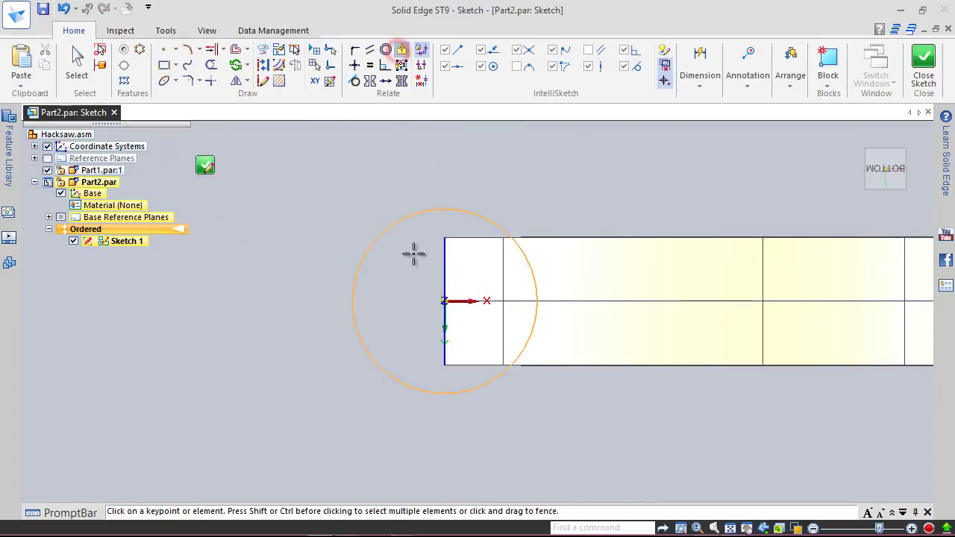
pyautogui.click(444, 257)
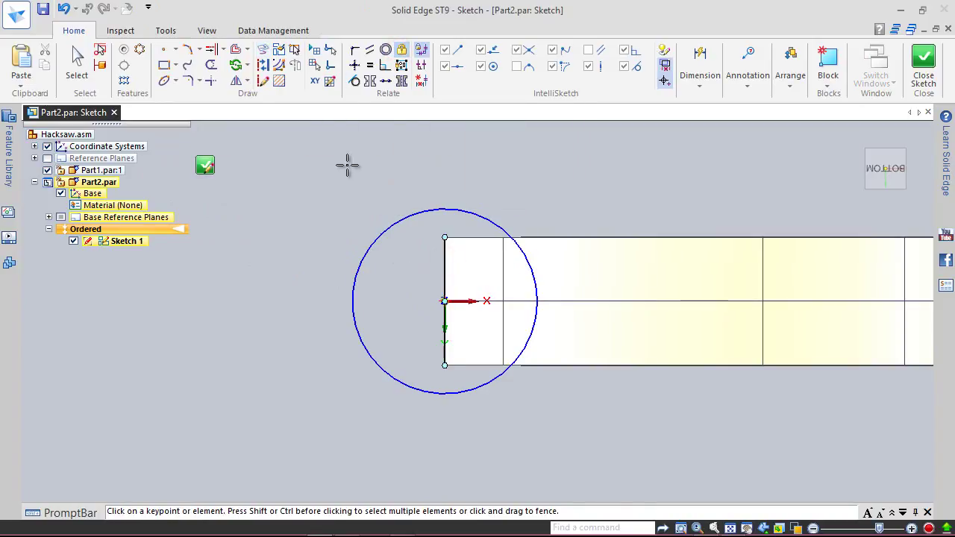
pyautogui.click(355, 49)
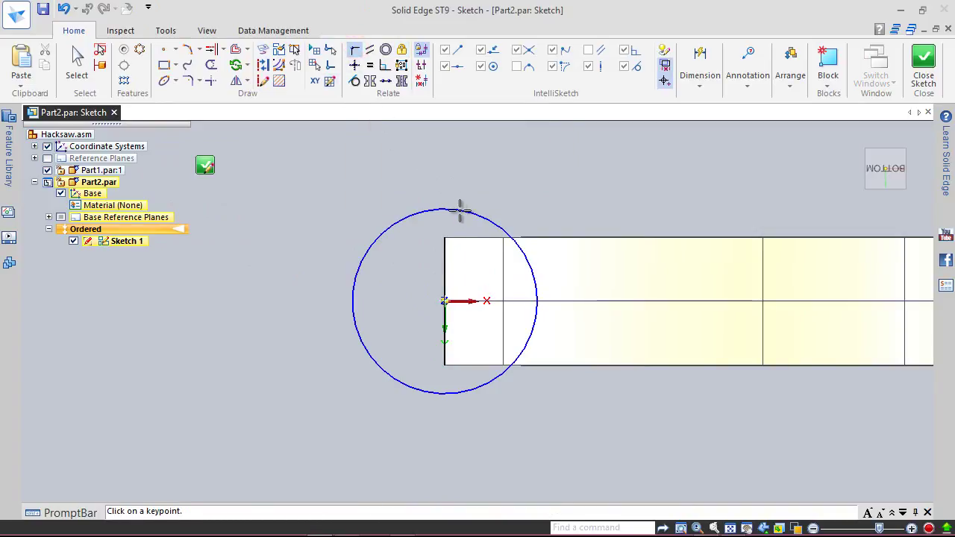
pyautogui.click(445, 237)
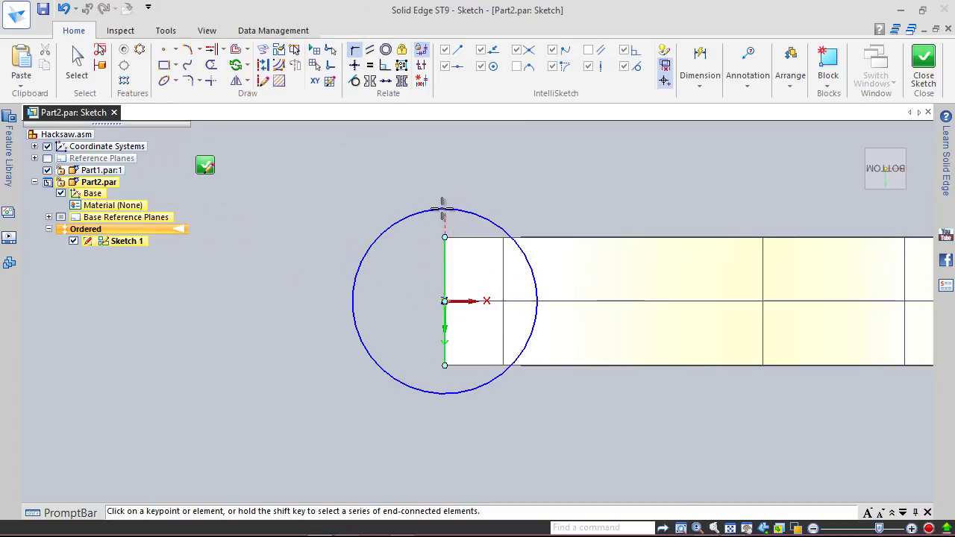
pyautogui.click(433, 209)
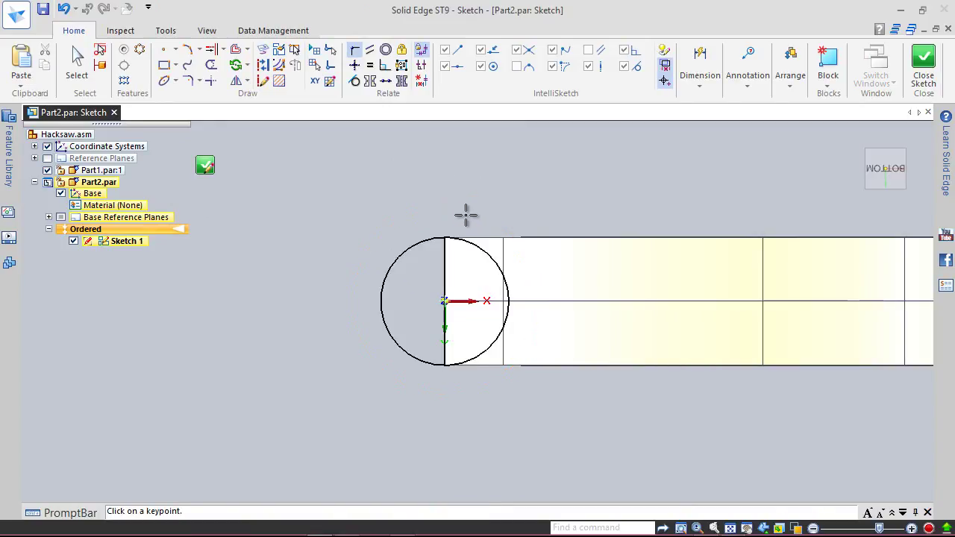
pyautogui.rightClick(465, 216)
pyautogui.click(437, 188)
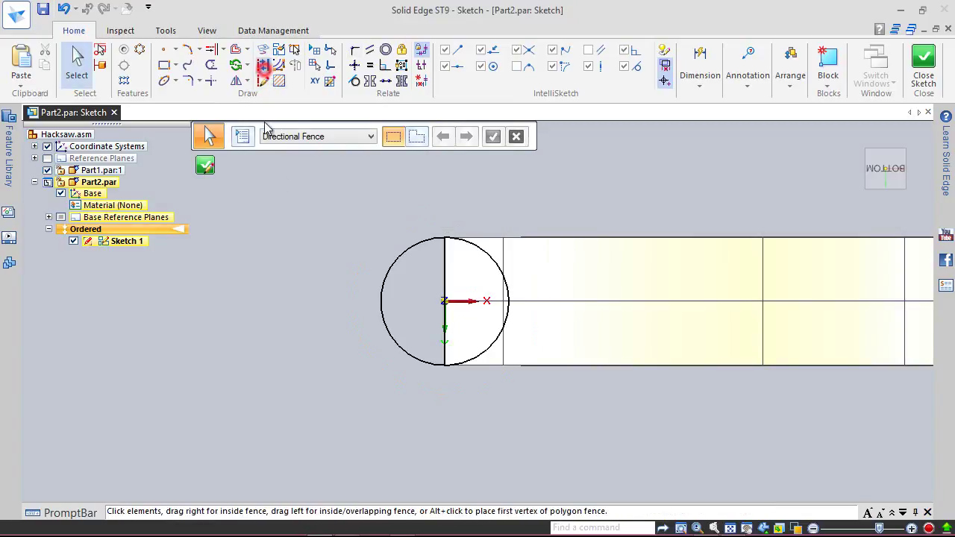
# Convert the projected edge to construction geometry and finish the sketch
pyautogui.click(263, 64)
pyautogui.click(445, 266)
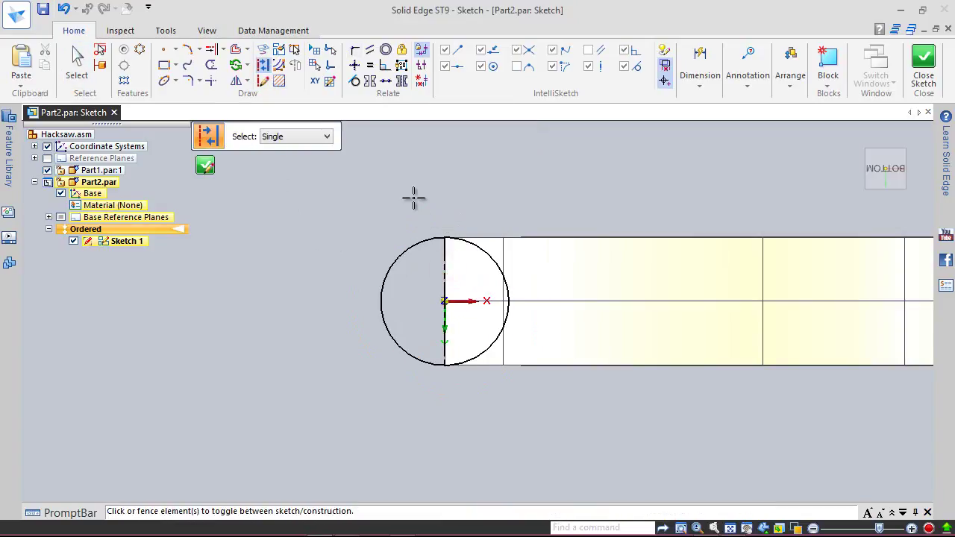
pyautogui.press('Escape')
pyautogui.click(913, 64)
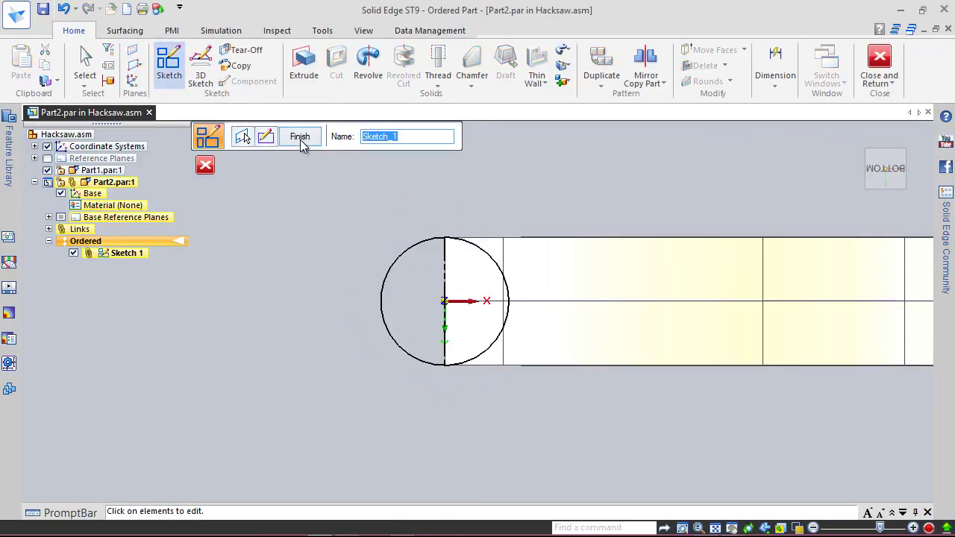
pyautogui.click(300, 139)
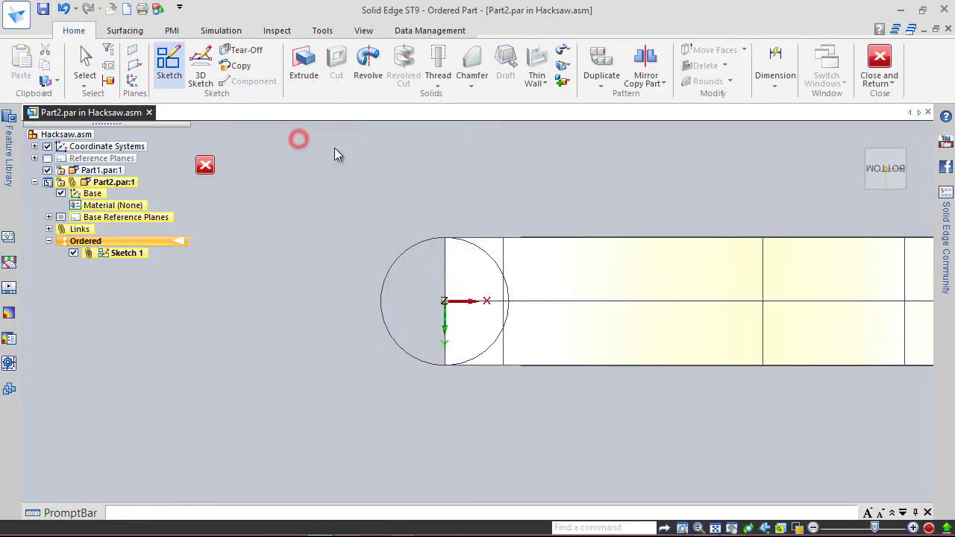
# Hide Part2's Top (xy) reference plane and clear the sketch selection
pyautogui.click(866, 153)
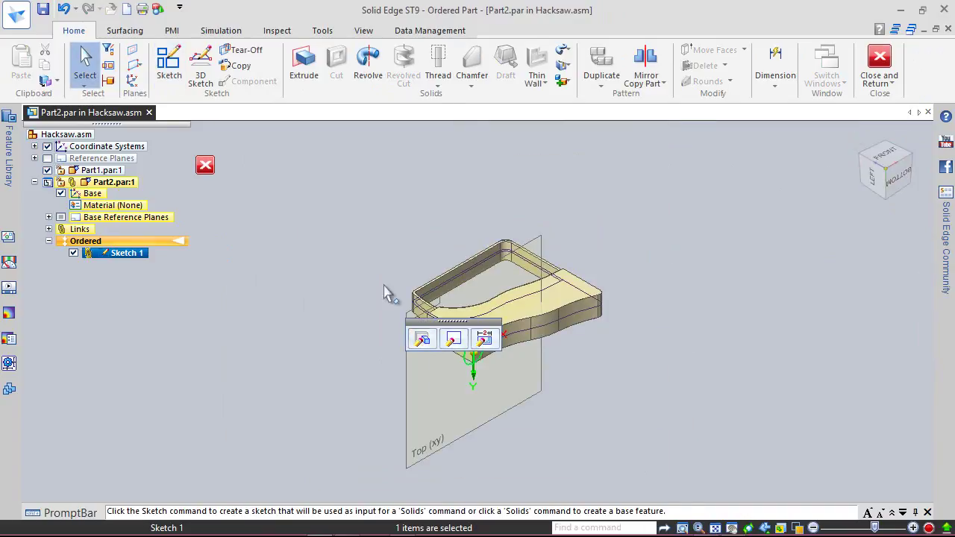
pyautogui.middleClick(315, 251)
pyautogui.scroll(3, 423, 338)
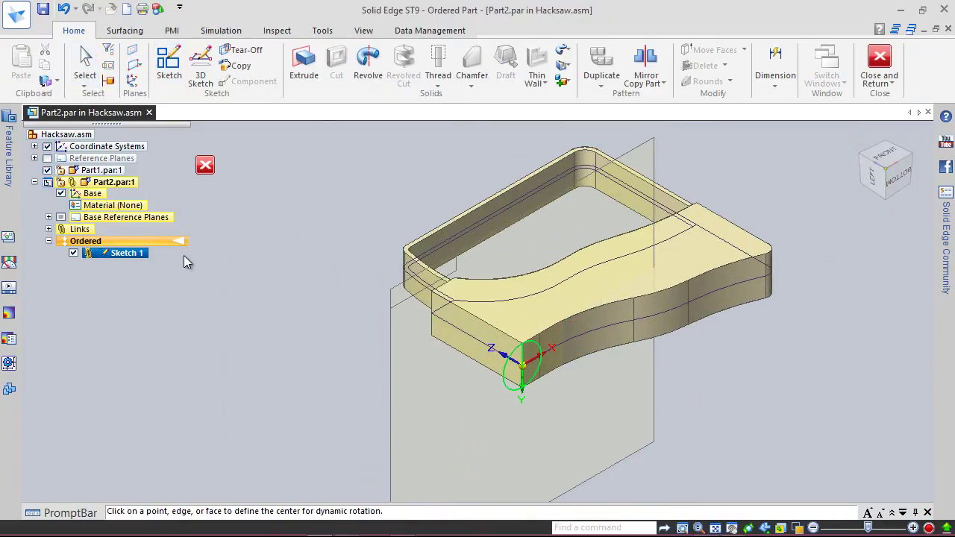
pyautogui.press('Escape')
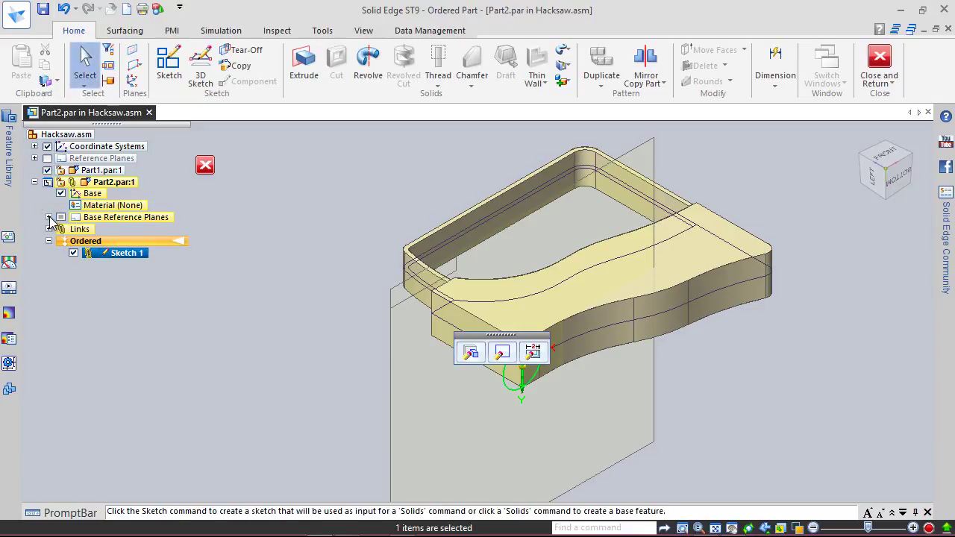
pyautogui.click(49, 217)
pyautogui.click(73, 229)
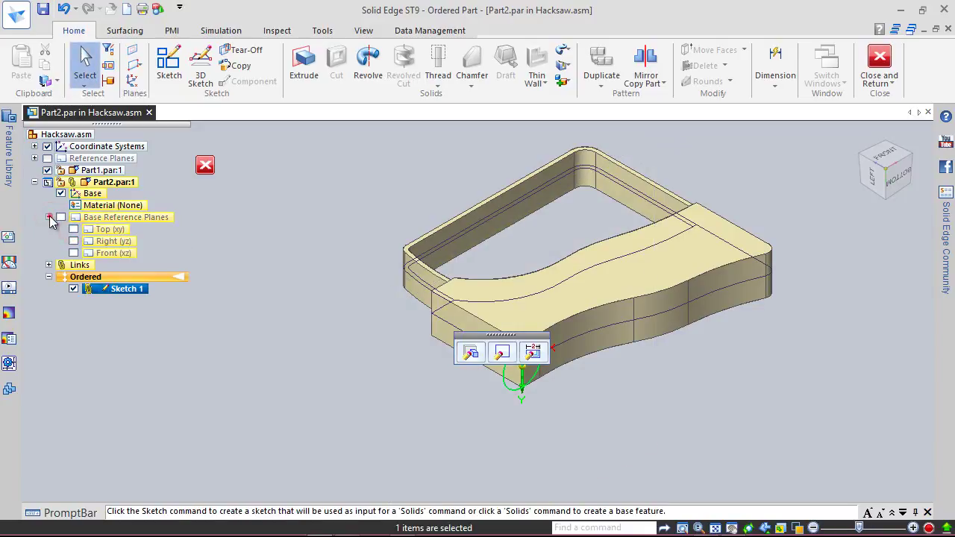
pyautogui.click(48, 217)
pyautogui.scroll(1, 480, 268)
pyautogui.click(478, 267)
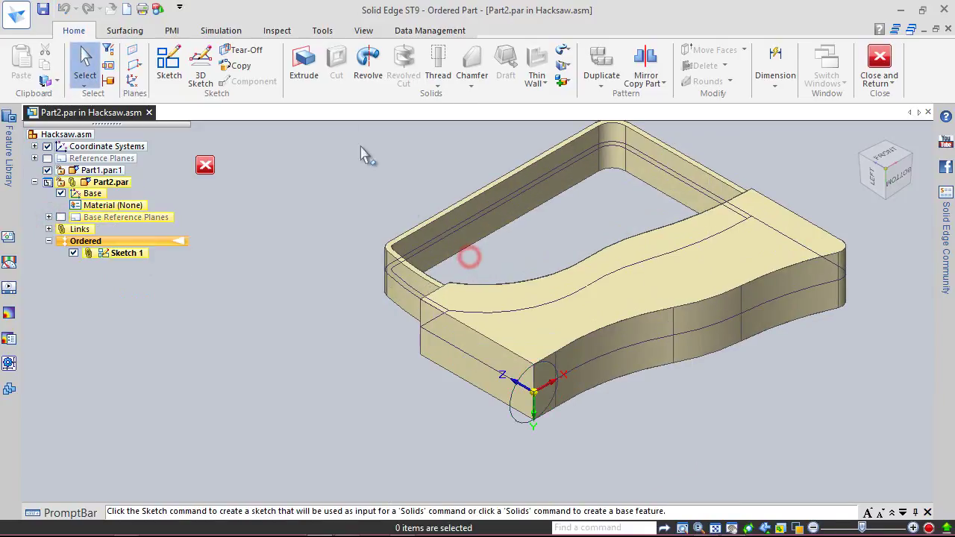
# Extrude Part2's circular sketch 3.875 in along Part1's long end edge to form a solid cylinder
pyautogui.click(306, 69)
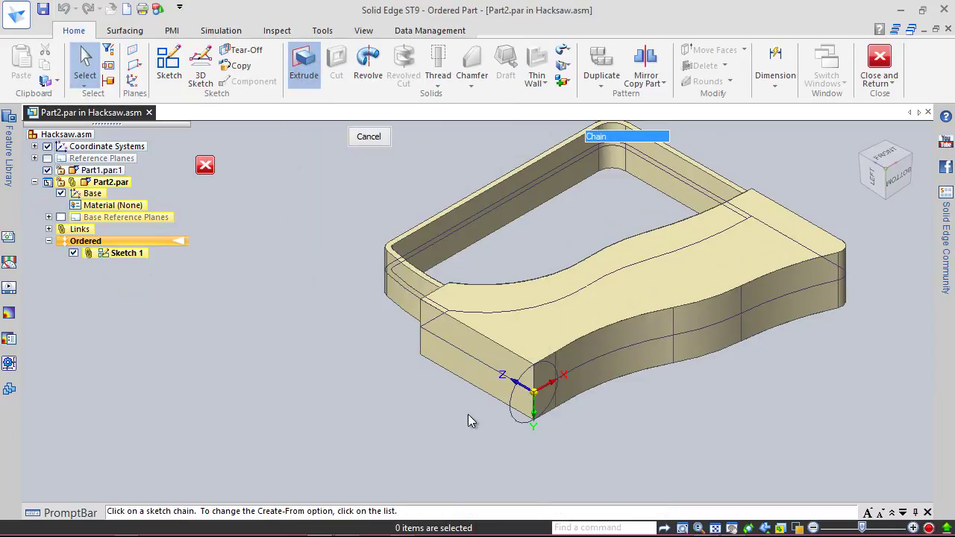
pyautogui.click(512, 411)
pyautogui.rightClick(361, 375)
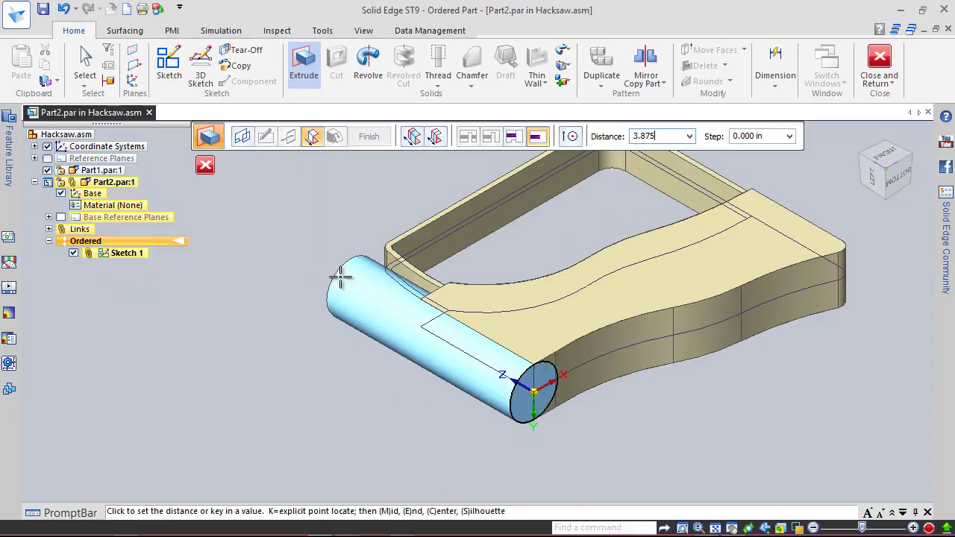
pyautogui.press('Tab')
pyautogui.click(340, 278)
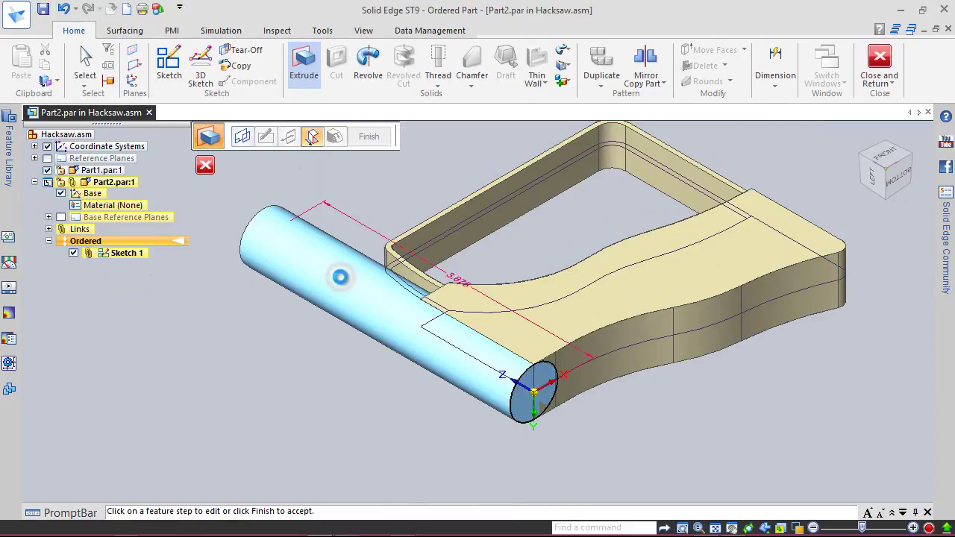
pyautogui.click(356, 138)
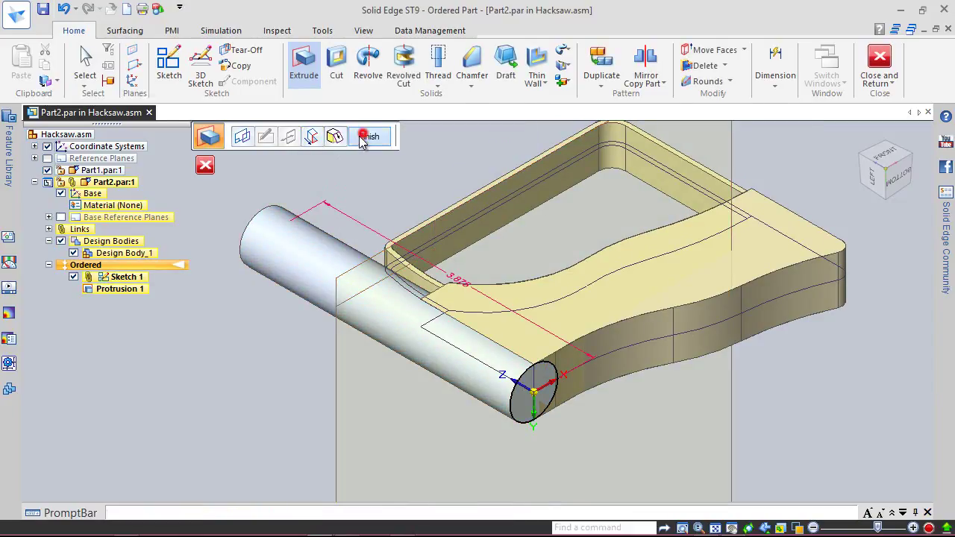
pyautogui.click(356, 138)
# Paint the cylinder body with the Green style using Part Painter and save the part
pyautogui.click(363, 30)
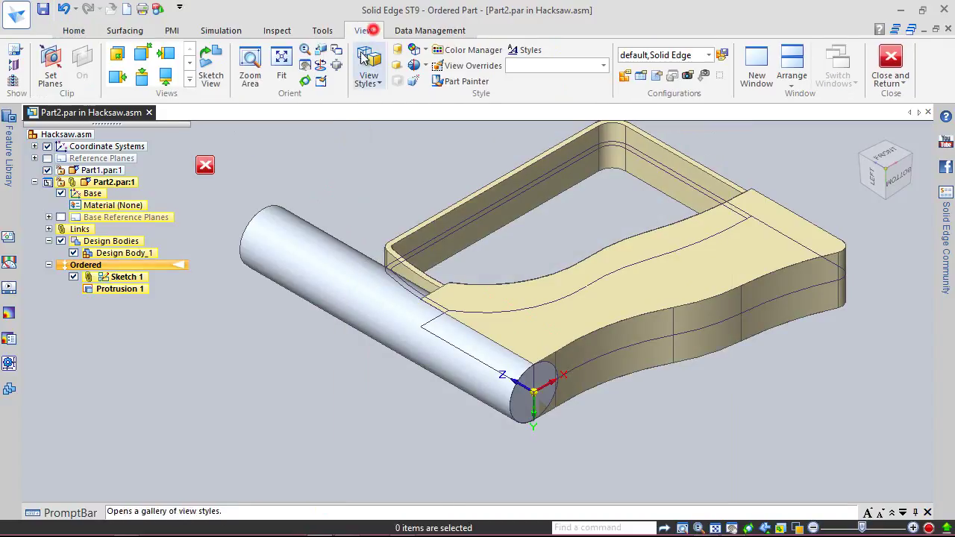
pyautogui.click(464, 80)
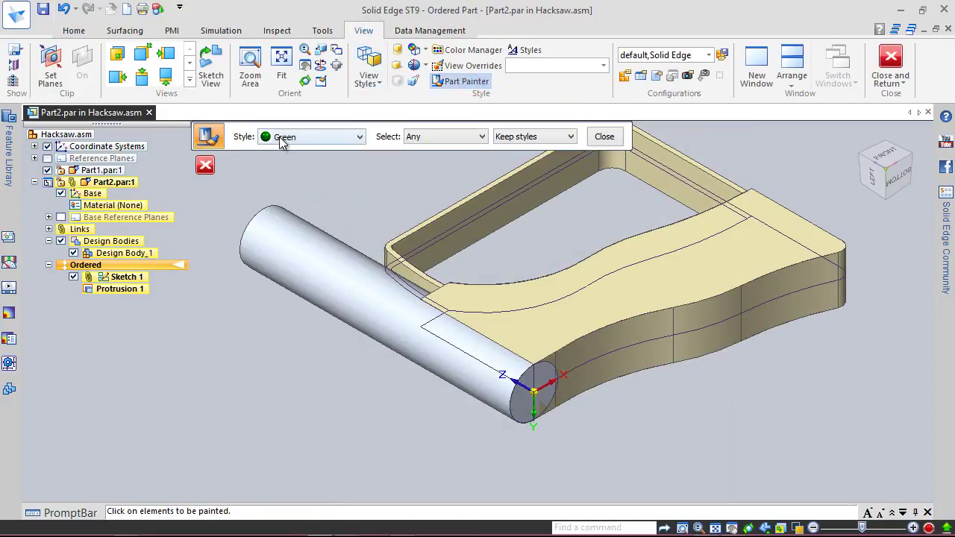
pyautogui.click(302, 252)
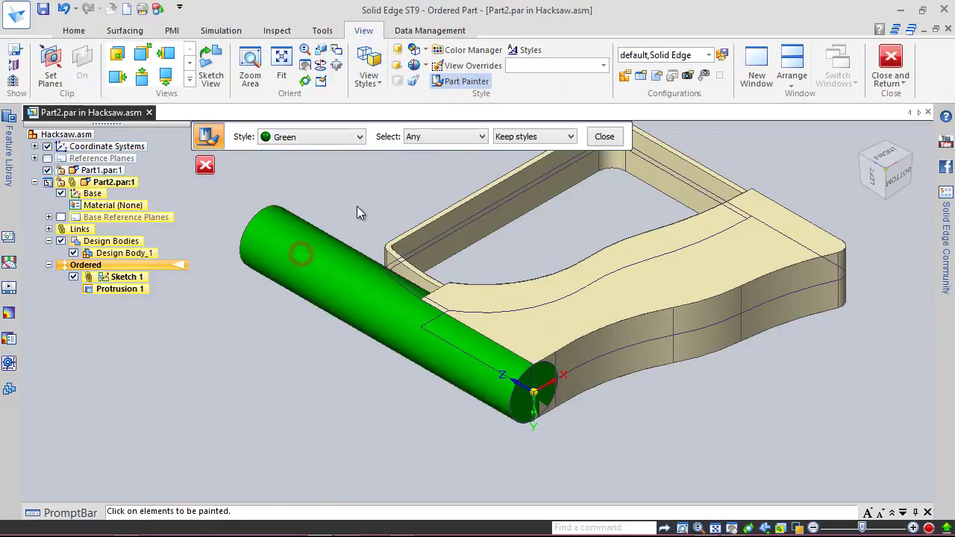
pyautogui.click(603, 137)
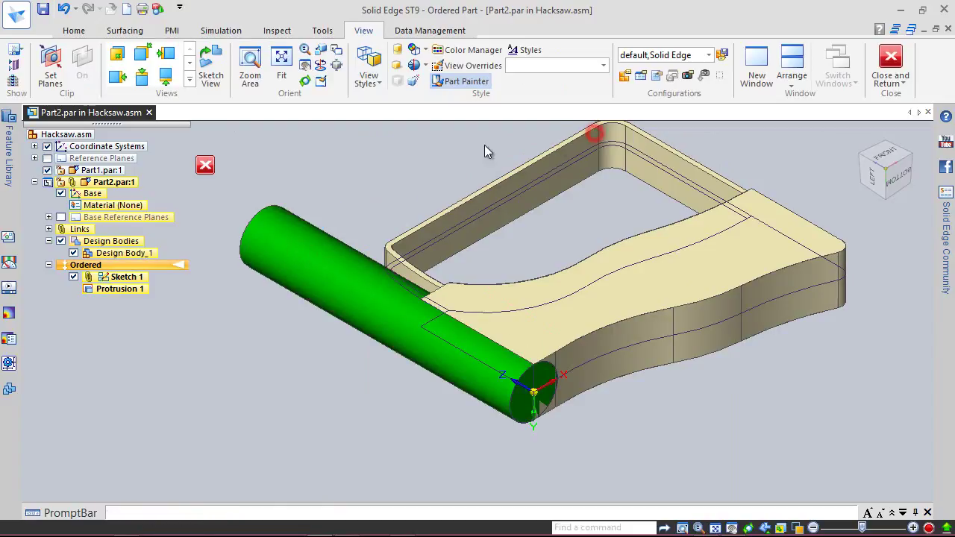
pyautogui.click(43, 9)
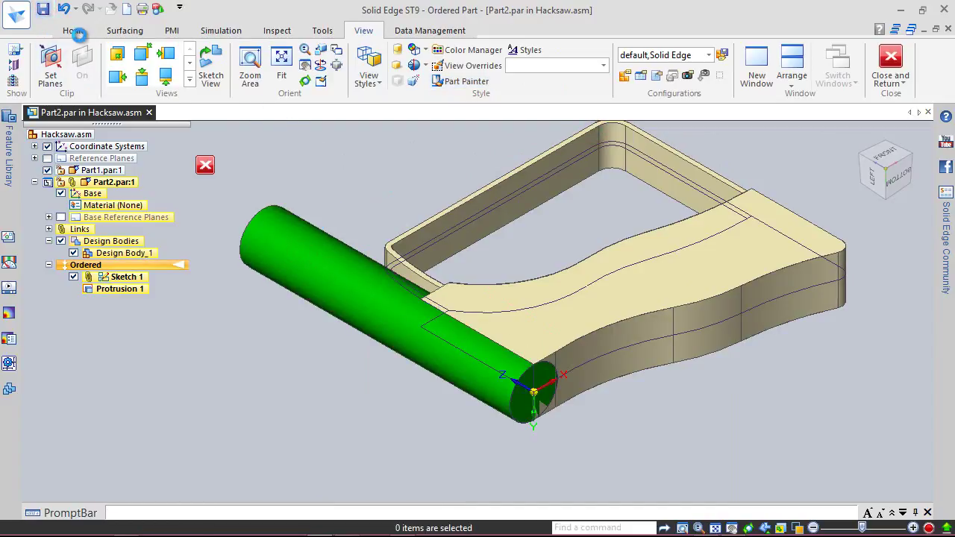
# Start a Thin Wall on the green cylinder with a common thickness of 0.031 in
pyautogui.click(72, 30)
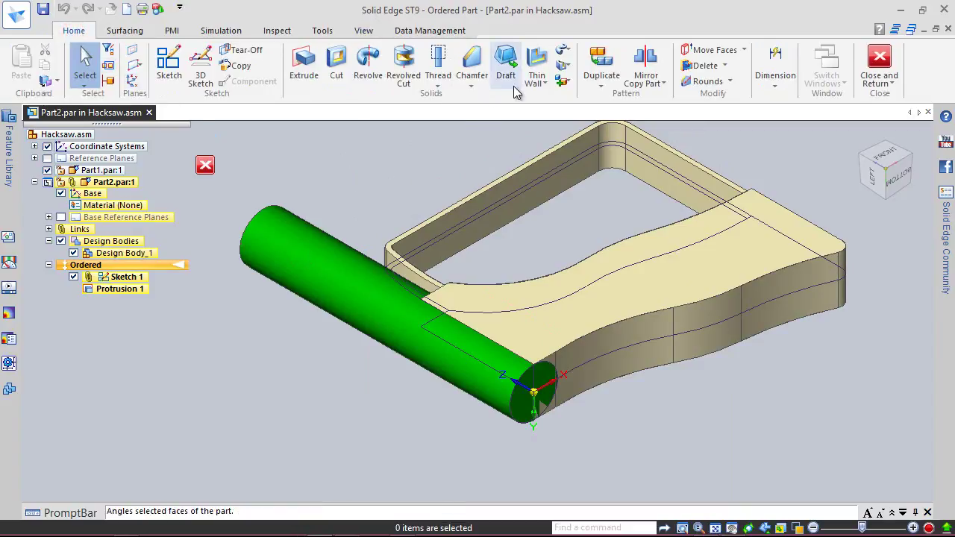
pyautogui.click(538, 65)
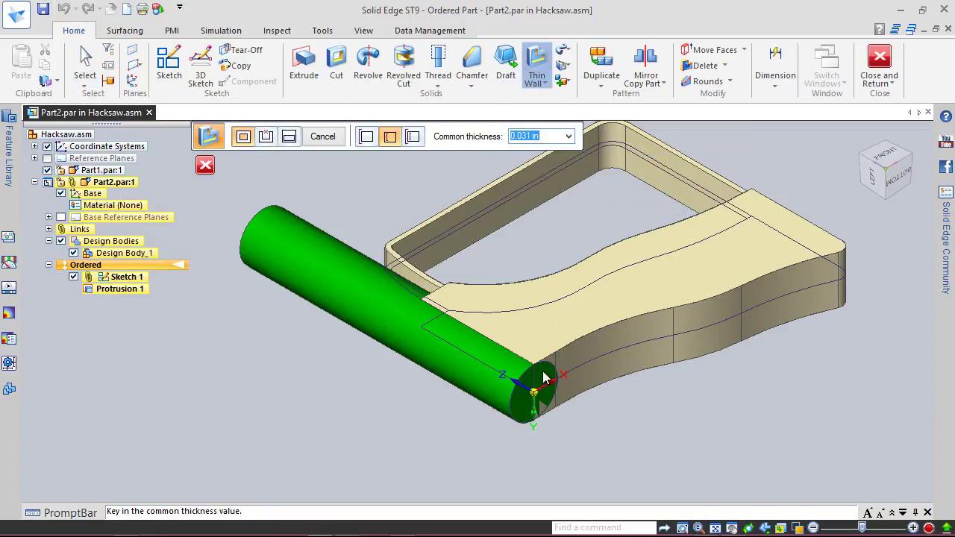
pyautogui.click(85, 58)
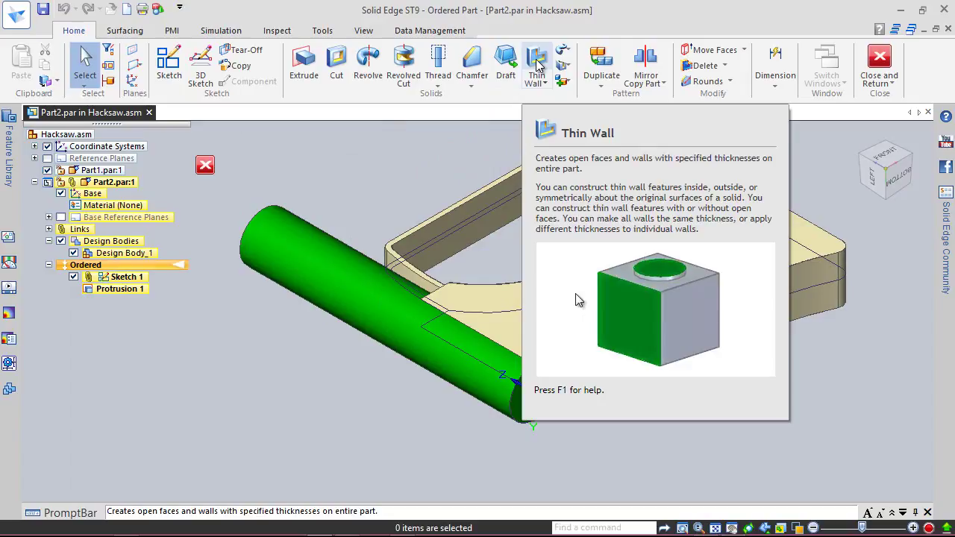
pyautogui.click(537, 62)
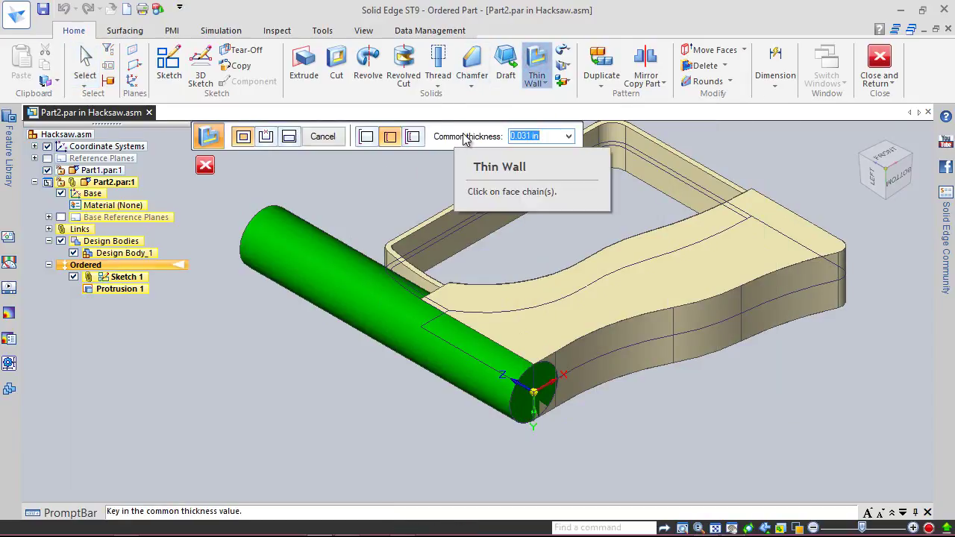
pyautogui.click(547, 139)
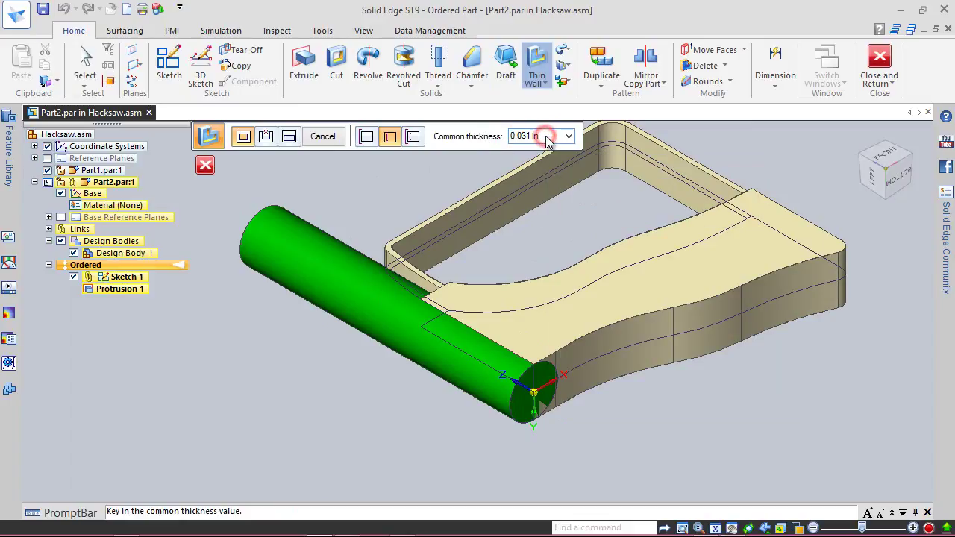
pyautogui.press('Return')
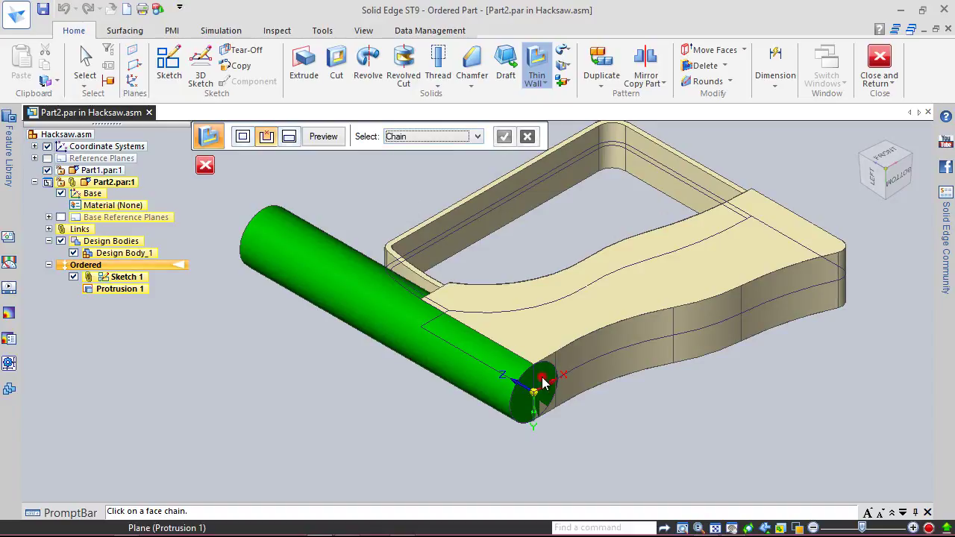
# Choose both circular end faces of the cylinder as open faces and complete the thin wall
pyautogui.moveTo(864, 164)
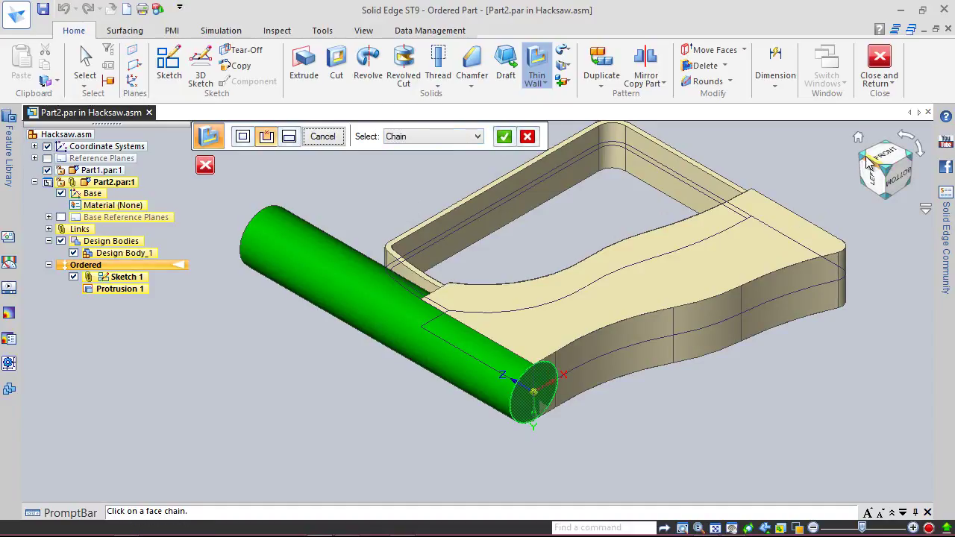
pyautogui.click(865, 164)
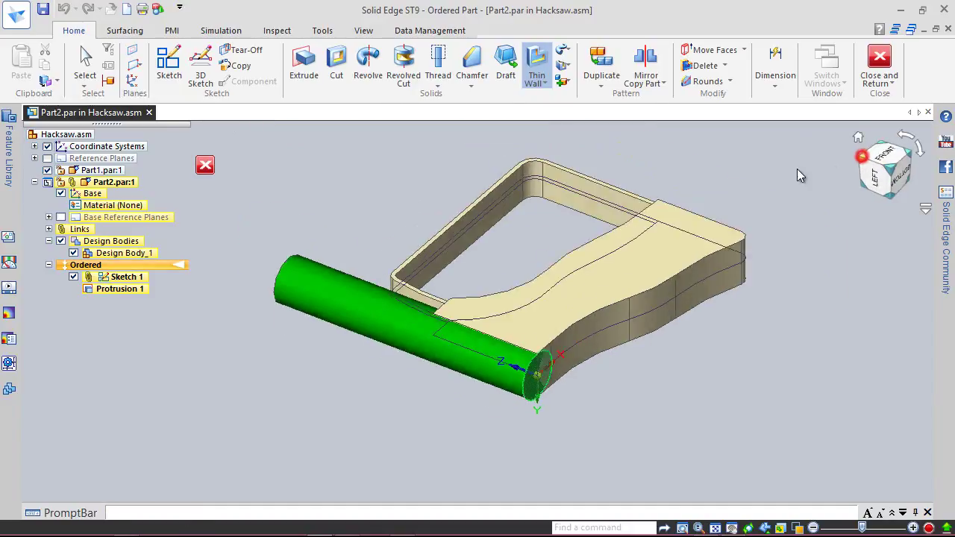
pyautogui.scroll(2, 425, 470)
pyautogui.click(478, 428)
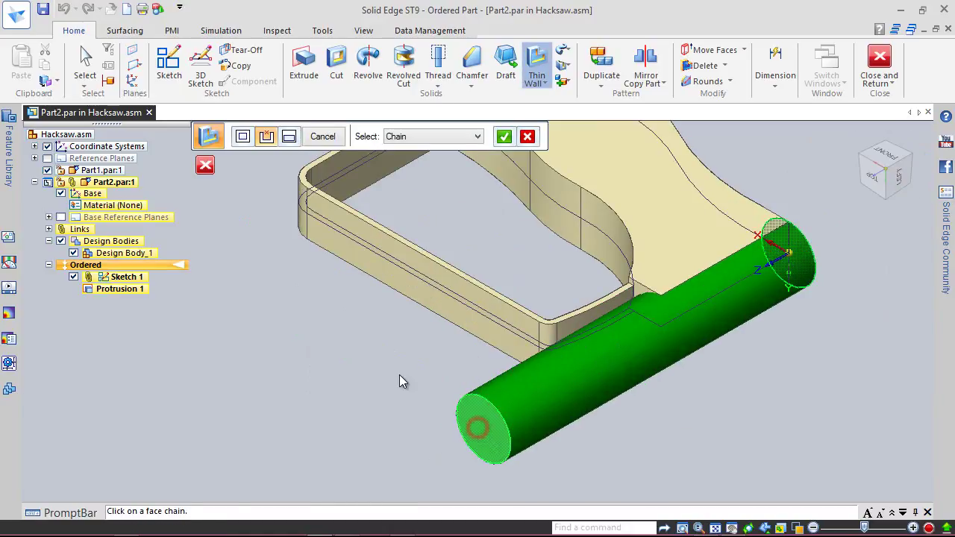
pyautogui.click(502, 138)
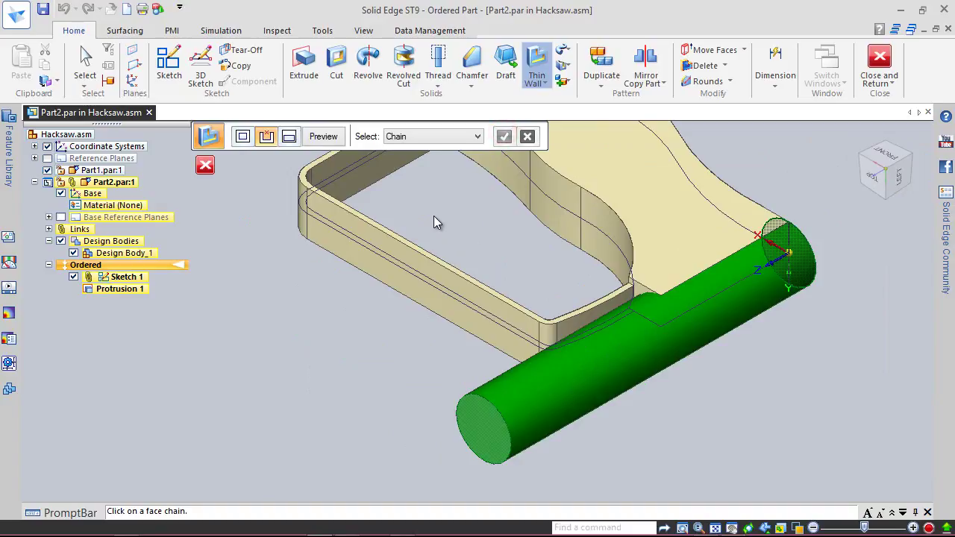
pyautogui.click(320, 137)
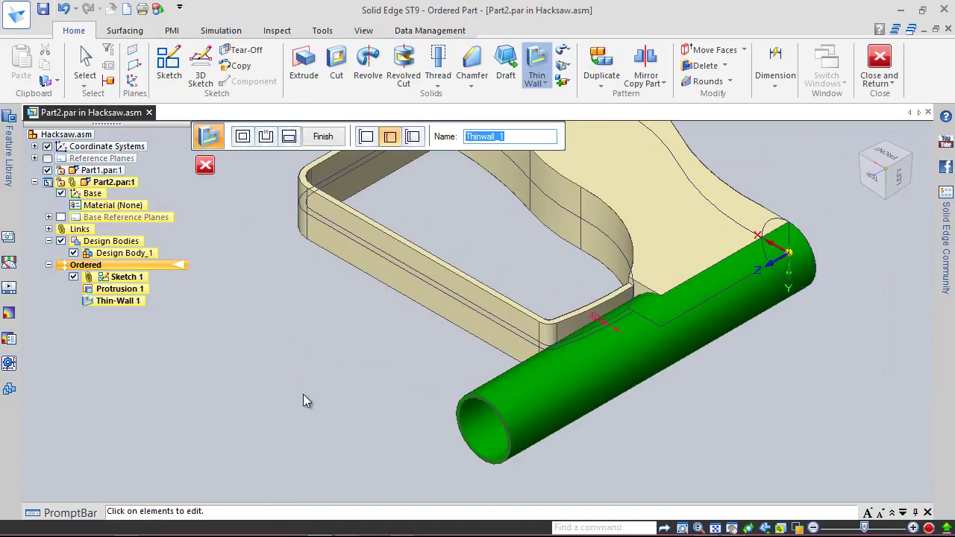
pyautogui.click(323, 137)
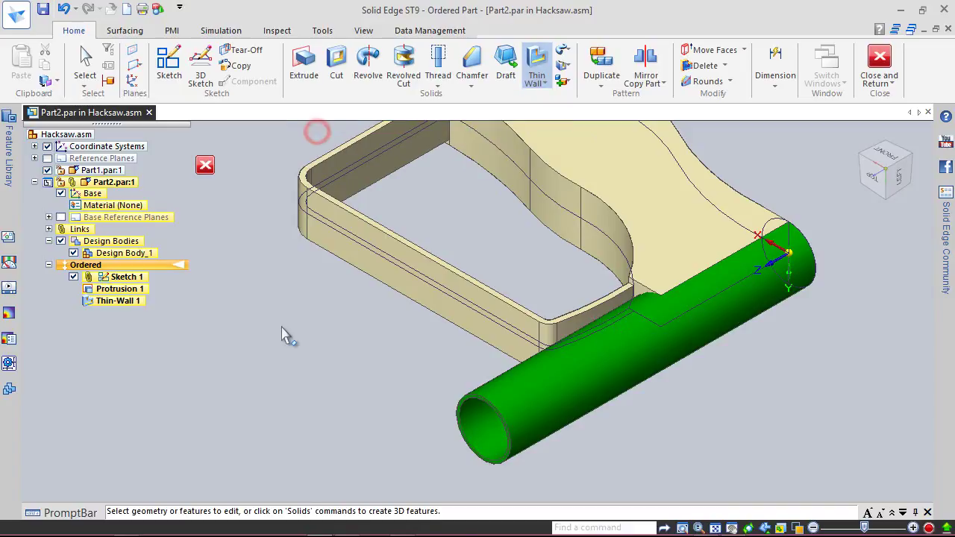
# Inspect the hollow tube from both ends and save the part
pyautogui.moveTo(447, 421); pyautogui.dragTo(216, 382, button='middle')
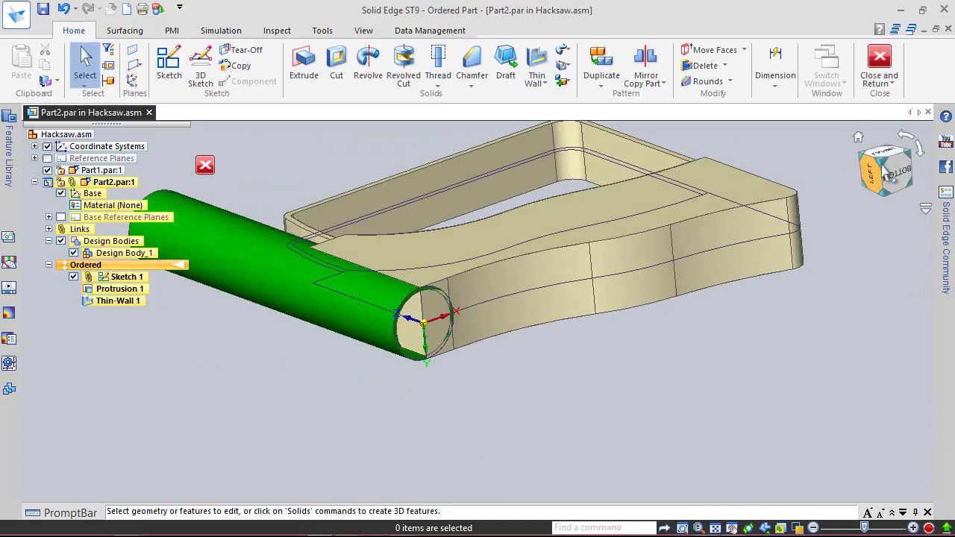
pyautogui.click(884, 160)
pyautogui.click(43, 9)
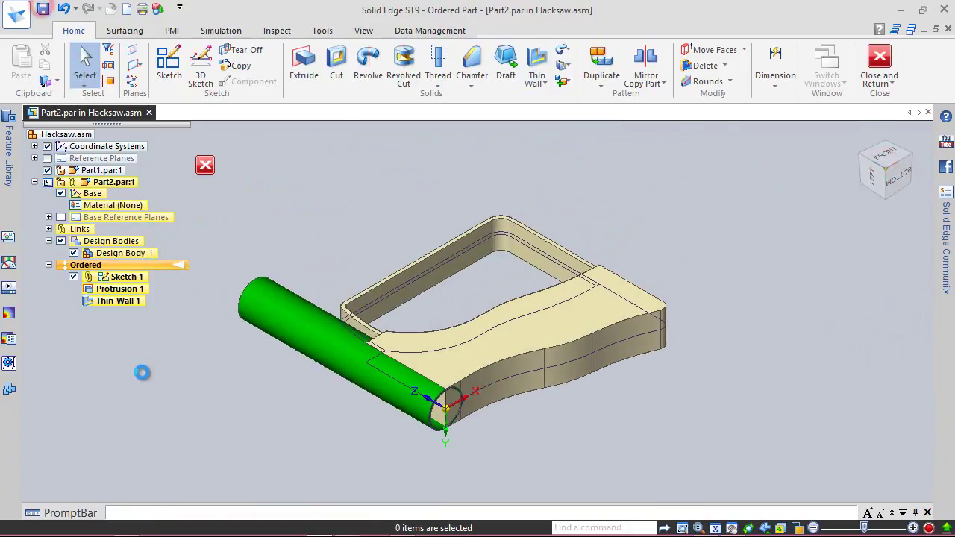
# Show Part2's Front (xz) base reference plane and start a new sketch on it
pyautogui.click(49, 218)
pyautogui.click(73, 241)
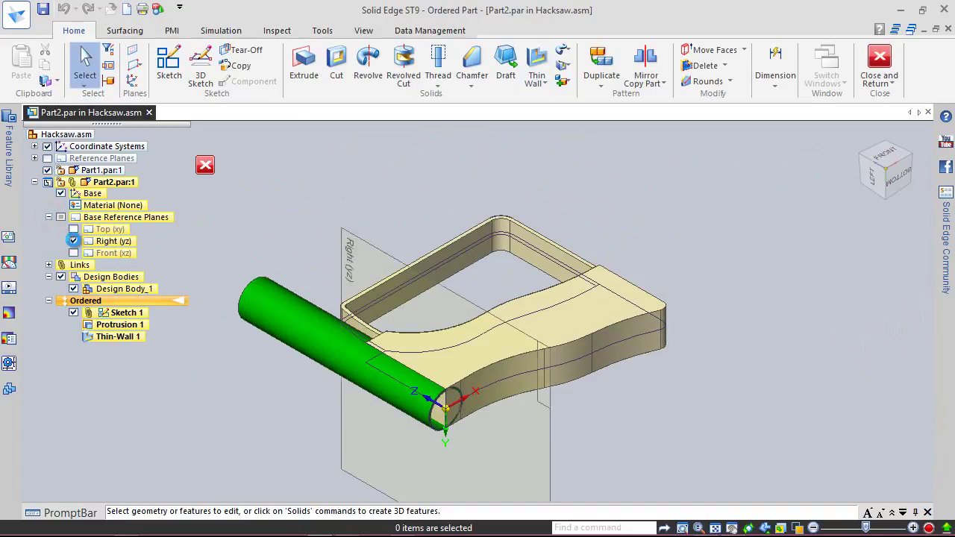
pyautogui.click(73, 240)
pyautogui.click(73, 229)
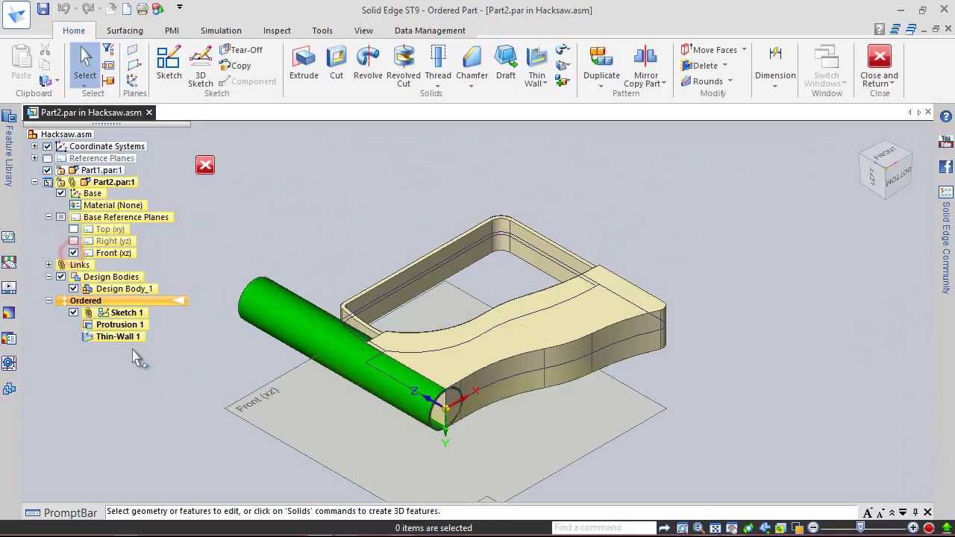
pyautogui.click(176, 76)
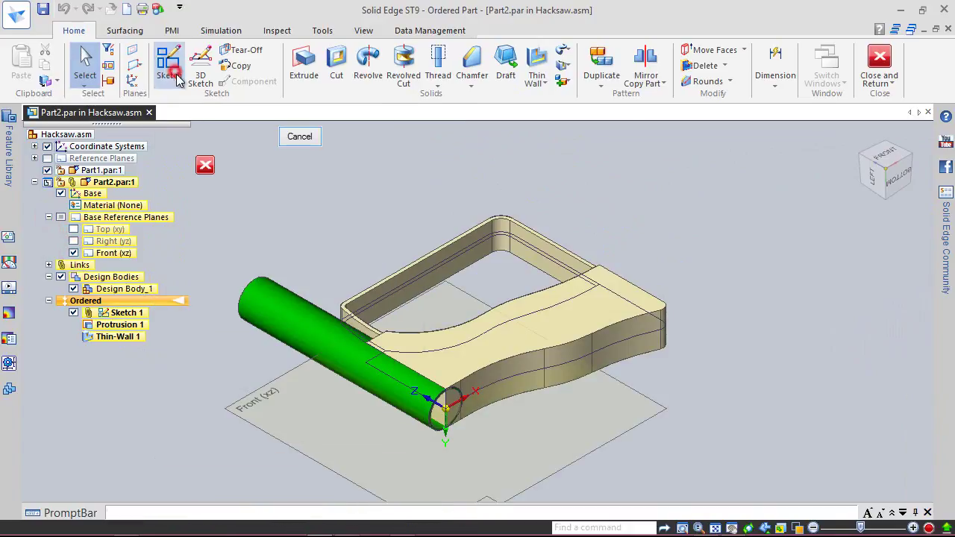
pyautogui.click(280, 376)
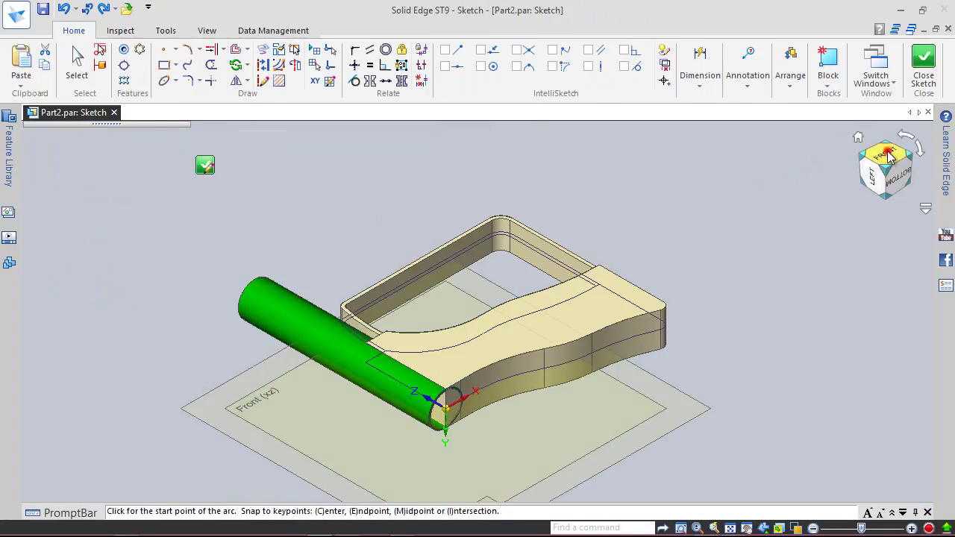
# Draw a center-point circle about 0.35 in in diameter on the tube's centerline, aligned with the midpoint of its free end edge
pyautogui.scroll(3, 343, 360)
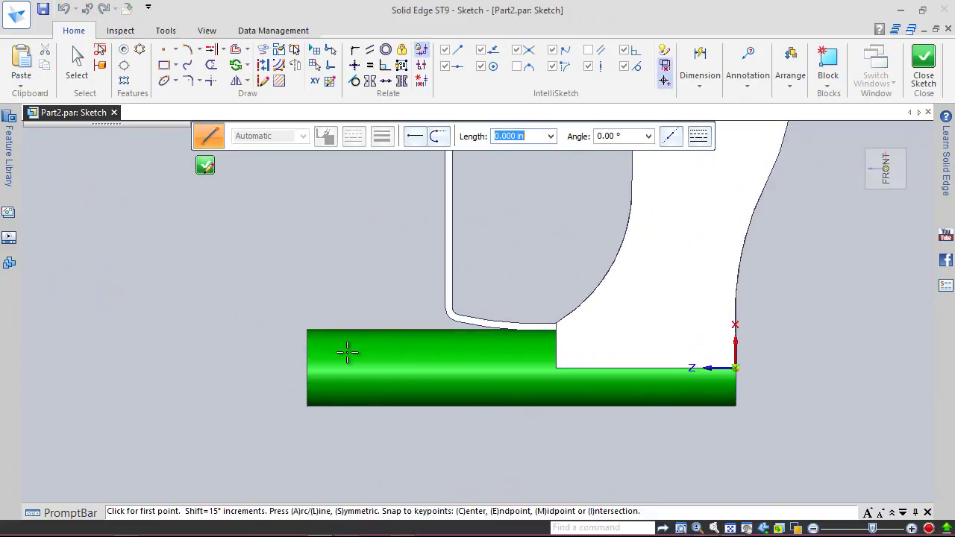
pyautogui.click(175, 81)
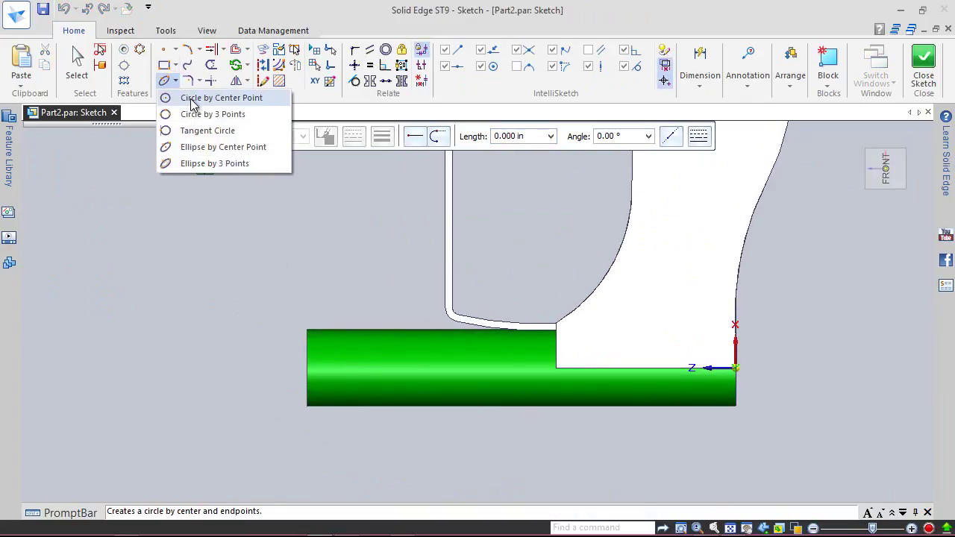
pyautogui.click(194, 100)
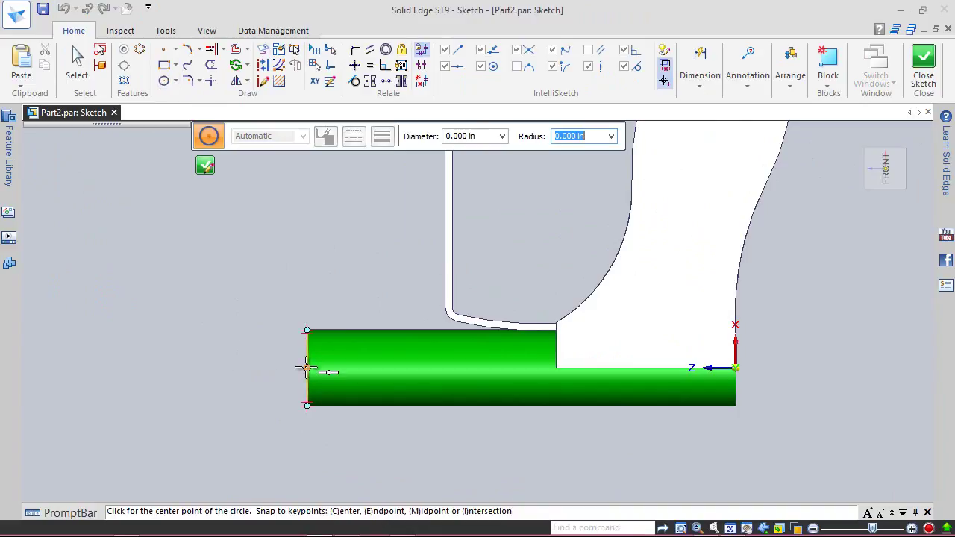
pyautogui.click(386, 367)
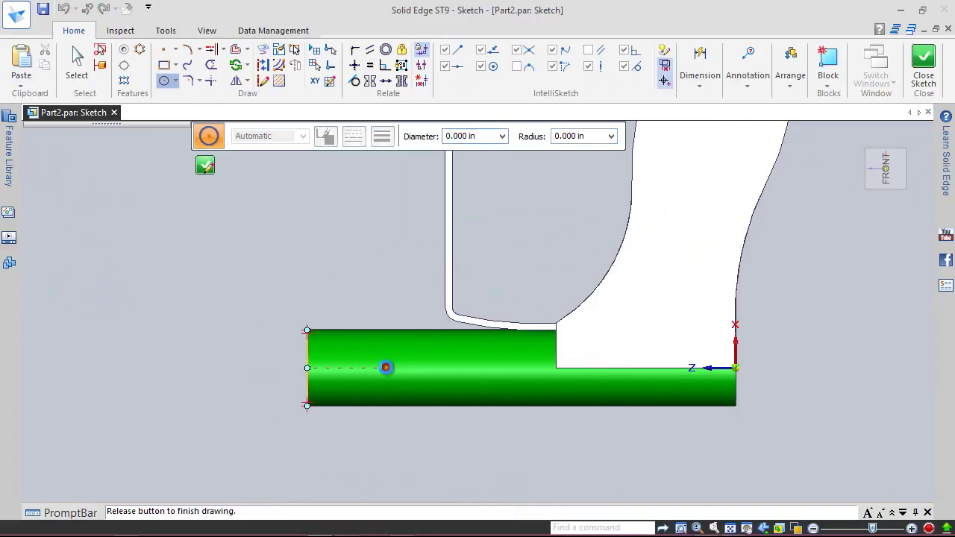
pyautogui.click(392, 380)
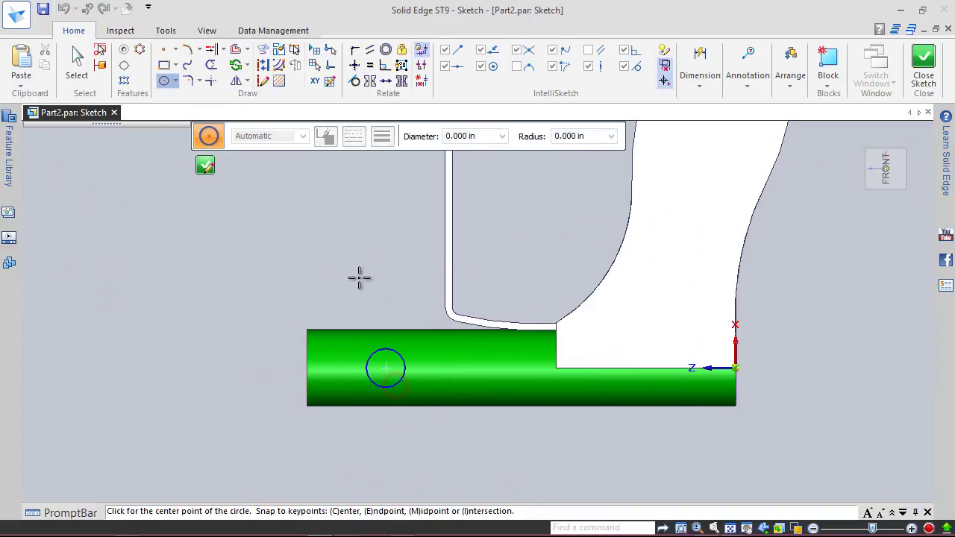
# Dimension the circle's diameter on the tube sketch and set it to .25 in
pyautogui.moveTo(359, 277); pyautogui.dragTo(331, 249, button='right')
pyautogui.click(332, 248)
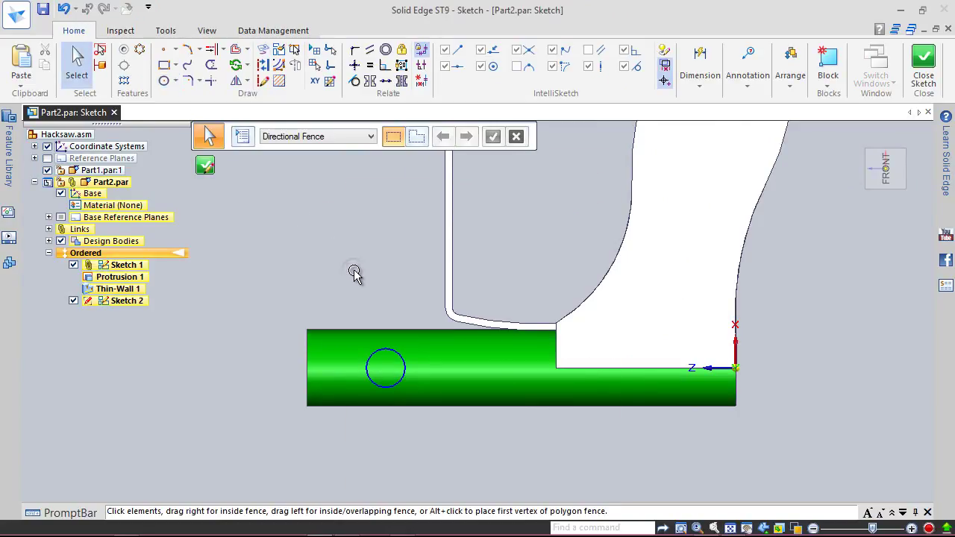
pyautogui.rightClick(354, 274)
pyautogui.click(325, 265)
pyautogui.click(367, 373)
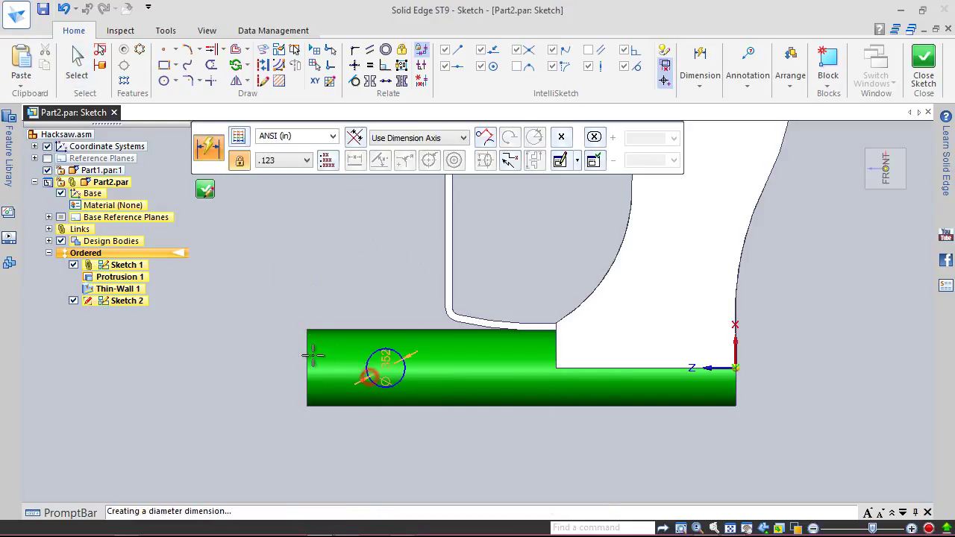
pyautogui.click(340, 306)
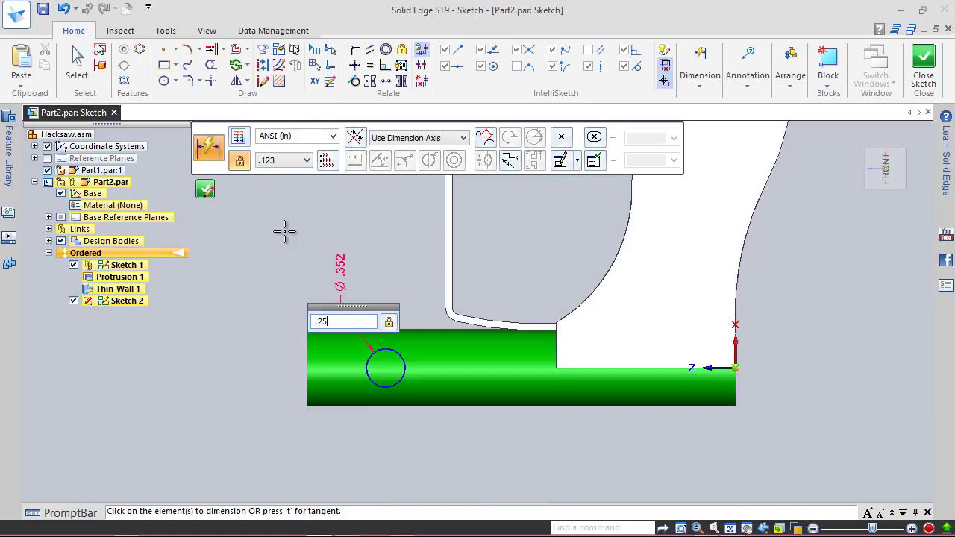
pyautogui.press('Return')
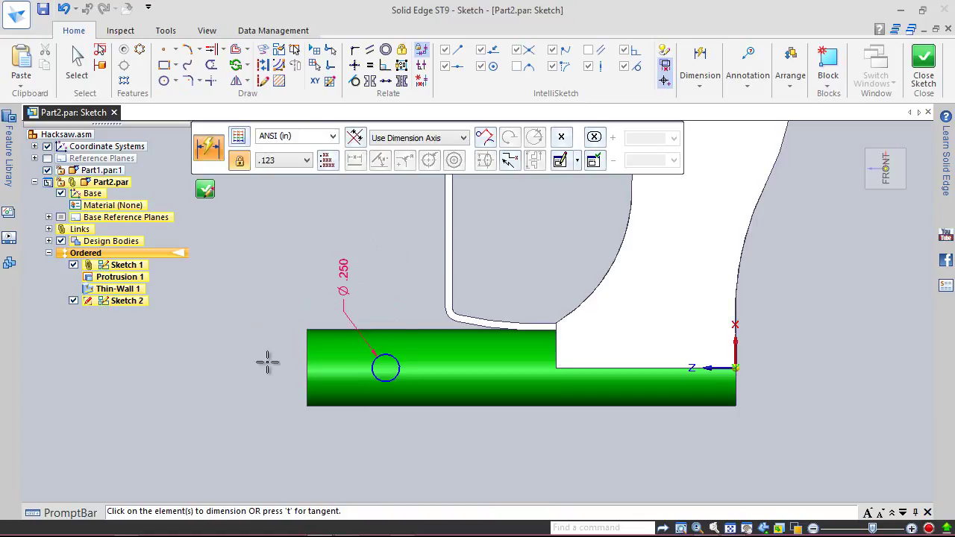
# Dimension the circle's center 1 in from the tube's free end edge, close the sketch and finish it
pyautogui.click(307, 371)
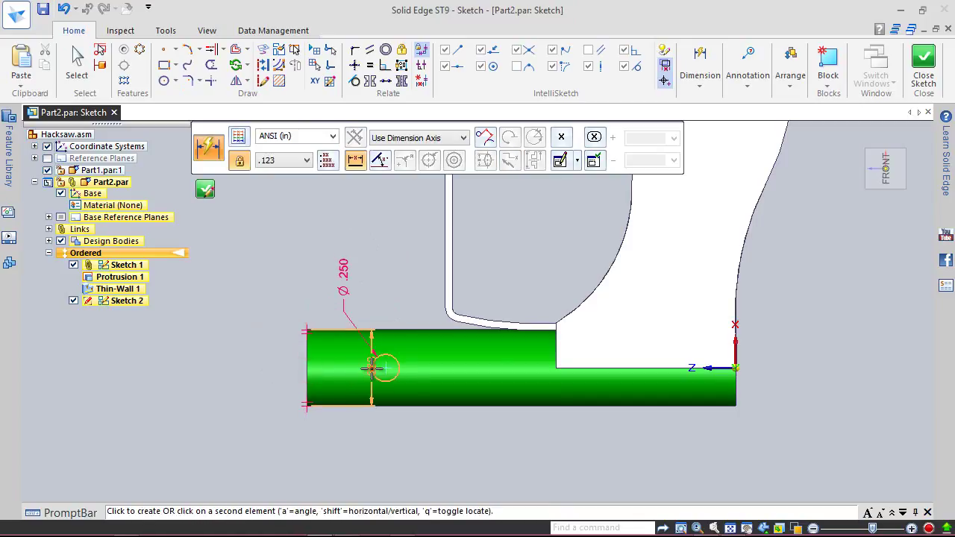
pyautogui.click(373, 368)
pyautogui.click(361, 435)
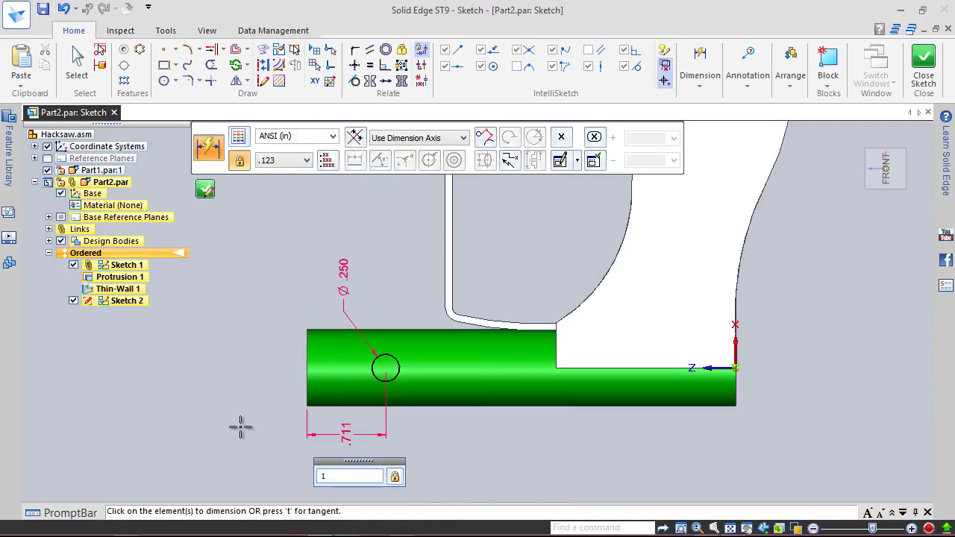
pyautogui.press('Return')
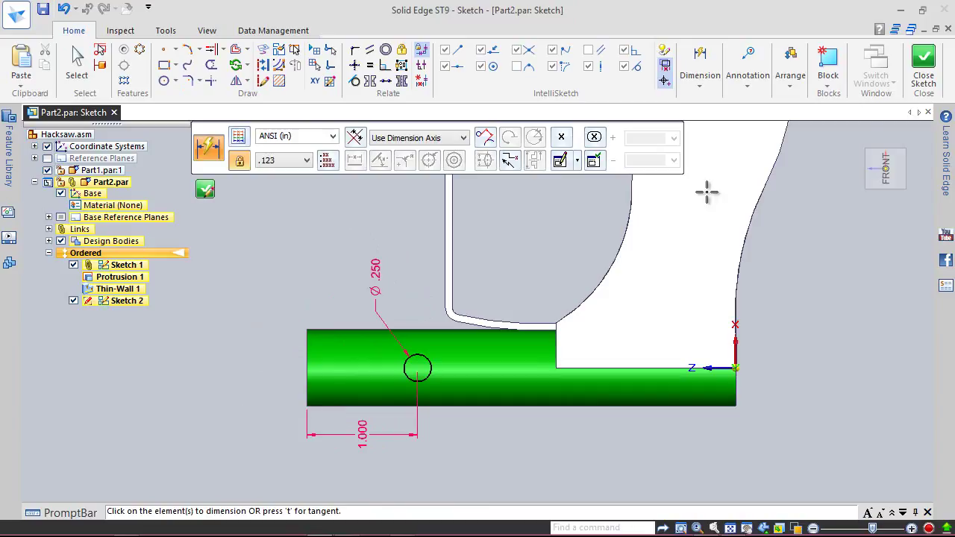
pyautogui.click(923, 63)
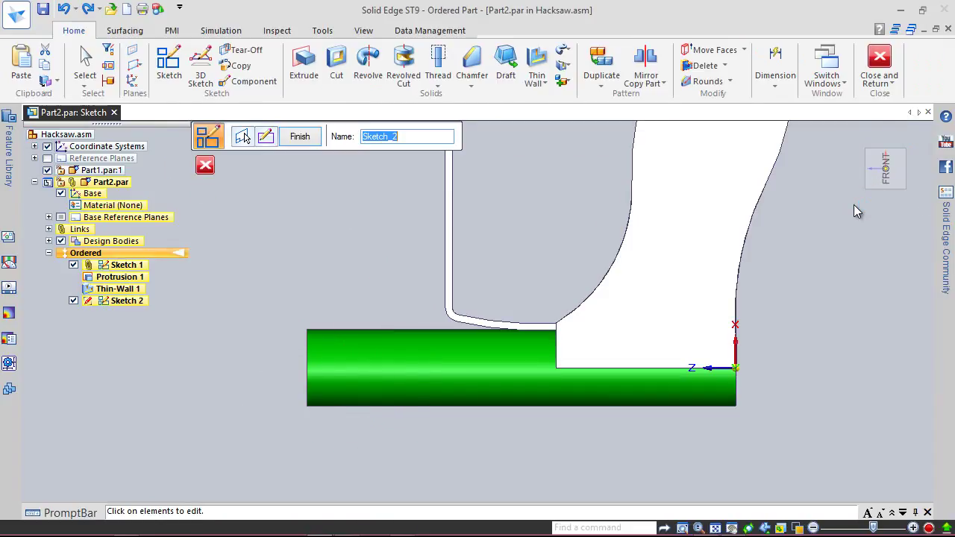
pyautogui.click(300, 137)
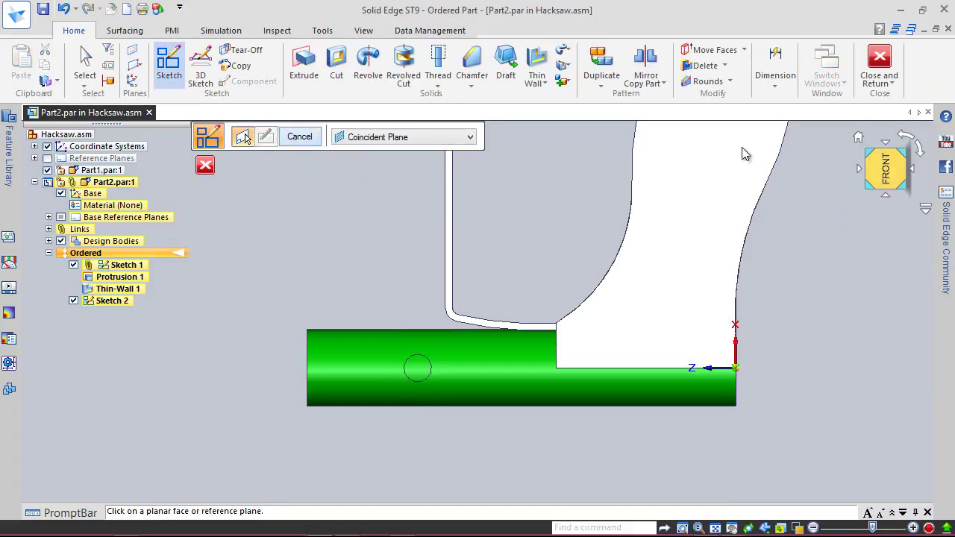
pyautogui.click(303, 139)
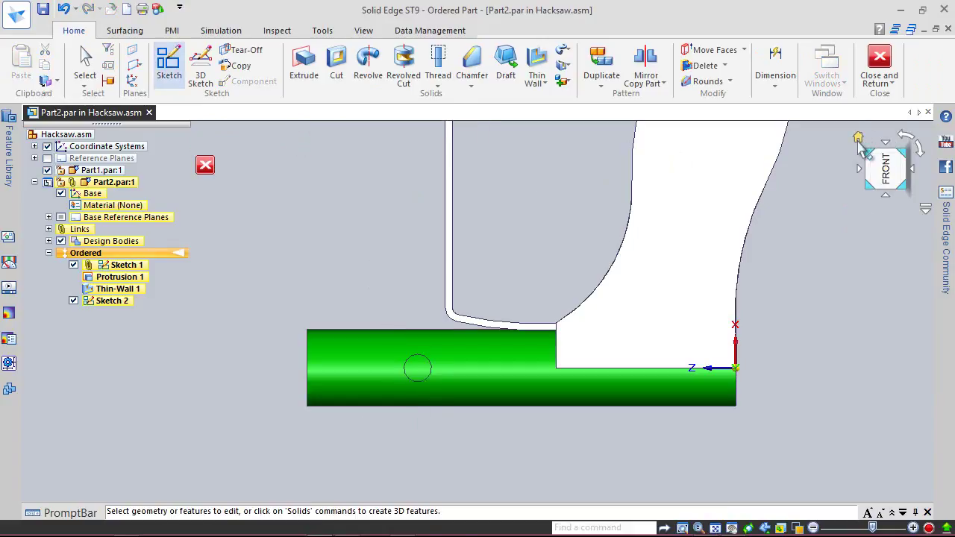
# Hide Part2's Front (xz) base reference plane and save the part
pyautogui.click(920, 148)
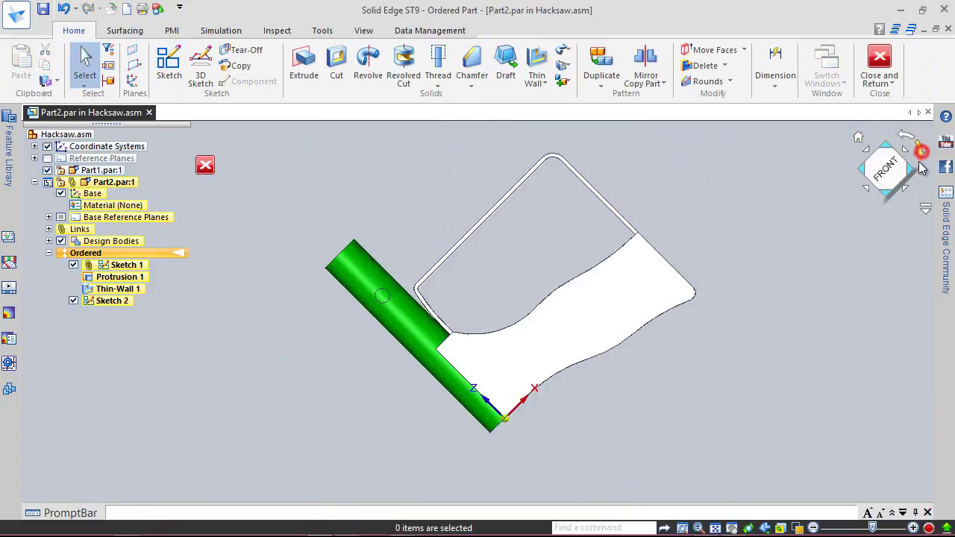
pyautogui.click(888, 202)
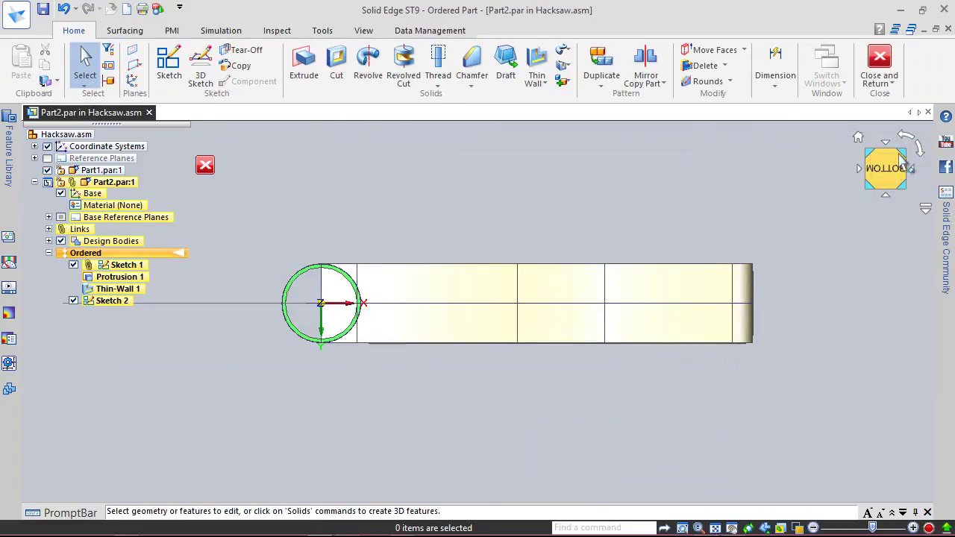
pyautogui.click(905, 150)
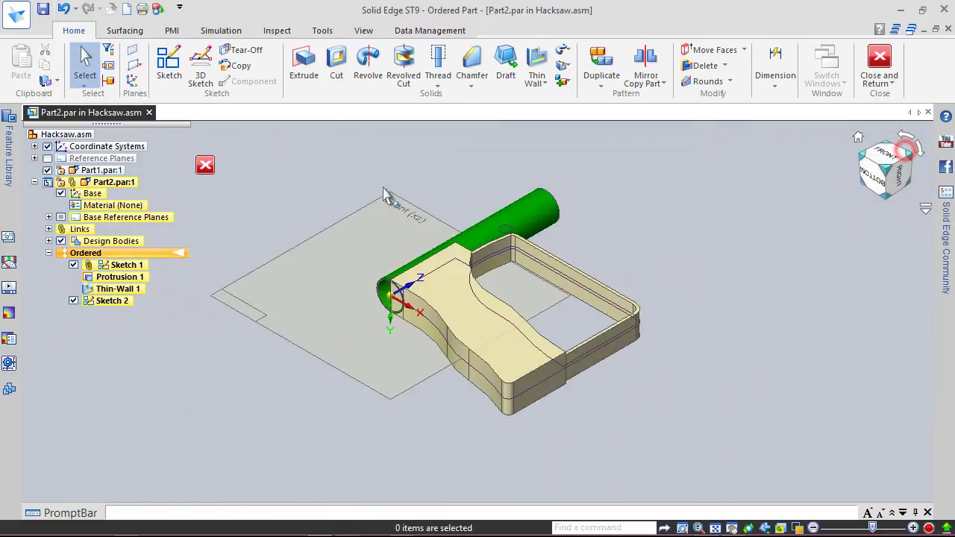
pyautogui.click(49, 217)
pyautogui.click(73, 253)
pyautogui.click(49, 217)
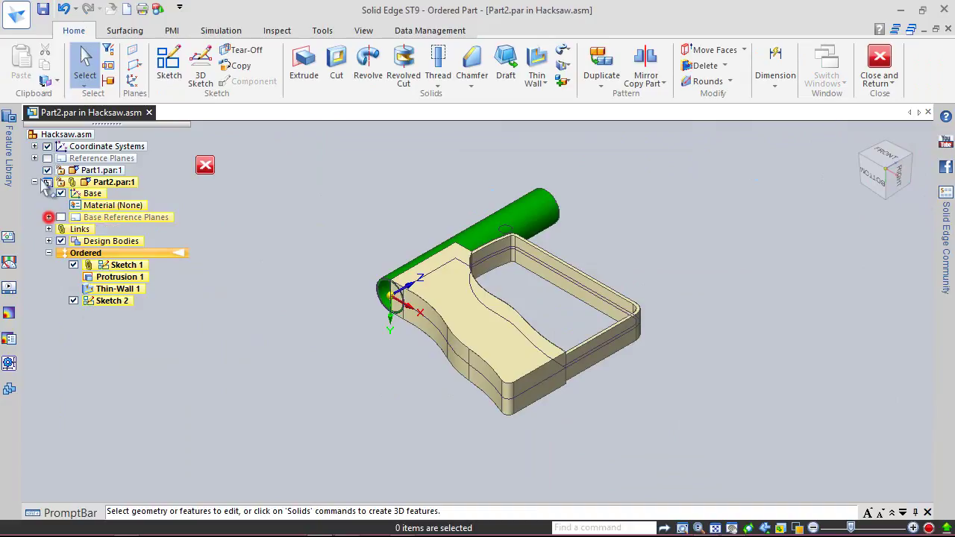
pyautogui.click(43, 9)
# Cut the .25 in circle through both walls of the tube with a symmetric finite extent and finish the cutout
pyautogui.scroll(5, 486, 224)
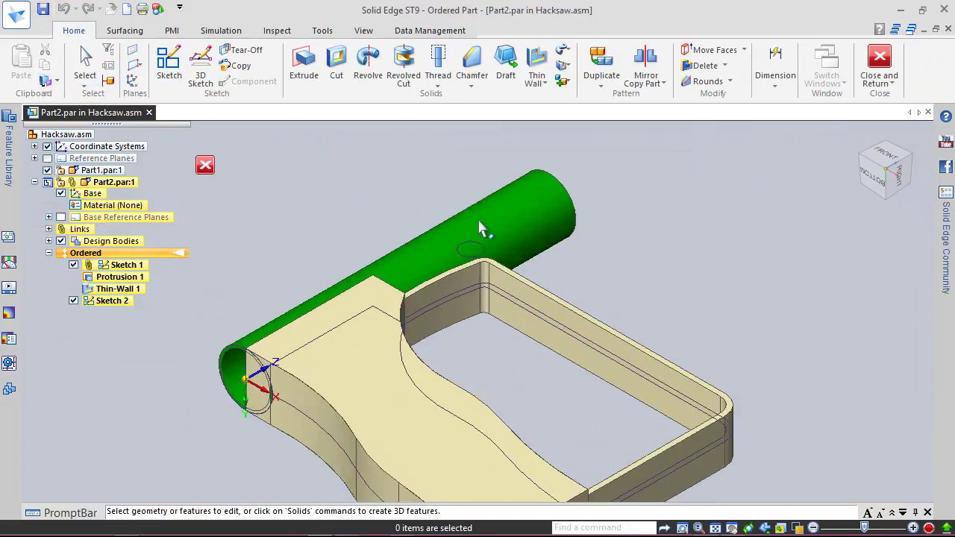
pyautogui.click(336, 63)
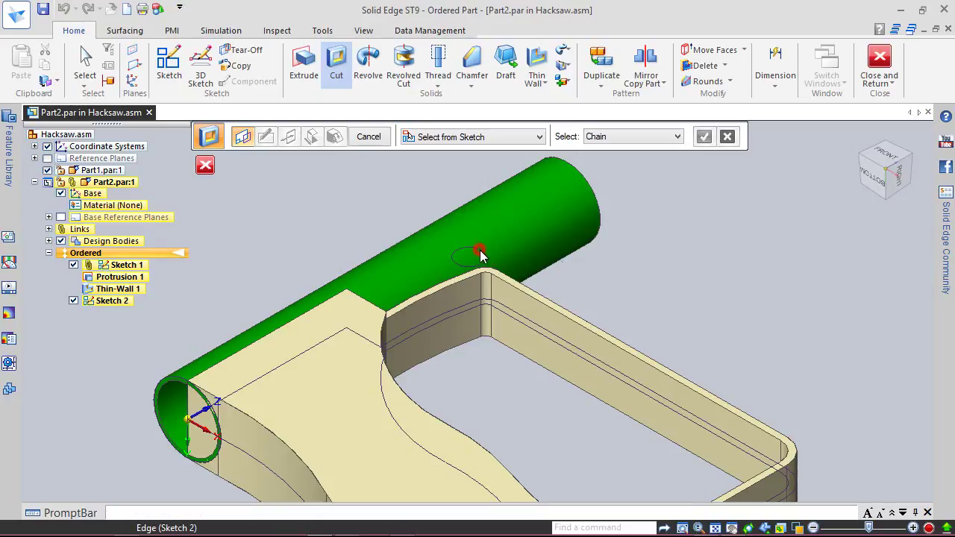
pyautogui.click(703, 136)
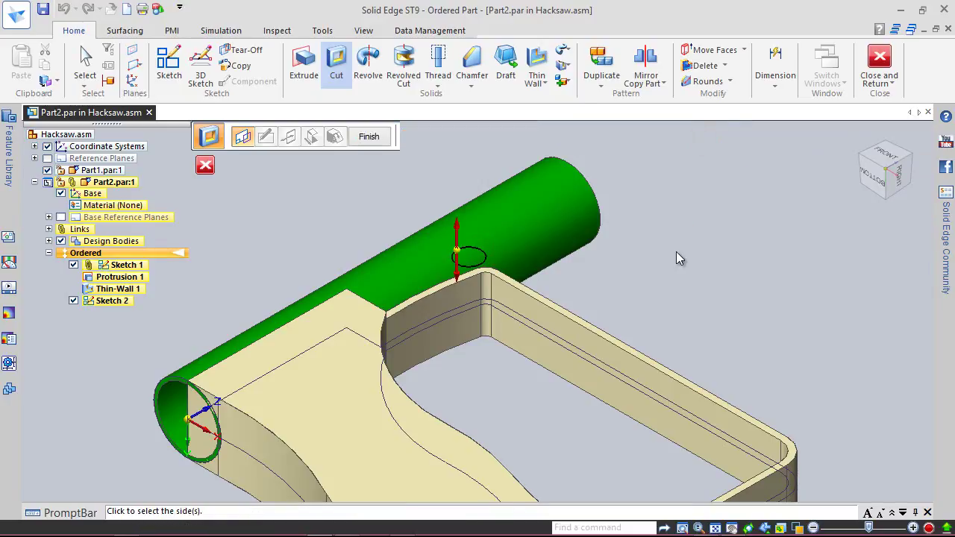
pyautogui.click(677, 251)
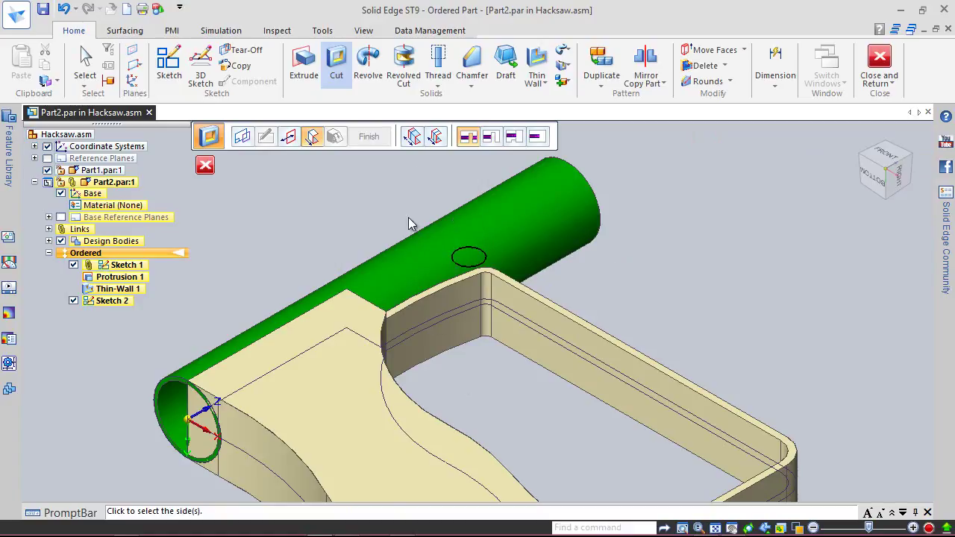
pyautogui.click(435, 138)
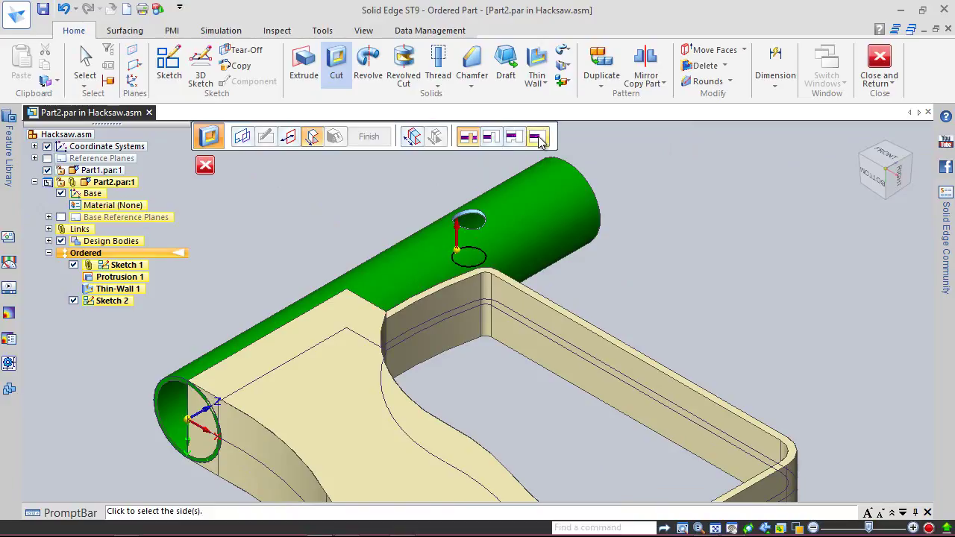
pyautogui.click(539, 137)
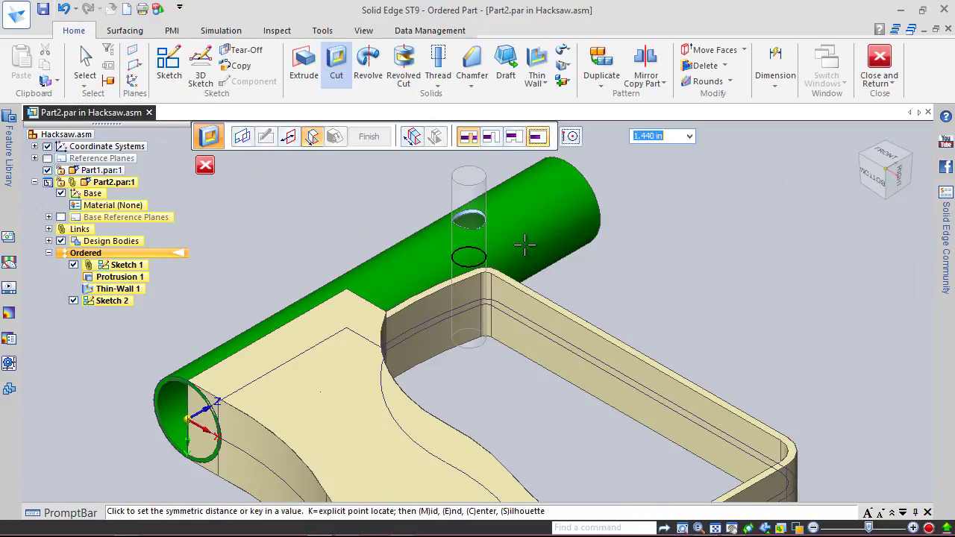
pyautogui.scroll(-3, 469, 395)
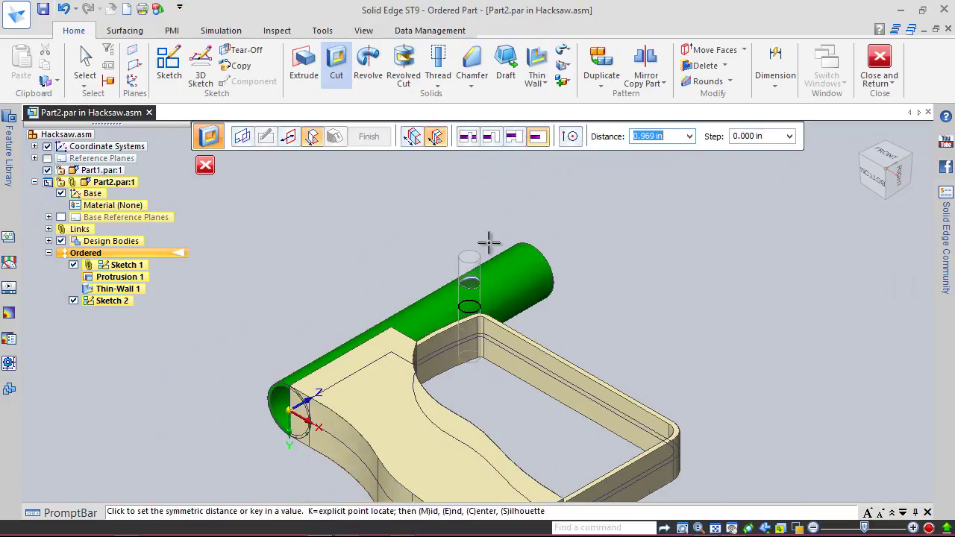
pyautogui.click(484, 195)
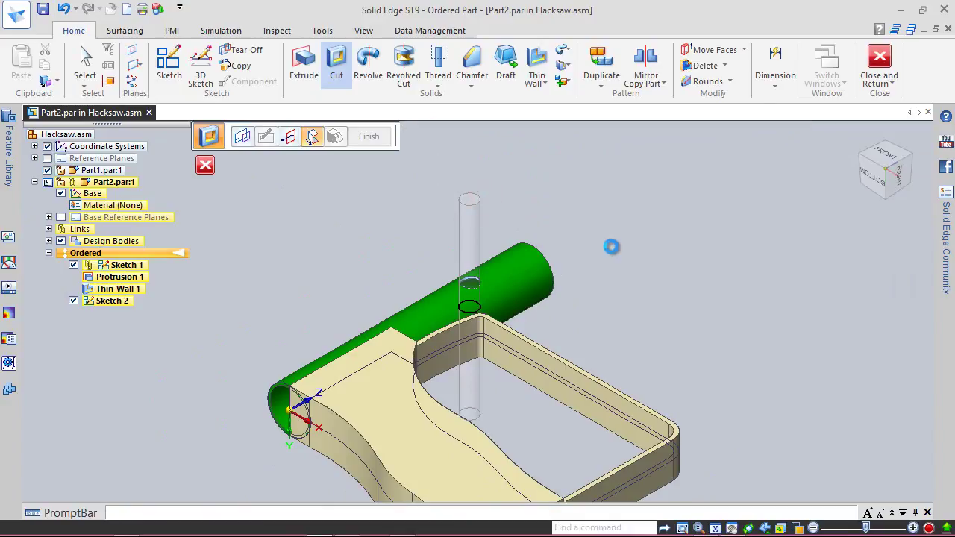
pyautogui.click(369, 136)
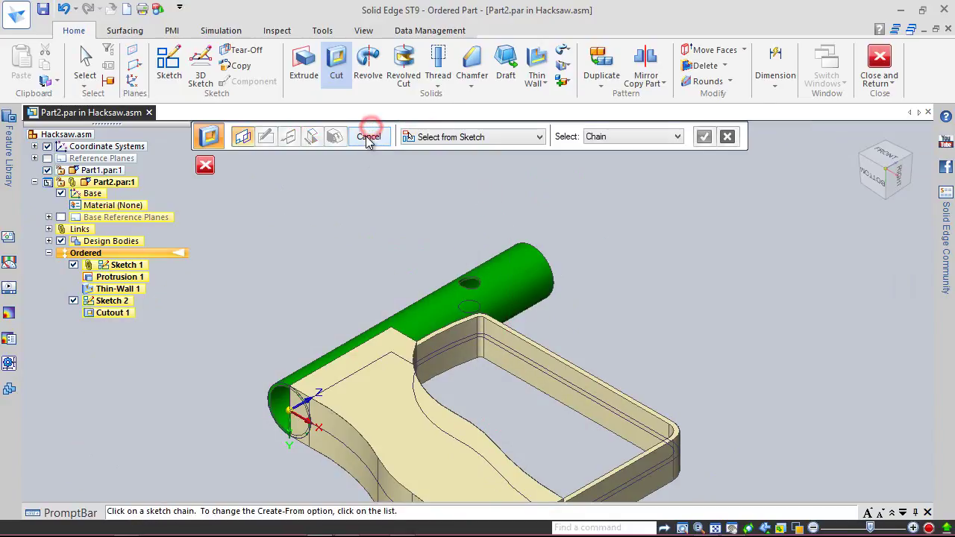
# Hide Sketch 2 and Sketch 1 in Part2
pyautogui.click(73, 302)
pyautogui.click(73, 265)
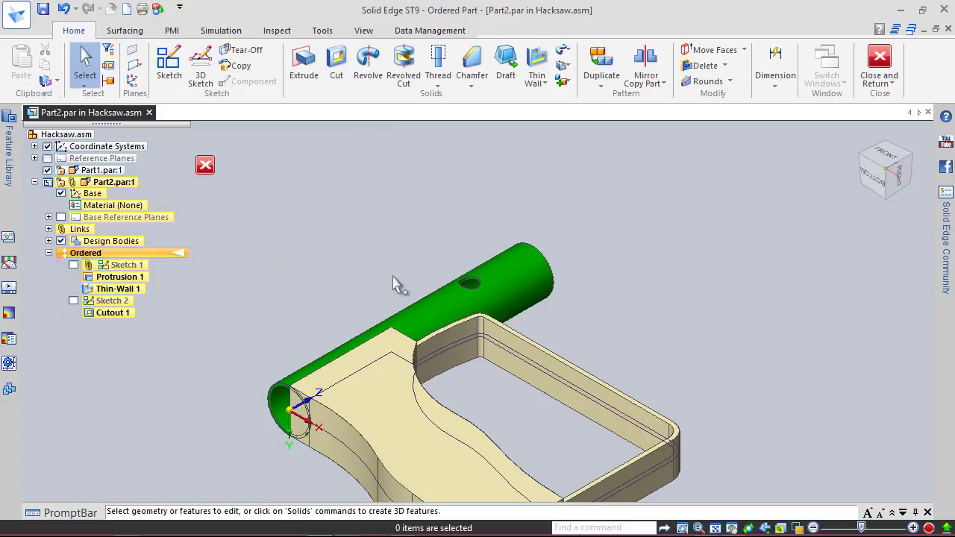
# Close Part2, return to the Hacksaw assembly and save it
pyautogui.moveTo(445, 287)
pyautogui.mouseDown(button='middle')
pyautogui.moveTo(450, 344)
pyautogui.moveTo(461, 292)
pyautogui.mouseUp(button='middle')
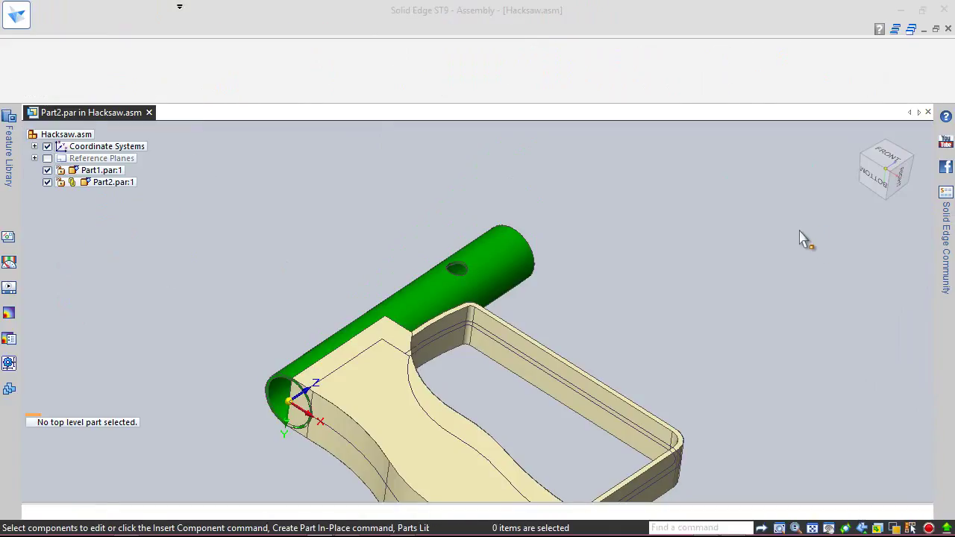
pyautogui.click(868, 167)
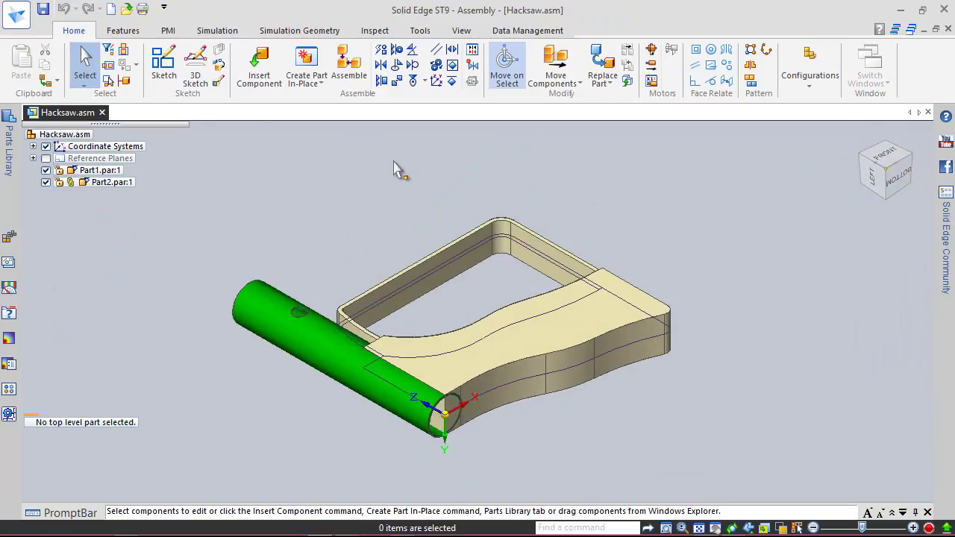
pyautogui.hotkey('ctrl', 's')
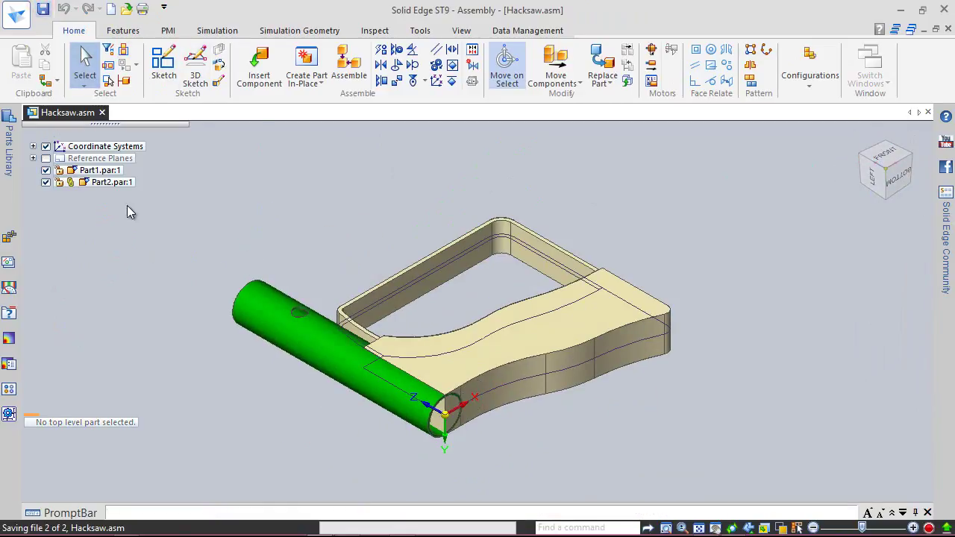
# Turn off the display of Part1's sketches in the assembly
pyautogui.click(105, 171)
pyautogui.rightClick(108, 172)
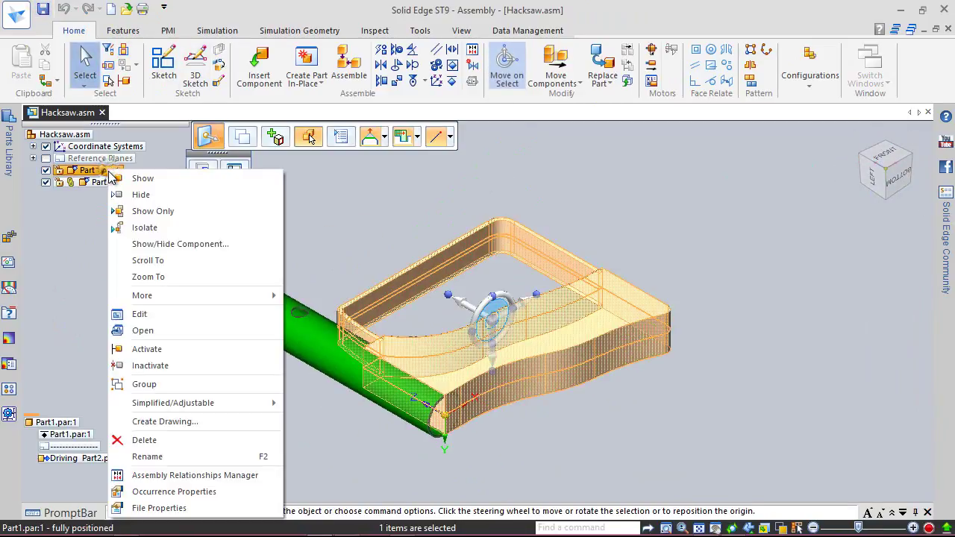
pyautogui.click(143, 242)
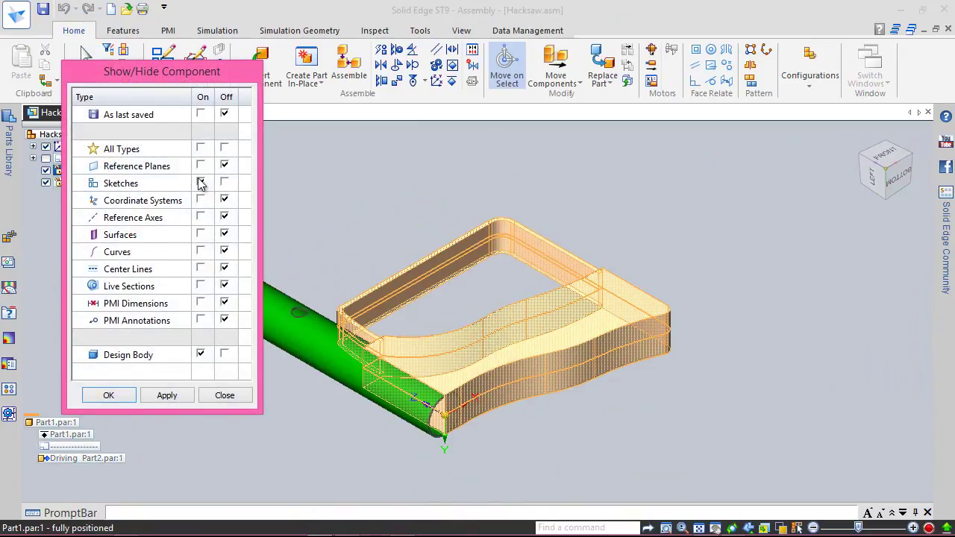
pyautogui.click(113, 396)
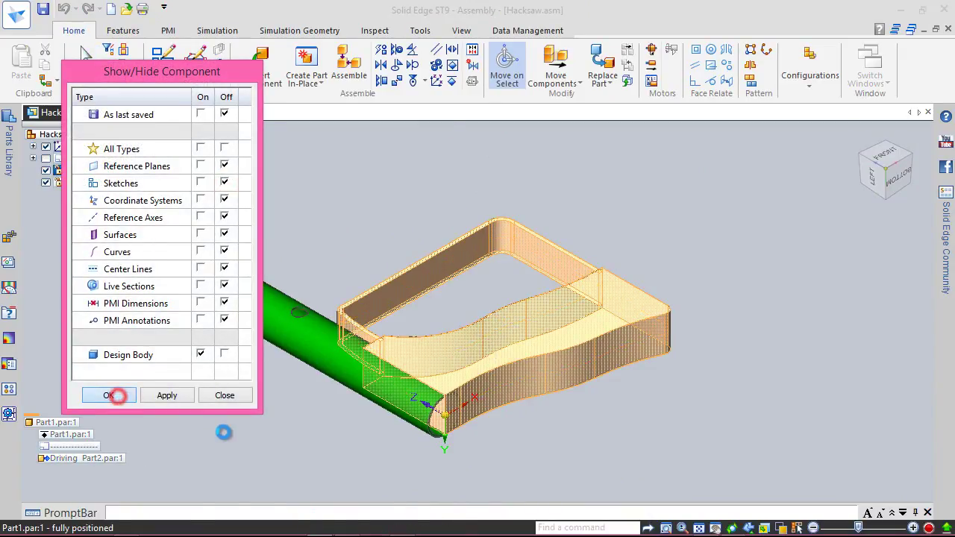
pyautogui.click(190, 281)
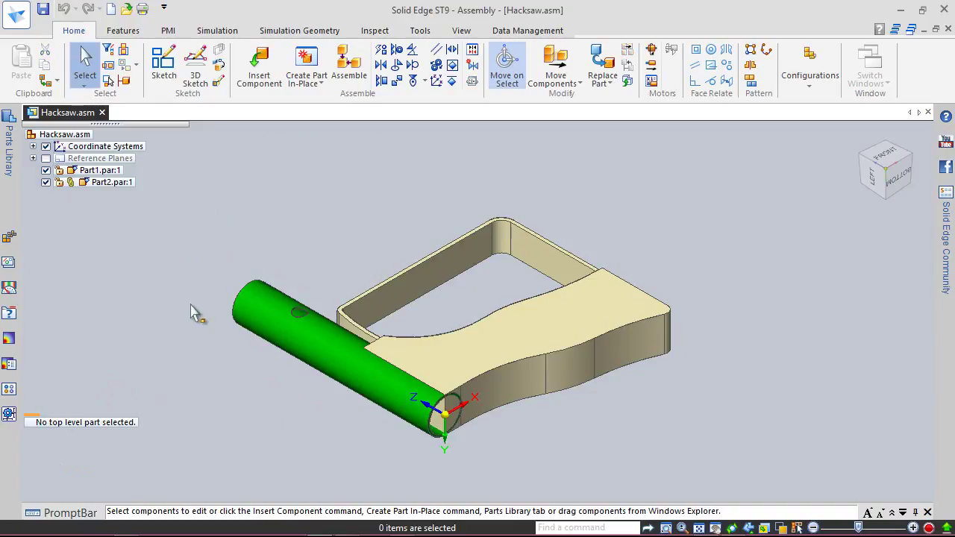
# Turn on the display of Part2's sketches in the assembly and clear the selection
pyautogui.click(282, 333)
pyautogui.rightClick(284, 329)
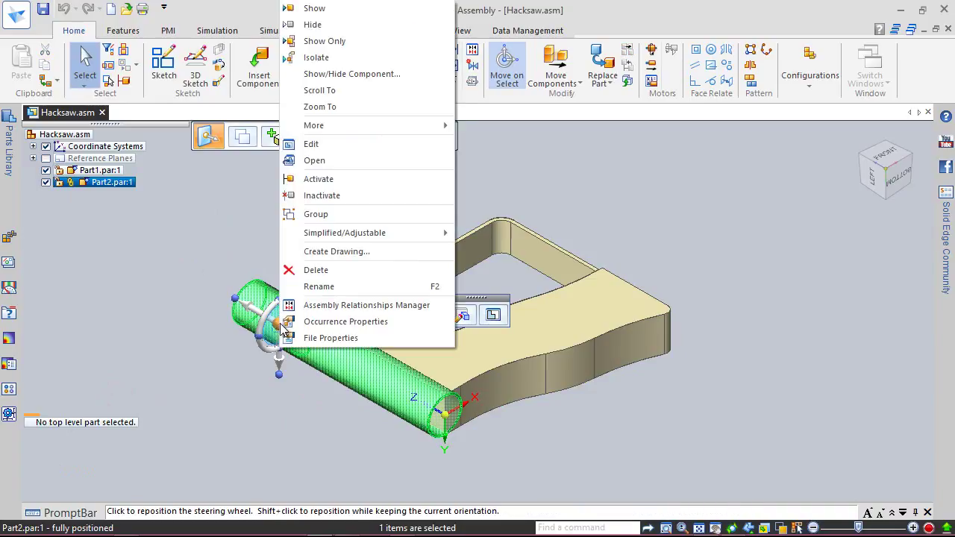
pyautogui.click(332, 74)
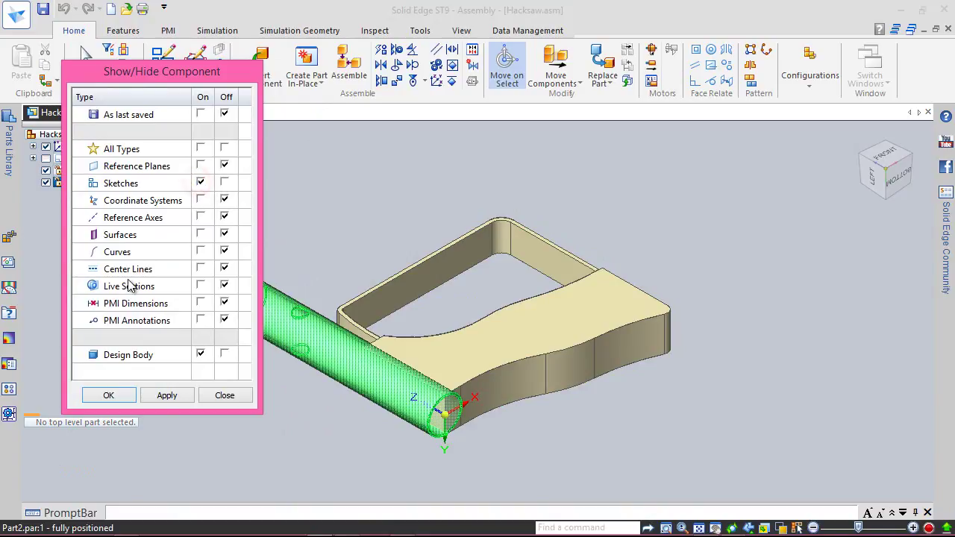
pyautogui.click(108, 397)
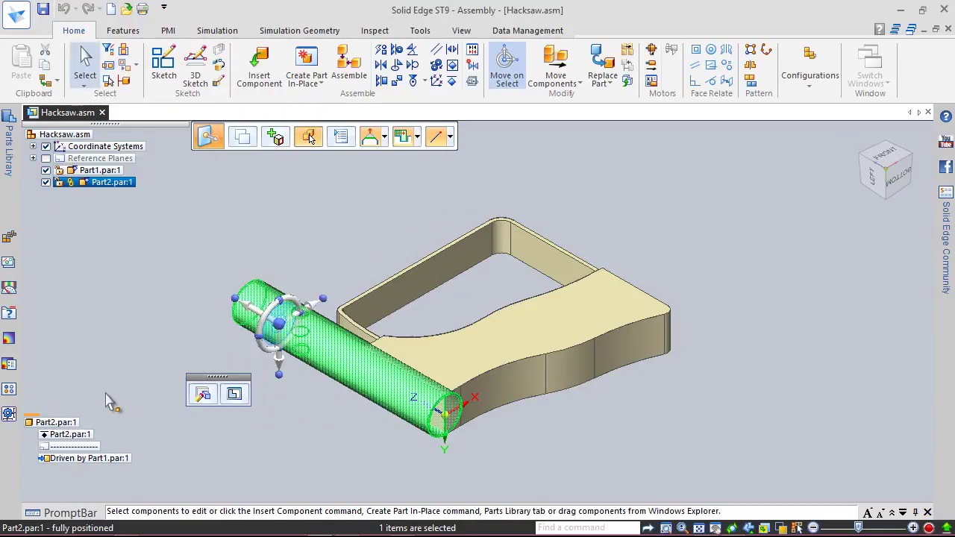
pyautogui.click(130, 244)
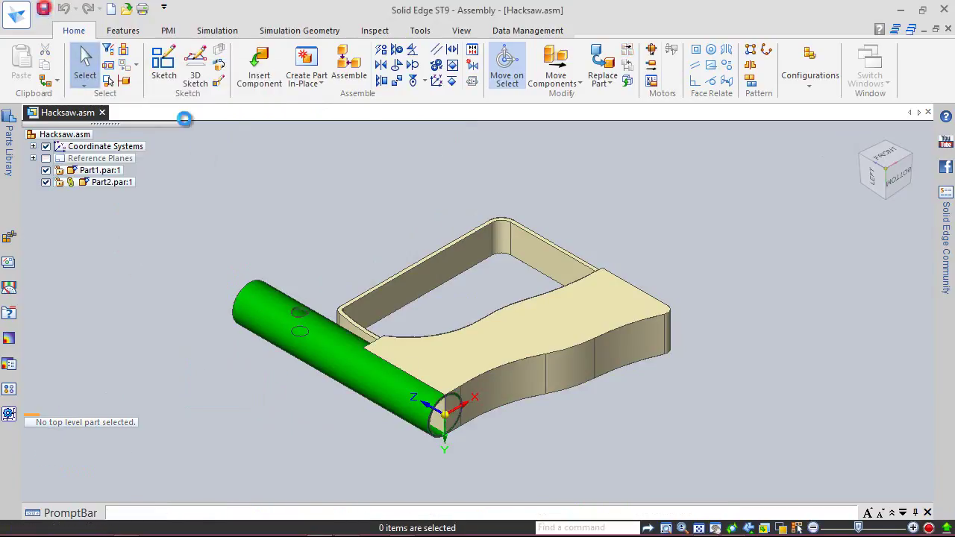
# Edit Part1 in place and start a sketch on its narrow end face beside the tube's open end
pyautogui.click(448, 354)
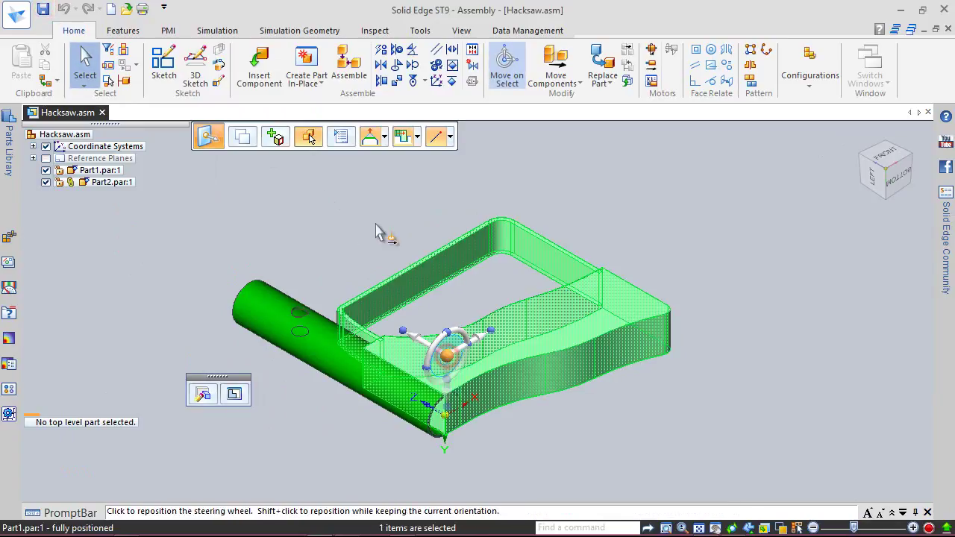
pyautogui.click(234, 395)
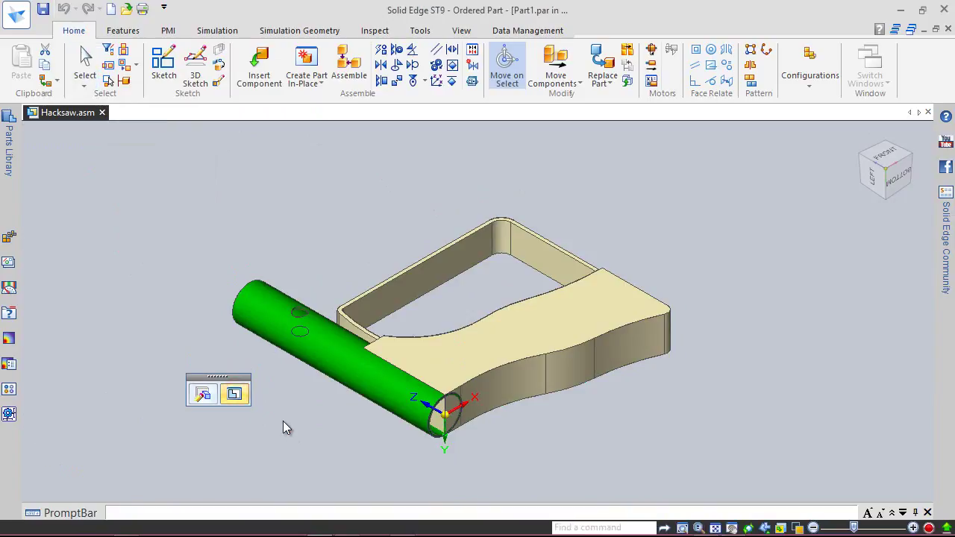
pyautogui.click(168, 63)
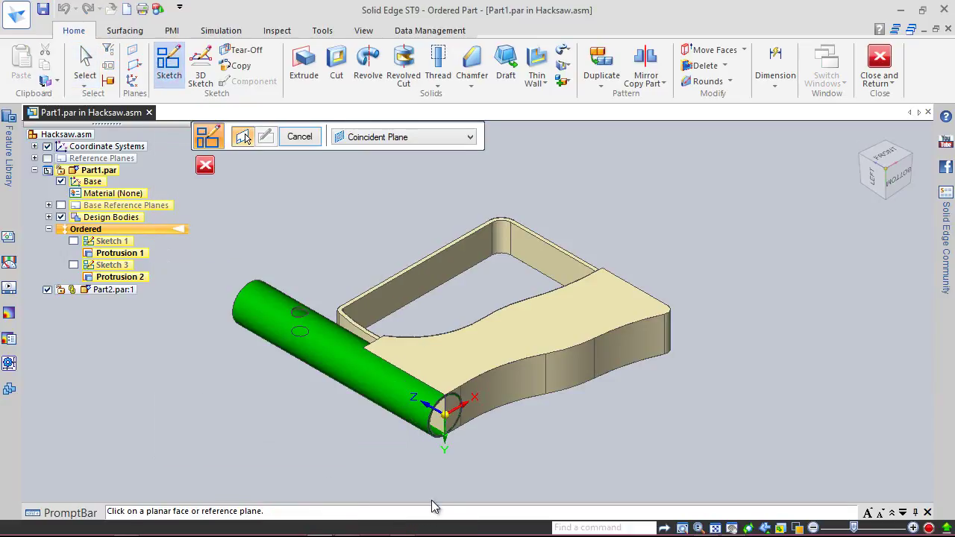
pyautogui.scroll(3, 455, 433)
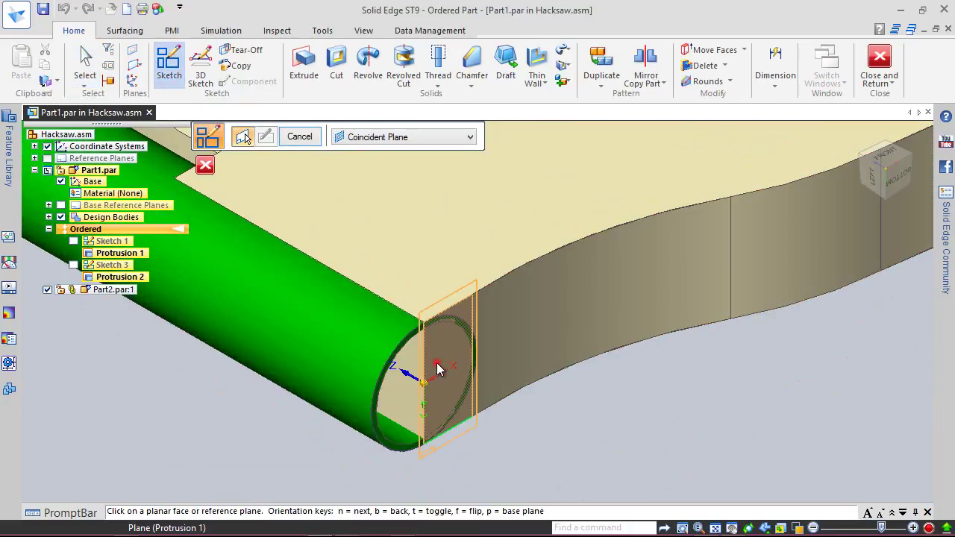
pyautogui.click(438, 366)
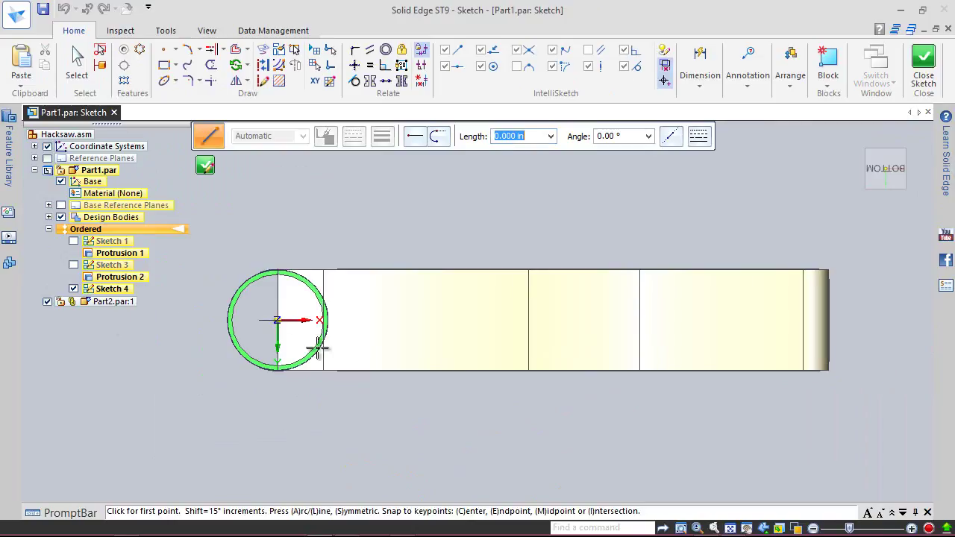
# Project the tube's outer circular edge into the Part1 sketch with the default projection options, and finish the sketch
pyautogui.scroll(4, 208, 326)
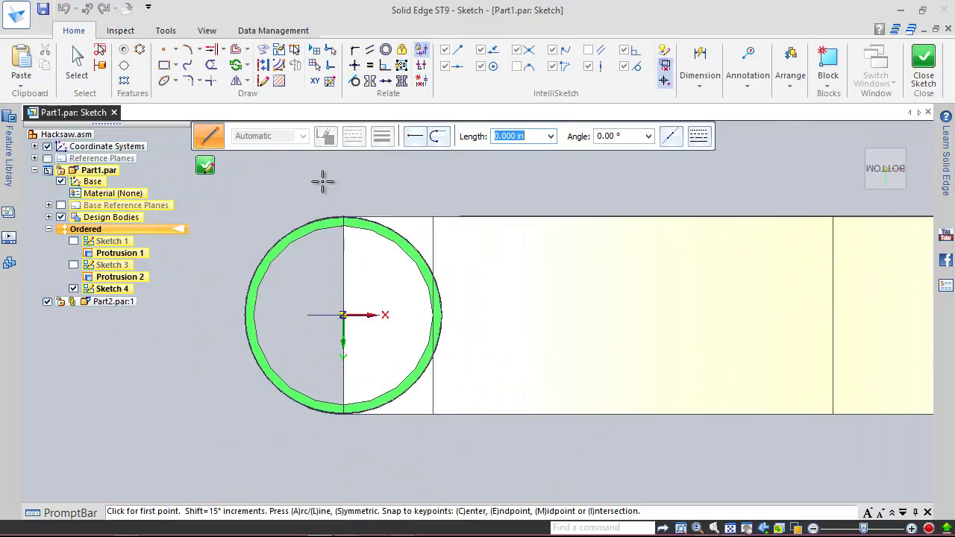
pyautogui.click(264, 50)
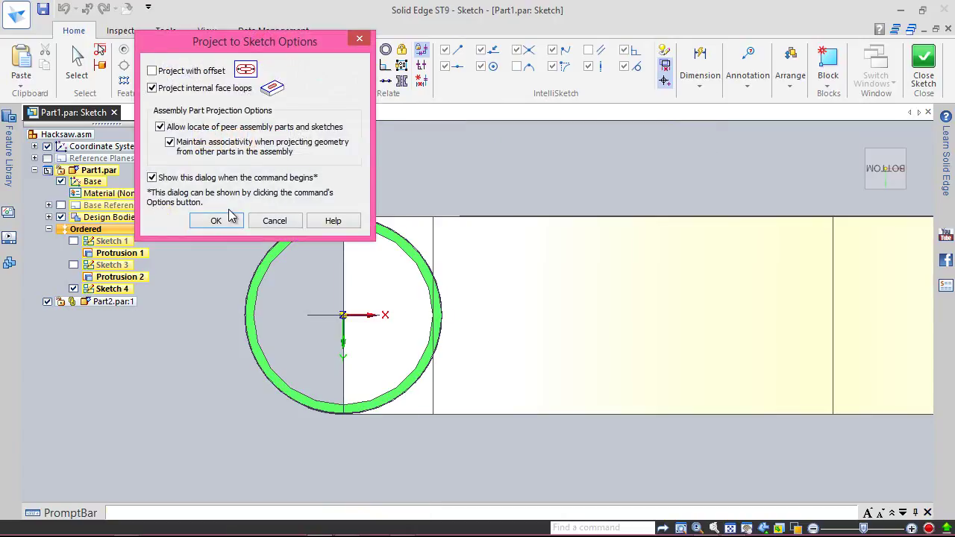
pyautogui.click(217, 221)
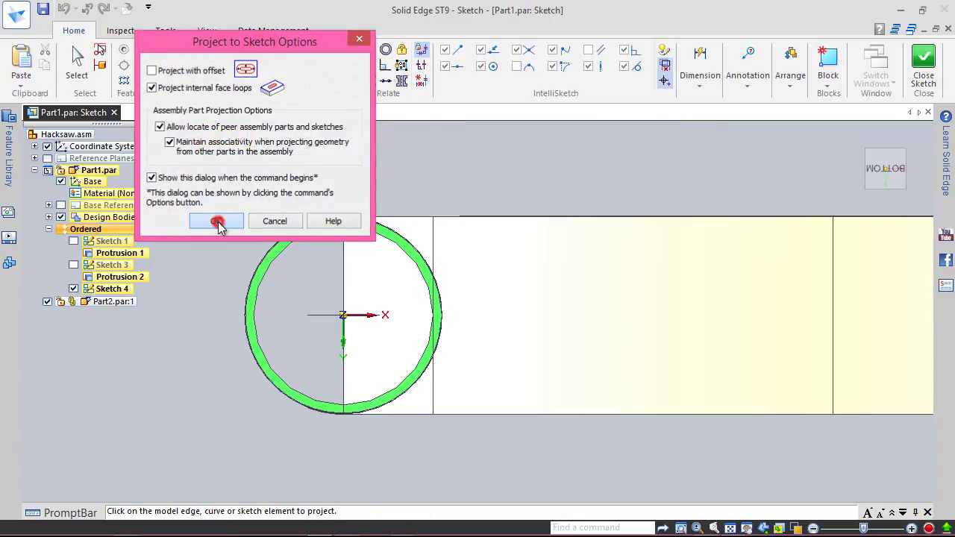
pyautogui.click(268, 255)
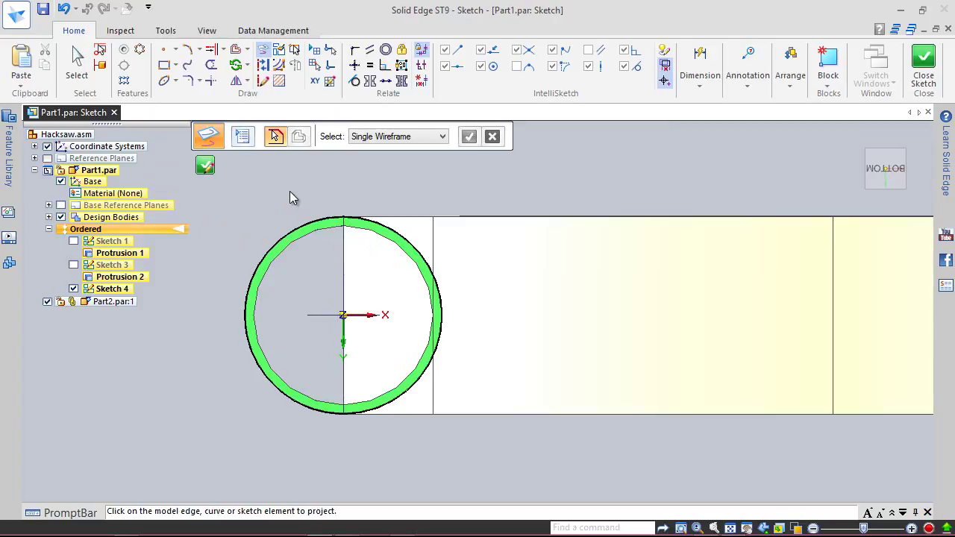
pyautogui.click(246, 183)
pyautogui.click(924, 64)
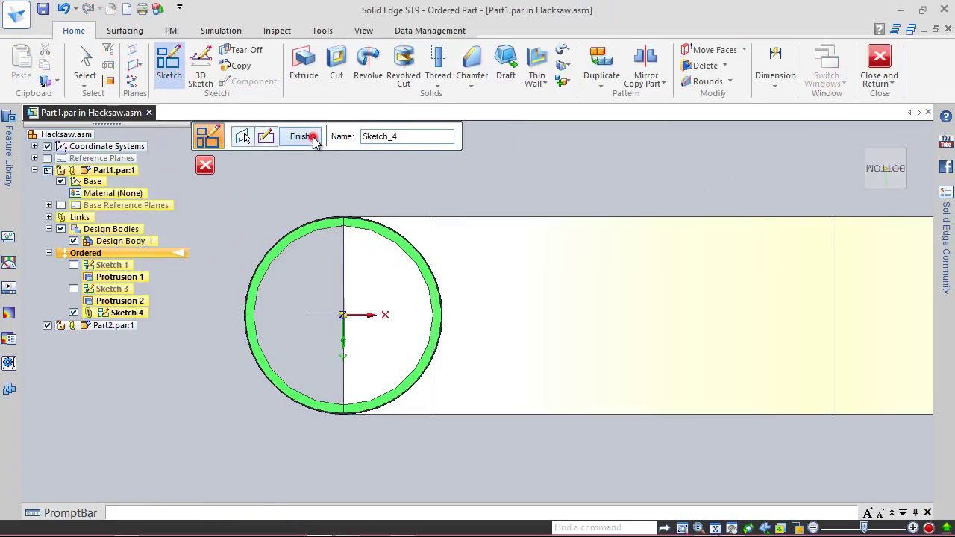
pyautogui.click(310, 137)
pyautogui.click(313, 137)
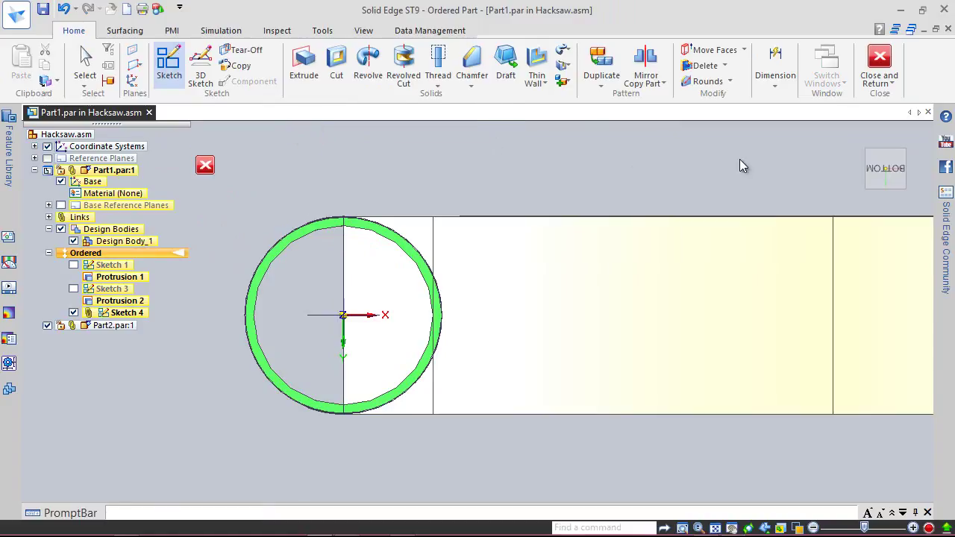
# Cut Part1 with the projected circle in one direction along the tube, about 4.31 in, extending past the tube's far end
pyautogui.click(872, 155)
pyautogui.scroll(3, 463, 407)
pyautogui.click(337, 64)
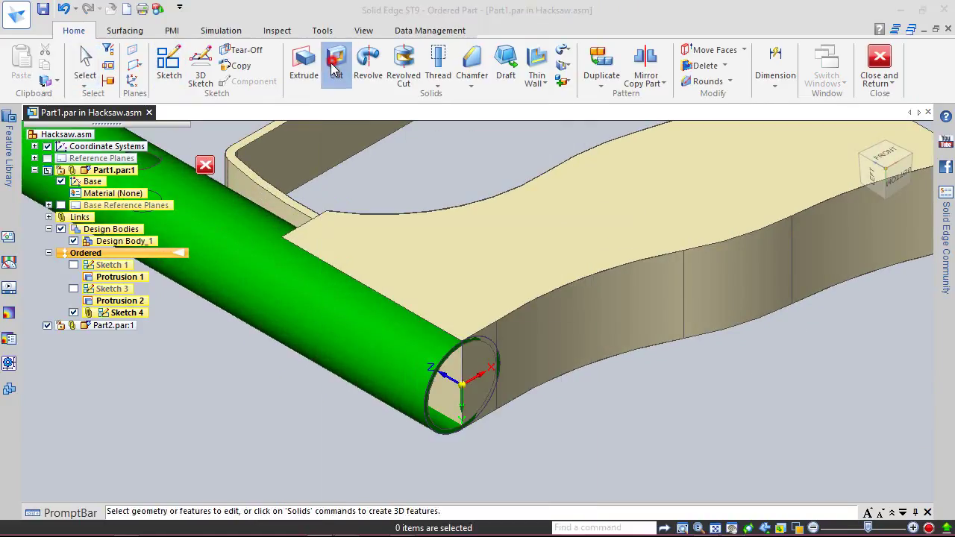
pyautogui.click(523, 301)
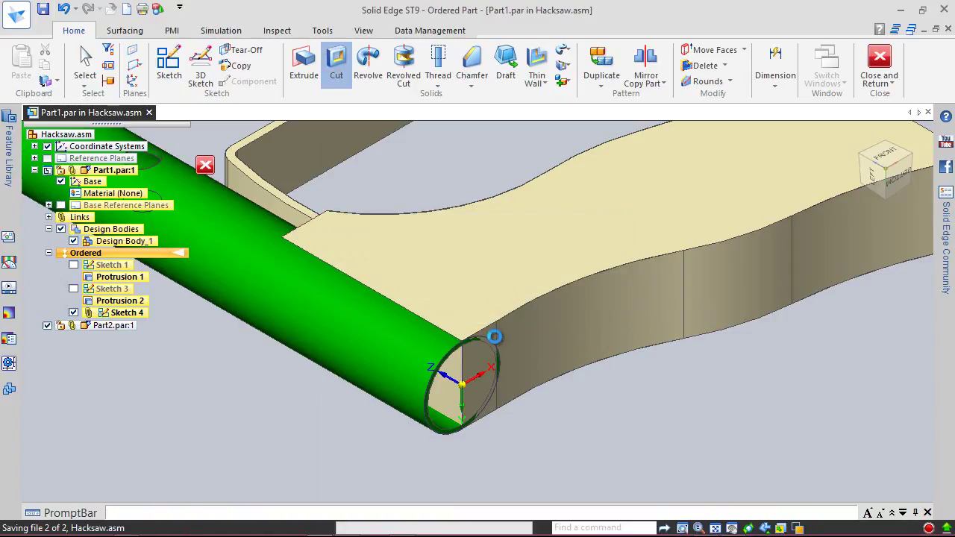
pyautogui.click(491, 344)
pyautogui.rightClick(477, 259)
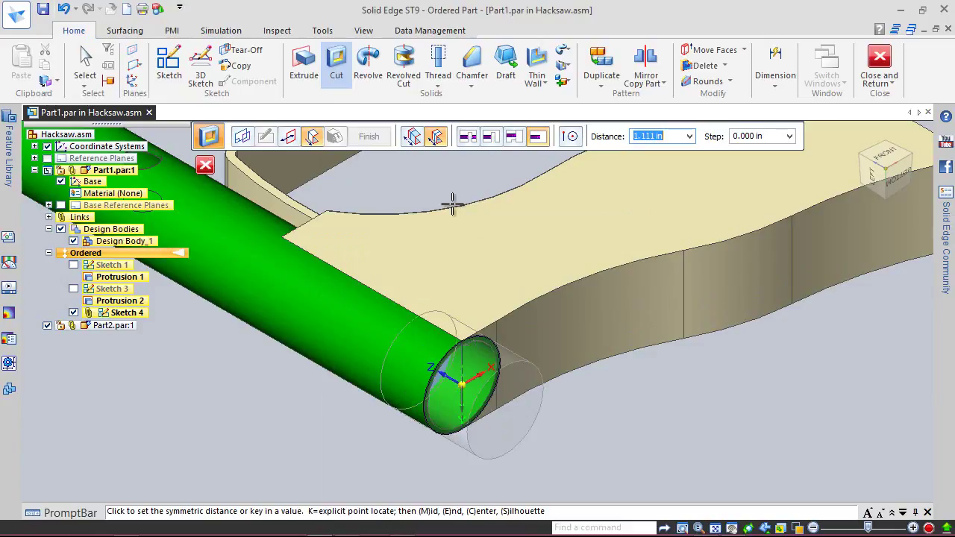
pyautogui.click(438, 137)
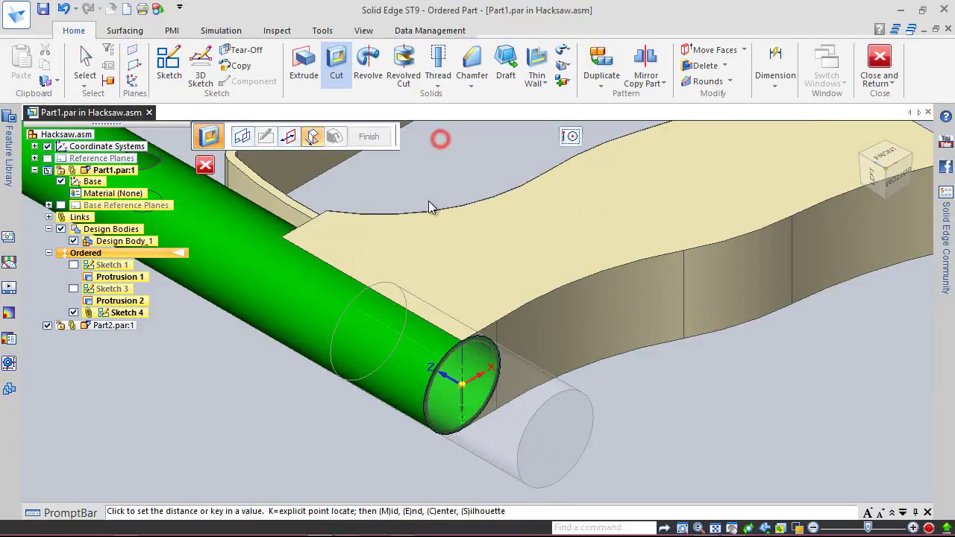
pyautogui.scroll(-5, 628, 427)
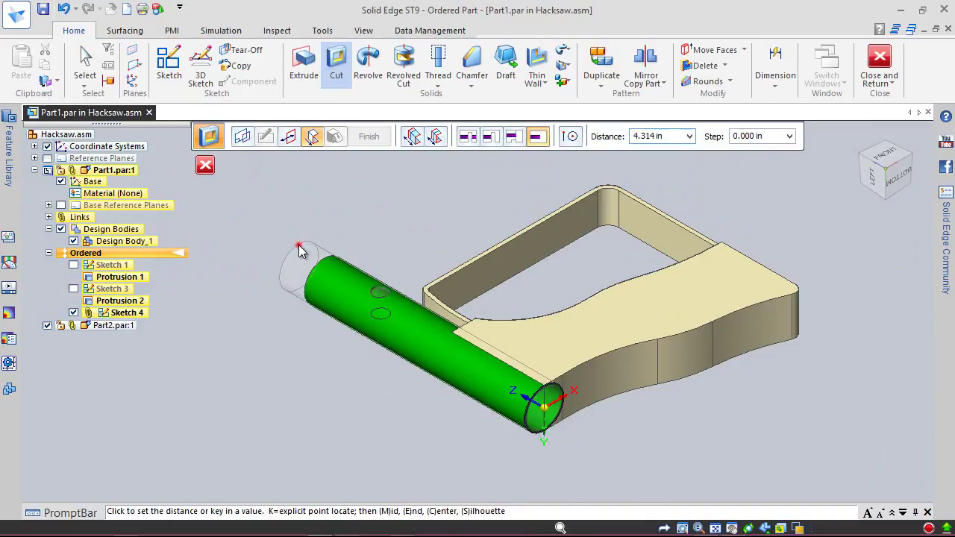
pyautogui.click(305, 249)
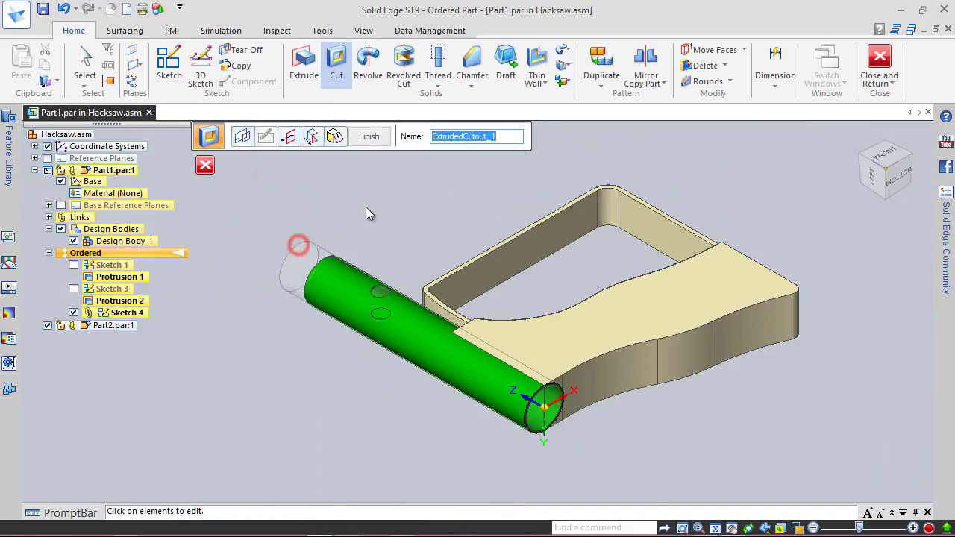
pyautogui.click(370, 138)
pyautogui.click(368, 137)
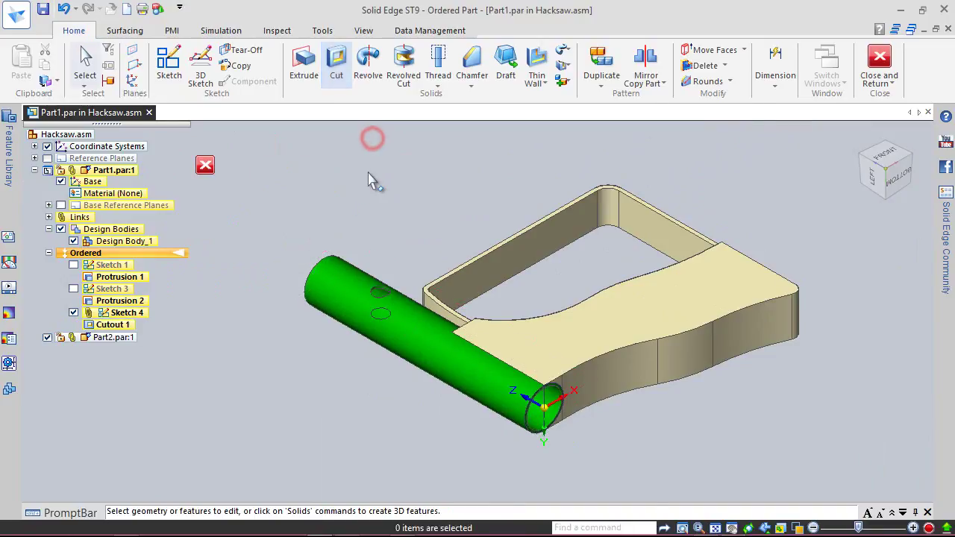
# Save Part1, then close it and return to the Hacksaw assembly
pyautogui.click(43, 9)
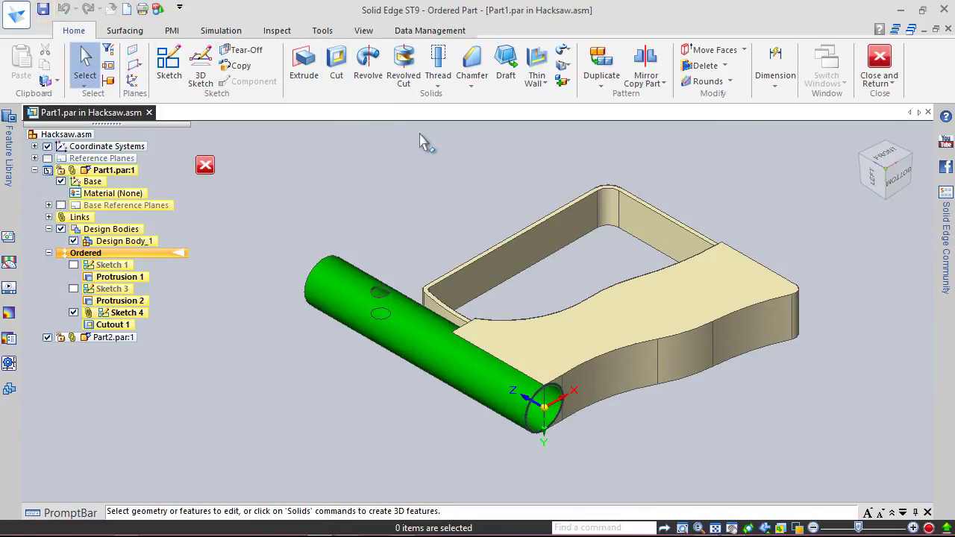
pyautogui.click(880, 60)
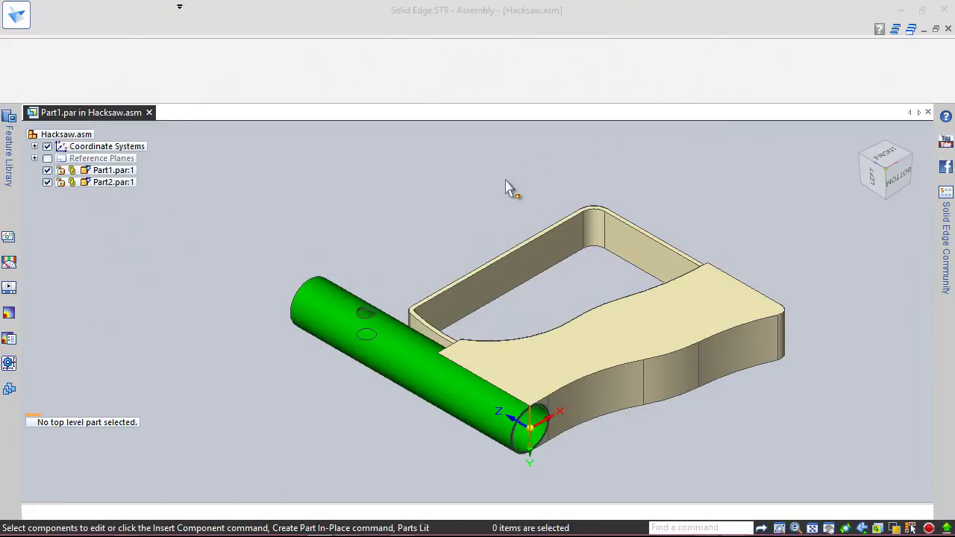
# Turn off the display of Part2's sketches in the assembly, clear the selection and save the assembly
pyautogui.click(328, 279)
pyautogui.rightClick(325, 282)
pyautogui.click(373, 75)
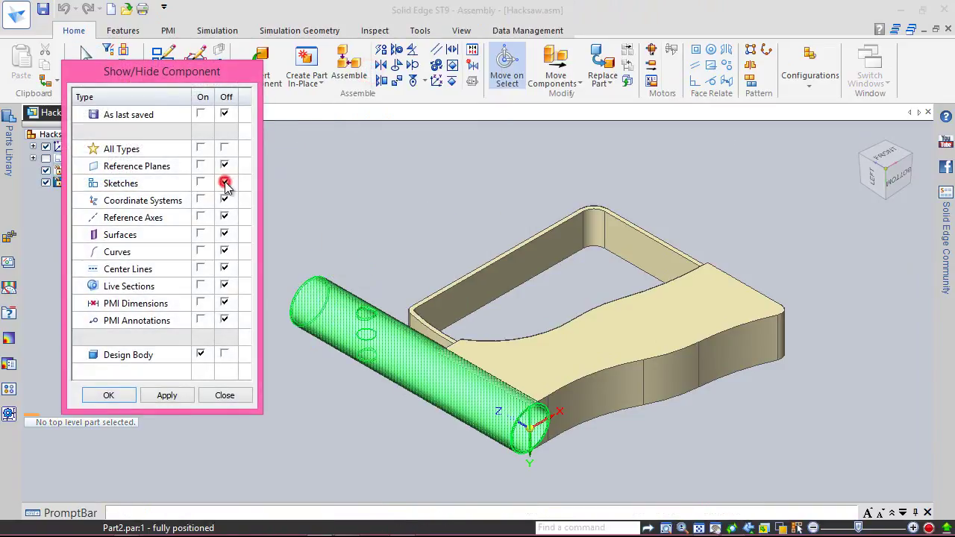
pyautogui.click(104, 396)
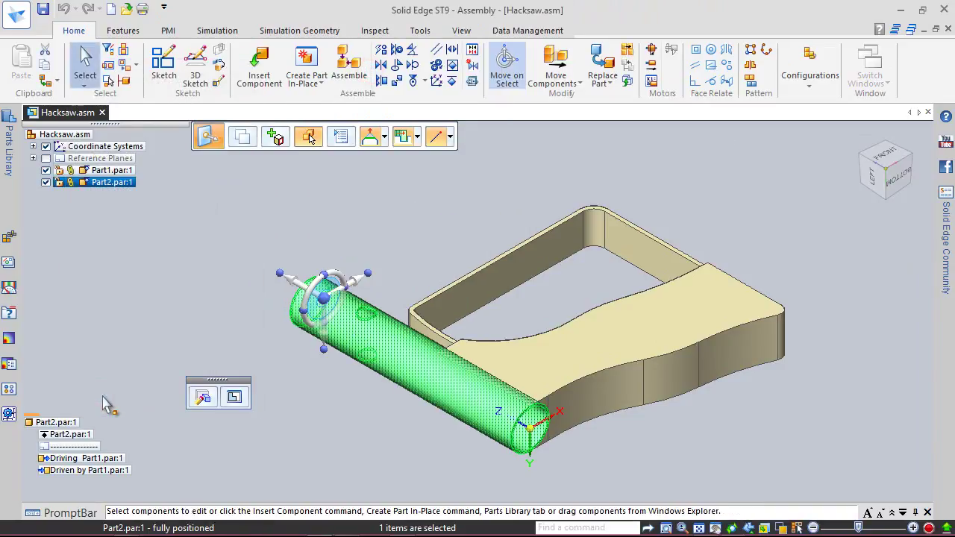
pyautogui.click(199, 241)
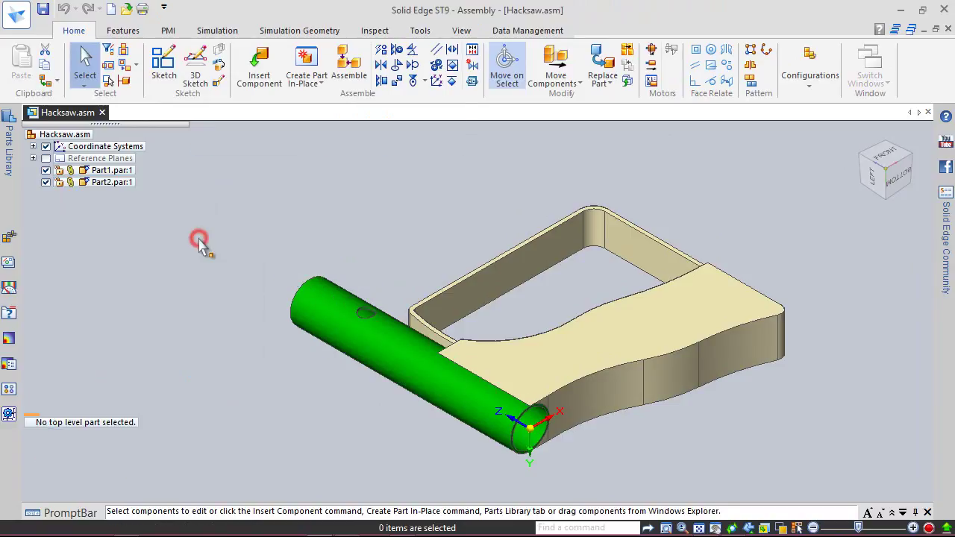
pyautogui.click(46, 7)
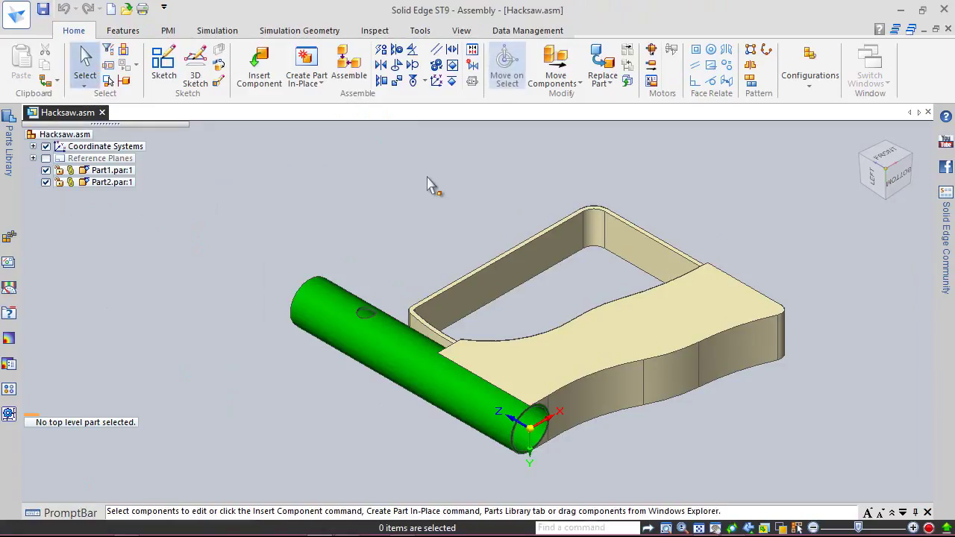
# Save all documents when asked and check interference between Part1 as the first set and Part2 as the second
pyautogui.click(377, 31)
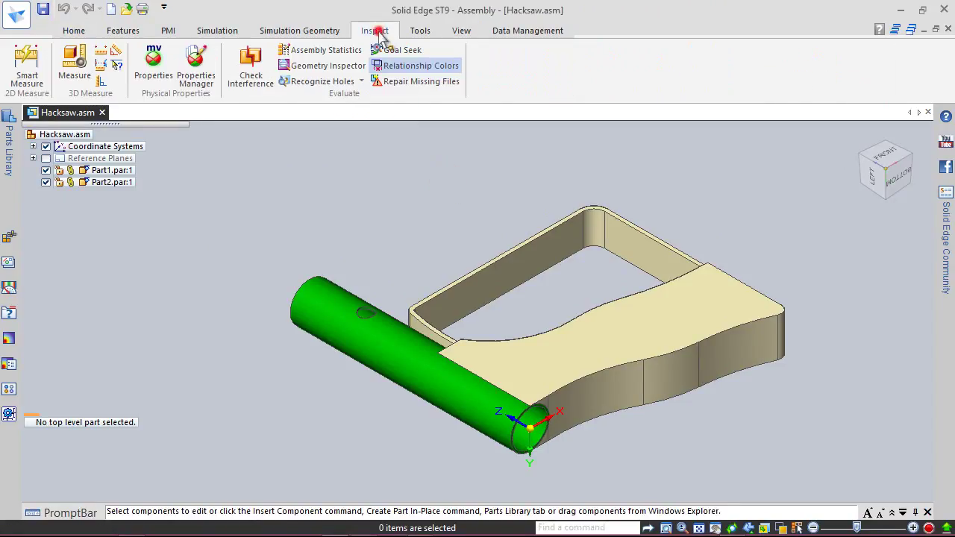
pyautogui.click(251, 66)
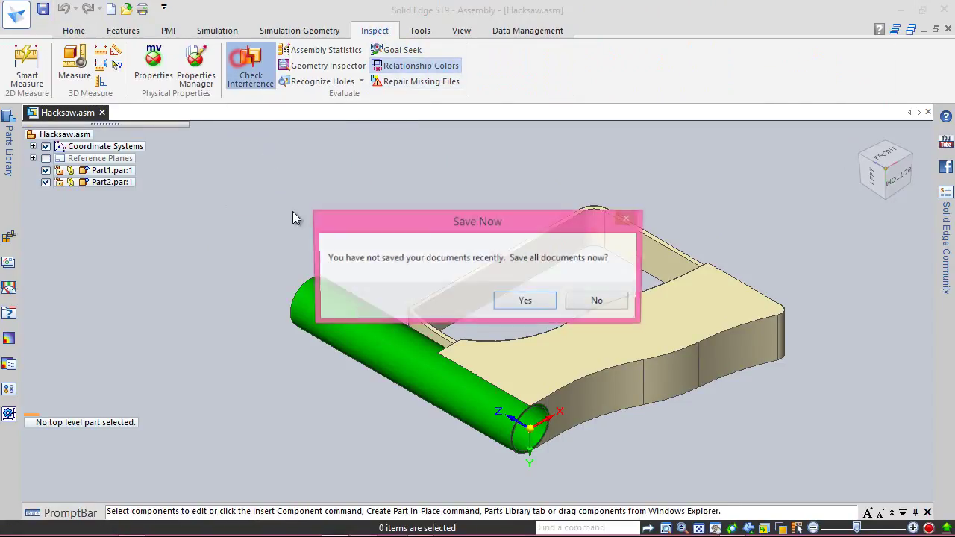
pyautogui.click(522, 301)
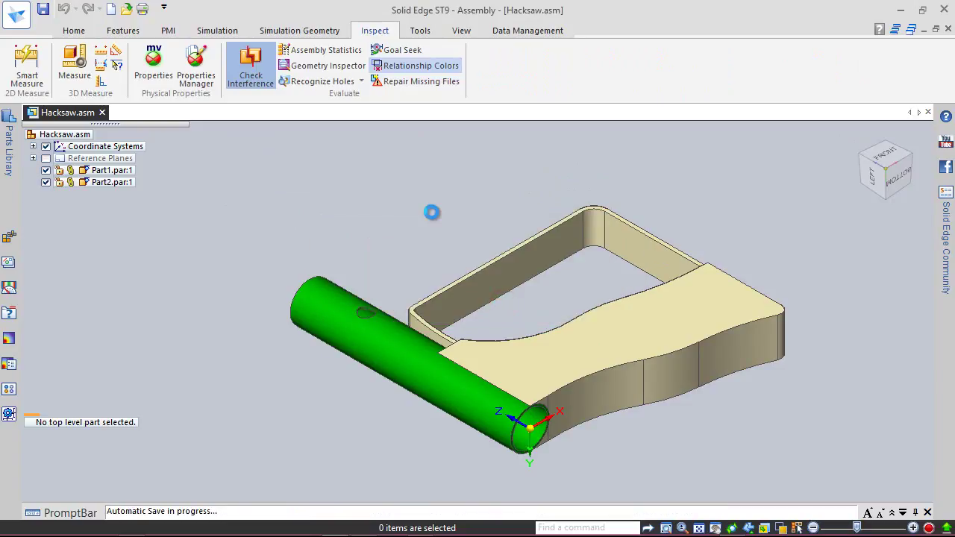
pyautogui.click(504, 263)
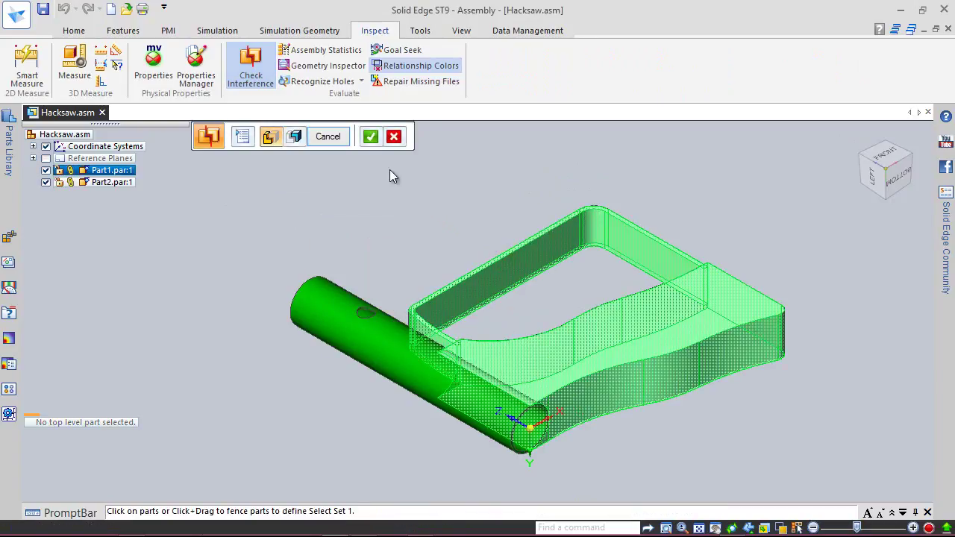
pyautogui.click(370, 138)
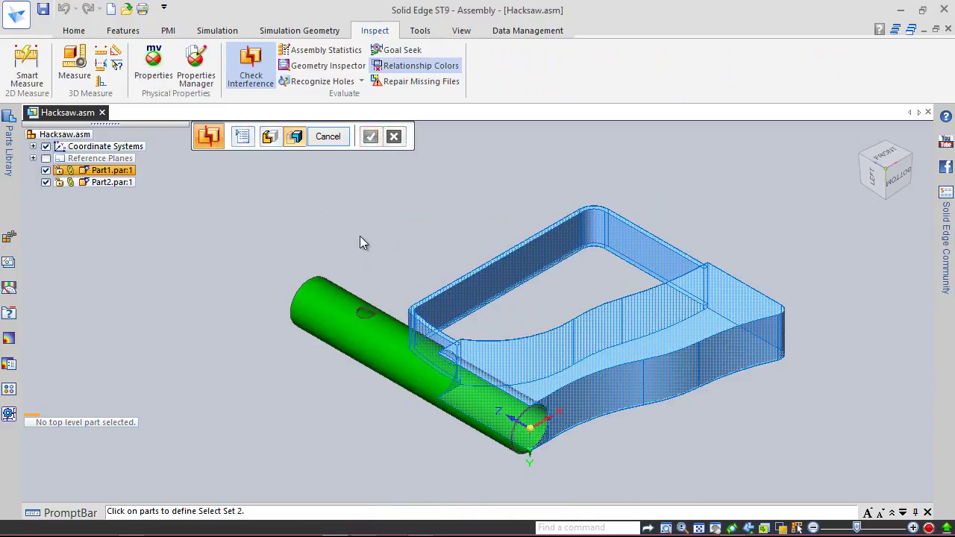
pyautogui.click(332, 309)
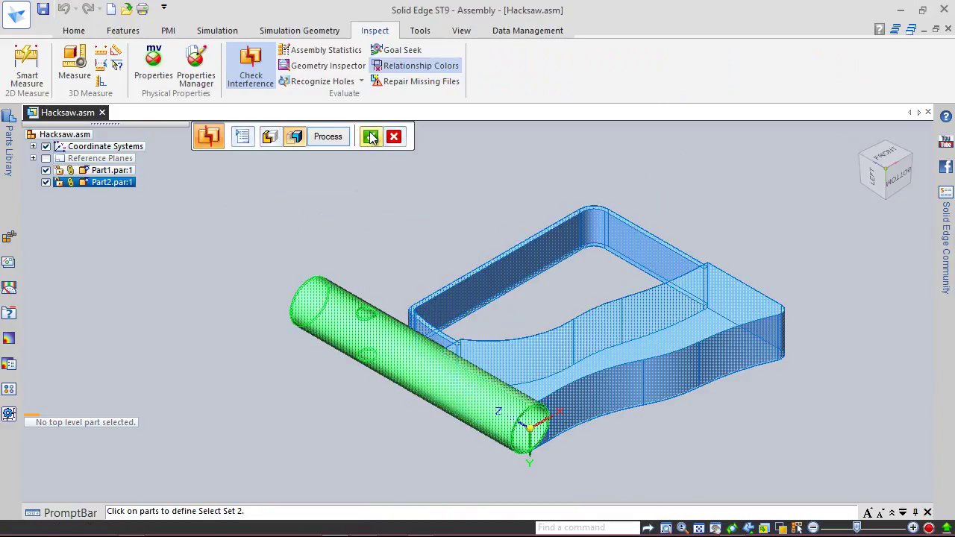
pyautogui.click(370, 137)
pyautogui.click(320, 139)
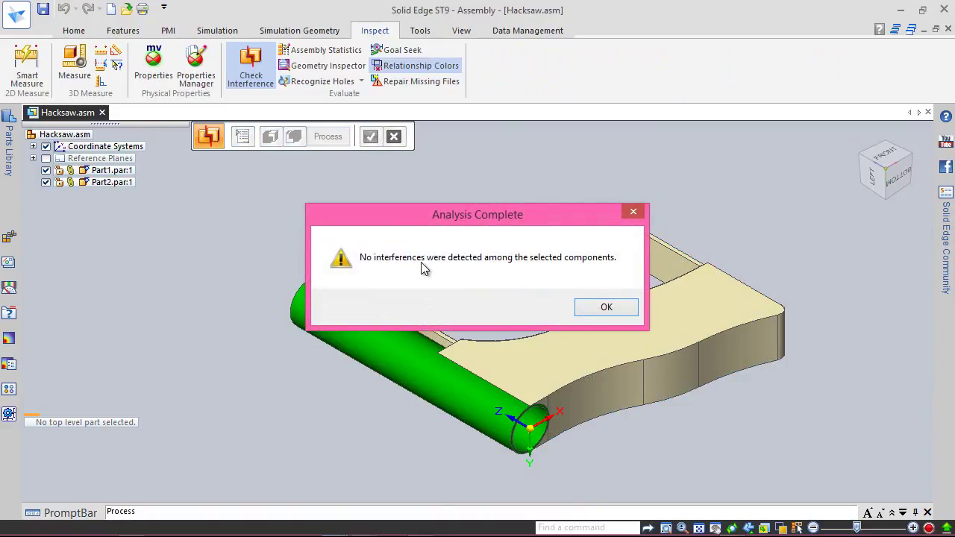
pyautogui.click(606, 307)
# Leave the interference check, then save and close the Hacksaw assembly
pyautogui.click(74, 31)
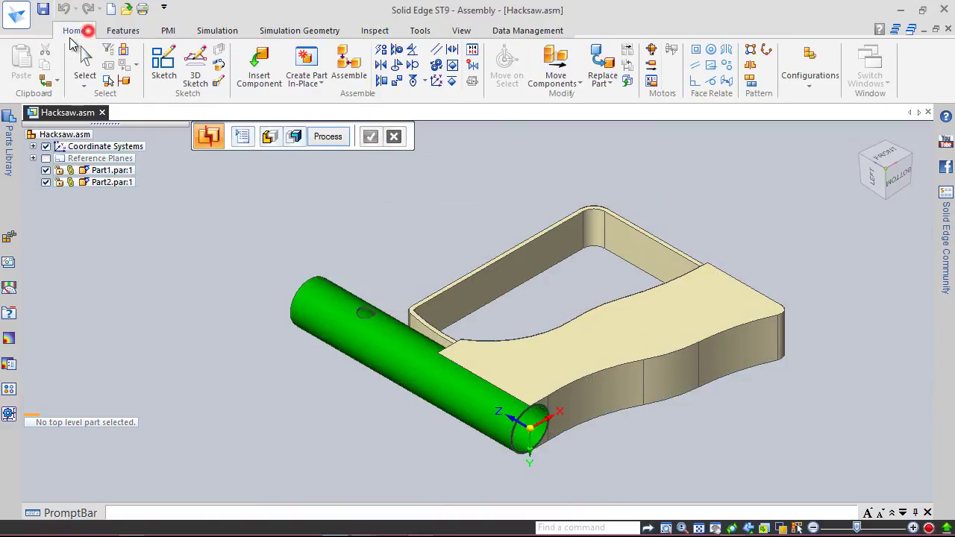
pyautogui.click(43, 9)
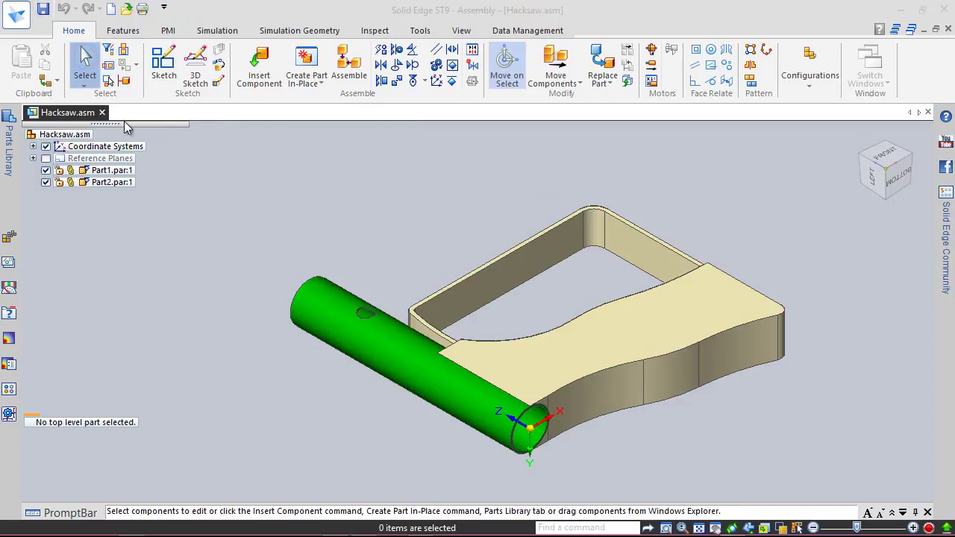
pyautogui.click(104, 114)
pyautogui.click(104, 113)
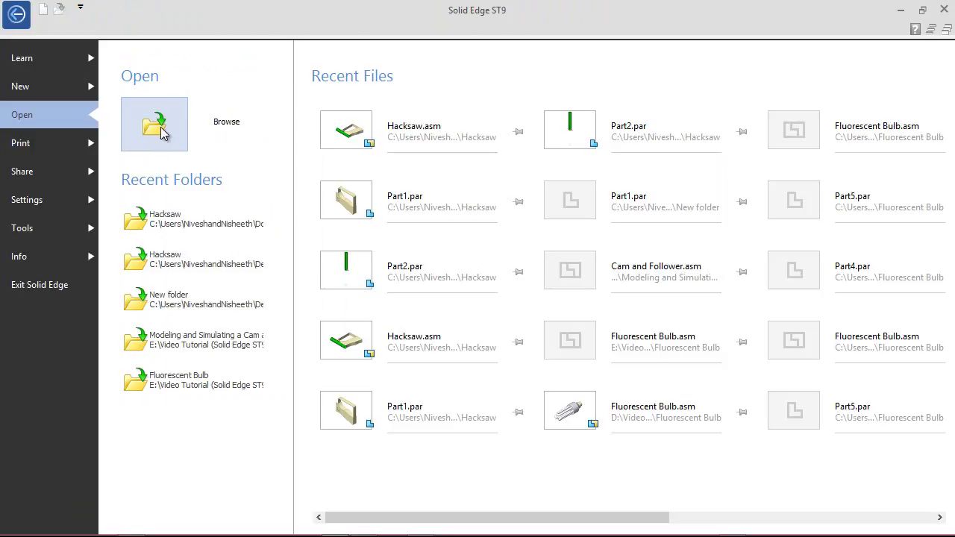
# Rename the Part1 file in the Hacksaw folder as Handle and open the Hacksaw assembly
pyautogui.click(156, 127)
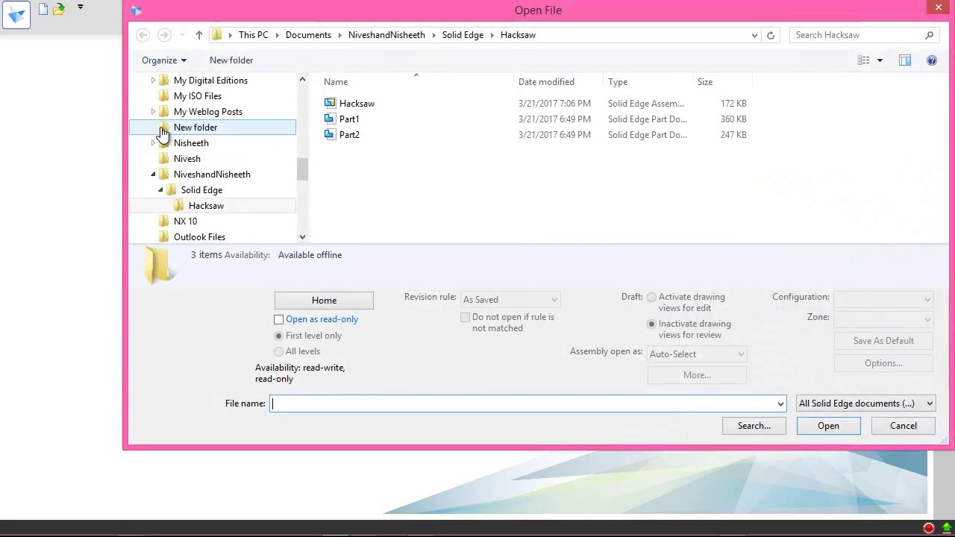
pyautogui.click(354, 121)
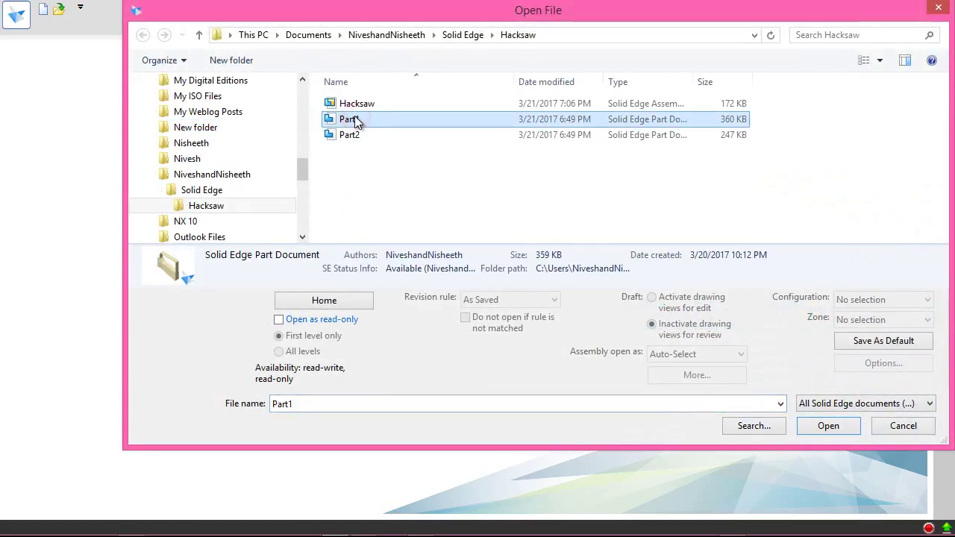
pyautogui.click(354, 118)
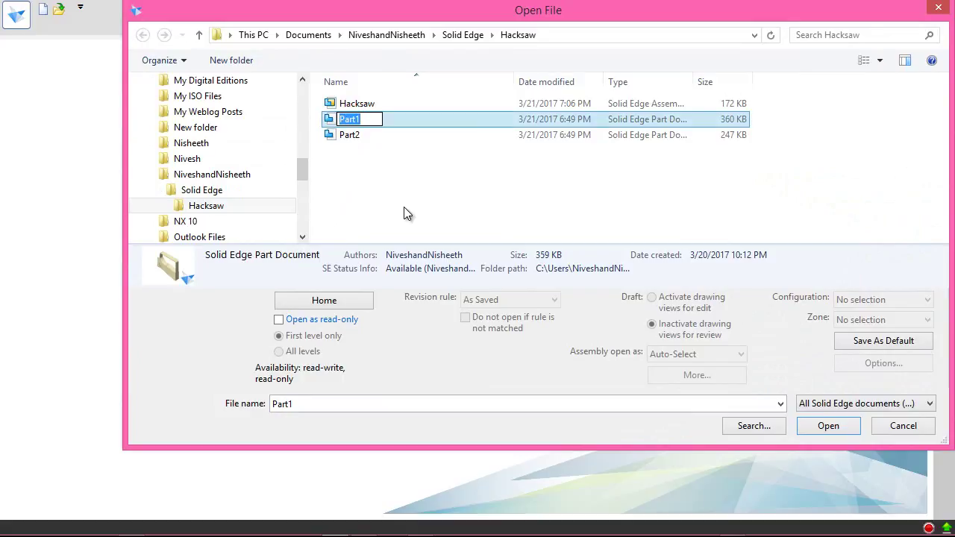
pyautogui.write('Handle')
pyautogui.click(404, 208)
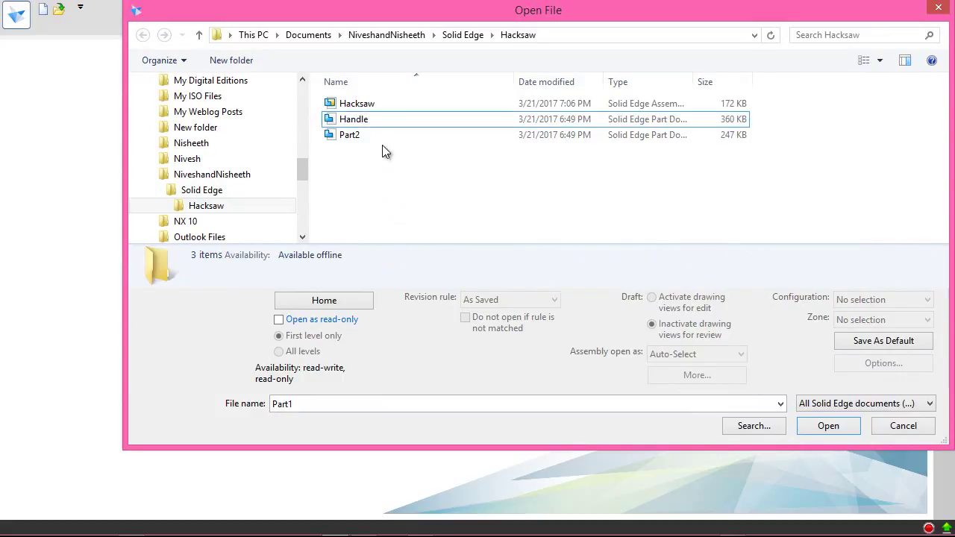
pyautogui.doubleClick(371, 106)
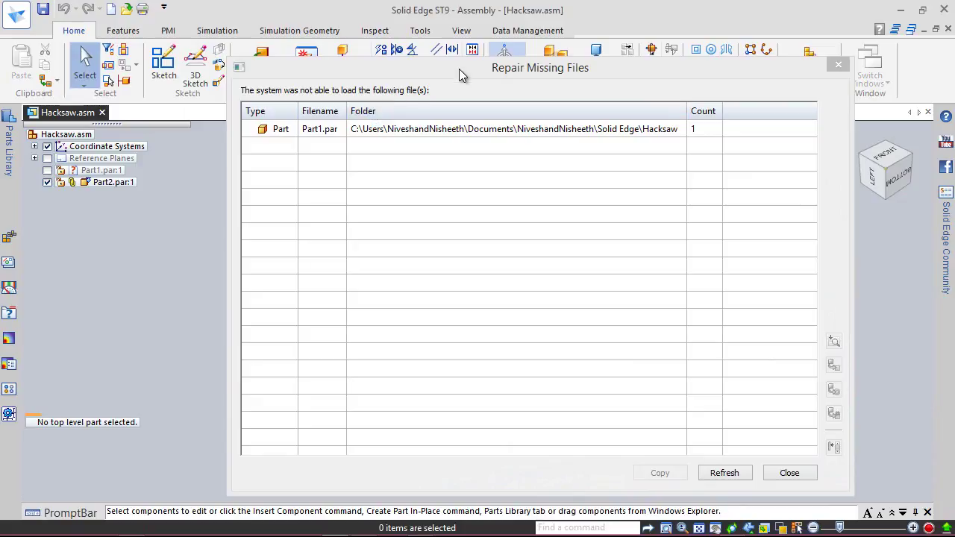
# Replace the missing Part1.par with the Handle part and save the assembly
pyautogui.click(462, 67)
pyautogui.click(553, 130)
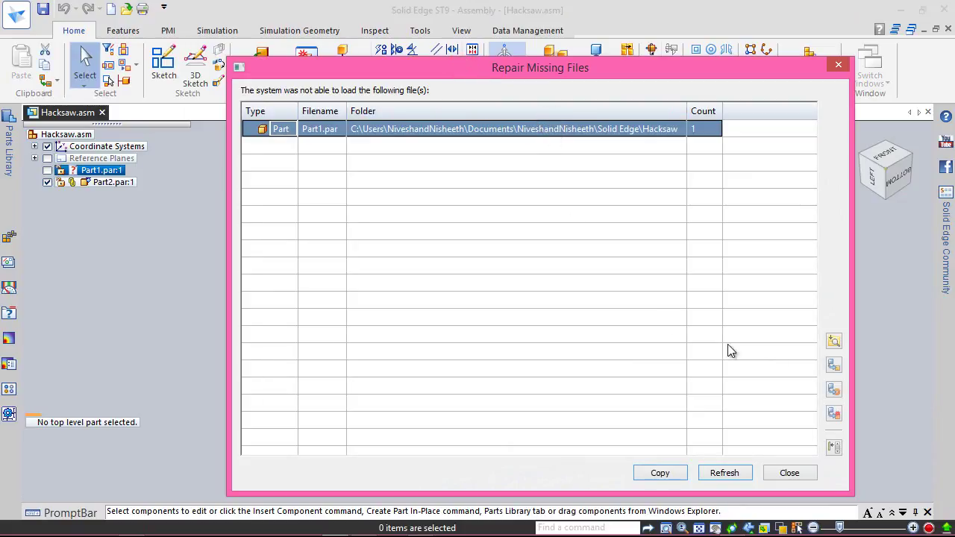
pyautogui.click(833, 365)
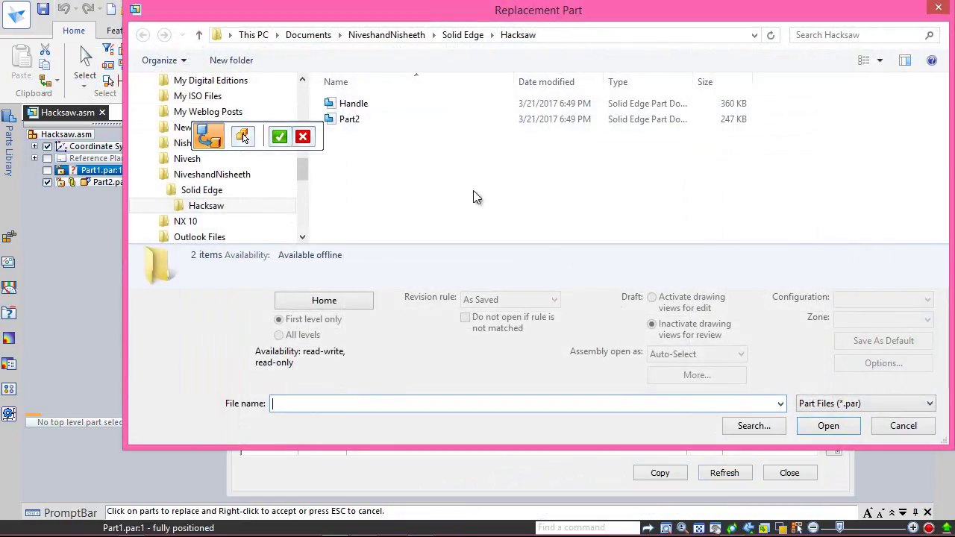
pyautogui.click(368, 103)
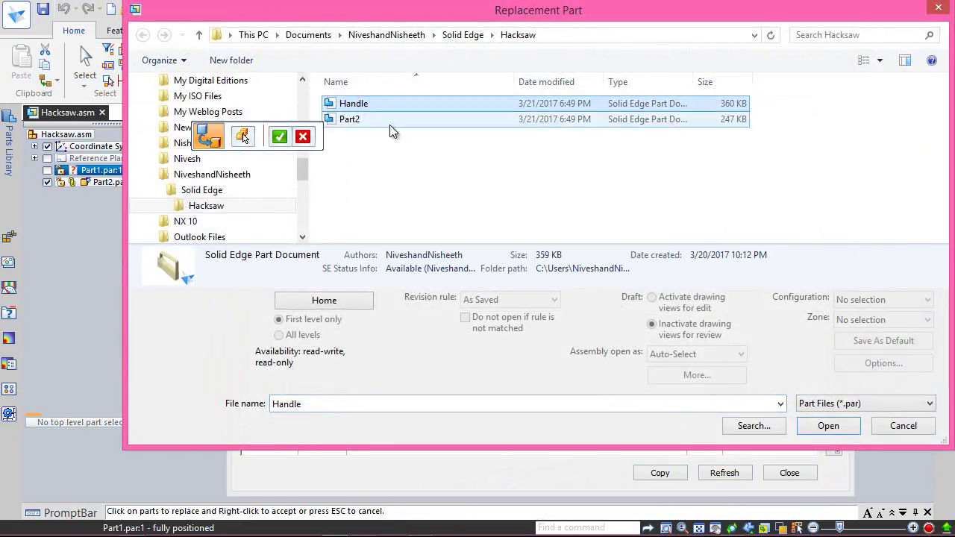
pyautogui.click(827, 426)
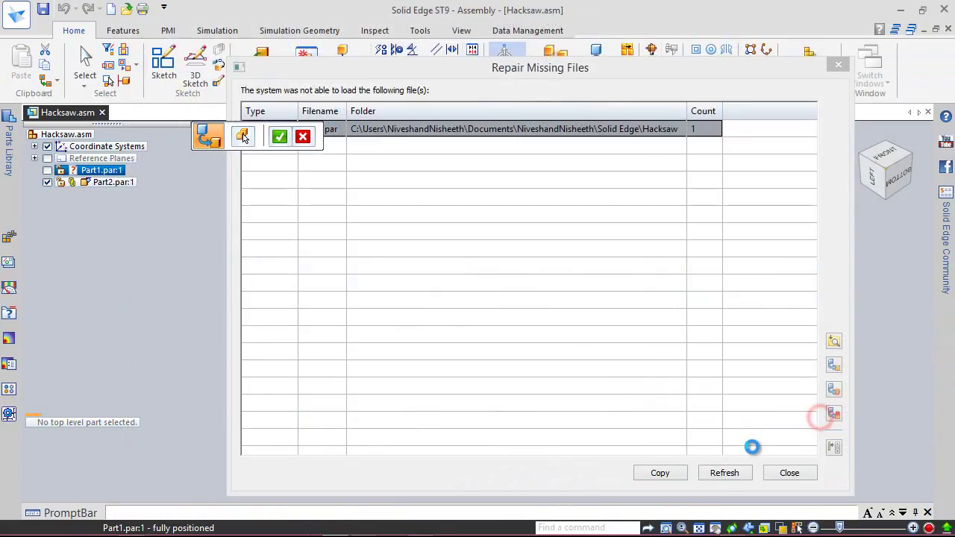
pyautogui.click(729, 472)
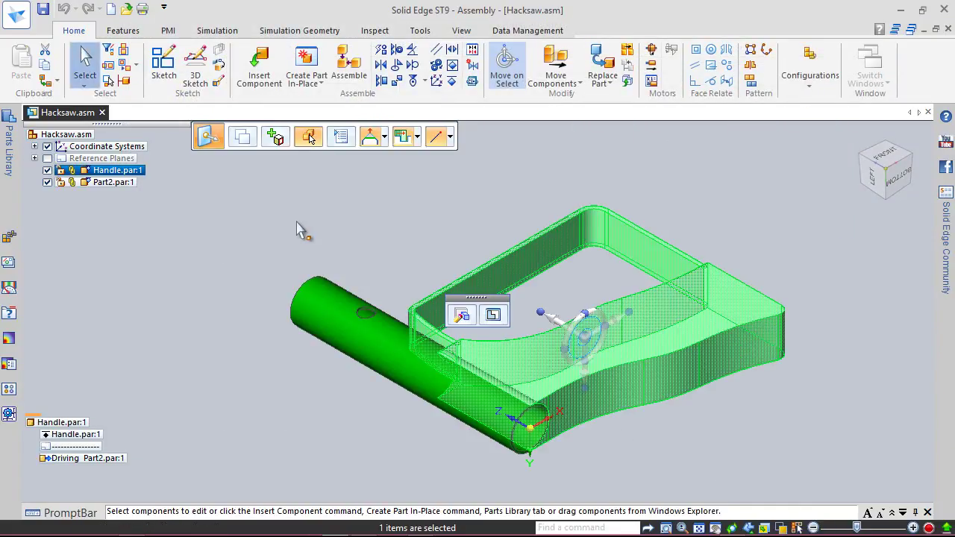
pyautogui.click(290, 219)
pyautogui.click(43, 9)
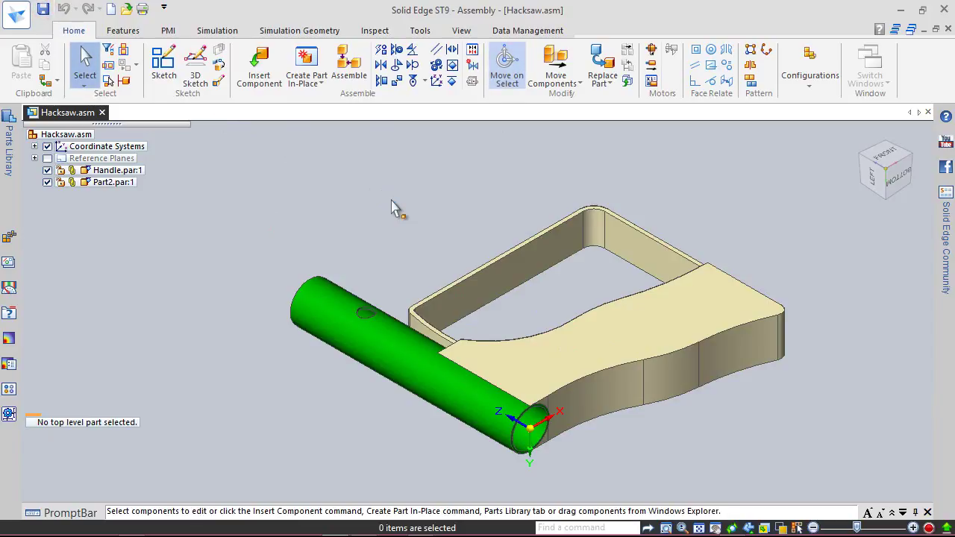
# Create Part3 in place at the assembly origin with the ansi inch part.par template, then close it and return to the assembly
pyautogui.click(864, 167)
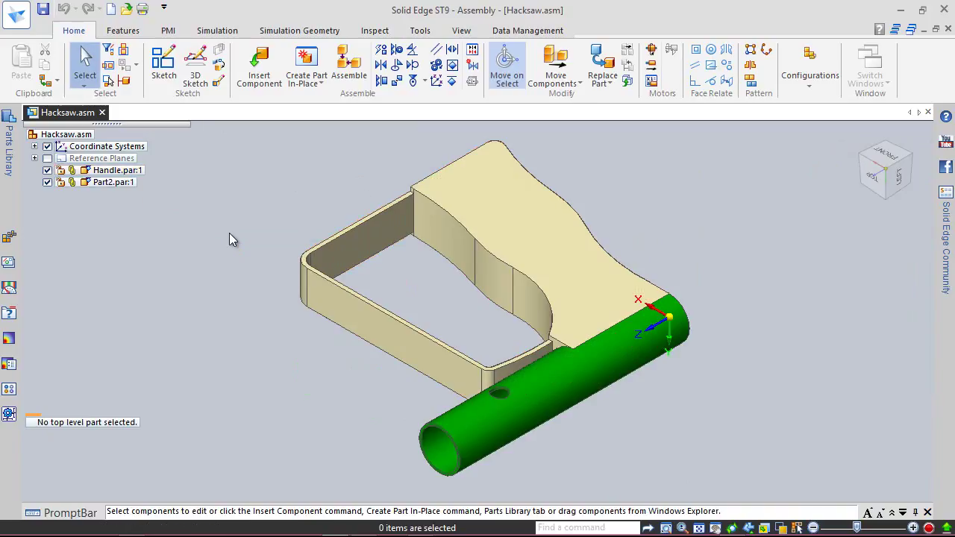
pyautogui.click(301, 64)
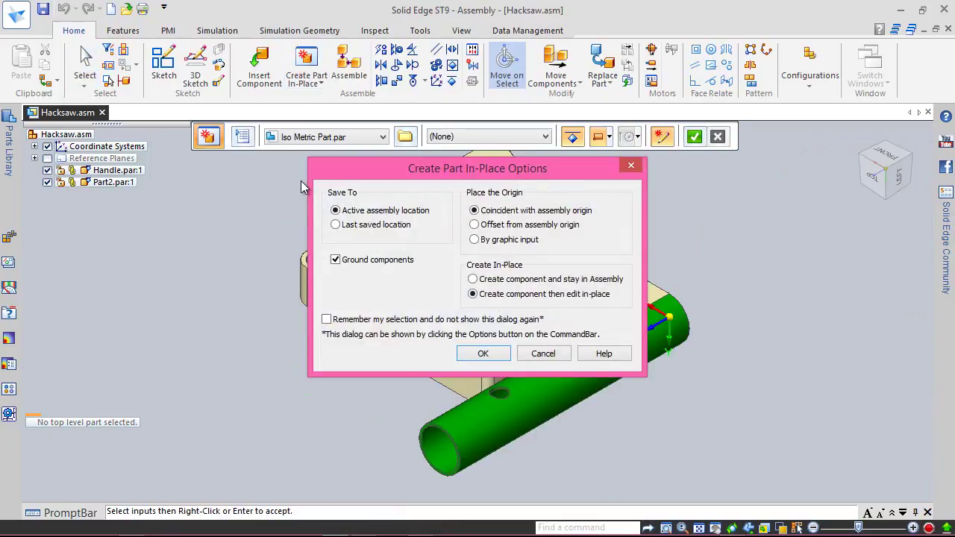
pyautogui.click(483, 355)
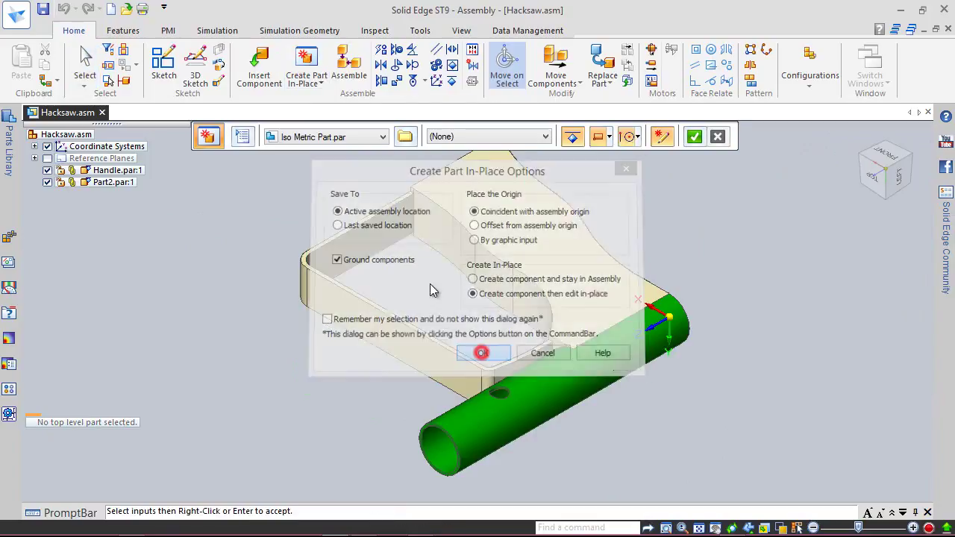
pyautogui.click(404, 136)
pyautogui.click(223, 51)
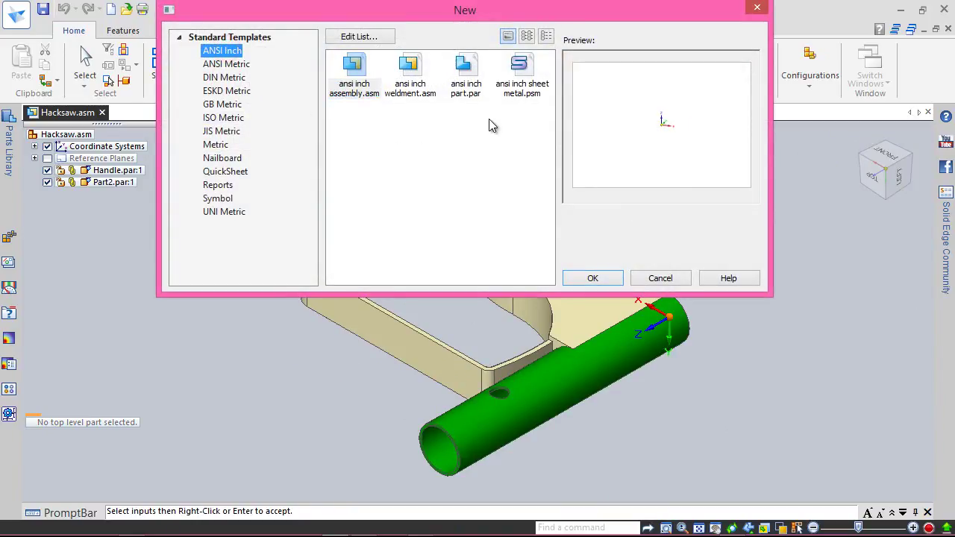
pyautogui.doubleClick(465, 65)
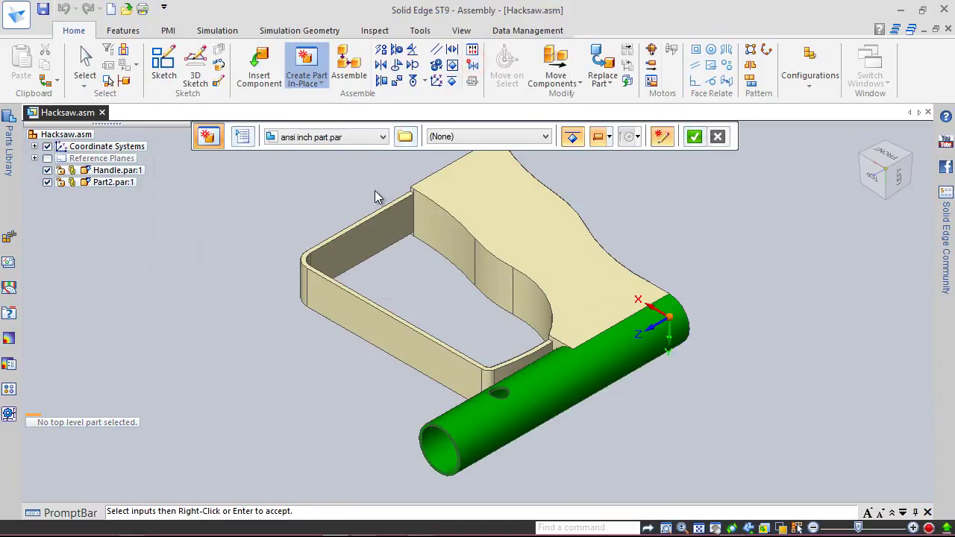
pyautogui.rightClick(691, 179)
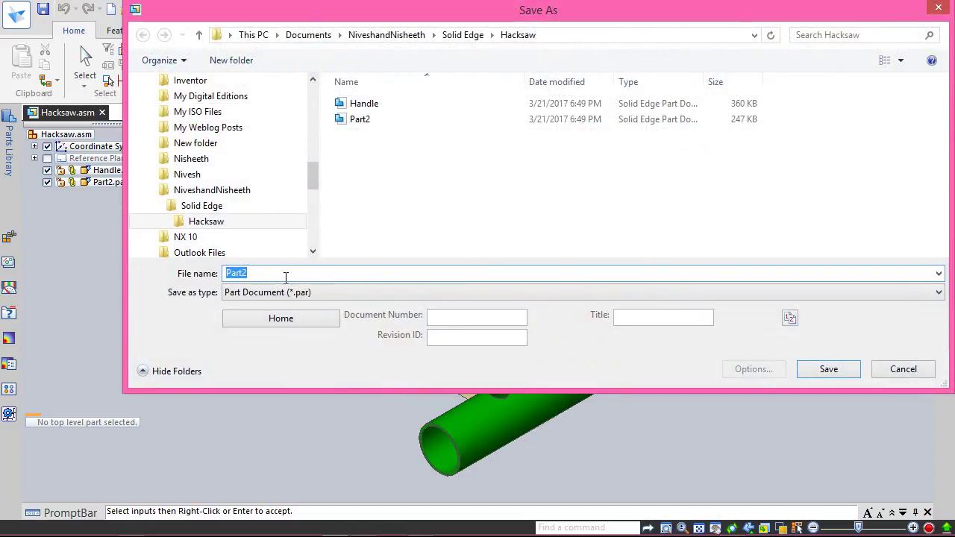
pyautogui.press('BackSpace')
pyautogui.write('3')
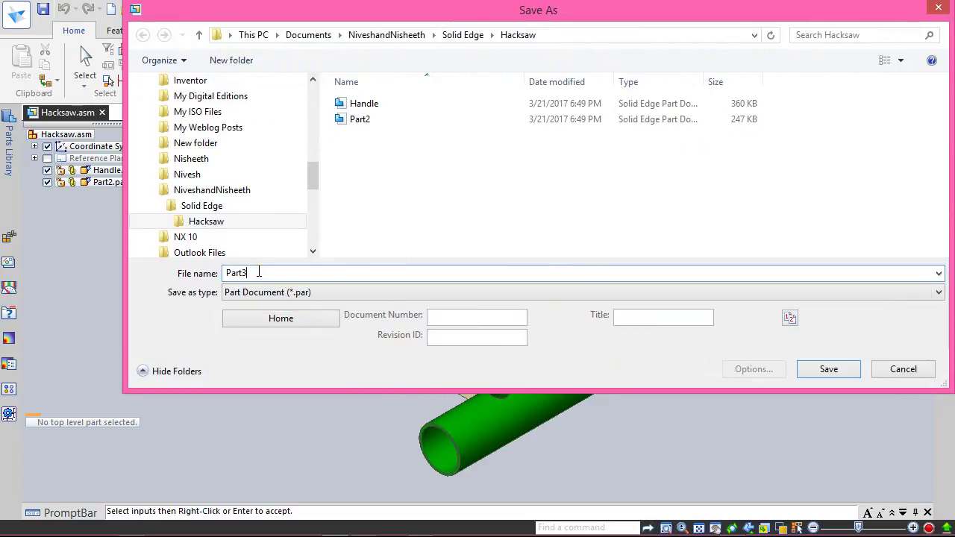
pyautogui.click(808, 372)
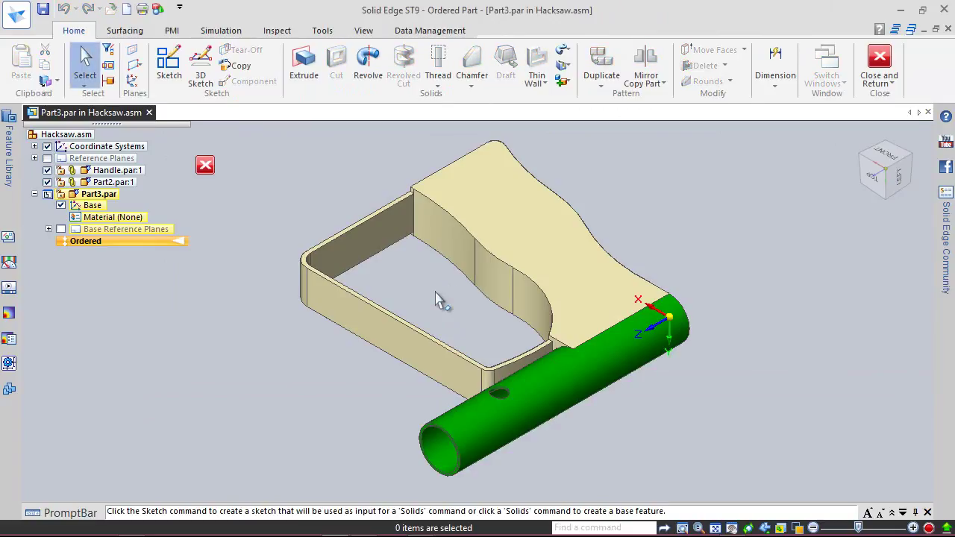
pyautogui.click(880, 60)
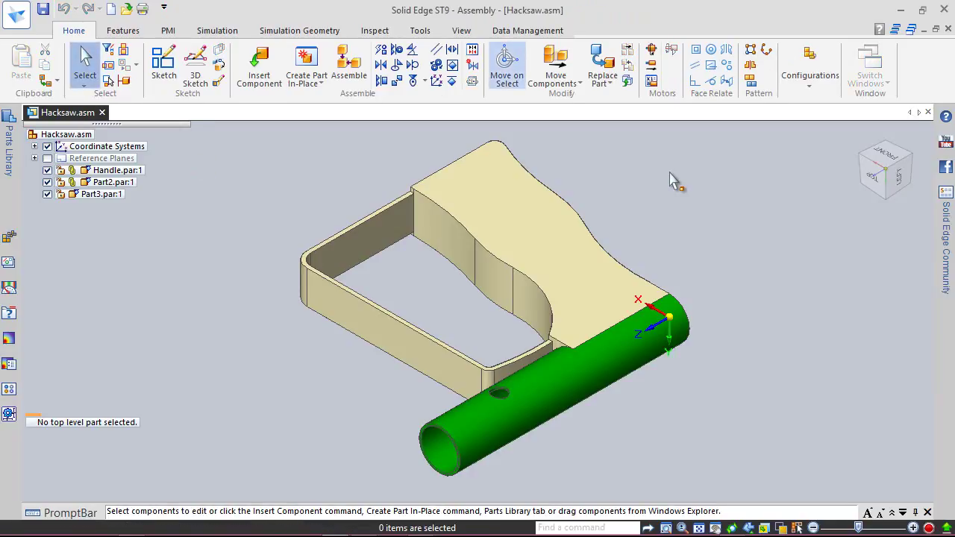
# Edit the Handle part in place and start a sketch on the long outer flat face of its thin loop
pyautogui.click(520, 218)
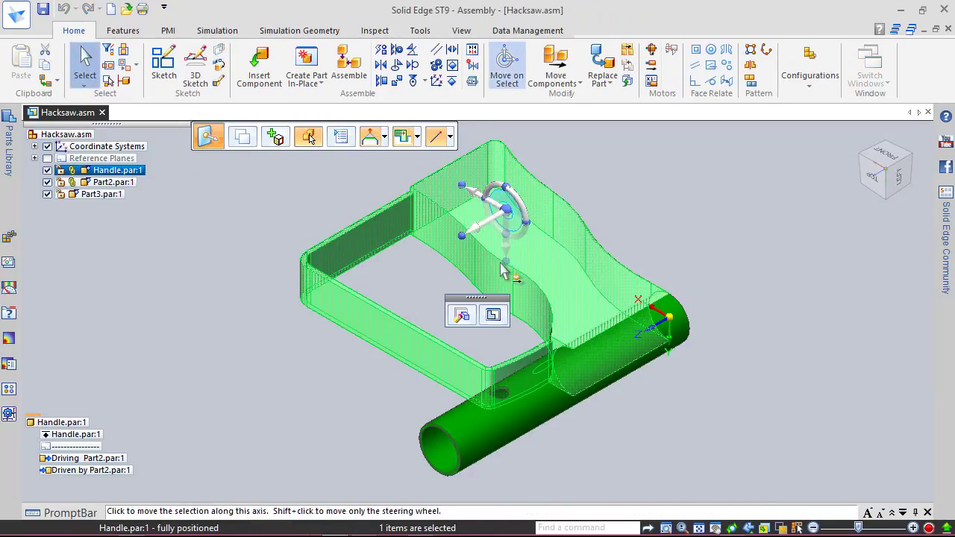
pyautogui.click(494, 315)
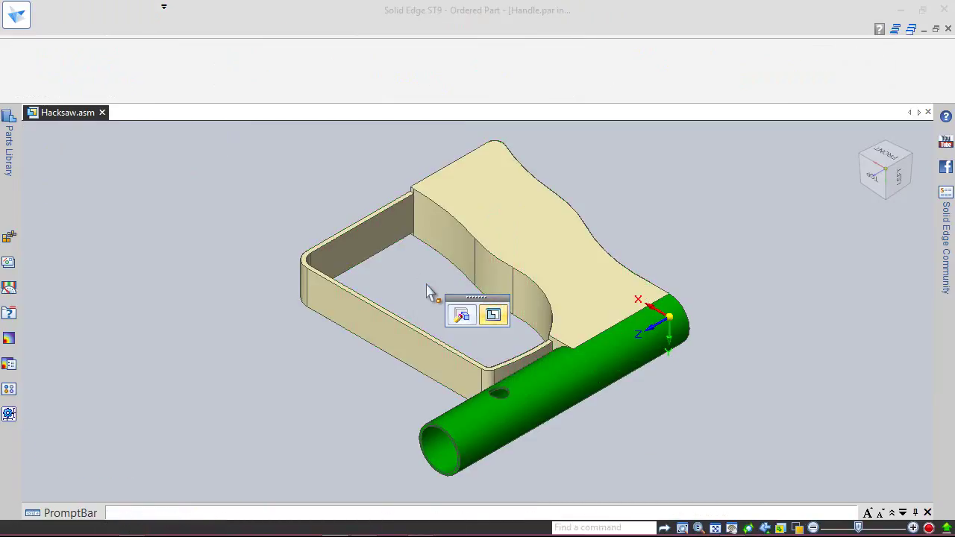
pyautogui.click(169, 64)
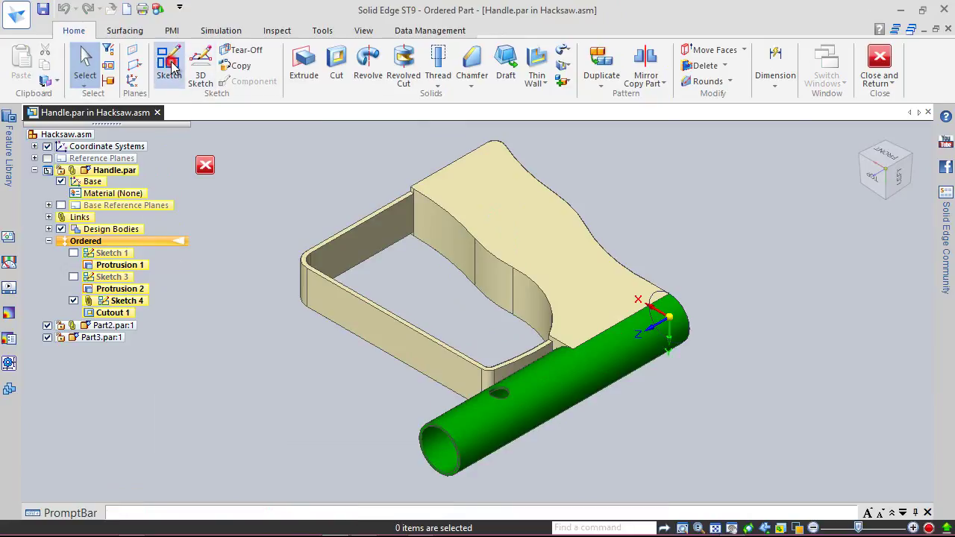
pyautogui.click(348, 303)
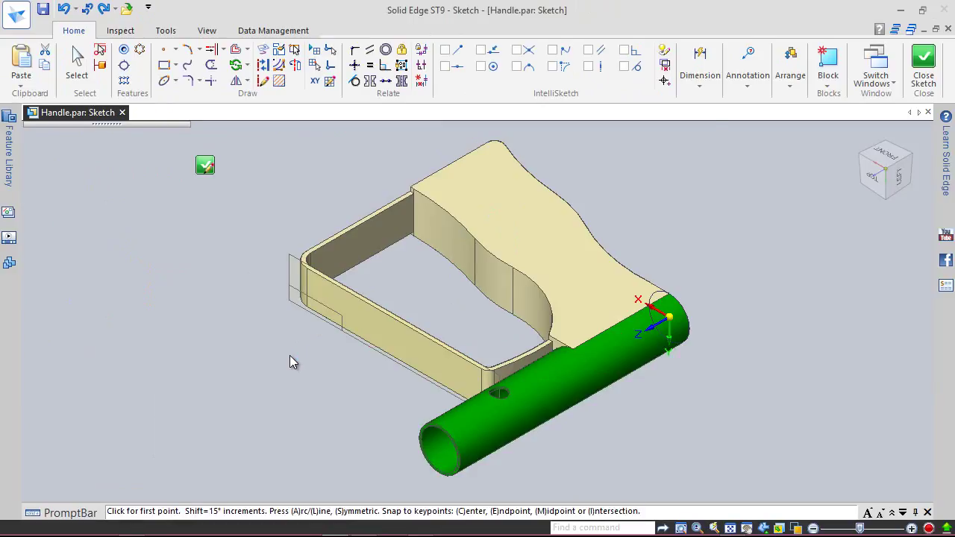
# Sketch a two-point rectangle about 0.44 in wide on the face, near its rounded corner end
pyautogui.click(871, 177)
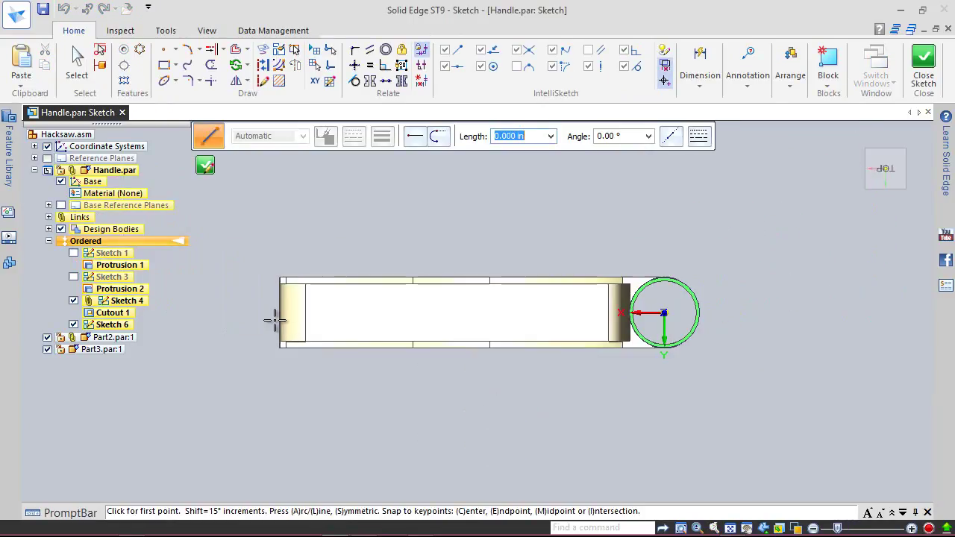
pyautogui.scroll(3, 275, 321)
pyautogui.scroll(1, 386, 322)
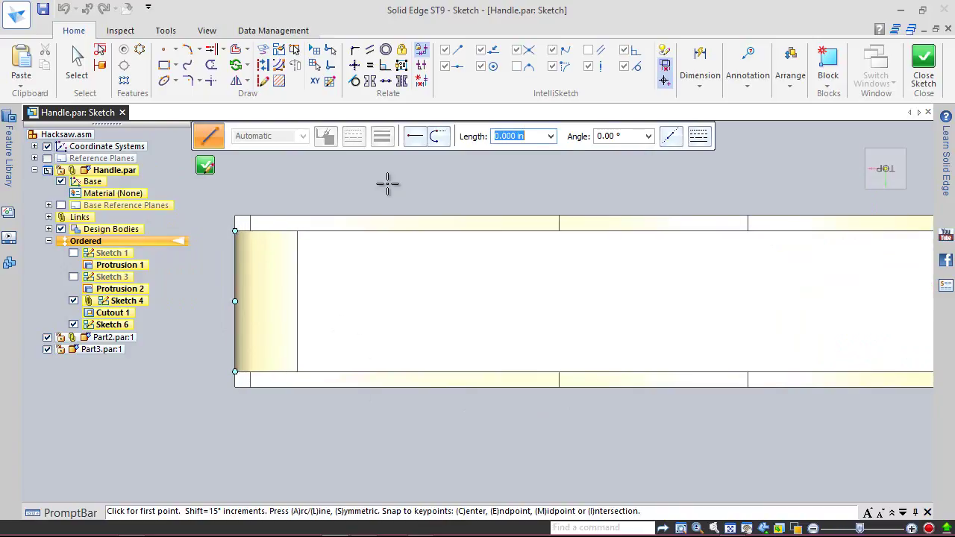
pyautogui.click(176, 65)
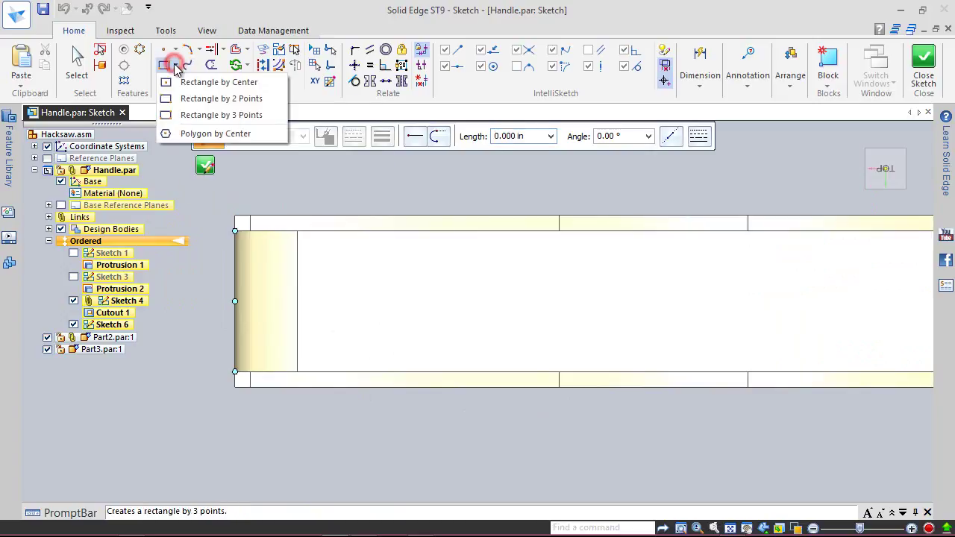
pyautogui.click(200, 104)
pyautogui.click(355, 268)
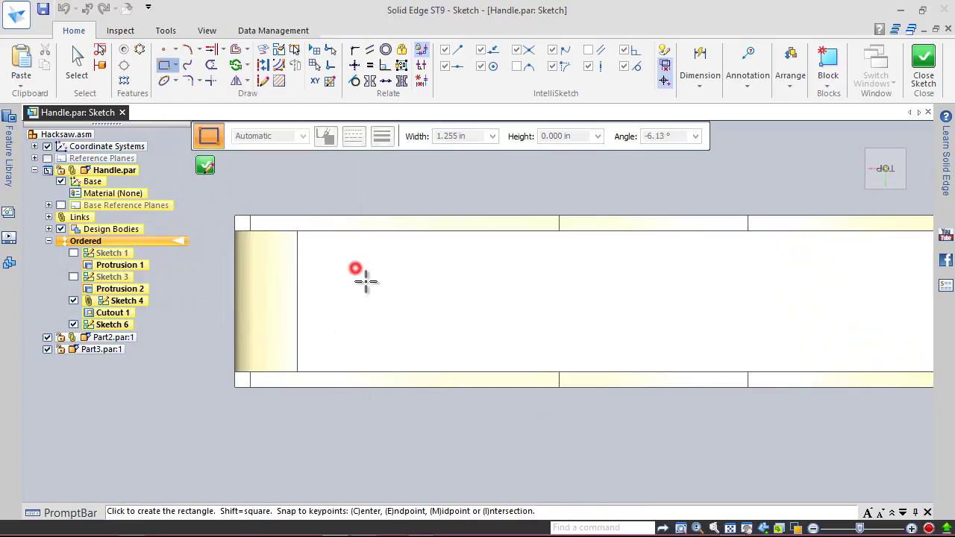
pyautogui.click(465, 329)
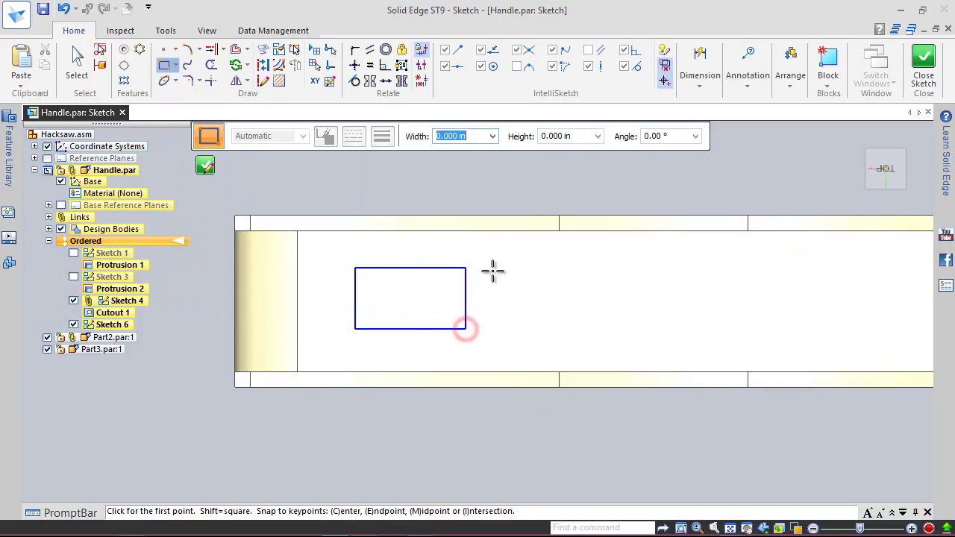
pyautogui.rightClick(480, 173)
pyautogui.click(442, 170)
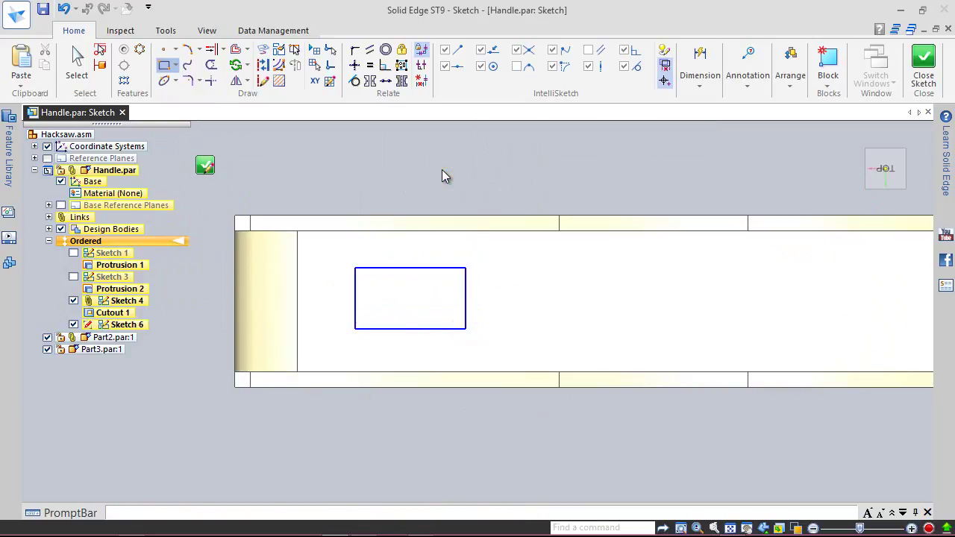
# Dimension the rectangle's width and height and set both to 0.25 in
pyautogui.click(415, 269)
pyautogui.click(416, 250)
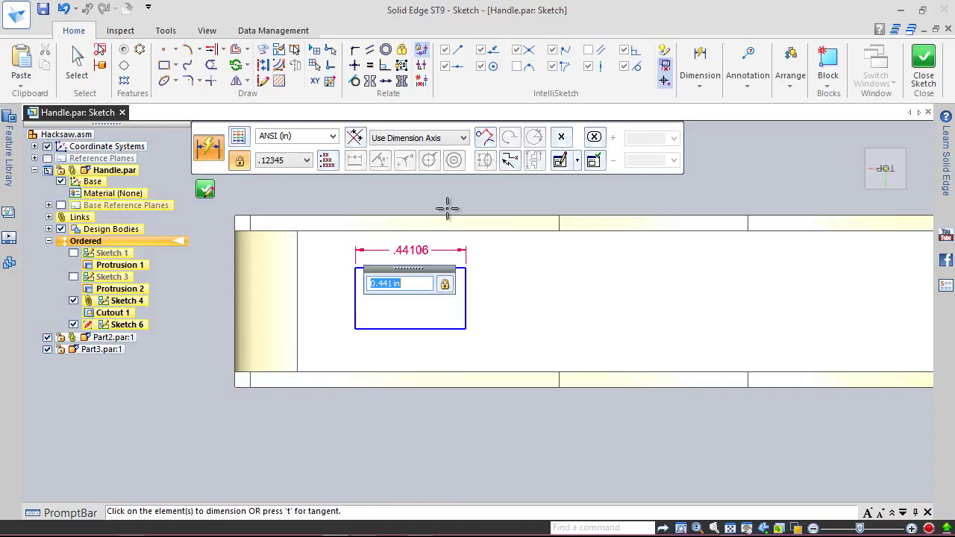
pyautogui.press('Return')
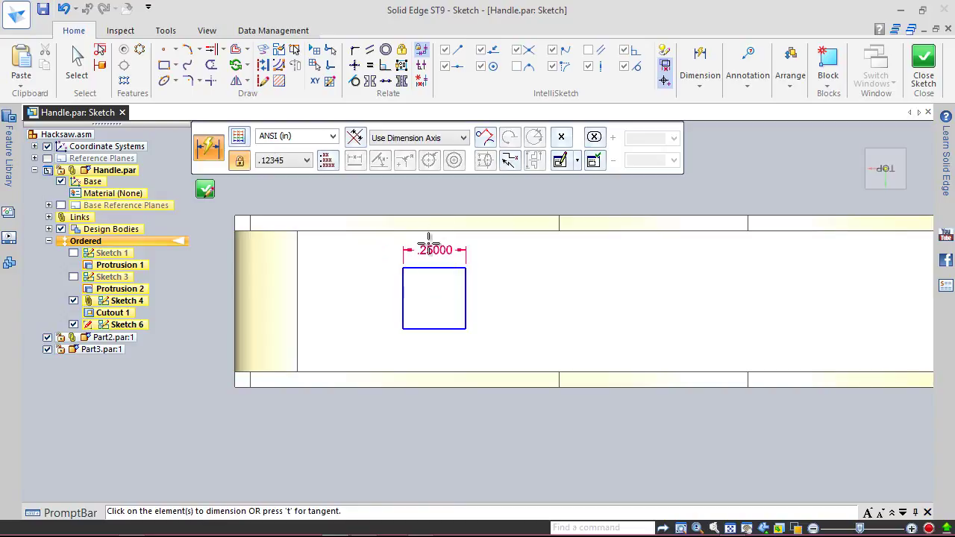
pyautogui.click(406, 293)
pyautogui.click(378, 294)
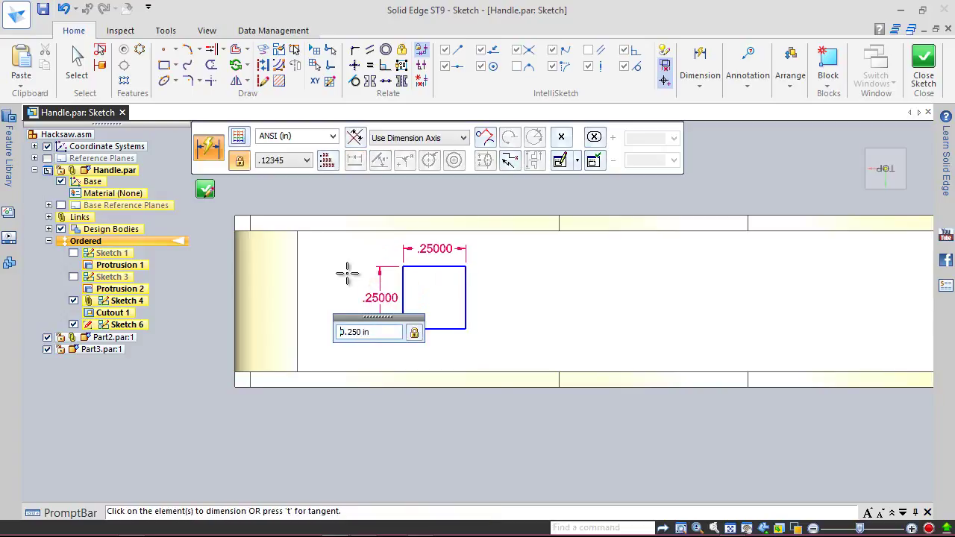
pyautogui.write('.25')
pyautogui.press('Return')
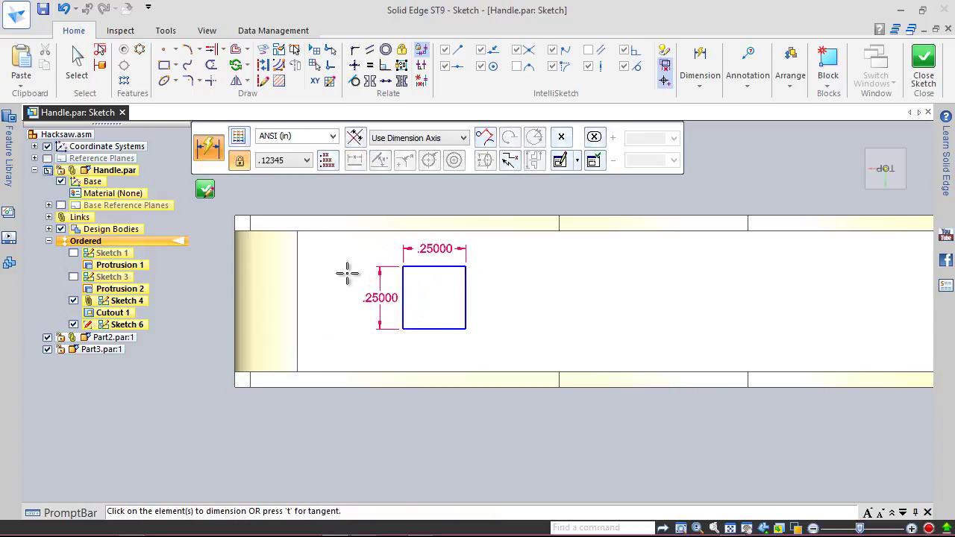
# Dimension the square's distance from the straight edge beside the rounded corner and set it to 0.375 in
pyautogui.click(298, 292)
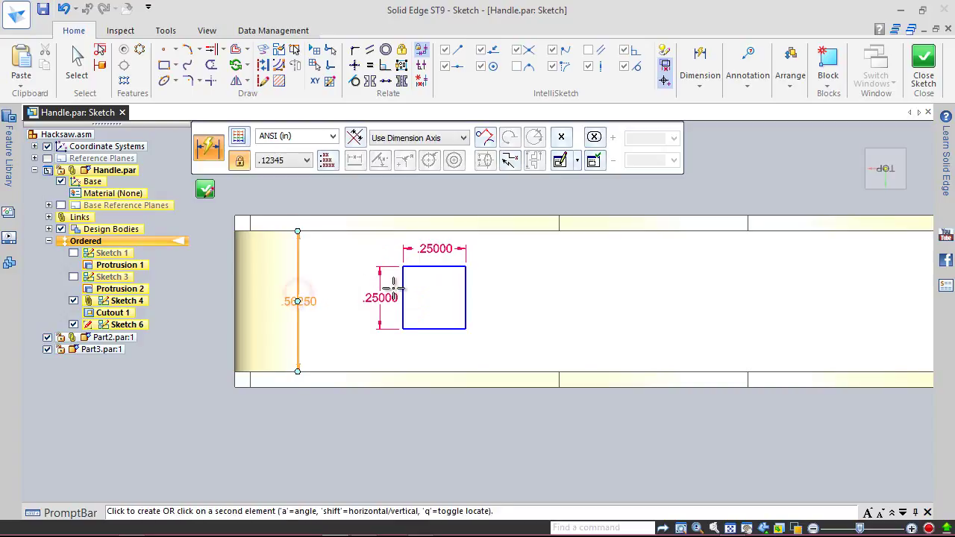
pyautogui.click(403, 287)
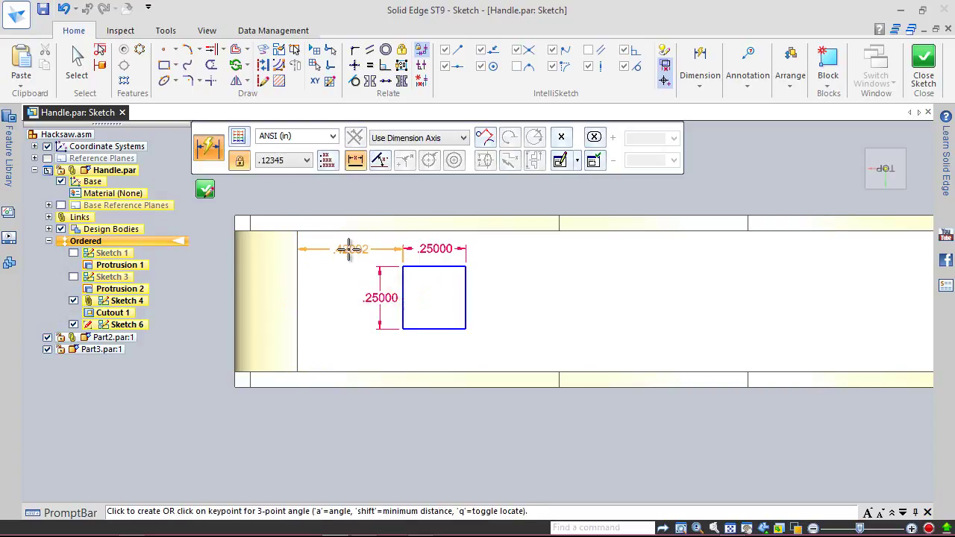
pyautogui.click(349, 249)
pyautogui.write('.3')
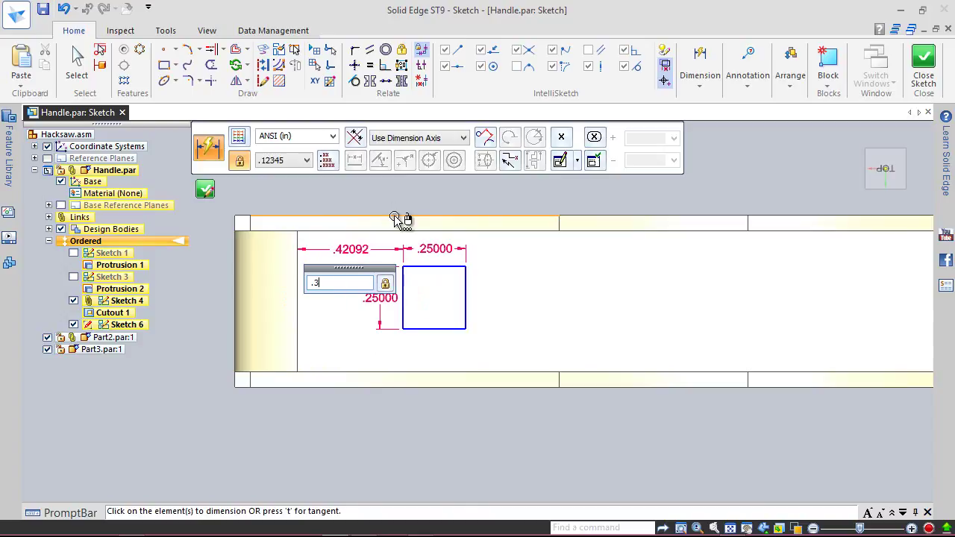
pyautogui.write('75')
pyautogui.press('Return')
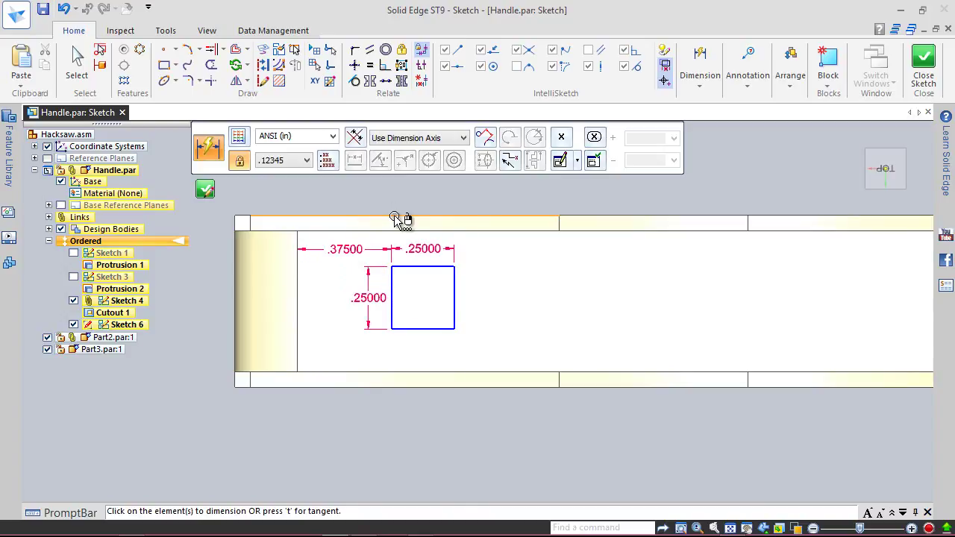
# Dimension the square's distance from the face's long edge and set it to 0.15151 in
pyautogui.click(463, 232)
pyautogui.click(441, 263)
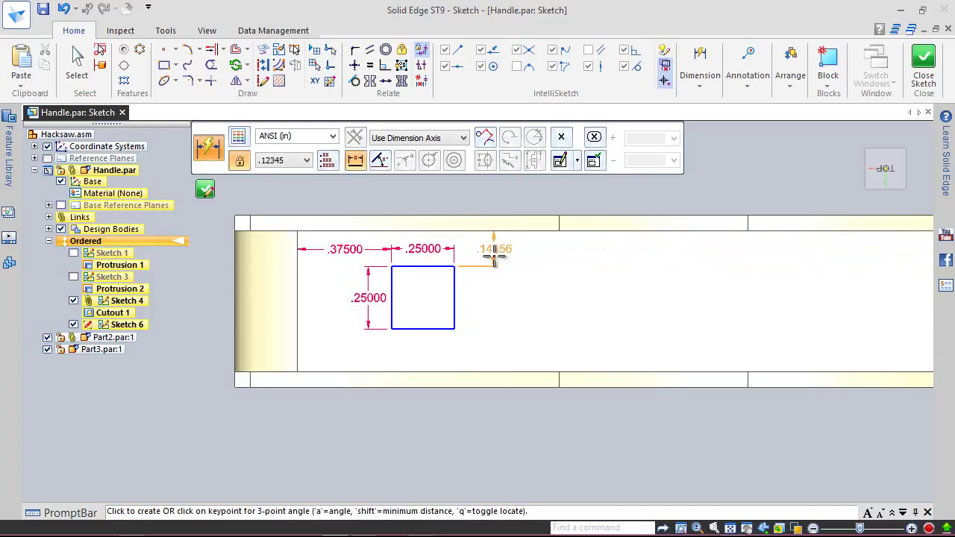
pyautogui.click(494, 256)
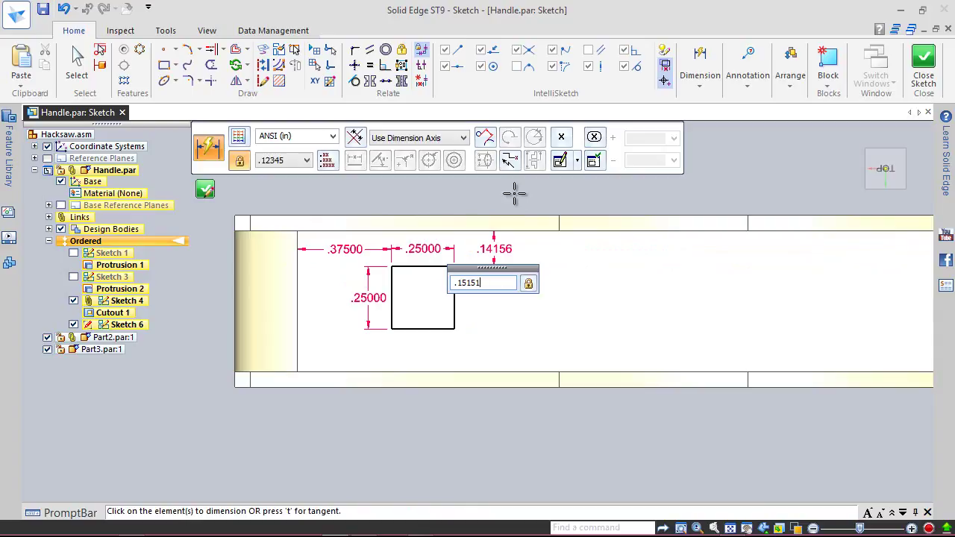
pyautogui.press('Return')
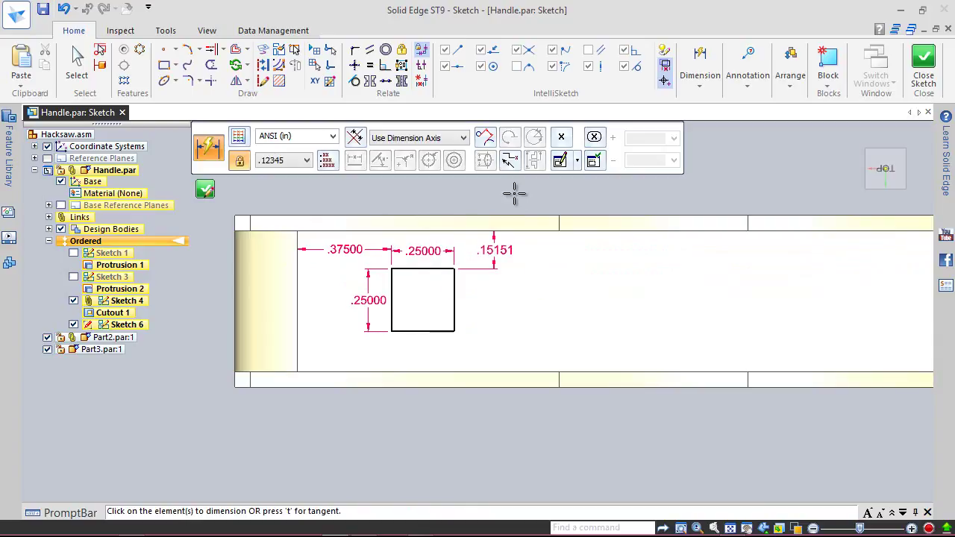
# Sketch a center-point circle about 0.114 in in diameter inside the square
pyautogui.click(176, 81)
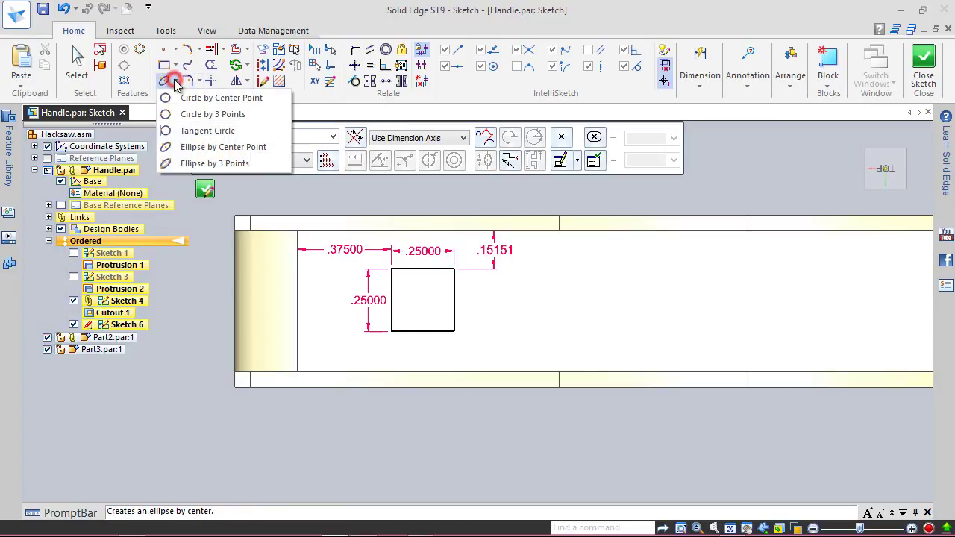
pyautogui.click(185, 97)
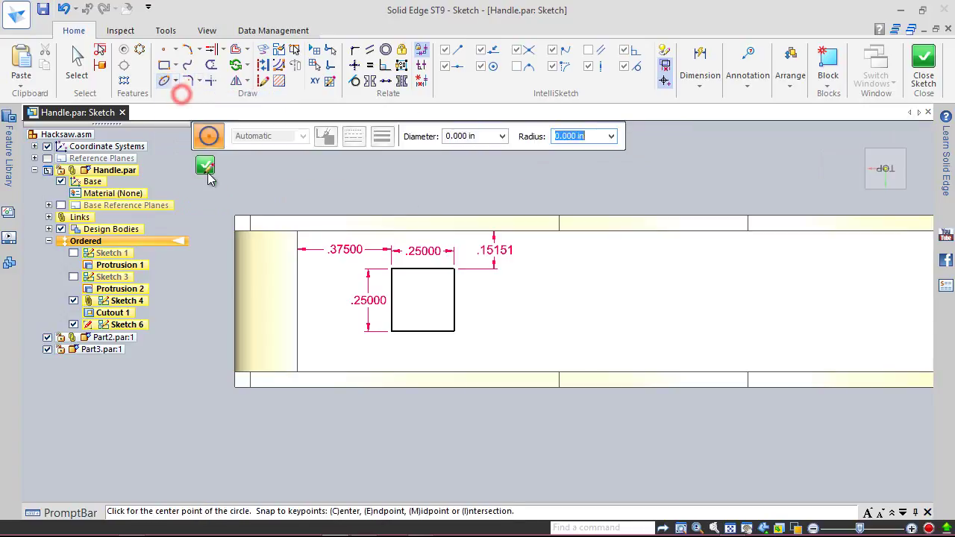
pyautogui.click(425, 292)
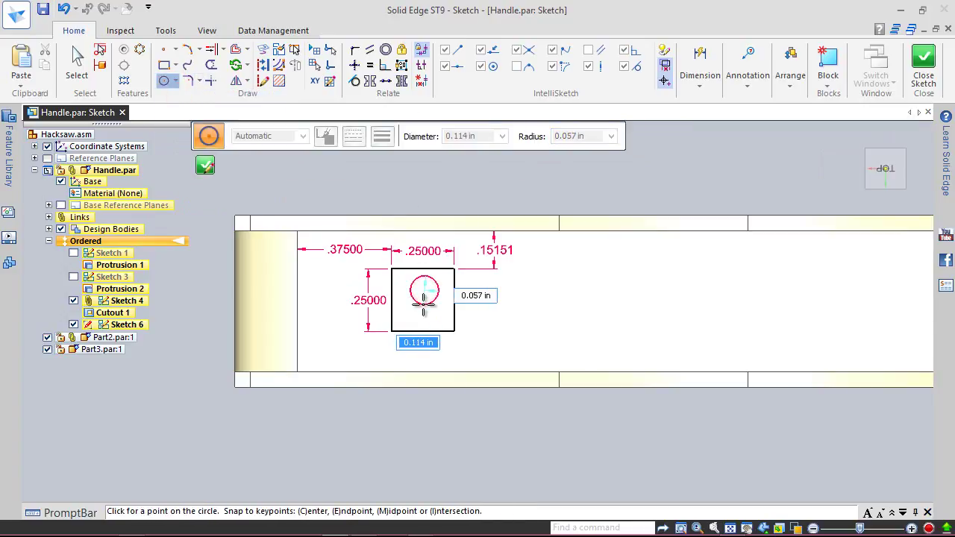
pyautogui.click(423, 303)
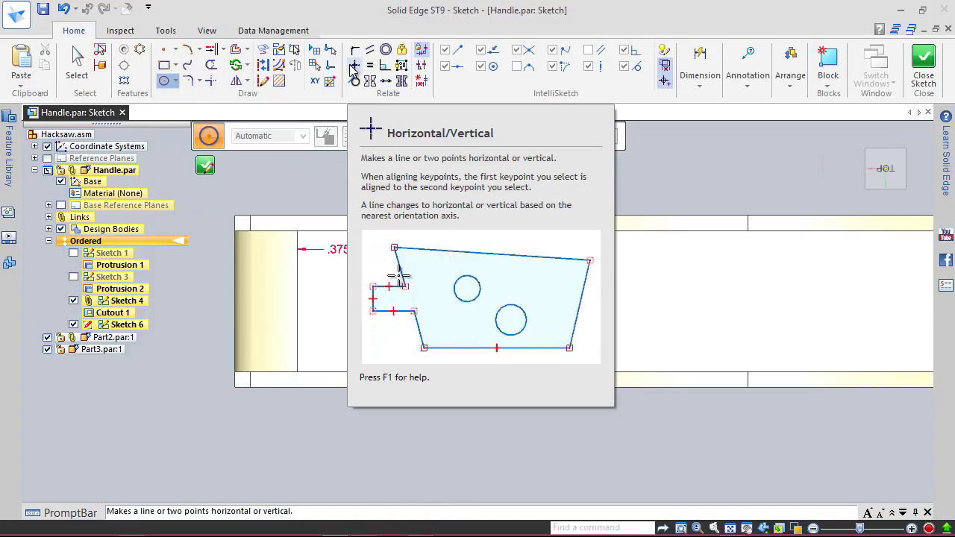
# Center the circle in the square with Horizontal/Vertical relations to the midpoints of two adjacent sides
pyautogui.click(354, 66)
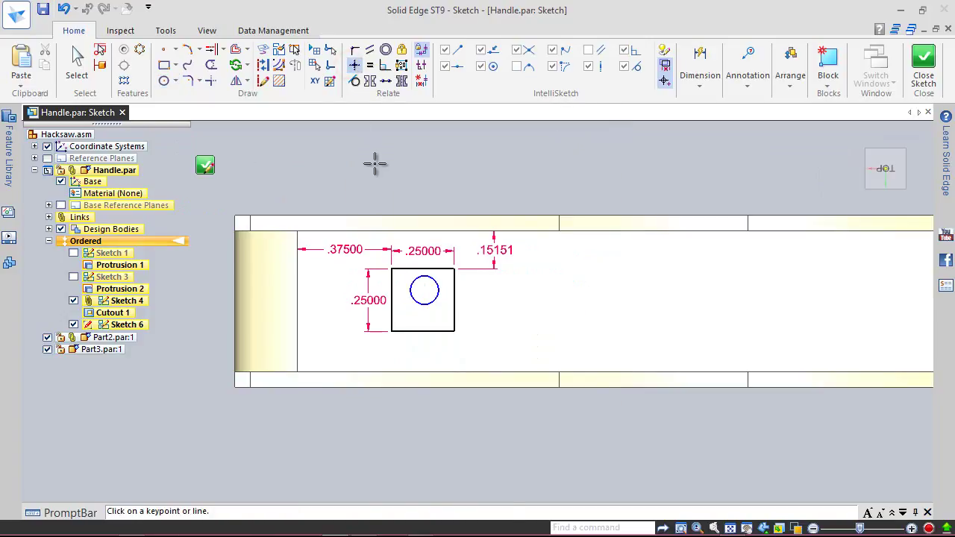
pyautogui.scroll(1, 424, 289)
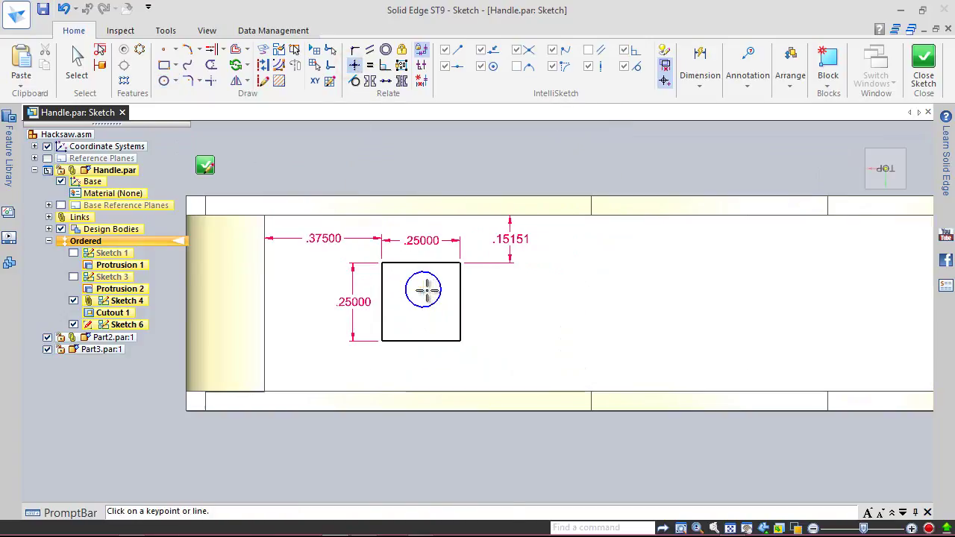
pyautogui.click(423, 289)
pyautogui.click(422, 263)
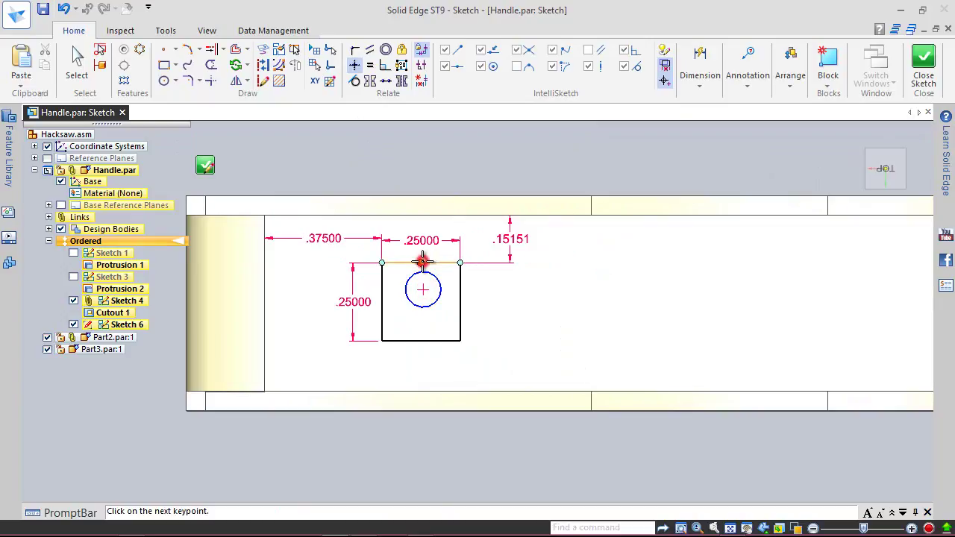
pyautogui.click(382, 302)
pyautogui.click(419, 290)
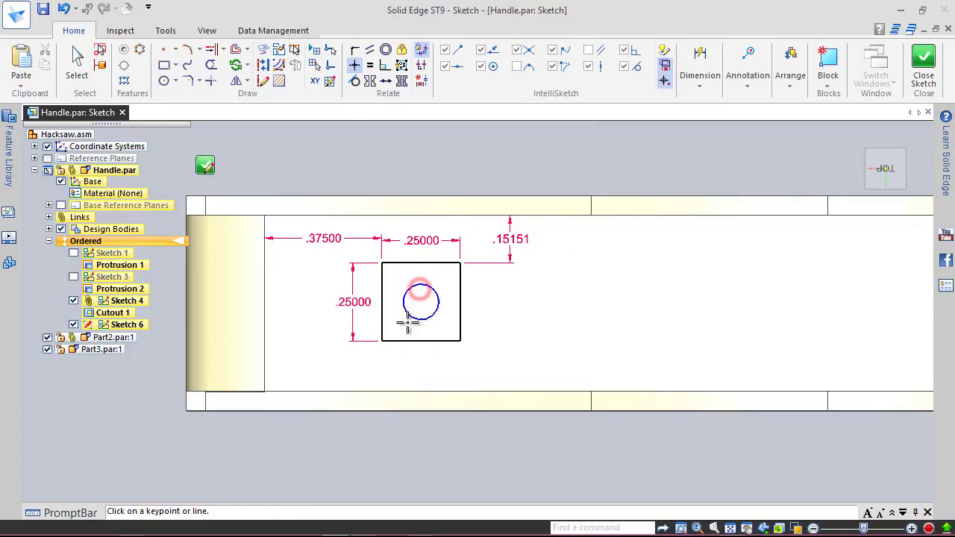
# Dimension the circle's diameter and set it to 0.125 in
pyautogui.rightClick(476, 152)
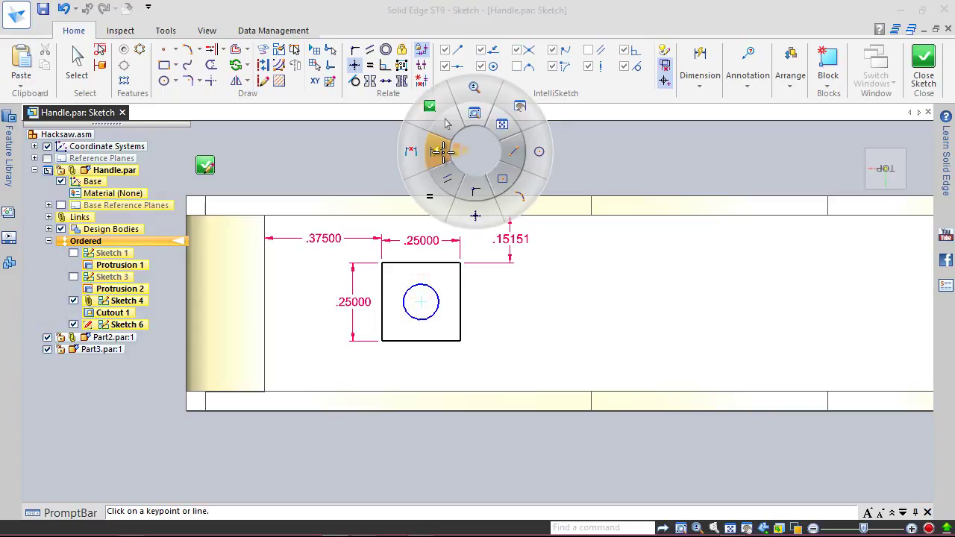
pyautogui.click(437, 152)
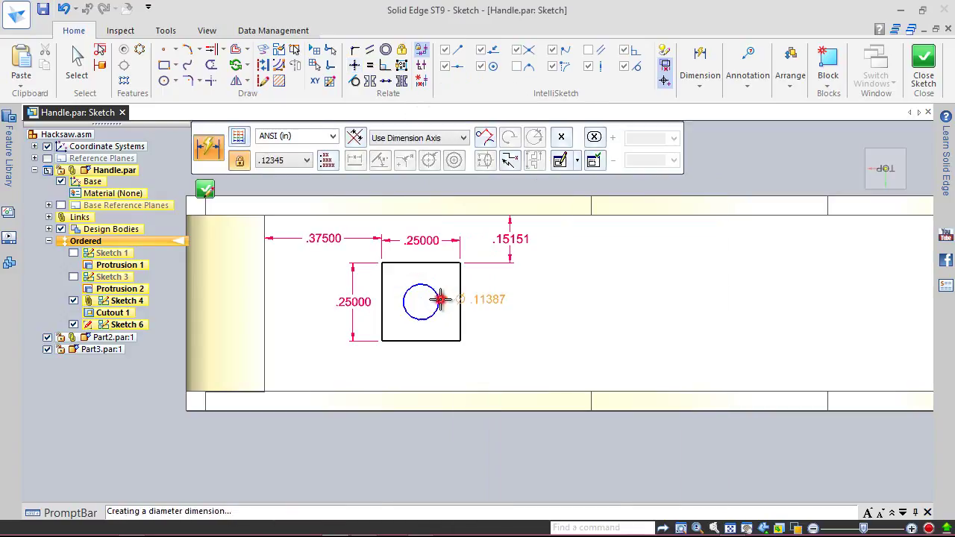
pyautogui.click(441, 300)
pyautogui.click(504, 286)
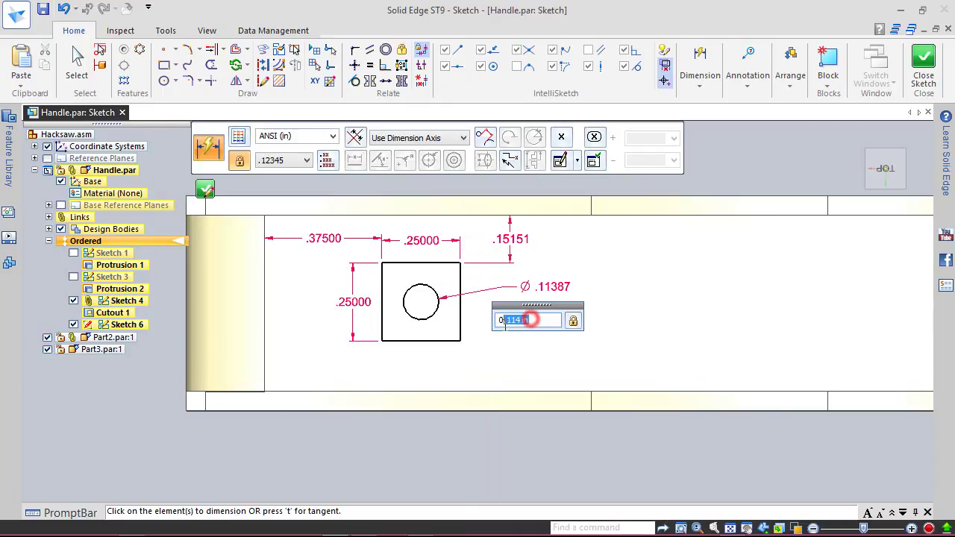
pyautogui.write('.1')
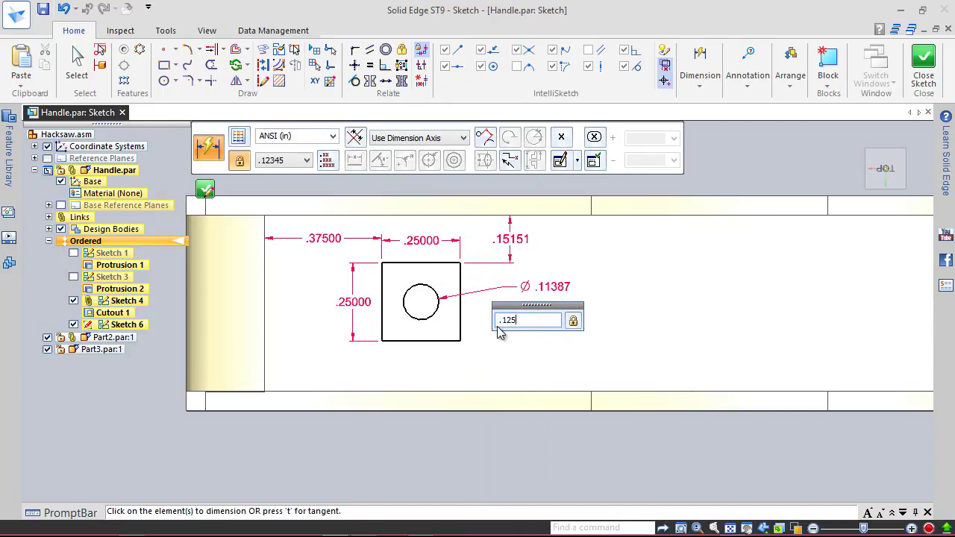
pyautogui.write('25')
pyautogui.press('Return')
pyautogui.press('Escape')
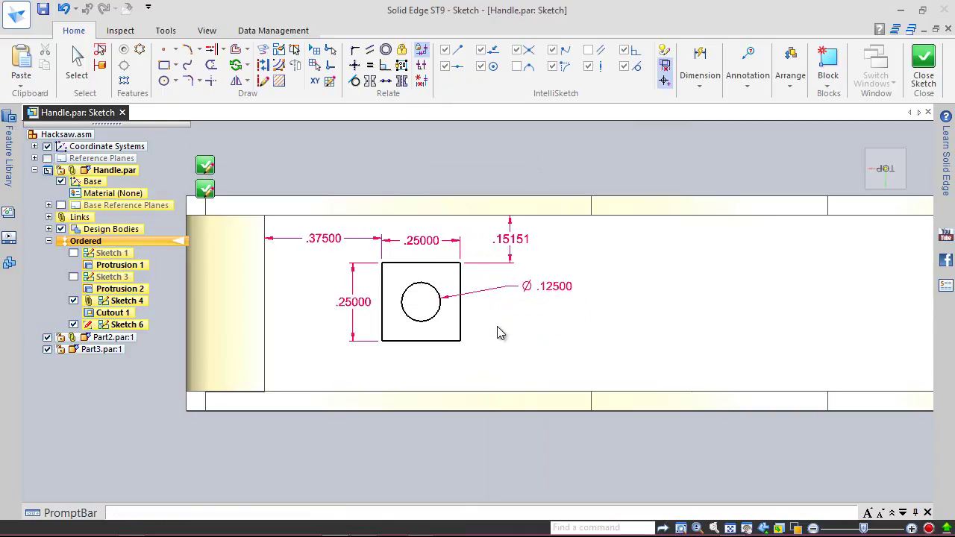
# Close and finish the Handle sketch containing the square and circle
pyautogui.click(926, 65)
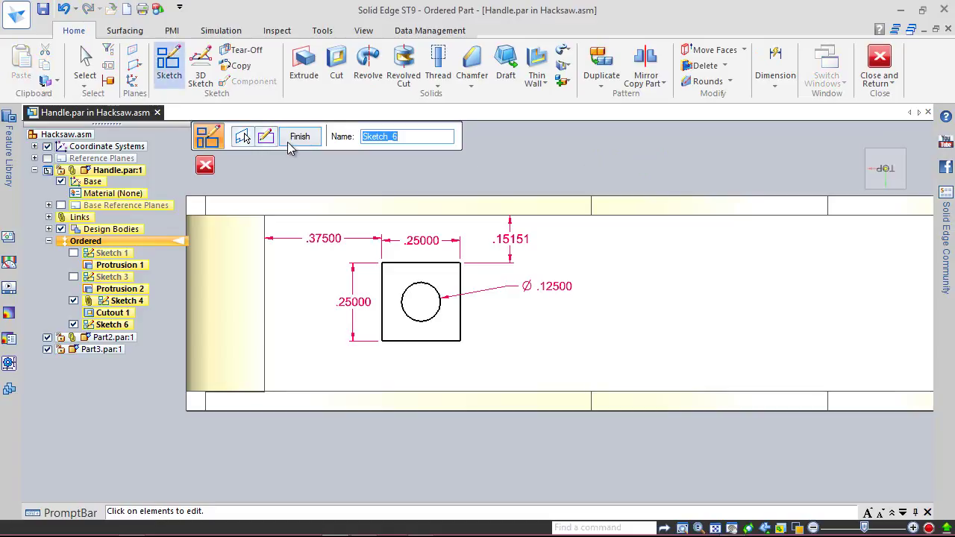
pyautogui.click(299, 137)
pyautogui.click(299, 137)
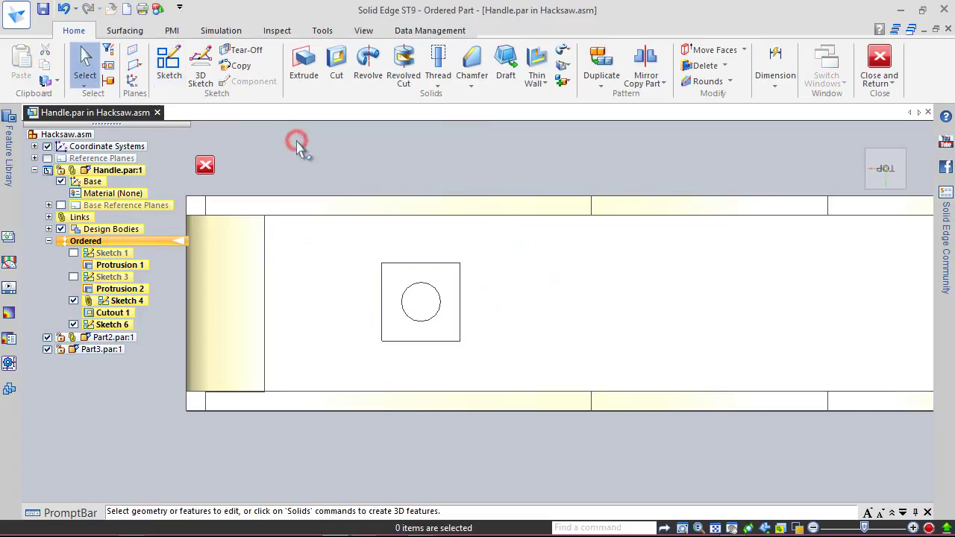
# Copy the square-and-circle sketch into Part3.par, keeping it linked to the file
pyautogui.click(238, 66)
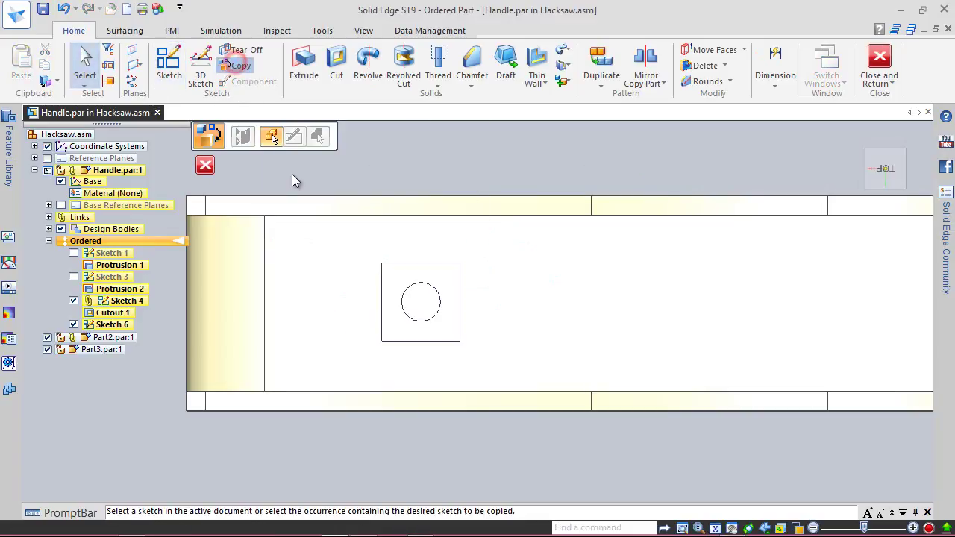
pyautogui.click(417, 262)
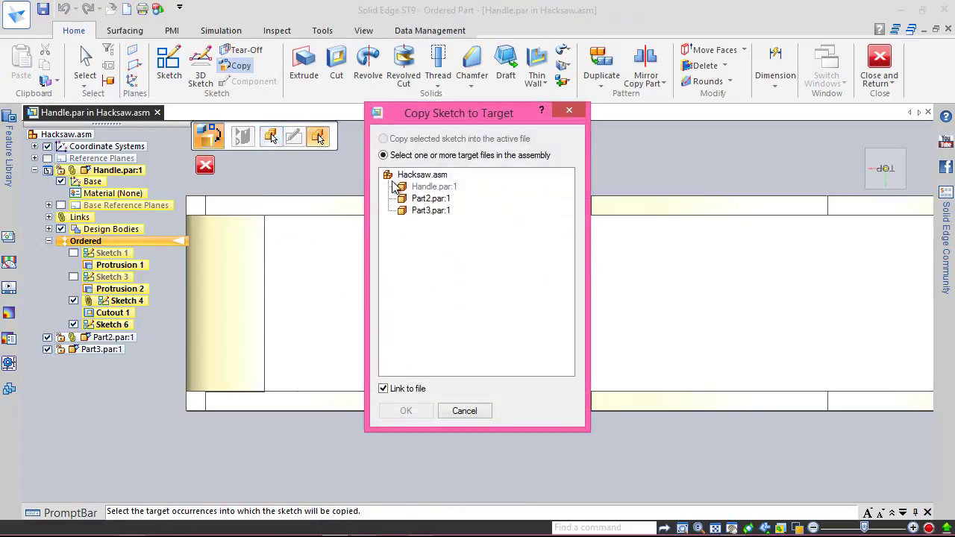
pyautogui.click(426, 210)
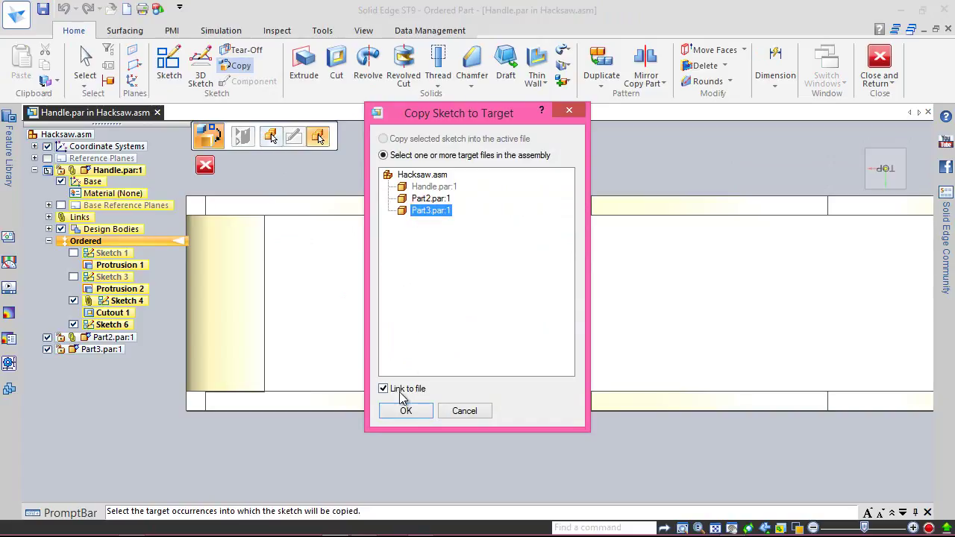
pyautogui.click(406, 412)
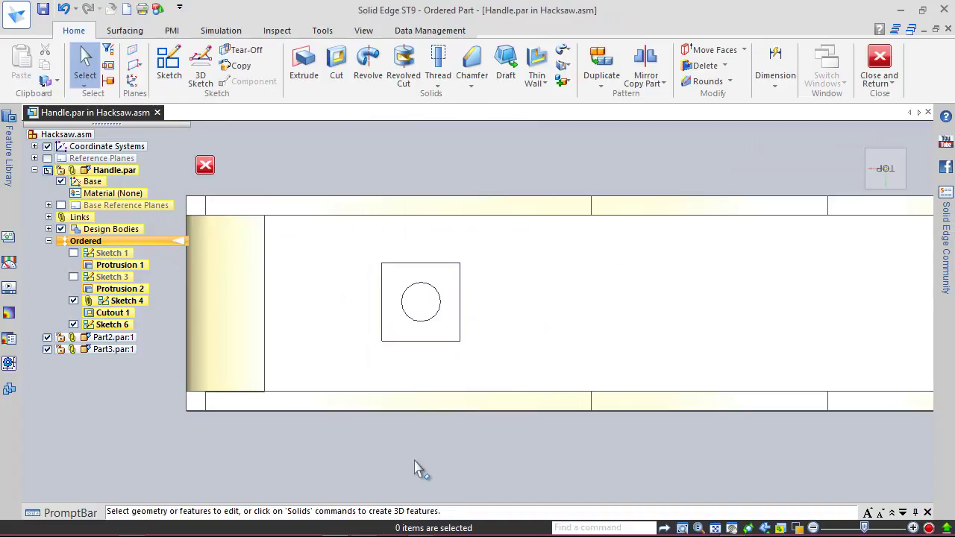
# Return to the Hacksaw assembly, switch to an isometric view and edit Part3 in place
pyautogui.click(879, 60)
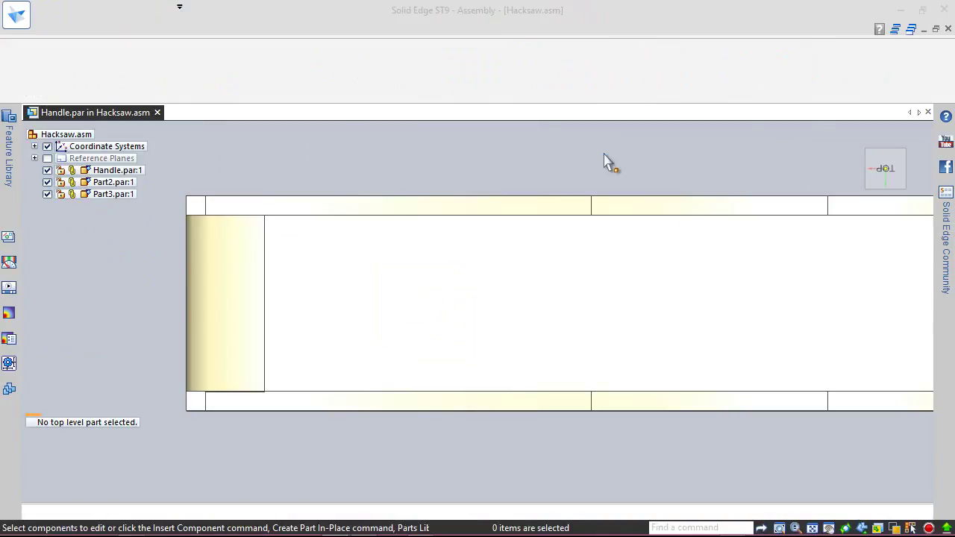
pyautogui.click(903, 150)
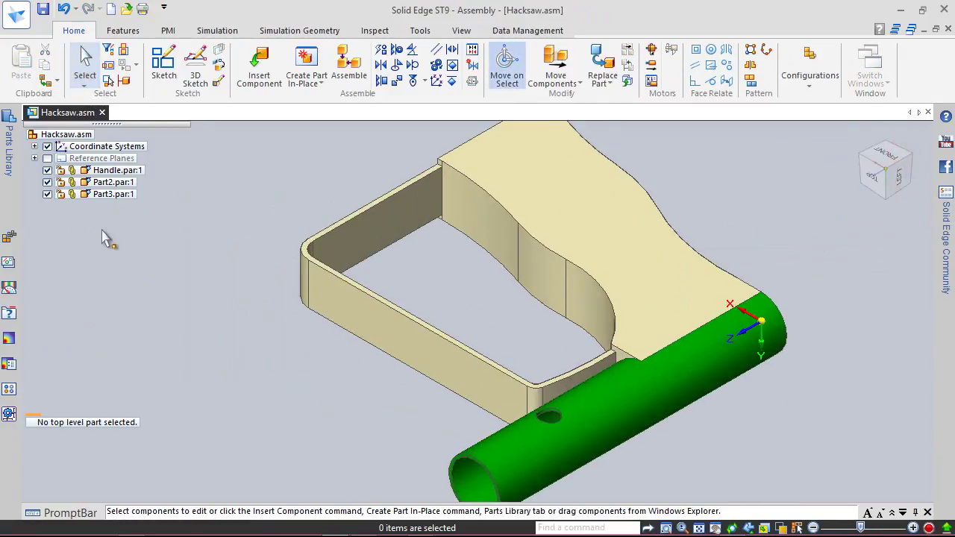
pyautogui.click(88, 196)
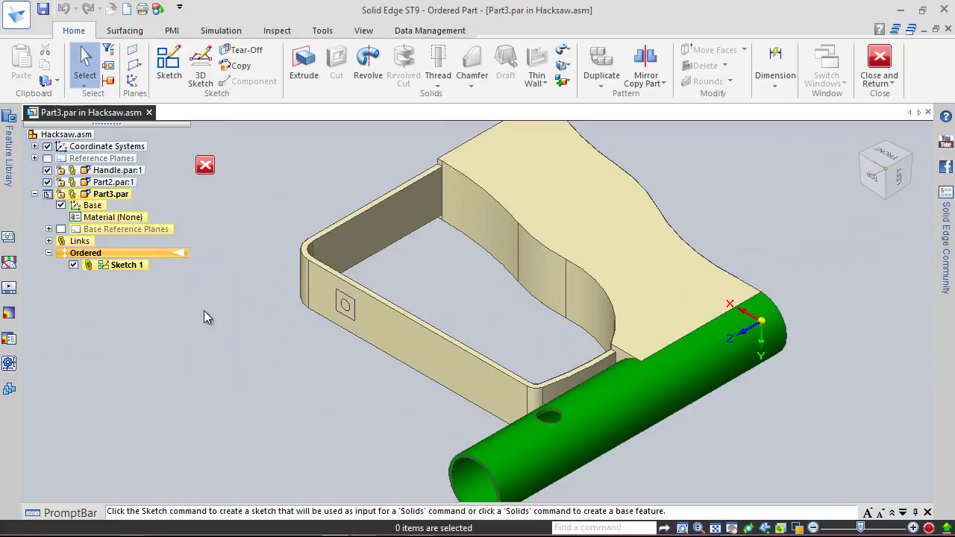
# Extrude the copied sketch's square 1.28419 in outward from the Handle face, without the circle, and finish the feature
pyautogui.click(304, 66)
pyautogui.scroll(3, 266, 337)
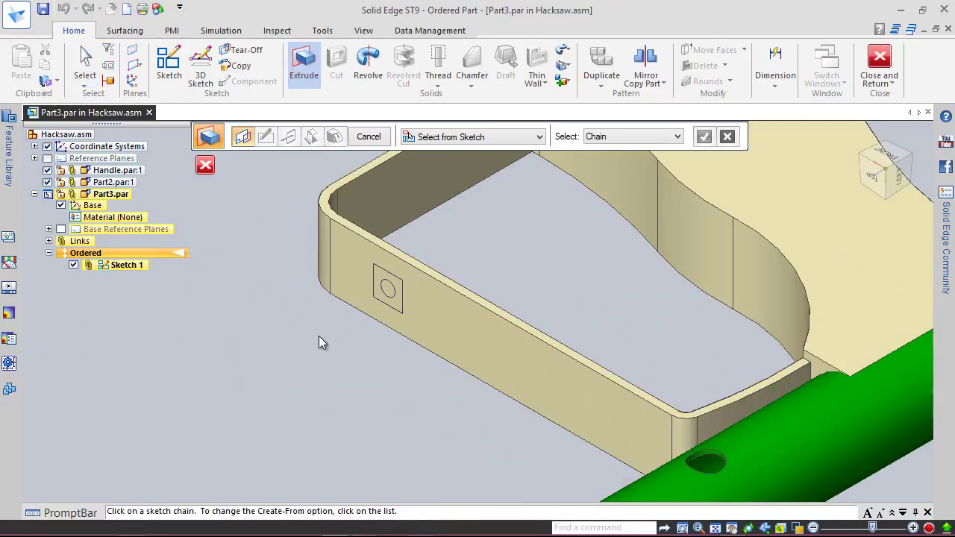
pyautogui.click(387, 312)
pyautogui.rightClick(346, 347)
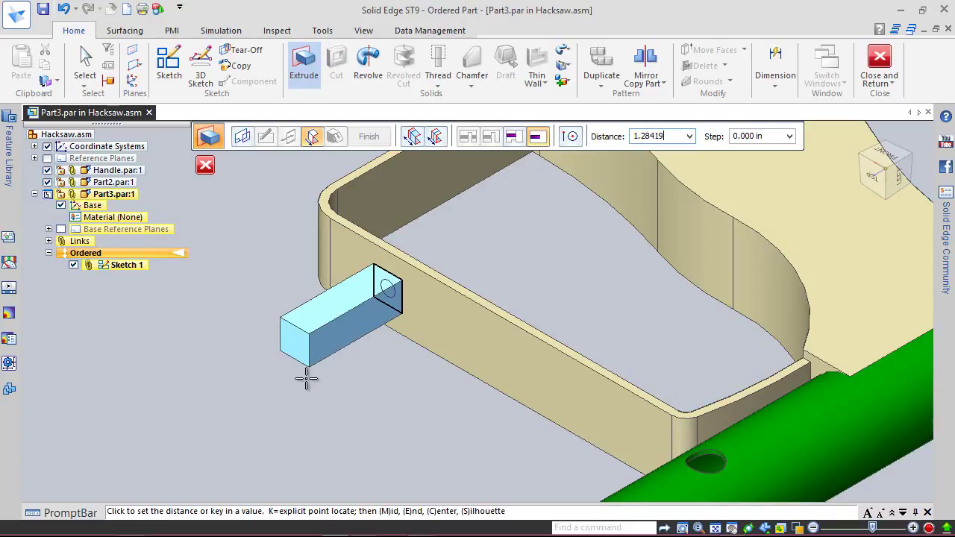
pyautogui.click(306, 379)
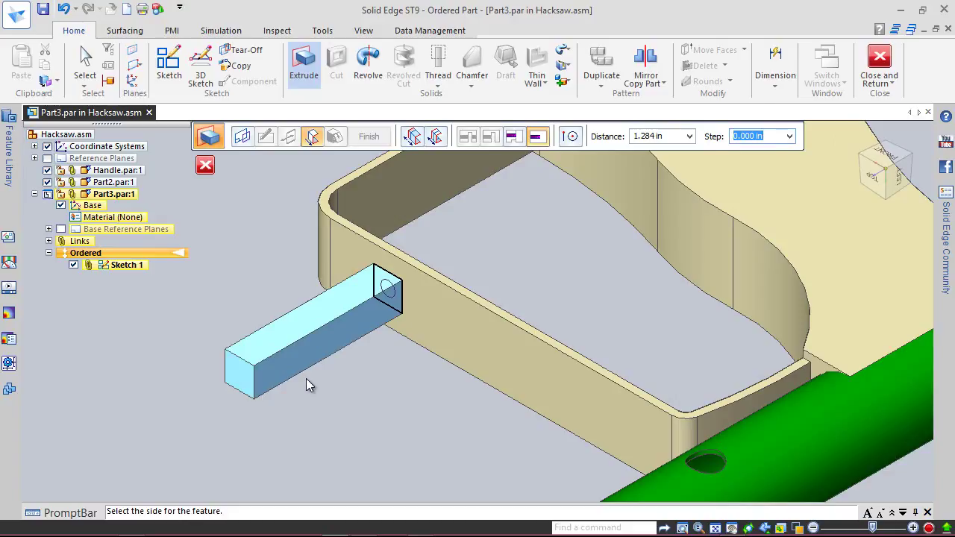
pyautogui.click(306, 379)
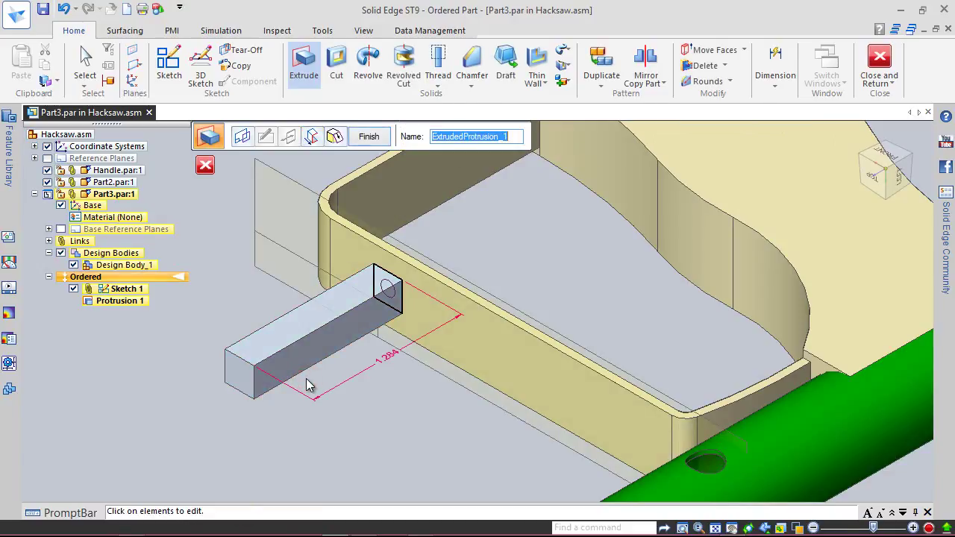
pyautogui.click(369, 138)
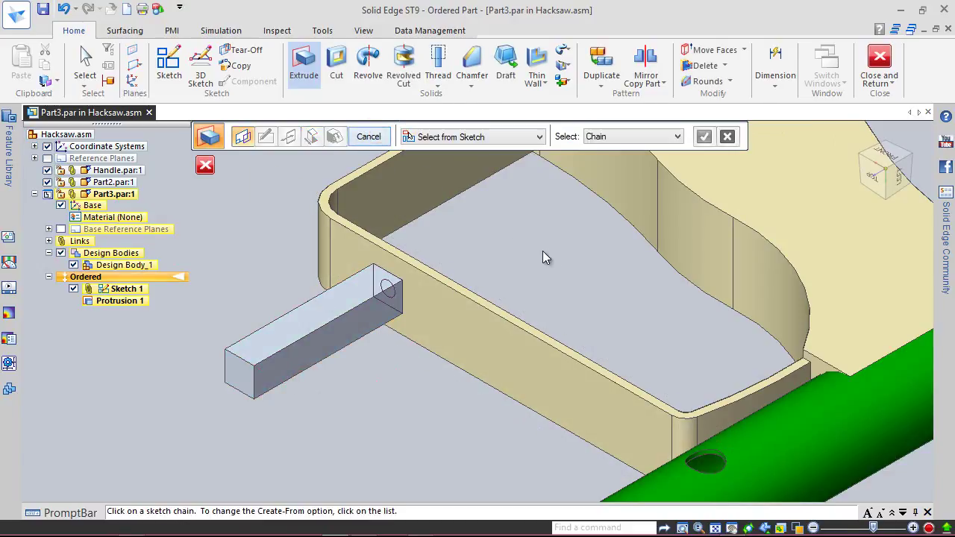
pyautogui.click(368, 138)
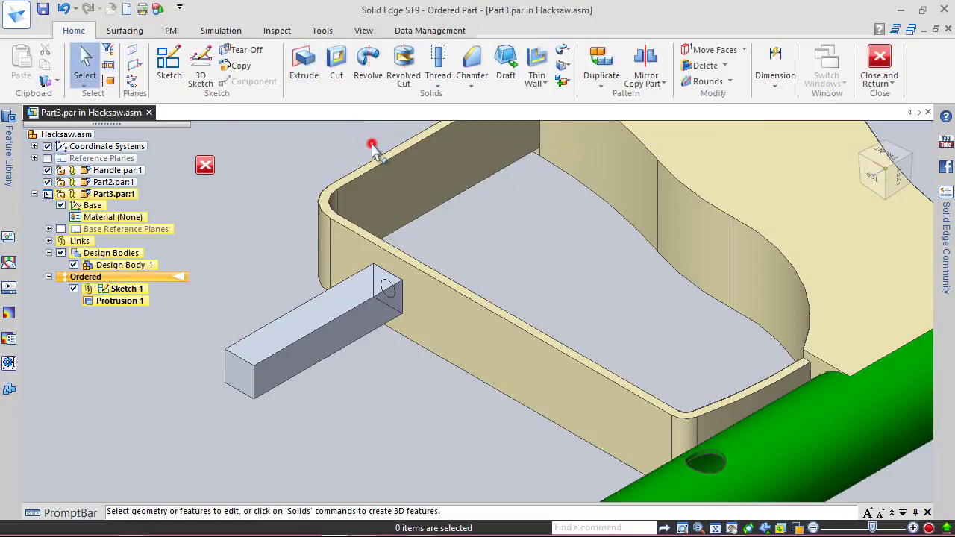
# Sketch a three-point rectangle on the bar's top face, spanning the full width at its free end and about 0.42 in long
pyautogui.click(169, 66)
pyautogui.scroll(3, 246, 305)
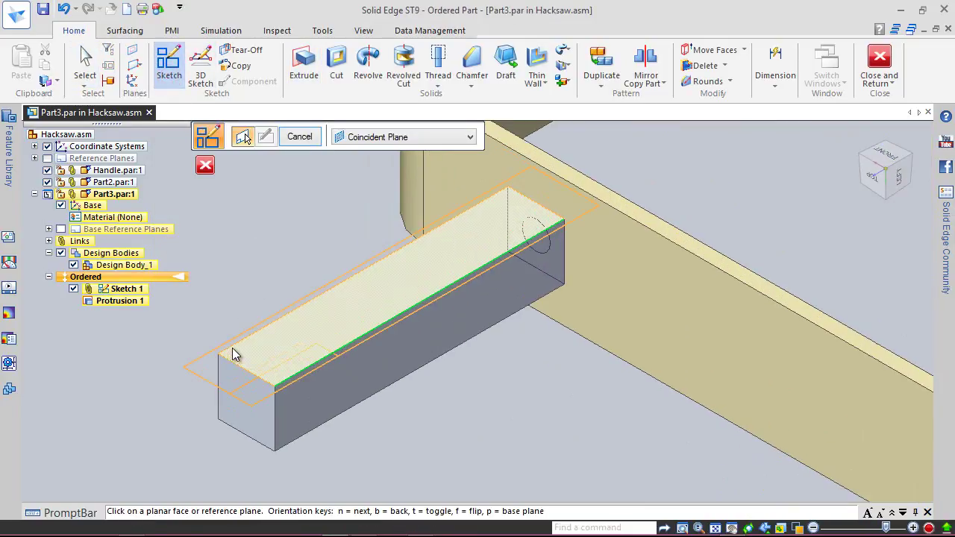
pyautogui.click(278, 352)
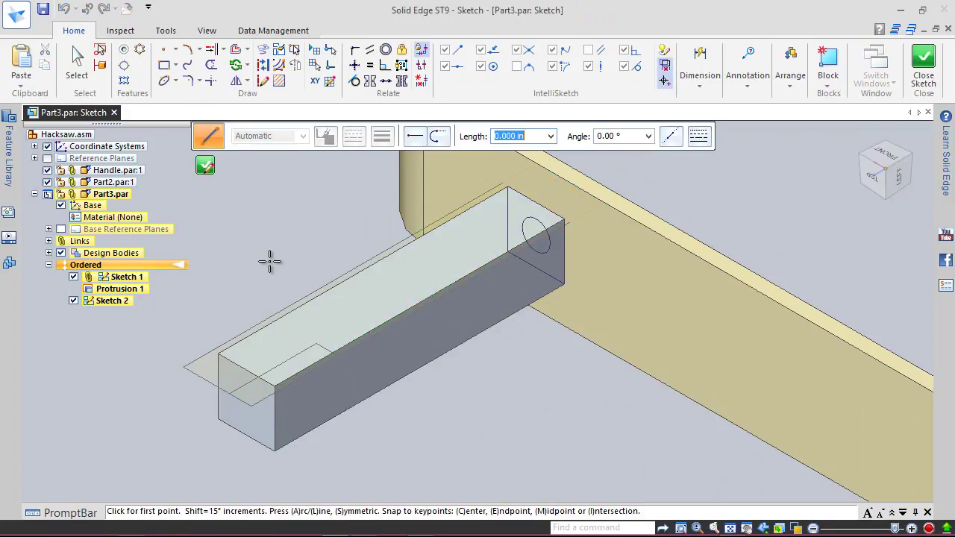
pyautogui.click(172, 66)
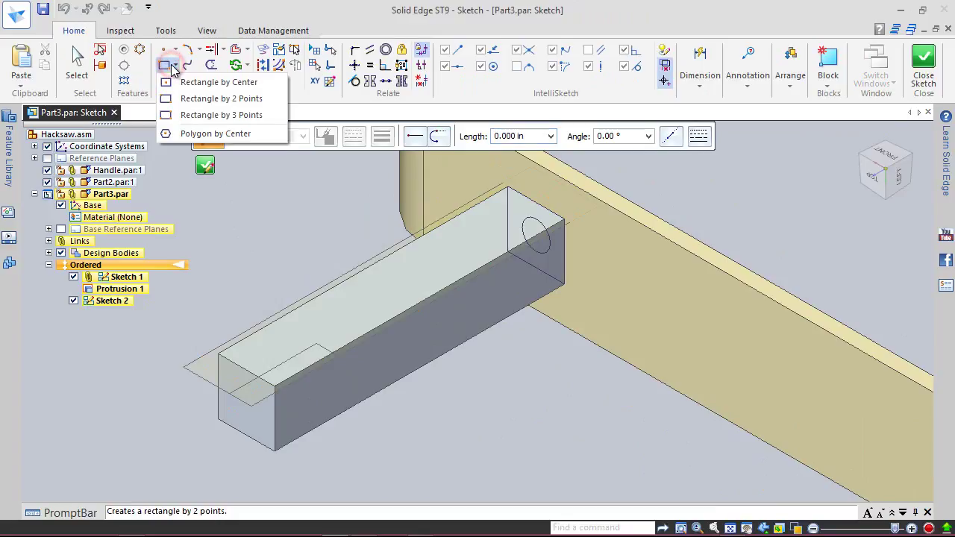
pyautogui.click(202, 115)
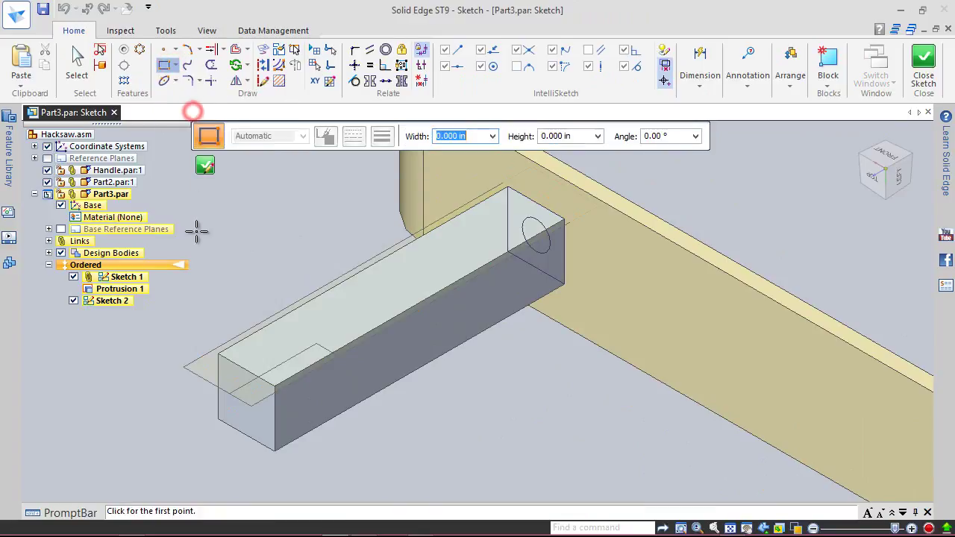
pyautogui.click(218, 355)
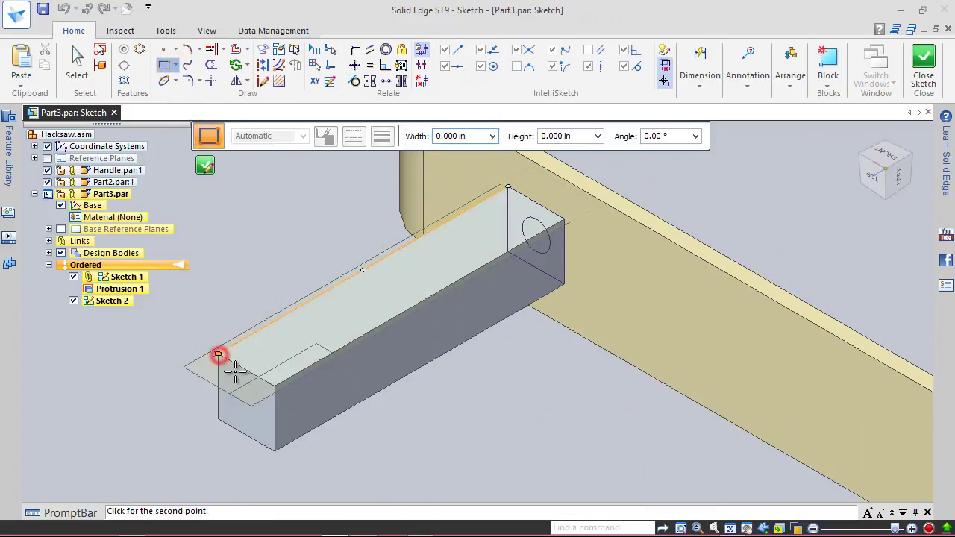
pyautogui.click(275, 385)
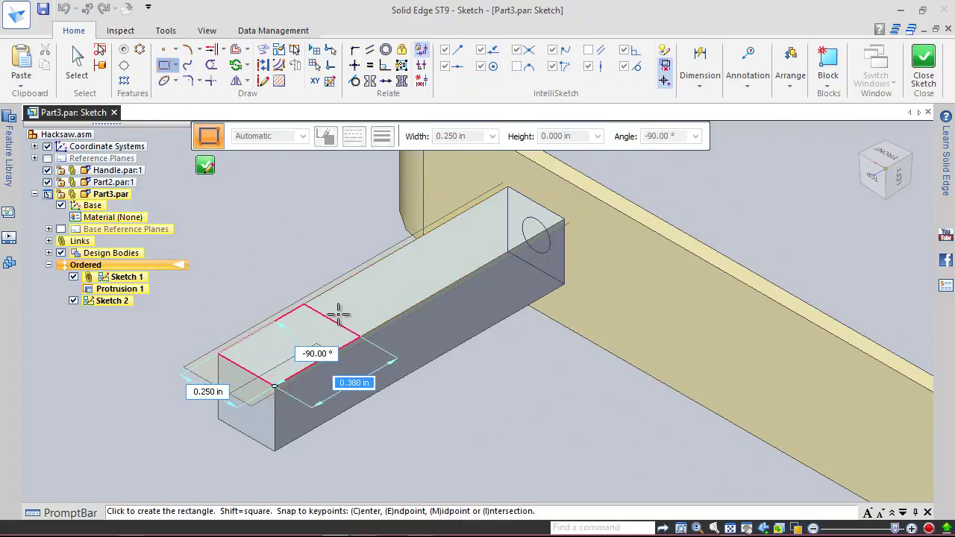
pyautogui.click(339, 313)
# Dimension the rectangle's length along the bar as 0.625 in, then close and finish the sketch
pyautogui.rightClick(321, 219)
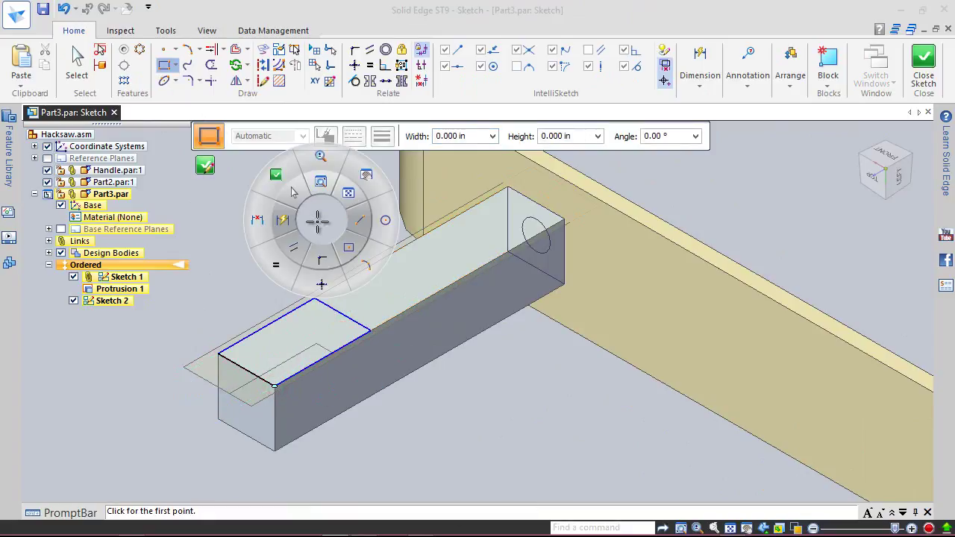
pyautogui.click(283, 219)
pyautogui.click(301, 307)
pyautogui.click(273, 265)
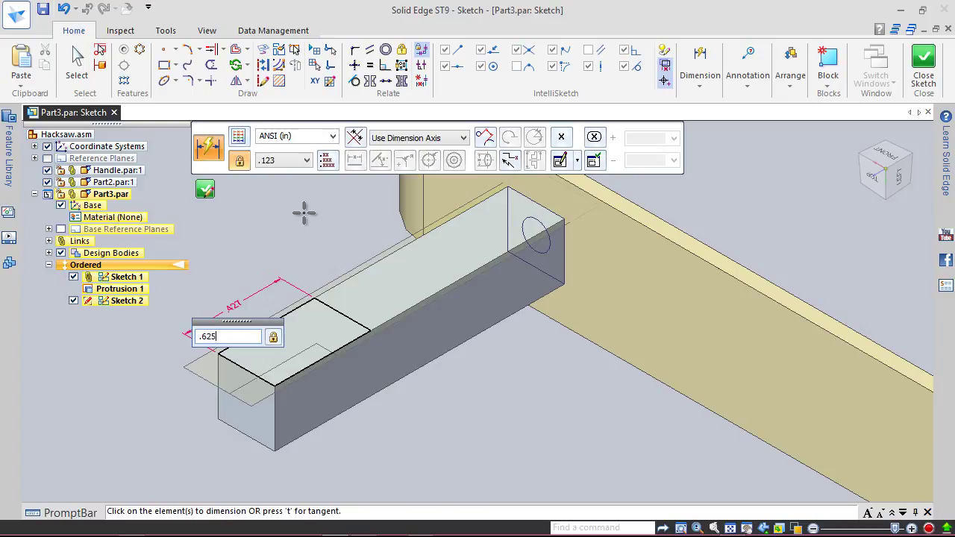
pyautogui.press('Return')
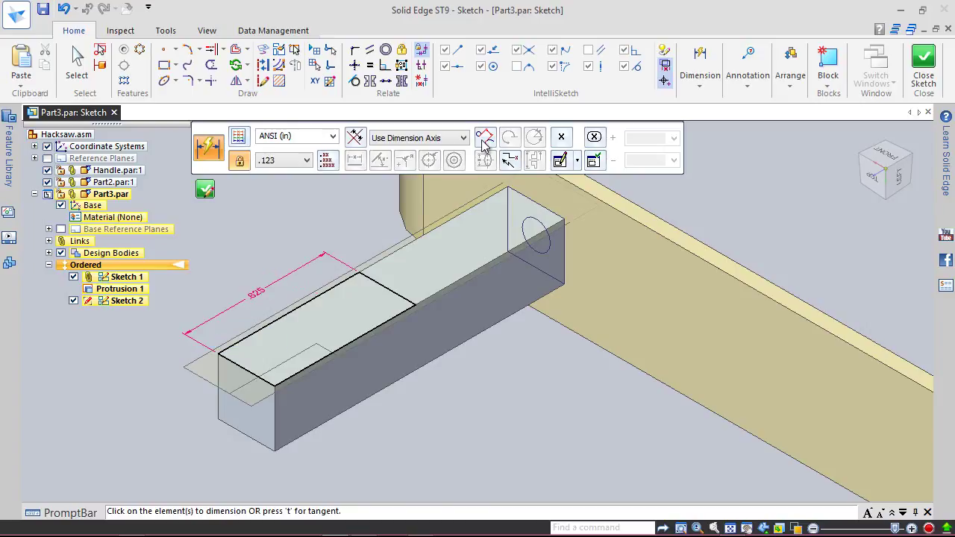
pyautogui.click(923, 66)
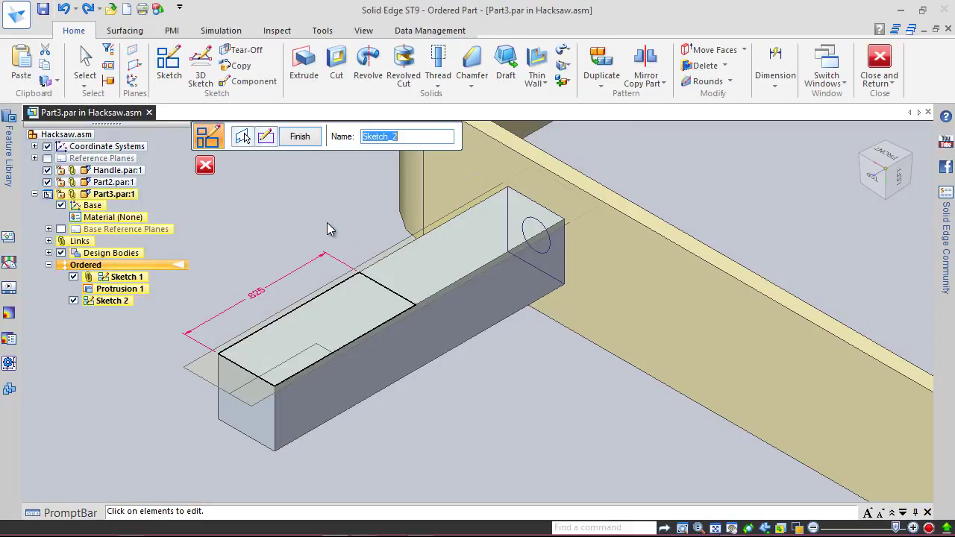
pyautogui.click(310, 138)
# Cut the rectangle 0.0625 in down into the bar to form a step at its free end, and finish the feature
pyautogui.click(336, 63)
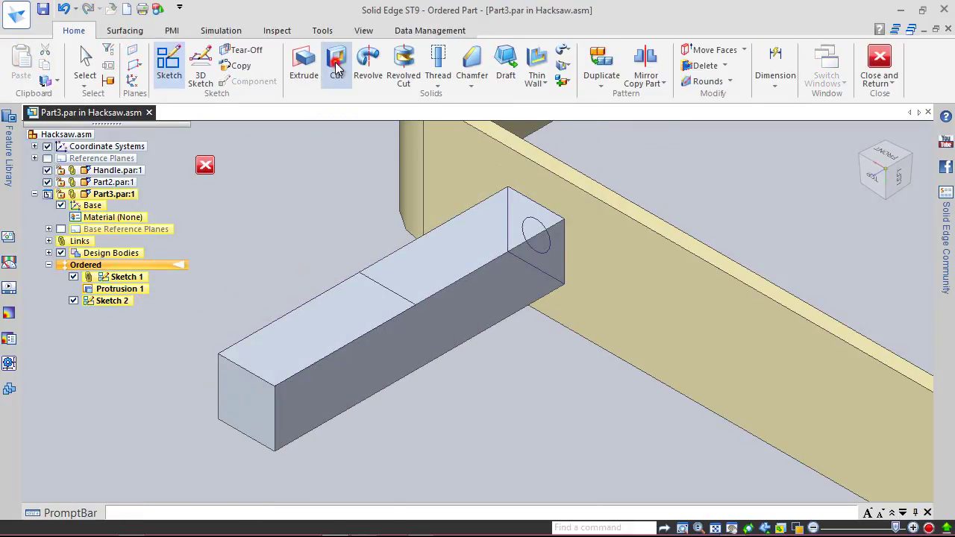
pyautogui.click(365, 275)
pyautogui.rightClick(337, 235)
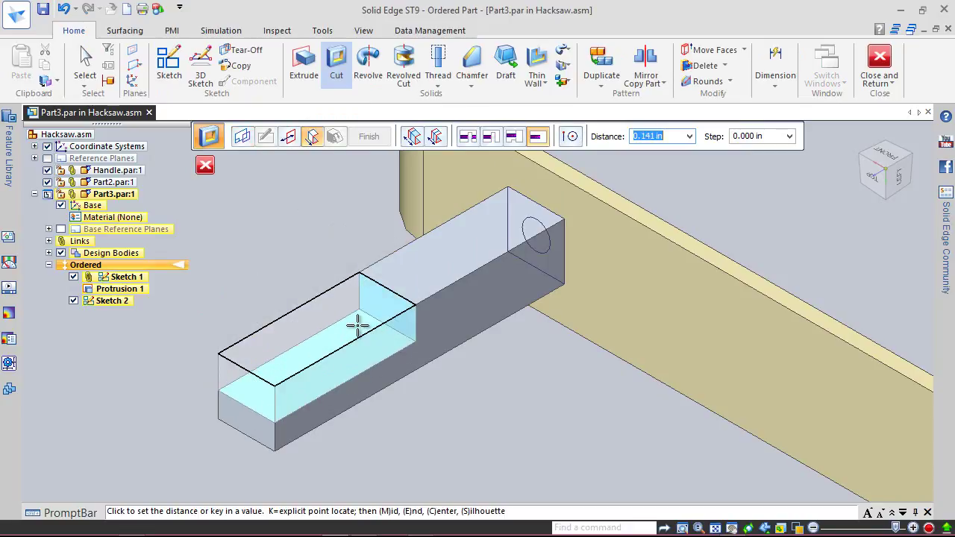
pyautogui.write('.')
pyautogui.write('0625')
pyautogui.press('Return')
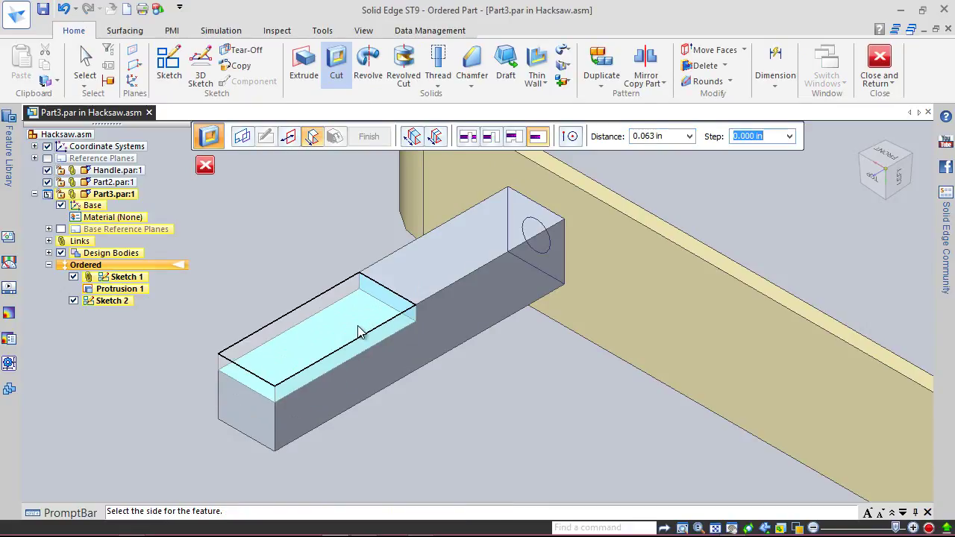
pyautogui.click(359, 332)
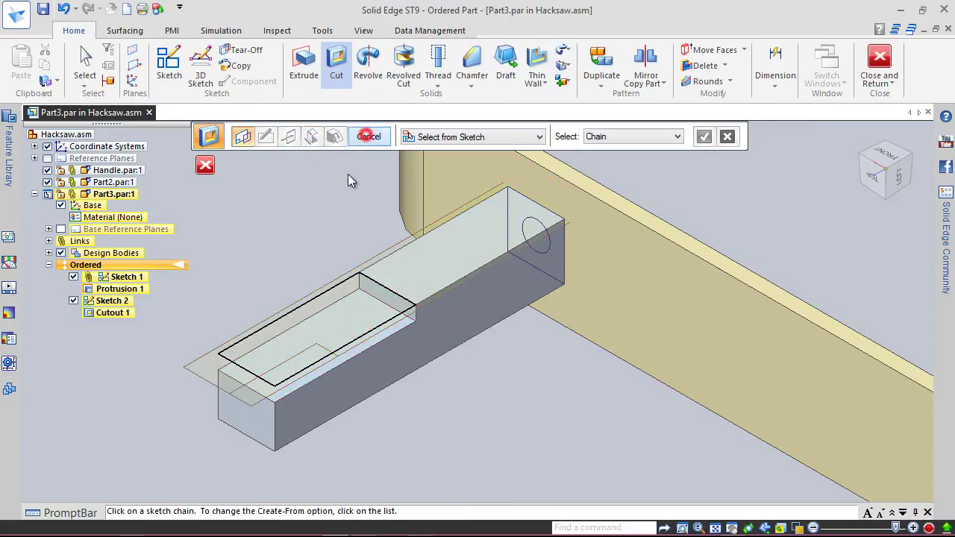
pyautogui.click(367, 135)
# Hide Sketch 2 and Sketch 1 of Part3 and save the part
pyautogui.click(70, 300)
pyautogui.click(74, 277)
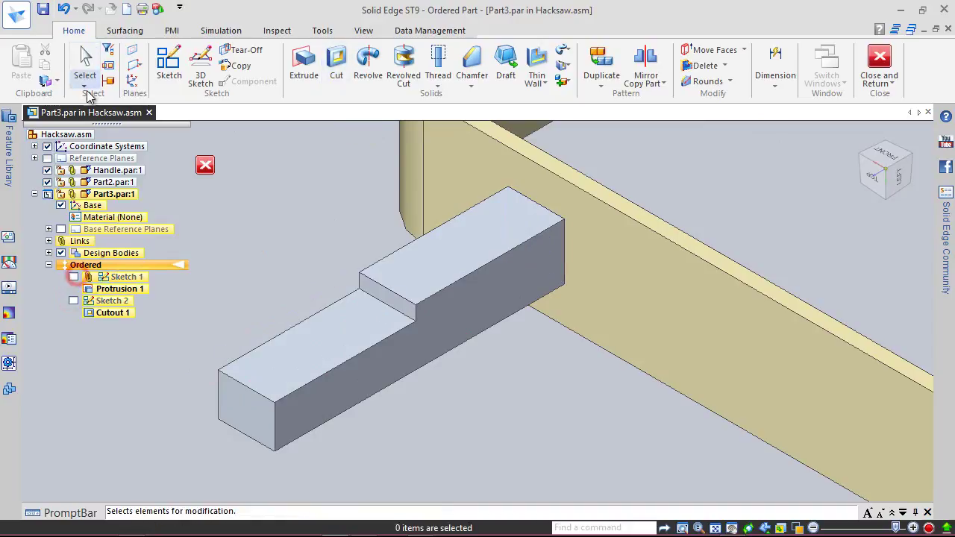
pyautogui.click(43, 9)
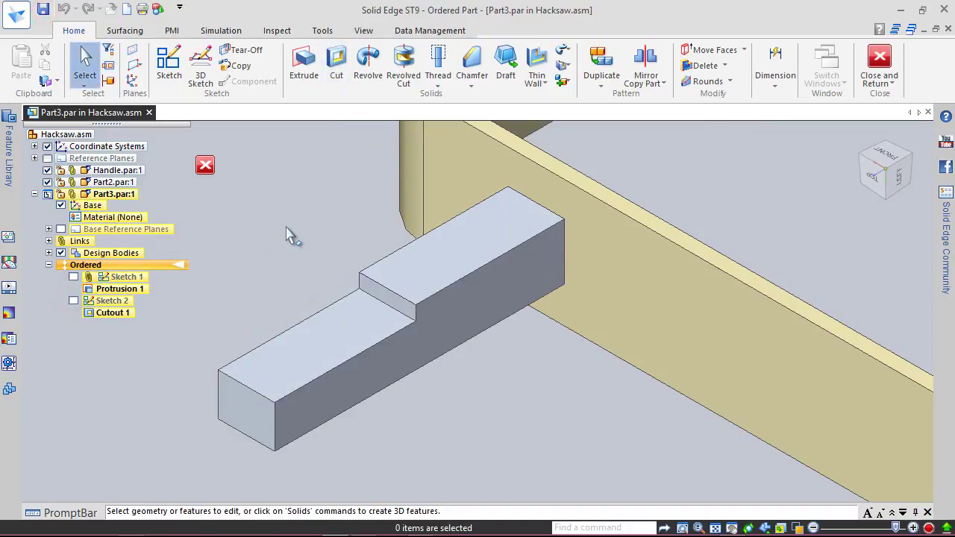
pyautogui.click(323, 246)
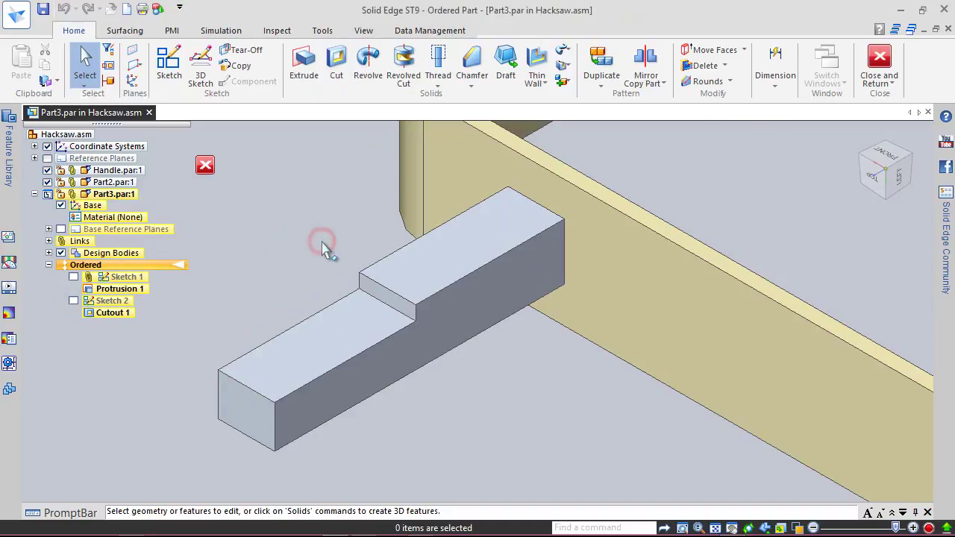
# Start a sketch on the bar's lowered step face and draw a circle about 0.14 in in diameter near the free end
pyautogui.click(169, 64)
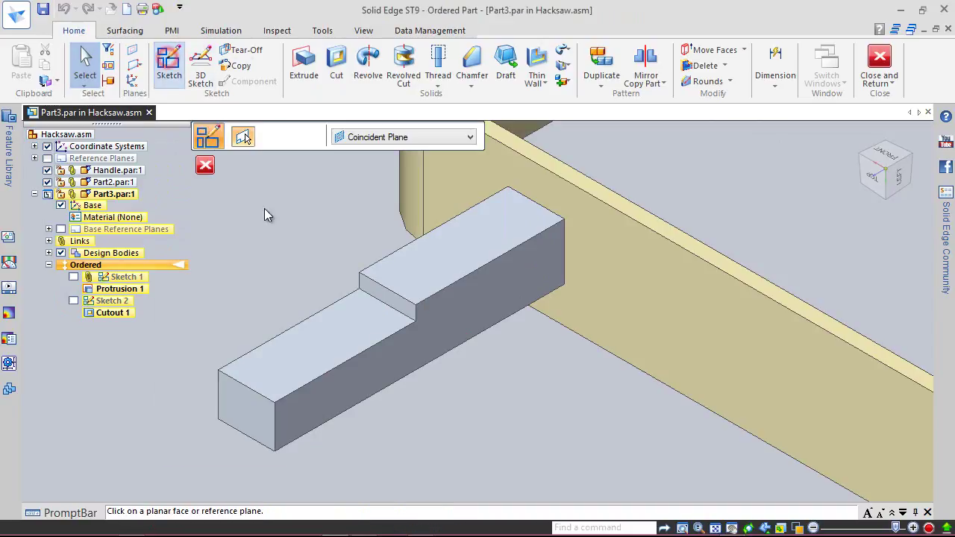
pyautogui.click(331, 346)
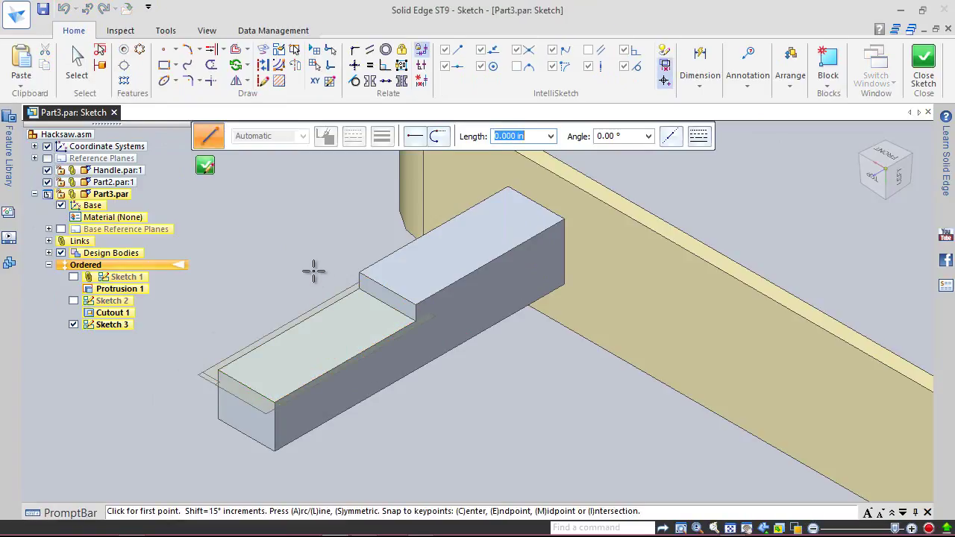
pyautogui.click(177, 81)
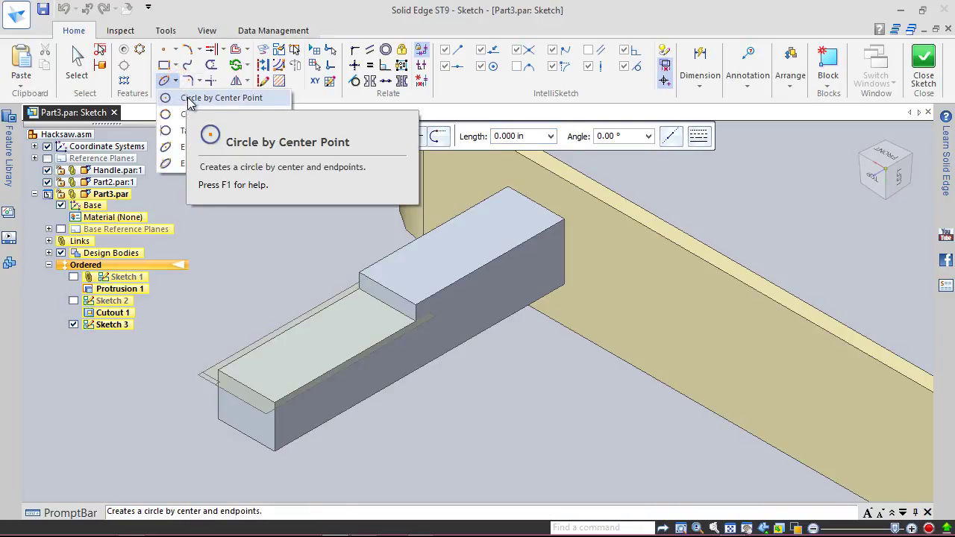
pyautogui.click(187, 101)
pyautogui.rightClick(187, 97)
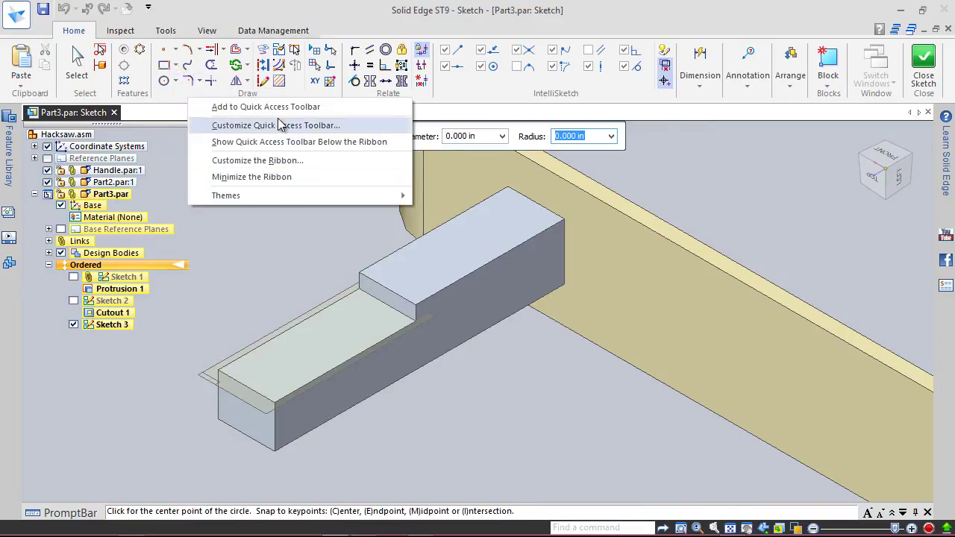
pyautogui.click(376, 23)
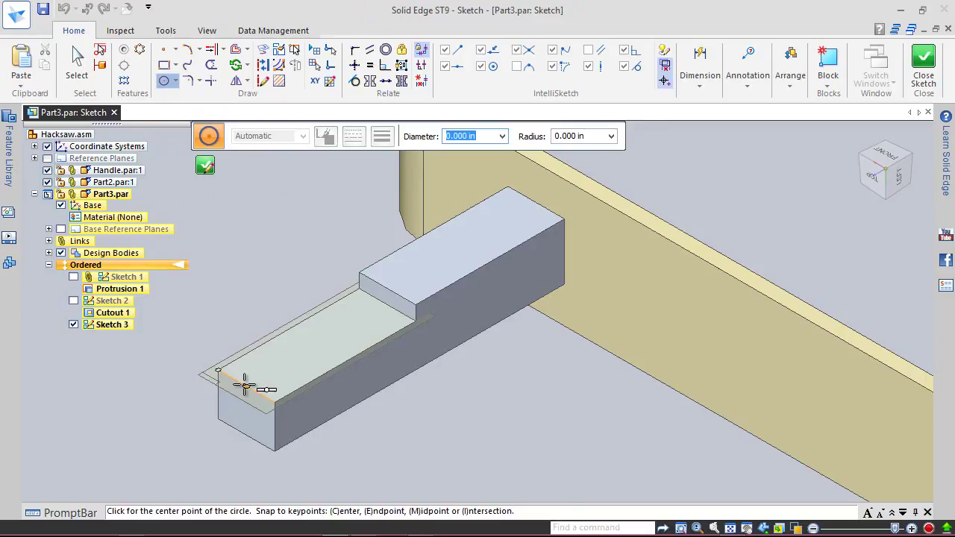
pyautogui.click(304, 353)
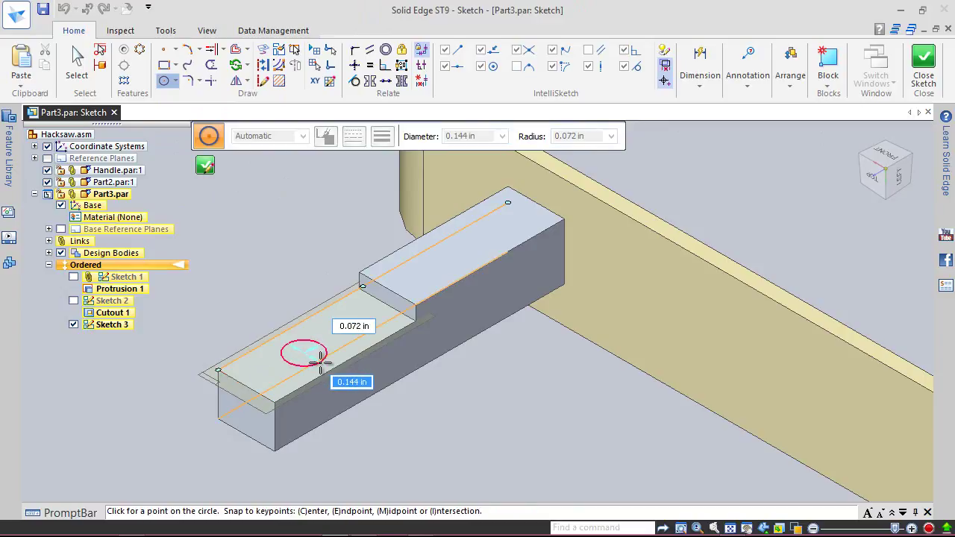
pyautogui.click(320, 362)
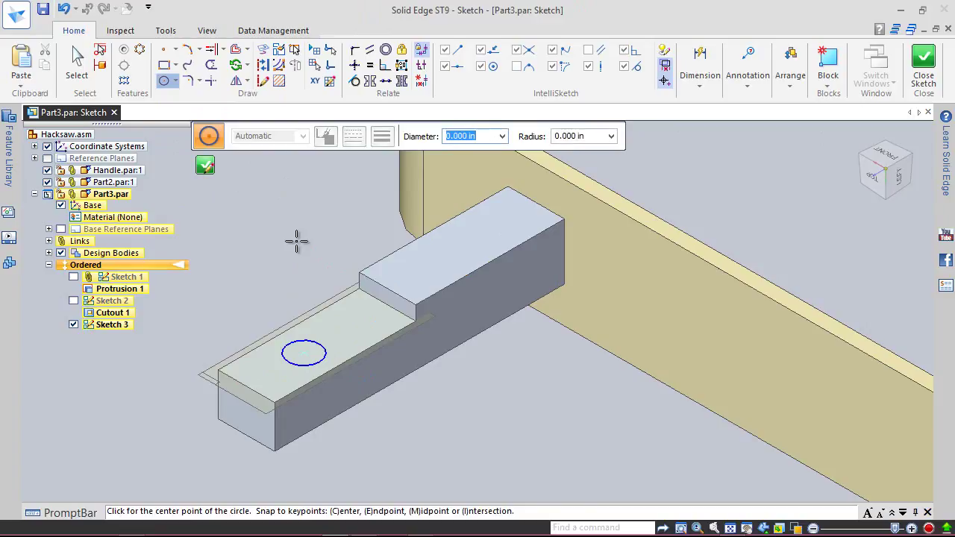
# Dimension the circle's center 0.1587 in from the bar's free end edge
pyautogui.click(698, 74)
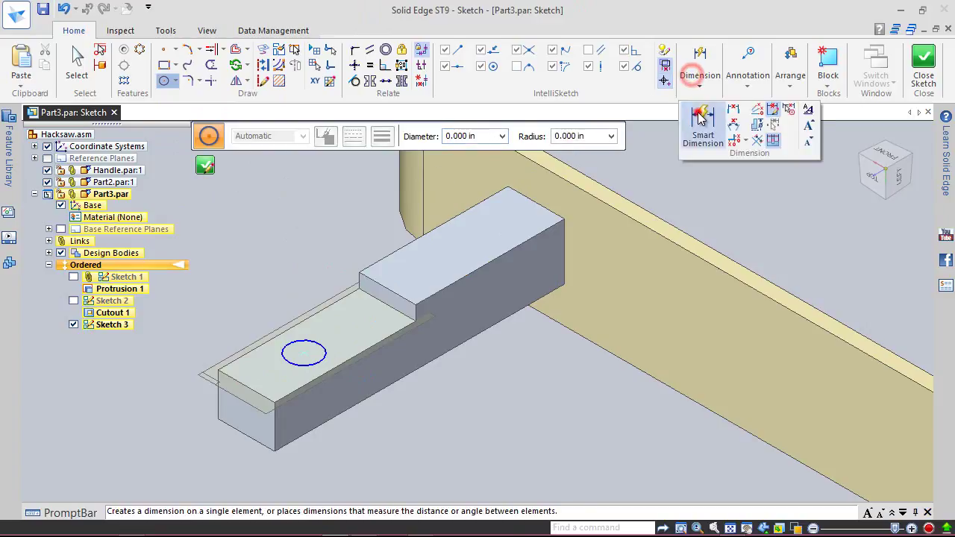
pyautogui.click(693, 111)
pyautogui.click(287, 358)
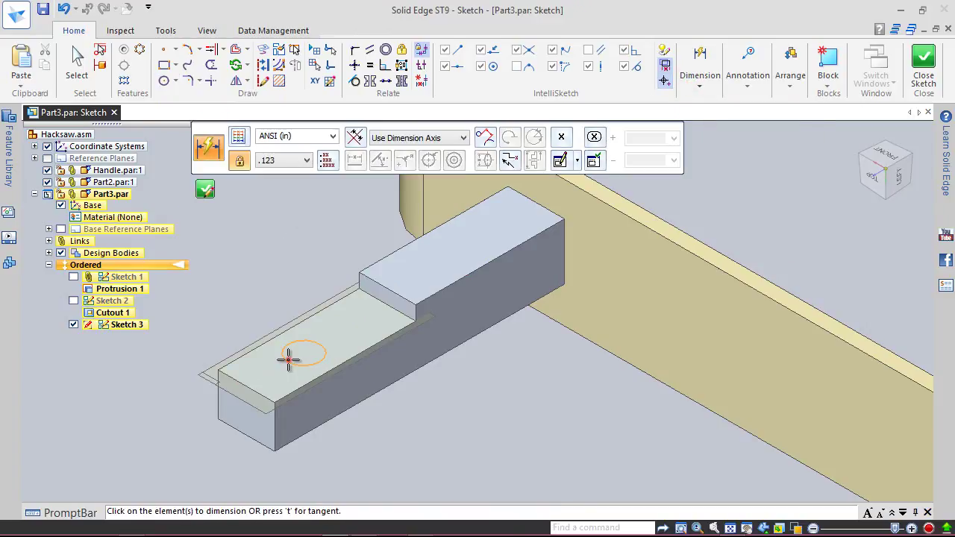
pyautogui.click(250, 386)
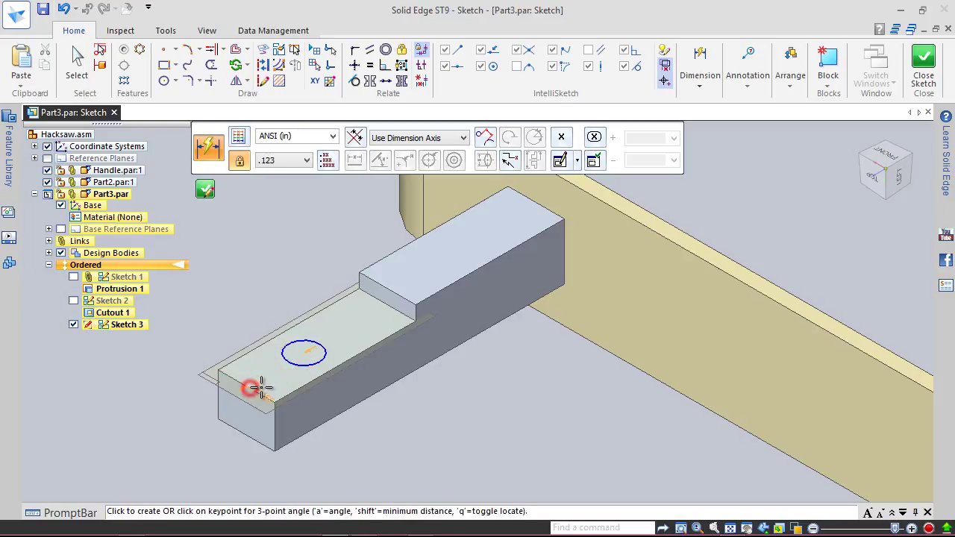
pyautogui.click(336, 402)
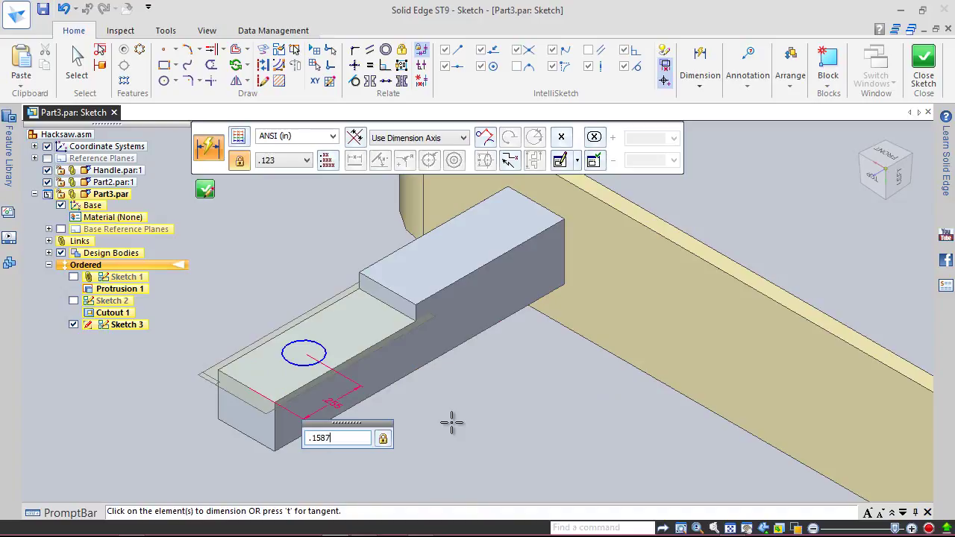
pyautogui.press('Return')
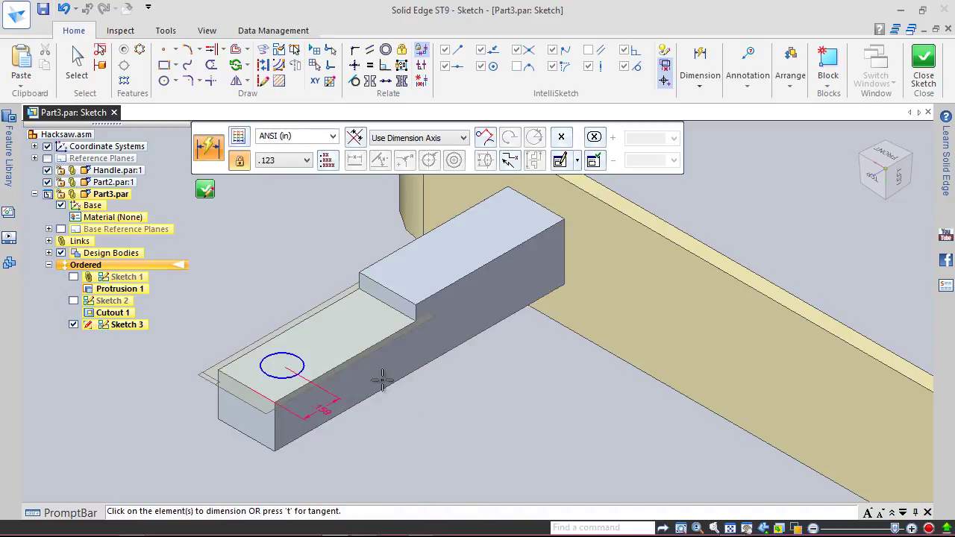
# Dimension the circle's diameter as 0.125 in, leave the dimension command and save the file
pyautogui.click(297, 357)
pyautogui.click(313, 341)
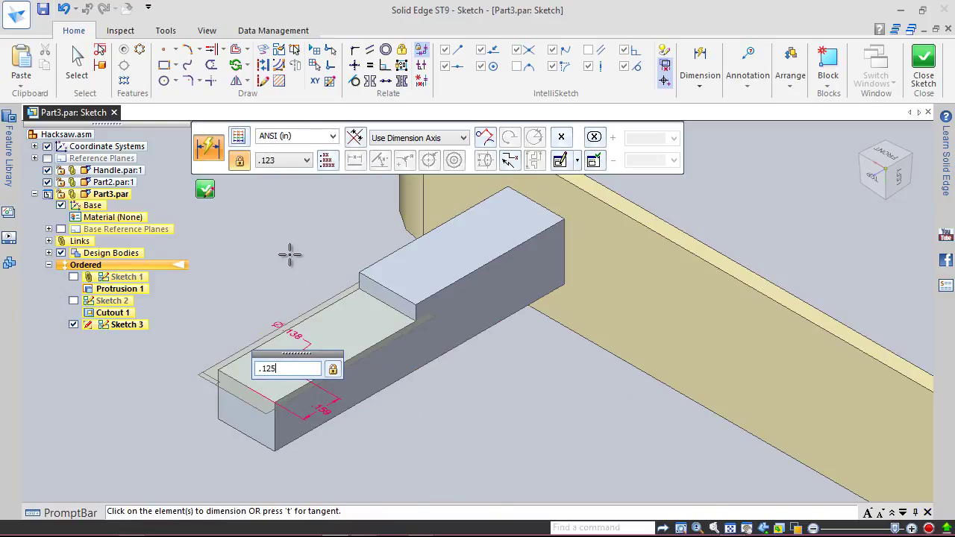
pyautogui.press('Return')
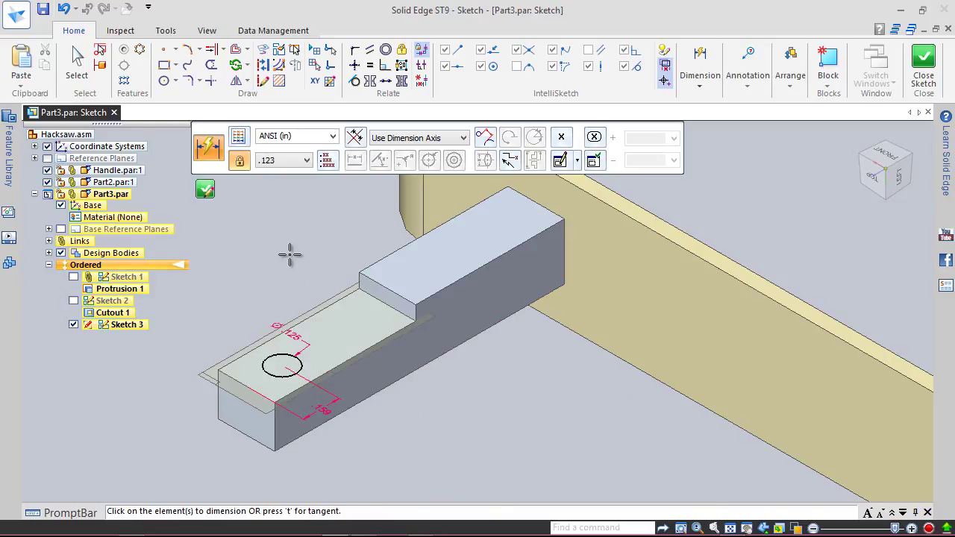
pyautogui.click(77, 61)
pyautogui.click(43, 9)
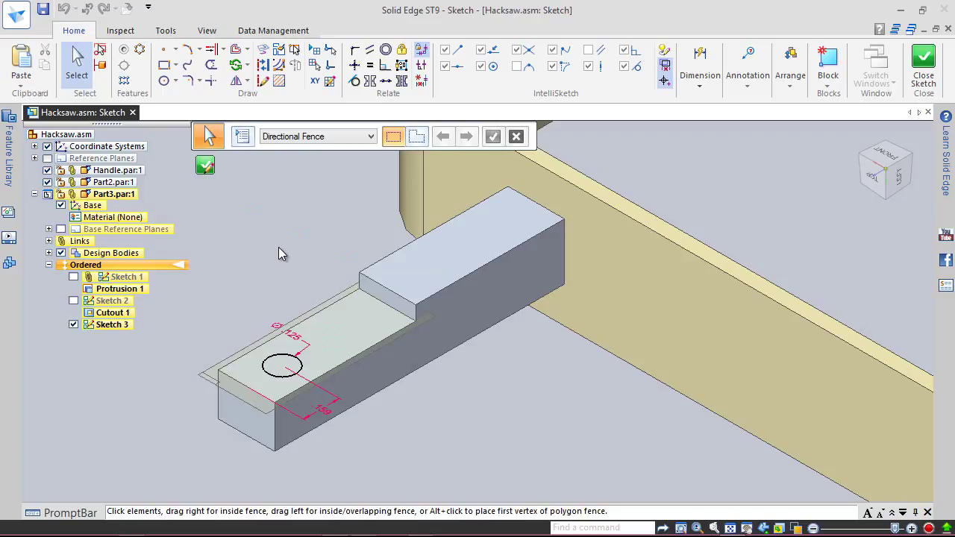
# Set the linear round-off of the ANSI (in) dimension style to .12345, apply the style and save the file
pyautogui.click(704, 88)
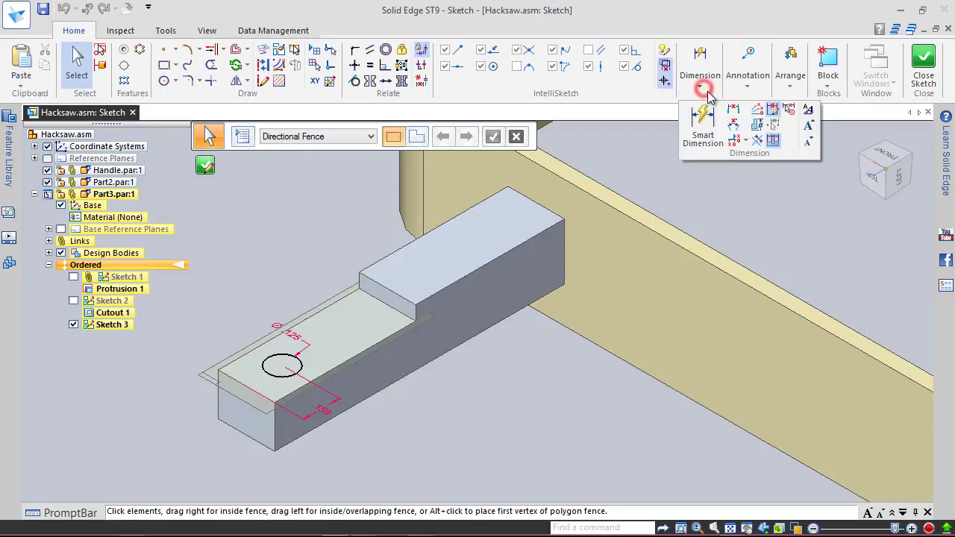
pyautogui.click(810, 110)
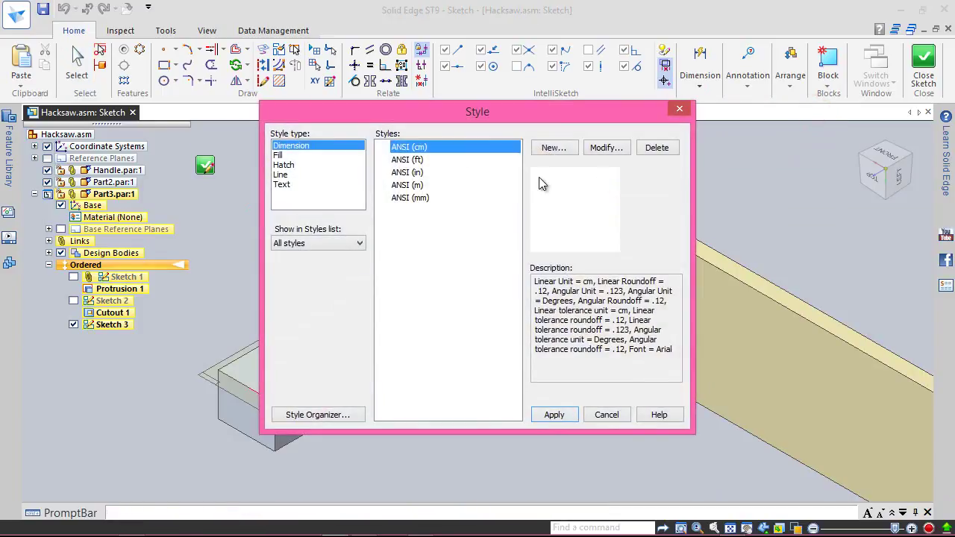
pyautogui.click(411, 173)
pyautogui.click(605, 147)
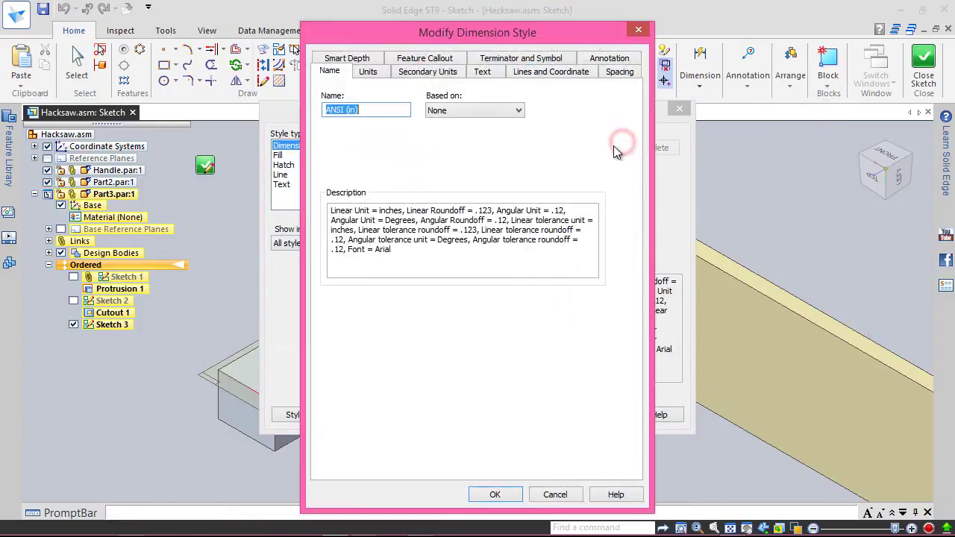
pyautogui.click(359, 72)
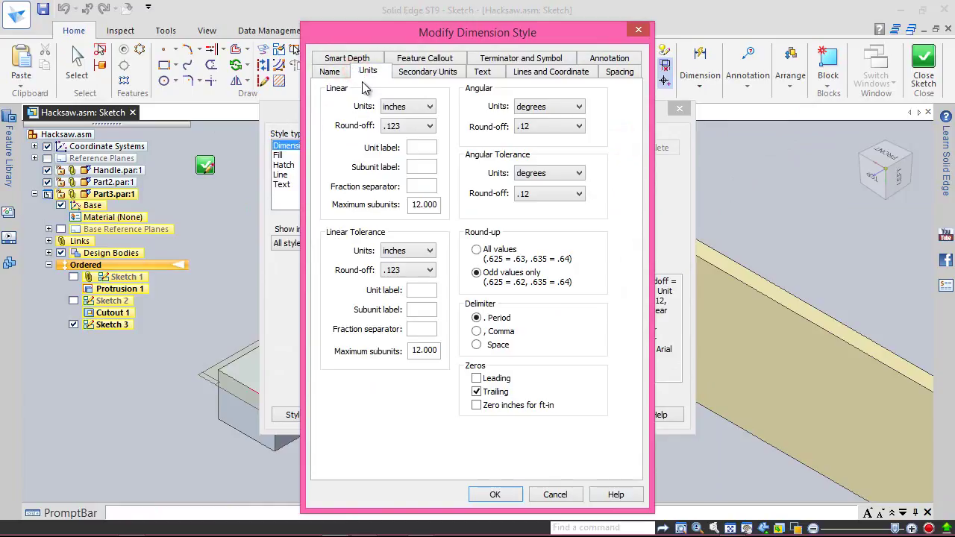
pyautogui.click(411, 124)
pyautogui.click(407, 192)
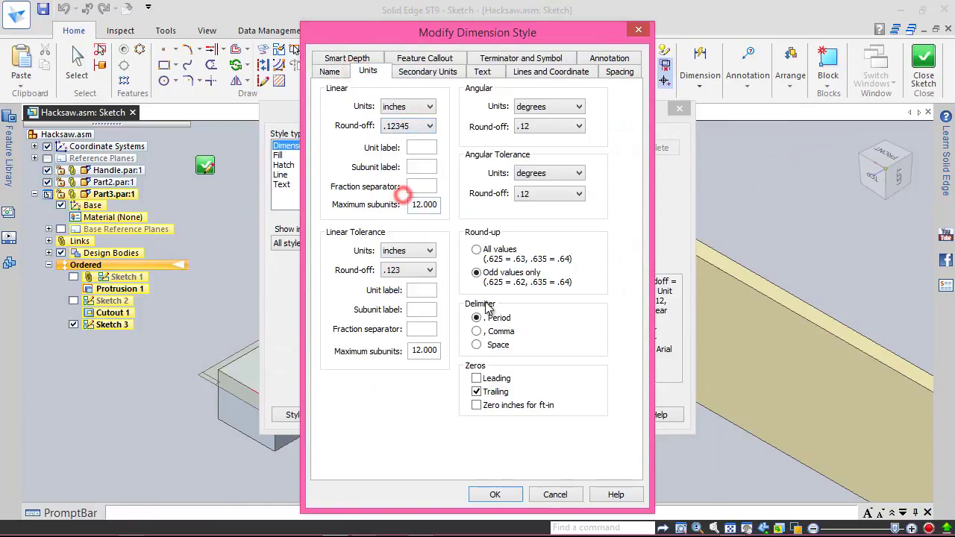
pyautogui.click(519, 497)
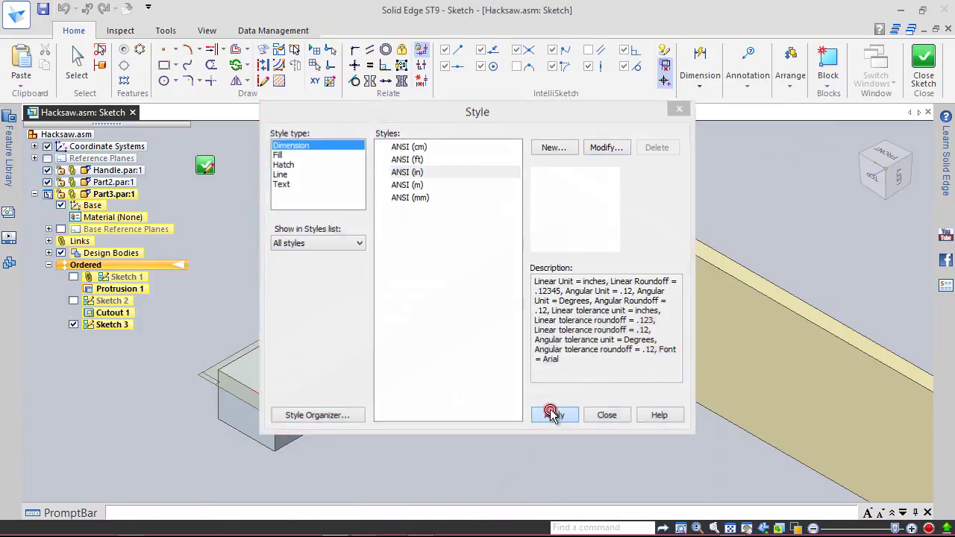
pyautogui.click(543, 415)
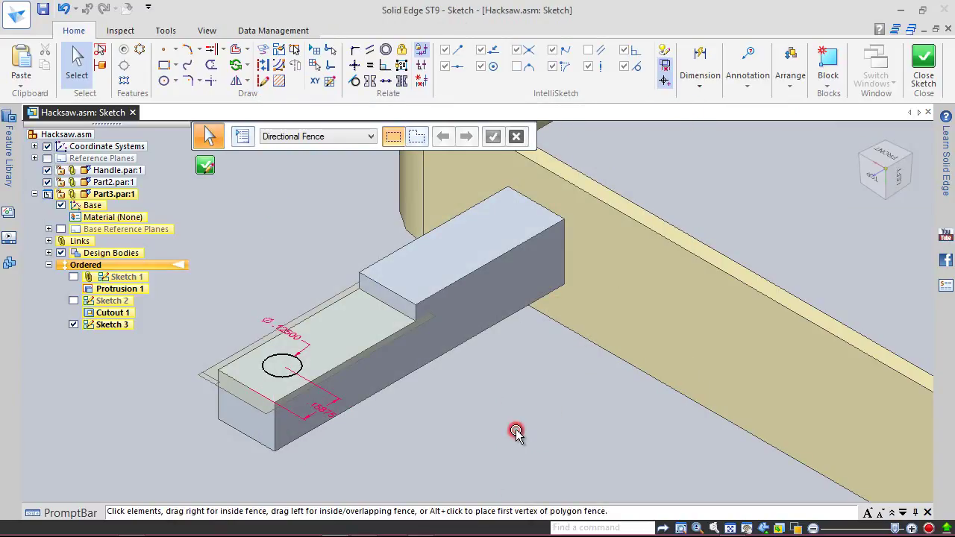
pyautogui.click(43, 12)
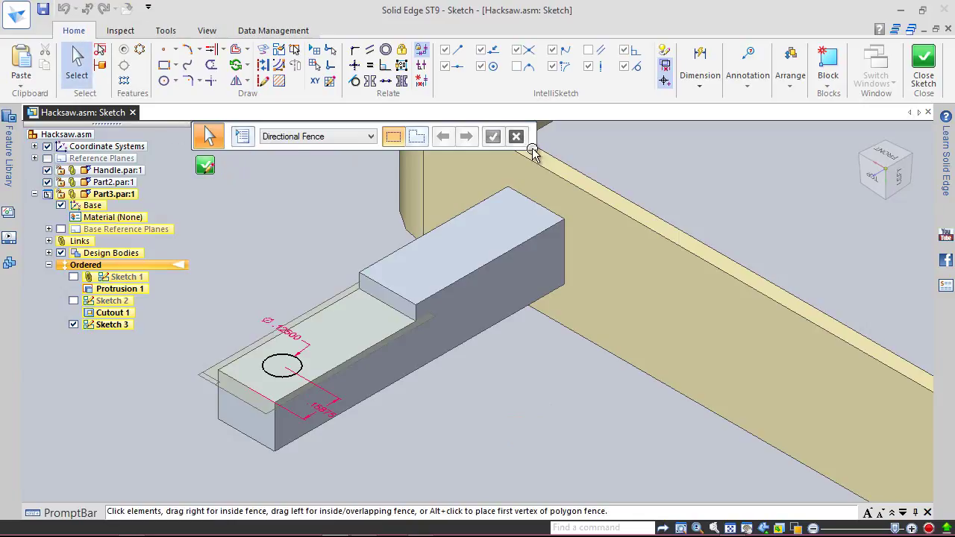
# Close the sketch and cut its circle downward completely through the bar's stepped end, finishing the cutout
pyautogui.click(931, 66)
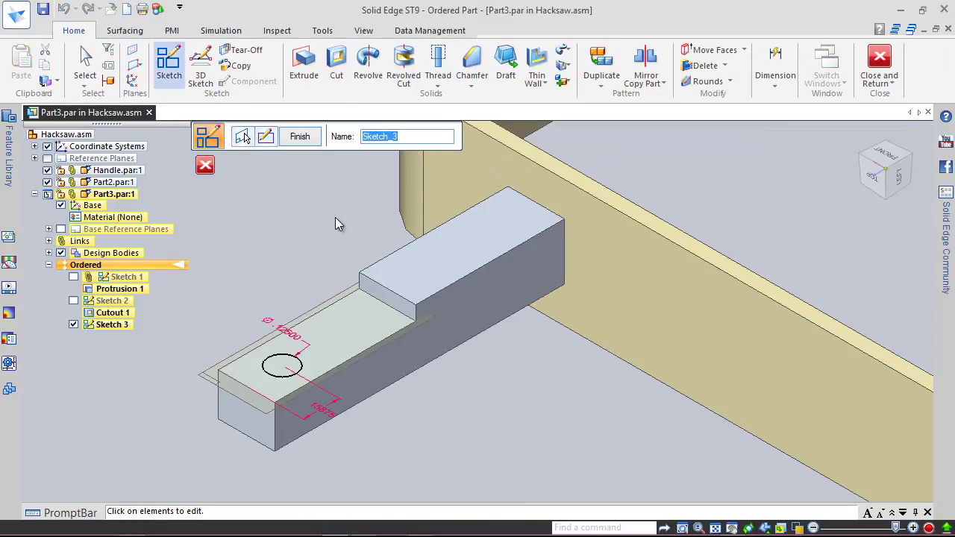
pyautogui.click(336, 63)
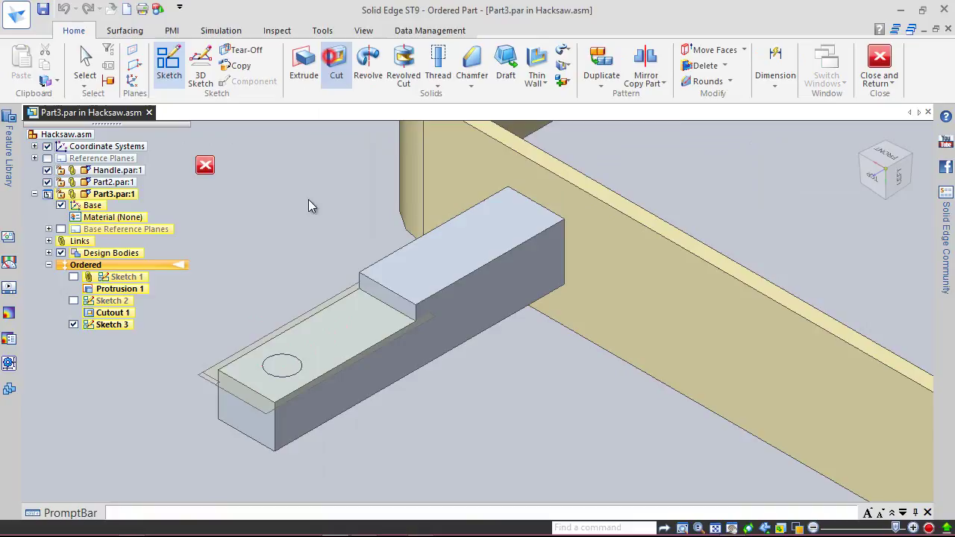
pyautogui.click(295, 362)
pyautogui.rightClick(334, 435)
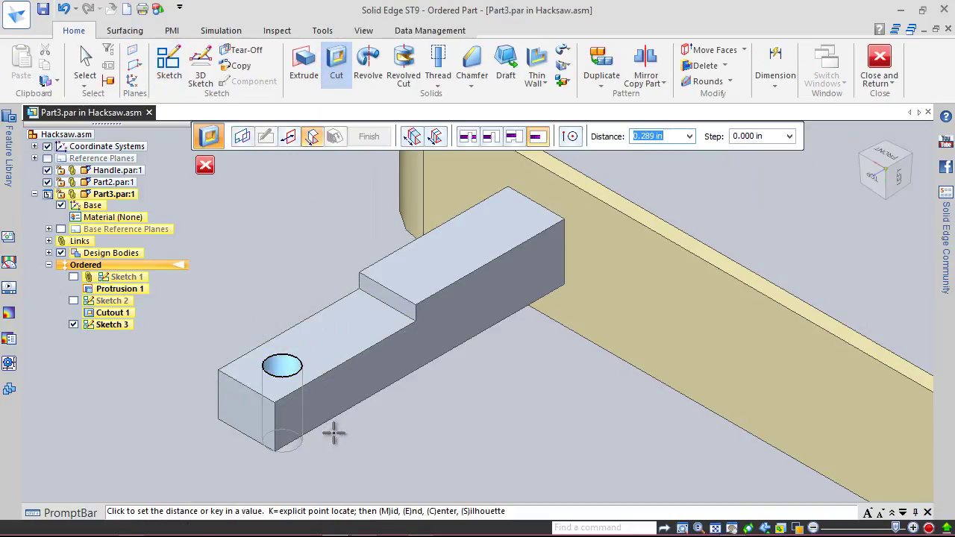
pyautogui.click(338, 474)
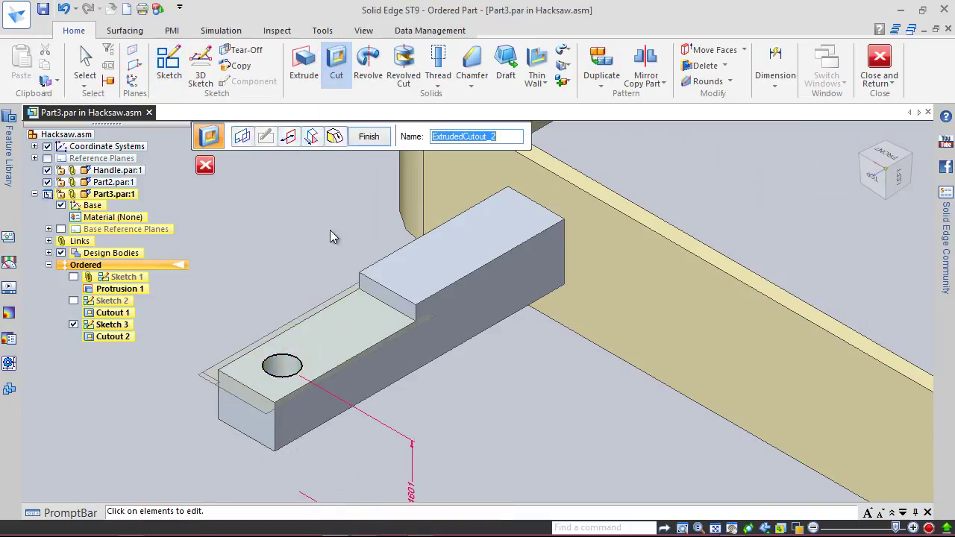
pyautogui.click(363, 141)
pyautogui.click(367, 137)
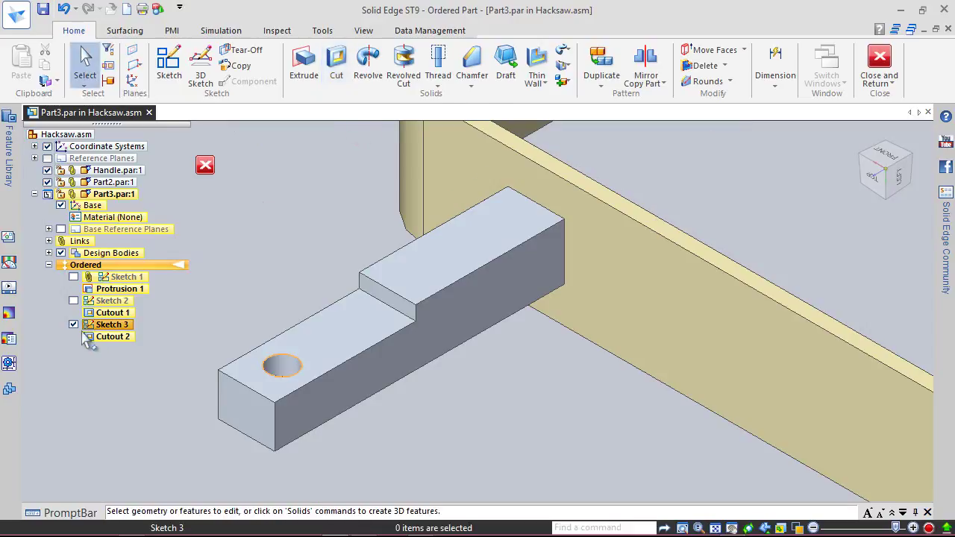
# Hide Part3's Sketch 3 and the Handle part, and turn the view toward the bar's thick end face
pyautogui.click(73, 326)
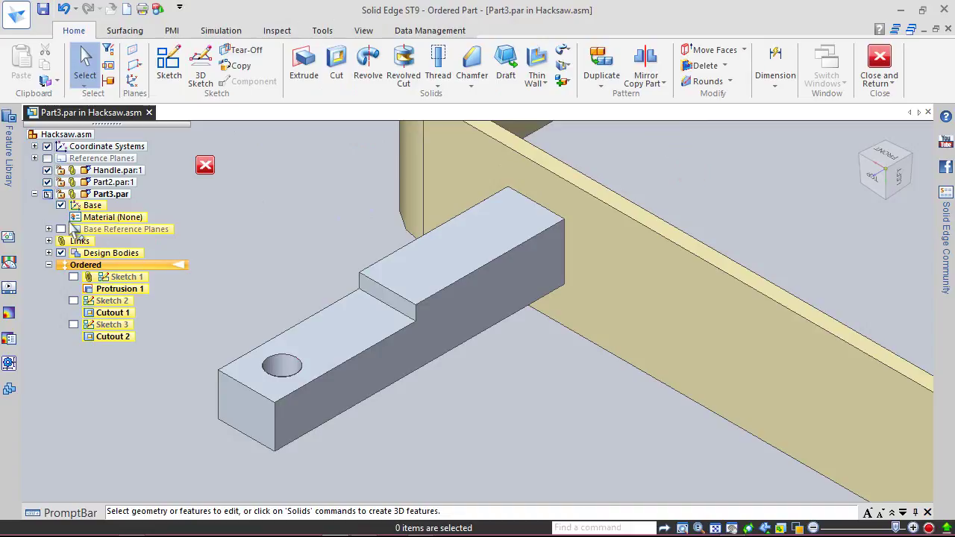
pyautogui.click(47, 171)
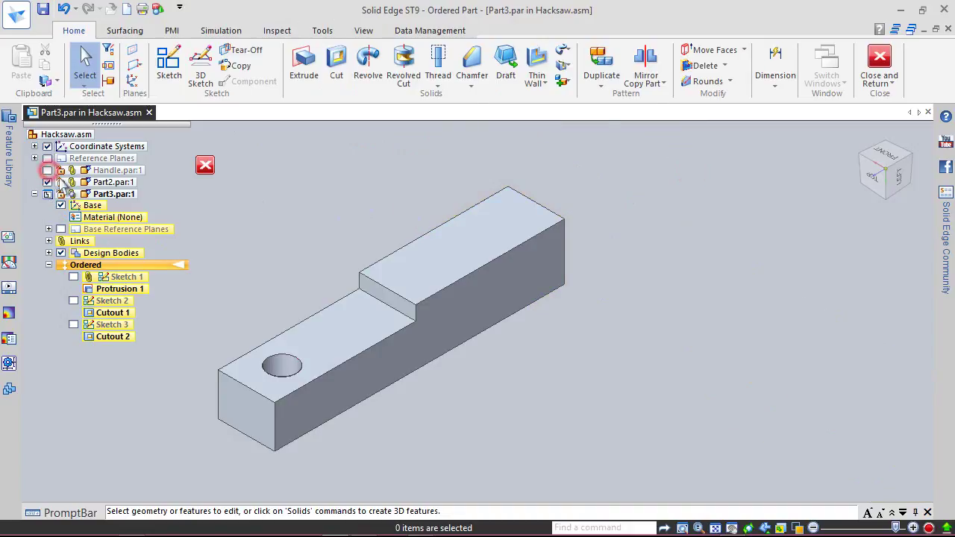
pyautogui.click(912, 167)
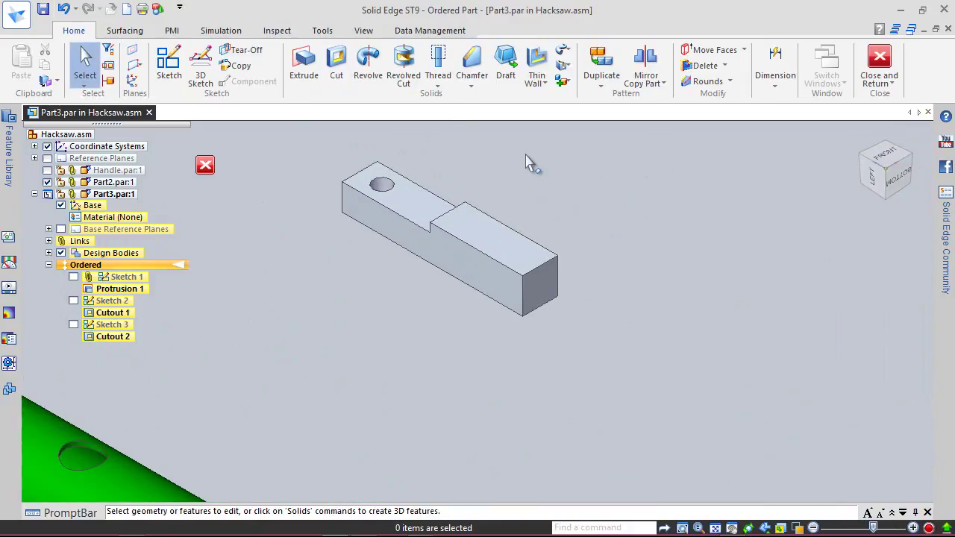
# Start a sketch on the bar's thick end face and draw a circle about 0.071 in in diameter near its middle
pyautogui.click(168, 66)
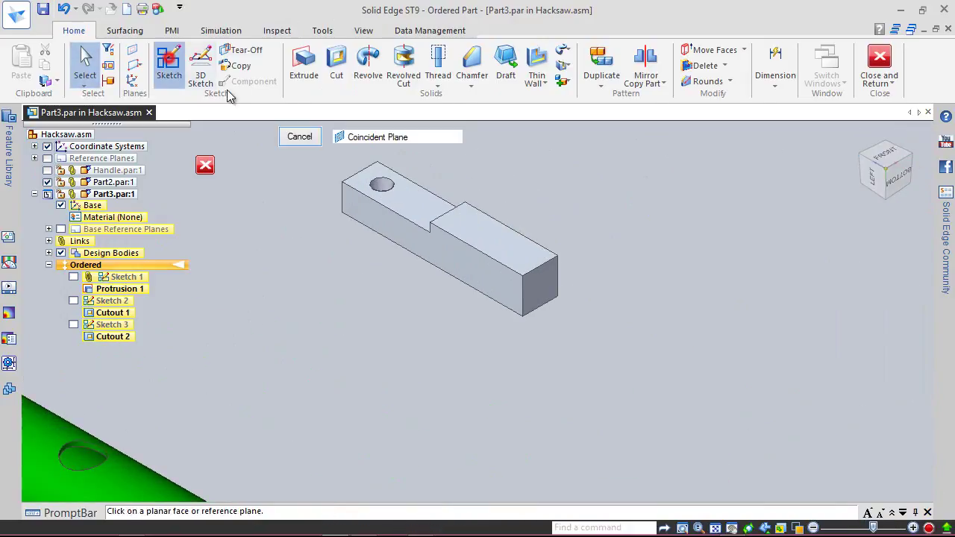
pyautogui.click(542, 297)
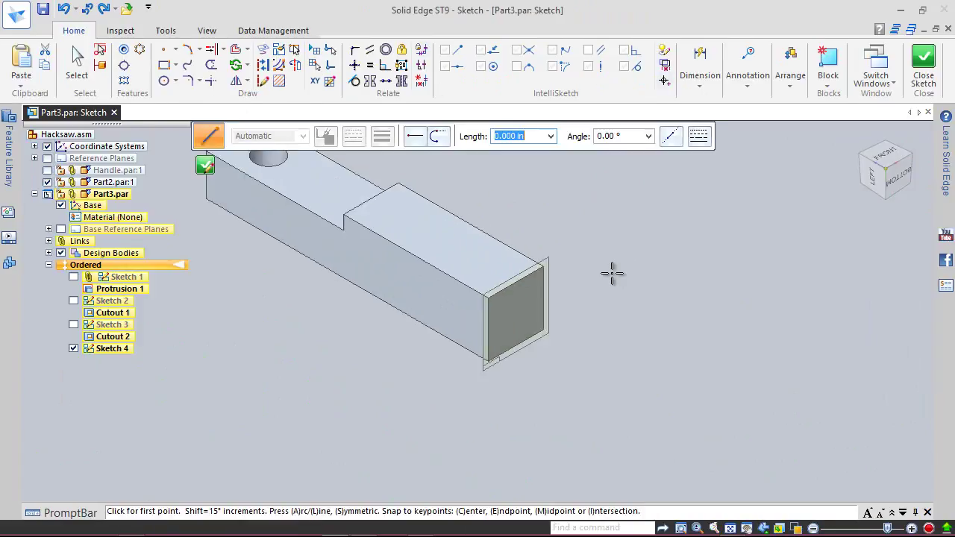
pyautogui.click(163, 81)
pyautogui.click(493, 323)
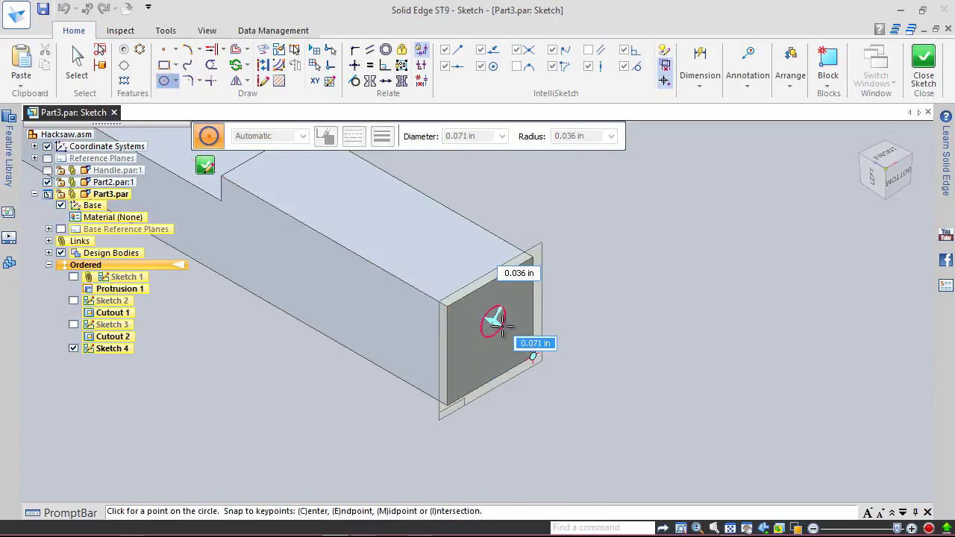
pyautogui.click(503, 327)
pyautogui.rightClick(620, 248)
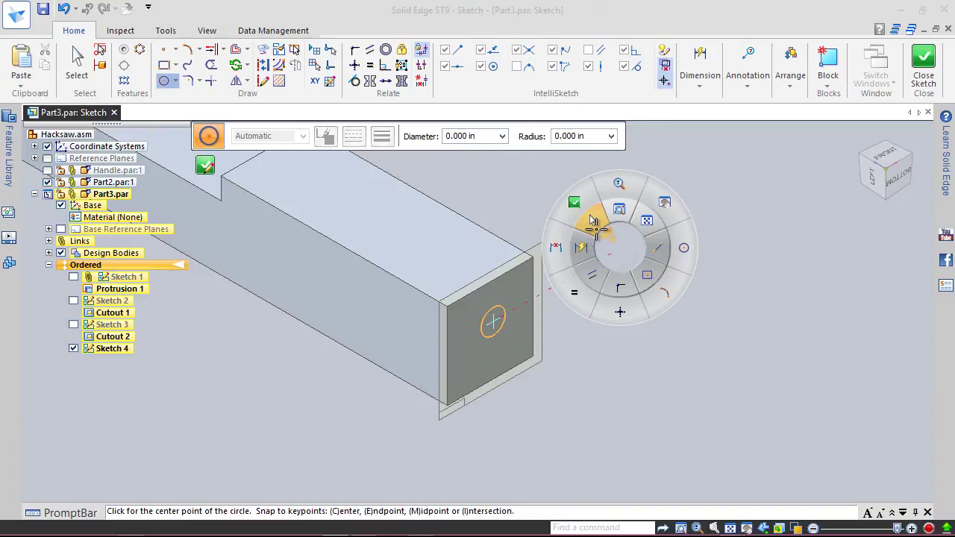
pyautogui.click(583, 223)
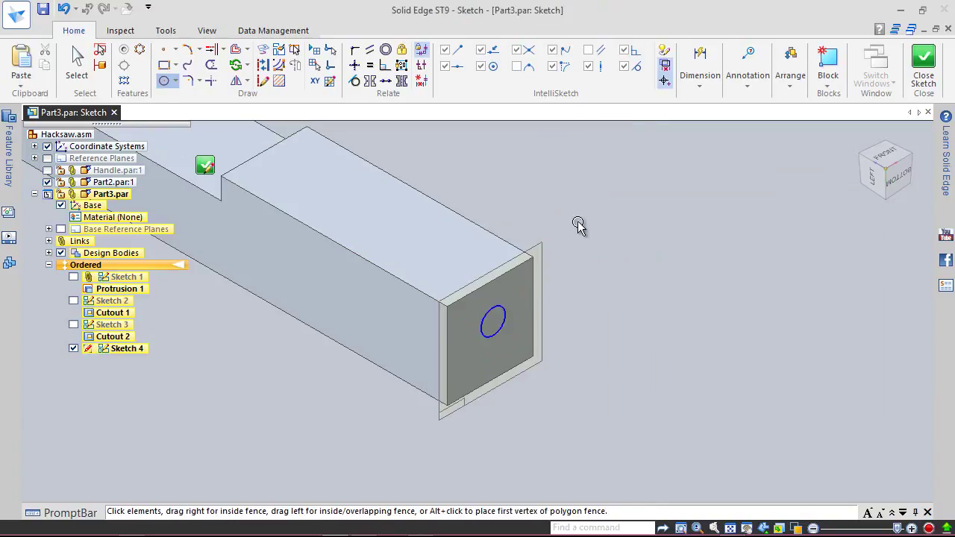
# Center the circle on the end face by aligning its center with the midpoints of the top edge and a side edge
pyautogui.click(354, 65)
pyautogui.scroll(1, 485, 269)
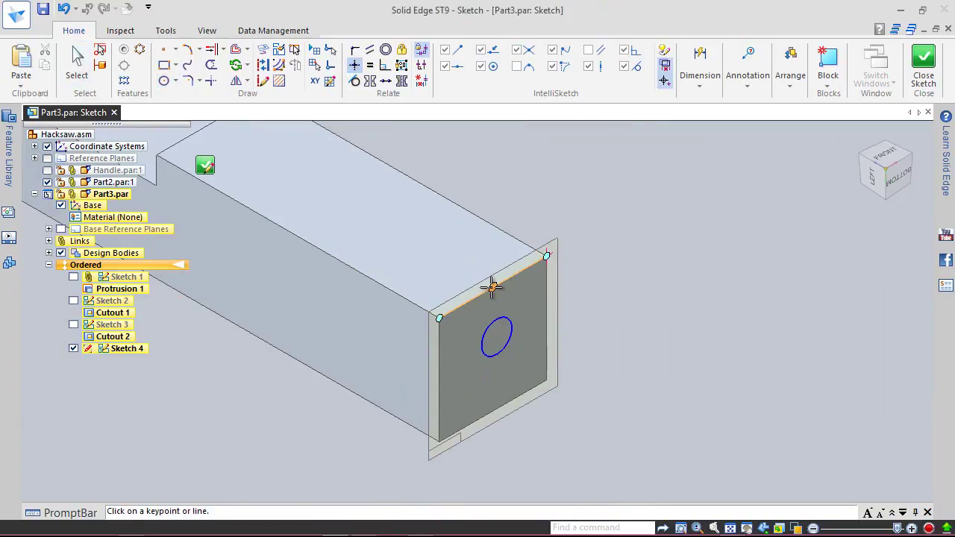
pyautogui.click(492, 287)
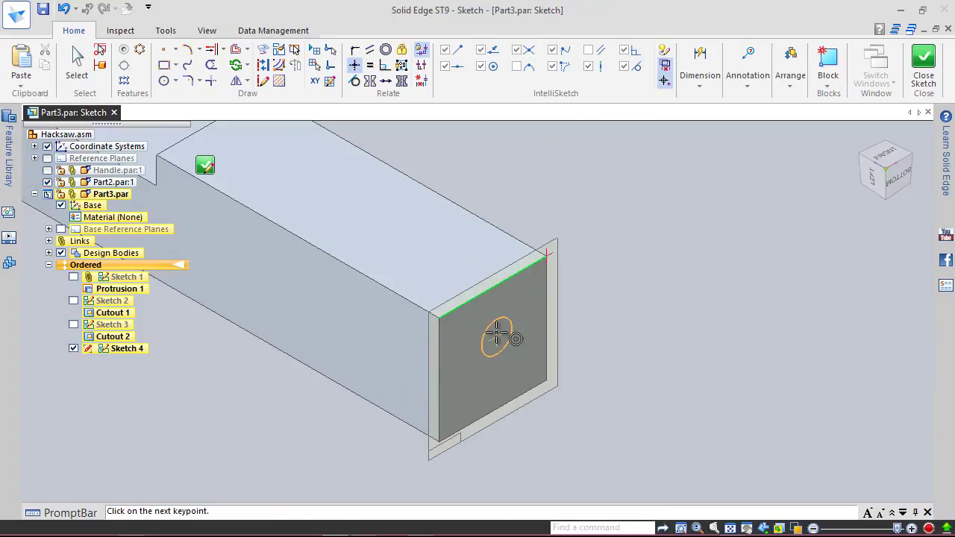
pyautogui.click(496, 332)
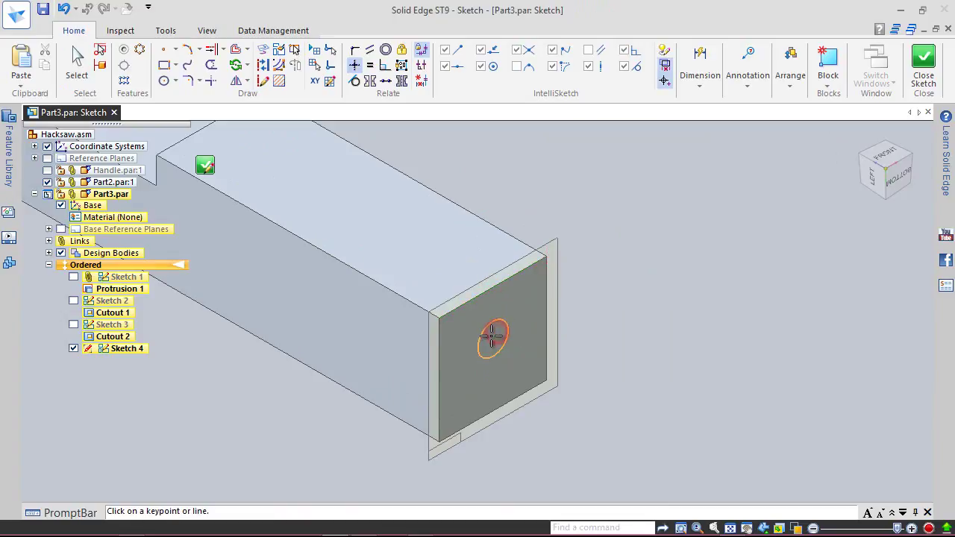
pyautogui.click(440, 380)
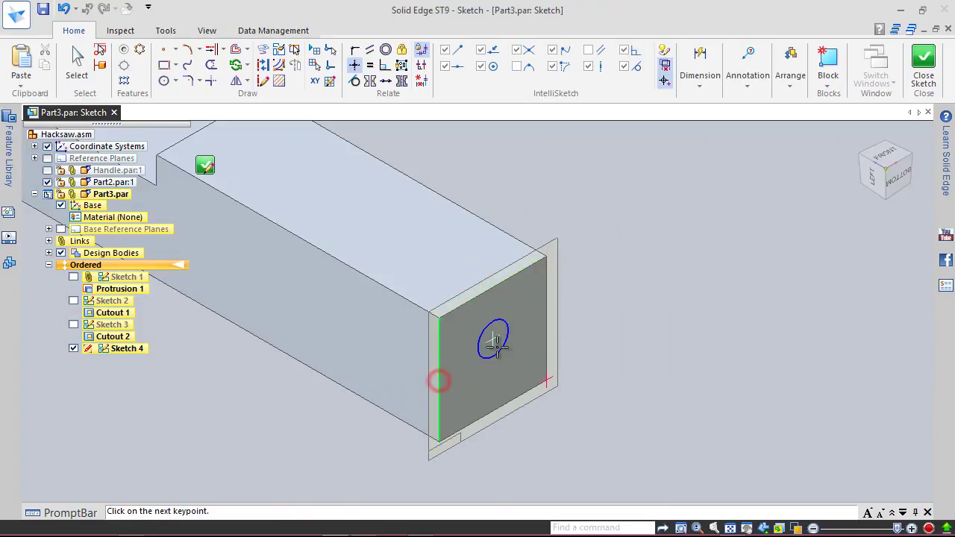
pyautogui.click(496, 340)
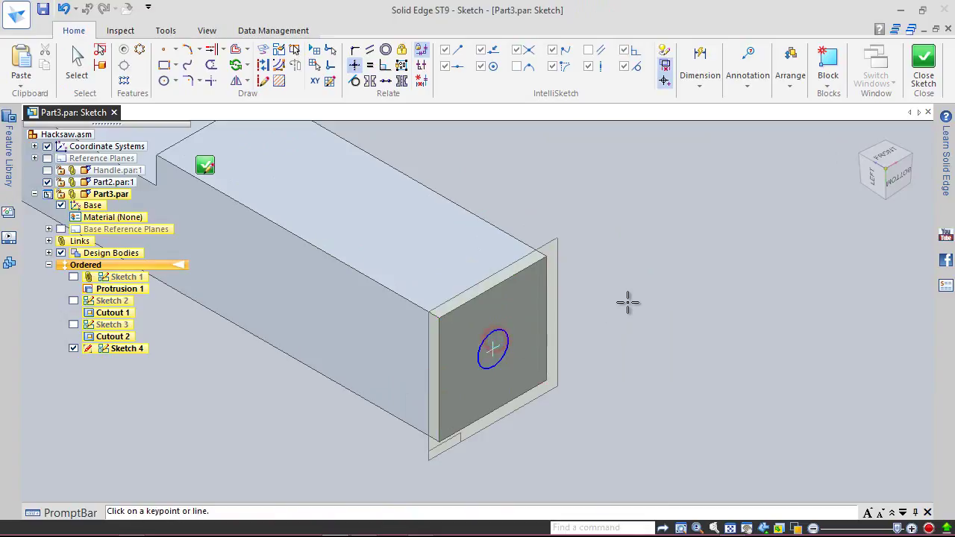
# Dimension the circle's diameter as .125 in, then close and finish the sketch
pyautogui.rightClick(630, 247)
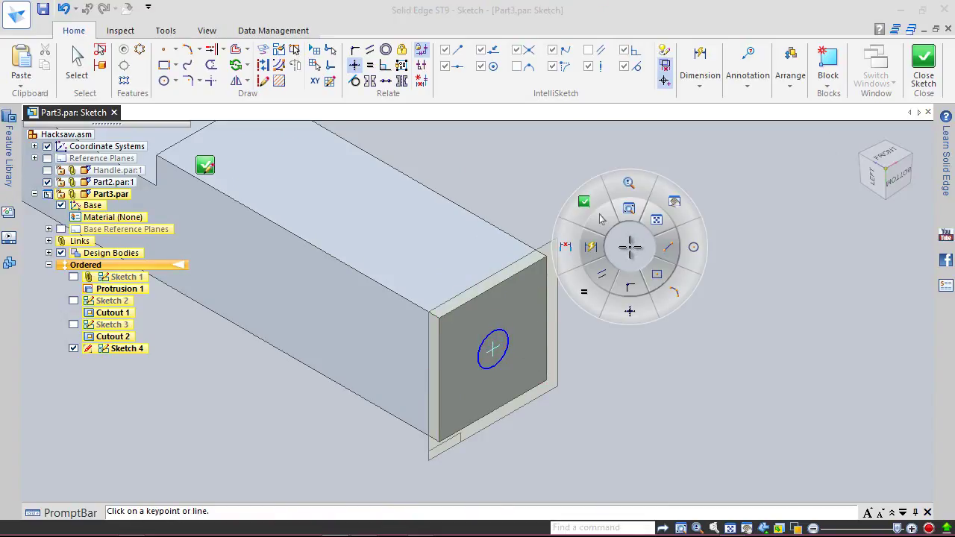
pyautogui.click(591, 254)
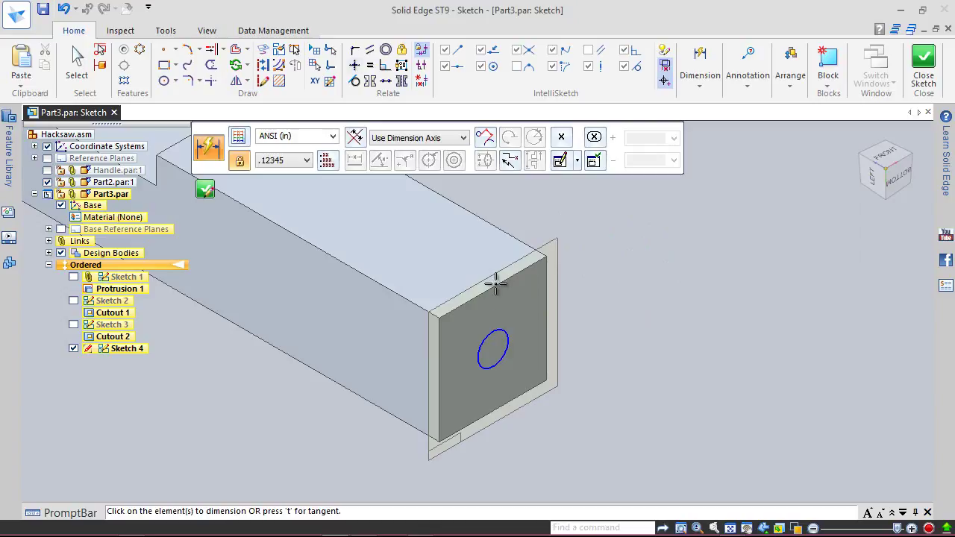
pyautogui.click(499, 334)
pyautogui.click(519, 310)
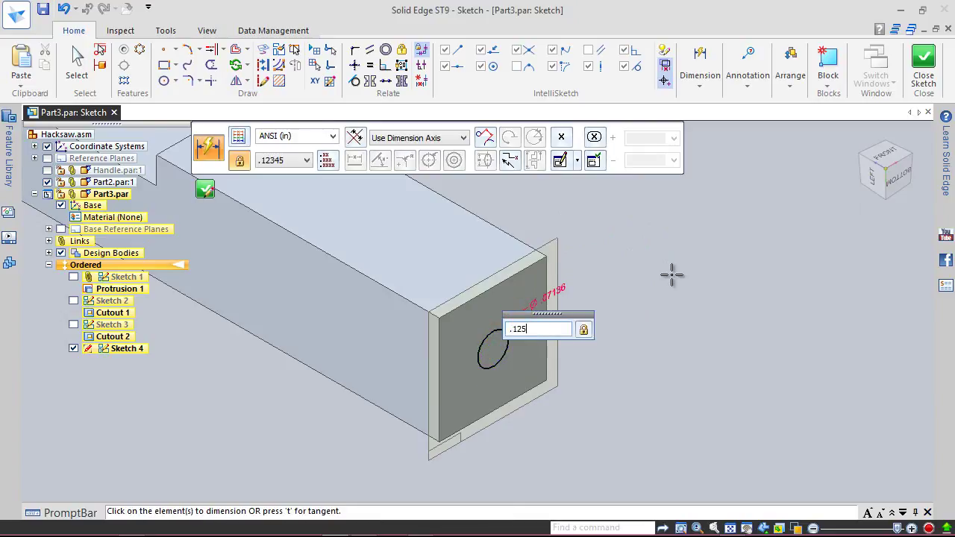
pyautogui.press('Return')
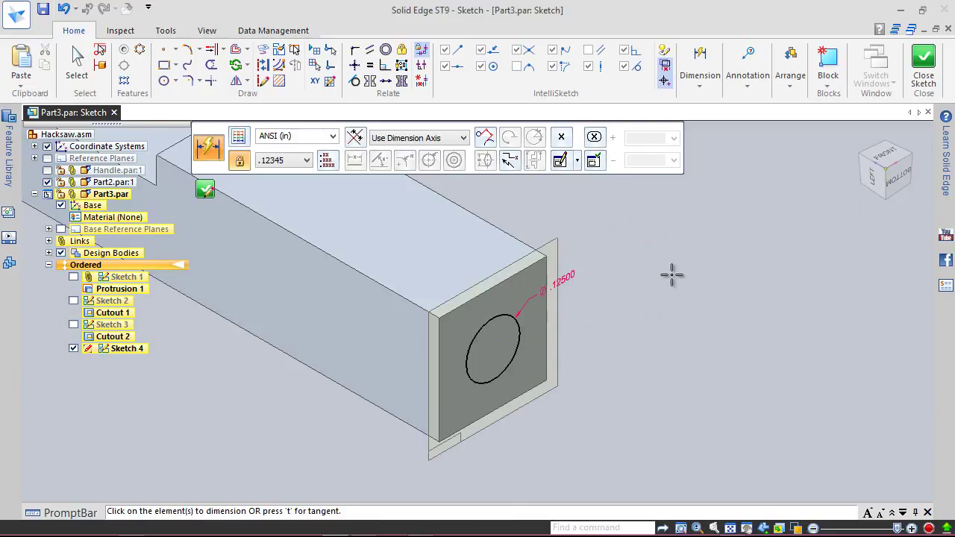
pyautogui.click(923, 60)
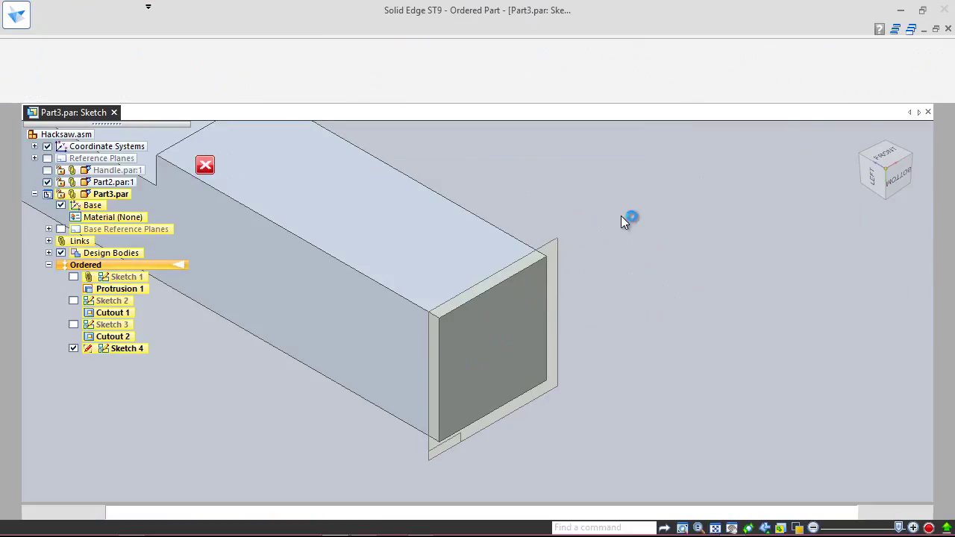
pyautogui.click(300, 137)
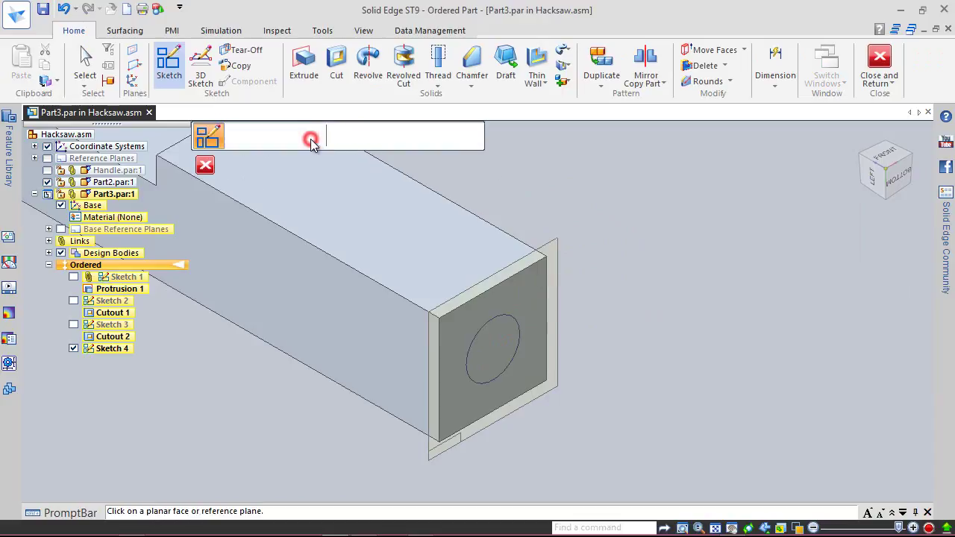
pyautogui.click(309, 139)
# Cut the end-face circle 0.125 in deep into Part3's bar and hide Sketch 4
pyautogui.click(337, 64)
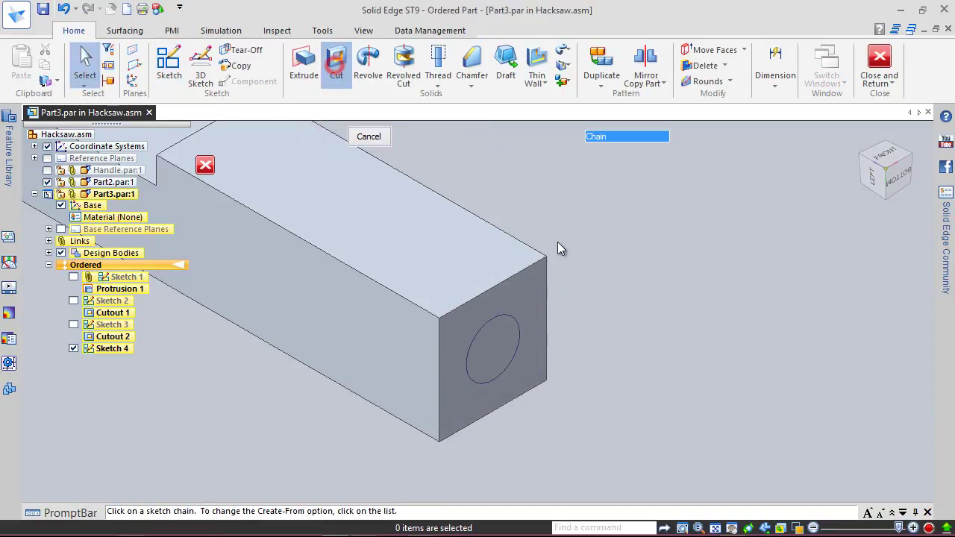
pyautogui.click(515, 315)
pyautogui.rightClick(584, 304)
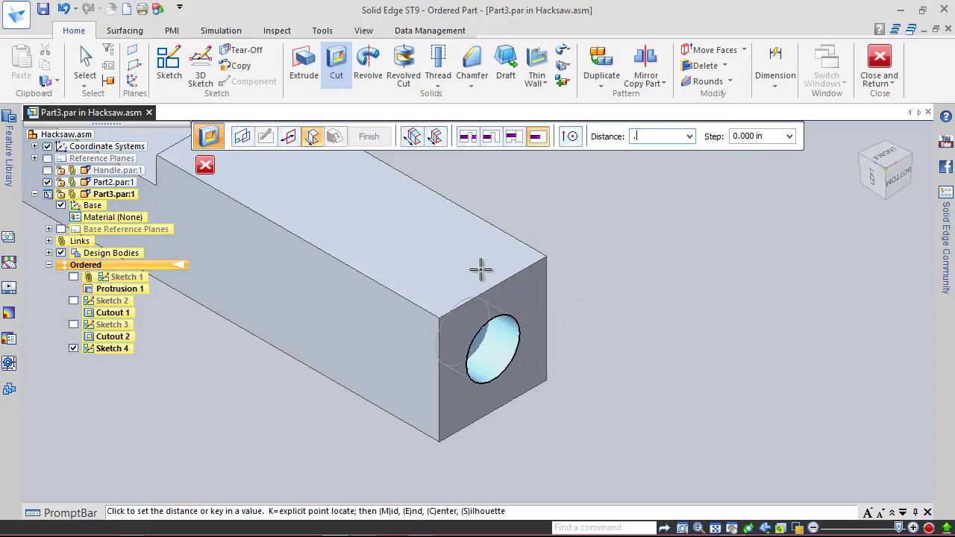
pyautogui.press('Return')
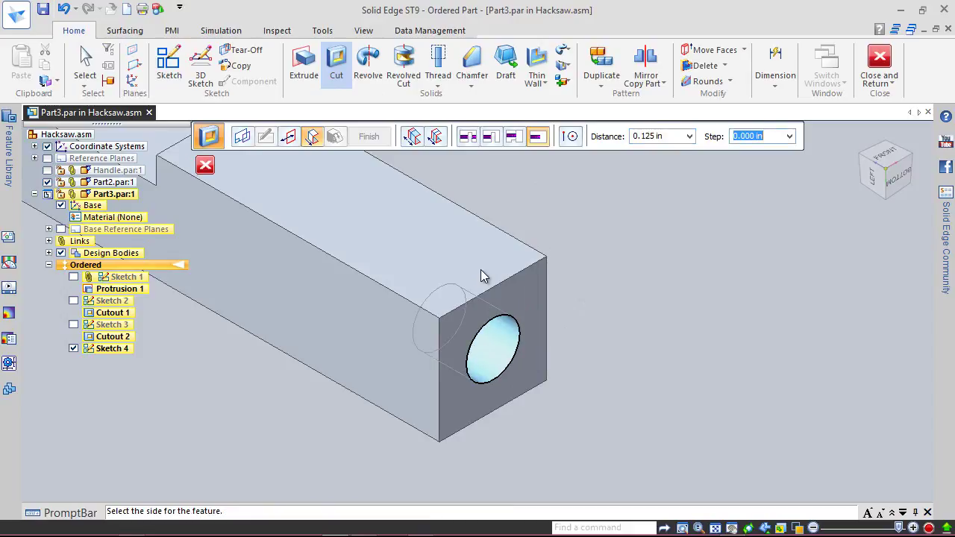
pyautogui.click(481, 269)
pyautogui.click(368, 140)
pyautogui.press('Escape')
pyautogui.click(73, 349)
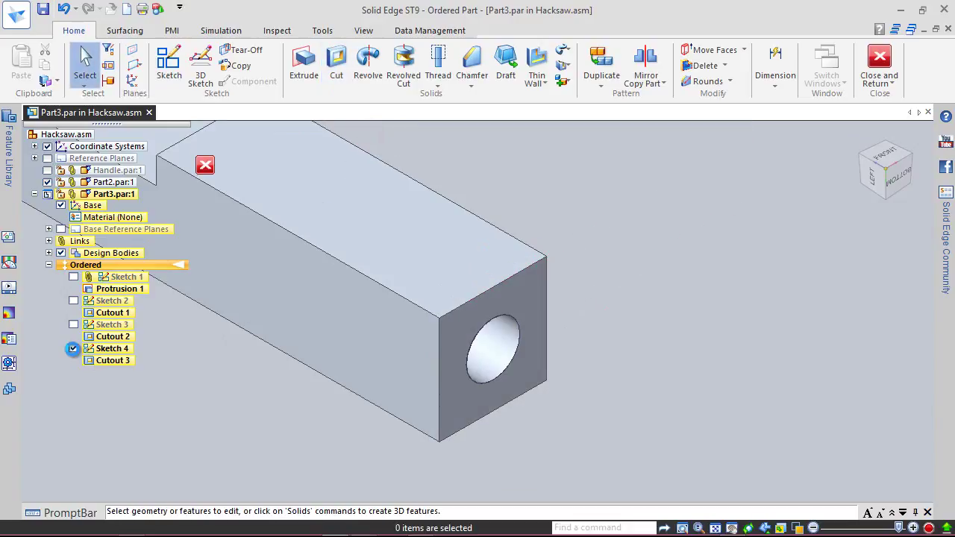
# Return to an isometric view, show the Handle part again and save Part3
pyautogui.moveTo(468, 422); pyautogui.dragTo(478, 399, button='middle')
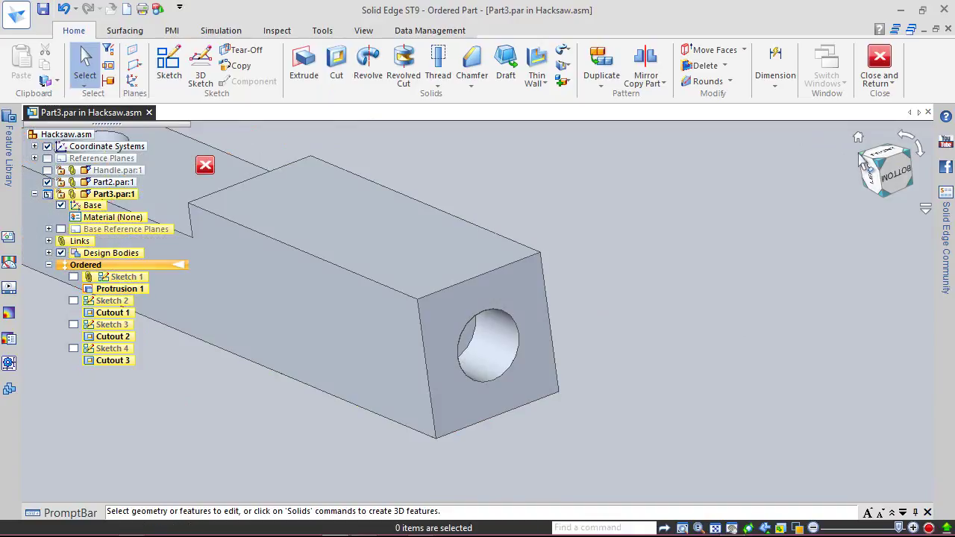
pyautogui.click(860, 158)
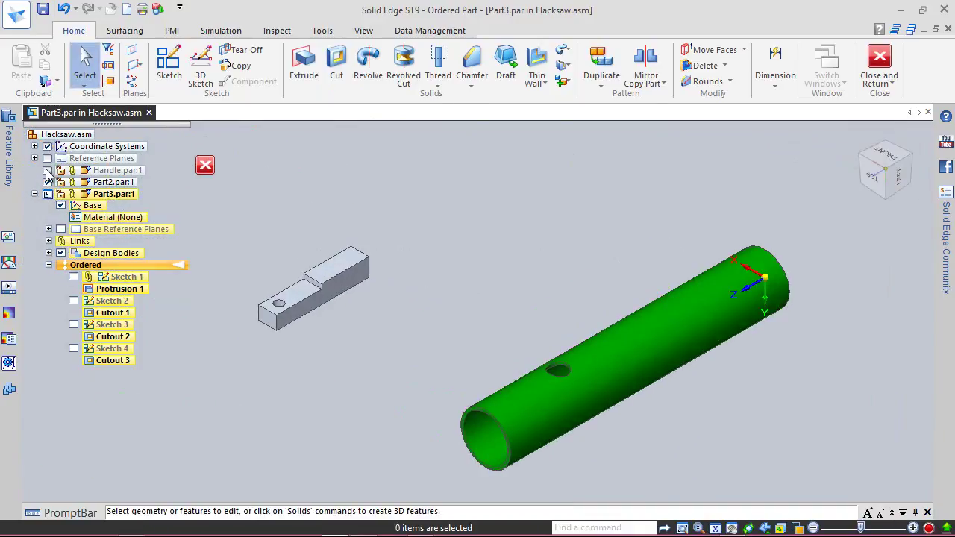
pyautogui.click(46, 171)
pyautogui.click(41, 10)
# Finish editing Part3 in place and save the Hacksaw assembly
pyautogui.click(91, 61)
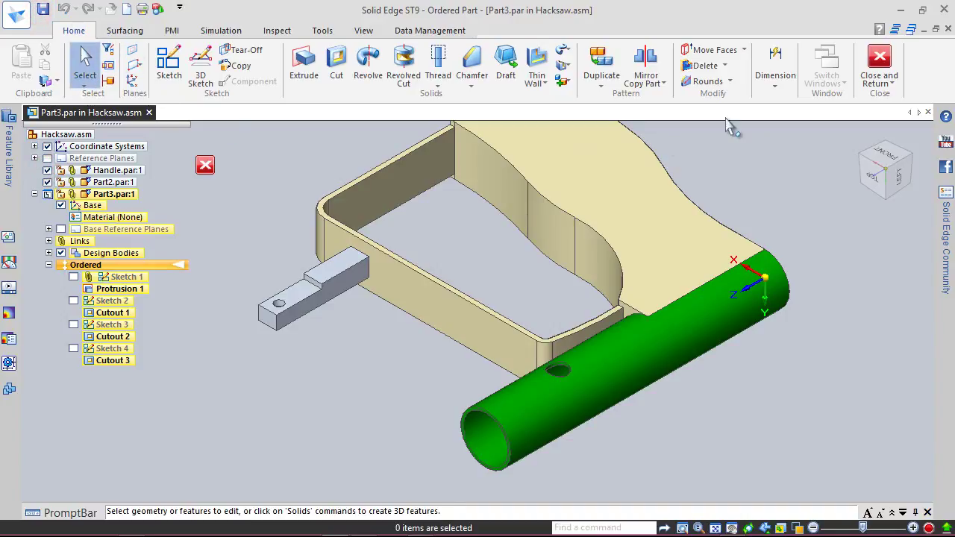
pyautogui.click(880, 59)
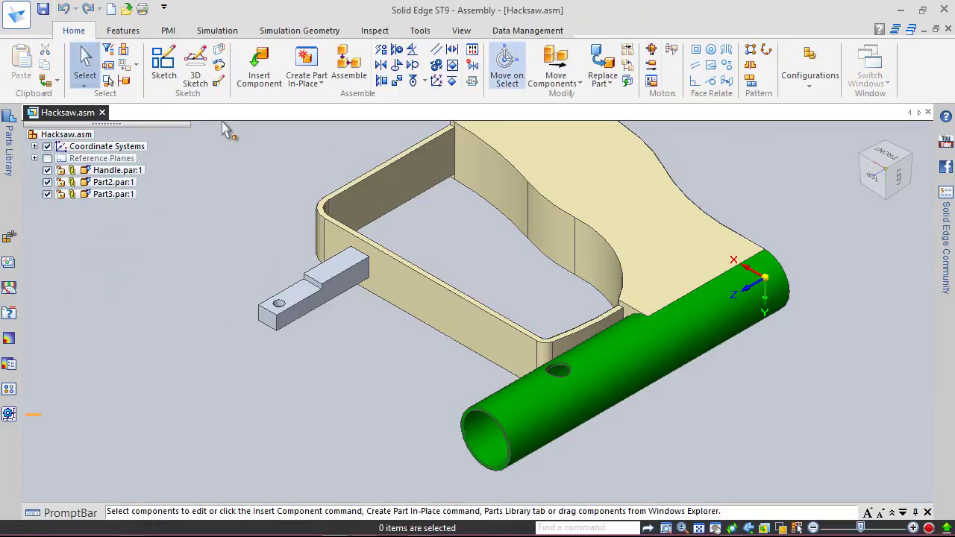
pyautogui.click(43, 10)
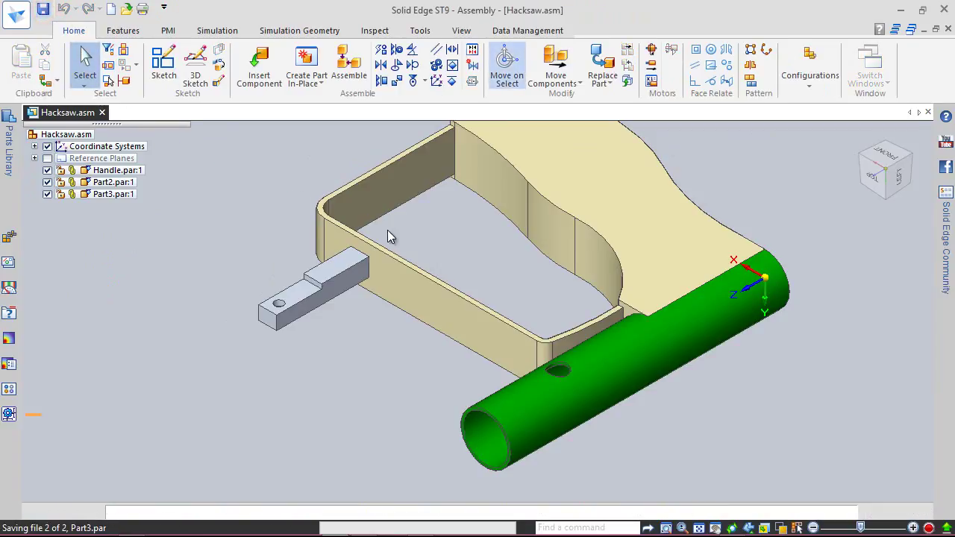
# Edit the Handle part in place, cut Sketch 6's circle about 0.568 in deep through the frame wall, and hide Sketch 6
pyautogui.doubleClick(528, 170)
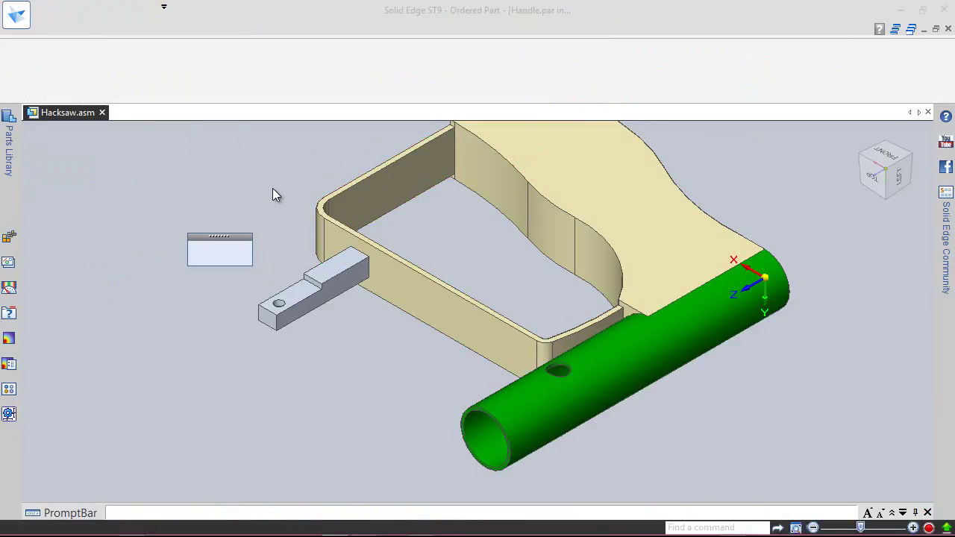
pyautogui.scroll(1, 180, 227)
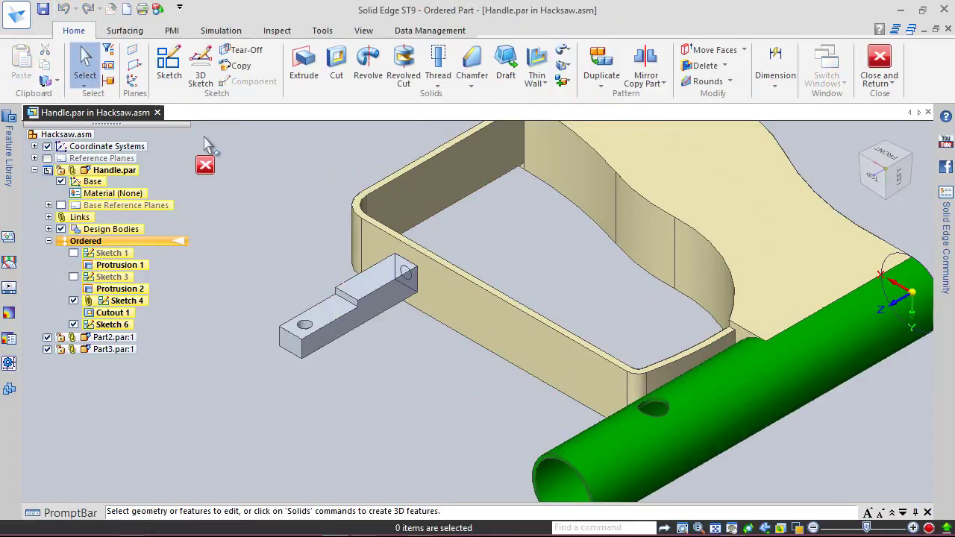
pyautogui.click(337, 75)
pyautogui.click(508, 299)
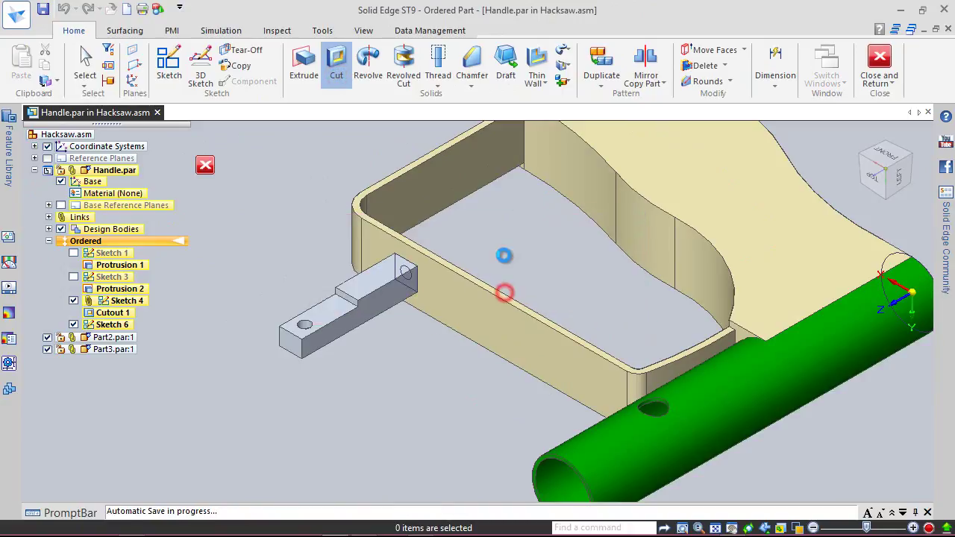
pyautogui.rightClick(449, 240)
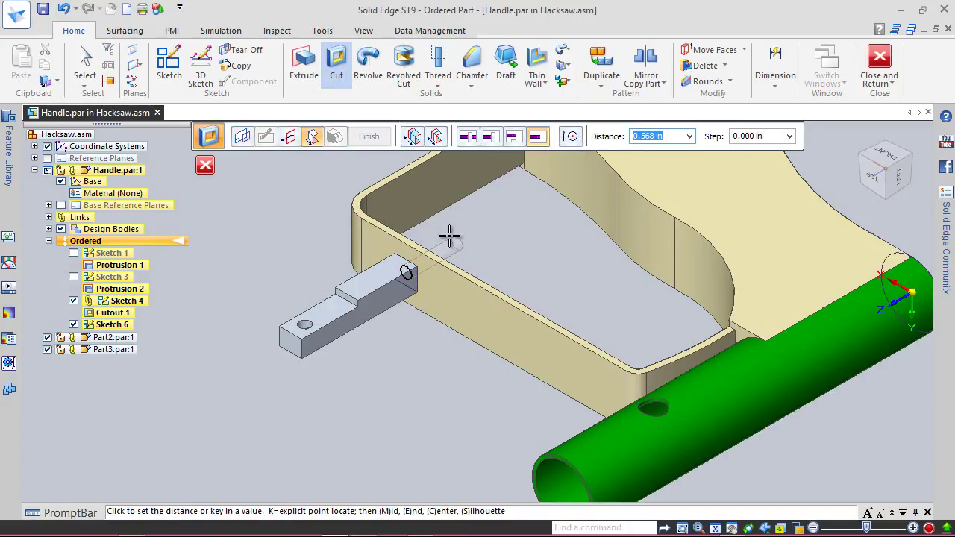
pyautogui.click(449, 237)
pyautogui.click(391, 137)
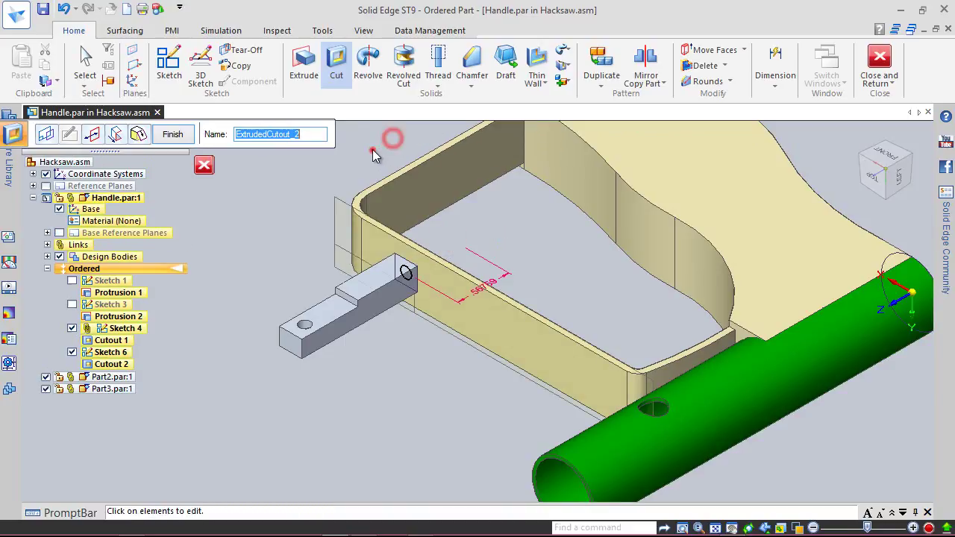
pyautogui.click(184, 136)
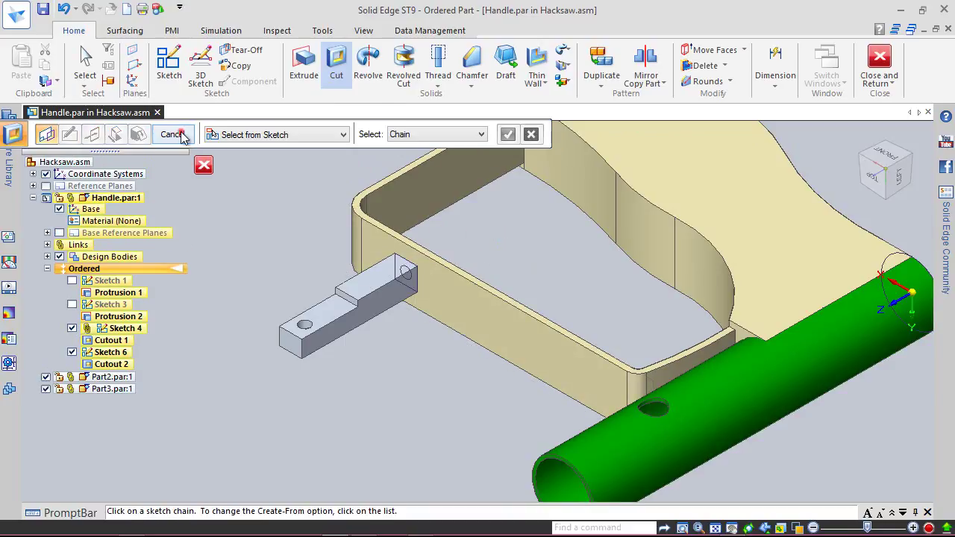
pyautogui.click(183, 136)
pyautogui.click(72, 353)
# View the new hole from inside the handle frame, then close the Handle part and return to the assembly
pyautogui.moveTo(518, 241)
pyautogui.mouseDown(button='middle')
pyautogui.moveTo(374, 316)
pyautogui.moveTo(331, 352)
pyautogui.moveTo(461, 262)
pyautogui.mouseUp(button='middle')
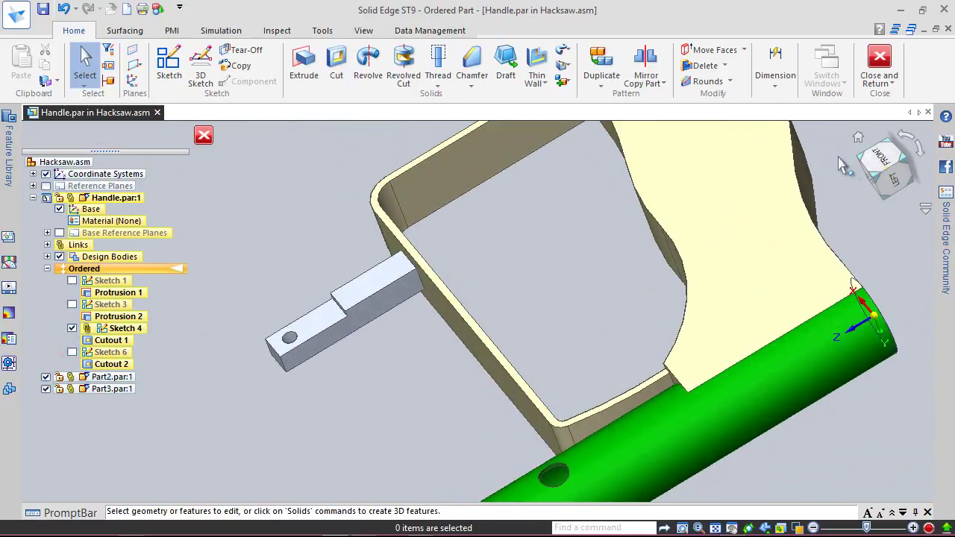
pyautogui.click(877, 158)
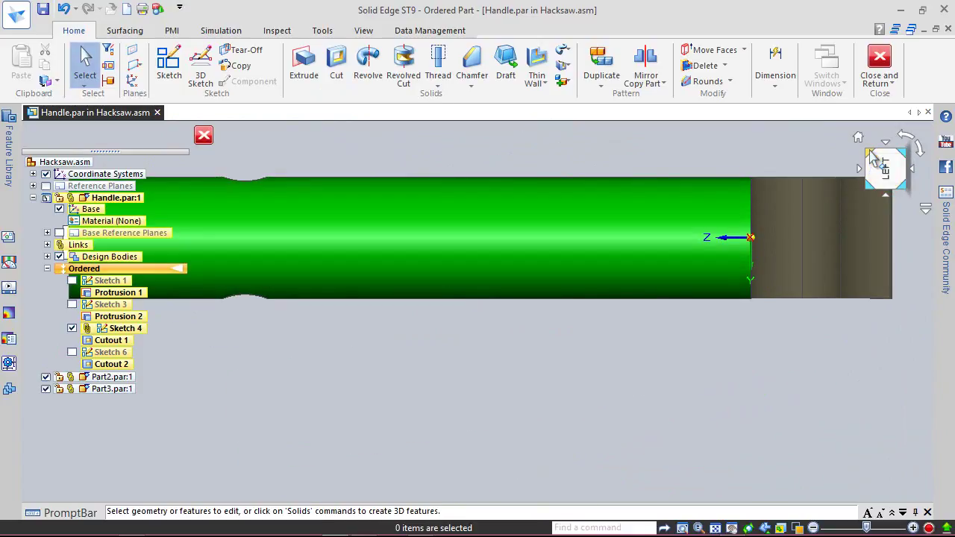
pyautogui.click(870, 154)
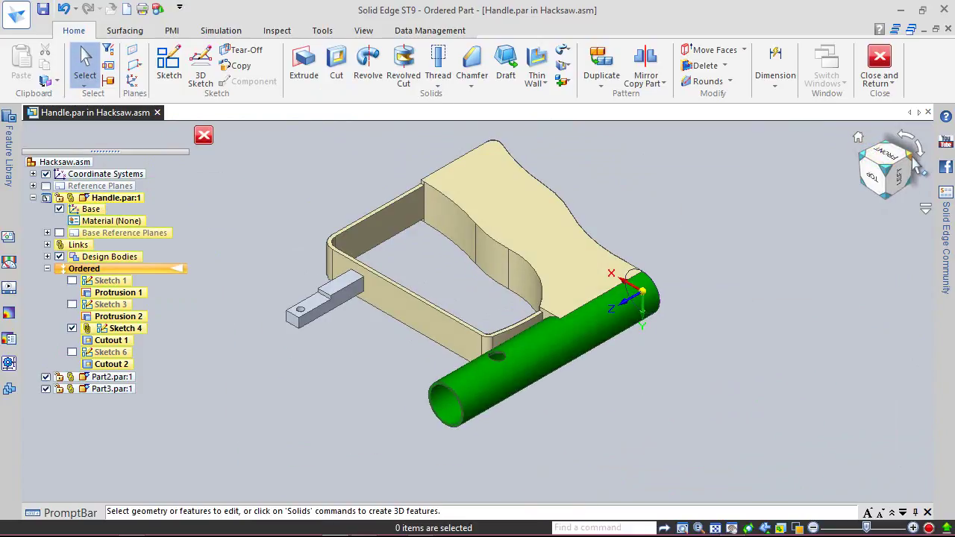
pyautogui.click(914, 166)
pyautogui.hotkey('ctrl', 'f')
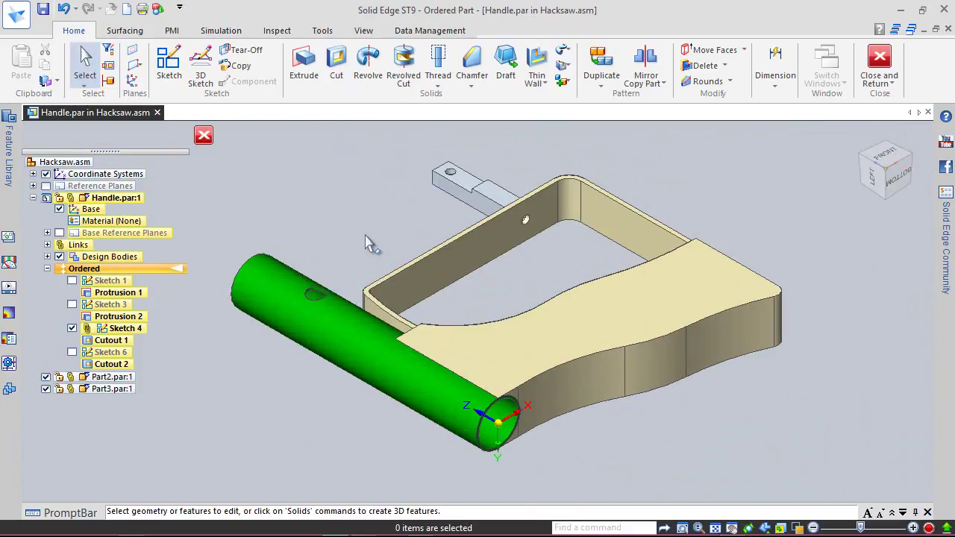
pyautogui.click(208, 140)
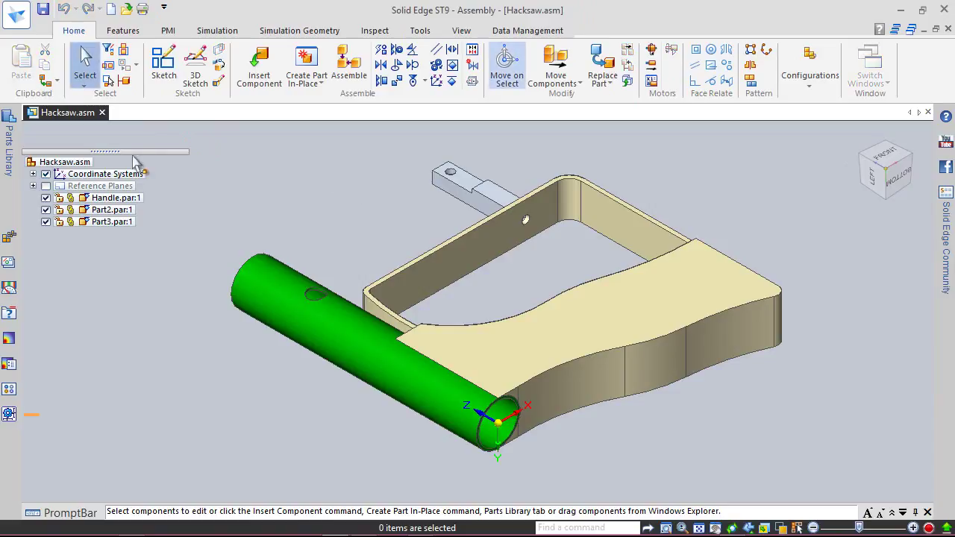
# Reposition the floating component tree directly beneath the document tab
pyautogui.click(101, 155)
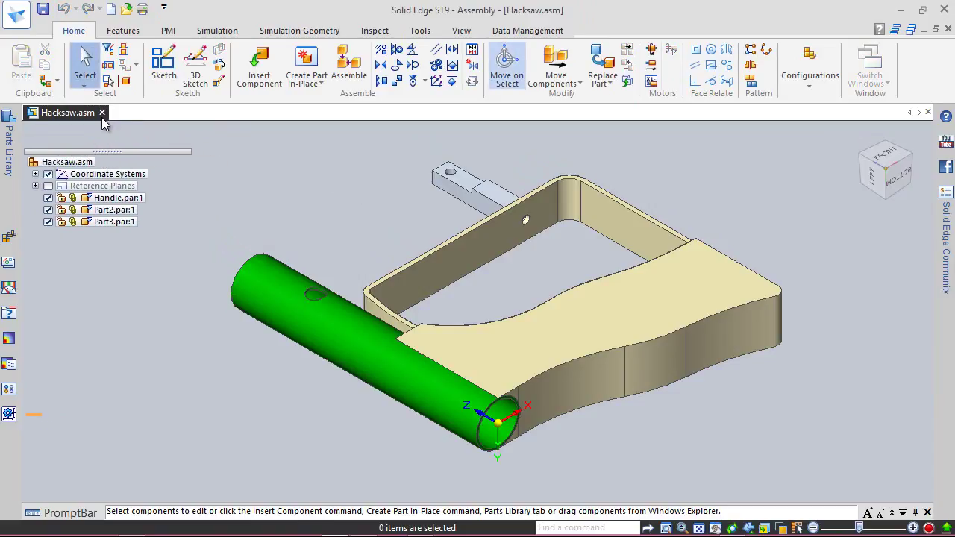
pyautogui.moveTo(96, 115); pyautogui.dragTo(102, 119)
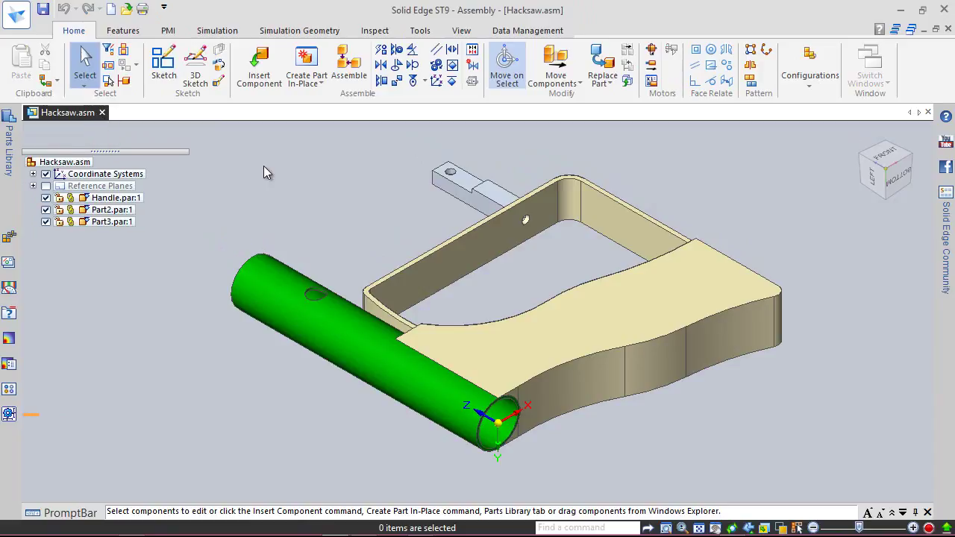
pyautogui.click(391, 198)
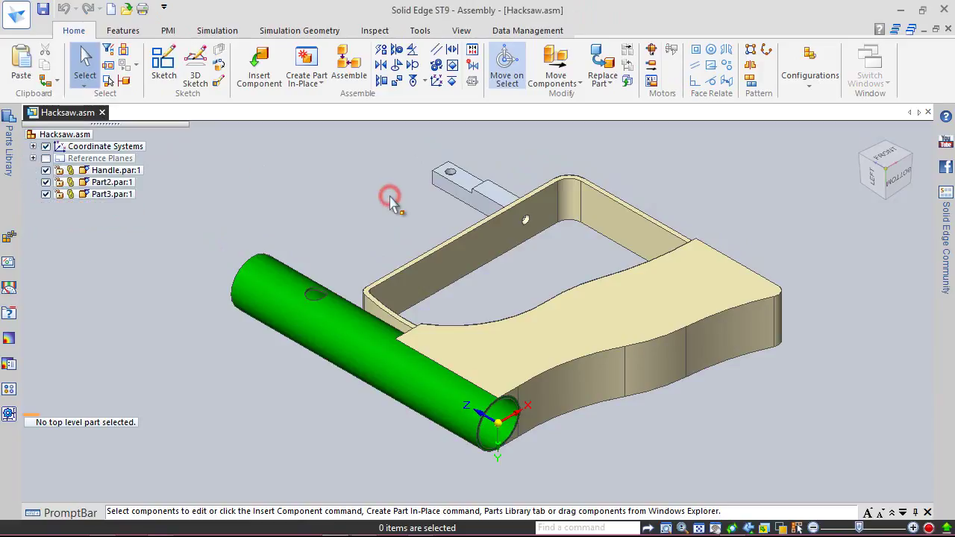
# Start creating a part in place, coincident with the assembly origin, using the ansi inch part.par template
pyautogui.click(306, 60)
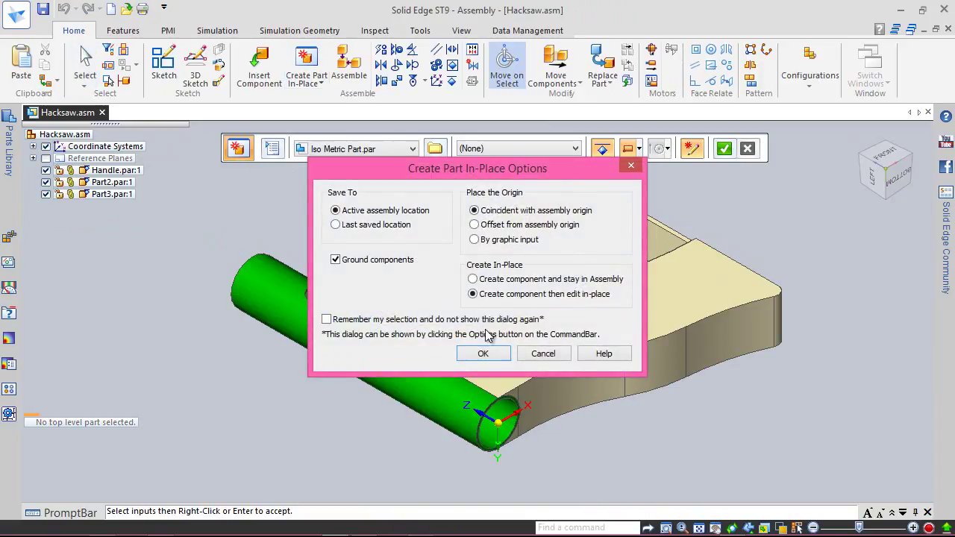
pyautogui.click(483, 354)
pyautogui.click(435, 148)
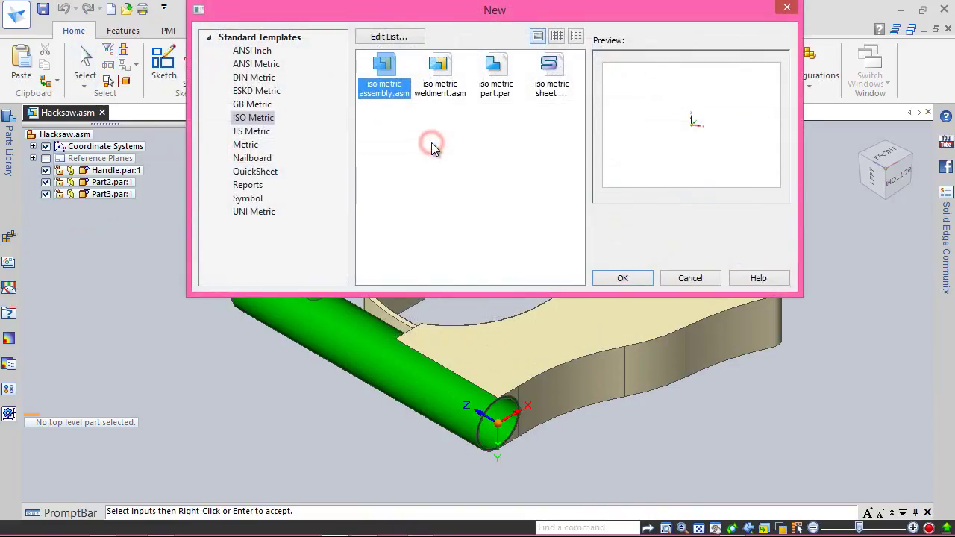
pyautogui.click(269, 52)
pyautogui.doubleClick(496, 71)
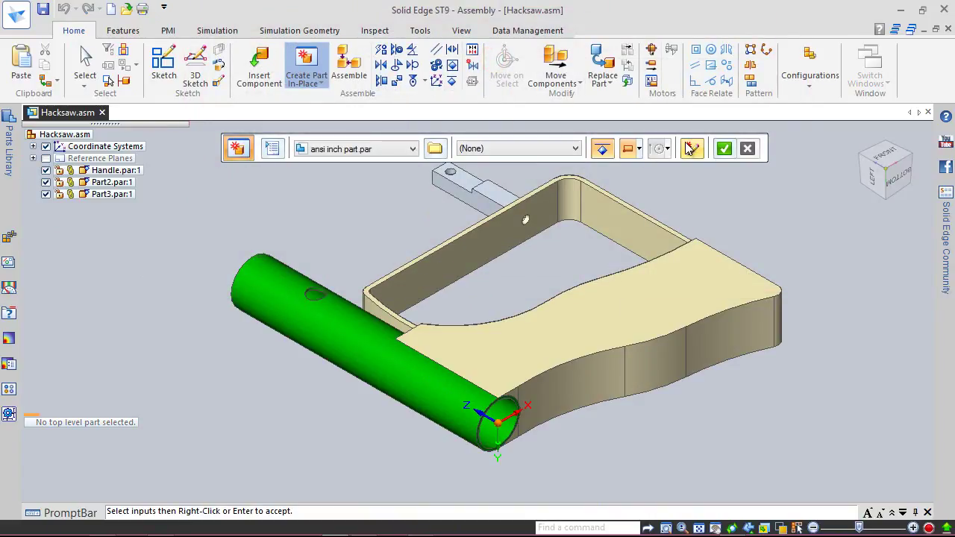
# Accept the new part and save it as Rivet in the Hacksaw folder
pyautogui.click(721, 150)
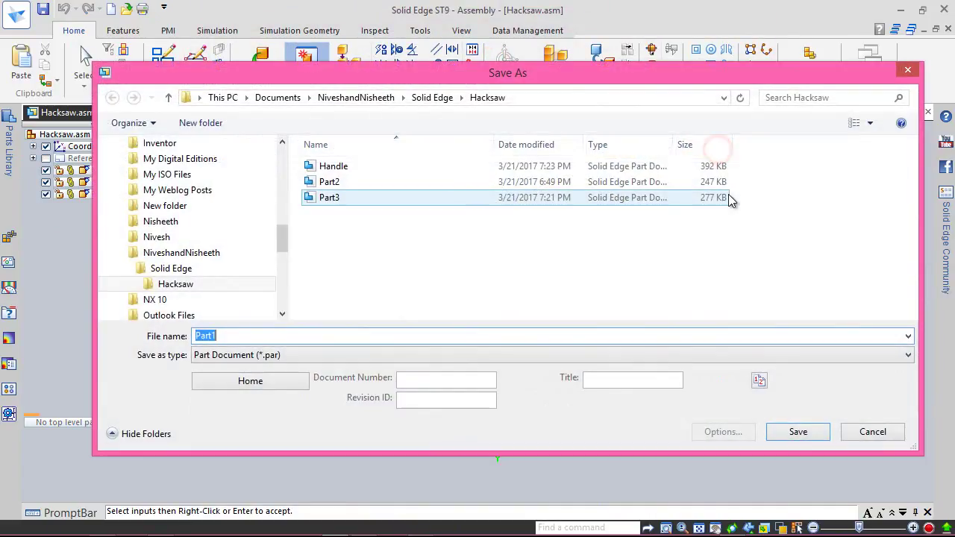
pyautogui.doubleClick(222, 337)
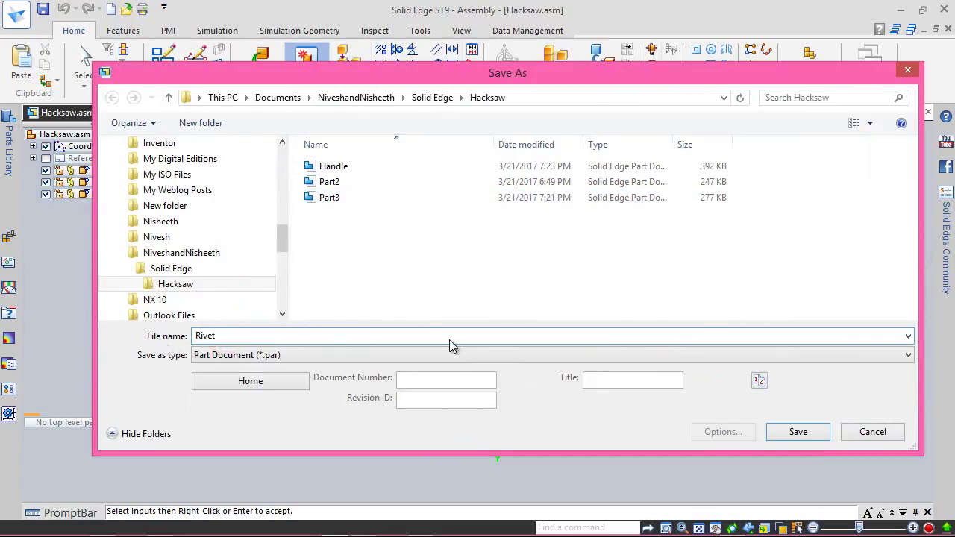
pyautogui.click(793, 431)
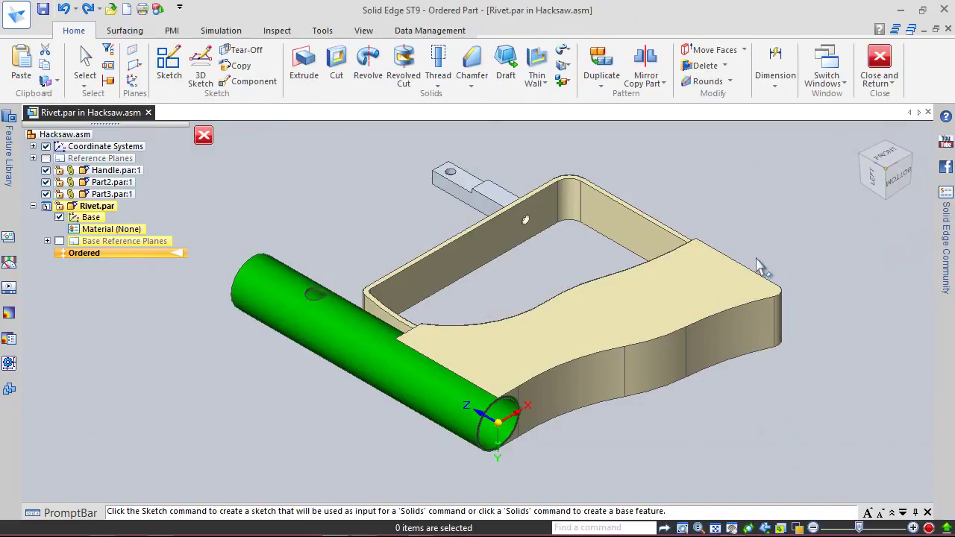
# Return from the Rivet part to the Hacksaw assembly and open Part3 for in-place editing
pyautogui.click(875, 80)
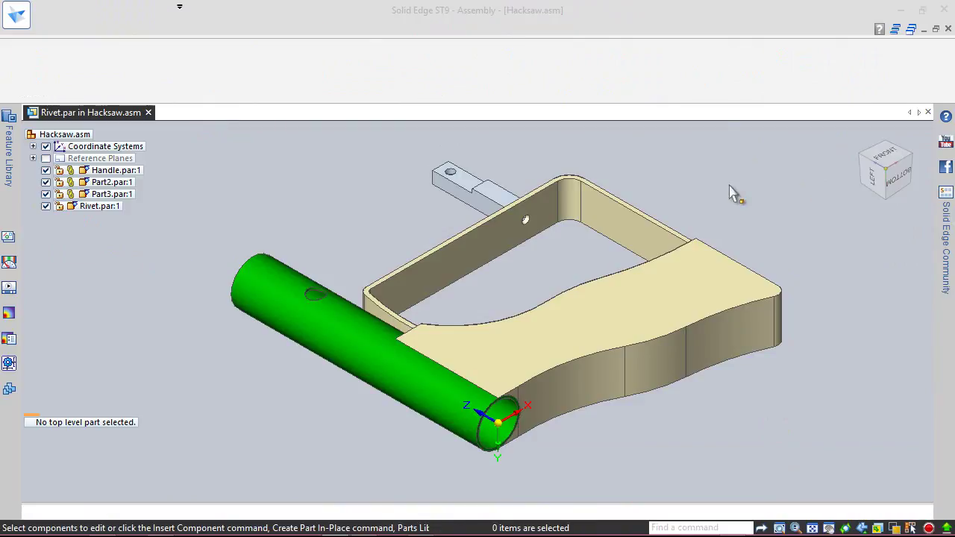
pyautogui.scroll(3, 520, 152)
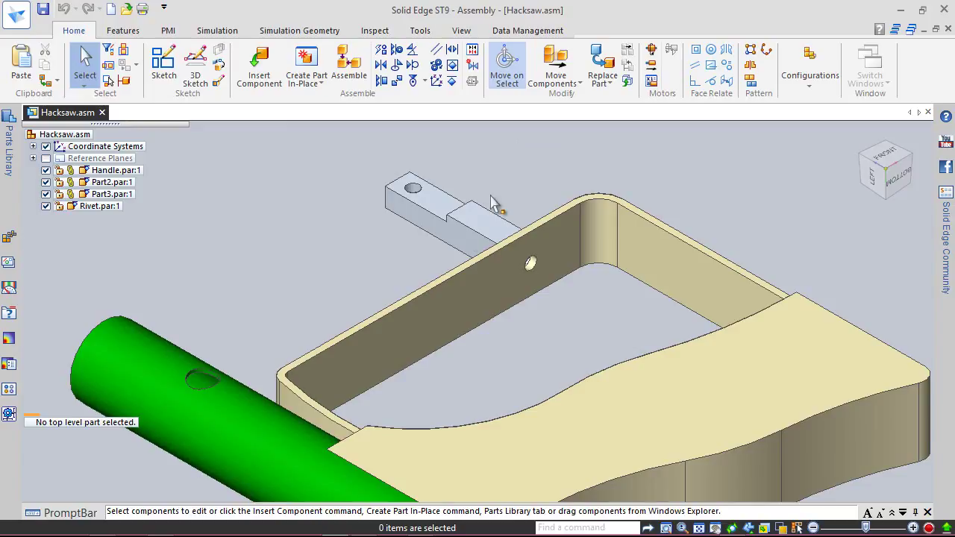
pyautogui.click(473, 241)
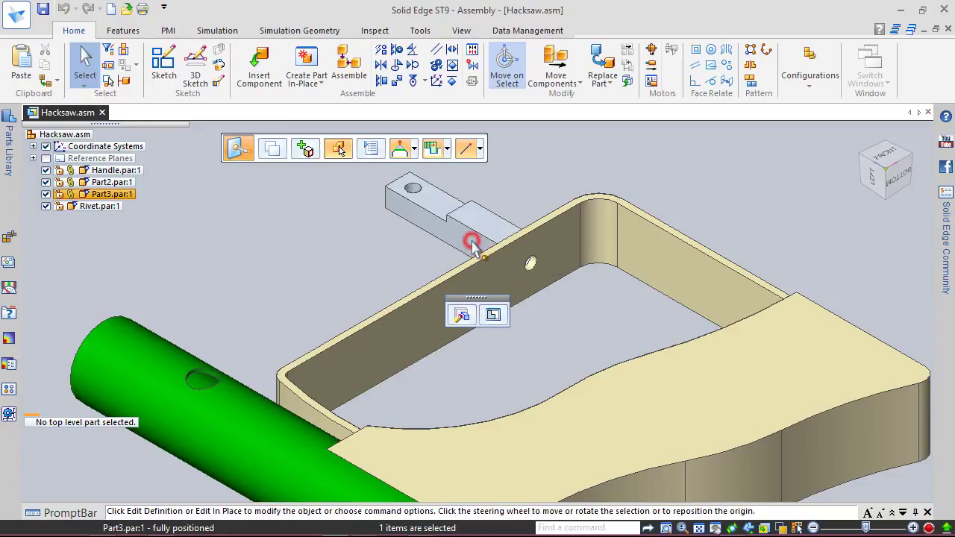
pyautogui.click(494, 314)
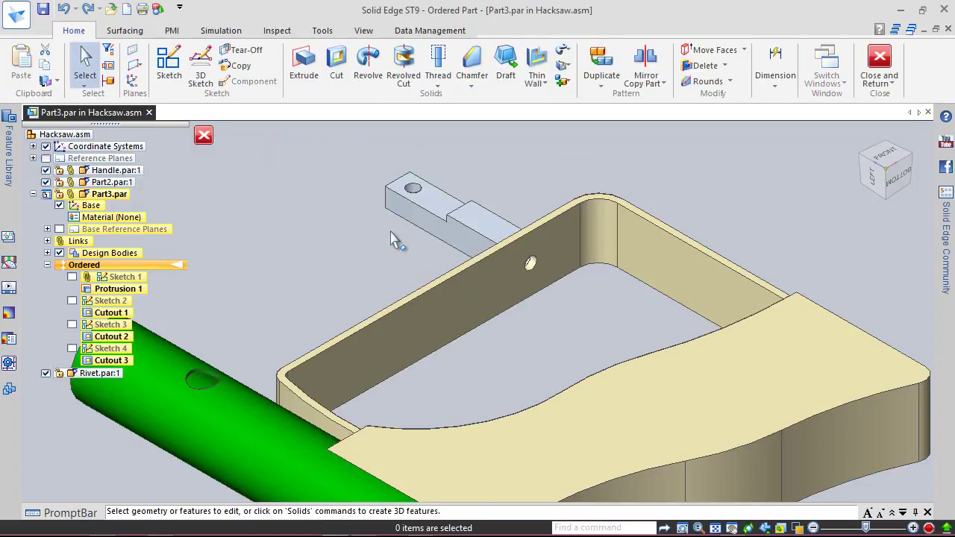
# Create a reference plane parallel to Part3's long side face, offset 0.125 in into the bar
pyautogui.click(135, 66)
pyautogui.click(153, 81)
pyautogui.scroll(3, 405, 268)
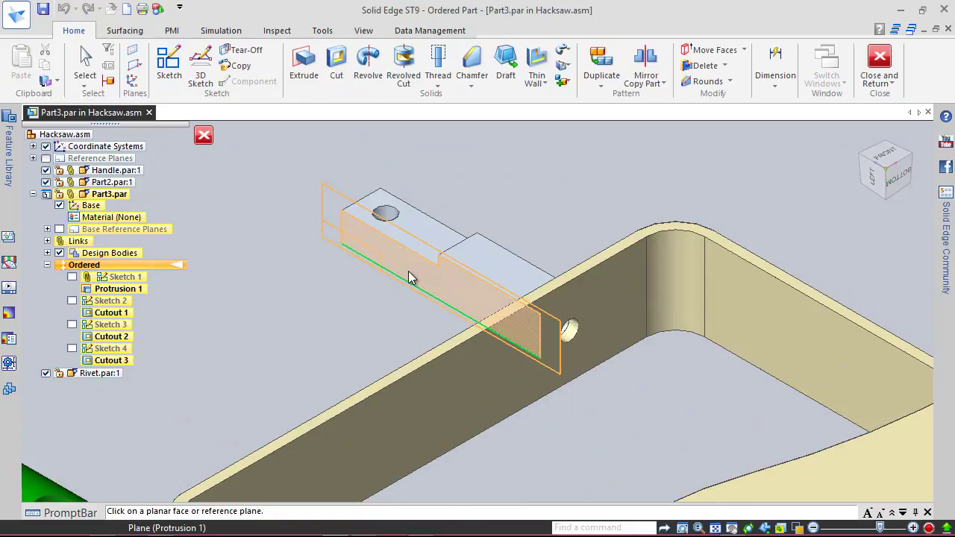
pyautogui.click(423, 239)
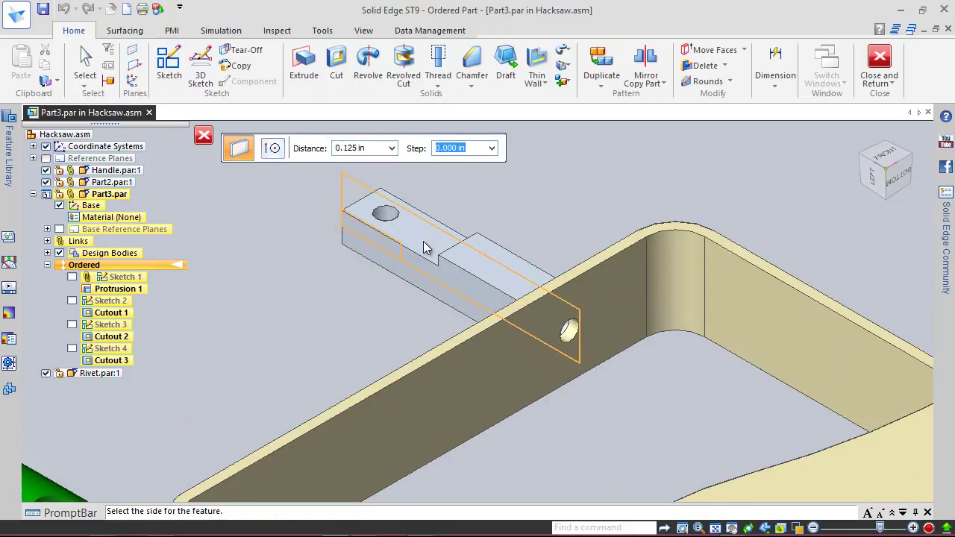
pyautogui.click(424, 243)
pyautogui.moveTo(485, 195)
pyautogui.mouseDown(button='middle')
pyautogui.moveTo(469, 241)
pyautogui.moveTo(482, 204)
pyautogui.mouseUp(button='middle')
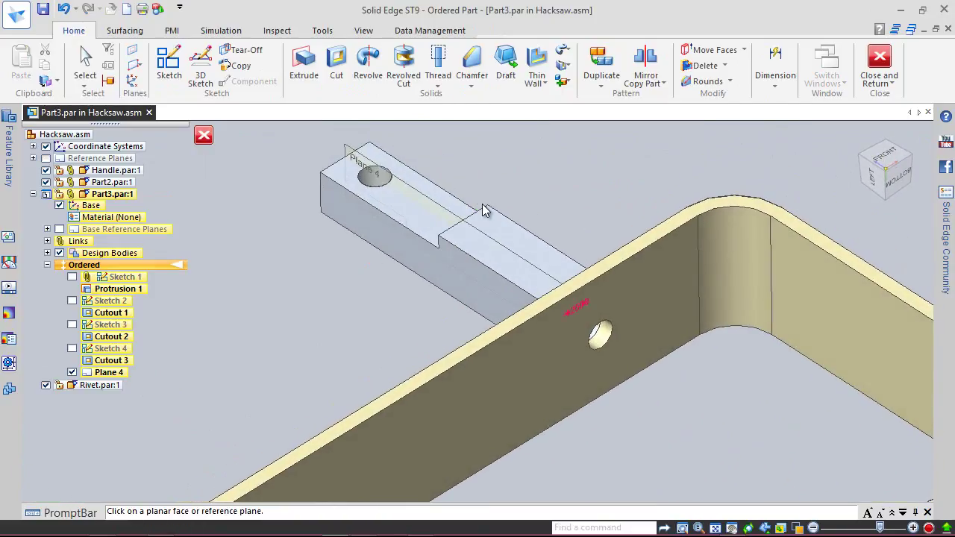
pyautogui.press('Escape')
# Return to the Hacksaw assembly and turn on the display of the Handle's sketches
pyautogui.click(879, 60)
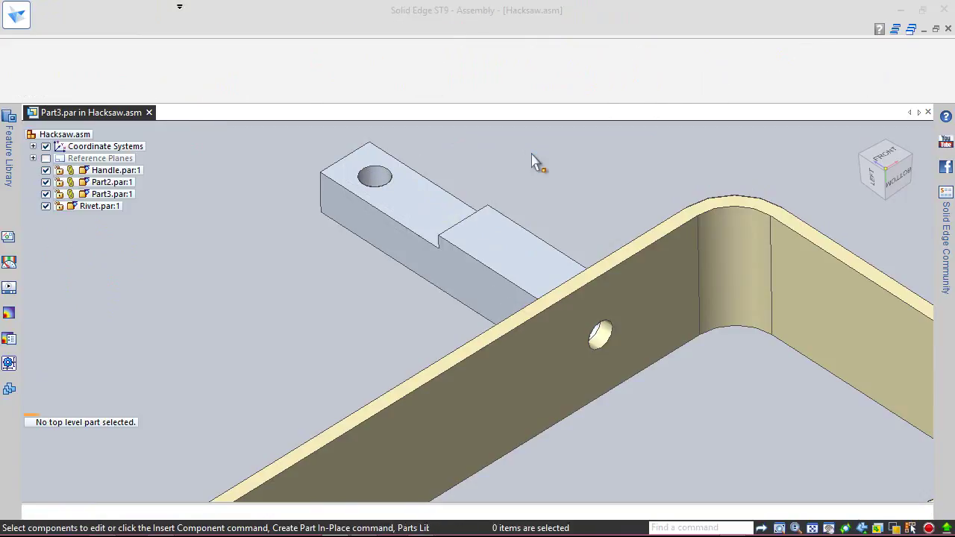
pyautogui.click(614, 274)
pyautogui.rightClick(616, 273)
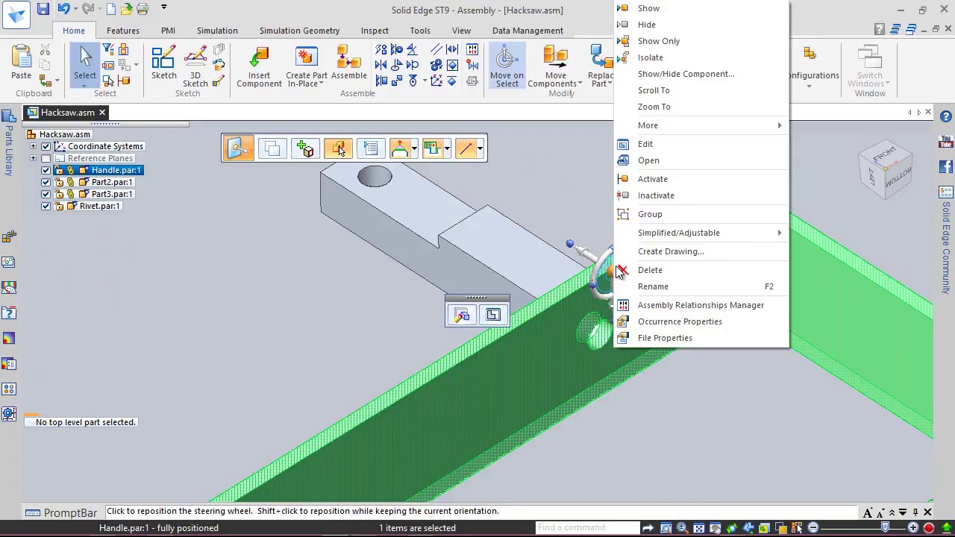
pyautogui.click(672, 74)
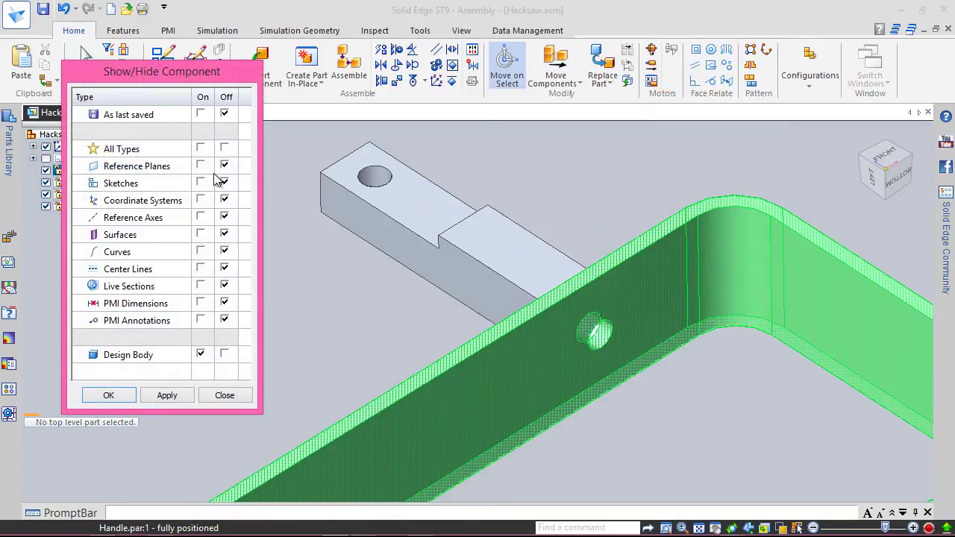
pyautogui.click(200, 182)
pyautogui.click(108, 396)
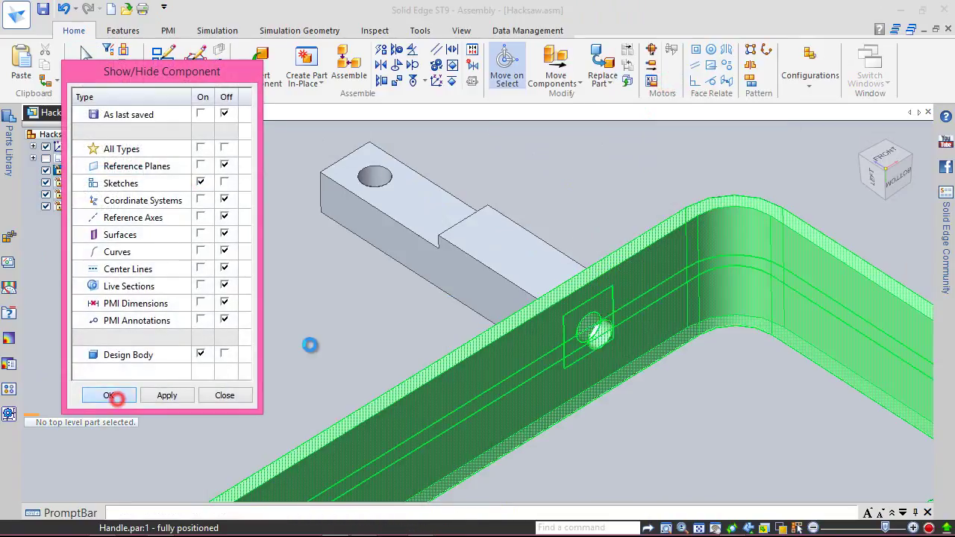
pyautogui.click(363, 335)
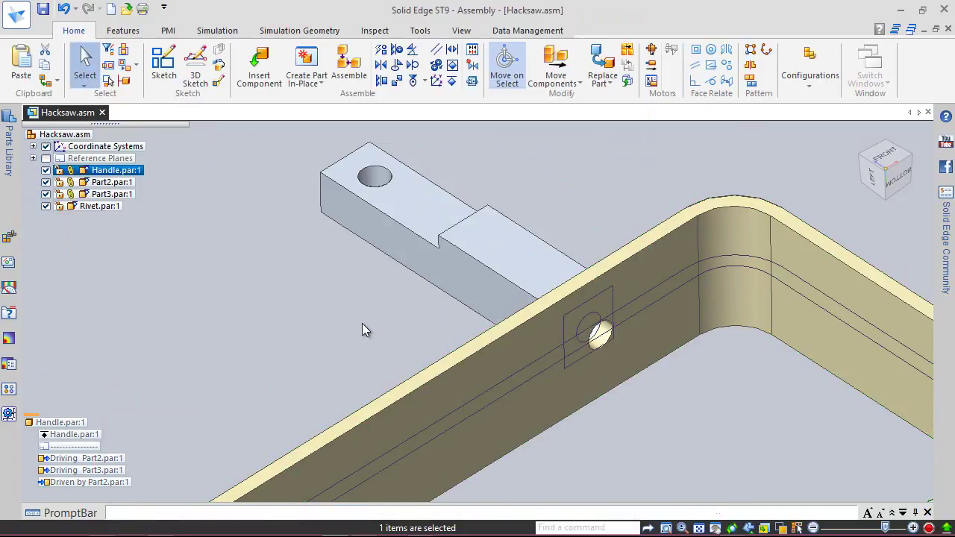
# Open Part3 for in-place editing and start a sketch on its new mid-plane
pyautogui.click(441, 271)
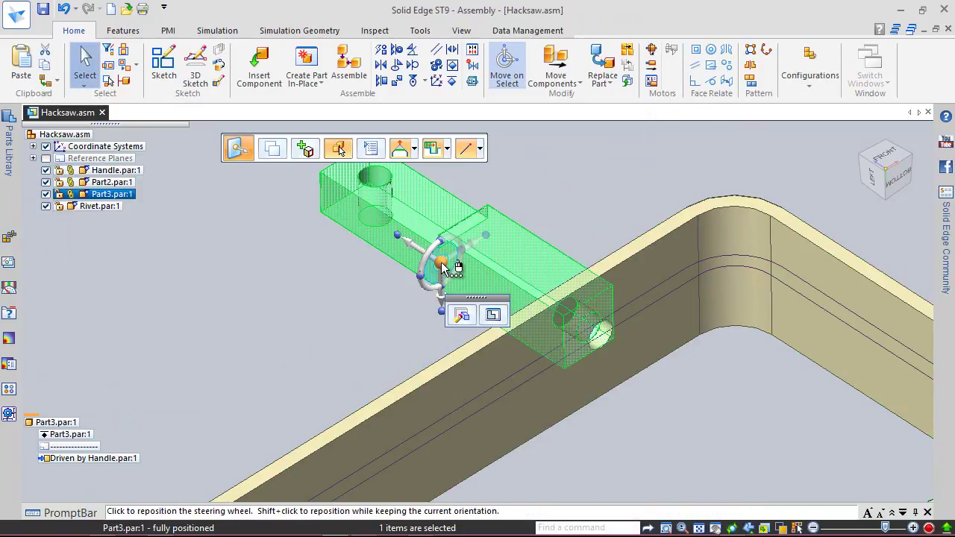
pyautogui.click(493, 317)
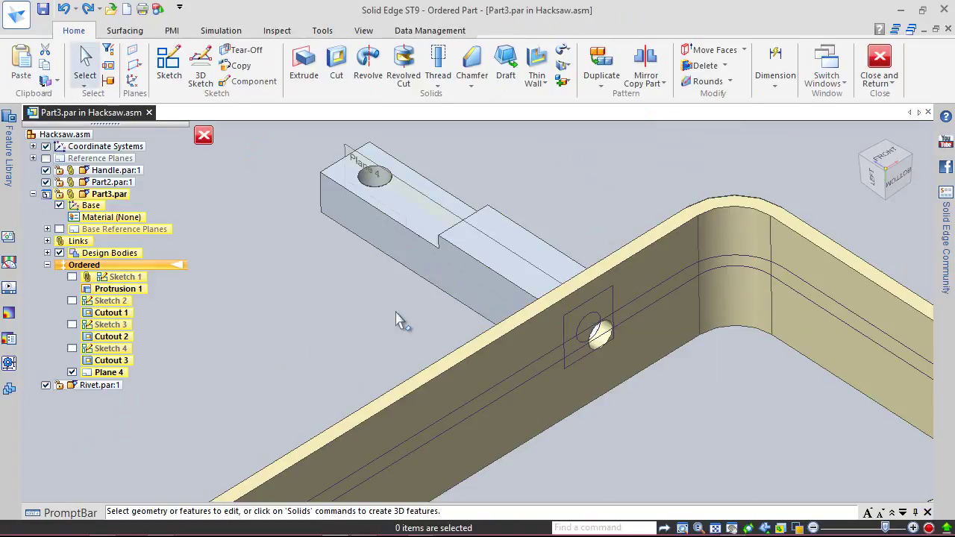
pyautogui.click(168, 63)
pyautogui.click(431, 206)
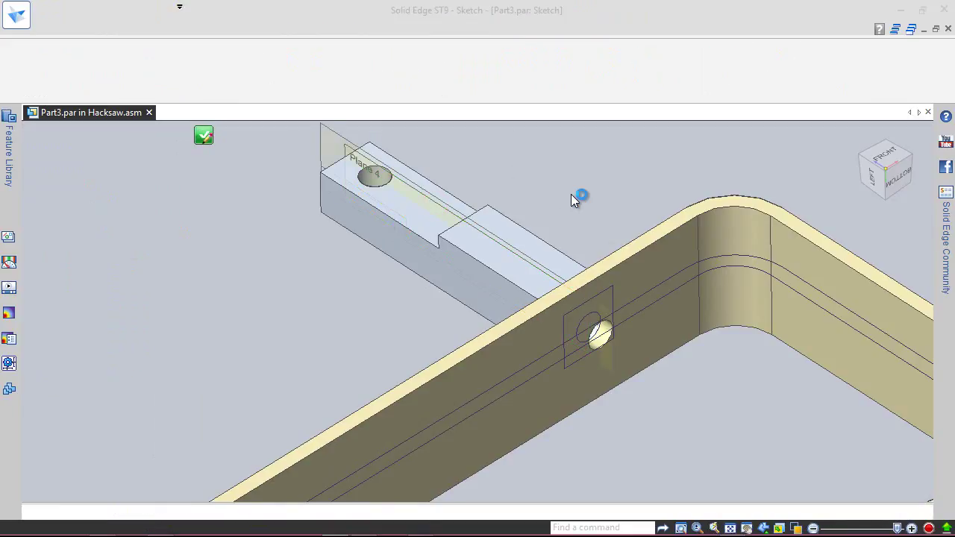
pyautogui.moveTo(888, 173)
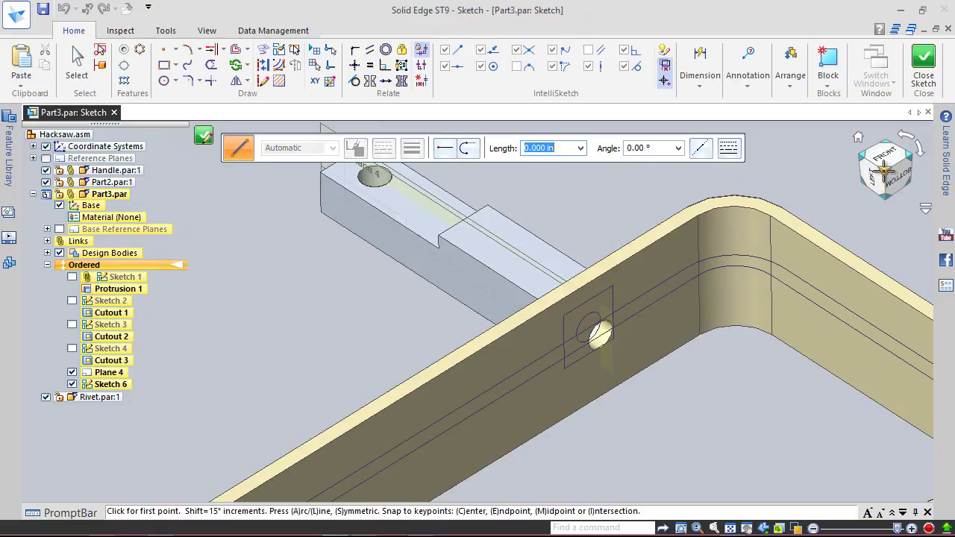
pyautogui.click(885, 170)
pyautogui.scroll(5, 447, 202)
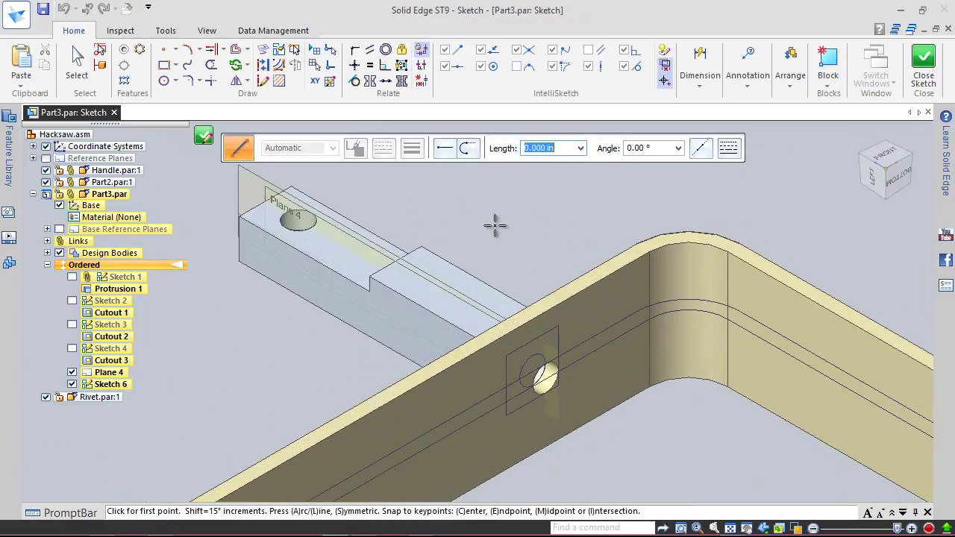
pyautogui.press('Escape')
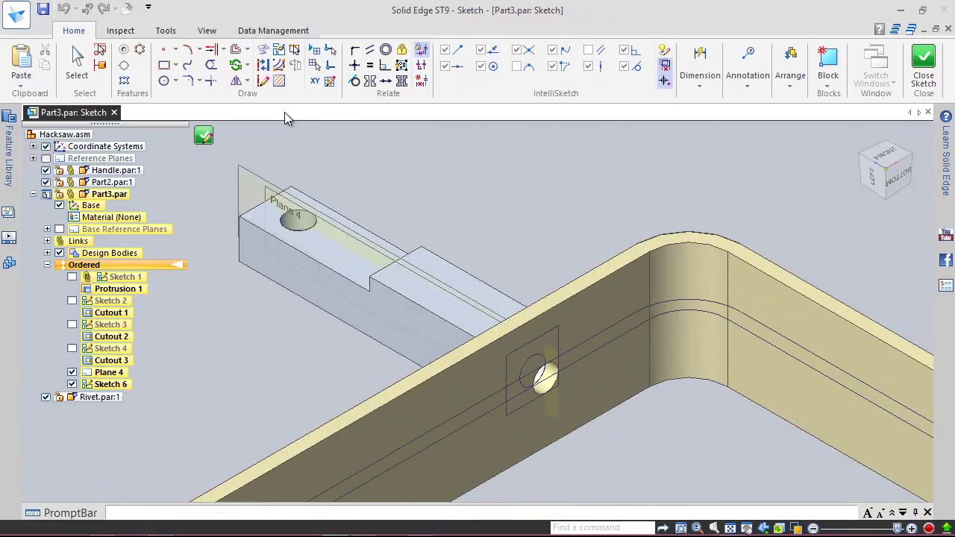
# Project the cylindrical face of the Handle's small hole into the sketch, maintaining associativity with the Handle
pyautogui.click(265, 52)
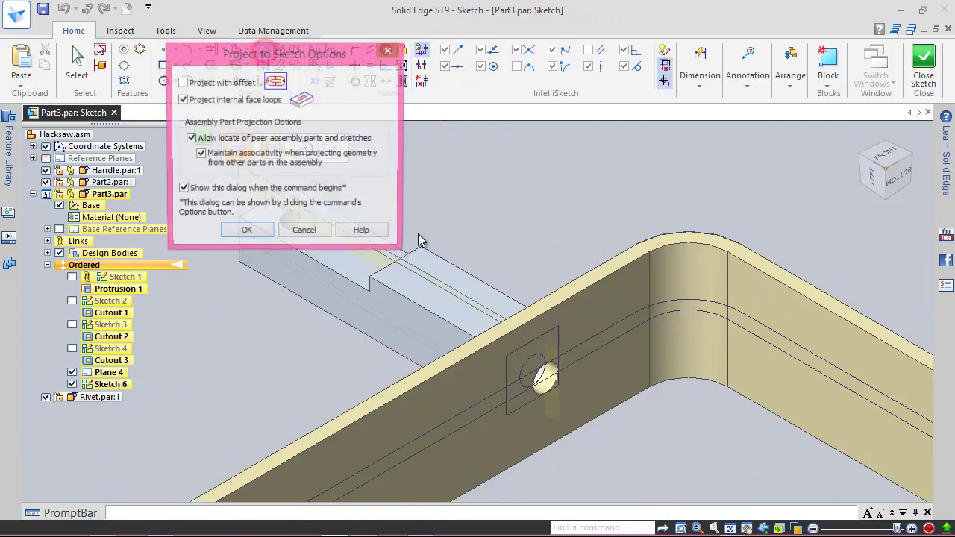
pyautogui.click(264, 228)
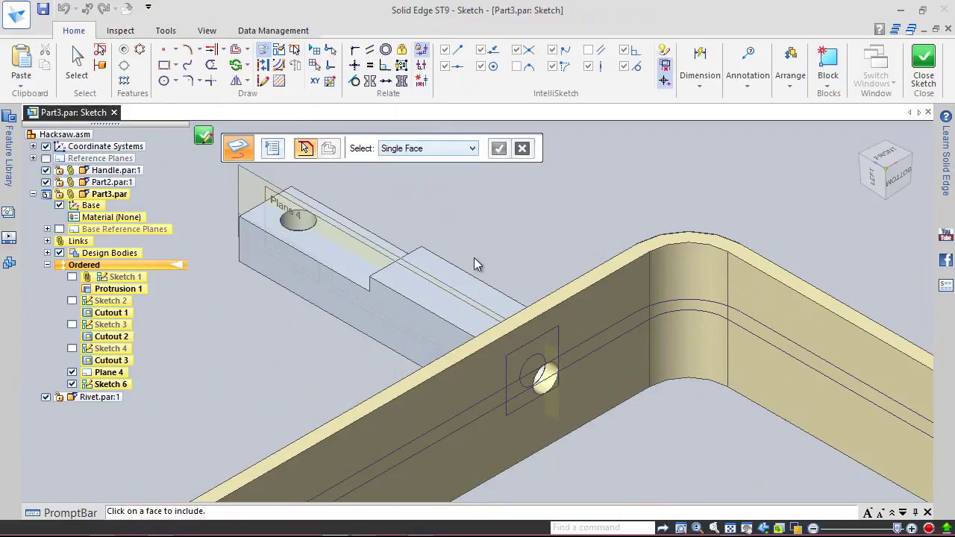
pyautogui.moveTo(525, 245); pyautogui.dragTo(512, 349, button='middle')
pyautogui.click(487, 353)
pyautogui.click(495, 148)
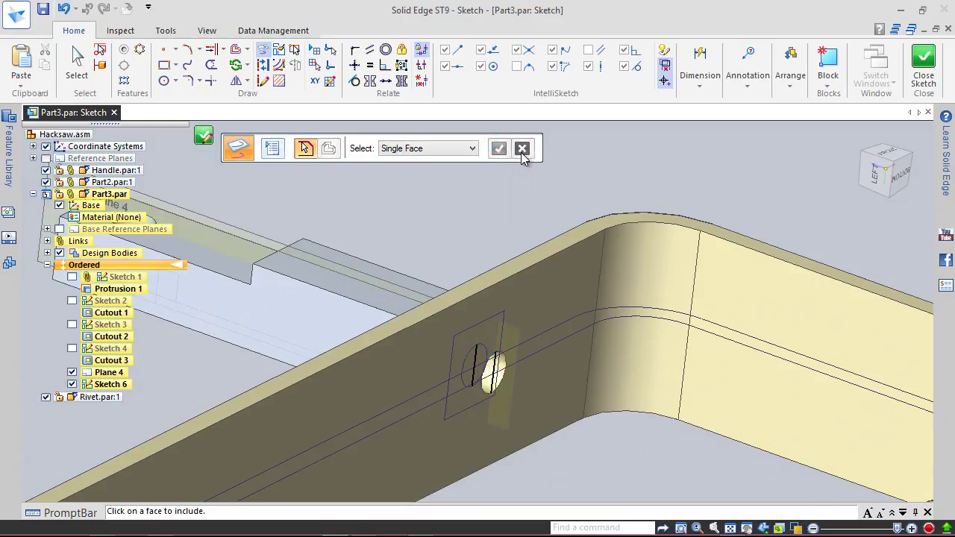
pyautogui.rightClick(502, 193)
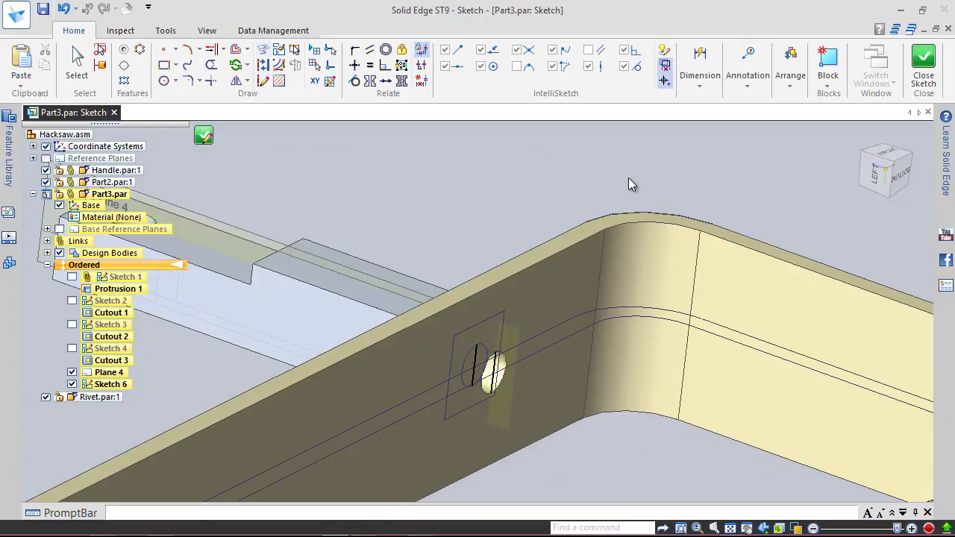
# Hide Part2 and switch the display to wireframe to expose the hole edges in the left view
pyautogui.click(878, 170)
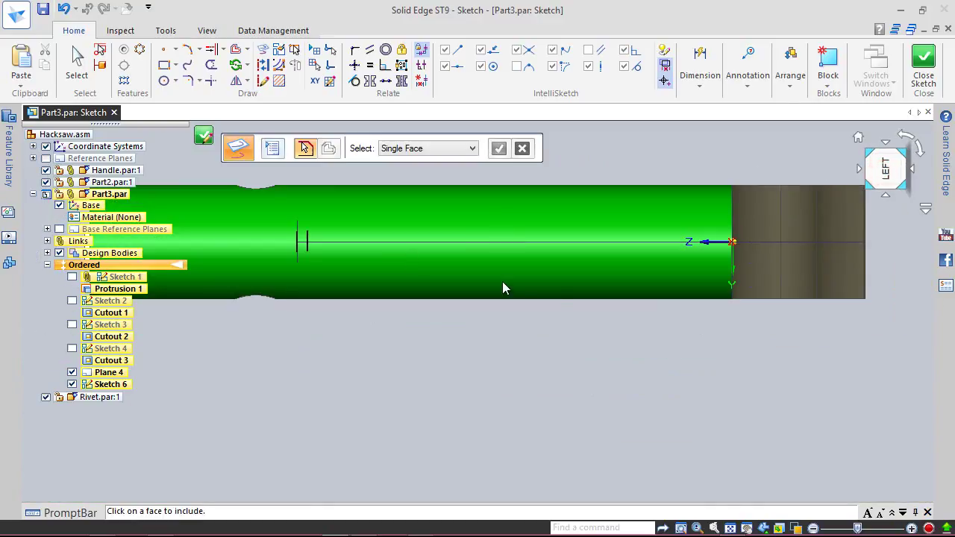
pyautogui.scroll(1, 184, 169)
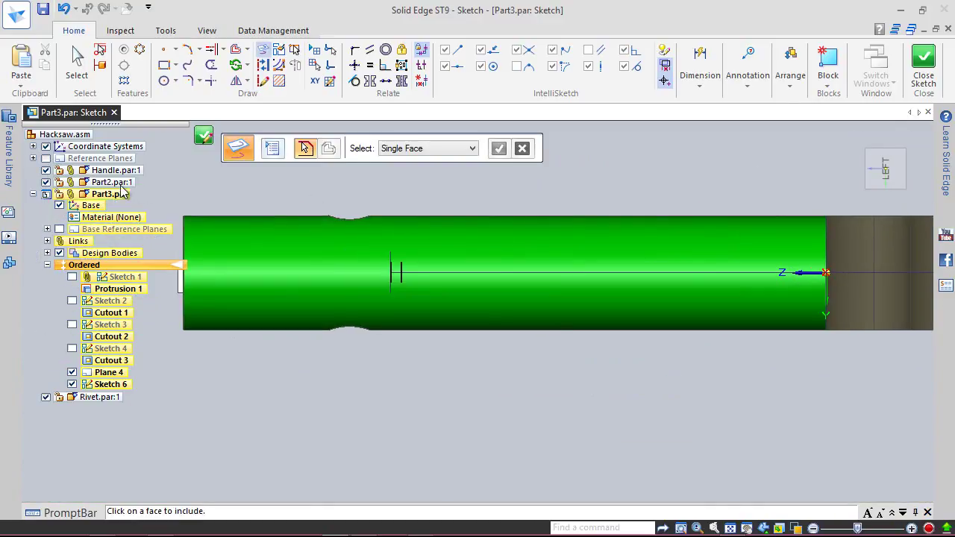
pyautogui.click(46, 183)
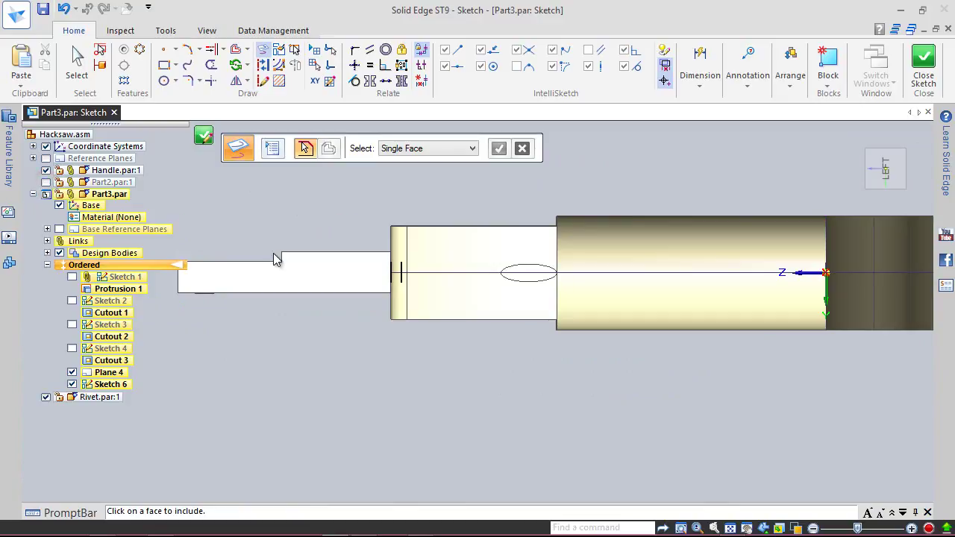
pyautogui.scroll(-1, 403, 275)
pyautogui.scroll(4, 361, 255)
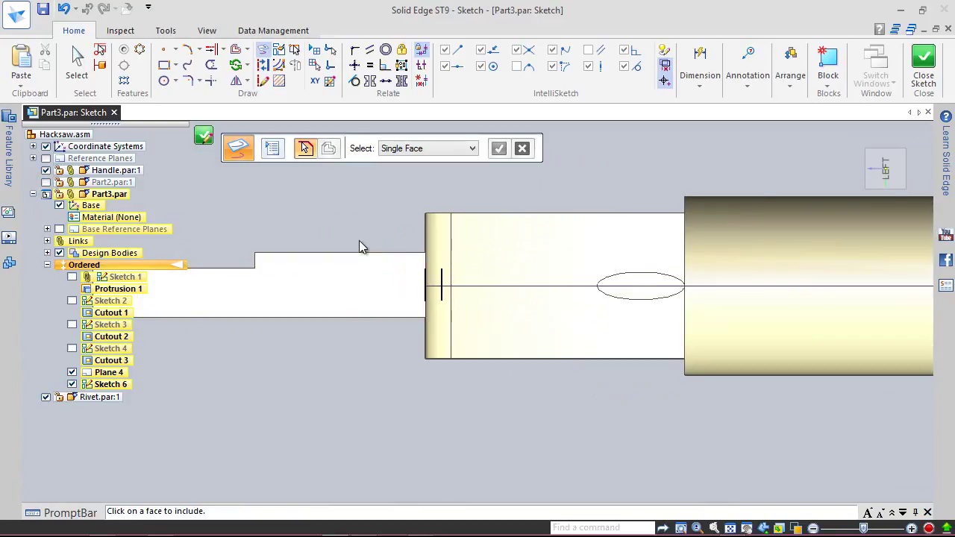
pyautogui.click(209, 30)
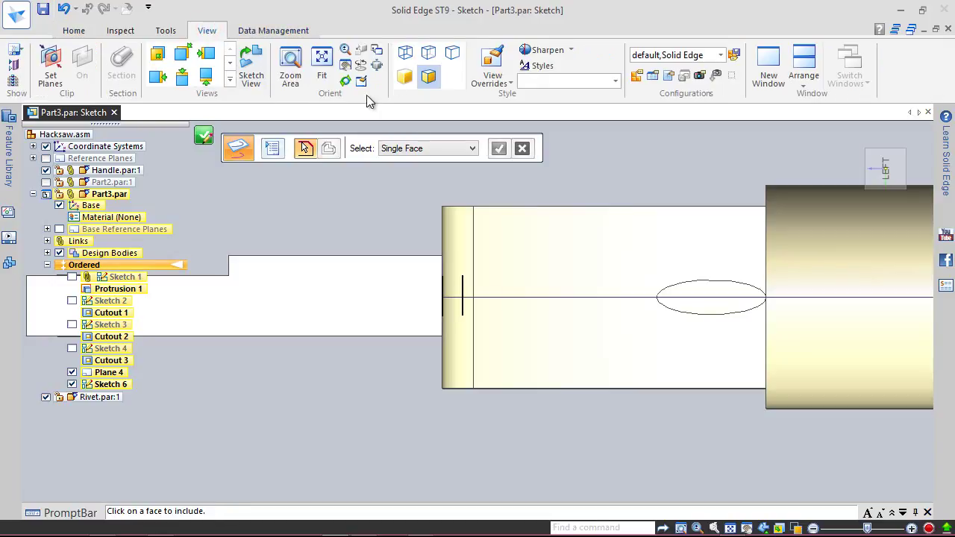
pyautogui.click(409, 57)
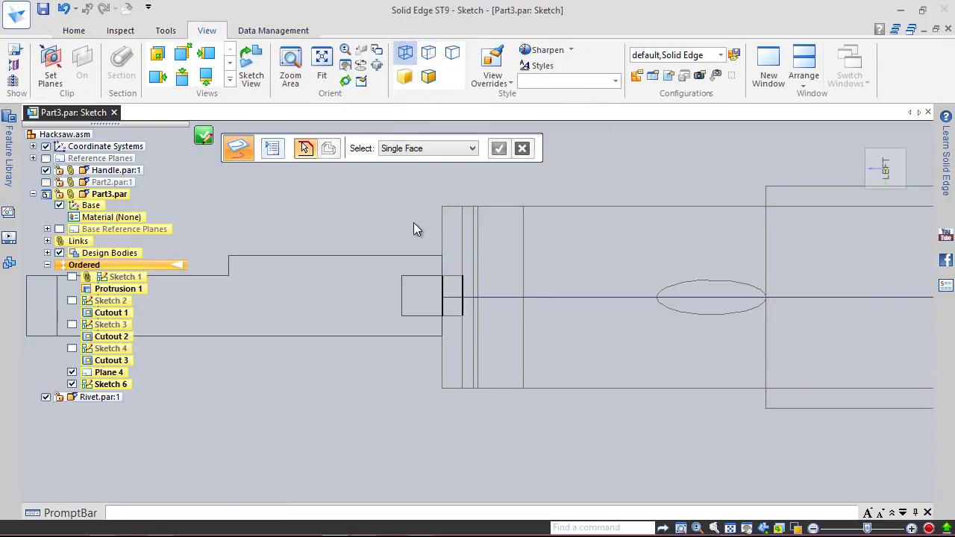
# Convert the two projected vertical hole lines to construction geometry
pyautogui.click(73, 31)
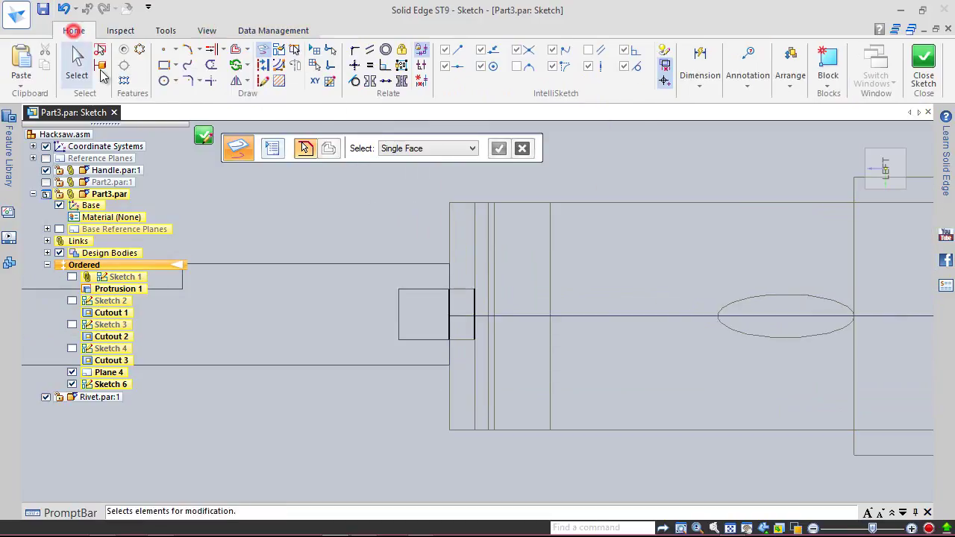
pyautogui.click(263, 67)
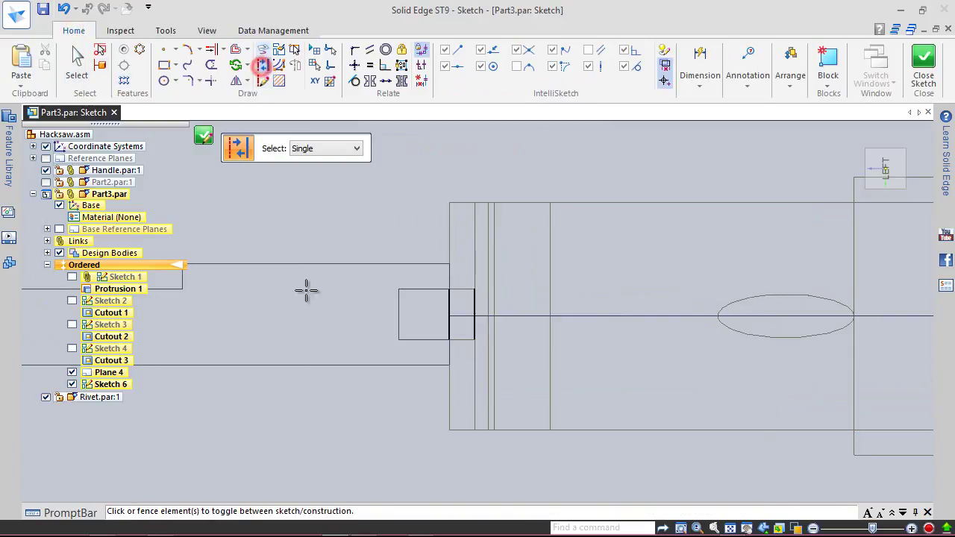
pyautogui.click(450, 304)
pyautogui.click(475, 307)
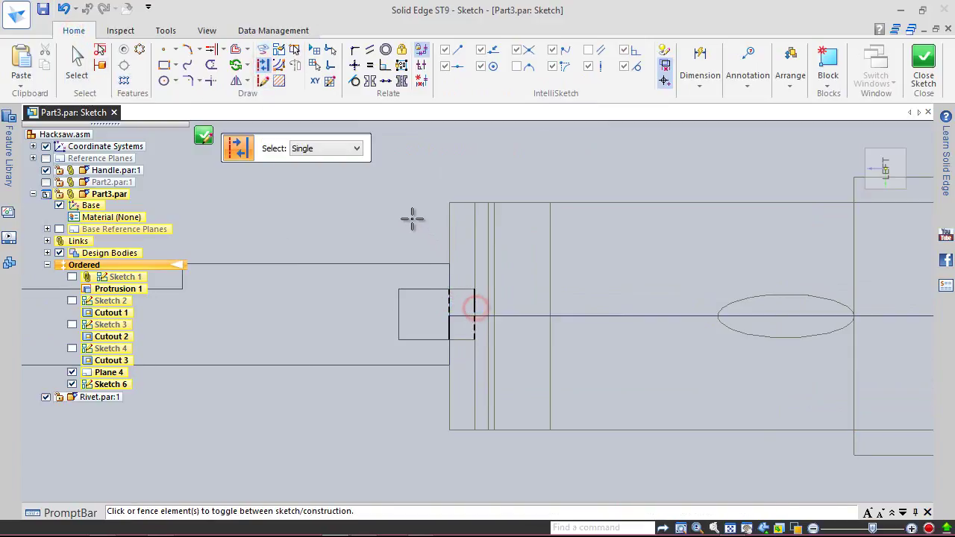
pyautogui.press('Escape')
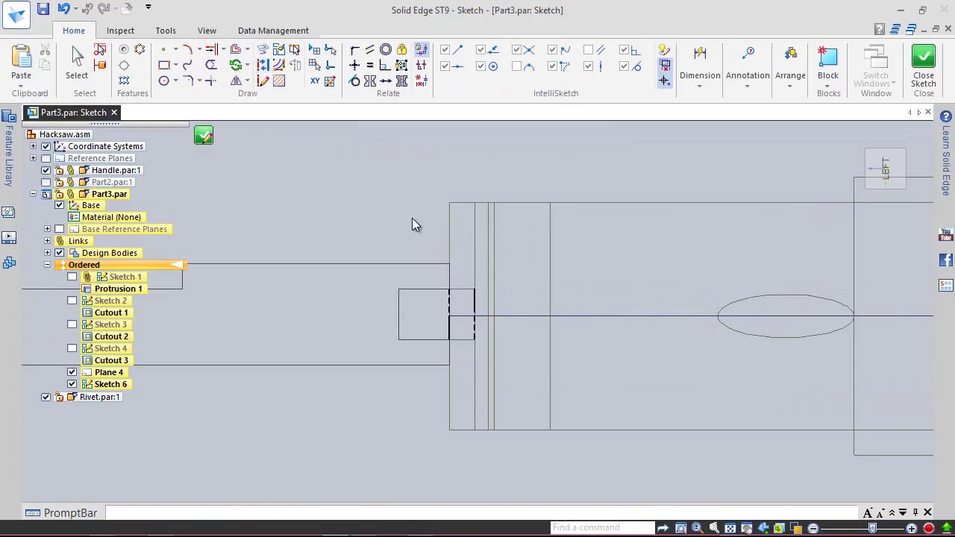
pyautogui.hotkey('ctrl', 'shift', 'o')
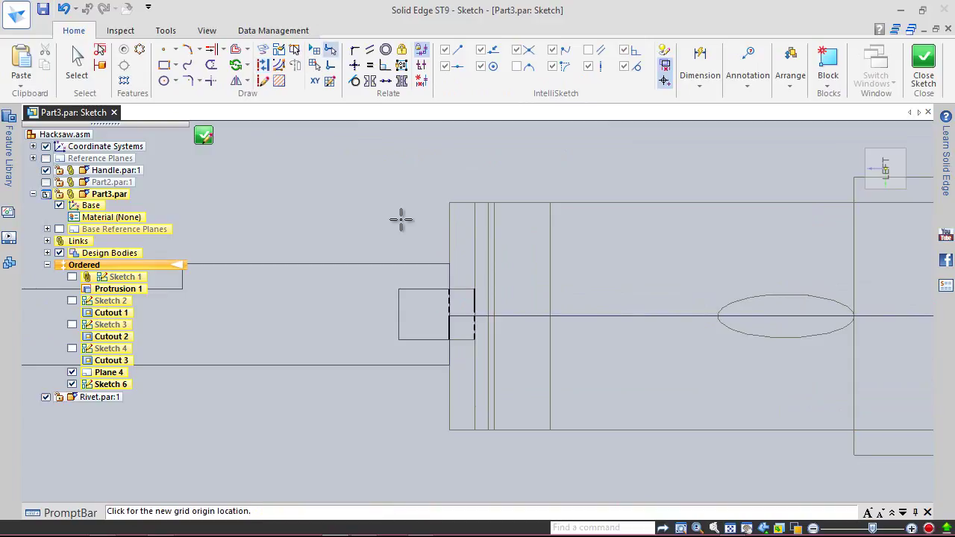
pyautogui.press('Escape')
# Draw a 0.063 in vertical line from the midpoint of Part3's blind-hole end edge up to the hole's upper corner
pyautogui.moveTo(379, 237); pyautogui.dragTo(420, 237, button='right')
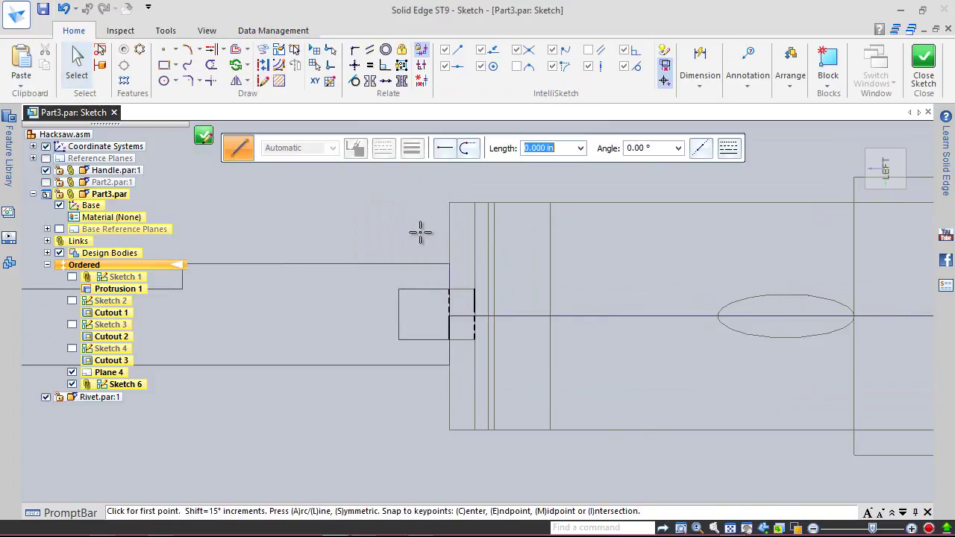
pyautogui.scroll(3, 426, 250)
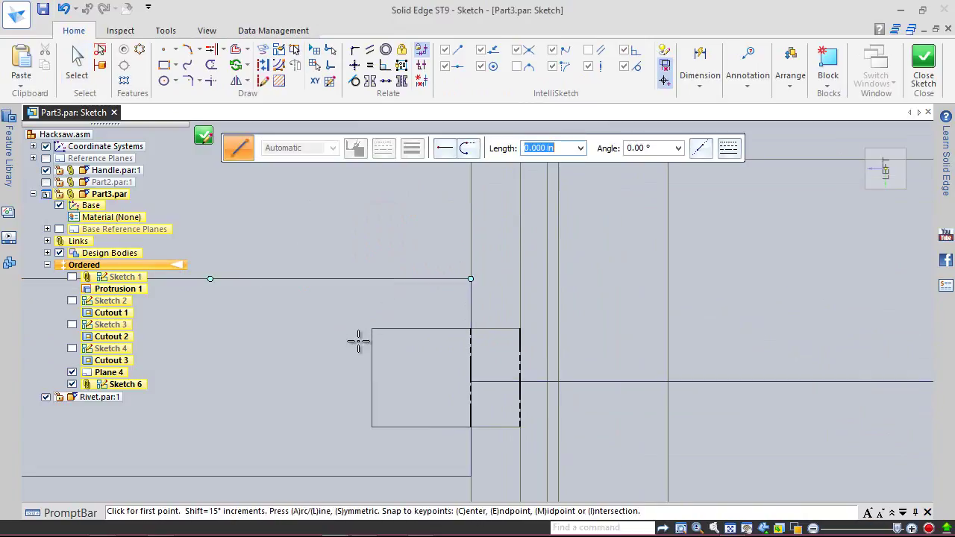
pyautogui.click(372, 378)
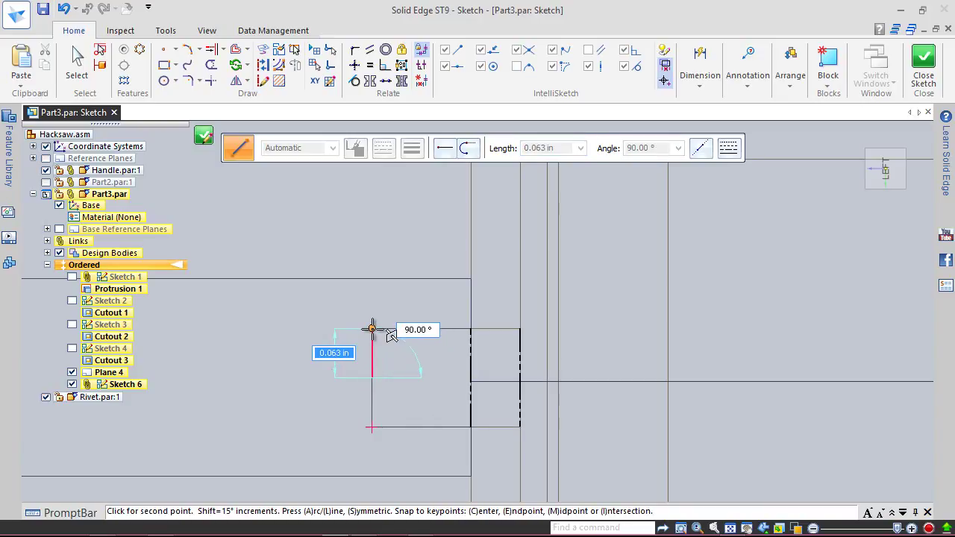
pyautogui.click(401, 383)
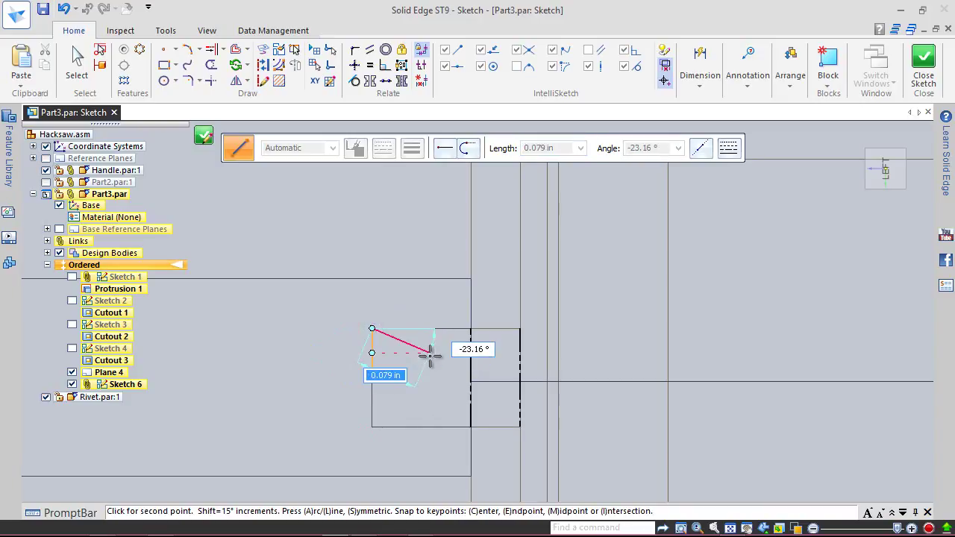
# Draw the shank's upper edge to the dashed edge and a vertical head line about 0.084 in up from its end
pyautogui.click(520, 328)
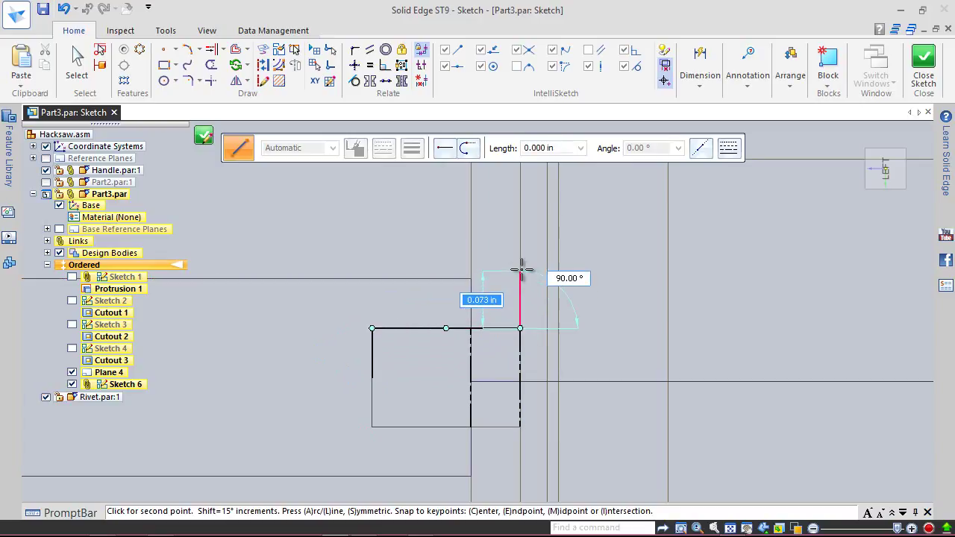
pyautogui.click(520, 263)
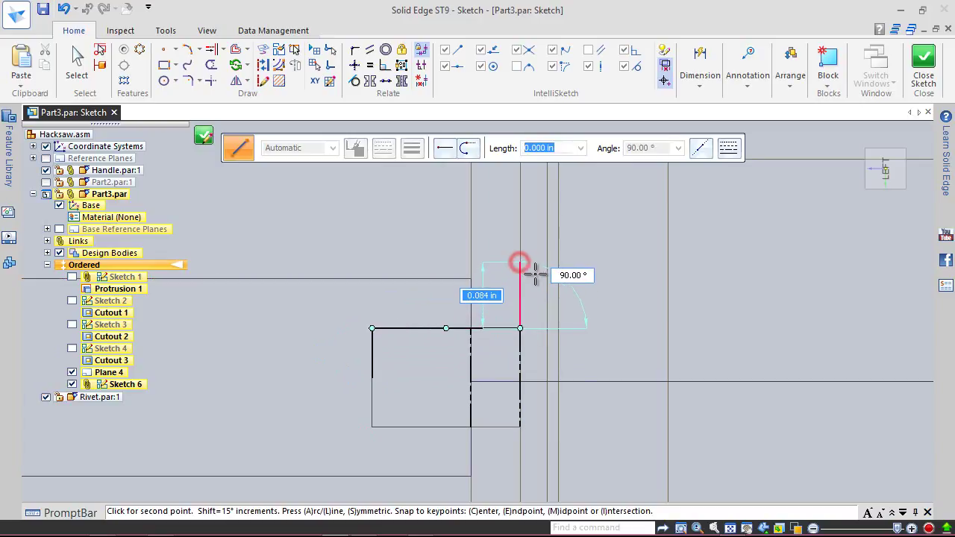
pyautogui.rightClick(571, 317)
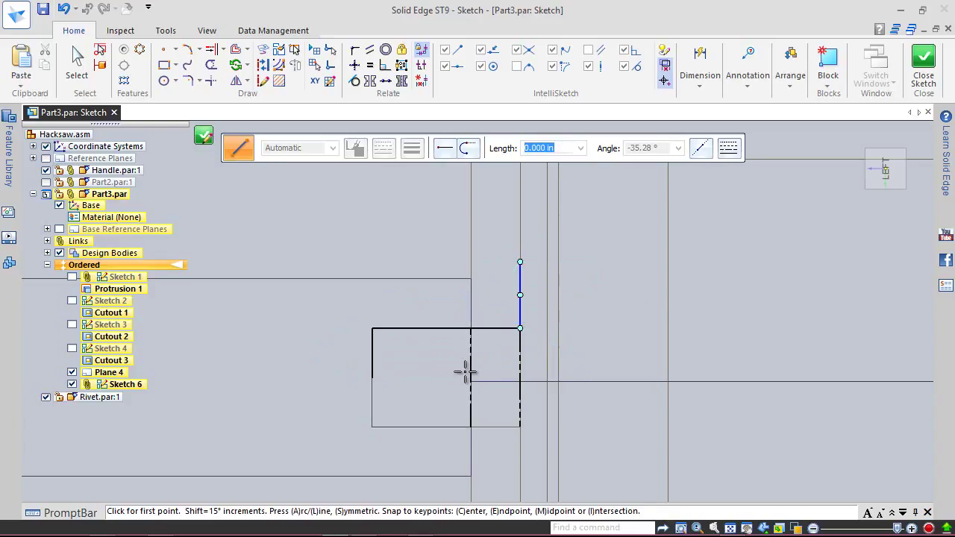
# Draw the rivet's centreline along the shank to the dashed edge and continue it horizontally about 0.096 in for the head
pyautogui.click(372, 379)
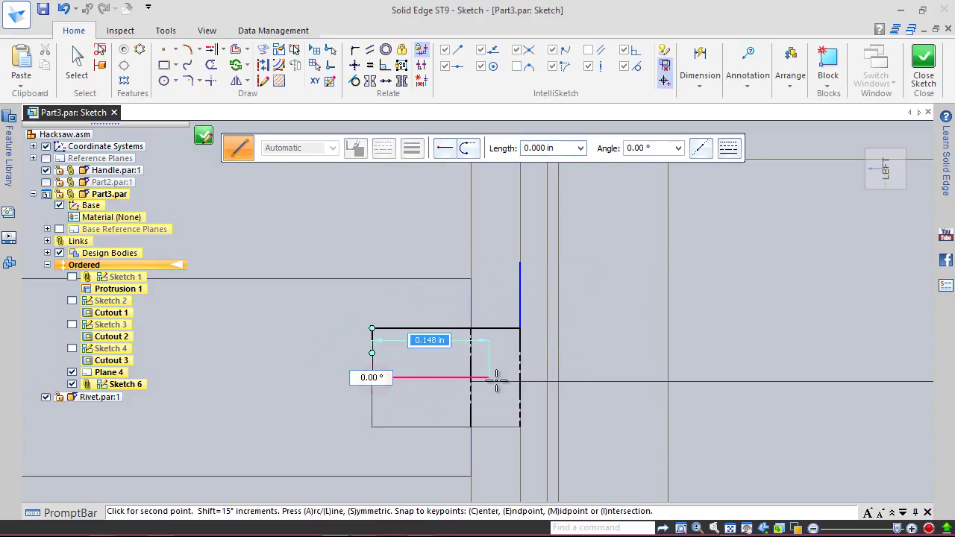
pyautogui.click(521, 378)
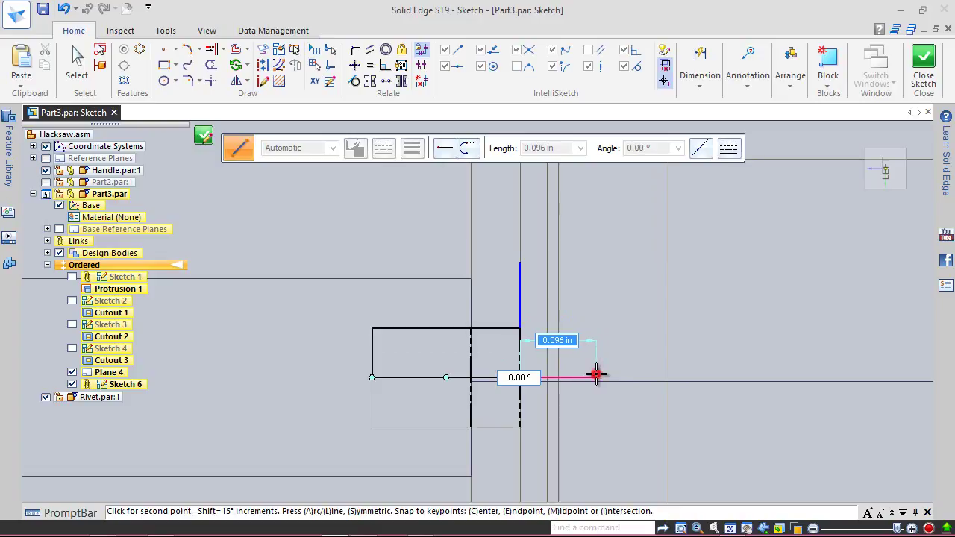
pyautogui.click(596, 377)
pyautogui.rightClick(605, 329)
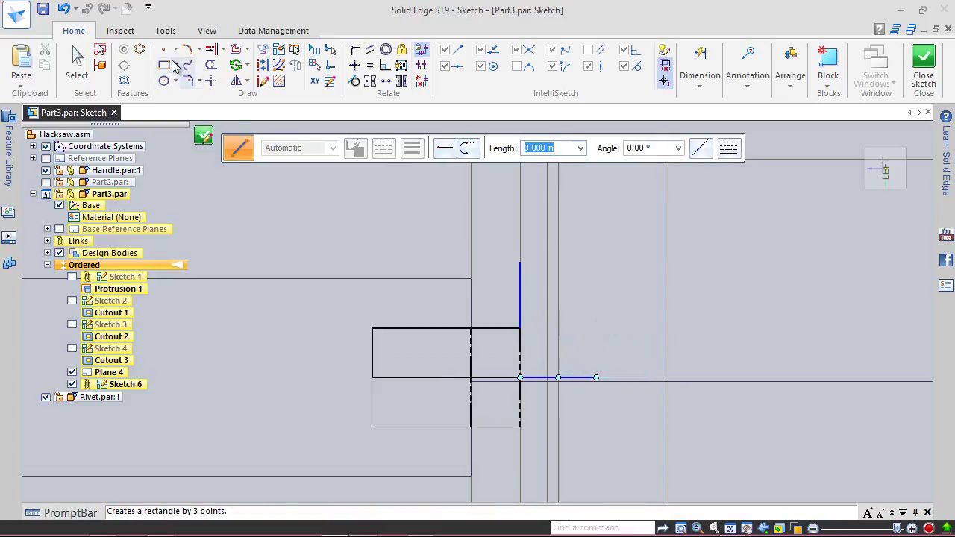
# Close the head profile with a three-point arc of about 0.180 in radius between the free ends of the two head lines
pyautogui.click(192, 48)
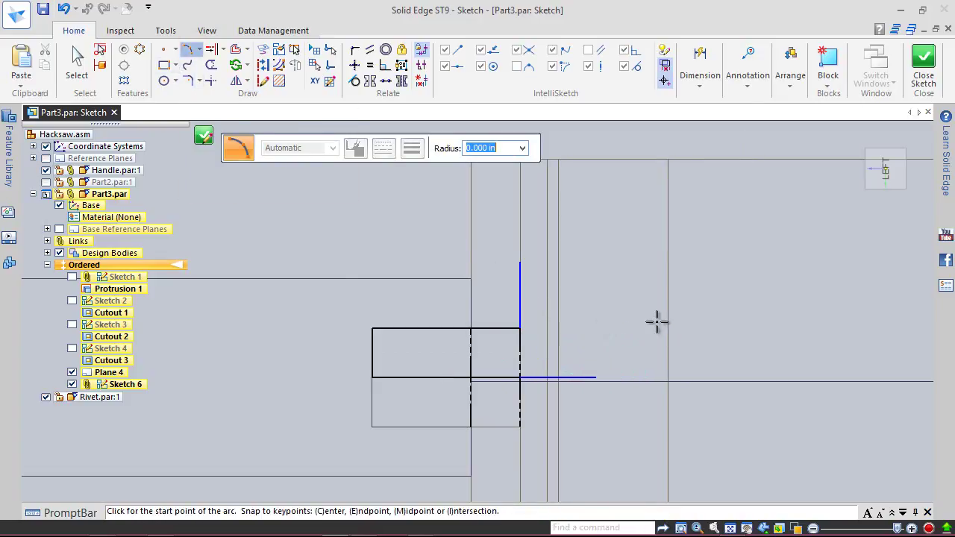
pyautogui.click(520, 262)
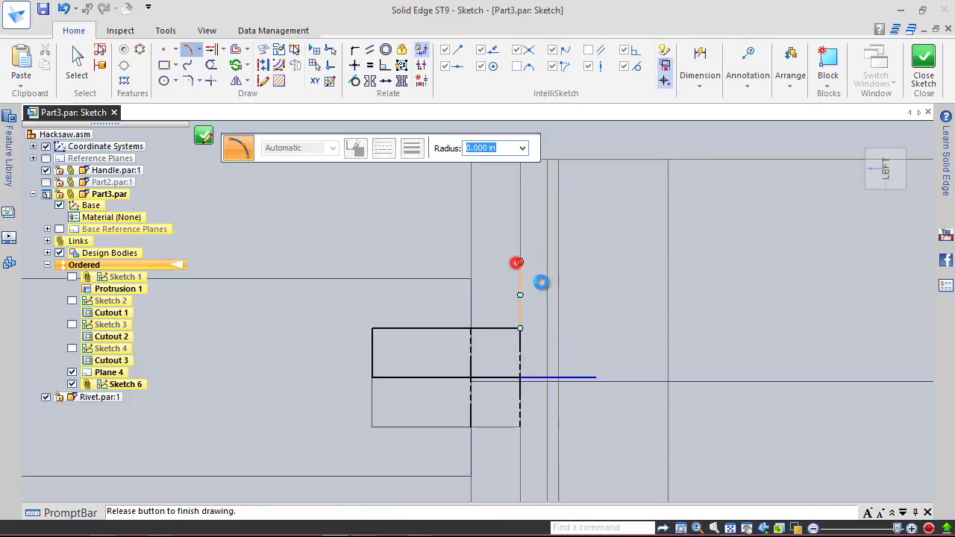
pyautogui.click(596, 377)
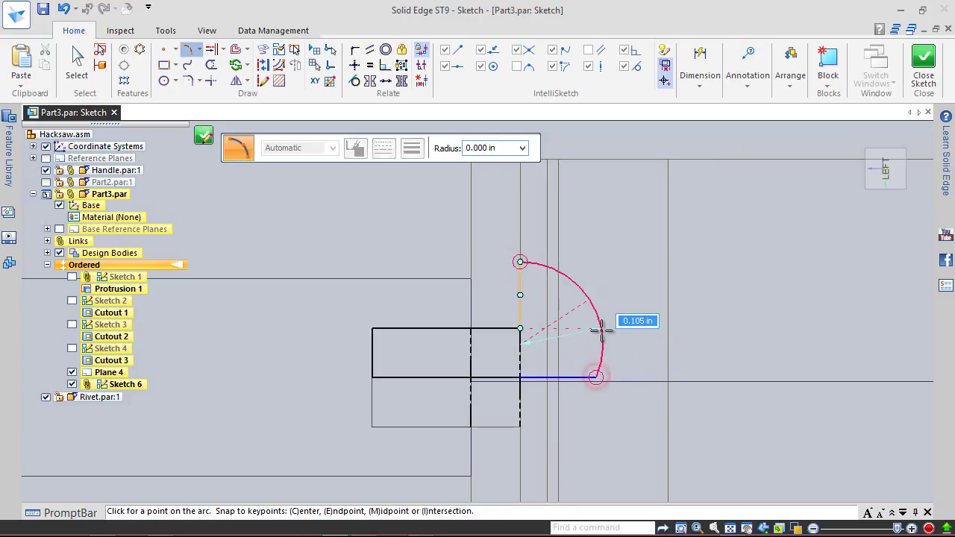
pyautogui.click(581, 322)
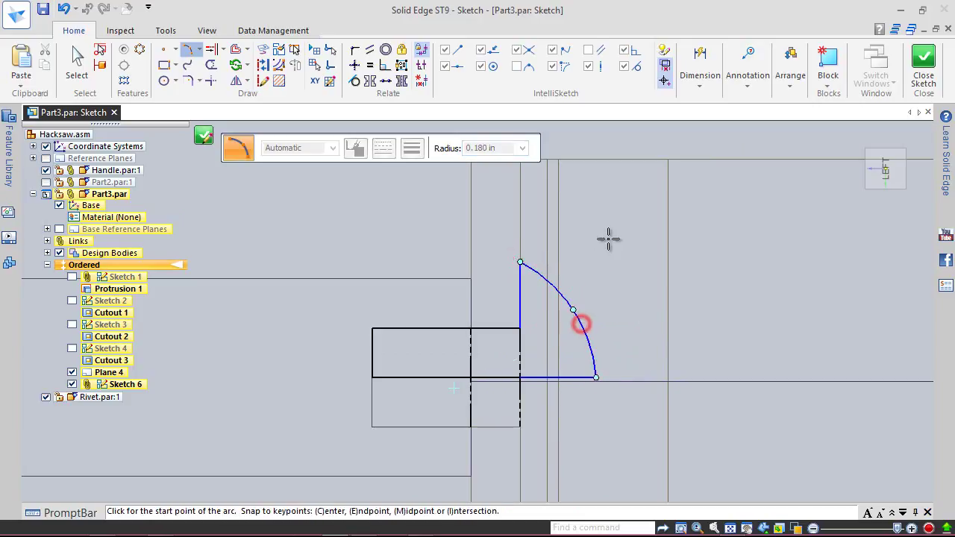
# Dimension the horizontal line at the base of the head profile as 0.0625 in
pyautogui.rightClick(609, 239)
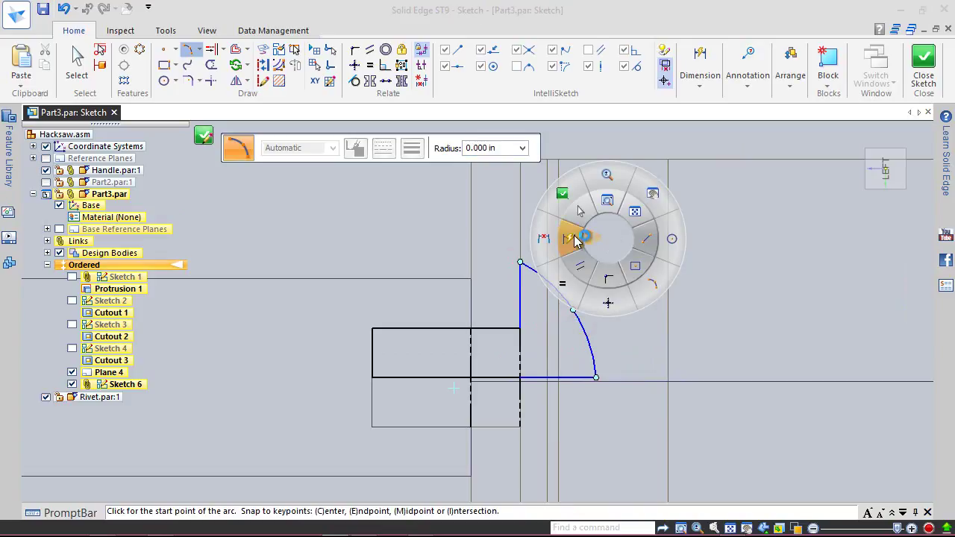
pyautogui.click(575, 235)
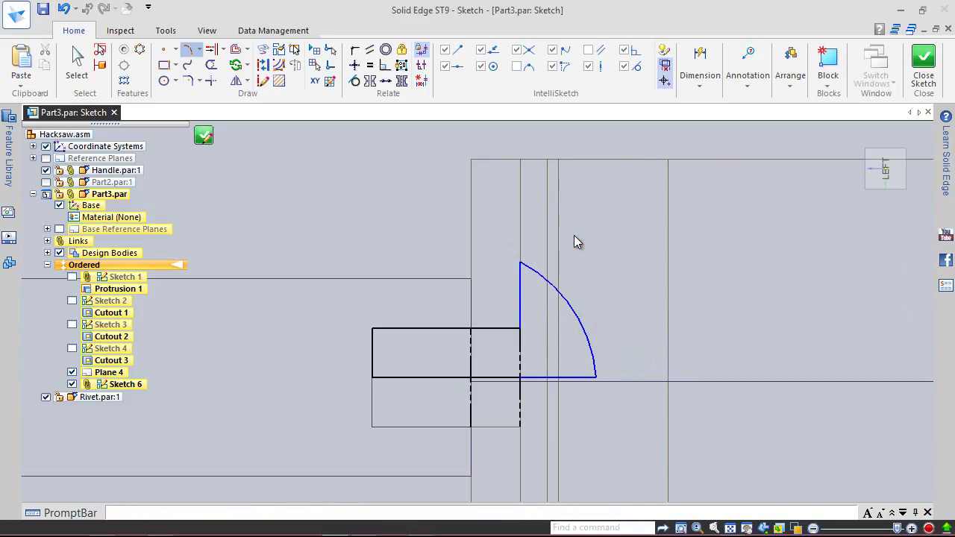
pyautogui.click(570, 377)
pyautogui.click(578, 401)
pyautogui.write('.0625')
pyautogui.press('Return')
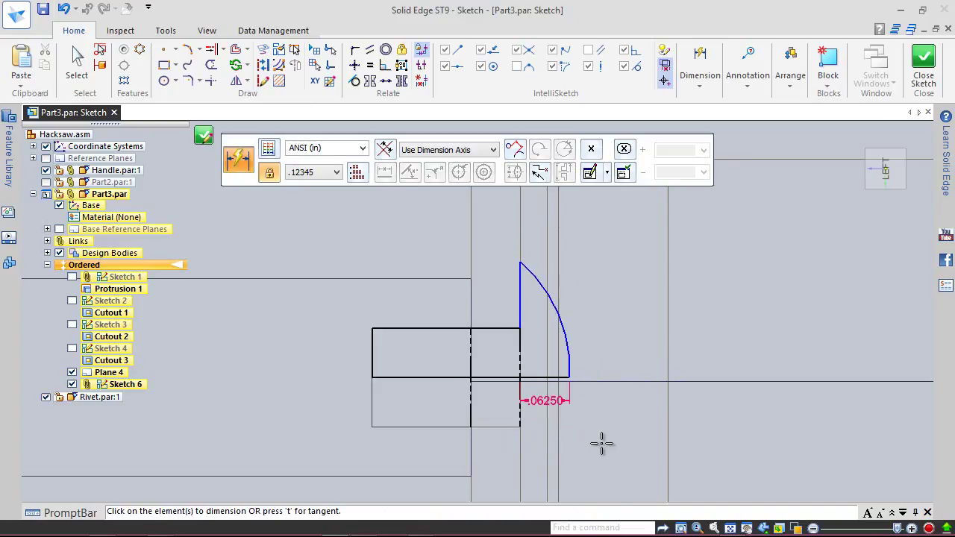
# Dimension the head arc's radius as 0.15625 in
pyautogui.click(557, 303)
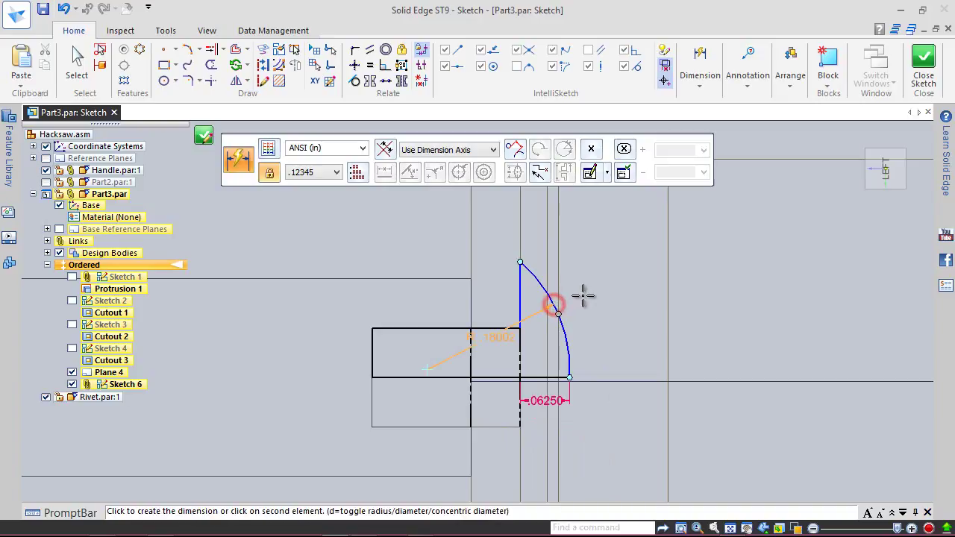
pyautogui.click(601, 284)
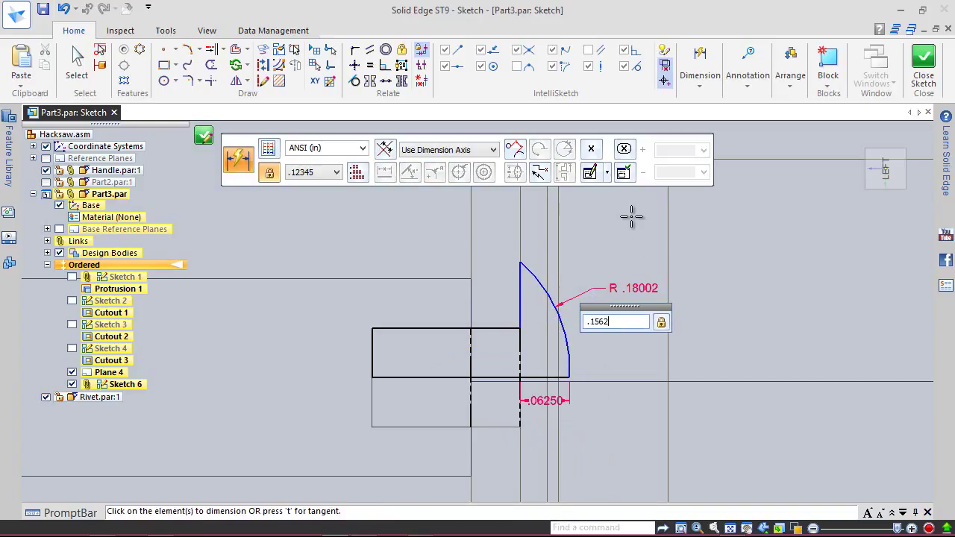
pyautogui.write('.15625')
pyautogui.press('Return')
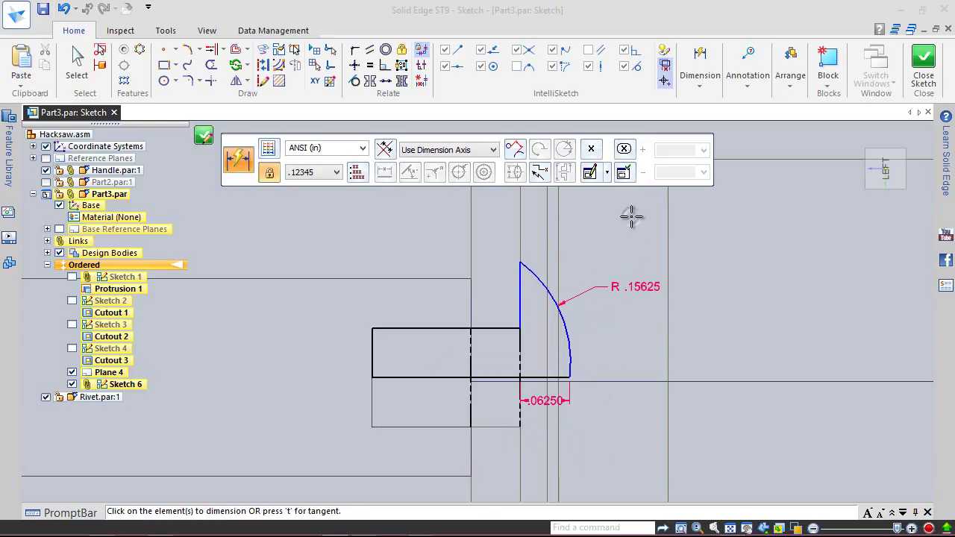
# Dimension the vertical distance from the centreline to the head's upper corner as 0.125 in, and finish the sketch
pyautogui.rightClick(631, 216)
pyautogui.click(577, 218)
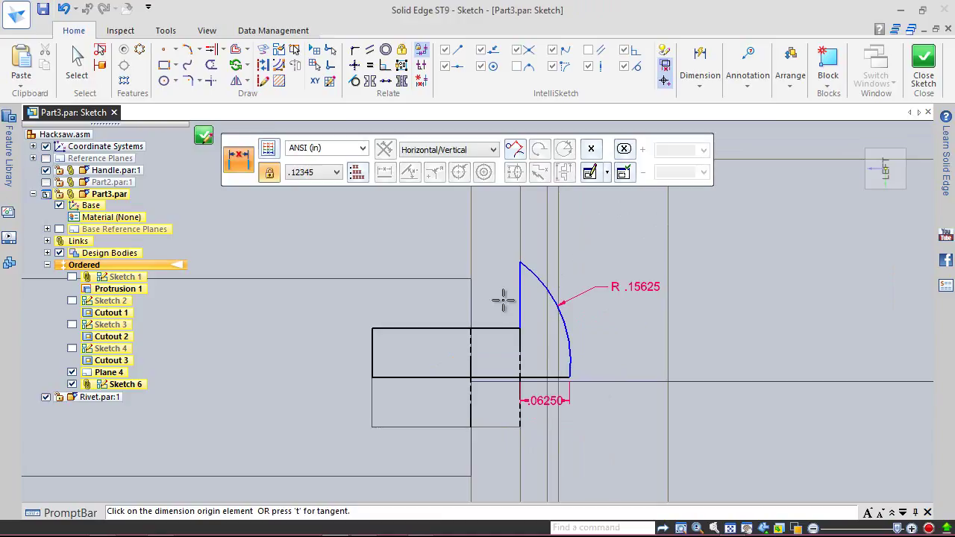
pyautogui.click(506, 378)
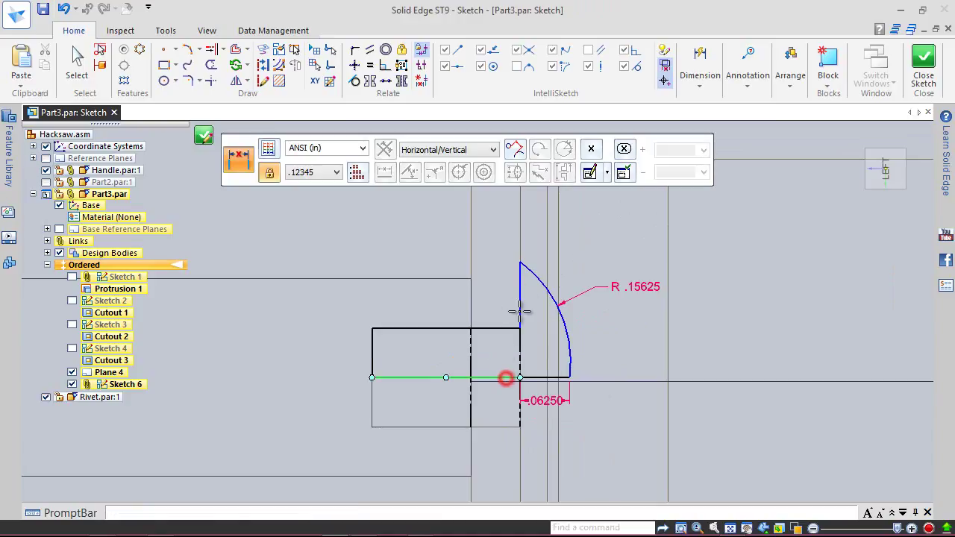
pyautogui.click(520, 262)
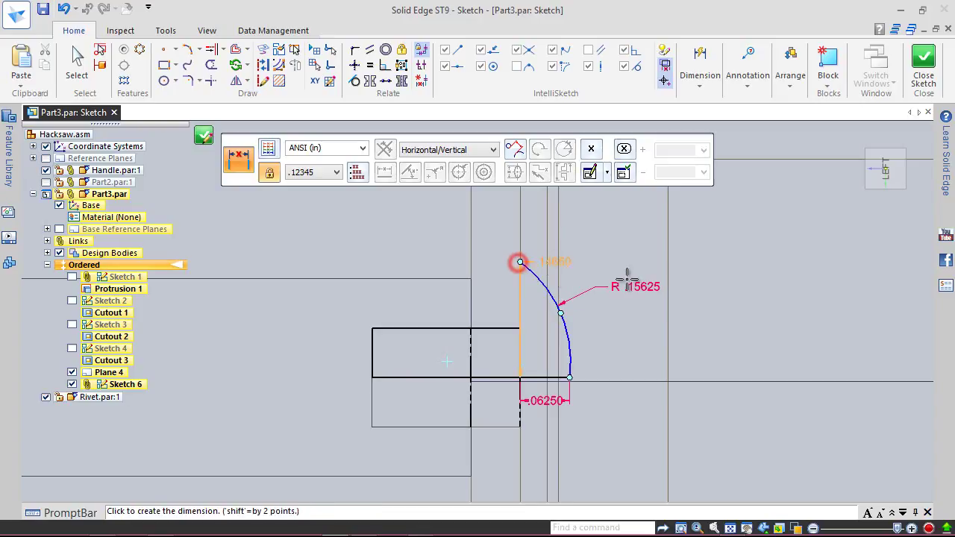
pyautogui.click(720, 302)
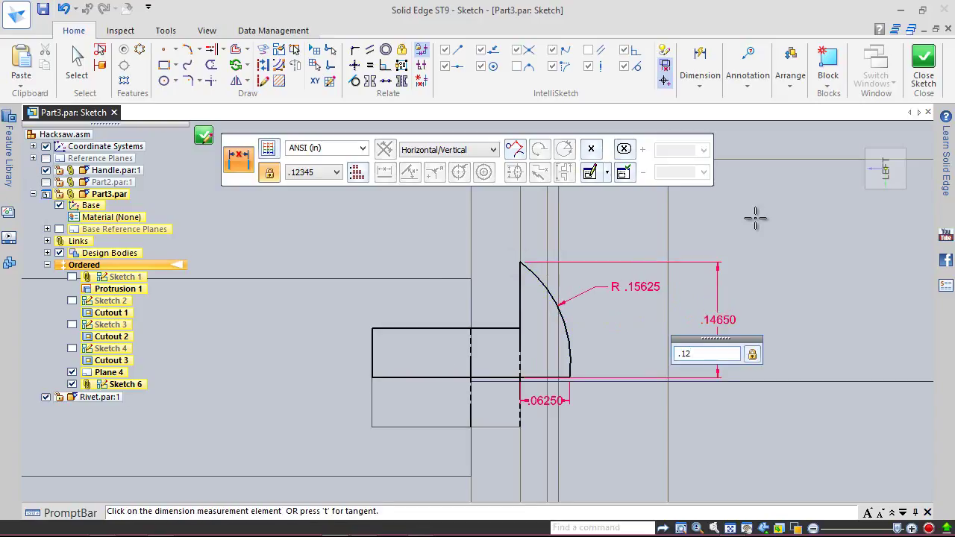
pyautogui.press('Return')
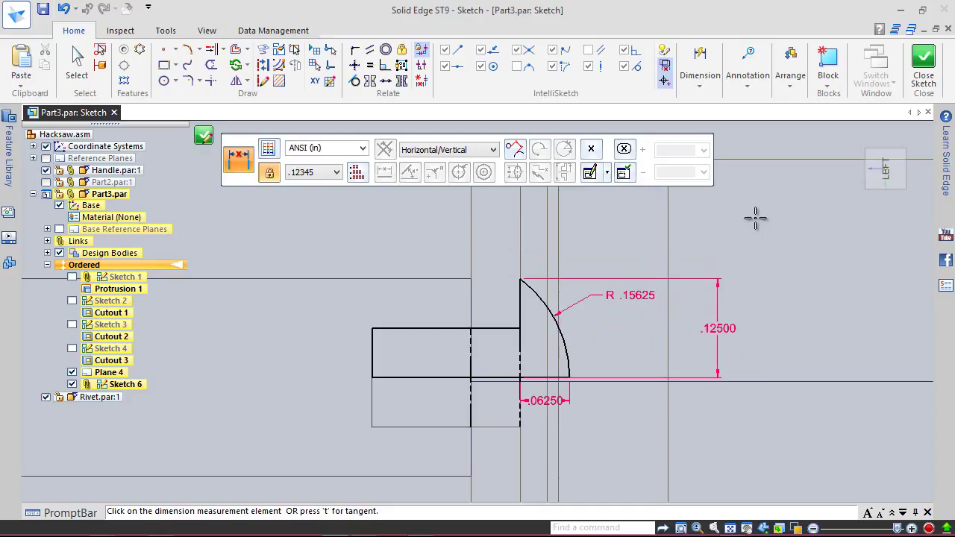
pyautogui.press('Escape')
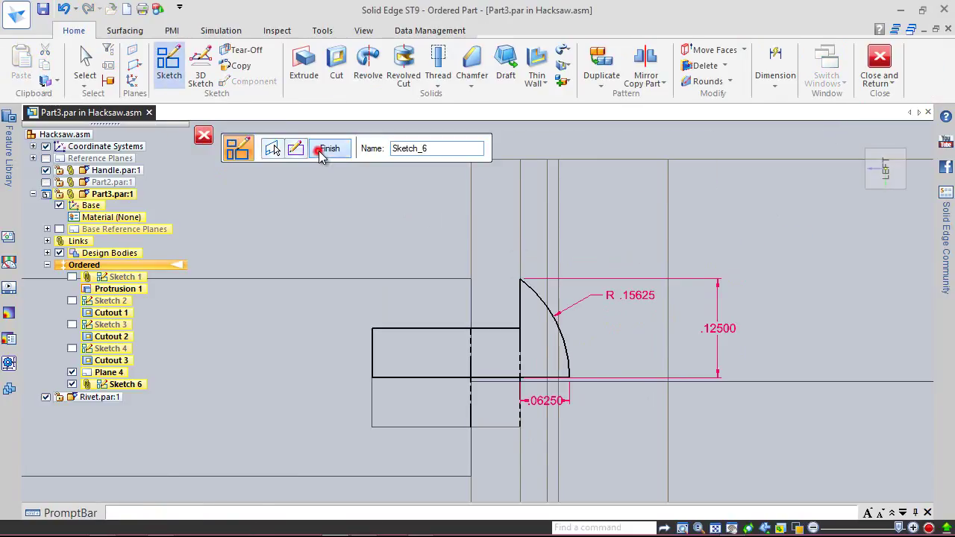
pyautogui.click(322, 151)
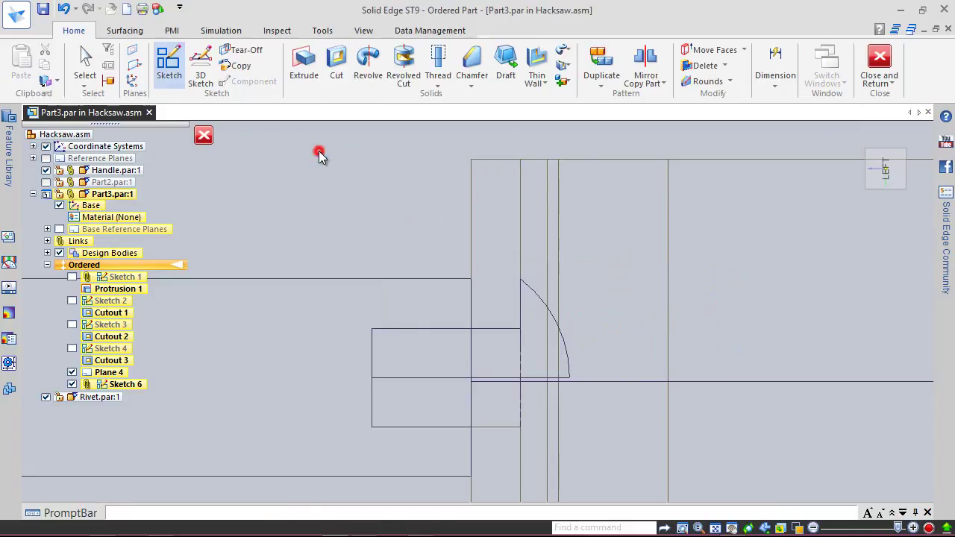
# Copy the rivet profile sketch into Rivet.par:1, linked to the file
pyautogui.click(237, 73)
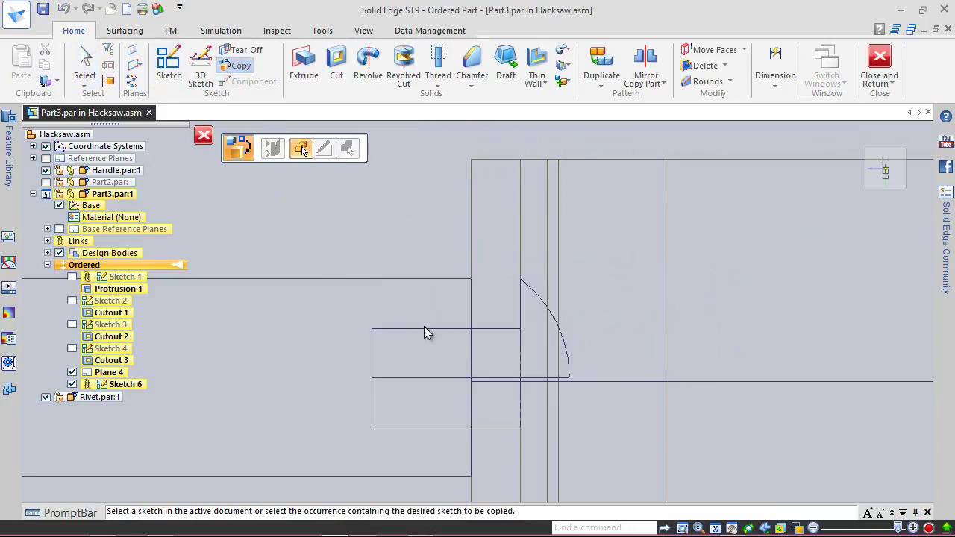
pyautogui.click(448, 336)
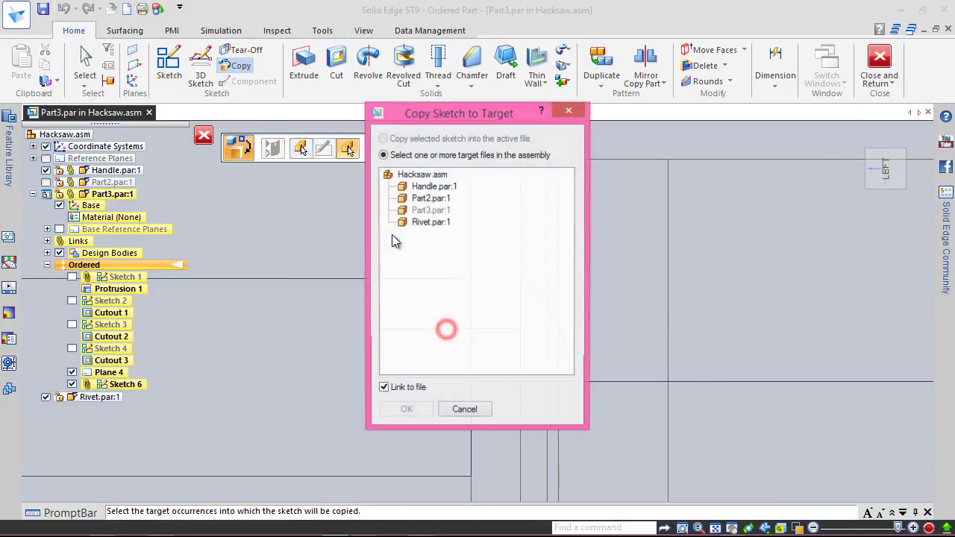
pyautogui.click(422, 226)
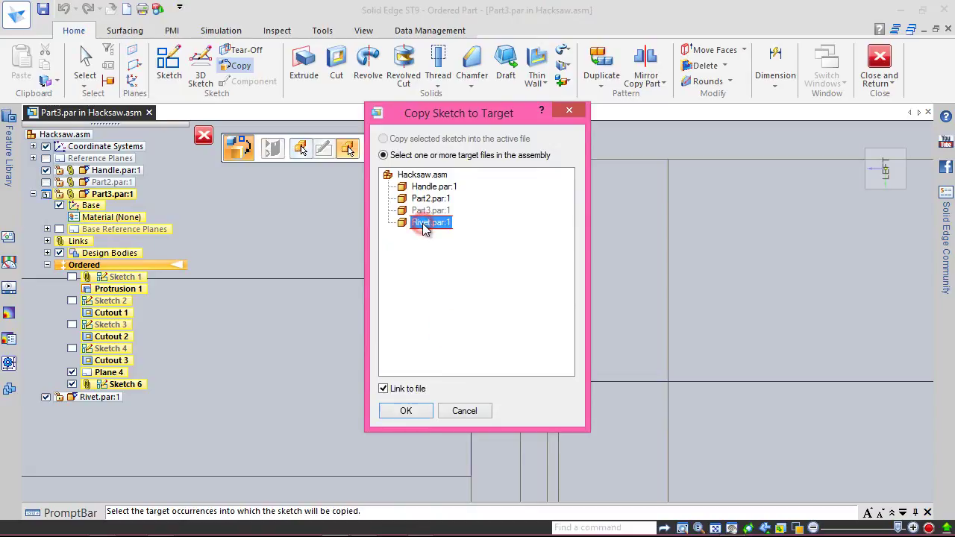
pyautogui.click(421, 410)
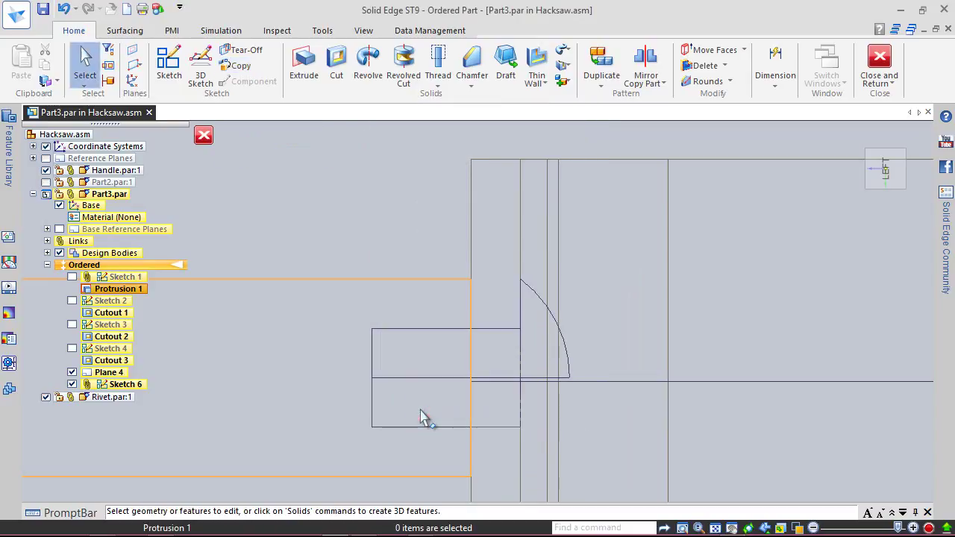
# Return to the Hacksaw assembly and display the model shaded with visible edges
pyautogui.click(878, 63)
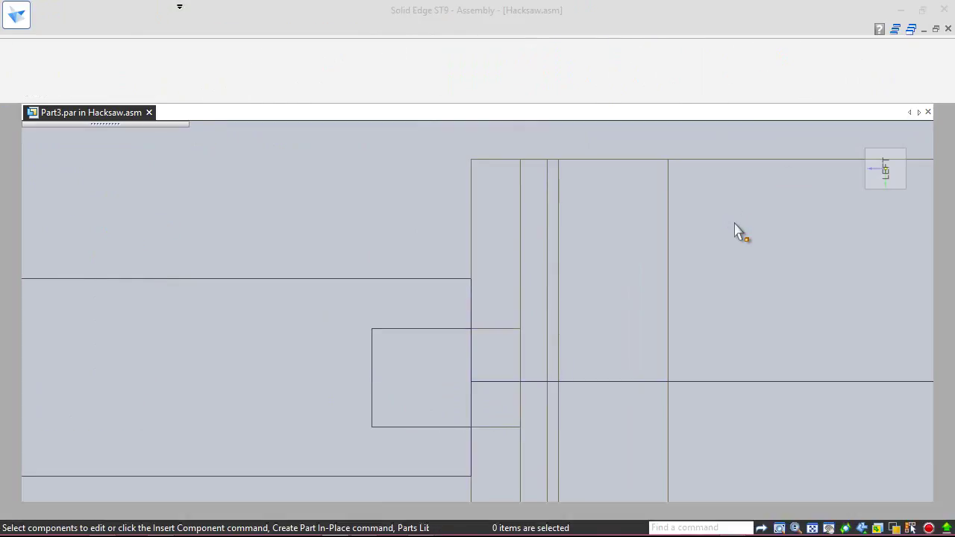
pyautogui.click(459, 30)
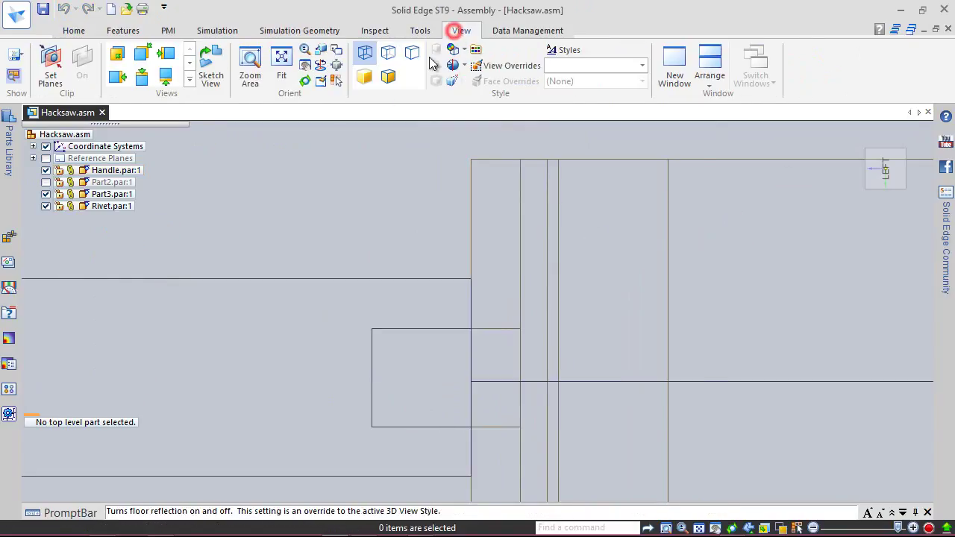
pyautogui.click(389, 78)
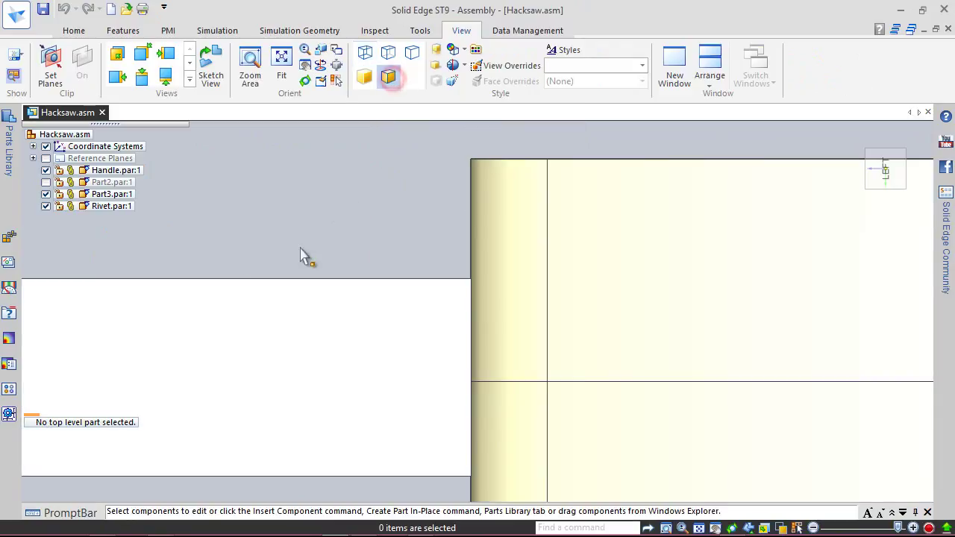
# Open Rivet.par for editing in place and revolve the copied half profile a full turn about its long centreline edge
pyautogui.click(112, 206)
pyautogui.click(234, 203)
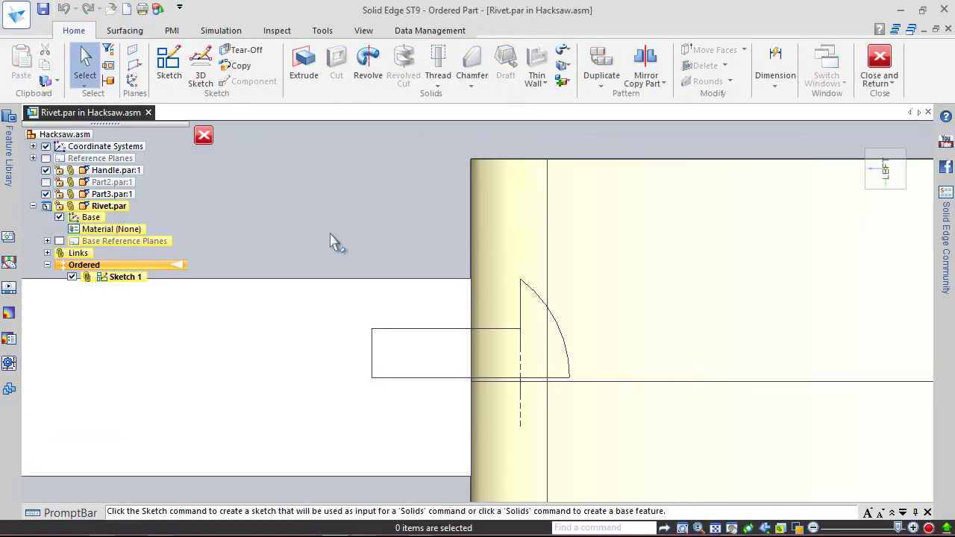
pyautogui.click(366, 66)
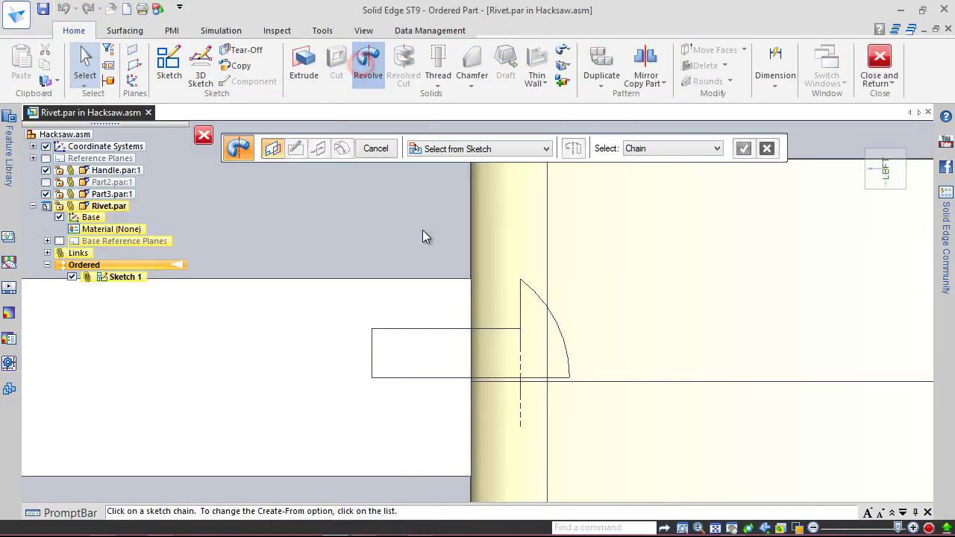
pyautogui.click(540, 296)
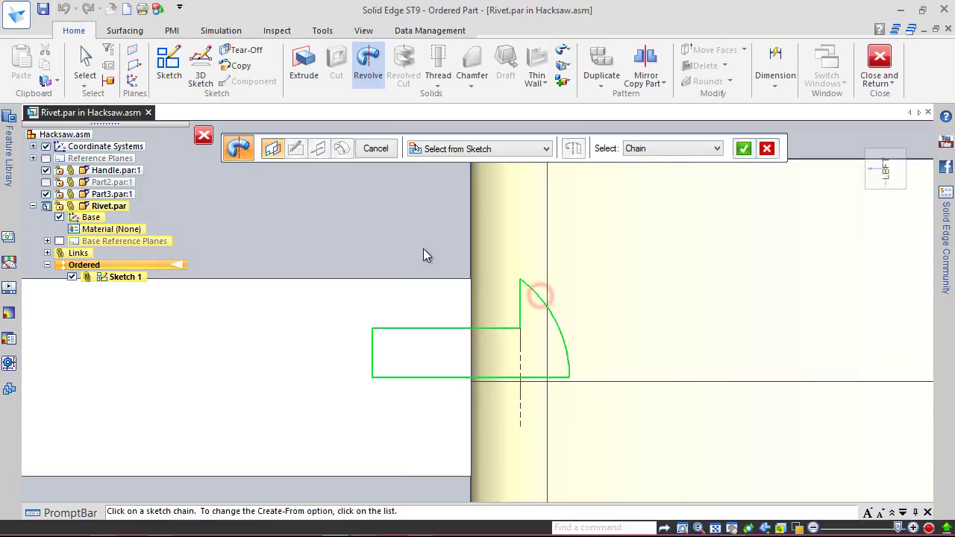
pyautogui.click(748, 149)
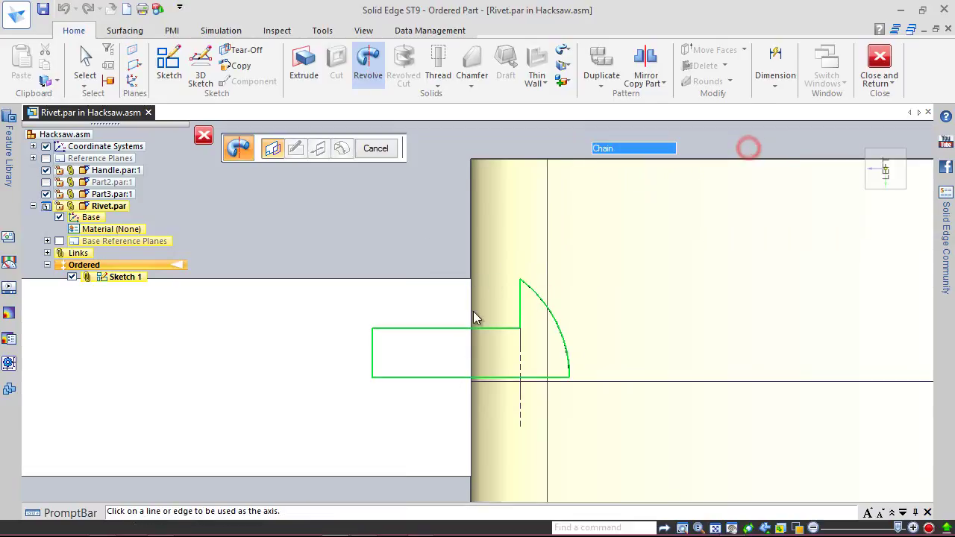
pyautogui.click(445, 376)
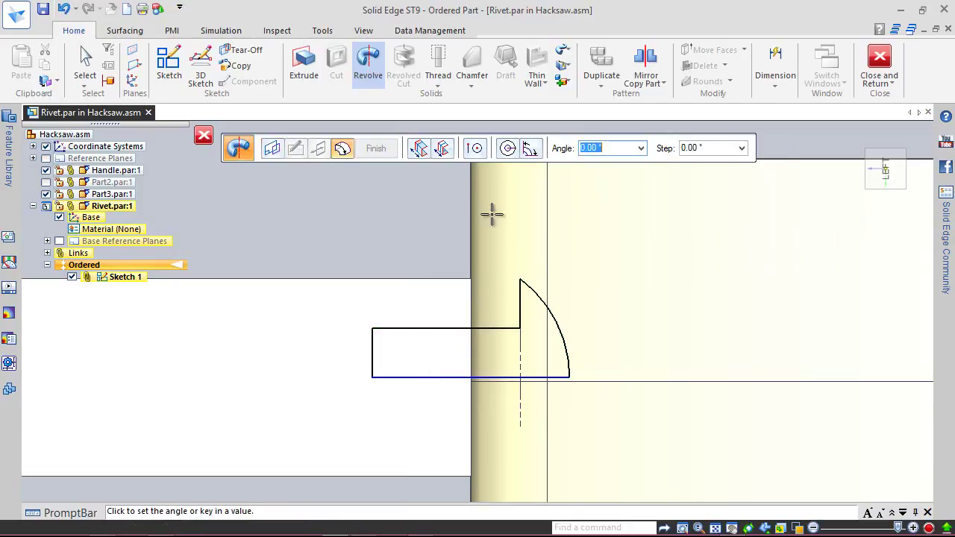
pyautogui.click(509, 149)
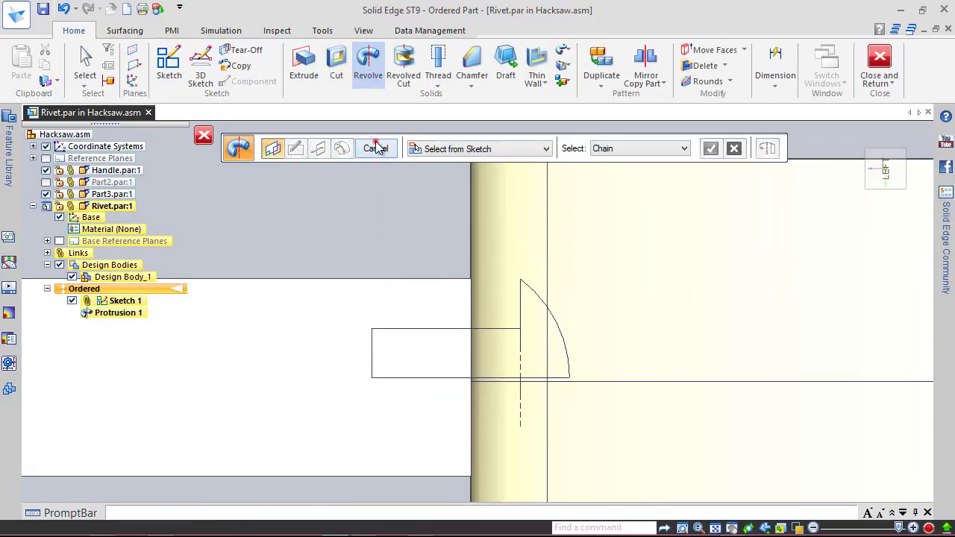
pyautogui.click(376, 142)
# Hide the rivet's Sketch 1 and return to the Hacksaw assembly in an isometric view zoomed in on the rivet
pyautogui.click(71, 301)
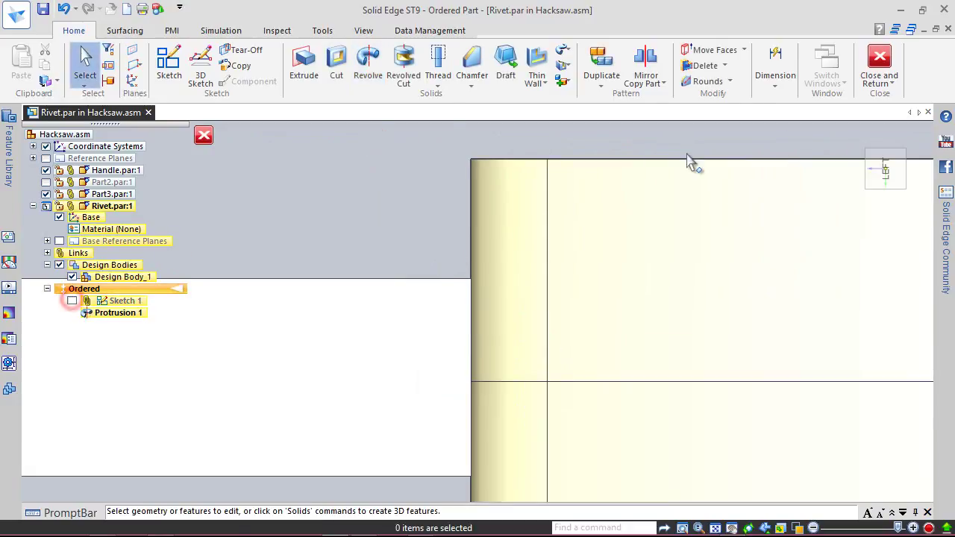
pyautogui.click(903, 153)
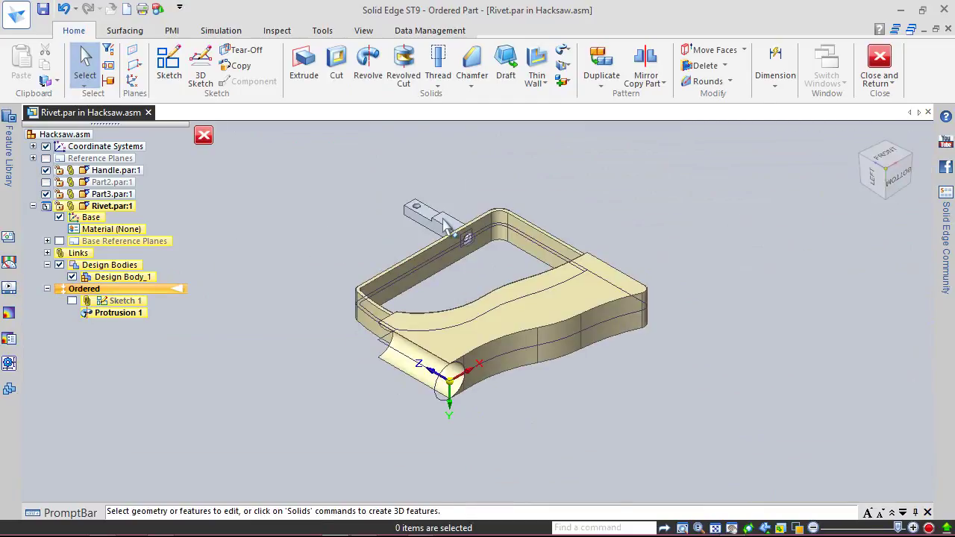
pyautogui.scroll(4, 440, 239)
pyautogui.click(879, 64)
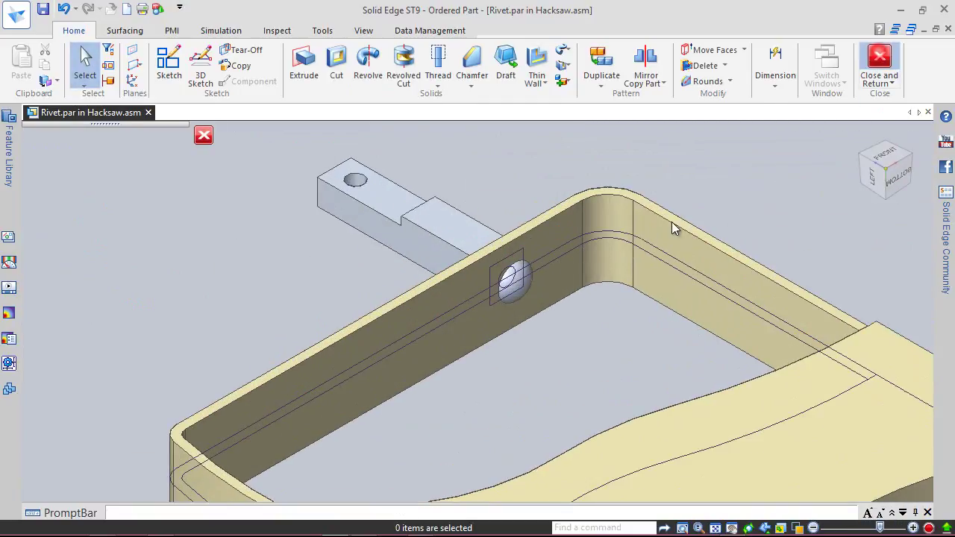
# Turn off the display of sketches for the Handle.par:1 component
pyautogui.click(572, 237)
pyautogui.rightClick(572, 237)
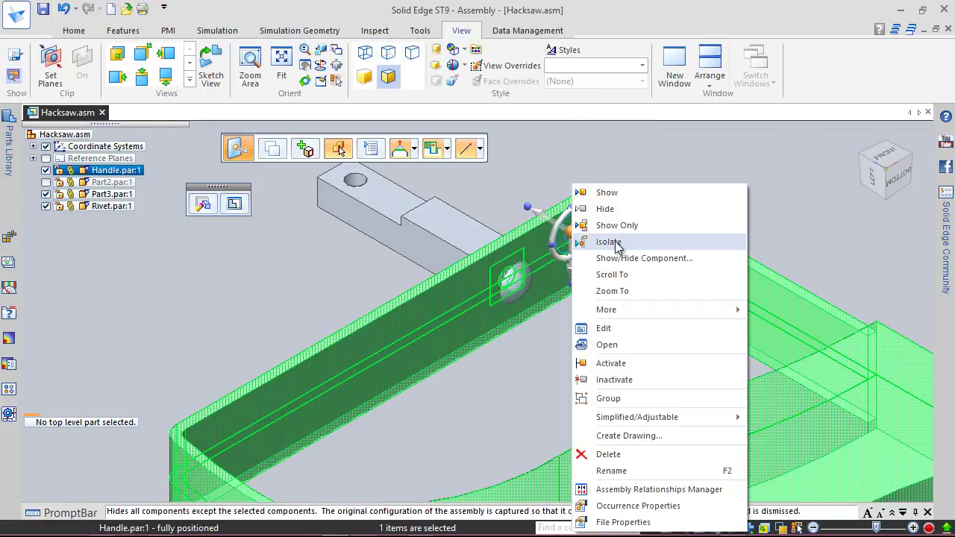
pyautogui.click(621, 259)
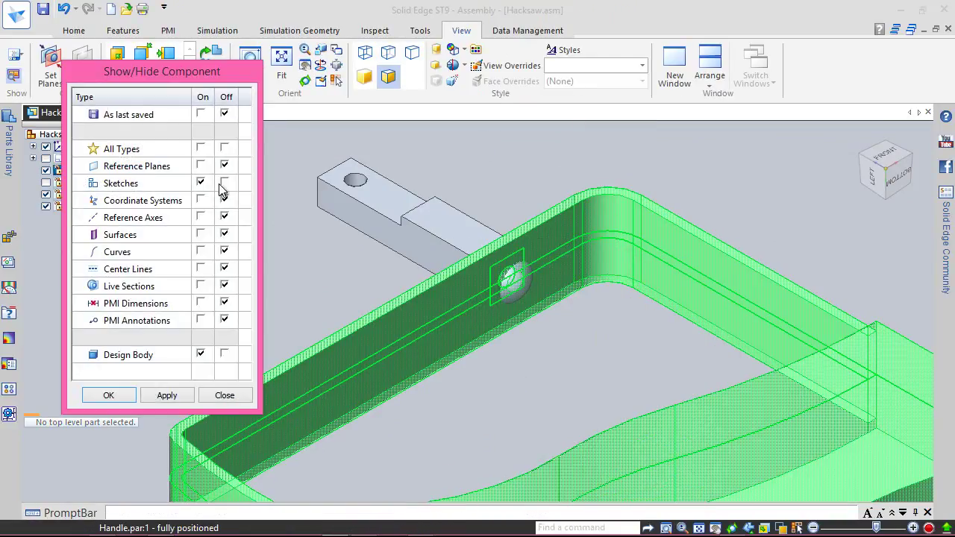
pyautogui.click(106, 396)
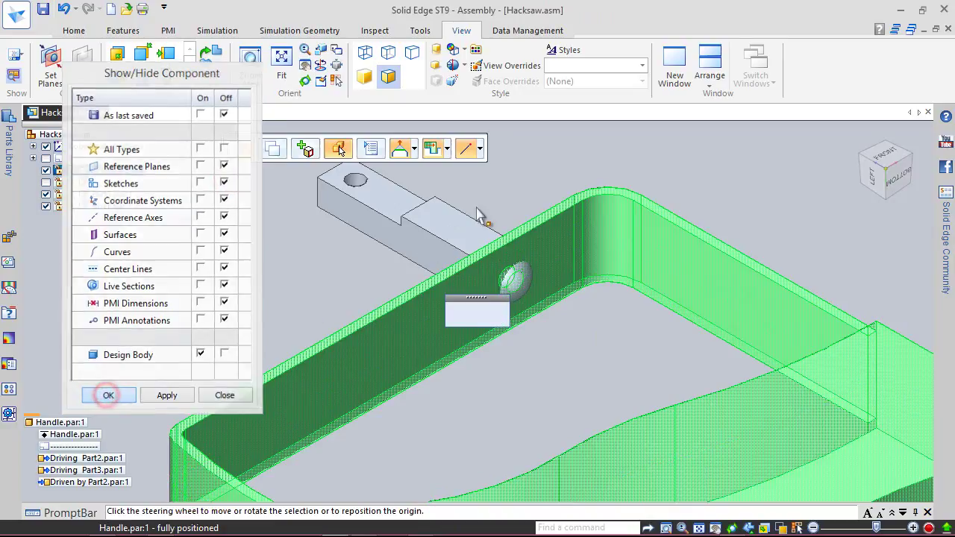
# Edit Rivet.par in place, paint the rivet with a shiny gold-coloured style and return to the Hacksaw assembly
pyautogui.click(509, 278)
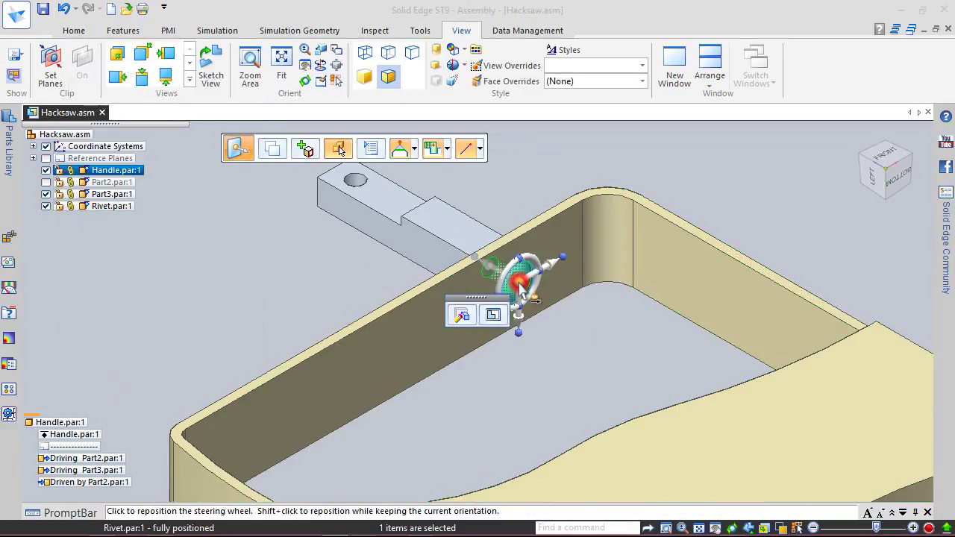
pyautogui.rightClick(515, 282)
pyautogui.doubleClick(598, 297)
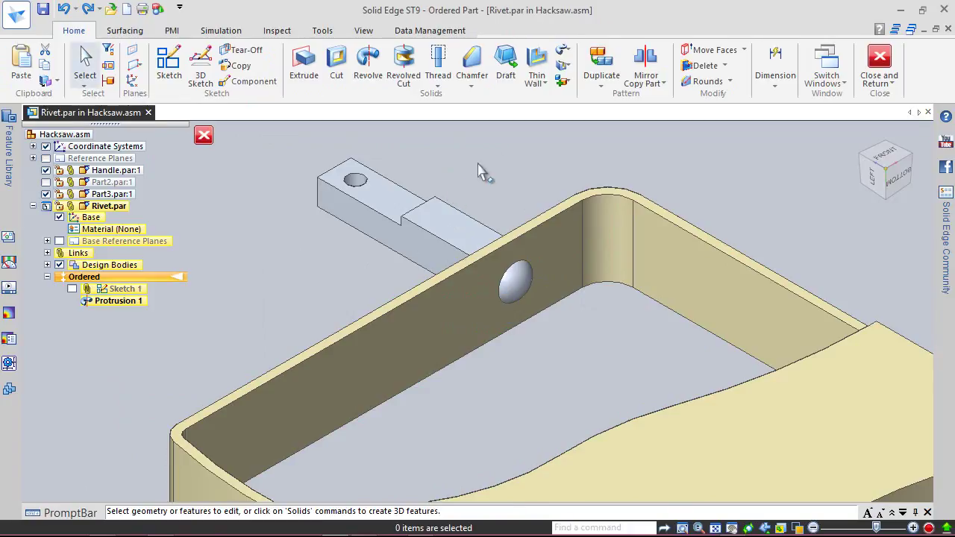
pyautogui.click(361, 31)
pyautogui.click(465, 81)
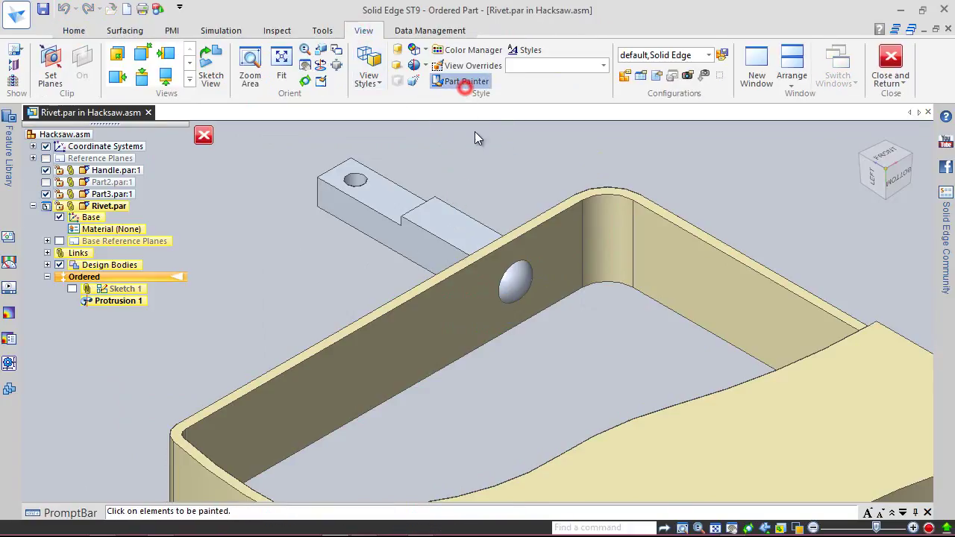
pyautogui.click(515, 288)
pyautogui.click(634, 148)
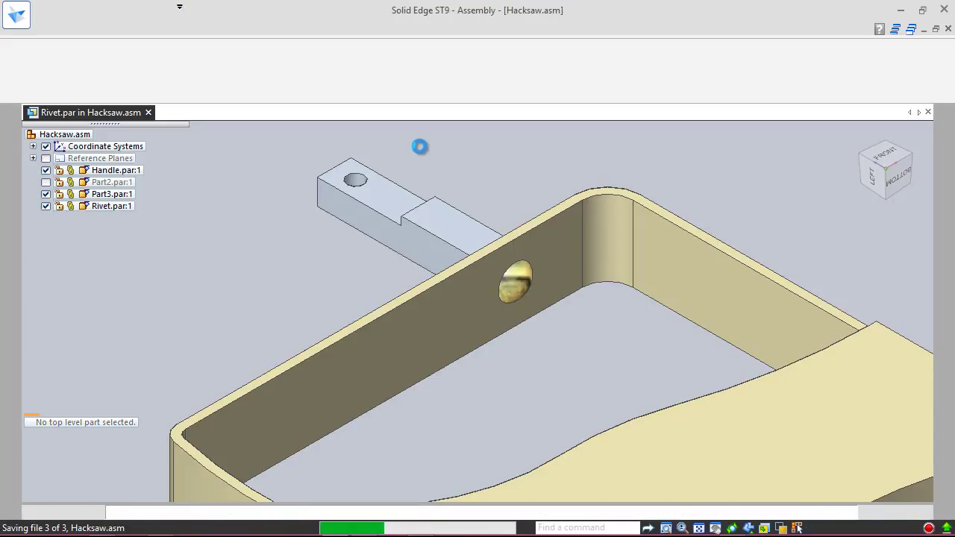
# Check for interference between the rivet and the handle
pyautogui.click(375, 31)
pyautogui.click(251, 66)
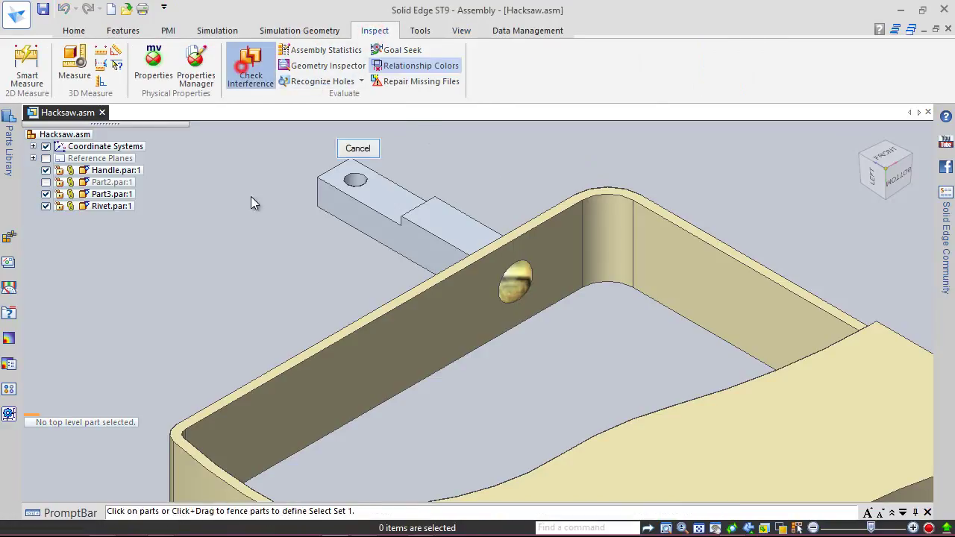
pyautogui.click(522, 279)
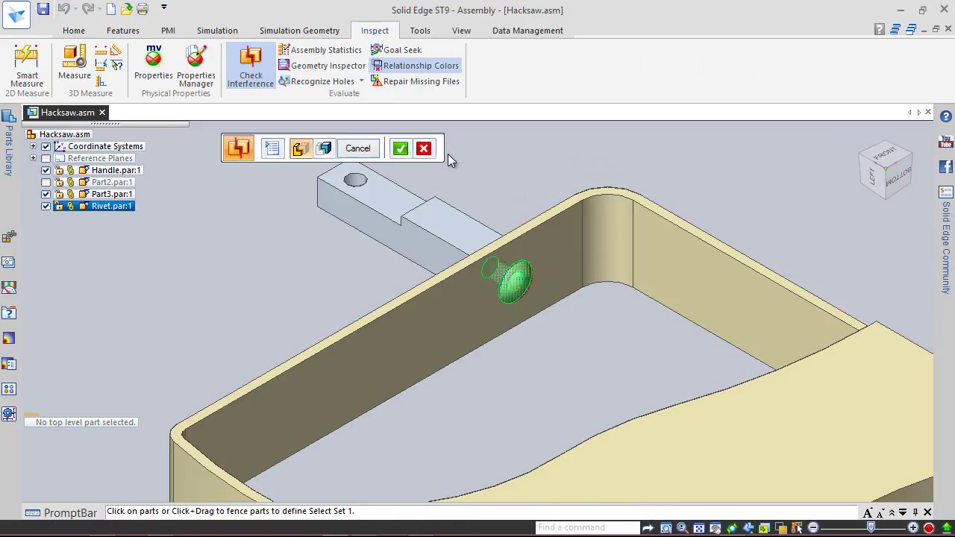
pyautogui.click(400, 149)
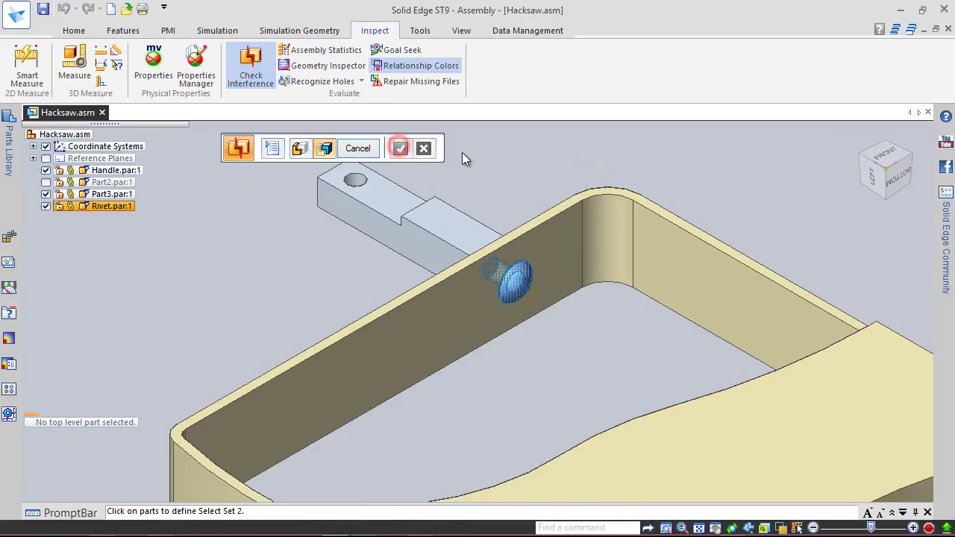
pyautogui.click(450, 285)
pyautogui.click(357, 149)
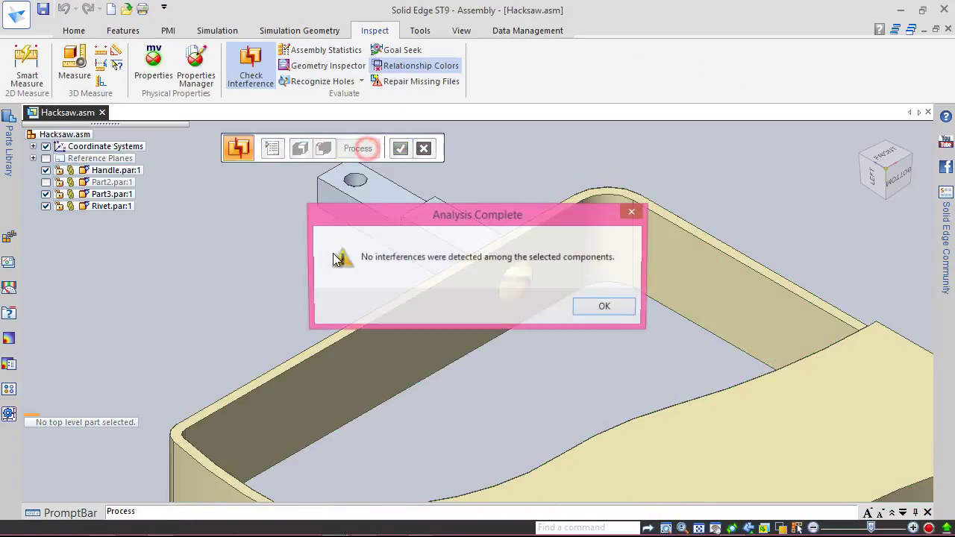
pyautogui.click(610, 313)
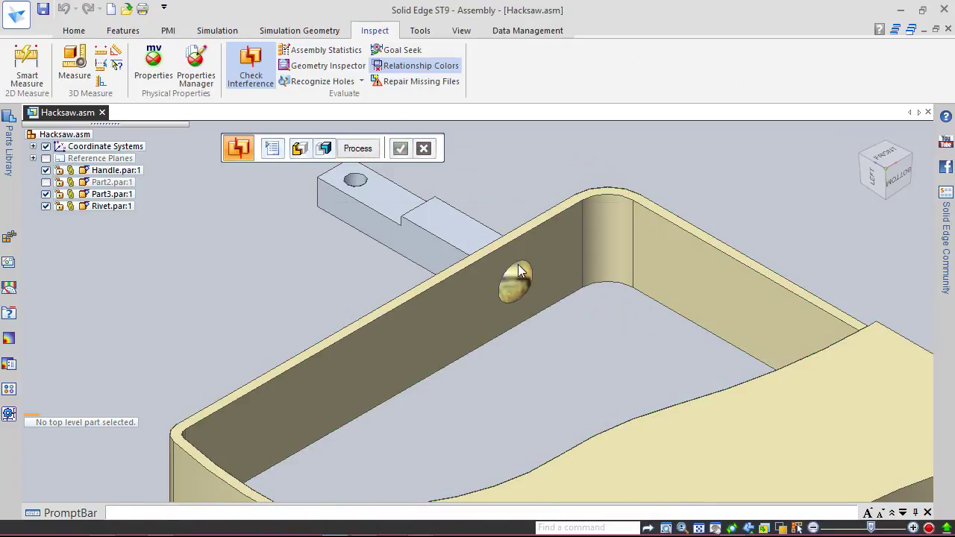
# Check for interference between the rivet and Part3
pyautogui.click(251, 82)
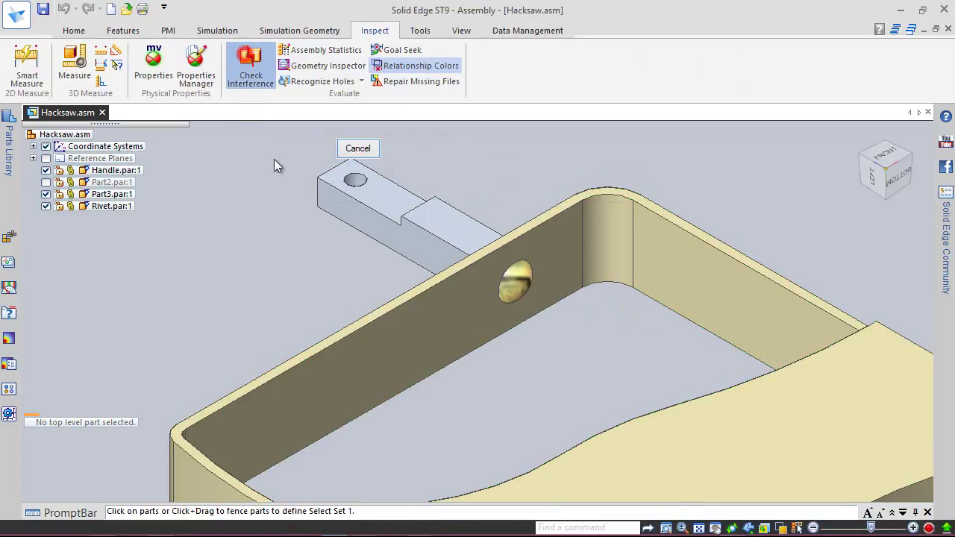
pyautogui.click(506, 277)
pyautogui.rightClick(426, 220)
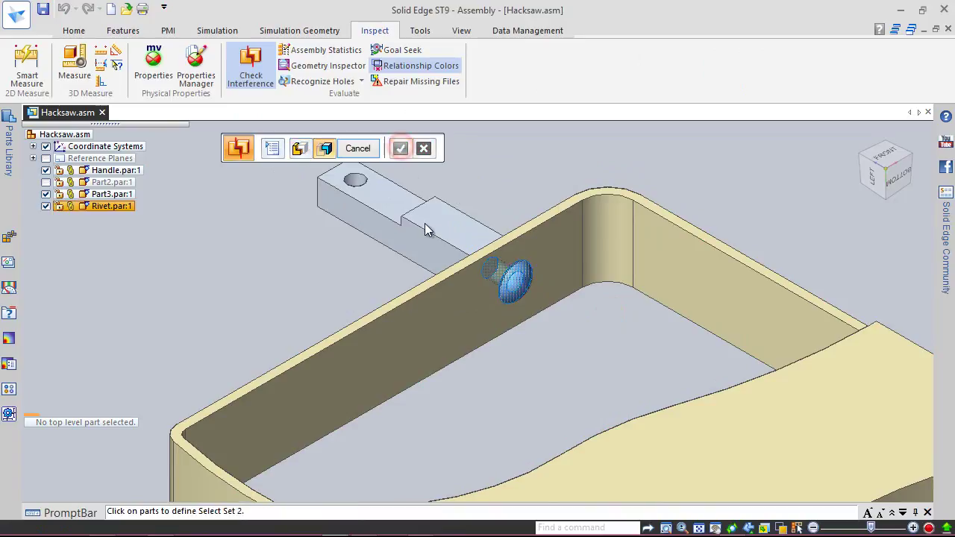
pyautogui.click(423, 223)
pyautogui.click(400, 150)
pyautogui.click(358, 149)
pyautogui.click(597, 309)
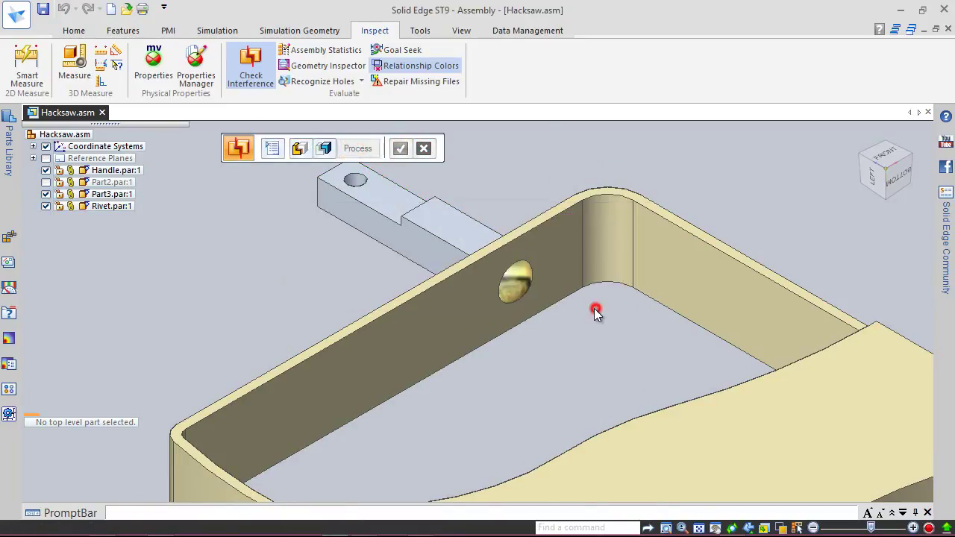
# Save the assembly and create a reference plane parallel to Part3's long side face, offset 0.125 in into the part
pyautogui.click(73, 30)
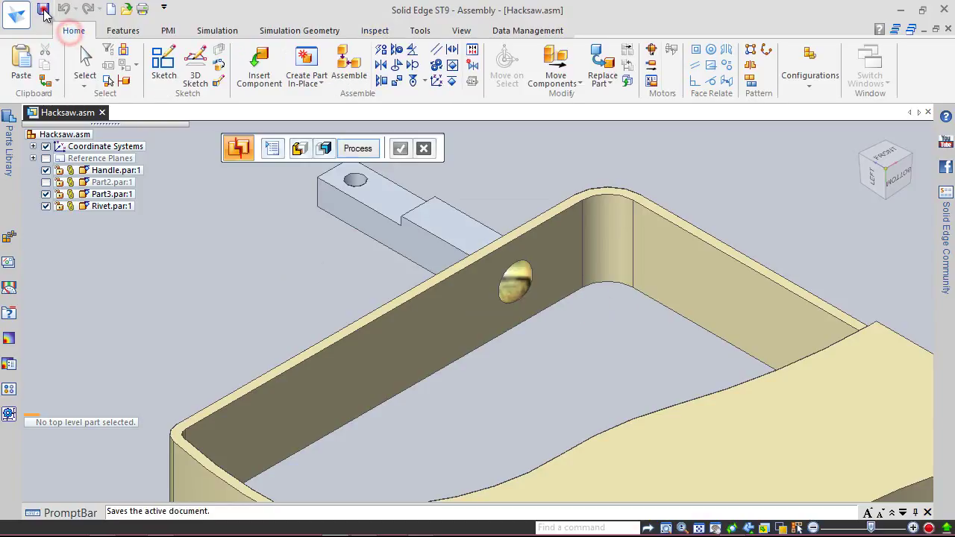
pyautogui.click(43, 9)
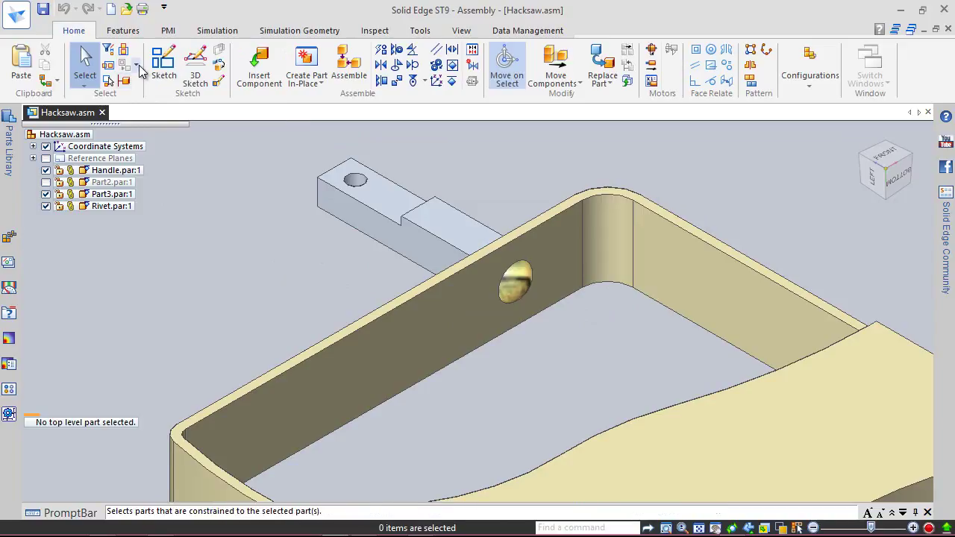
pyautogui.click(122, 30)
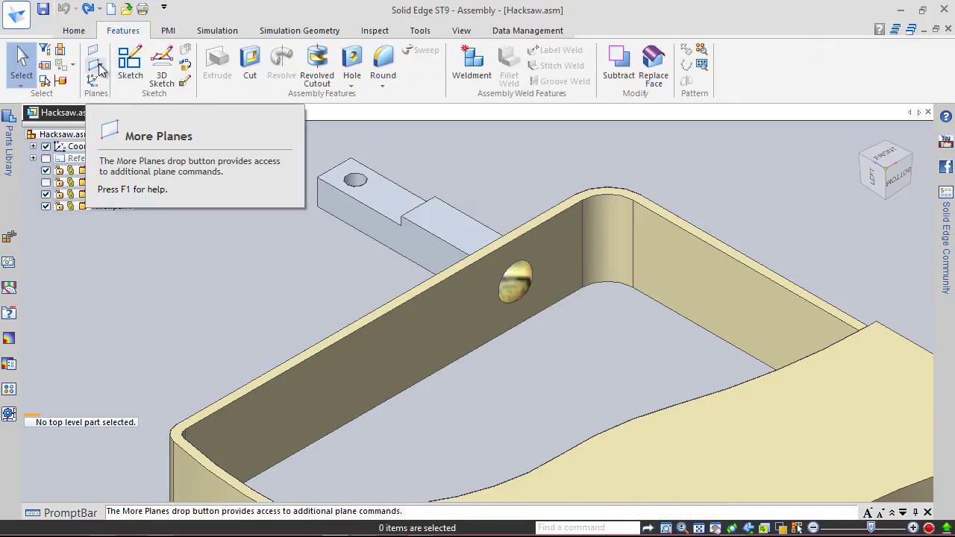
pyautogui.click(99, 68)
pyautogui.click(112, 76)
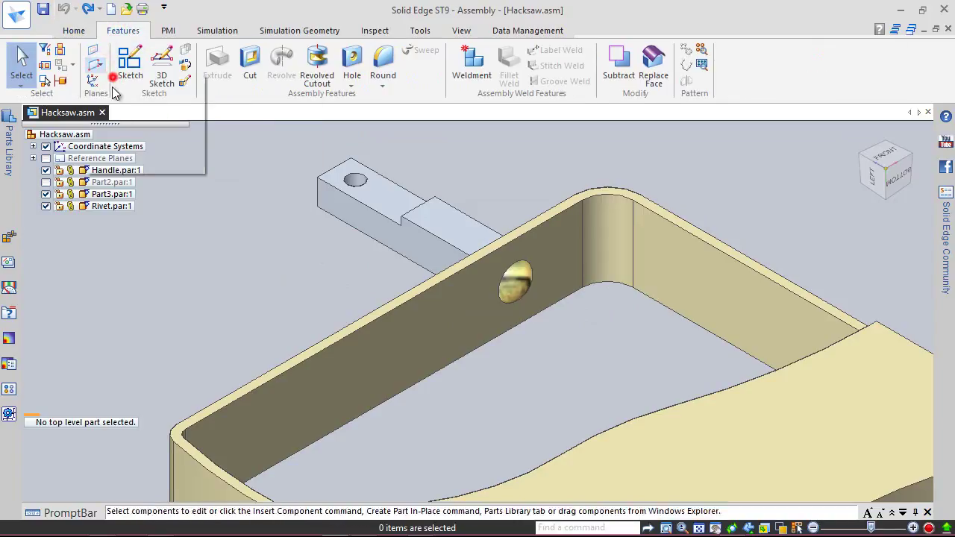
pyautogui.click(388, 235)
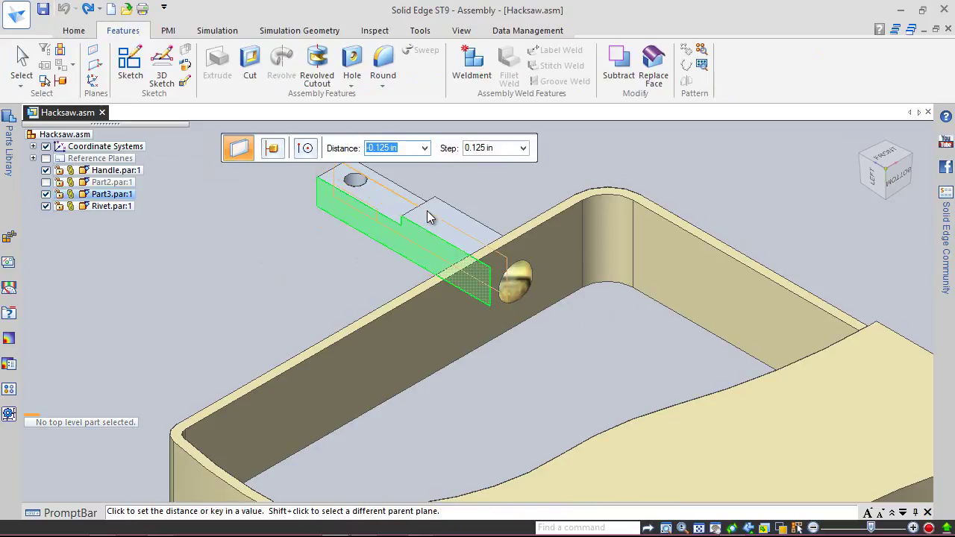
pyautogui.click(427, 216)
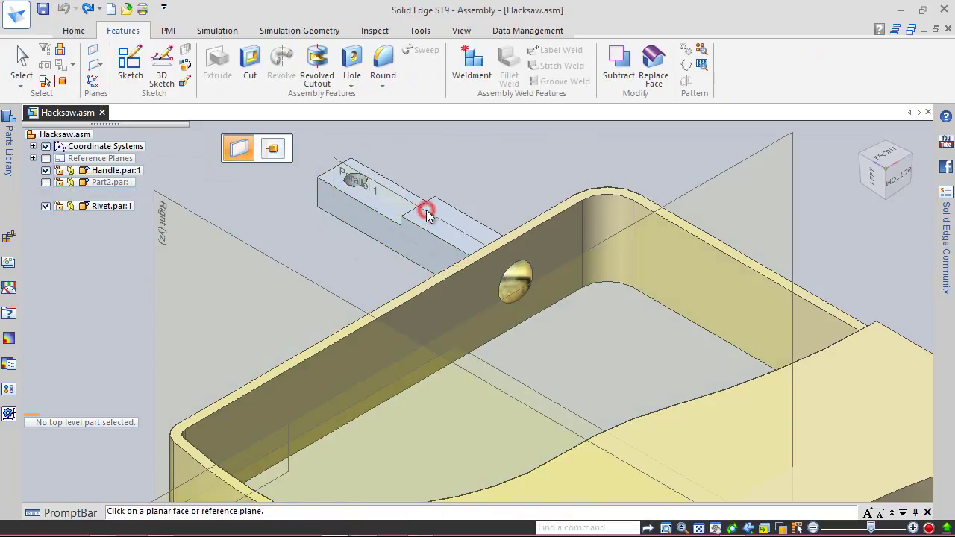
# Start a section view on the plane running through Part3 and sketch a two-point rectangle across Part3, the rivet and the handle's wall
pyautogui.click(168, 31)
pyautogui.click(524, 73)
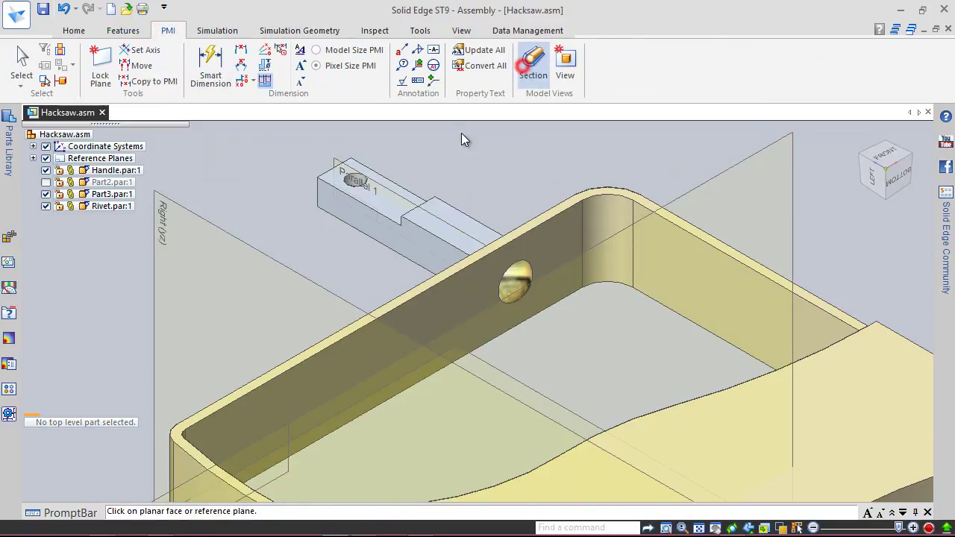
pyautogui.click(370, 181)
pyautogui.rightClick(444, 179)
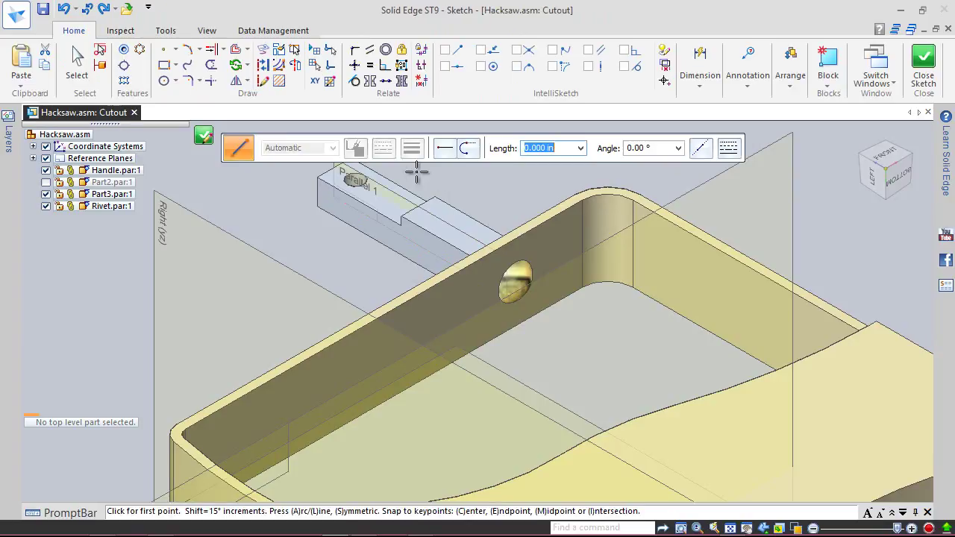
pyautogui.click(175, 66)
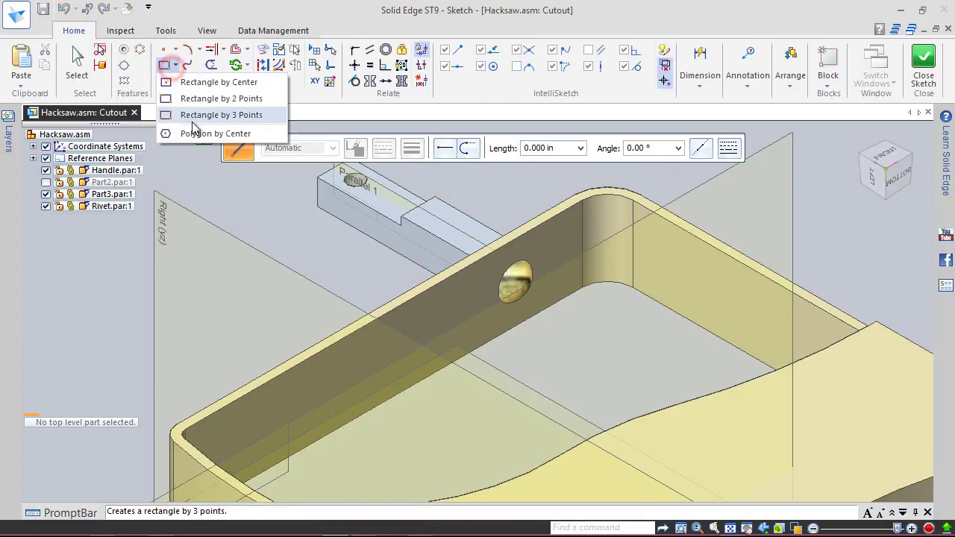
pyautogui.click(195, 99)
pyautogui.scroll(-2, 383, 224)
pyautogui.scroll(-1, 384, 284)
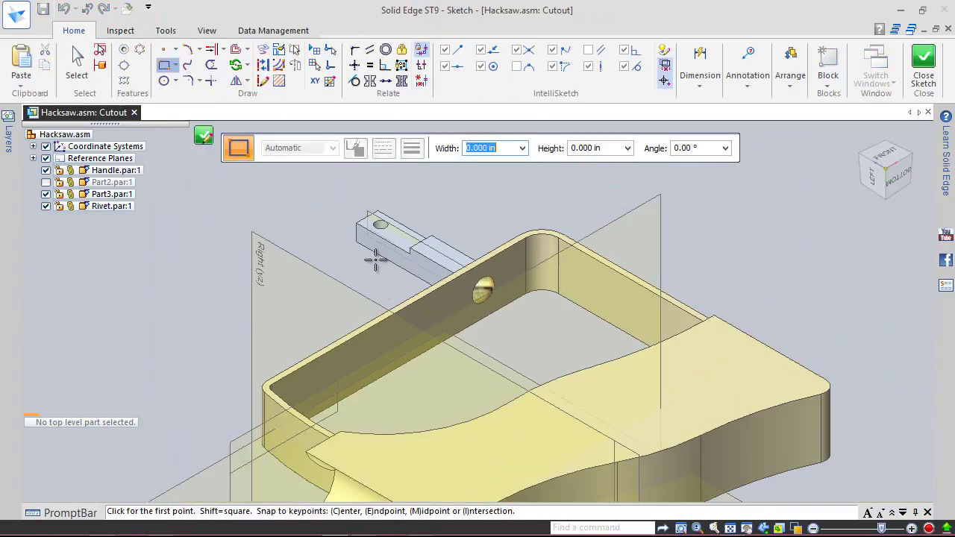
pyautogui.moveTo(349, 189); pyautogui.dragTo(345, 183)
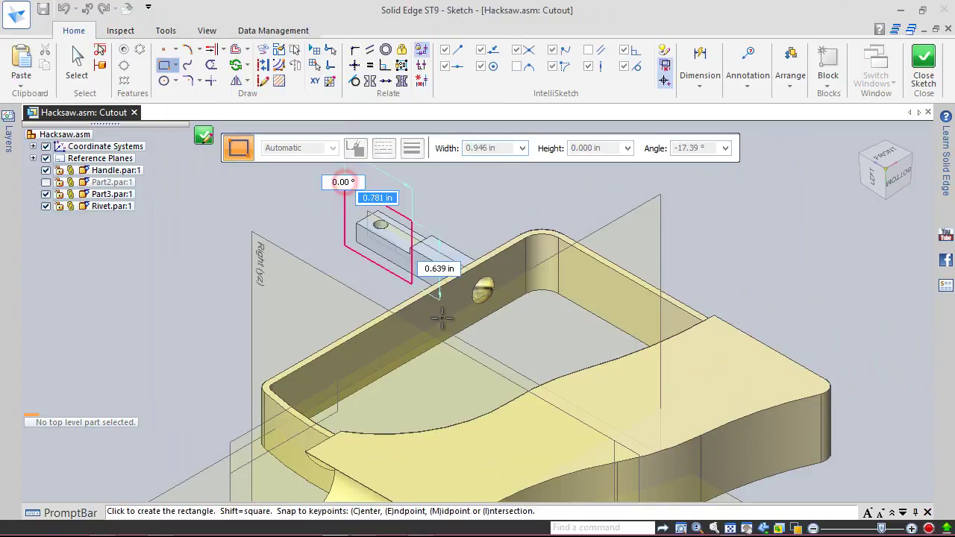
pyautogui.click(521, 361)
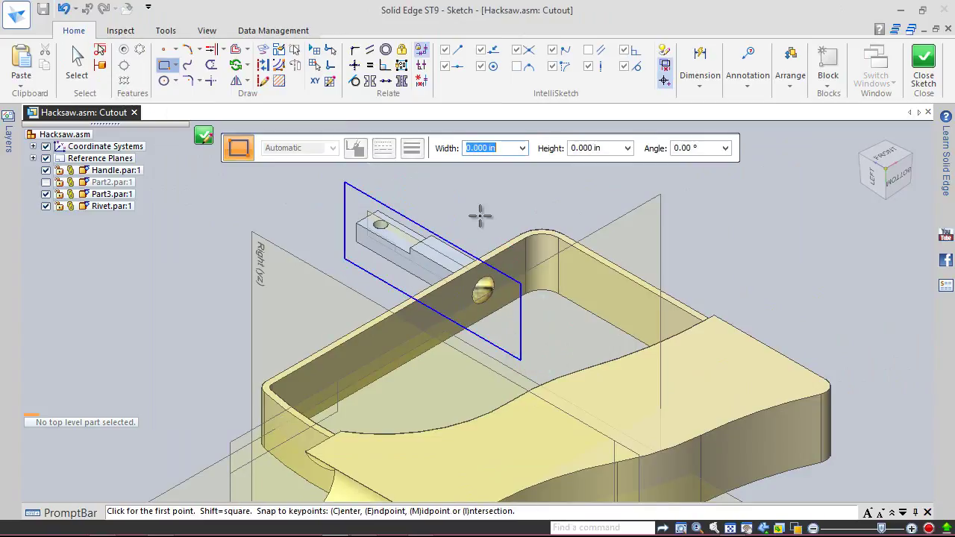
# Stretch the section rectangle's upper edge upward to clear the parts and close the sketch
pyautogui.click(77, 61)
pyautogui.click(362, 196)
pyautogui.moveTo(521, 284); pyautogui.dragTo(521, 238)
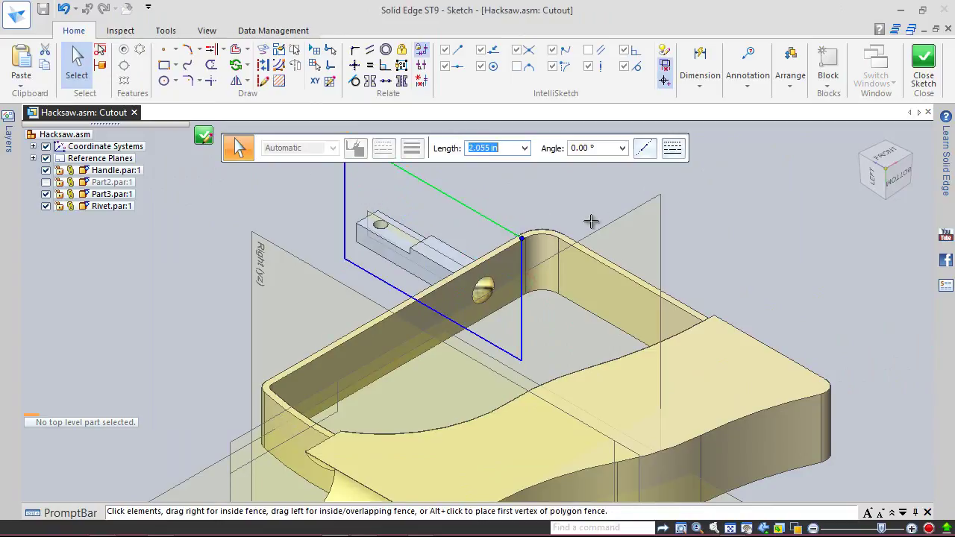
pyautogui.click(926, 63)
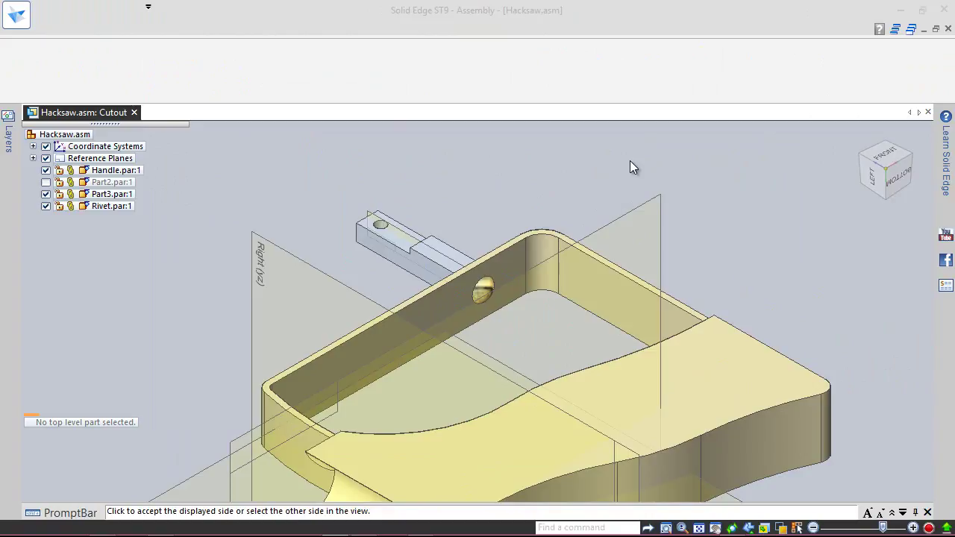
# Set the section's cut side and depth, finish the section view, and examine the cut through the rivet joint
pyautogui.click(461, 246)
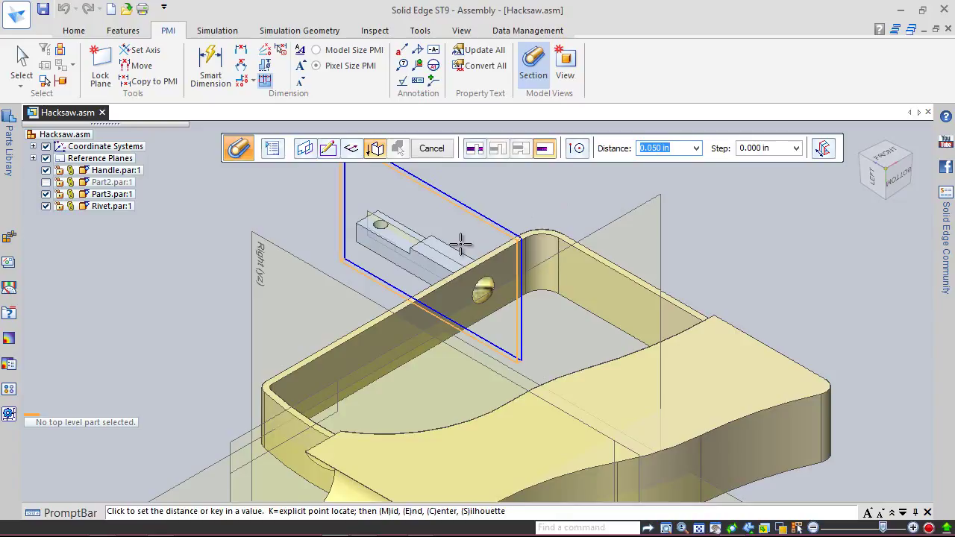
pyautogui.click(396, 276)
pyautogui.click(606, 147)
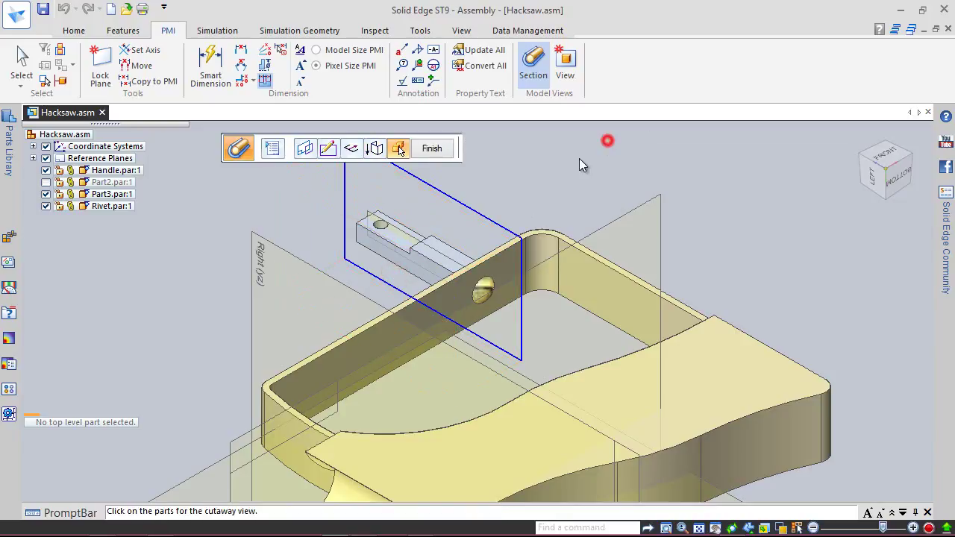
pyautogui.click(428, 149)
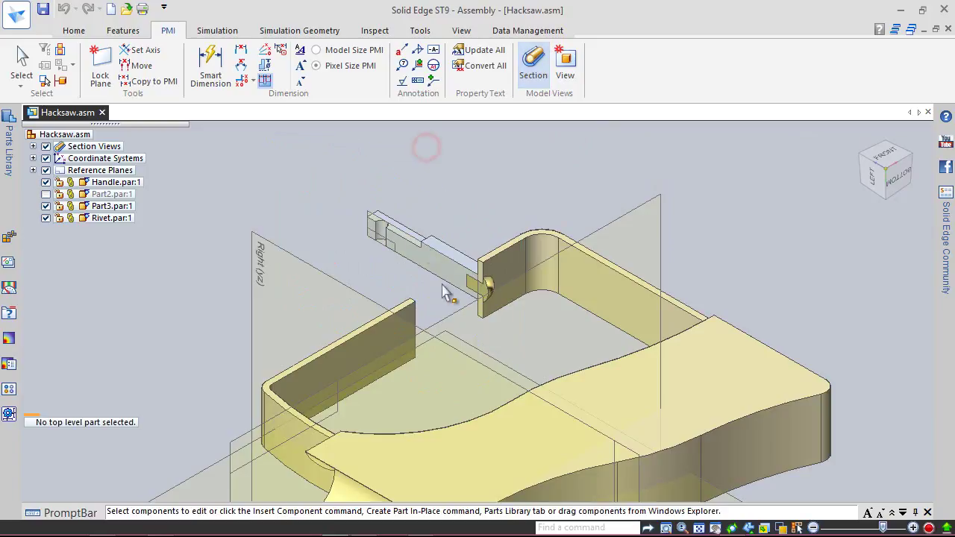
pyautogui.scroll(5, 474, 293)
pyautogui.scroll(-5, 474, 293)
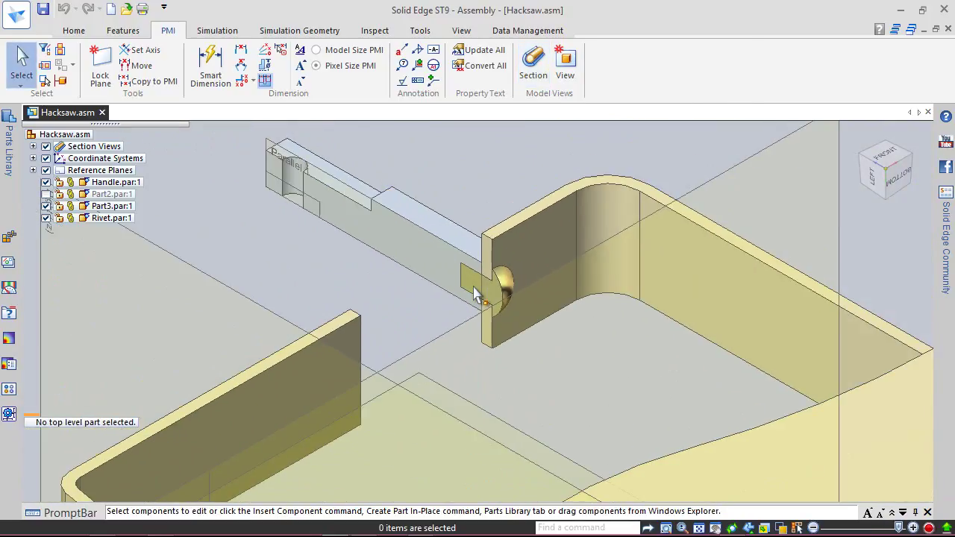
# Hide the section views and reference planes, show Part2 again and save the assembly
pyautogui.click(45, 146)
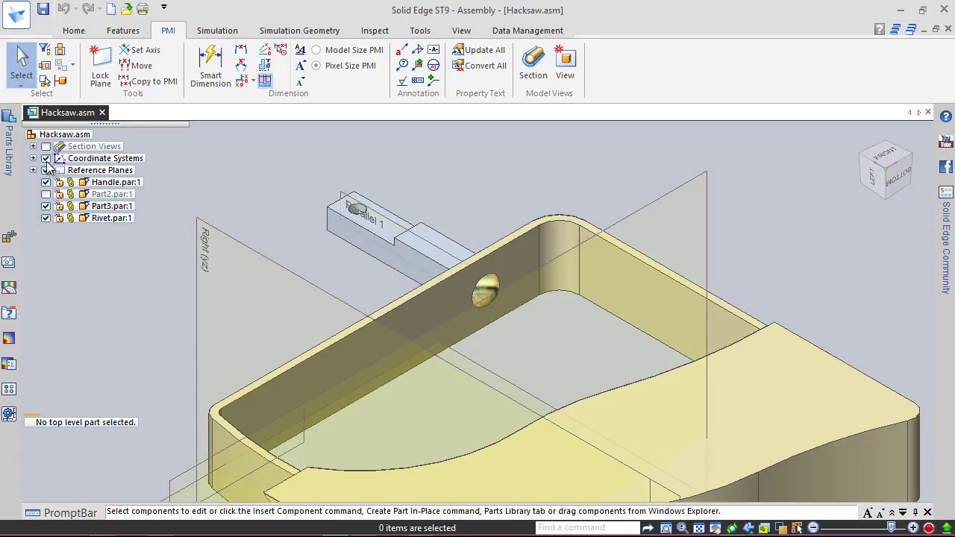
pyautogui.click(45, 171)
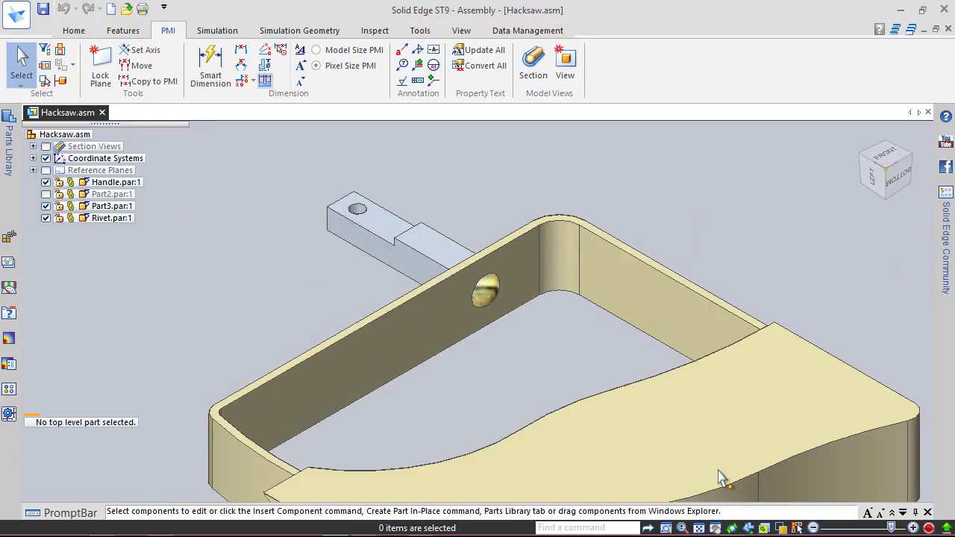
pyautogui.hotkey('ctrl', 'f')
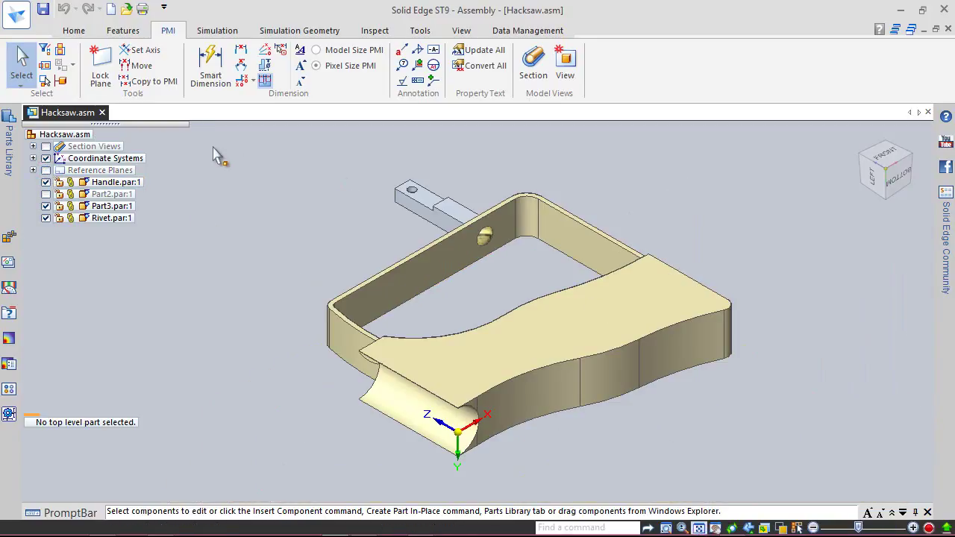
pyautogui.click(45, 194)
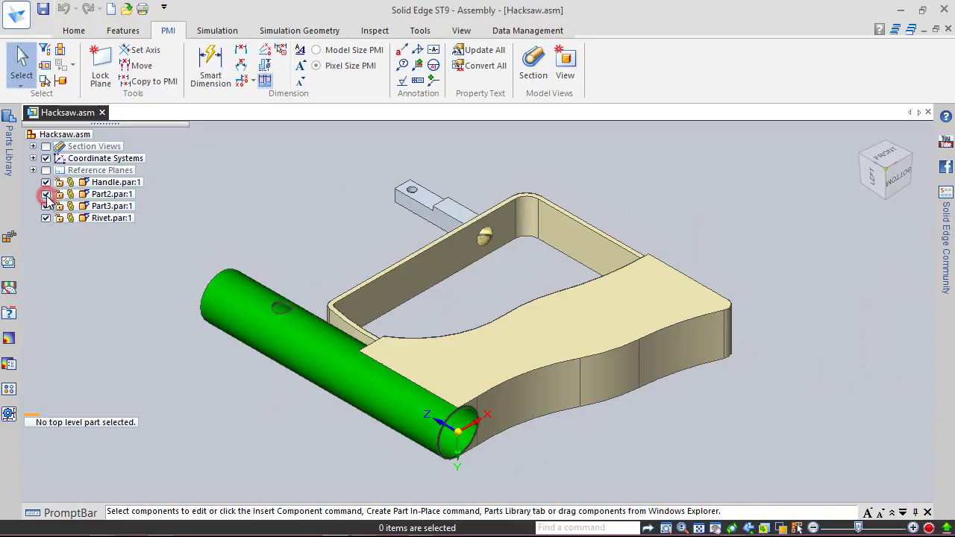
pyautogui.click(72, 32)
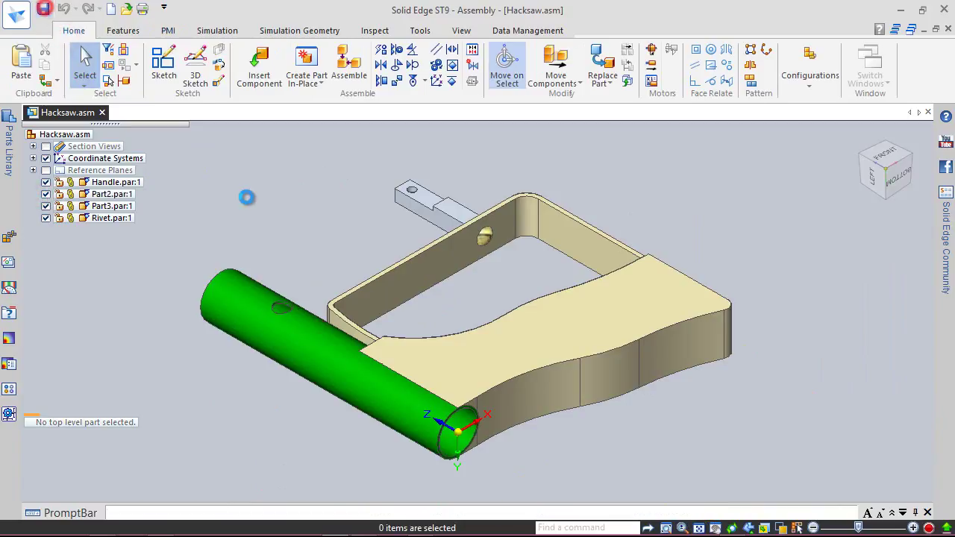
pyautogui.click(342, 214)
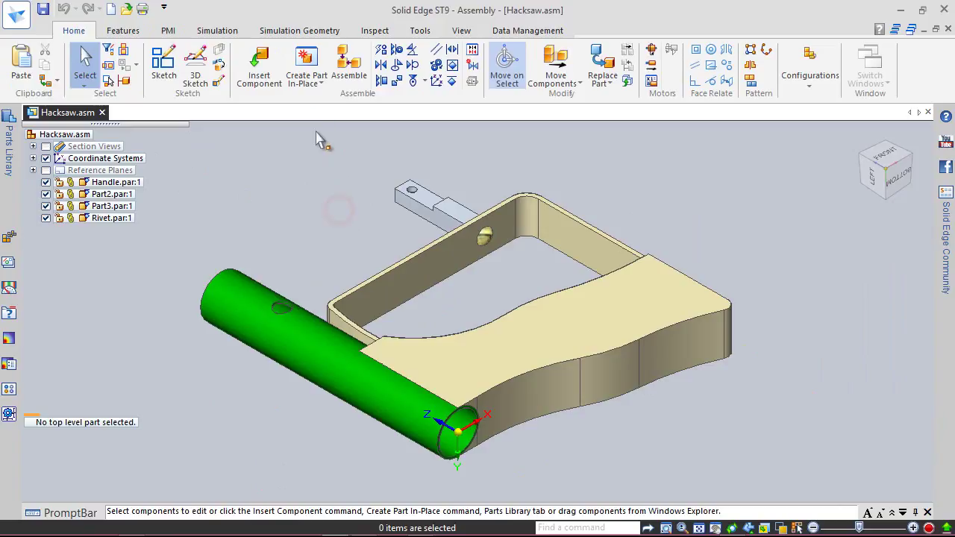
# Start creating a part in place with the default options, using the ansi inch part.par template
pyautogui.click(302, 60)
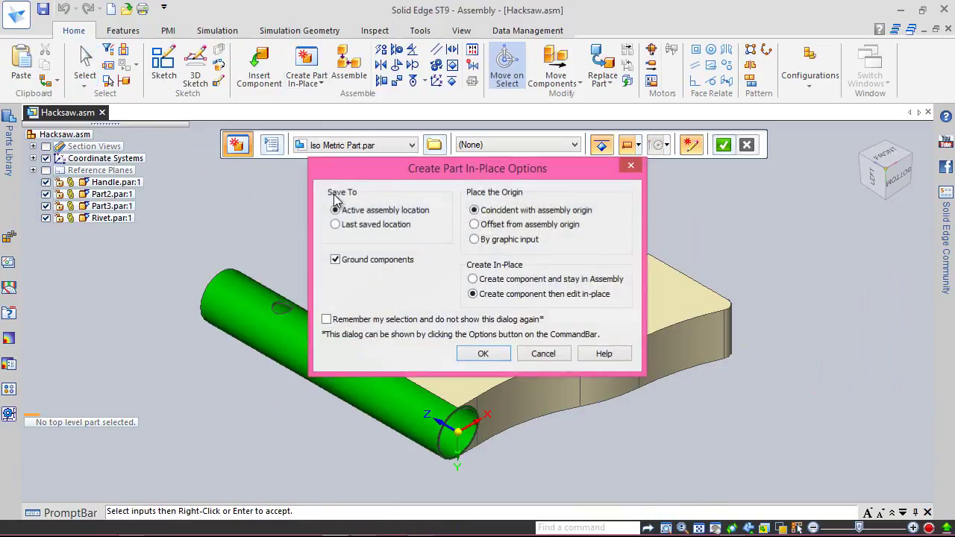
pyautogui.click(483, 355)
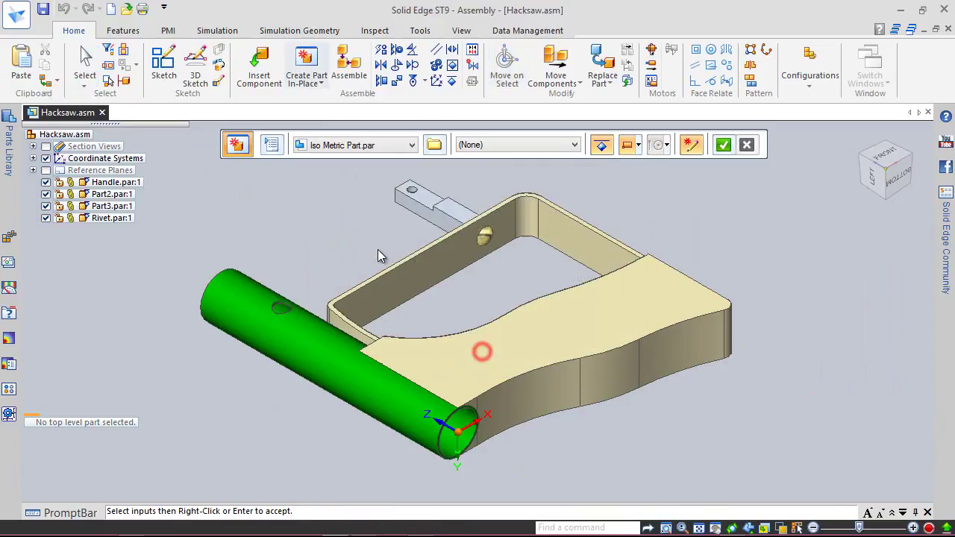
pyautogui.click(440, 144)
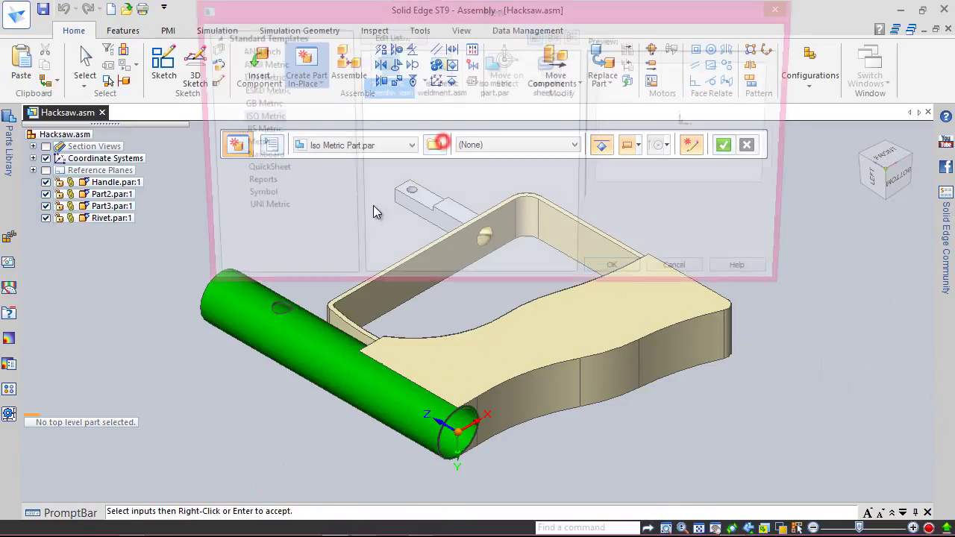
pyautogui.click(254, 50)
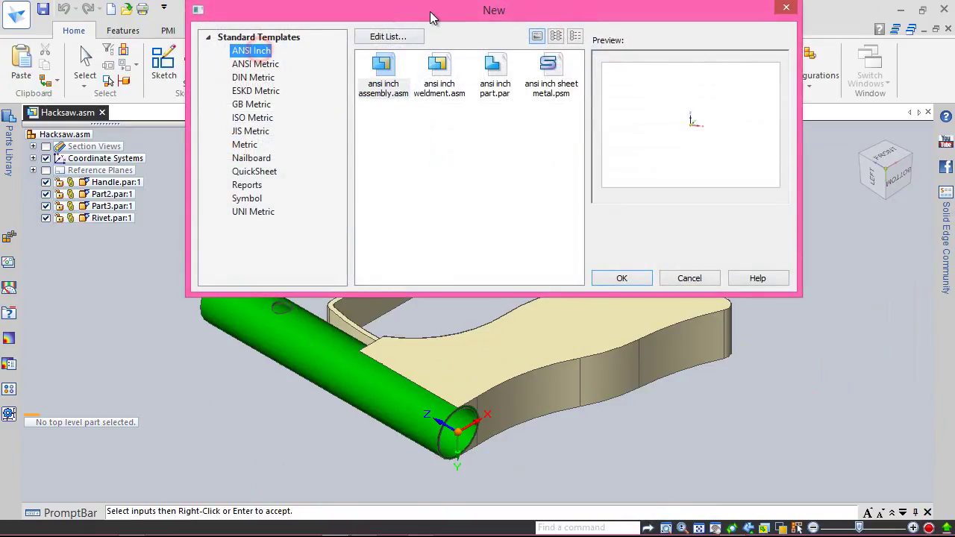
pyautogui.moveTo(432, 9); pyautogui.dragTo(448, 97)
pyautogui.click(507, 151)
pyautogui.click(637, 365)
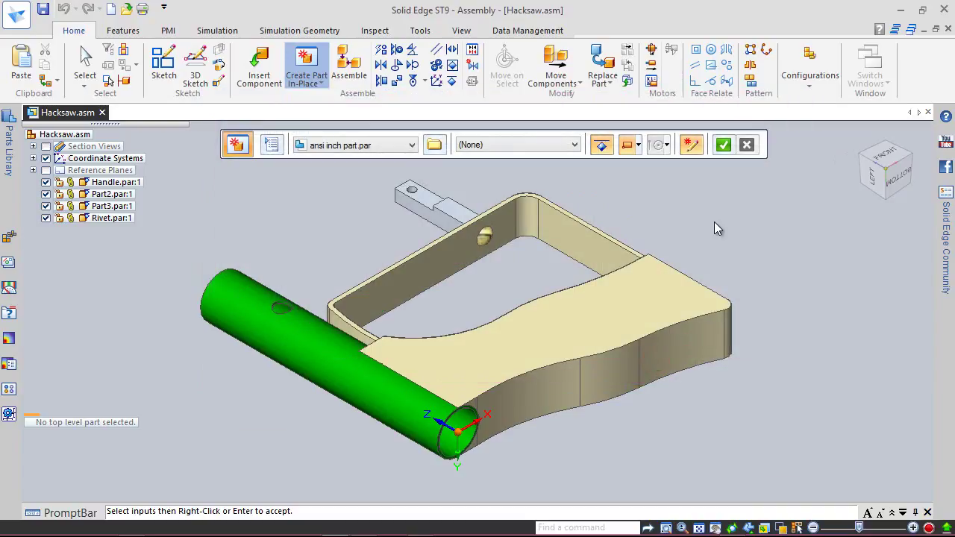
# Create the in-place part as Frame in the Hacksaw folder and return to the assembly
pyautogui.click(724, 145)
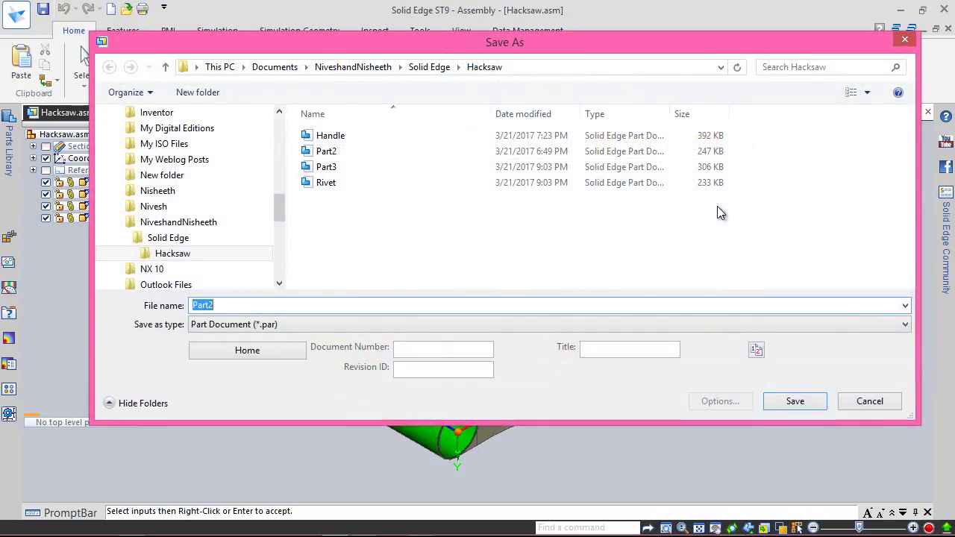
pyautogui.doubleClick(247, 306)
pyautogui.click(795, 402)
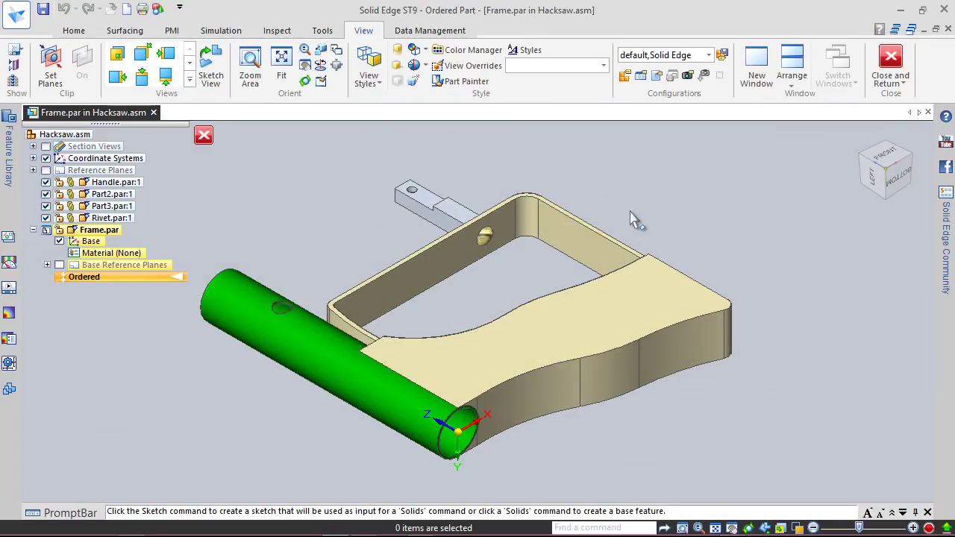
pyautogui.click(875, 74)
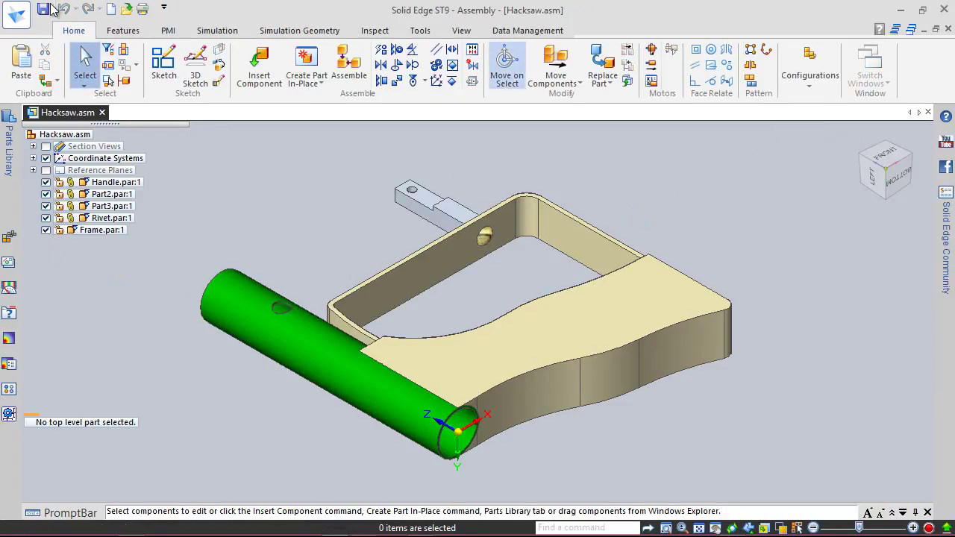
# Turn on the display of sketches for the green Part2 tube in the assembly
pyautogui.click(238, 290)
pyautogui.rightClick(237, 289)
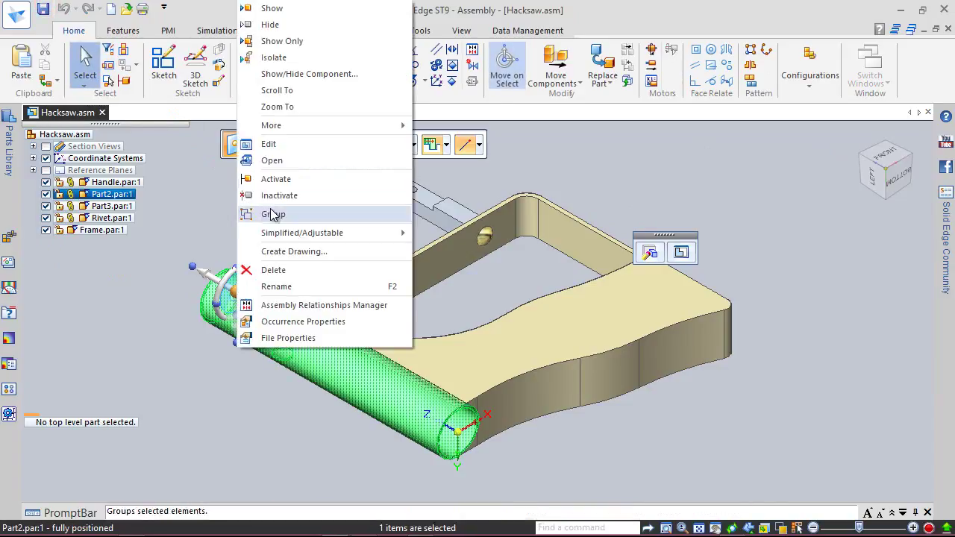
pyautogui.click(298, 71)
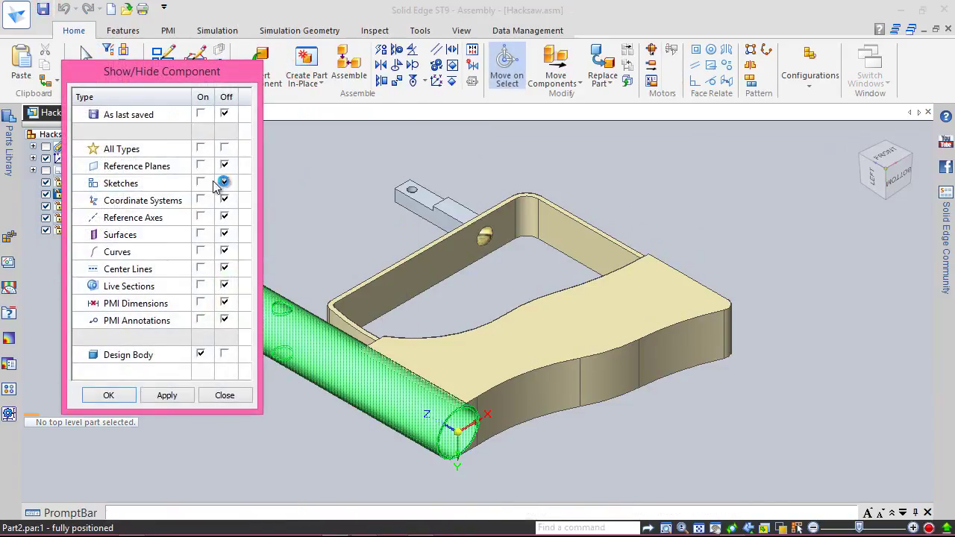
pyautogui.click(200, 183)
pyautogui.click(96, 400)
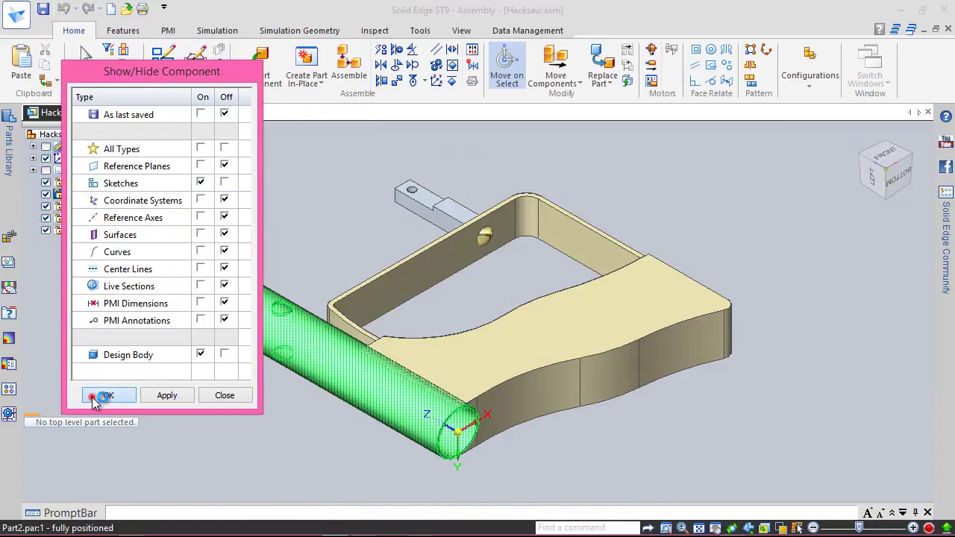
pyautogui.click(320, 212)
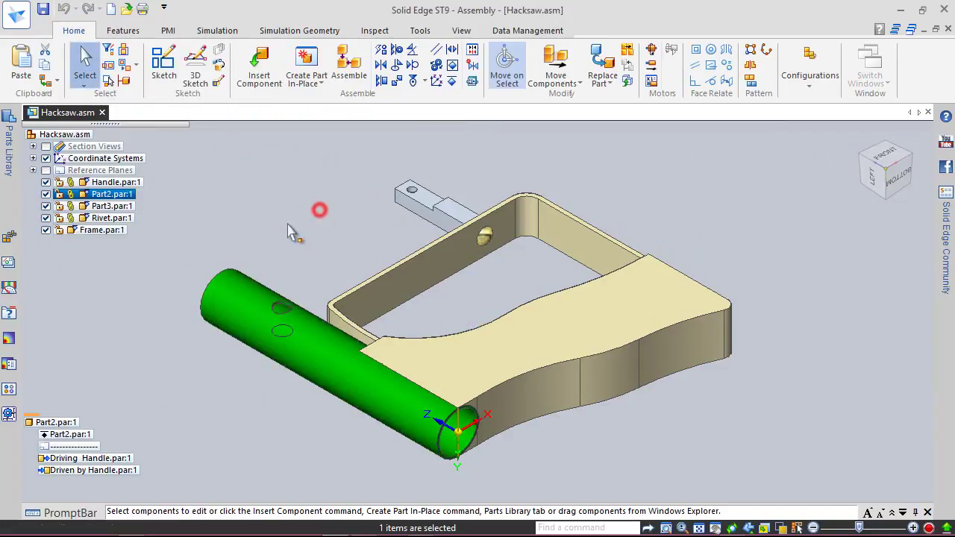
# Edit Frame.par in place and show its Front (xz) base reference plane
pyautogui.doubleClick(96, 231)
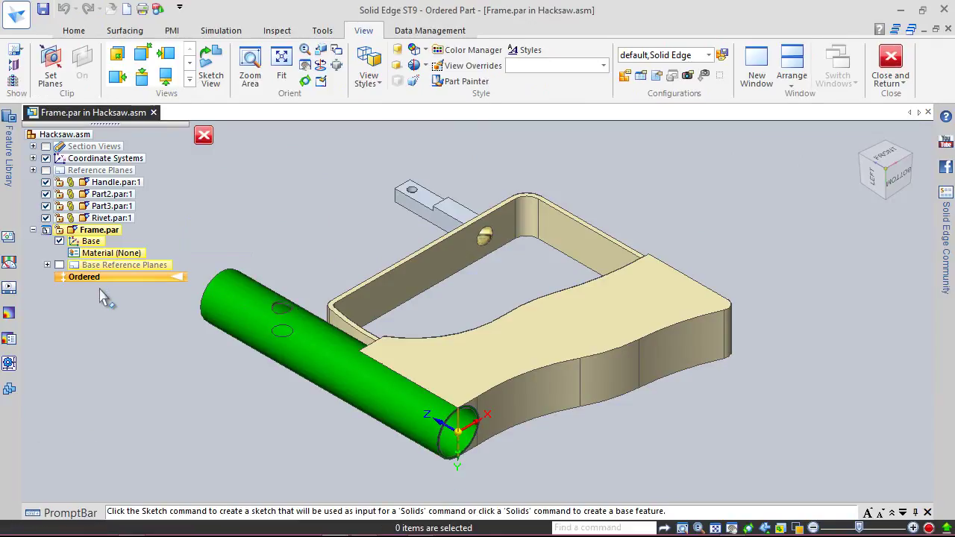
pyautogui.scroll(-1, 639, 369)
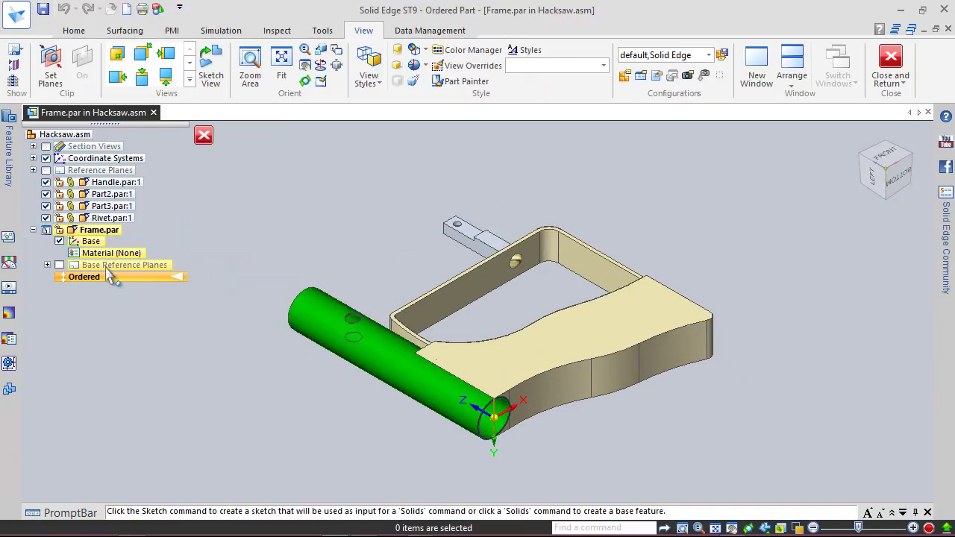
pyautogui.click(47, 265)
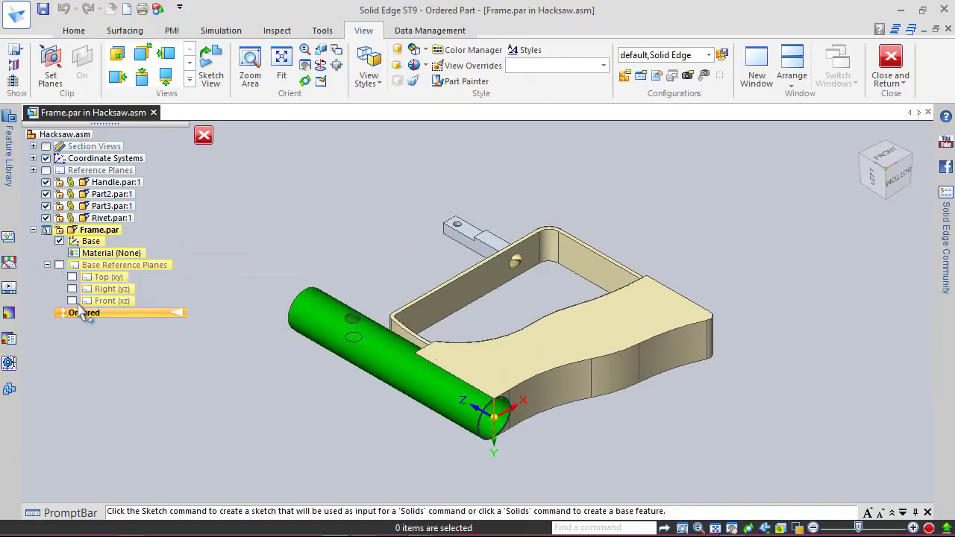
pyautogui.click(72, 301)
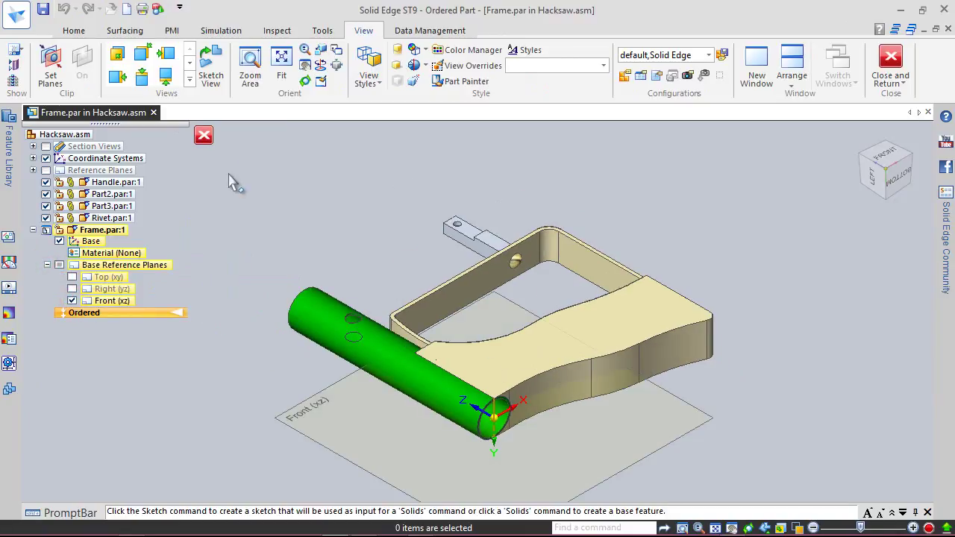
pyautogui.click(70, 31)
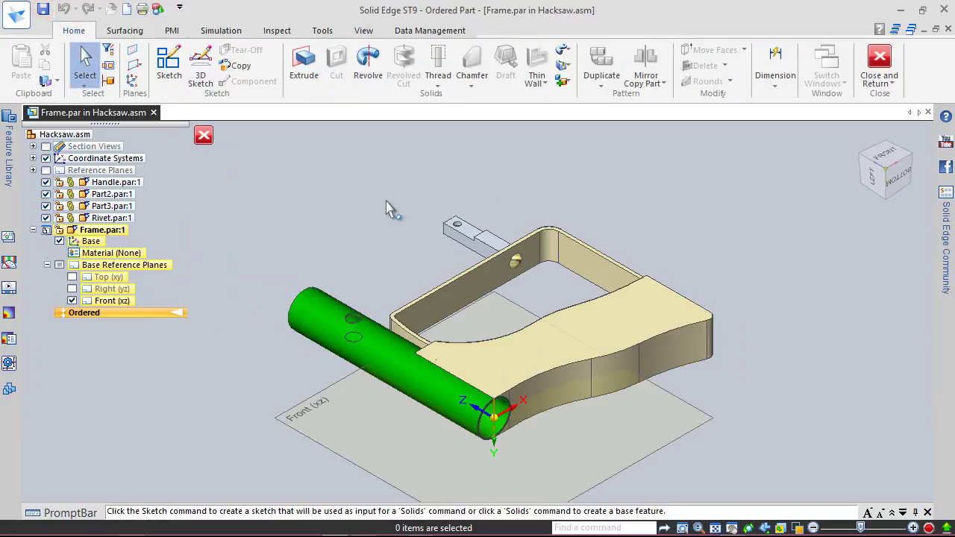
# Start a sketch on the Front (xz) plane of Frame.par and orient the view with the tube upright
pyautogui.click(170, 84)
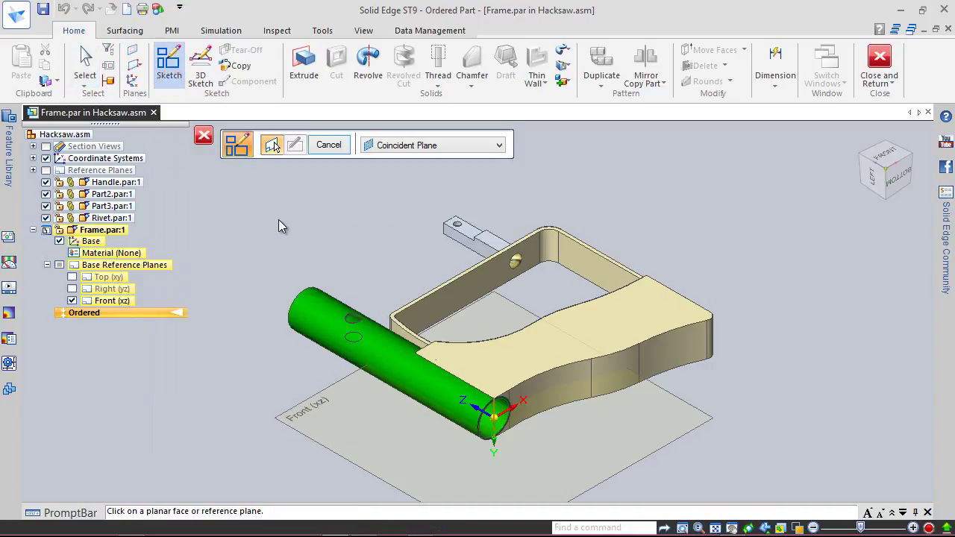
pyautogui.click(300, 402)
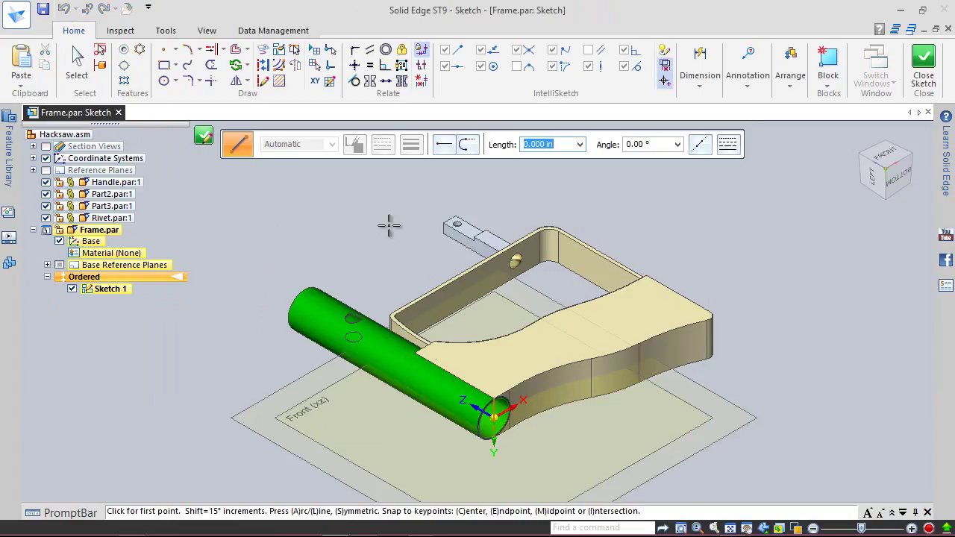
pyautogui.click(886, 152)
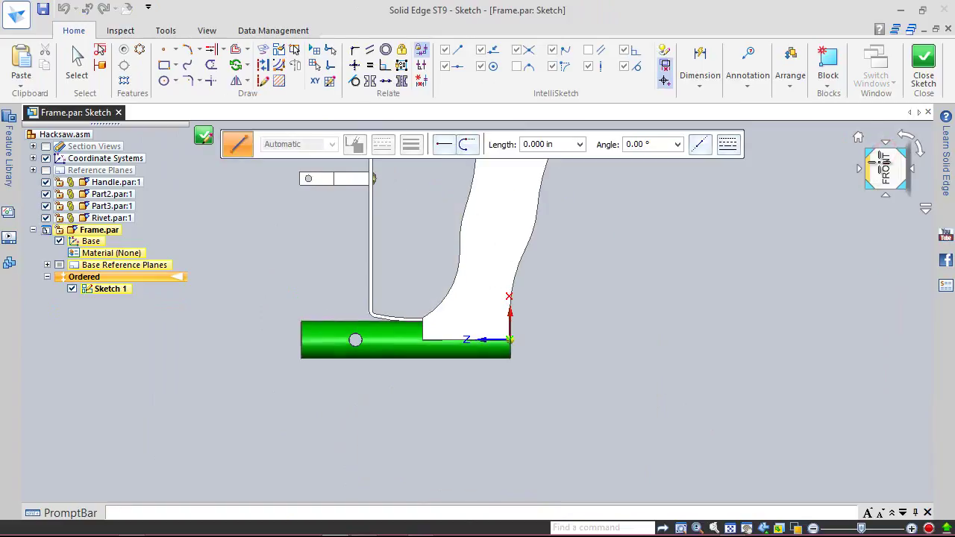
pyautogui.click(920, 152)
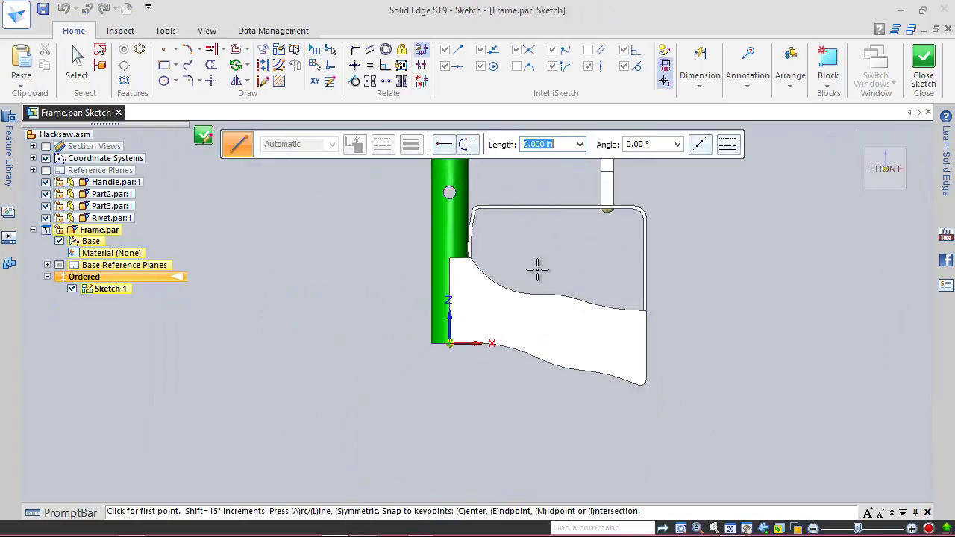
pyautogui.scroll(3, 418, 330)
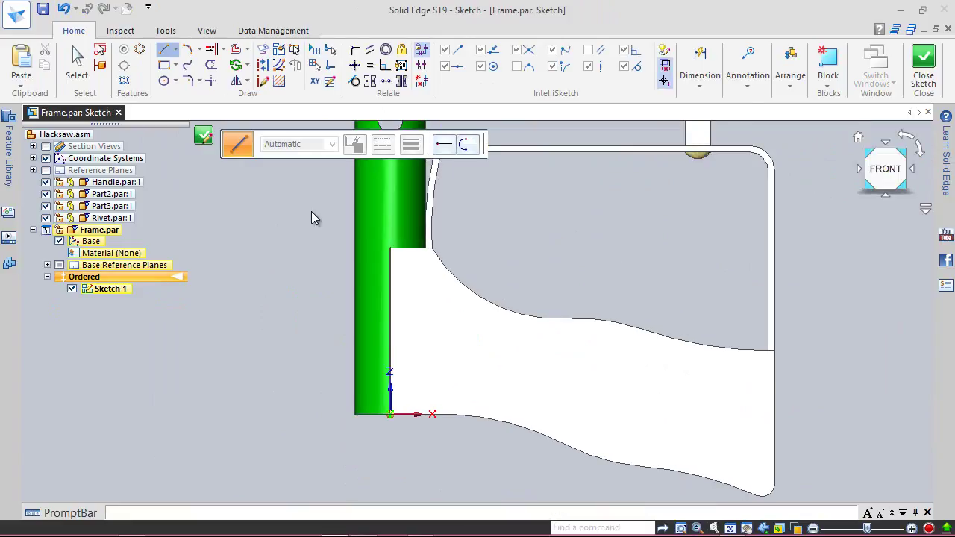
# Include the edges of the green Part2 tube's outer face in the sketch, using the Single Face selection
pyautogui.click(267, 52)
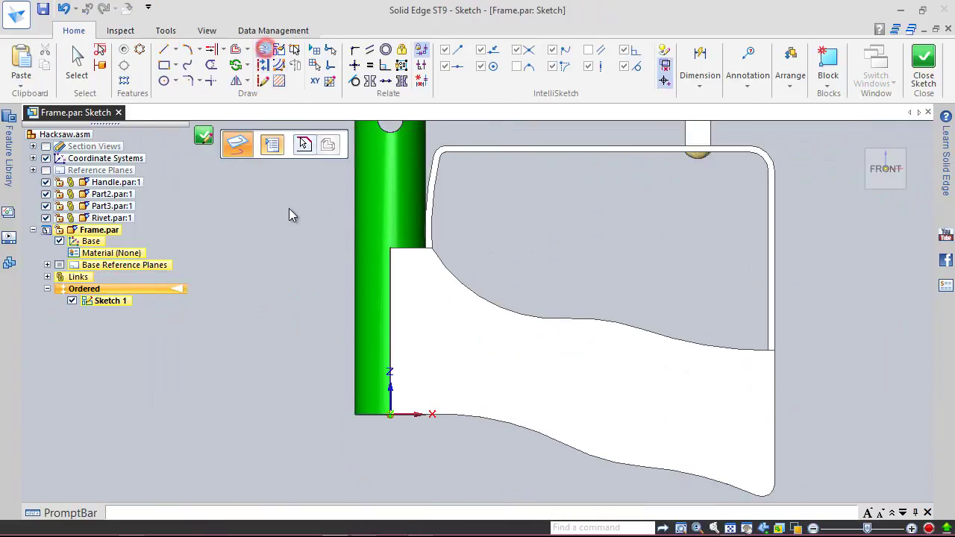
pyautogui.click(255, 223)
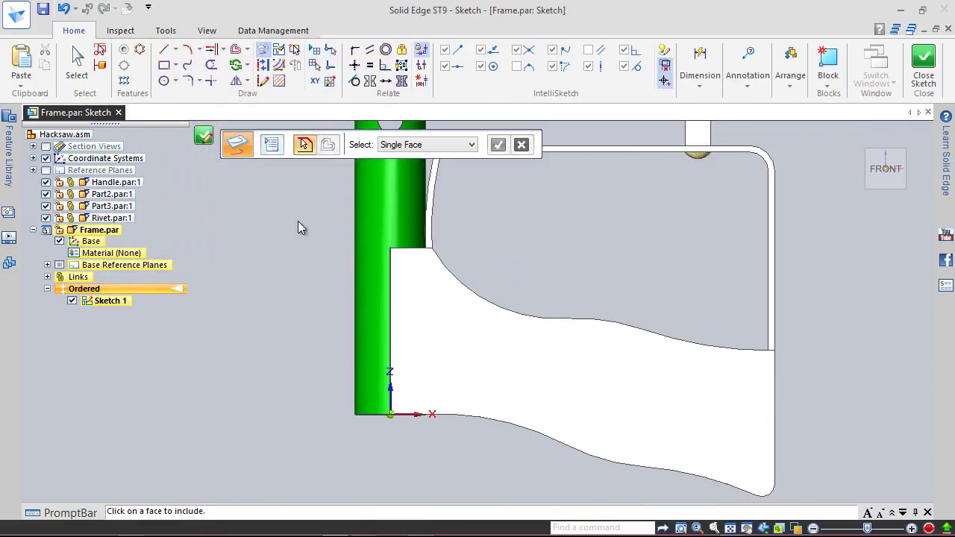
pyautogui.scroll(-1, 325, 412)
pyautogui.scroll(-1, 325, 412)
pyautogui.scroll(-1, 311, 394)
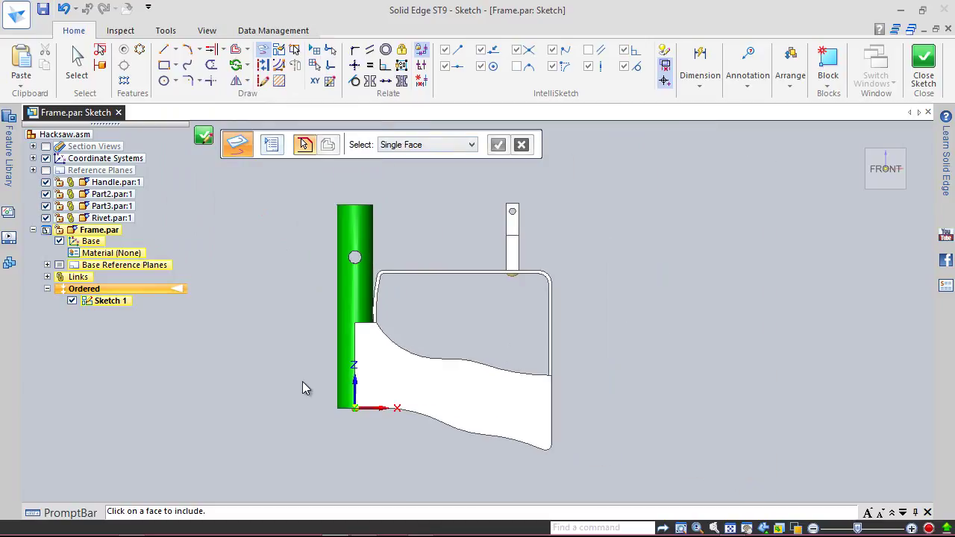
pyautogui.scroll(1, 342, 226)
pyautogui.click(358, 221)
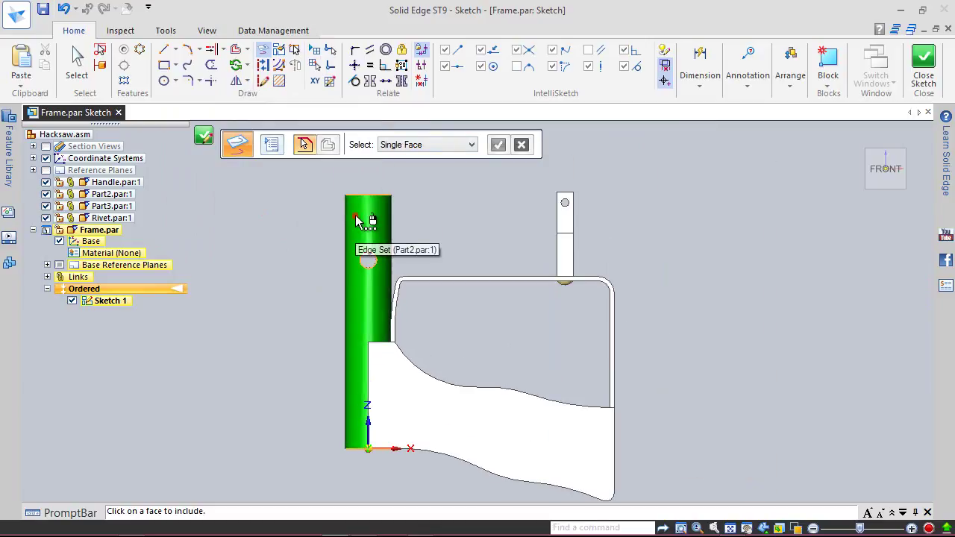
pyautogui.click(498, 145)
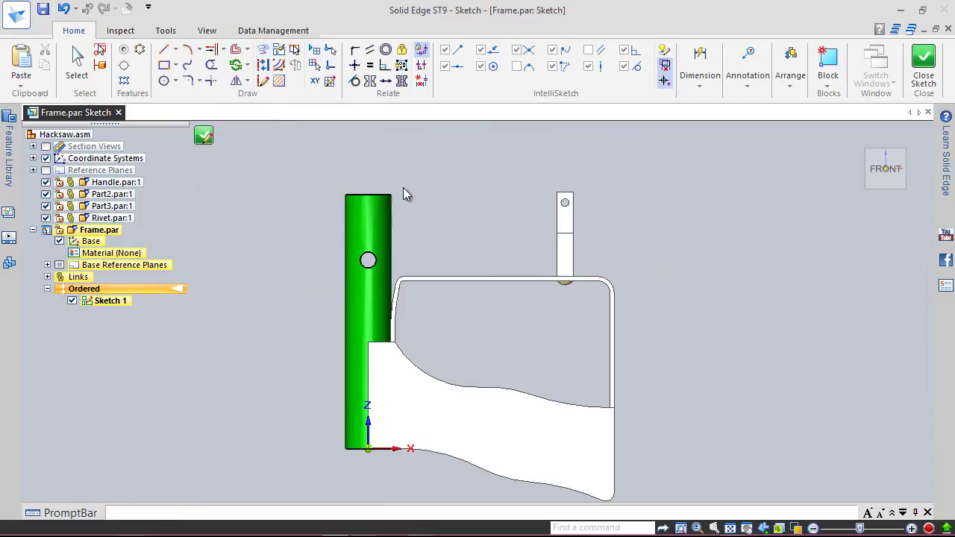
# Convert the included tube edges to construction geometry and save the file
pyautogui.click(263, 65)
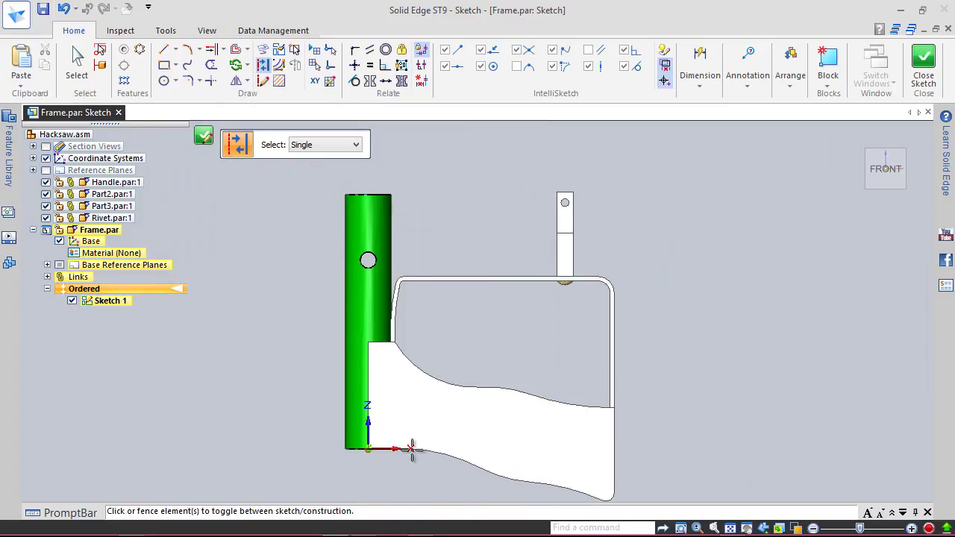
pyautogui.click(77, 63)
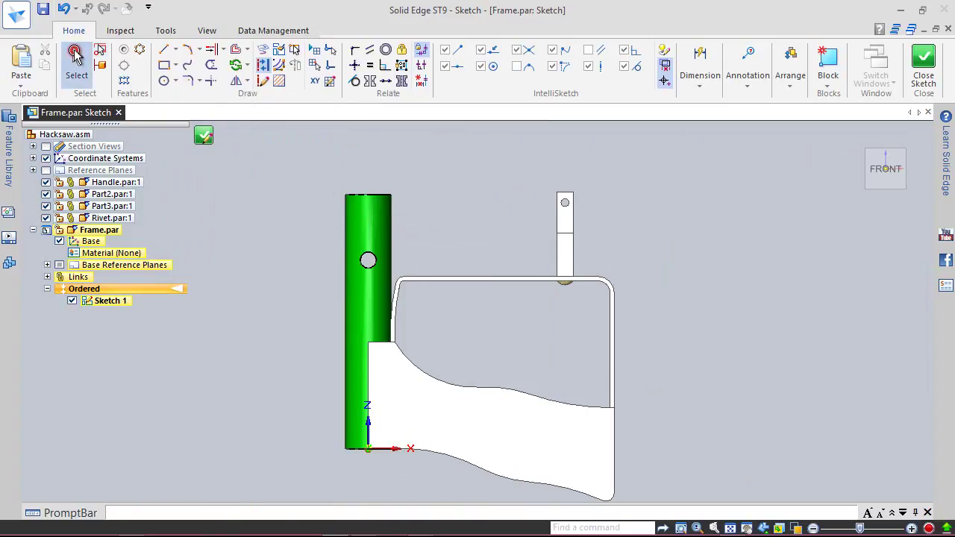
pyautogui.click(44, 10)
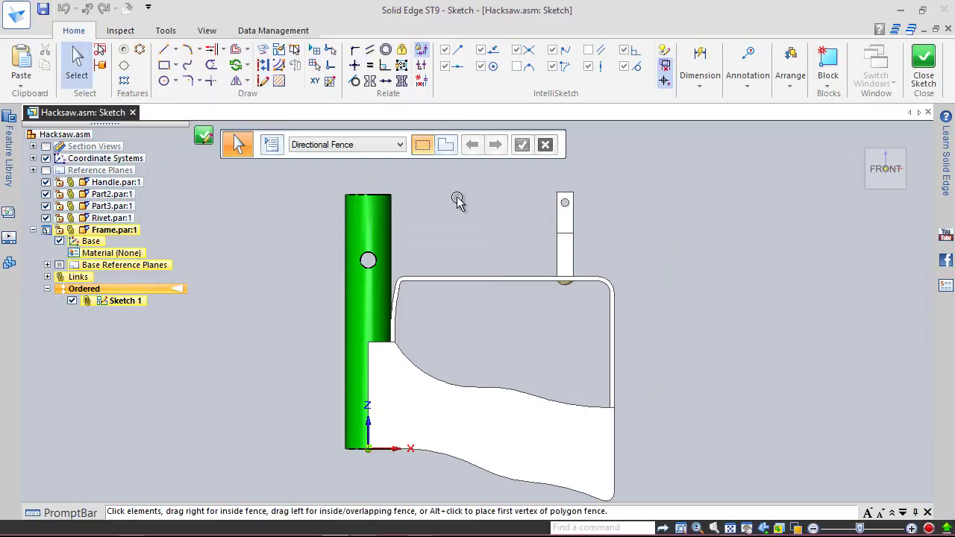
# Sketch a vertical line about 4.06 in long upward along the tube's axis, followed by a shorter horizontal line toward +X
pyautogui.rightClick(496, 204)
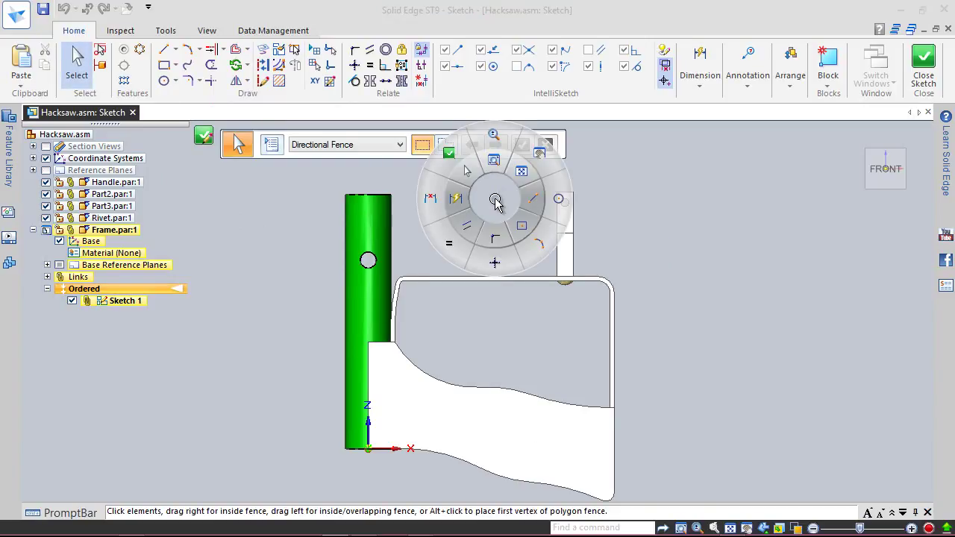
pyautogui.click(531, 199)
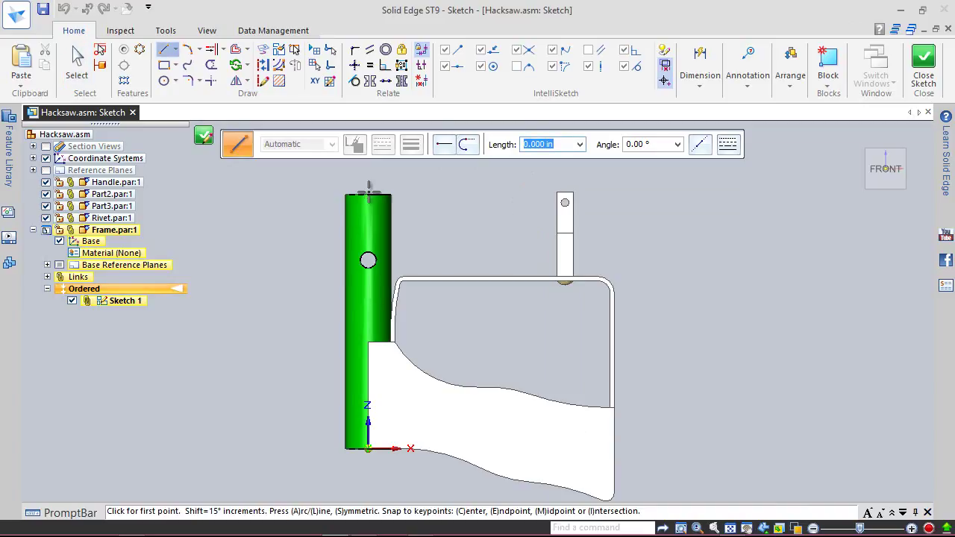
pyautogui.click(368, 300)
pyautogui.scroll(-2, 411, 335)
pyautogui.scroll(-2, 381, 213)
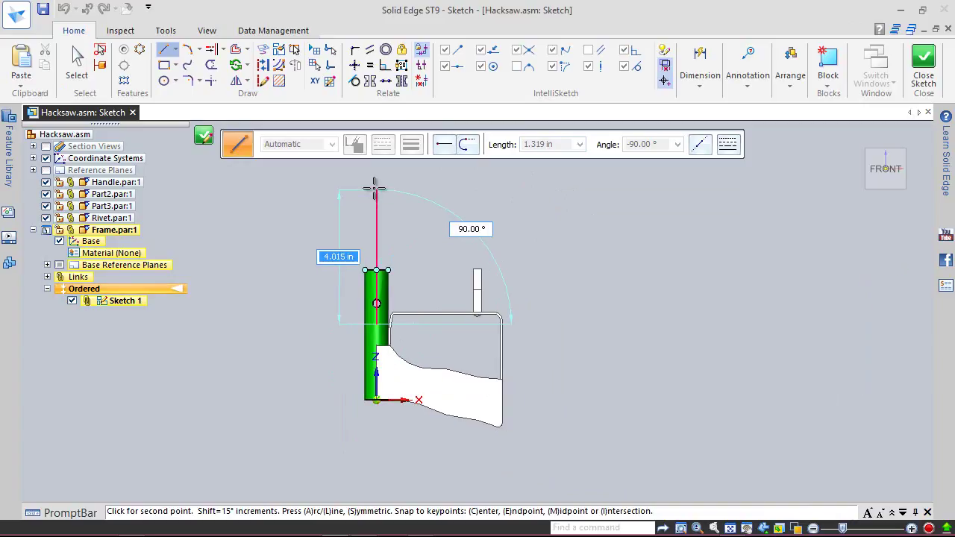
pyautogui.click(375, 189)
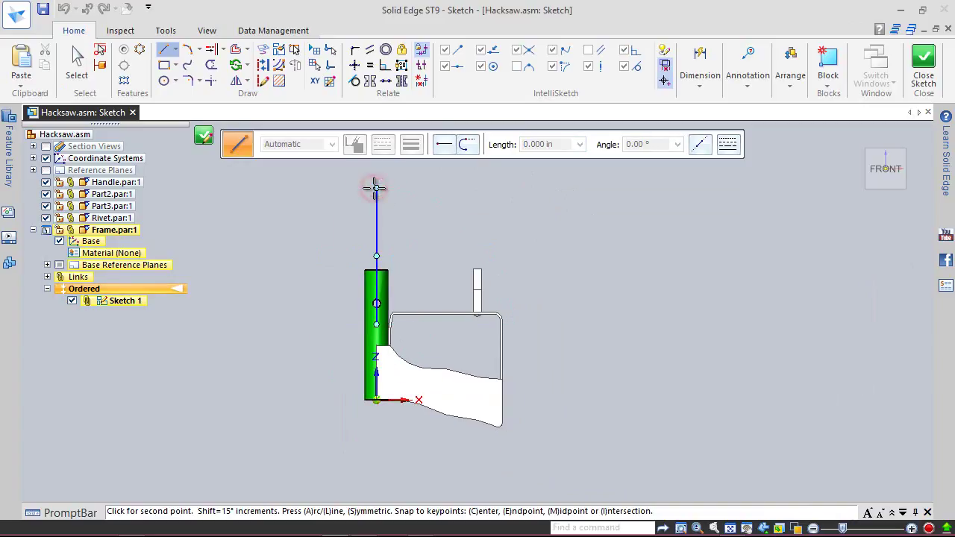
pyautogui.click(447, 188)
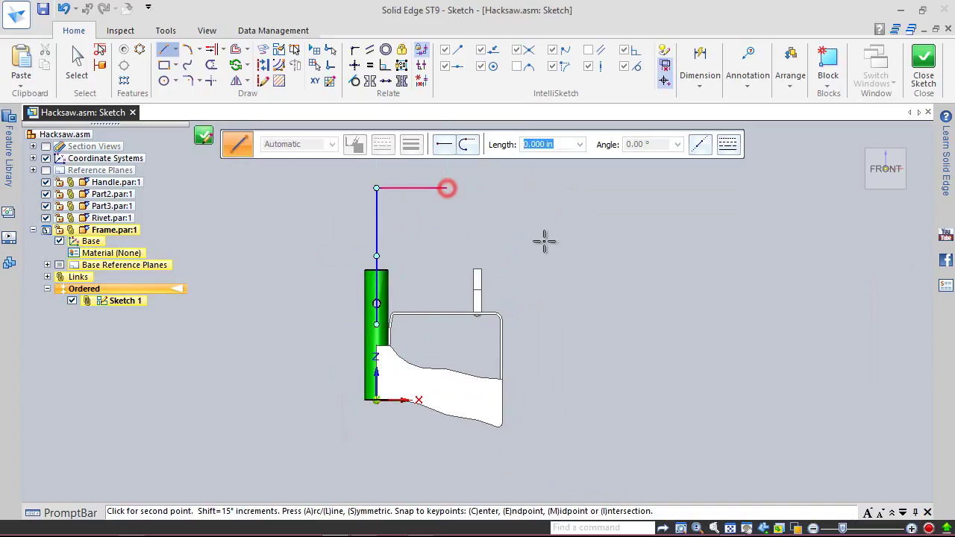
pyautogui.rightClick(545, 239)
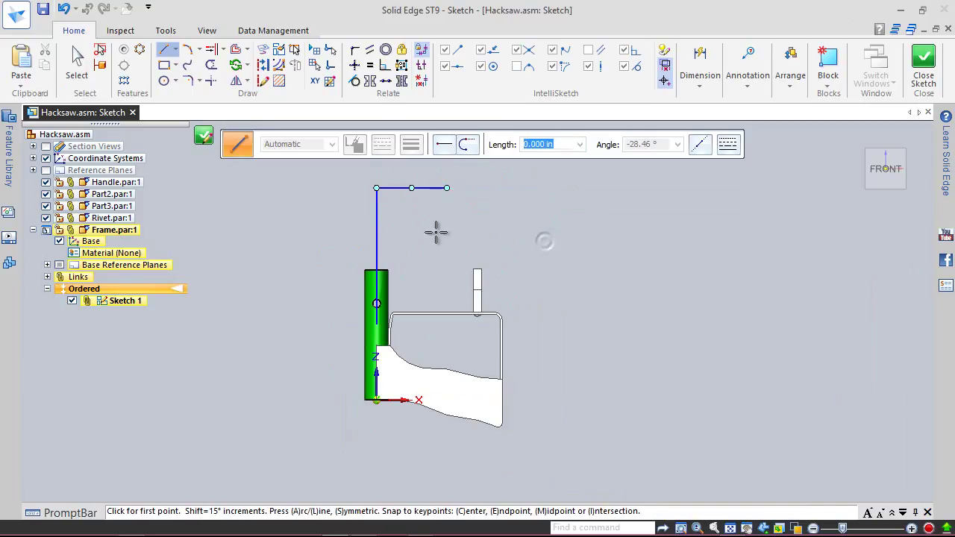
# Dimension the vertical line's length with Smart Dimension, placing the dimension beside the tube on the side away from the handle
pyautogui.rightClick(328, 206)
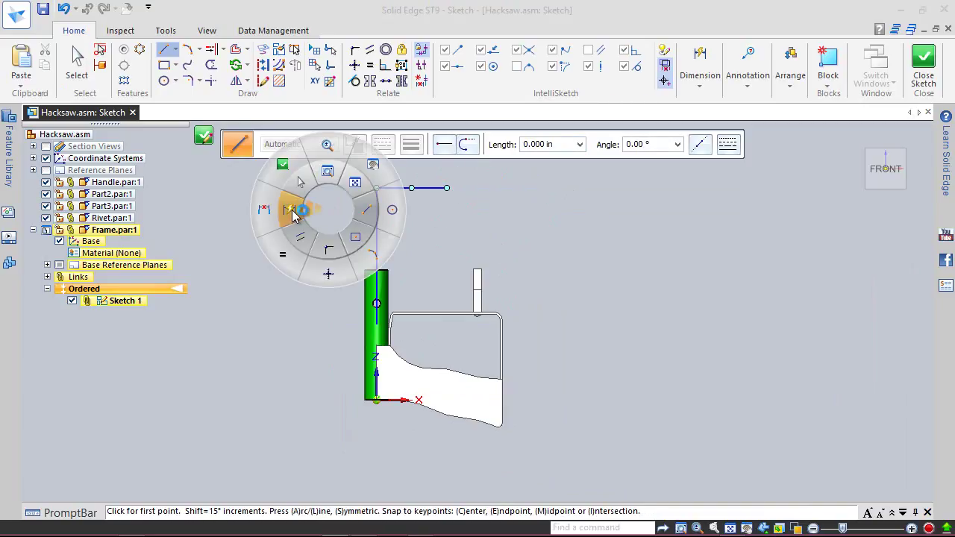
pyautogui.click(292, 210)
pyautogui.scroll(1, 329, 215)
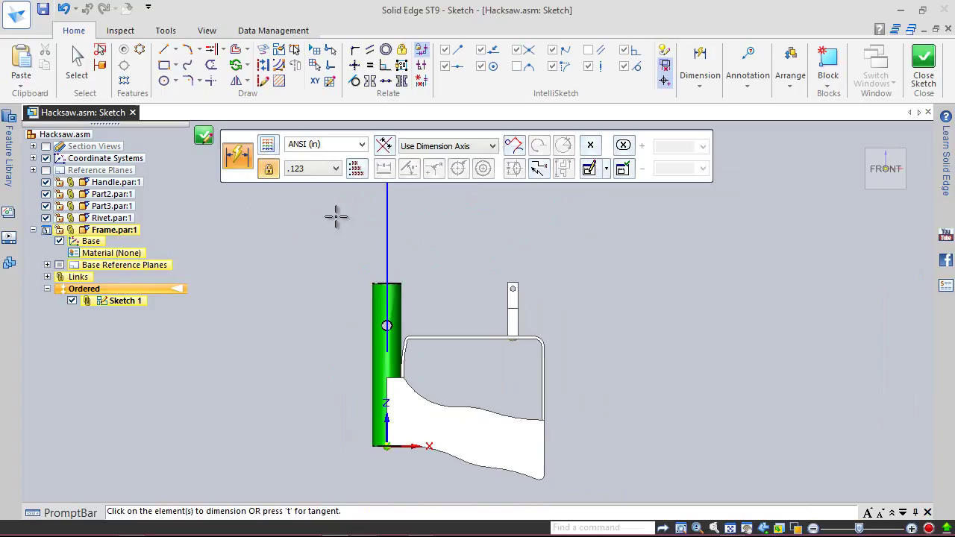
pyautogui.click(388, 222)
pyautogui.click(316, 240)
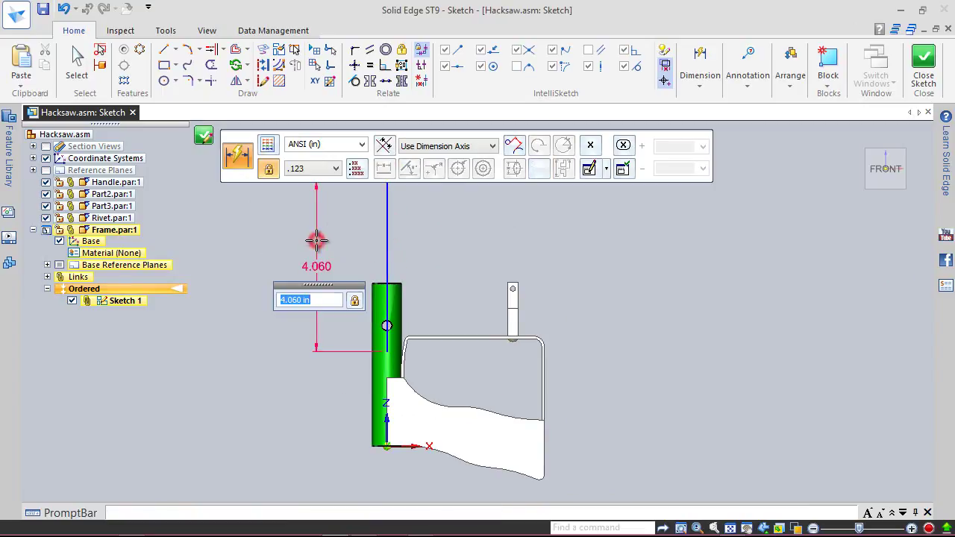
# Modify the ANSI (in) dimension style to a linear round-off of .12345 and apply it
pyautogui.click(700, 71)
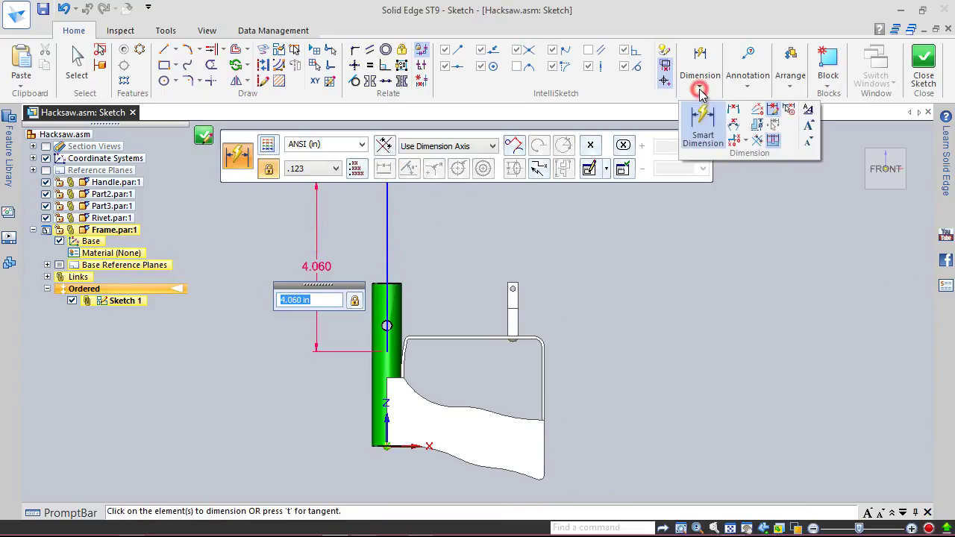
pyautogui.click(809, 110)
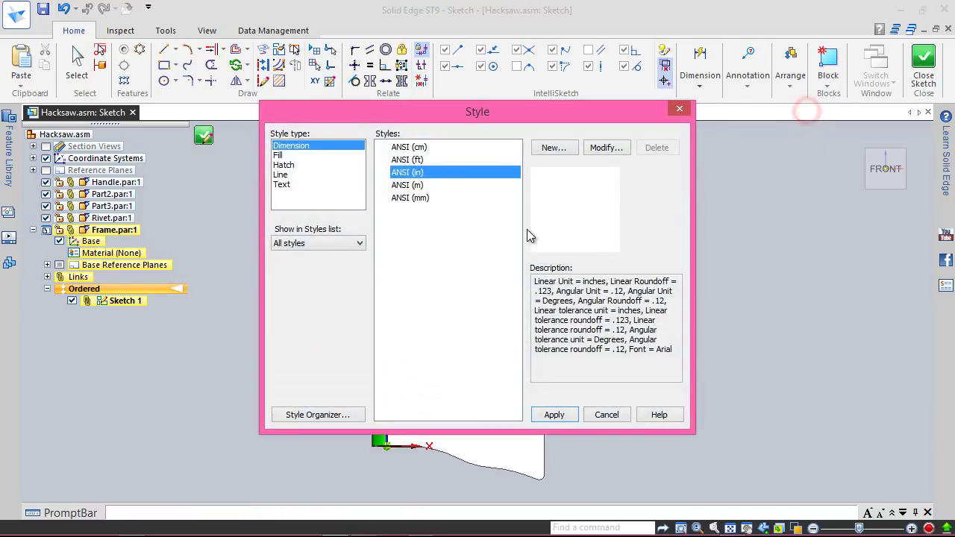
pyautogui.click(603, 147)
pyautogui.click(381, 72)
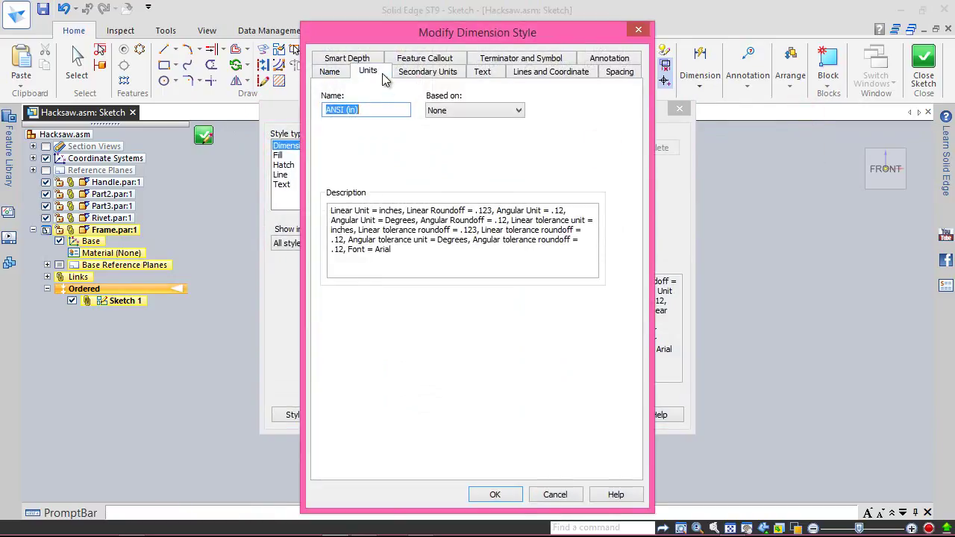
pyautogui.click(430, 127)
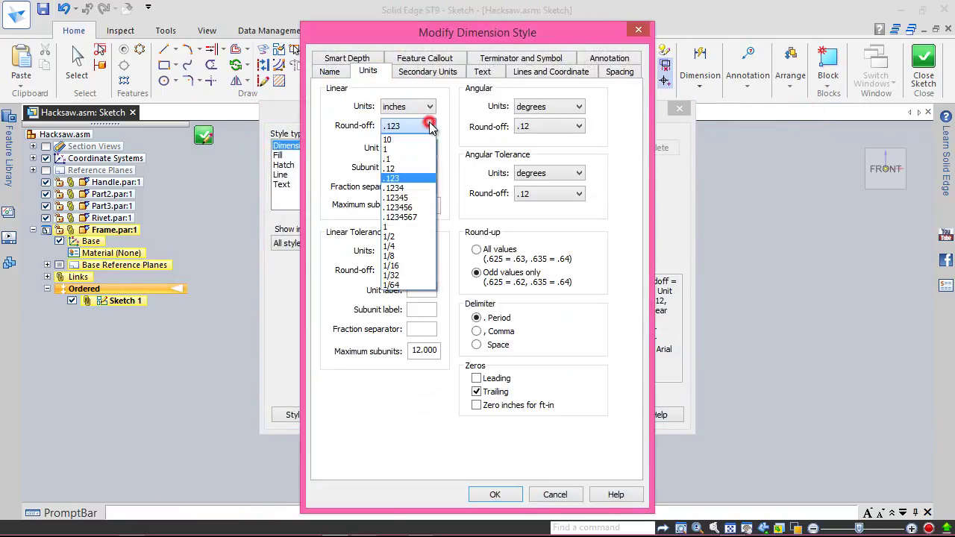
pyautogui.click(402, 193)
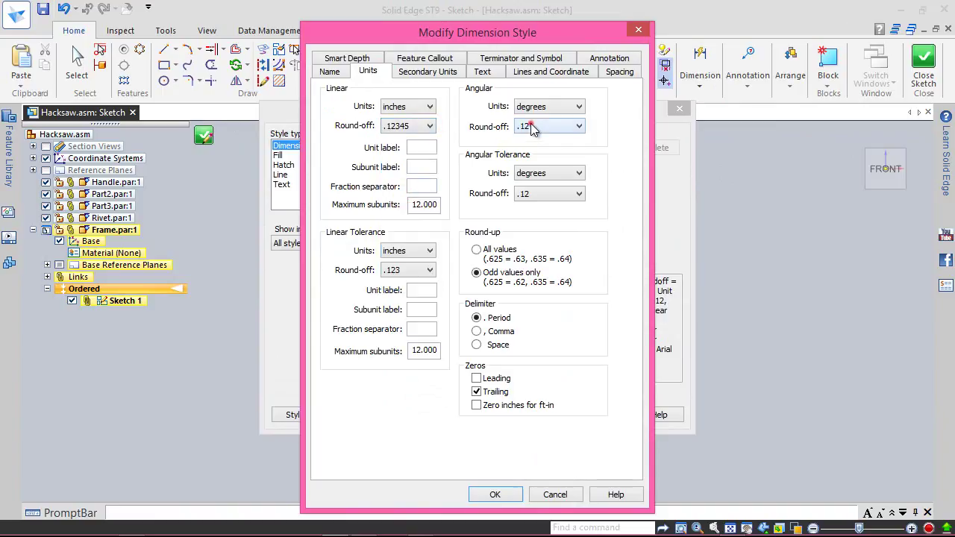
pyautogui.click(526, 127)
pyautogui.click(525, 194)
pyautogui.click(495, 494)
pyautogui.click(559, 415)
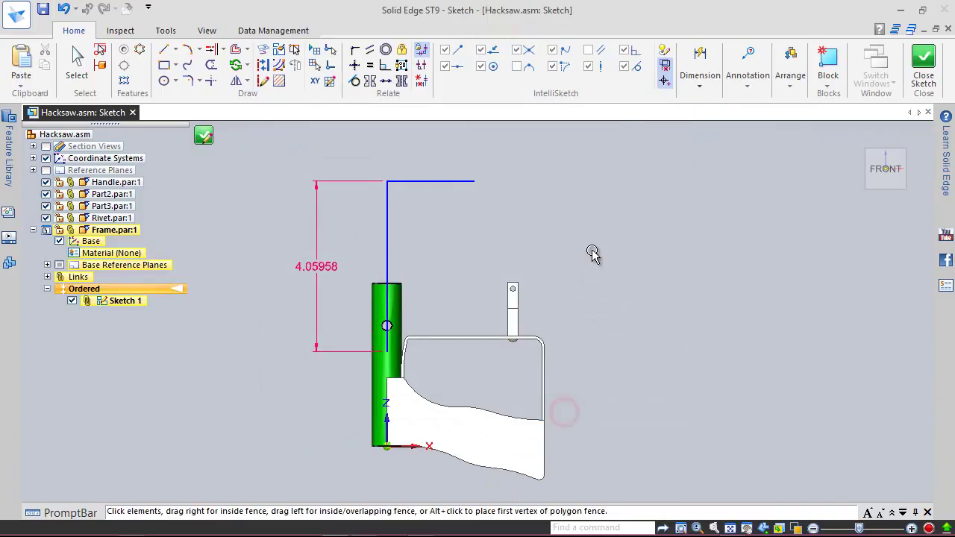
# Set the vertical line's length to 14.8125 in
pyautogui.click(307, 266)
pyautogui.write('14')
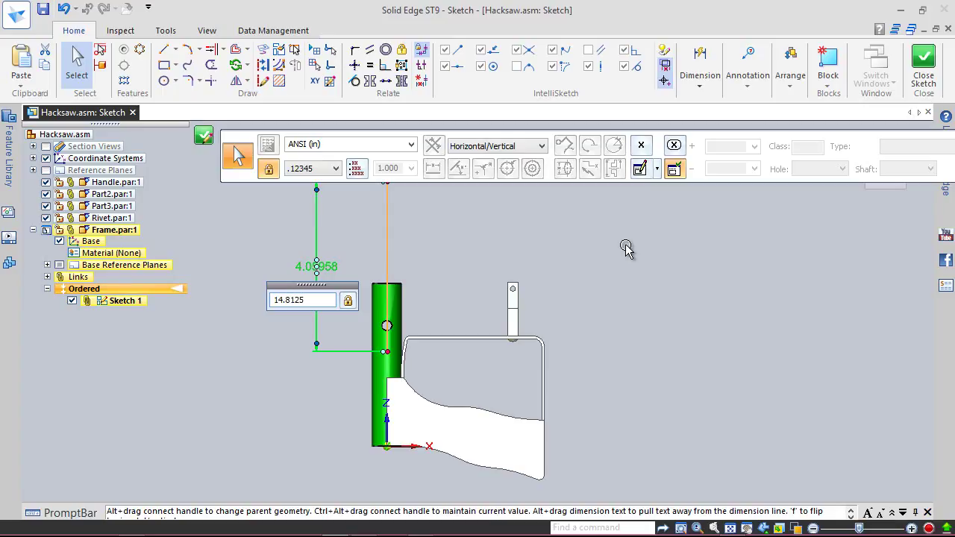
pyautogui.write('.8125')
pyautogui.press('Return')
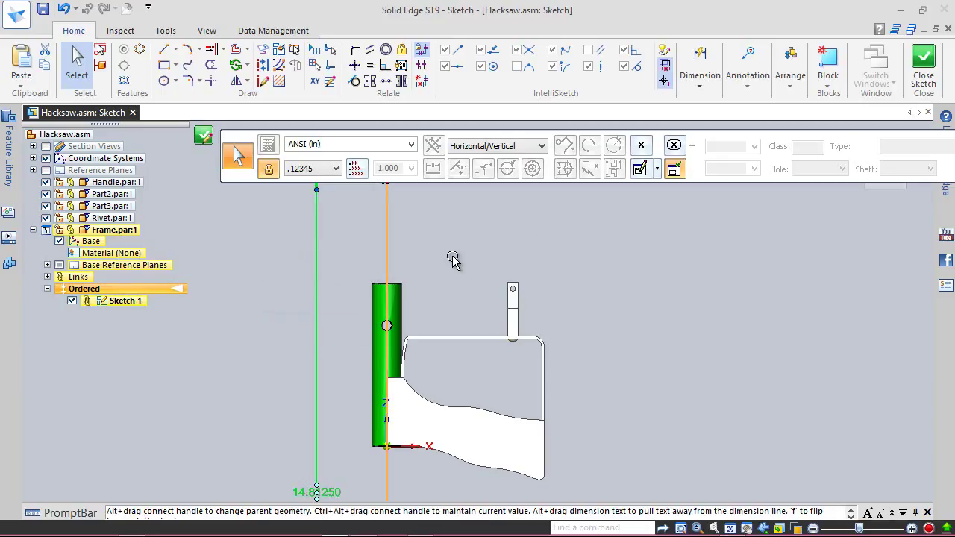
# Move the vertical line up along the tube's axis so its lower end lies inside the tube, just below the hole
pyautogui.scroll(-3, 387, 299)
pyautogui.scroll(3, 388, 334)
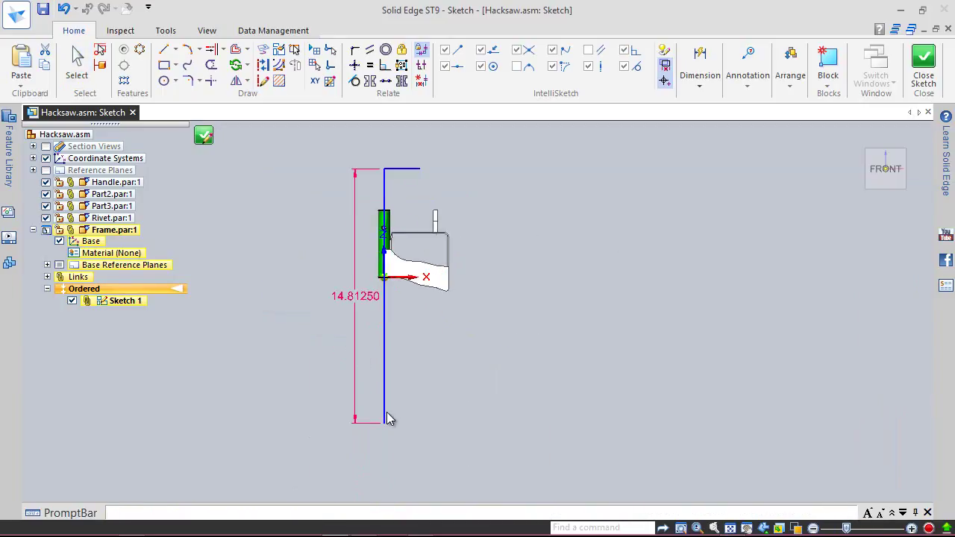
pyautogui.click(74, 60)
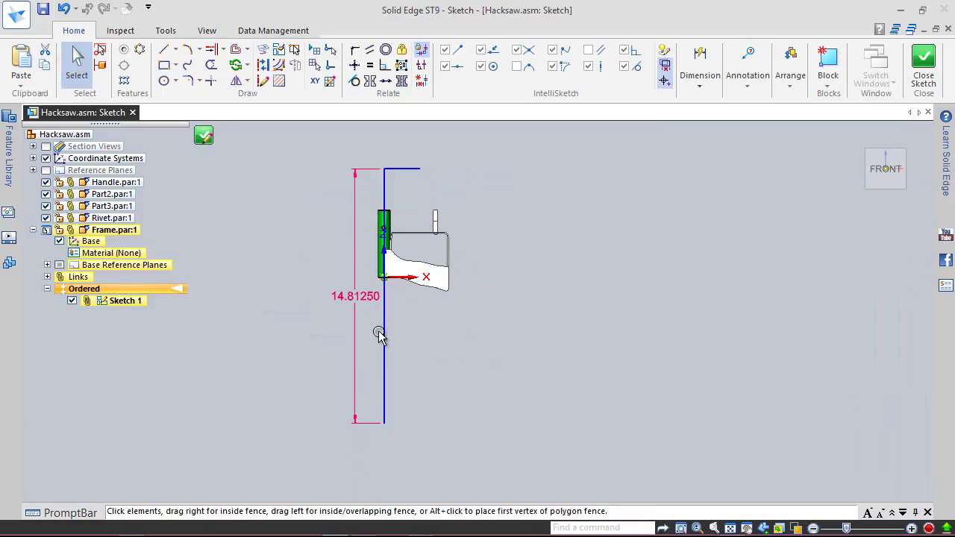
pyautogui.click(383, 339)
pyautogui.scroll(2, 383, 425)
pyautogui.click(384, 425)
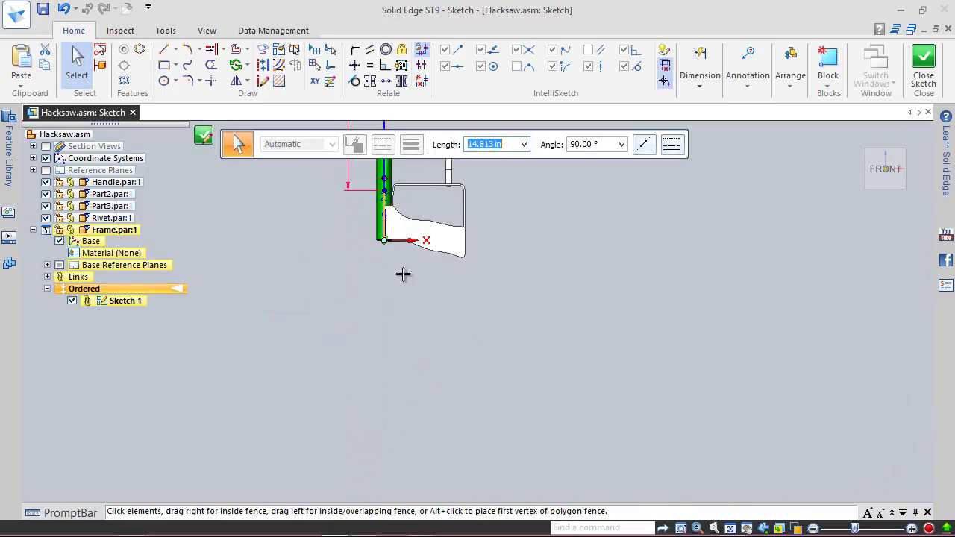
pyautogui.scroll(4, 388, 315)
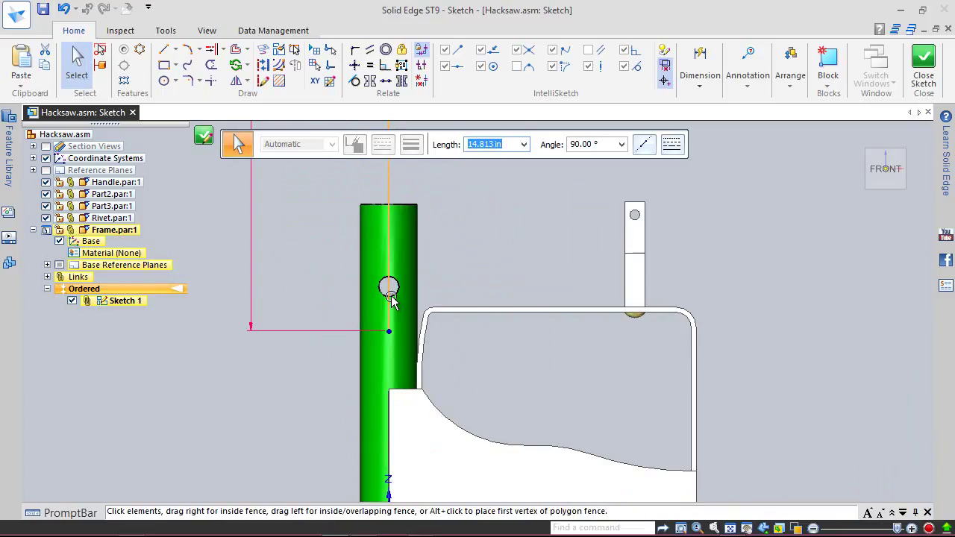
pyautogui.scroll(-1, 388, 286)
pyautogui.click(475, 234)
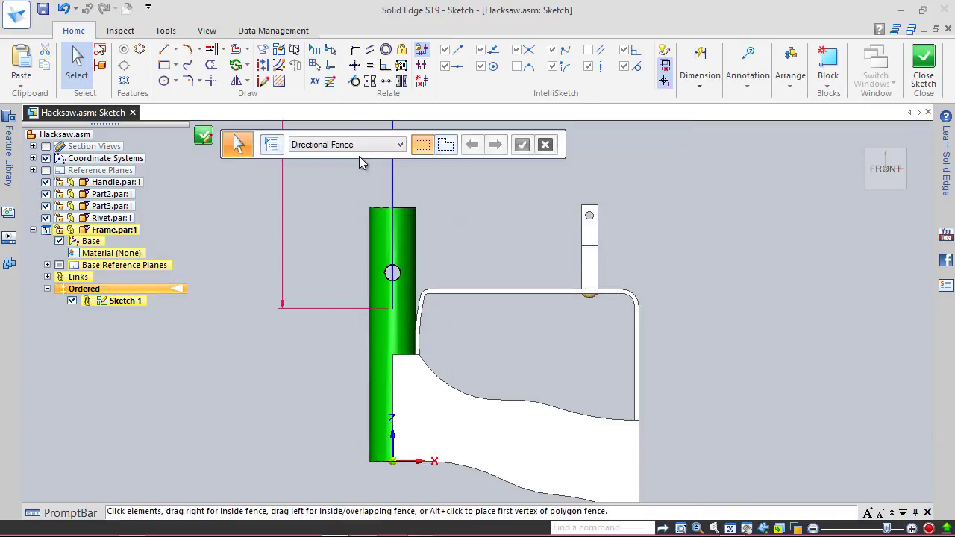
# Align the vertical line's lower endpoint with the midpoint of the tube's bottom edge using a Horizontal/Vertical relation
pyautogui.click(355, 65)
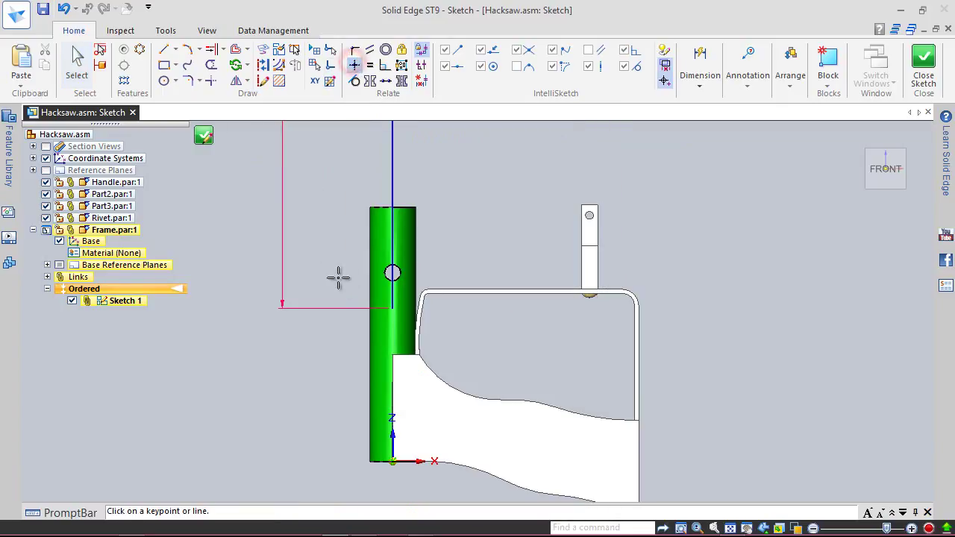
pyautogui.click(392, 308)
pyautogui.click(393, 462)
pyautogui.click(392, 462)
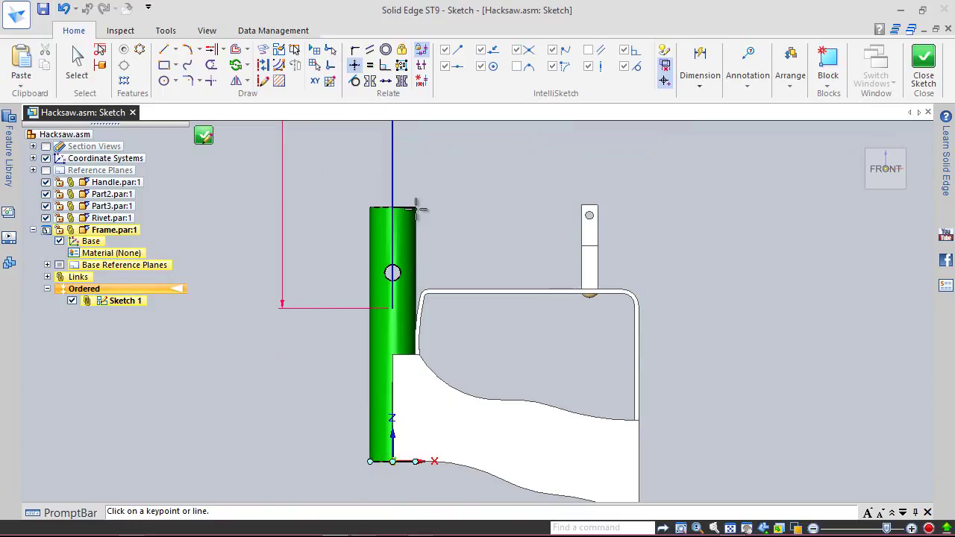
# Dimension the distance from the line's lower endpoint to the tube's bottom edge as 2.375 in, and save
pyautogui.rightClick(452, 190)
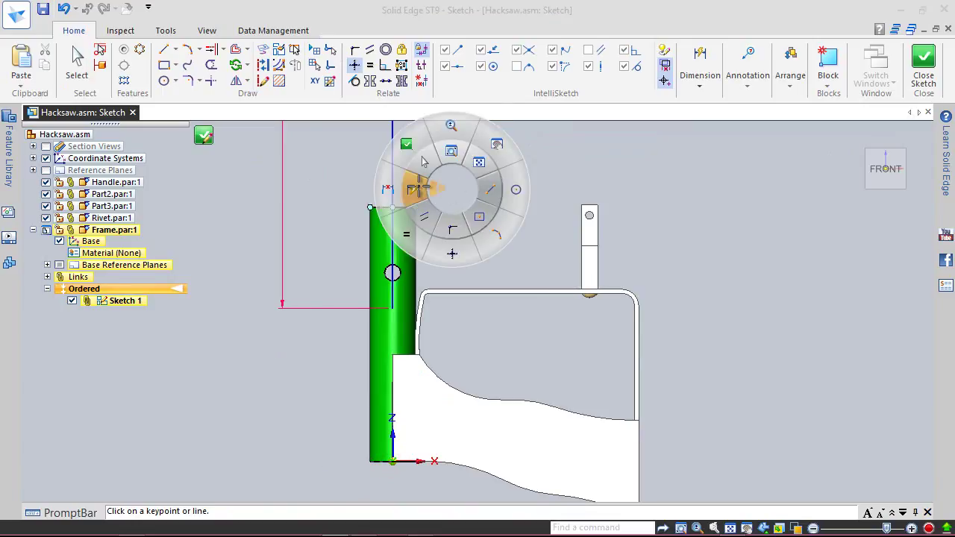
pyautogui.click(389, 188)
pyautogui.click(393, 309)
pyautogui.click(382, 464)
pyautogui.click(314, 410)
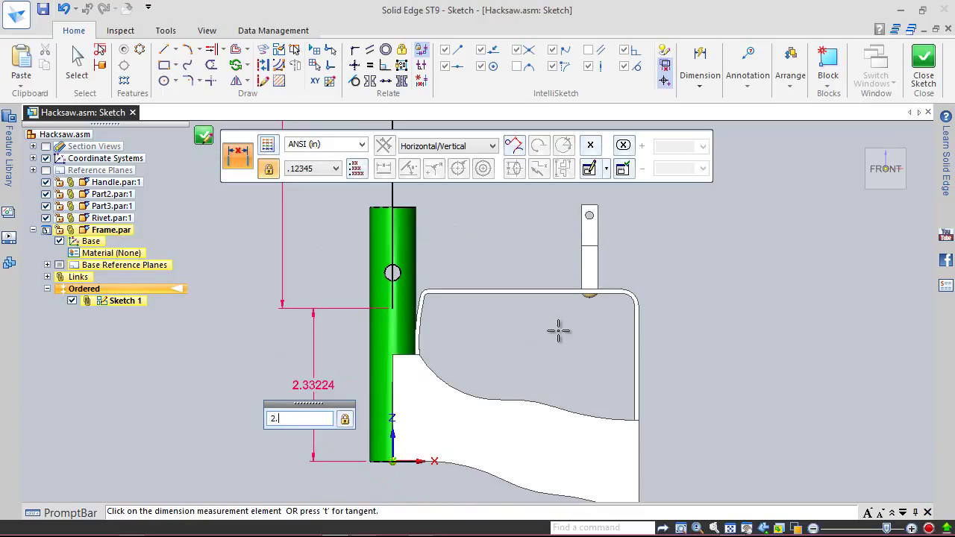
pyautogui.press('Return')
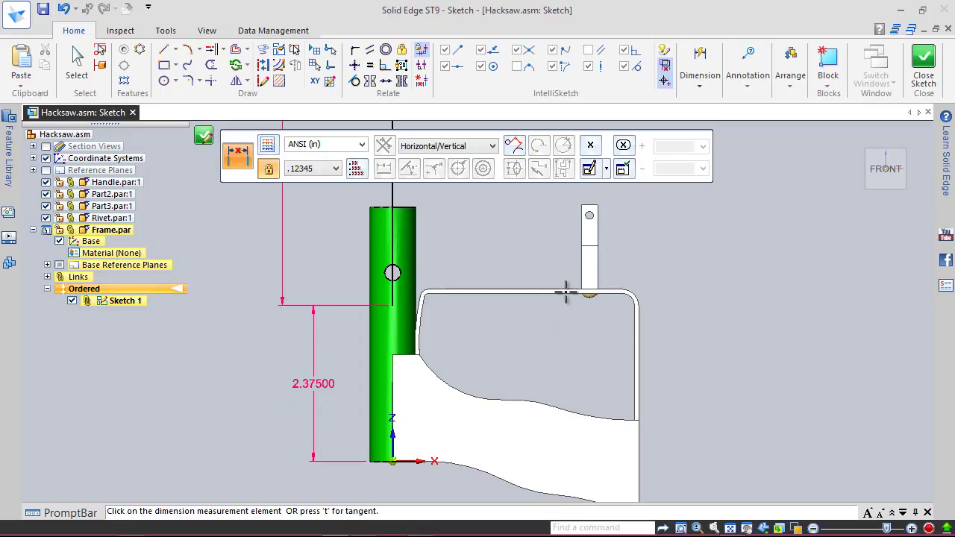
pyautogui.click(77, 61)
pyautogui.click(44, 11)
# Dimension the short horizontal line at the upper end of the path with Smart Dimension, set it to 2.81158 in, and save
pyautogui.scroll(-3, 420, 479)
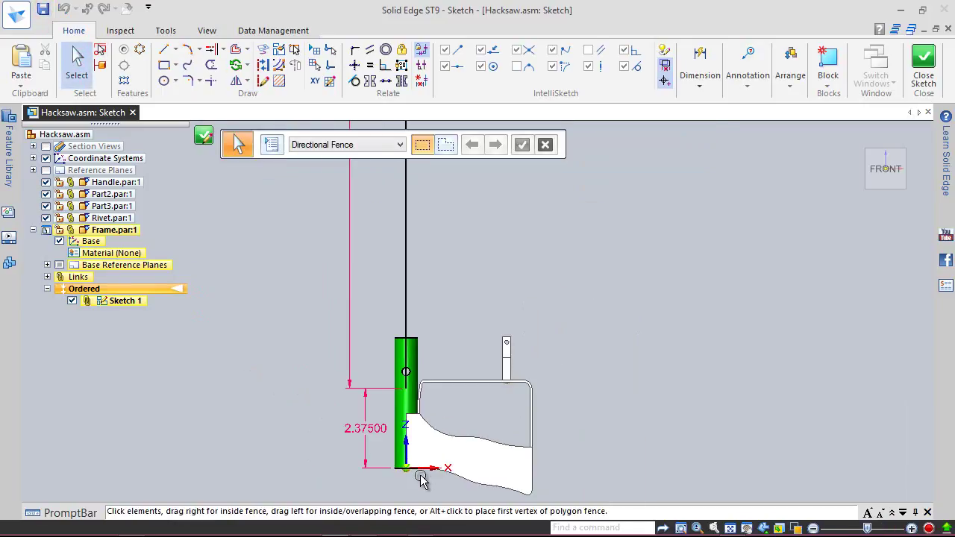
pyautogui.scroll(-3, 420, 479)
pyautogui.scroll(-2, 415, 365)
pyautogui.scroll(2, 461, 243)
pyautogui.scroll(2, 457, 206)
pyautogui.rightClick(472, 235)
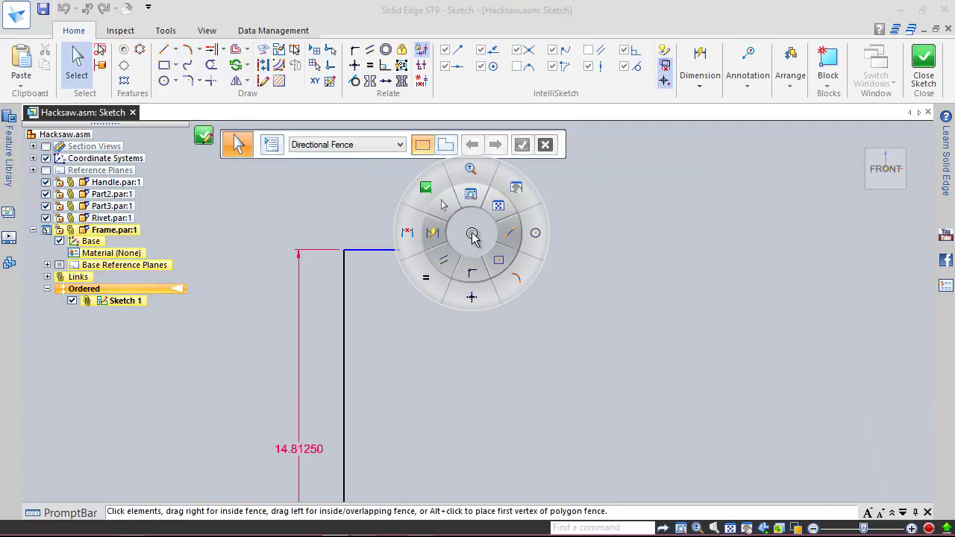
pyautogui.click(433, 231)
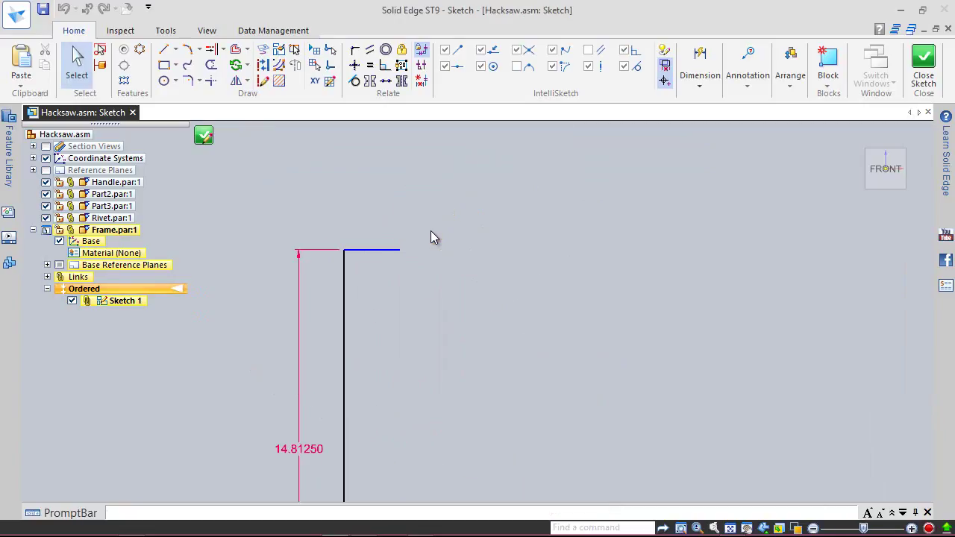
pyautogui.click(370, 252)
pyautogui.click(369, 222)
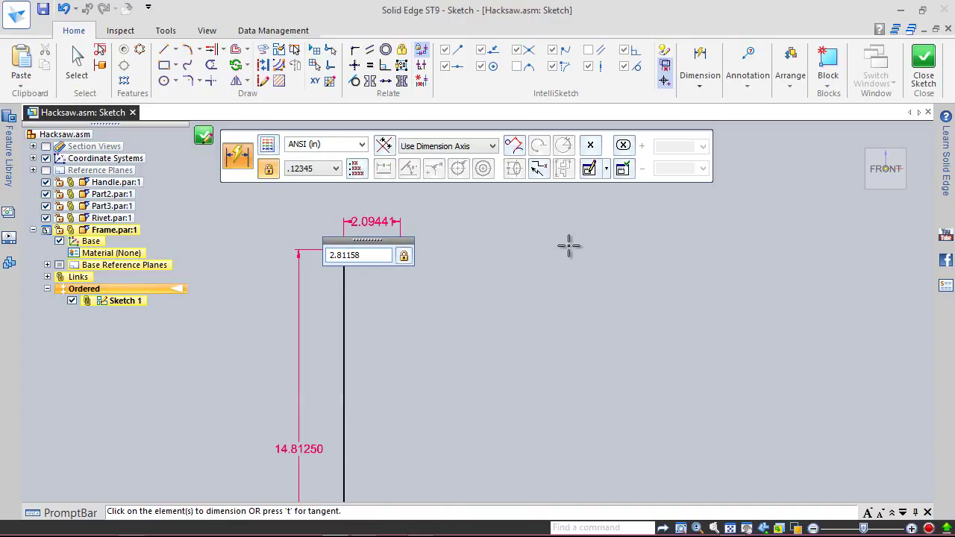
pyautogui.write('2.81158')
pyautogui.press('Return')
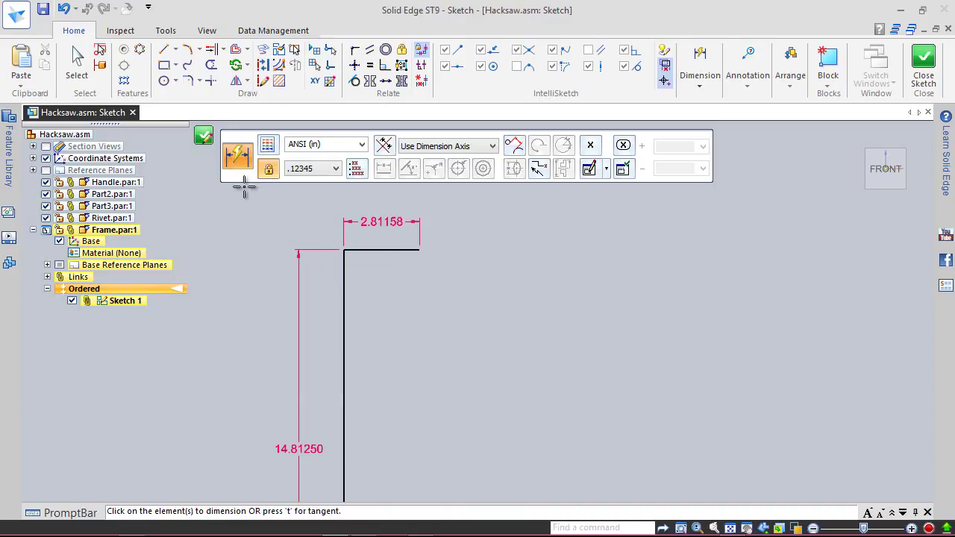
pyautogui.click(77, 60)
pyautogui.click(42, 9)
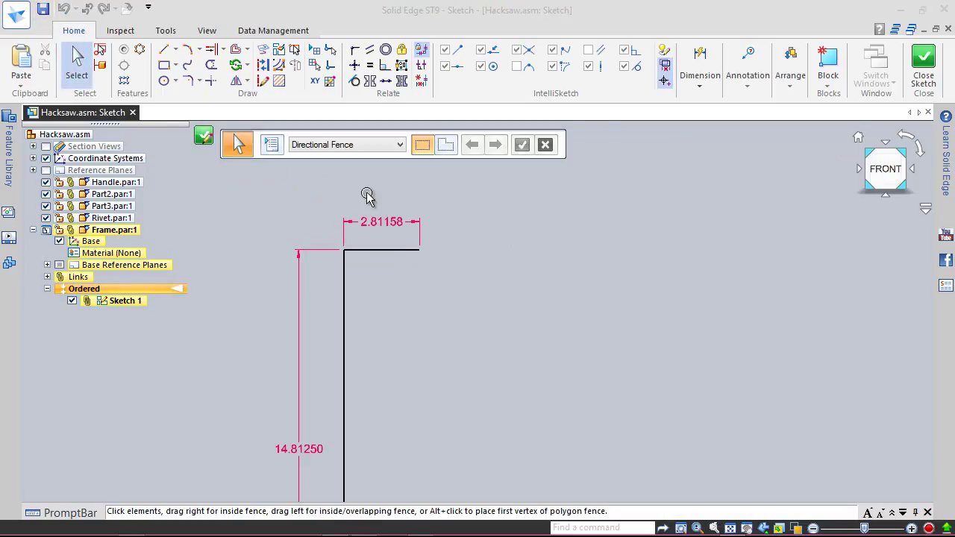
# Fillet the corner between the vertical and horizontal lines with a 1.3125 in radius, and save
pyautogui.click(186, 84)
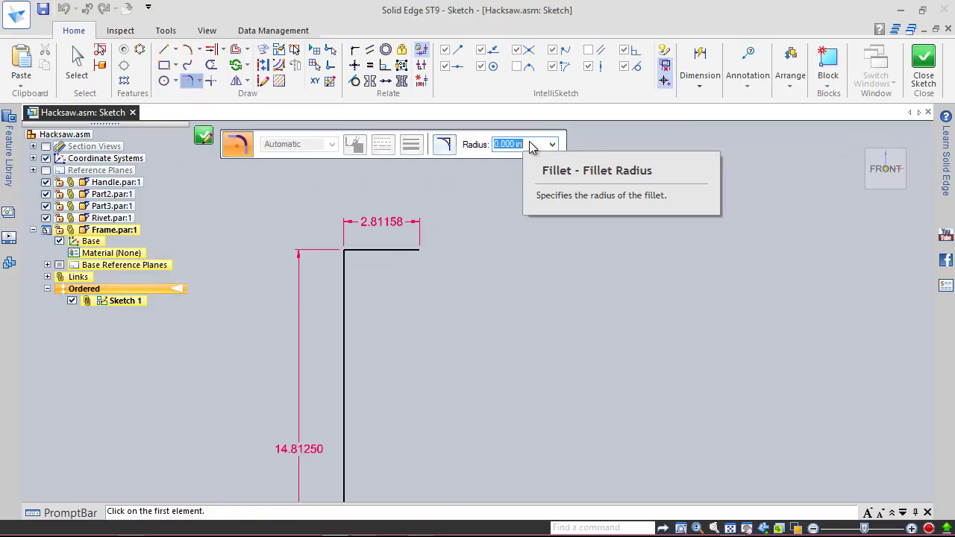
pyautogui.write('1.')
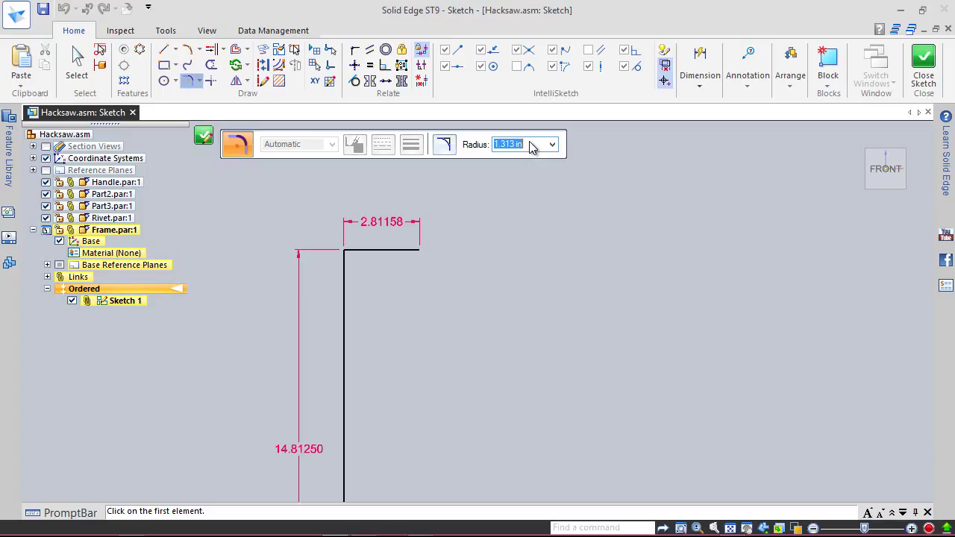
pyautogui.click(353, 277)
pyautogui.click(376, 290)
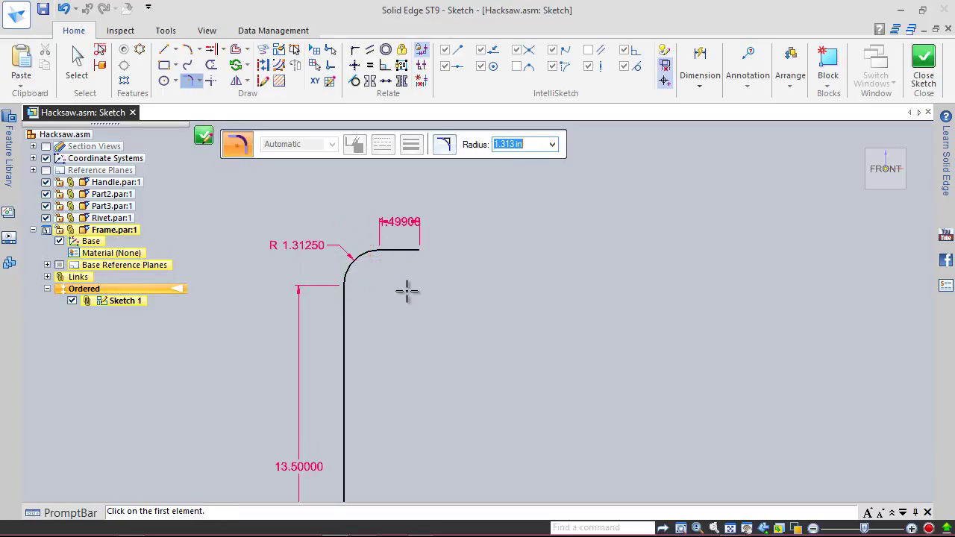
pyautogui.click(77, 63)
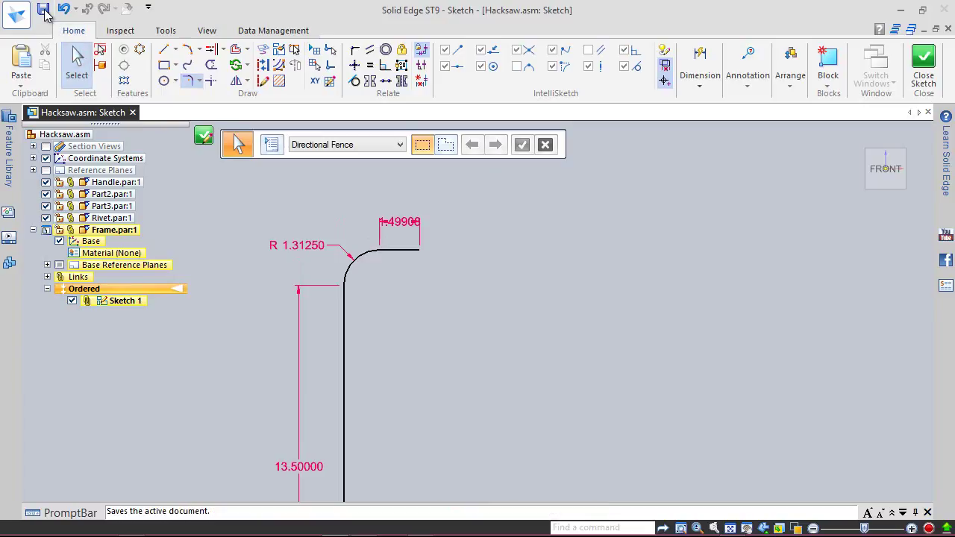
pyautogui.click(44, 11)
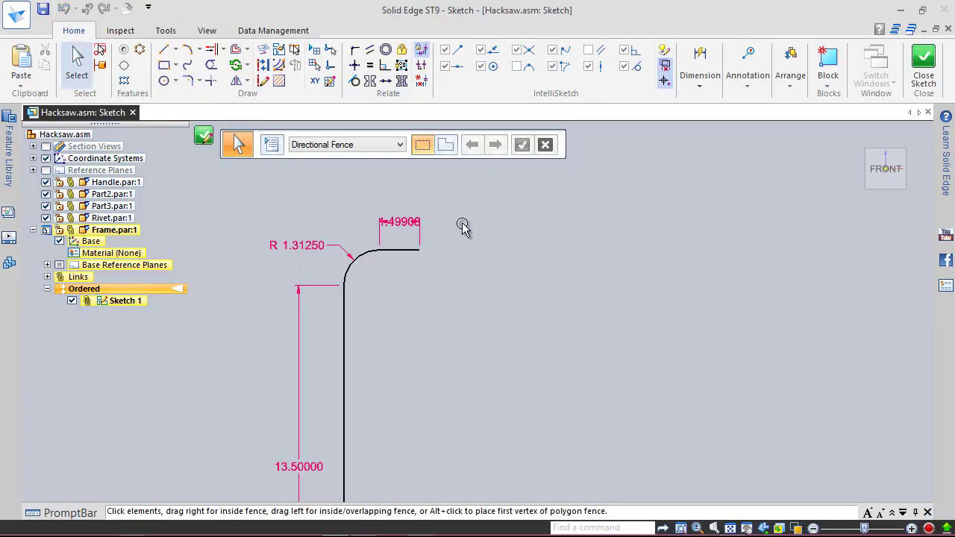
pyautogui.click(460, 193)
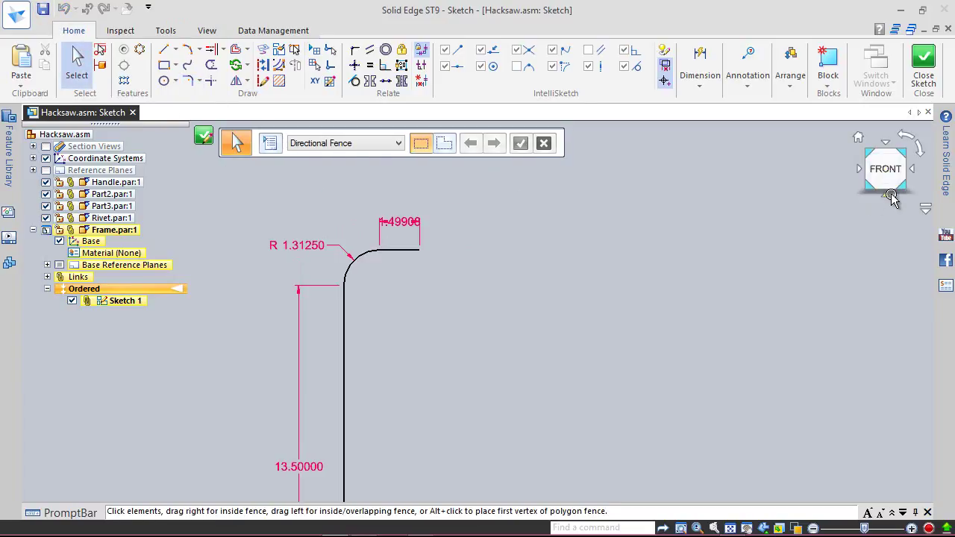
# Close and finish the frame path sketch, and return from the Frame part to the assembly
pyautogui.click(883, 198)
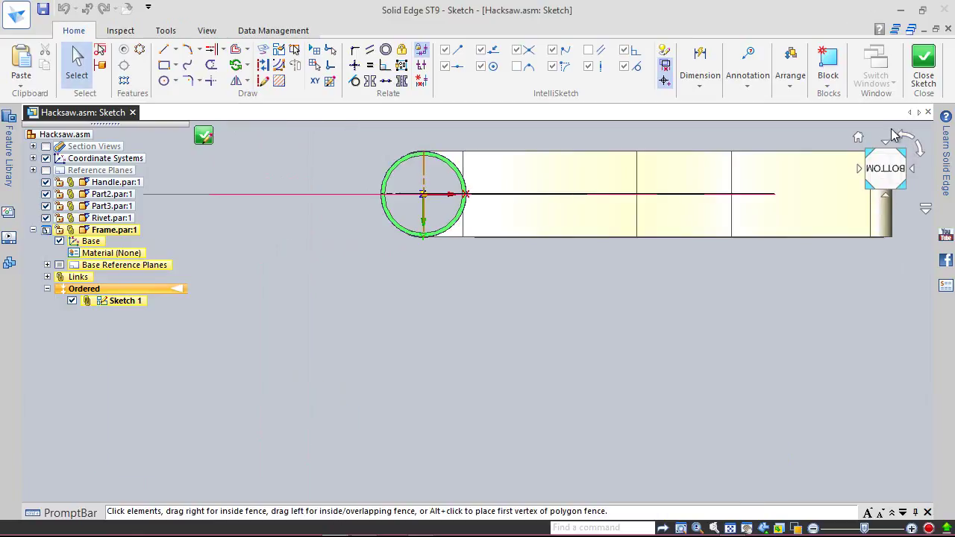
pyautogui.click(903, 157)
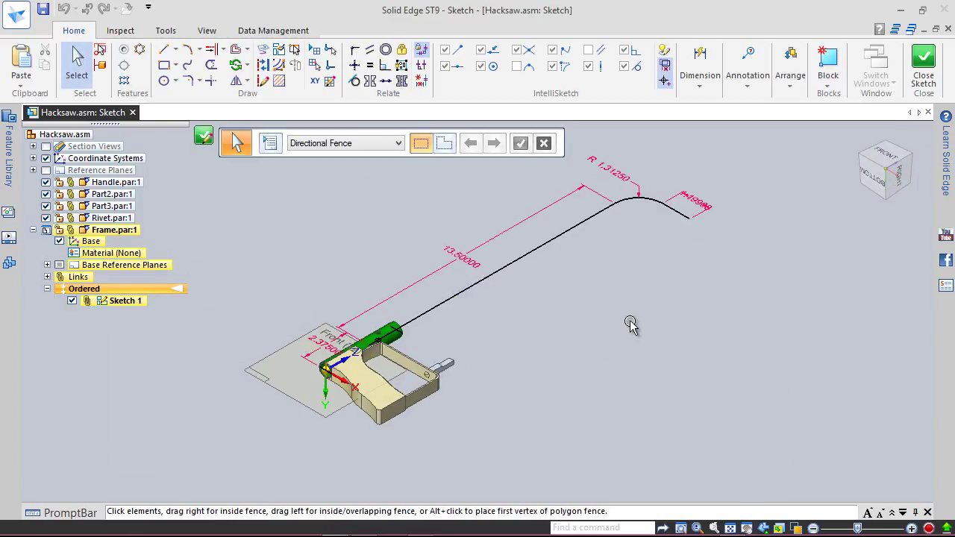
pyautogui.click(924, 63)
pyautogui.click(526, 301)
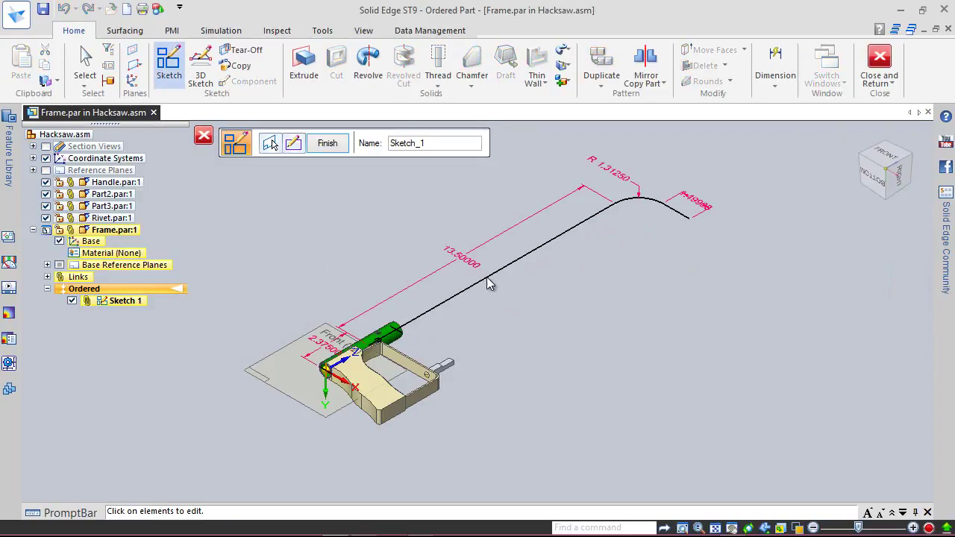
pyautogui.click(327, 148)
pyautogui.click(326, 142)
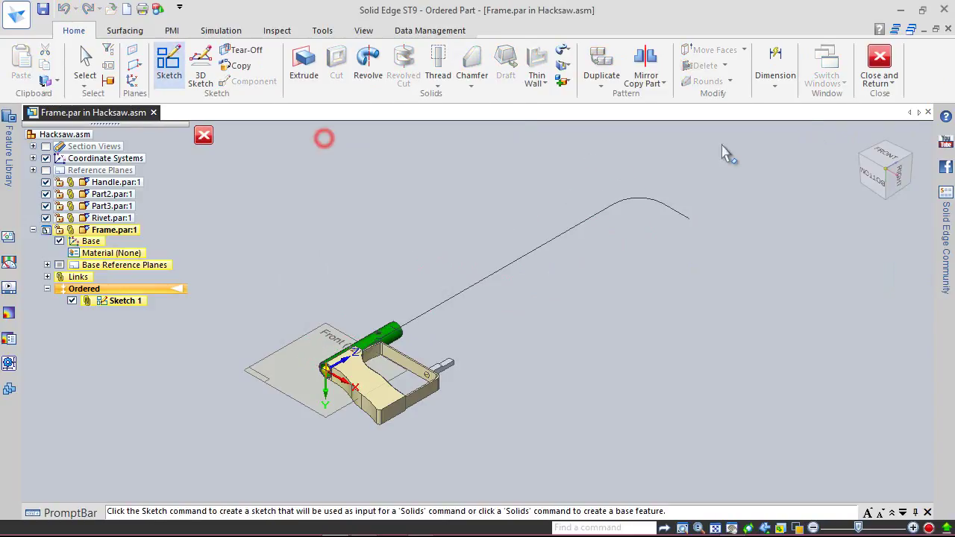
pyautogui.click(880, 66)
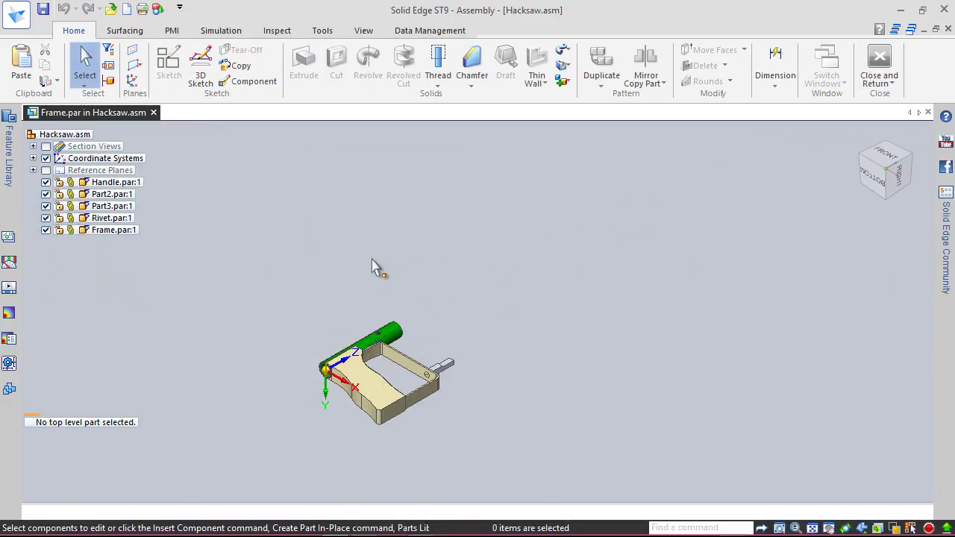
pyautogui.click(389, 340)
pyautogui.rightClick(389, 342)
pyautogui.click(447, 74)
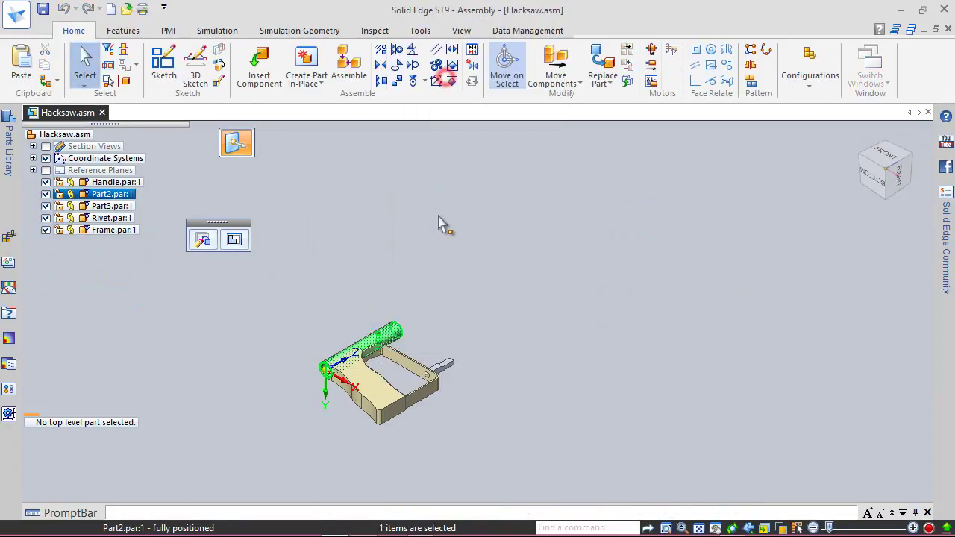
pyautogui.click(225, 183)
pyautogui.click(109, 395)
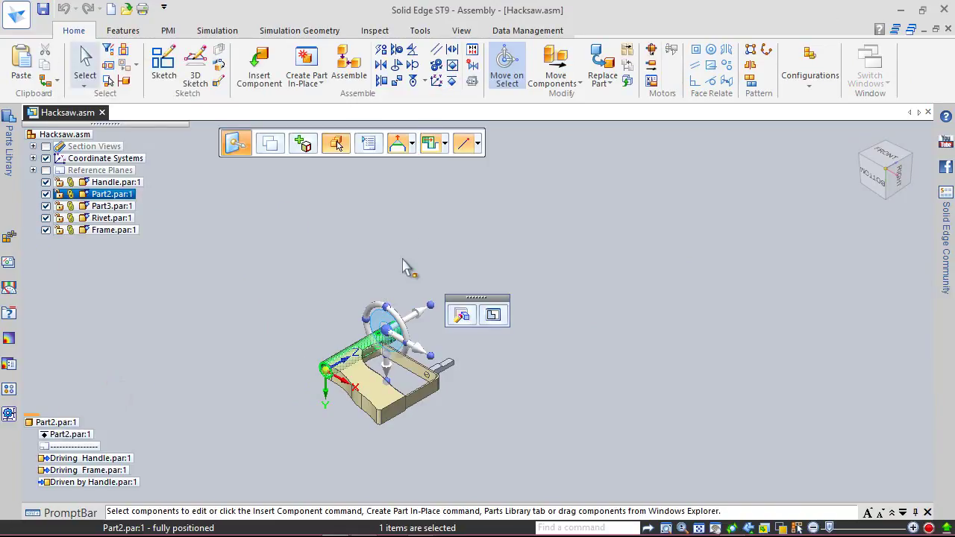
pyautogui.click(416, 239)
# Save the assembly and open Frame.par for in-place editing
pyautogui.click(42, 9)
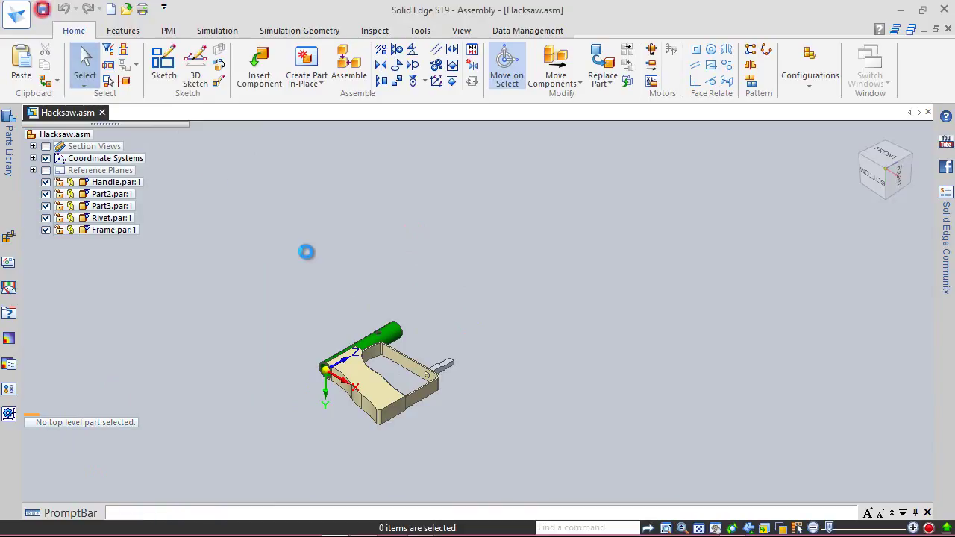
pyautogui.click(119, 231)
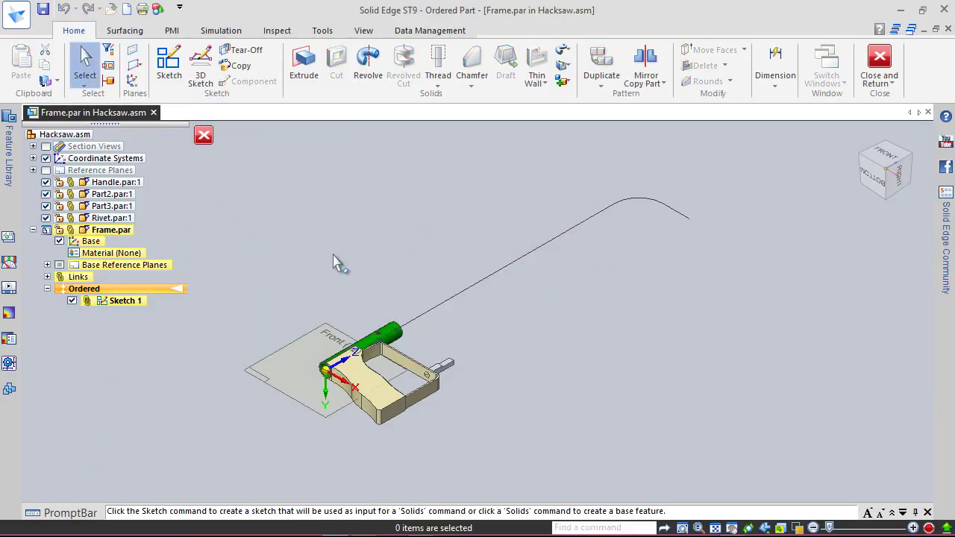
# Create a Normal to Curve reference plane at the lower endpoint of the frame path inside the tube
pyautogui.scroll(1, 440, 357)
pyautogui.scroll(2, 298, 362)
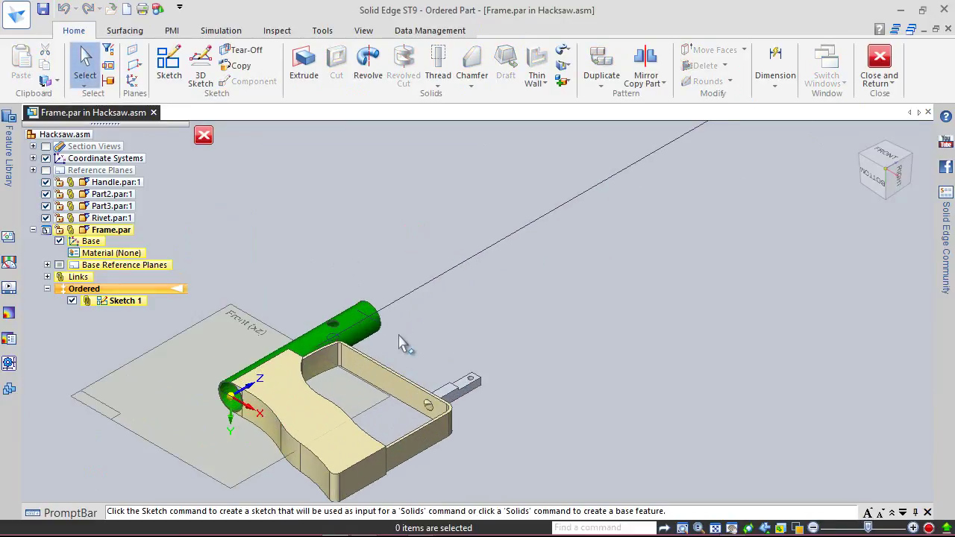
pyautogui.scroll(3, 291, 364)
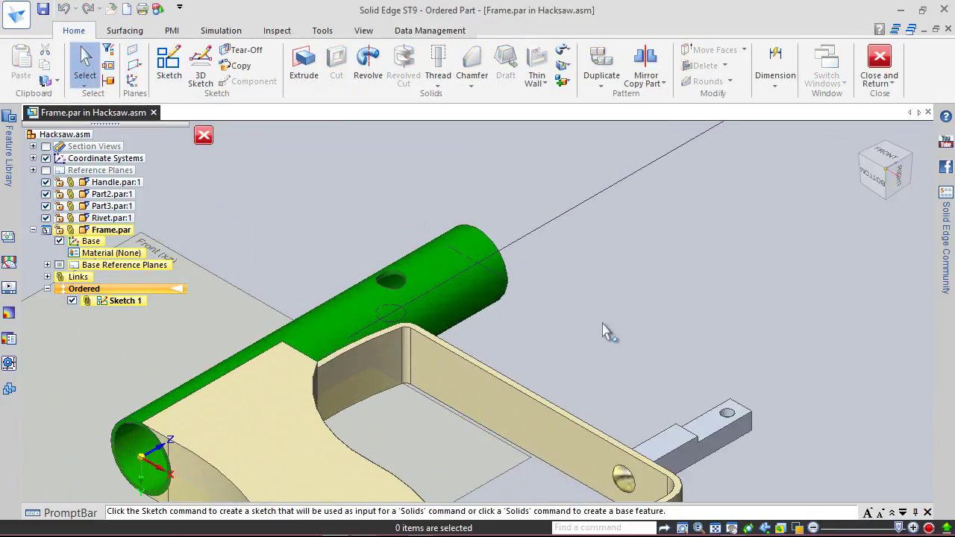
pyautogui.click(135, 60)
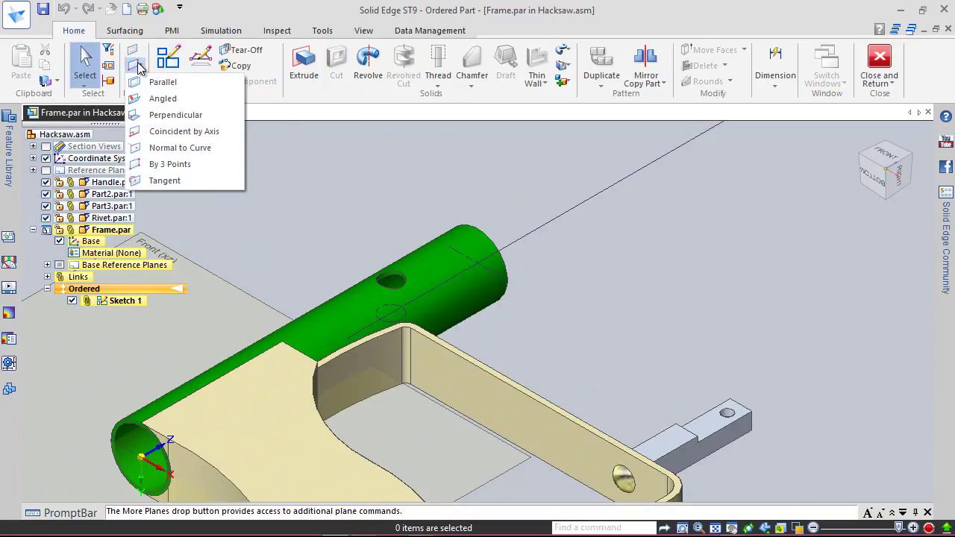
pyautogui.click(170, 147)
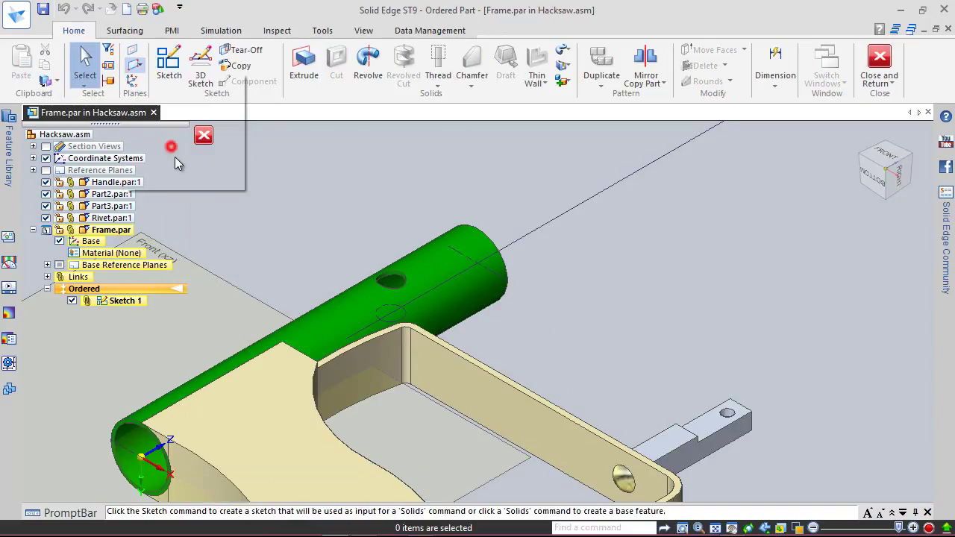
pyautogui.click(348, 342)
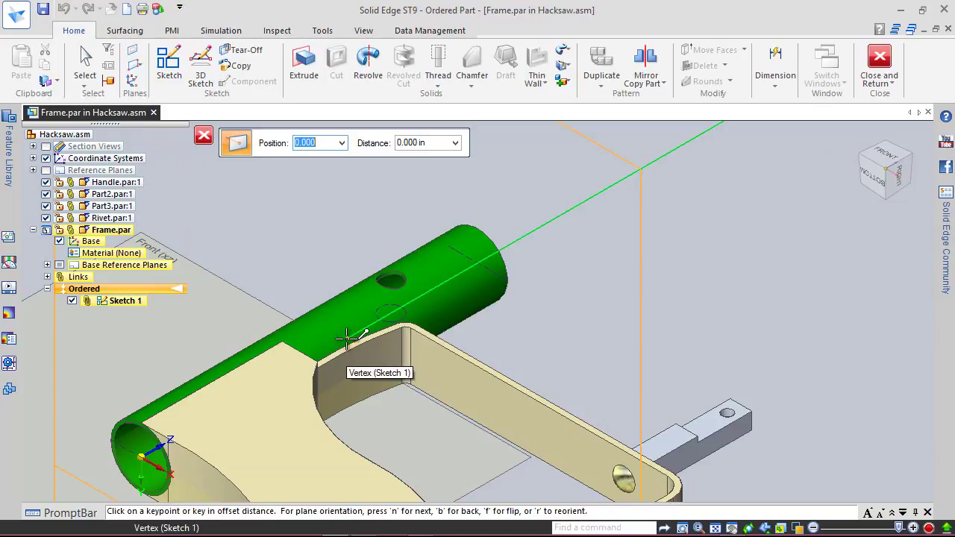
pyautogui.click(346, 339)
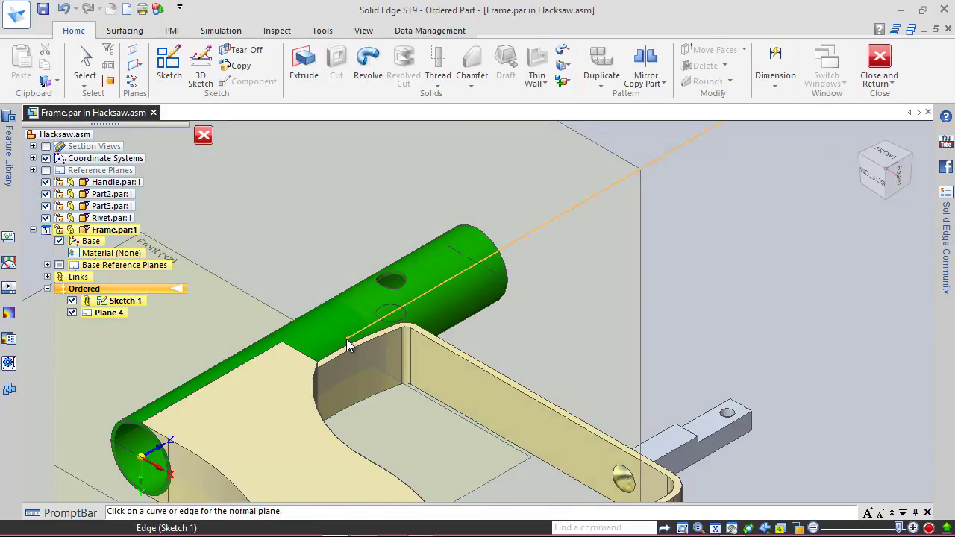
# Start a sketch on the plane normal to the frame path and draw a circle about 0.8 in in diameter centred on the path's endpoint
pyautogui.scroll(-5, 448, 299)
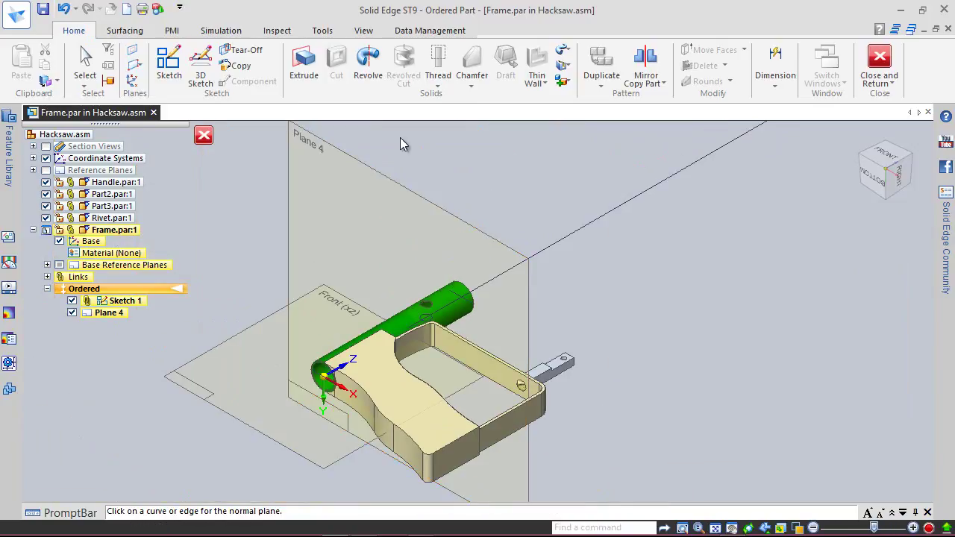
pyautogui.click(169, 64)
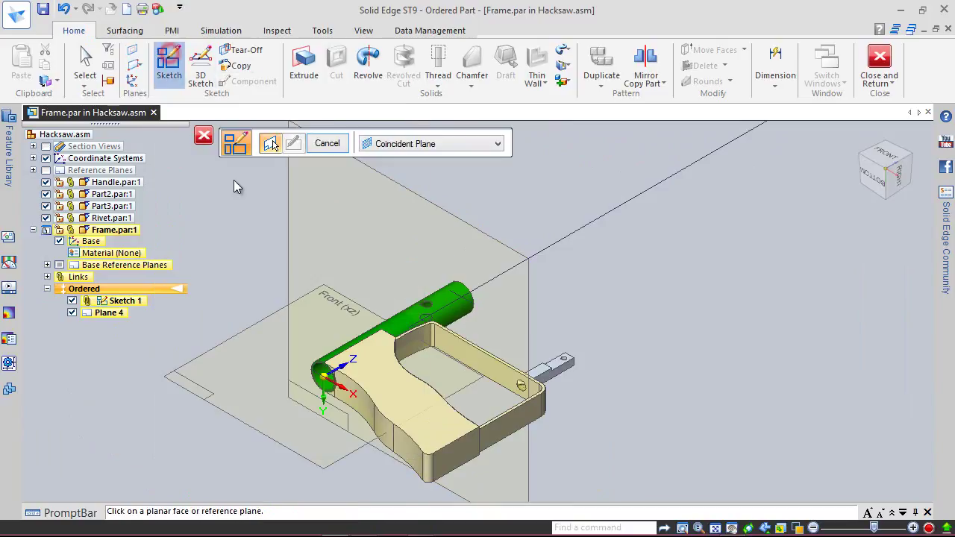
pyautogui.click(291, 205)
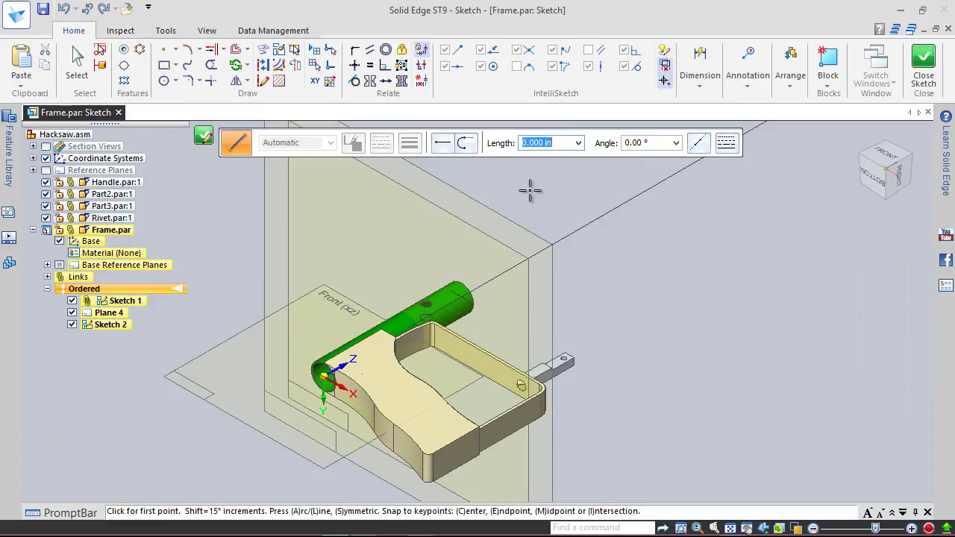
pyautogui.click(164, 80)
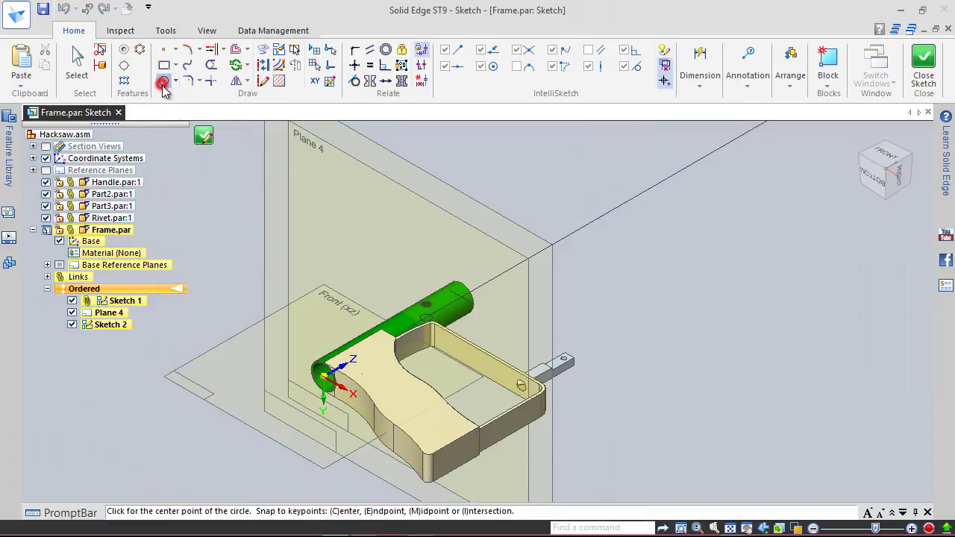
pyautogui.scroll(5, 364, 281)
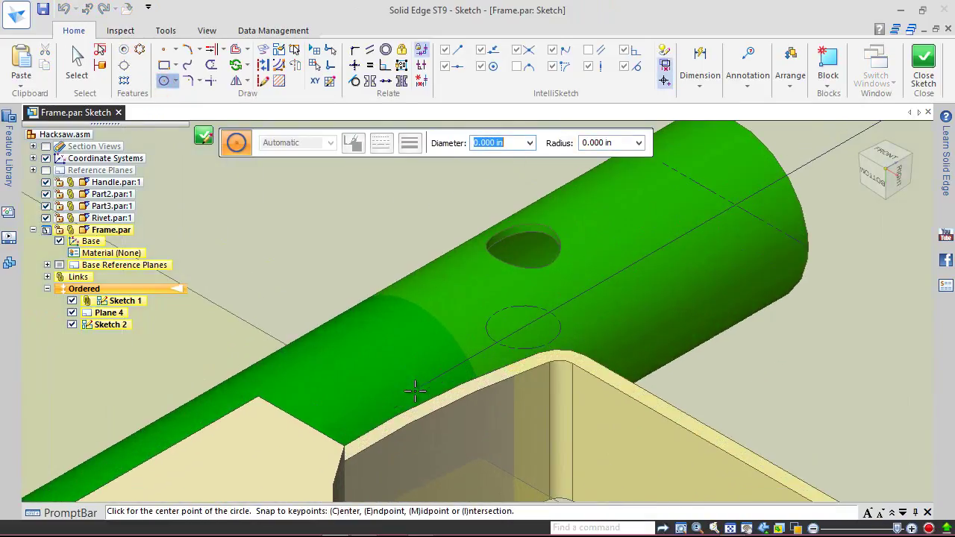
pyautogui.rightClick(417, 389)
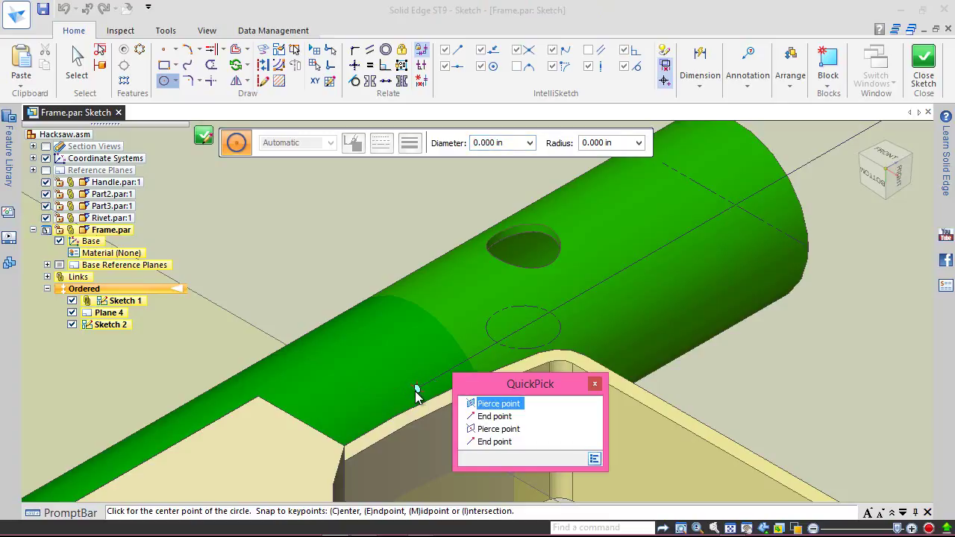
pyautogui.click(482, 417)
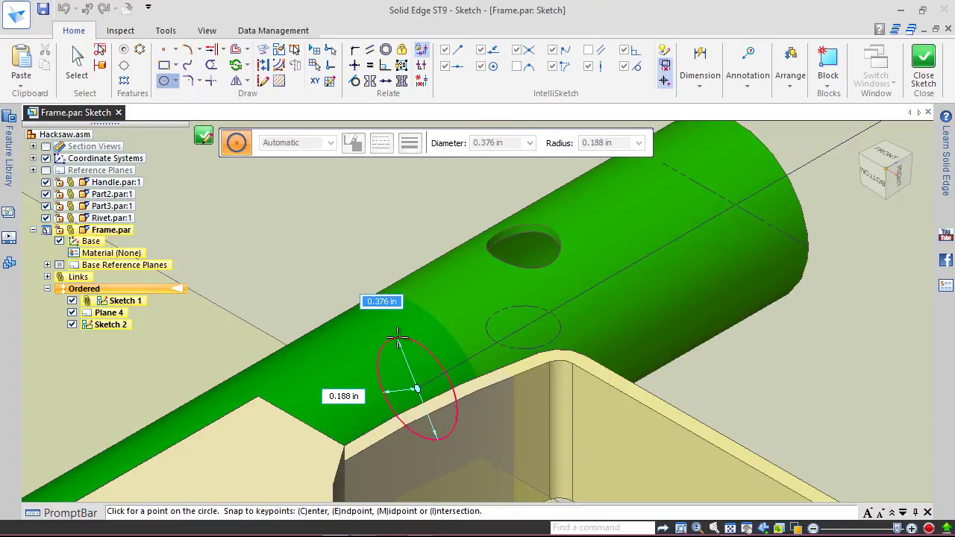
pyautogui.click(371, 278)
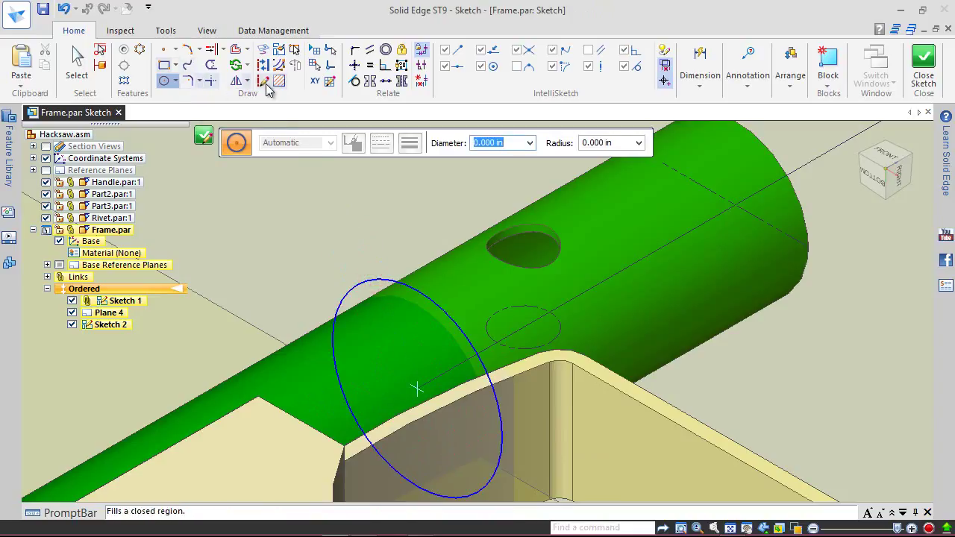
# Dimension the circle's diameter and set it to .62352 in
pyautogui.click(701, 78)
pyautogui.click(704, 110)
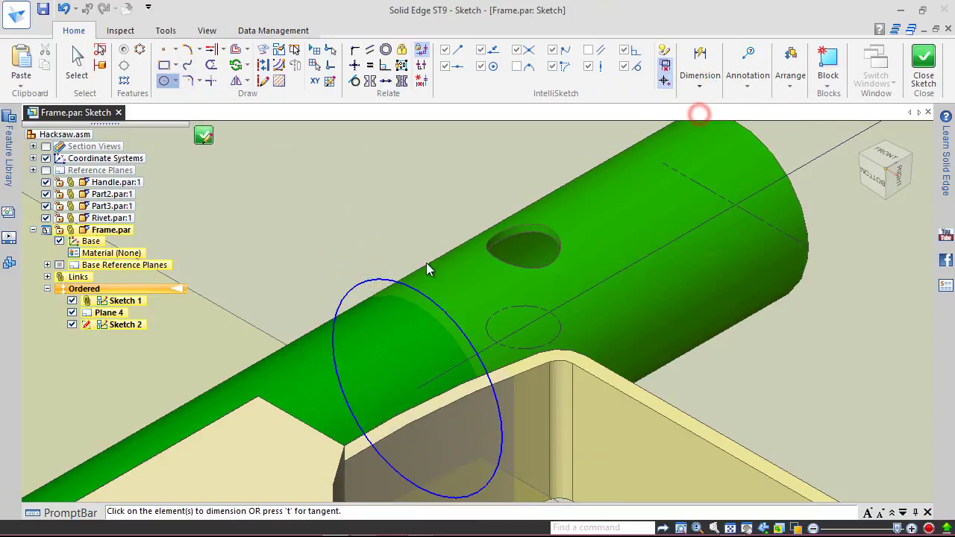
pyautogui.click(424, 291)
pyautogui.click(309, 256)
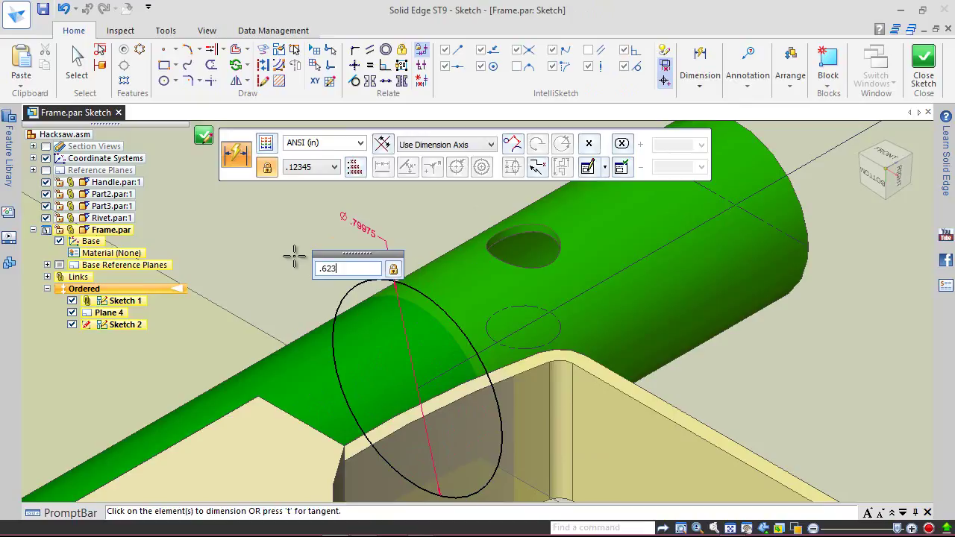
pyautogui.write('.62352')
pyautogui.press('Return')
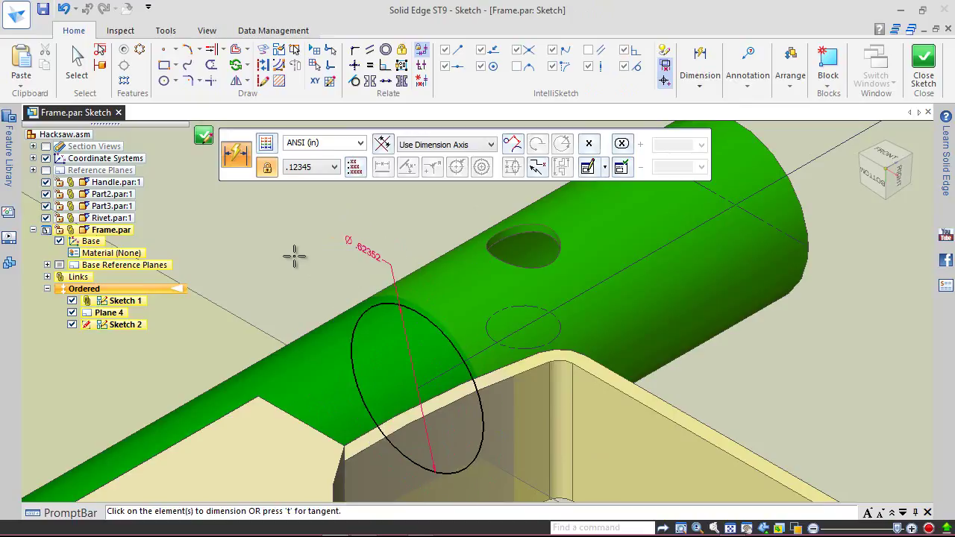
# Offset the circle inward by 0.031 in to form the tube's wall profile, and save
pyautogui.click(236, 50)
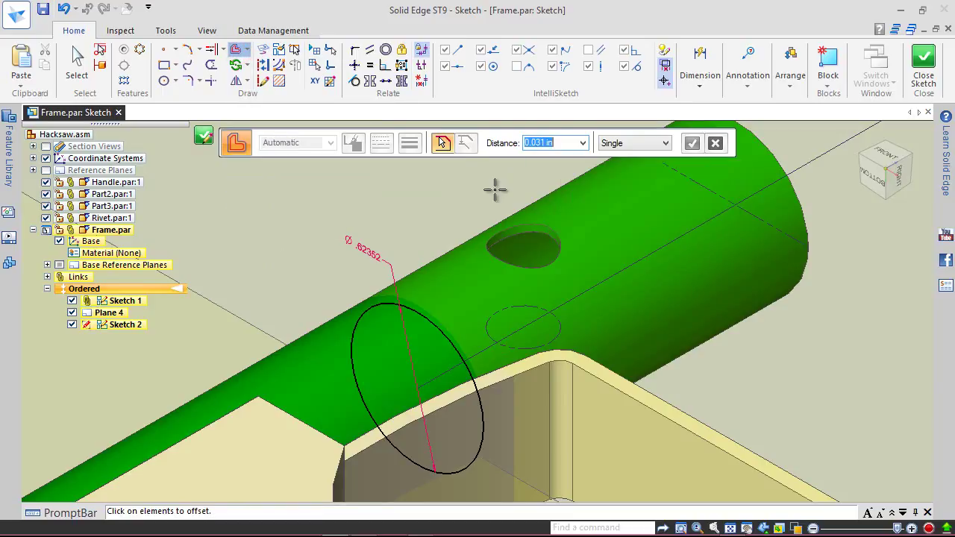
pyautogui.click(417, 314)
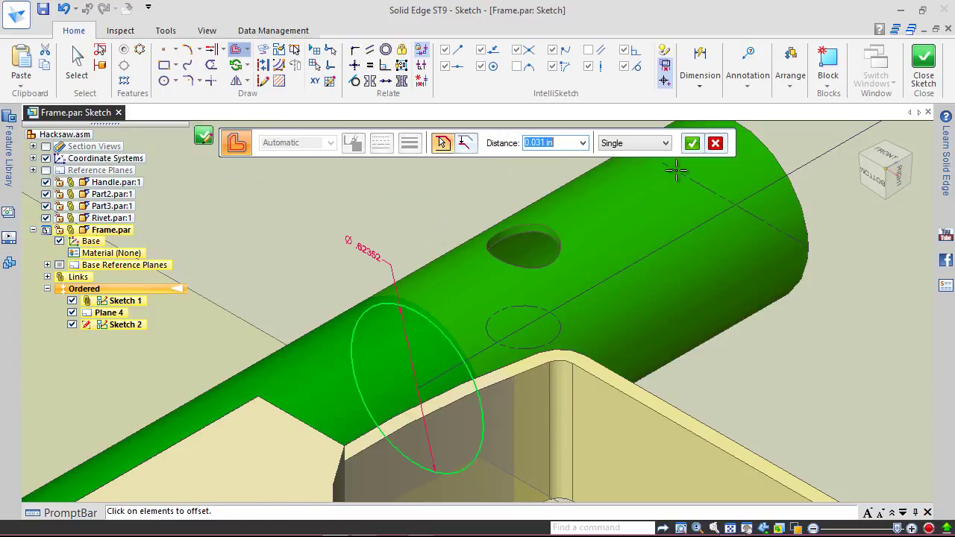
pyautogui.click(692, 142)
pyautogui.click(378, 347)
pyautogui.click(74, 64)
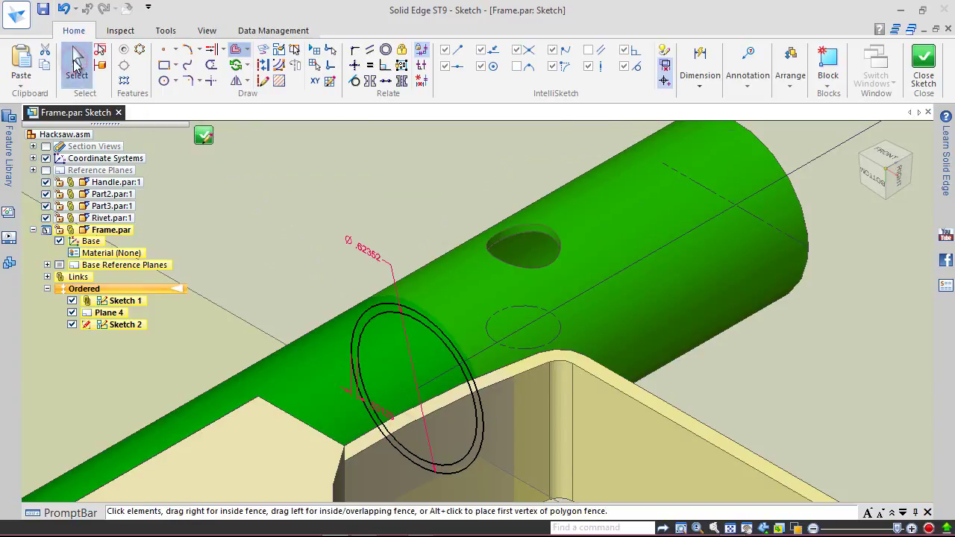
pyautogui.click(44, 9)
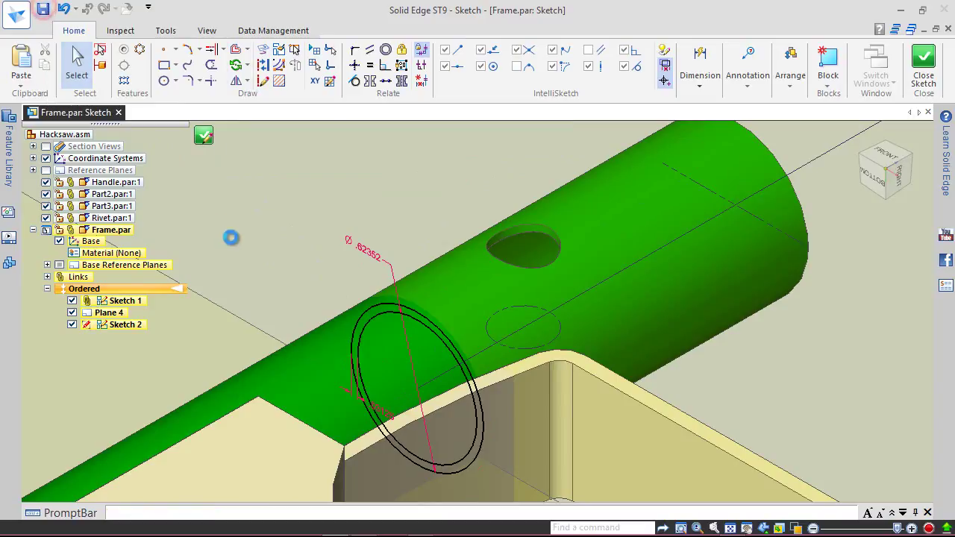
# Close and finish the tube profile sketch
pyautogui.click(923, 66)
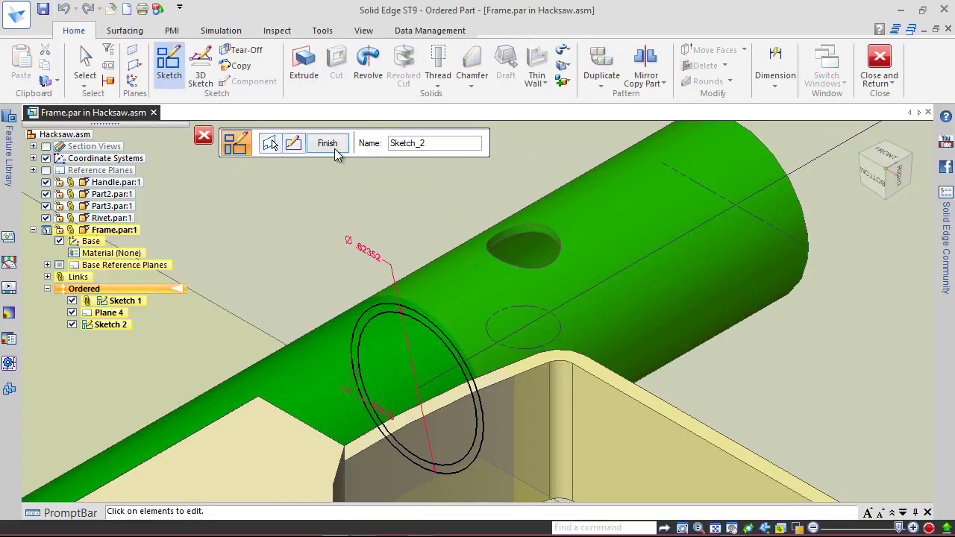
pyautogui.click(328, 143)
pyautogui.click(328, 145)
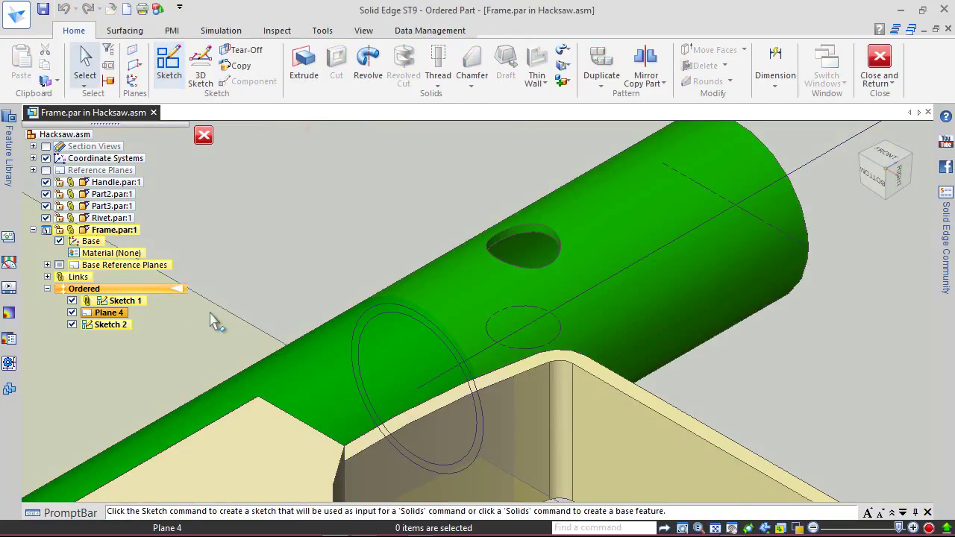
# Hide Plane 4 and the Frame part's Front (xz) base reference plane, and save
pyautogui.click(72, 312)
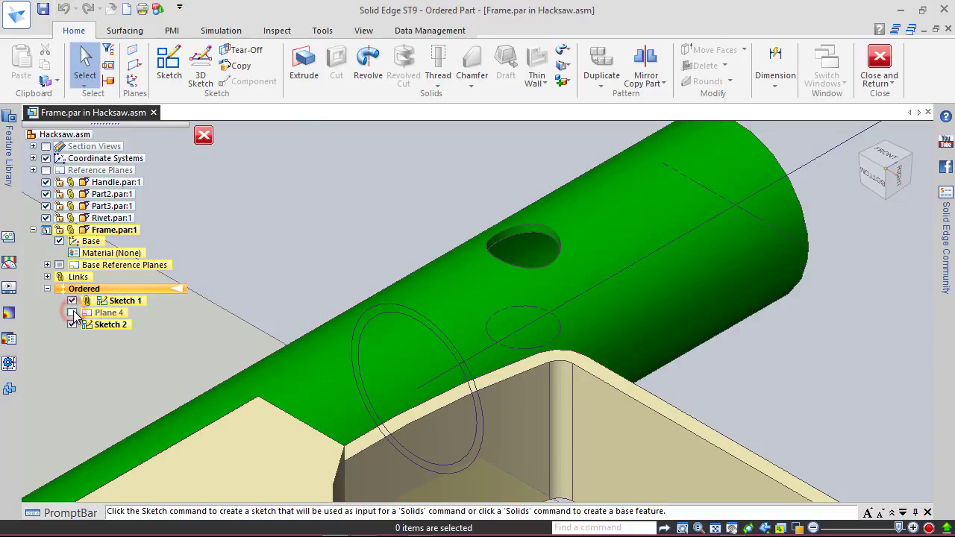
pyautogui.click(47, 265)
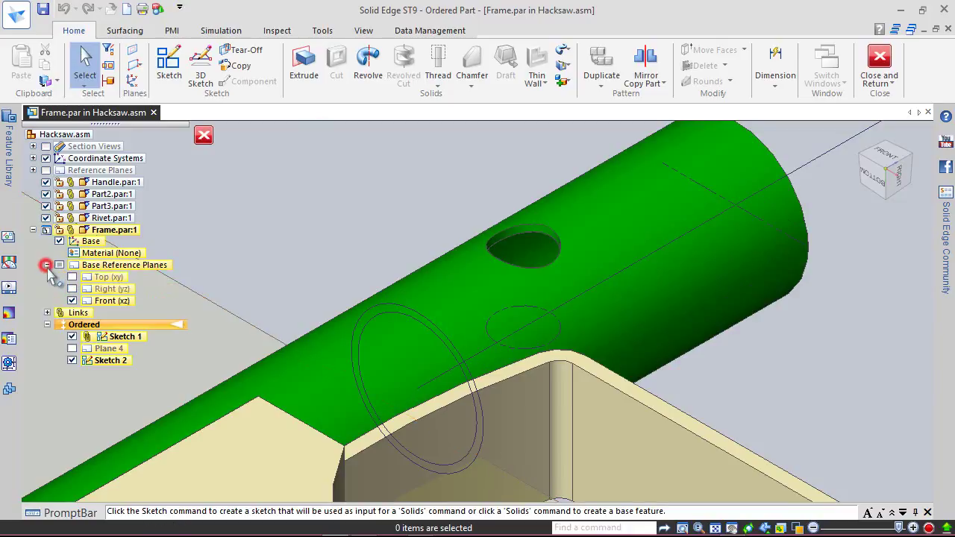
pyautogui.click(72, 301)
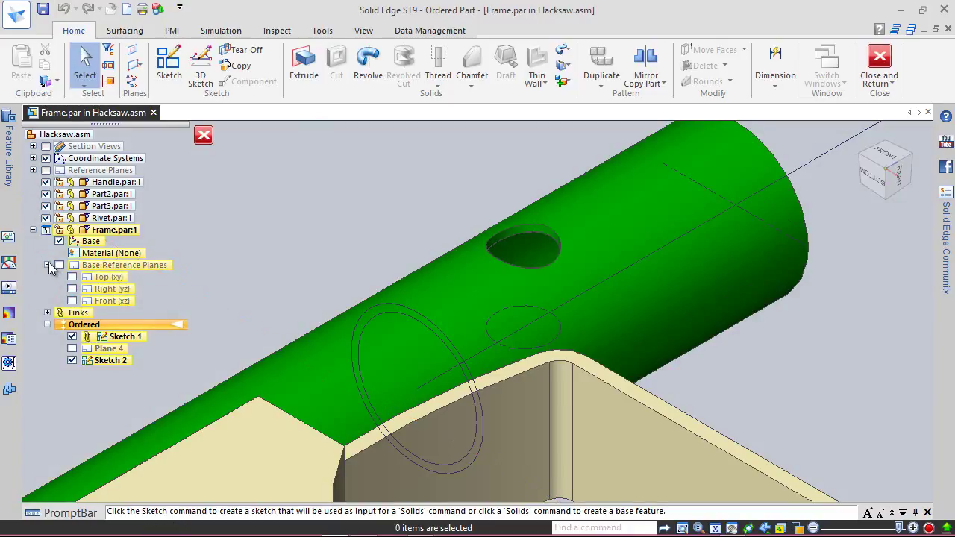
pyautogui.click(47, 265)
pyautogui.click(42, 9)
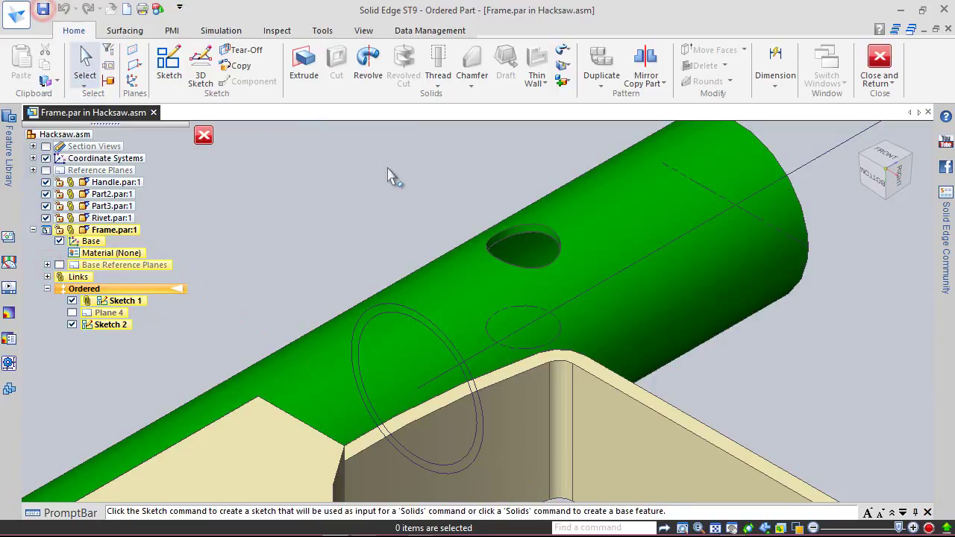
# Create a swept protrusion of the outer circle along the frame path, using the single path and cross section option
pyautogui.click(567, 49)
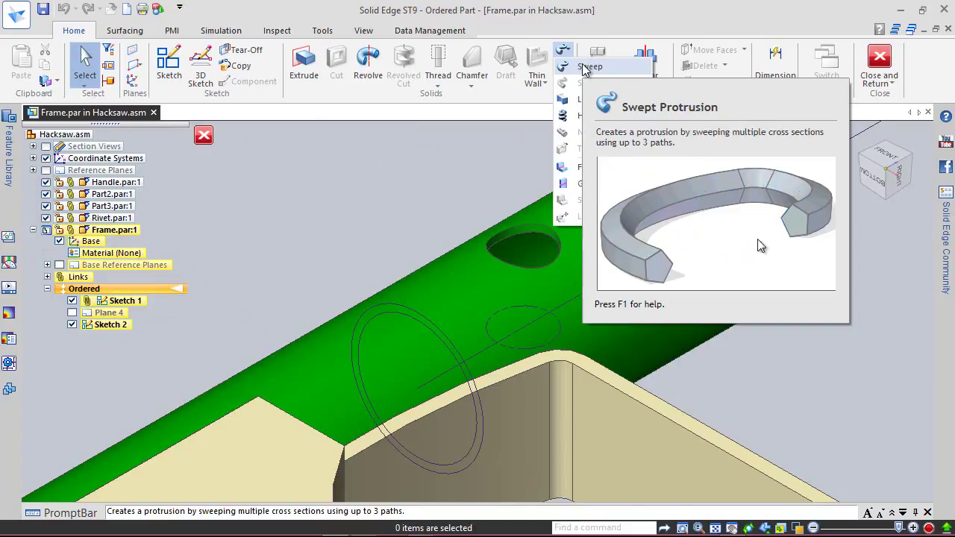
pyautogui.click(586, 67)
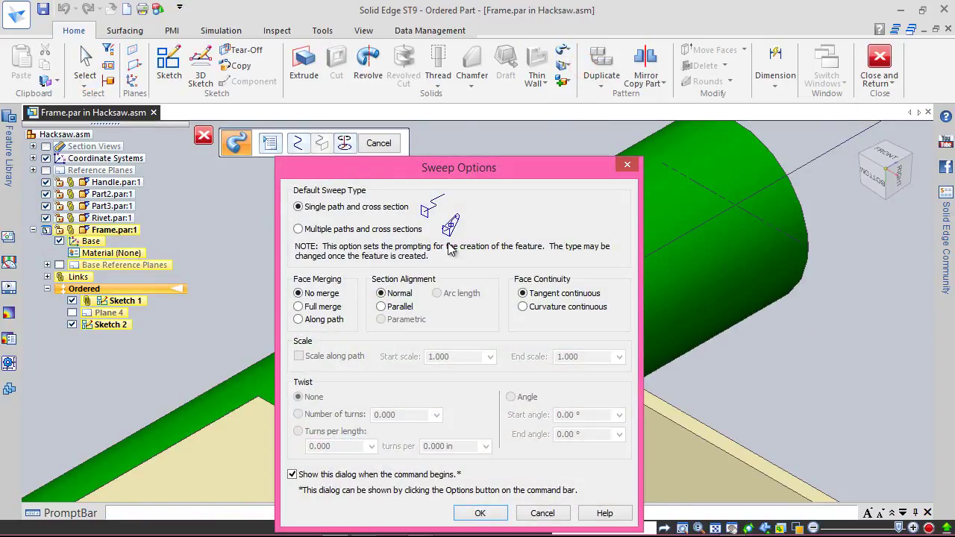
pyautogui.click(490, 512)
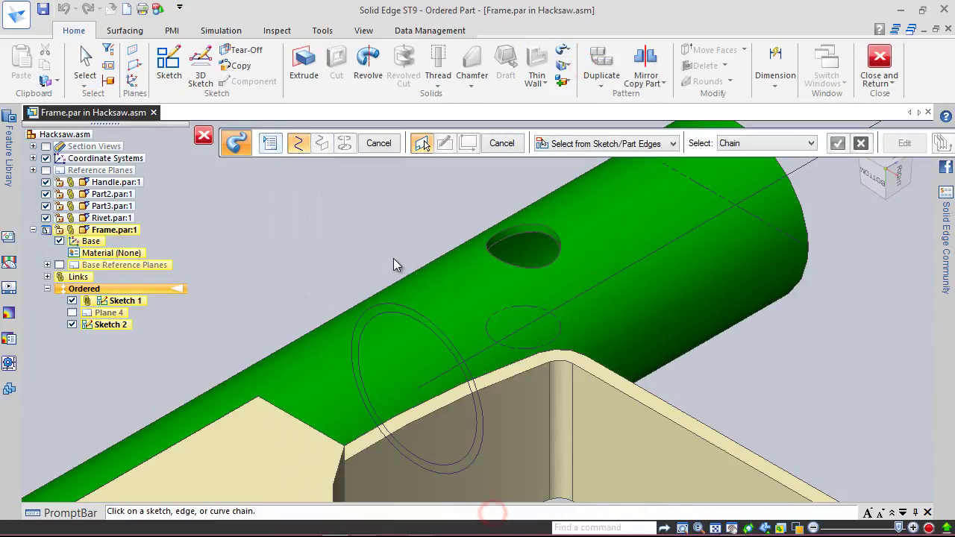
pyautogui.moveTo(393, 258); pyautogui.dragTo(407, 227, button='middle')
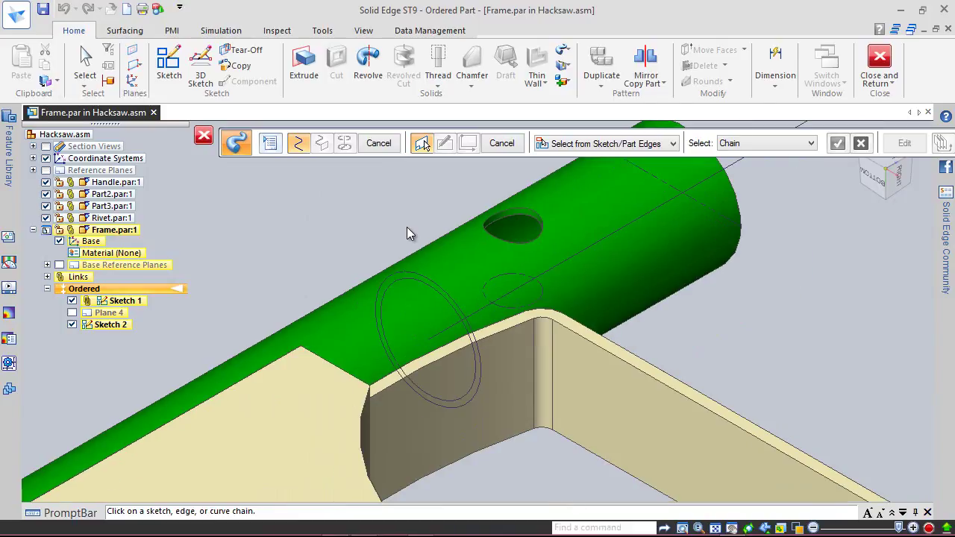
pyautogui.click(488, 306)
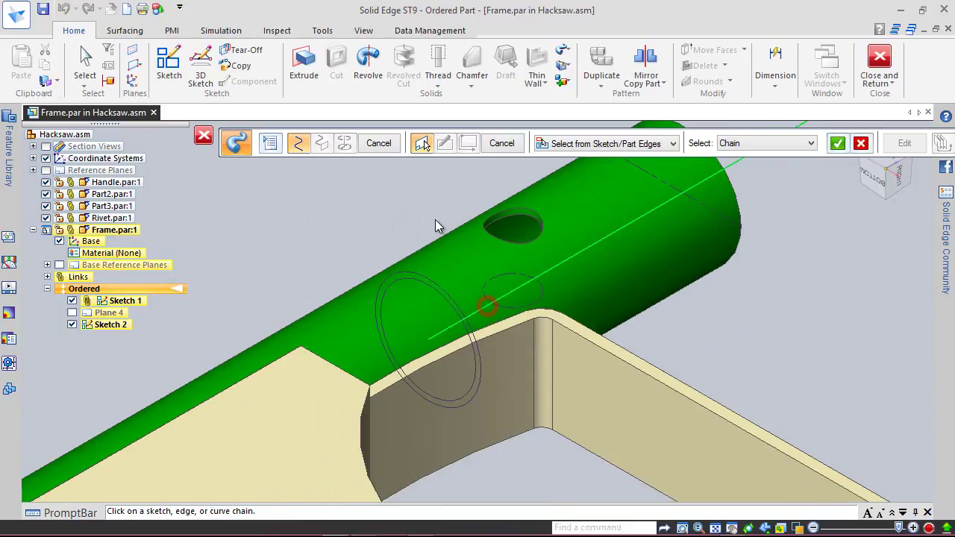
pyautogui.click(837, 145)
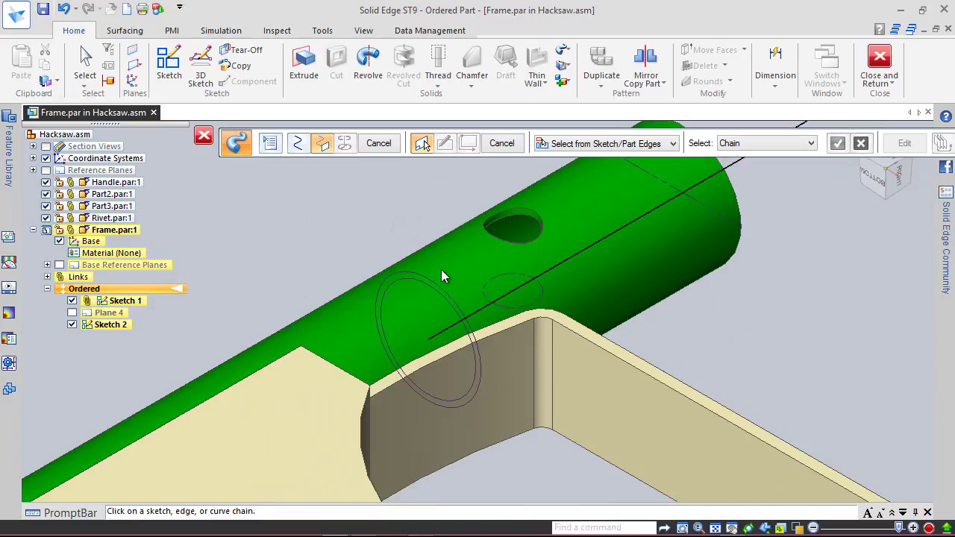
pyautogui.click(422, 274)
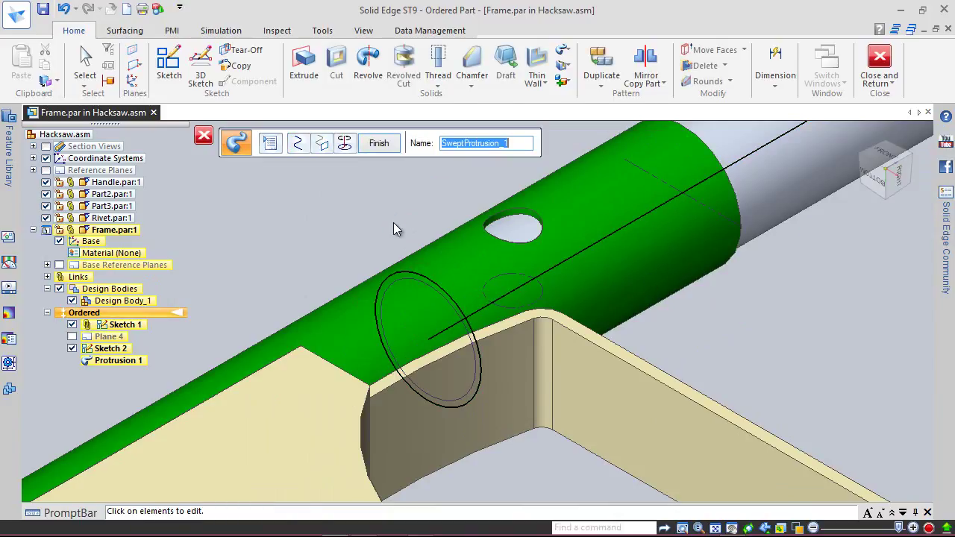
pyautogui.hotkey('ctrl', 'shift', 'a')
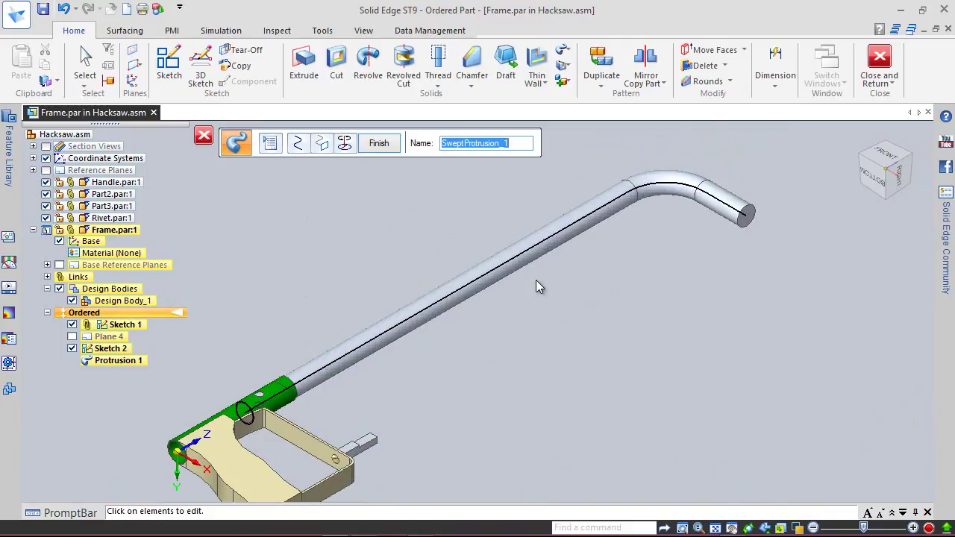
pyautogui.click(380, 143)
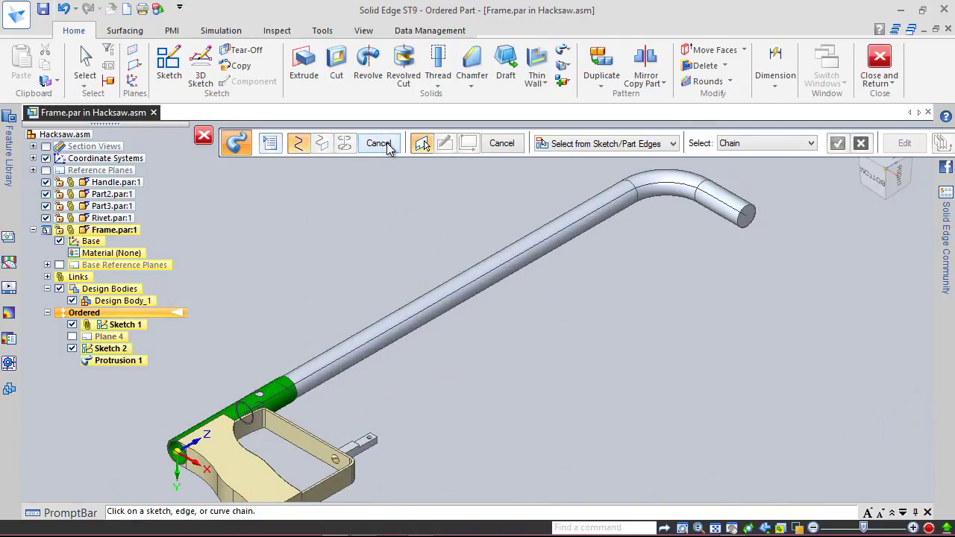
pyautogui.click(386, 145)
# Create a swept cutout of the inner circle along the frame path with the single path and cross section option to hollow the tube
pyautogui.scroll(5, 755, 199)
pyautogui.scroll(-5, 747, 191)
pyautogui.scroll(6, 376, 310)
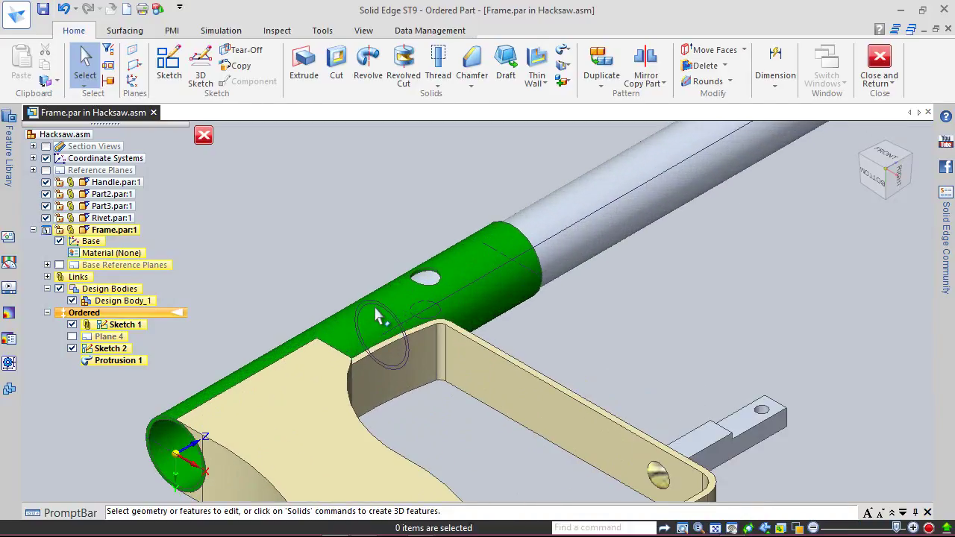
pyautogui.scroll(1, 375, 310)
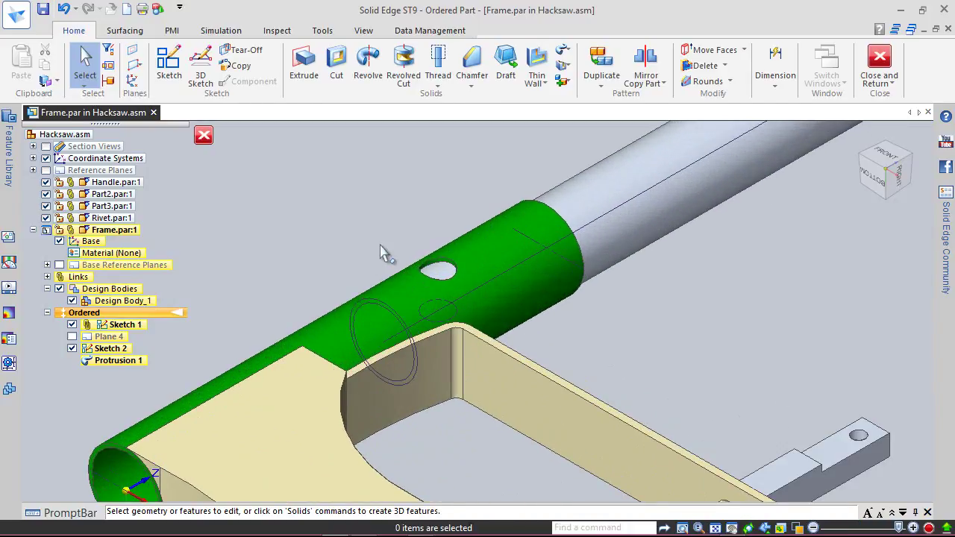
pyautogui.click(567, 68)
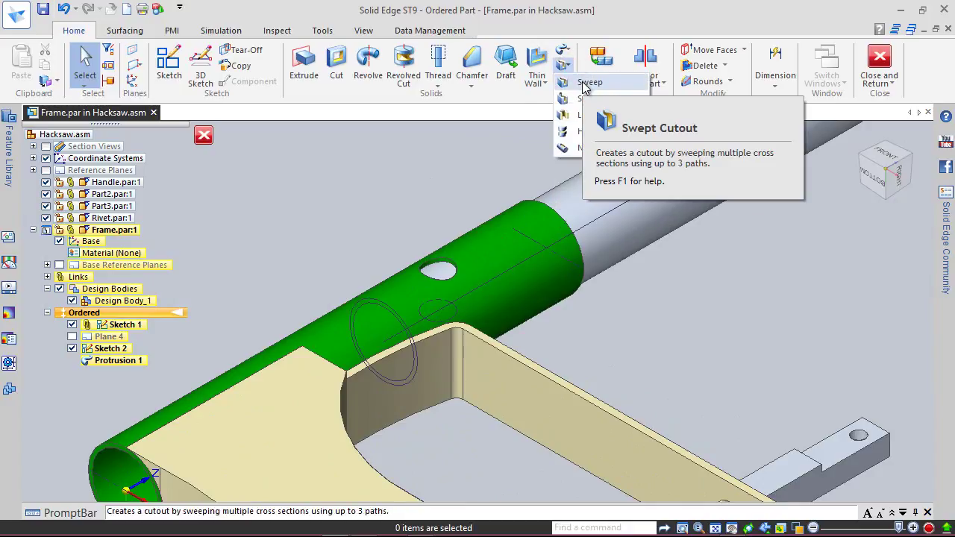
pyautogui.click(585, 87)
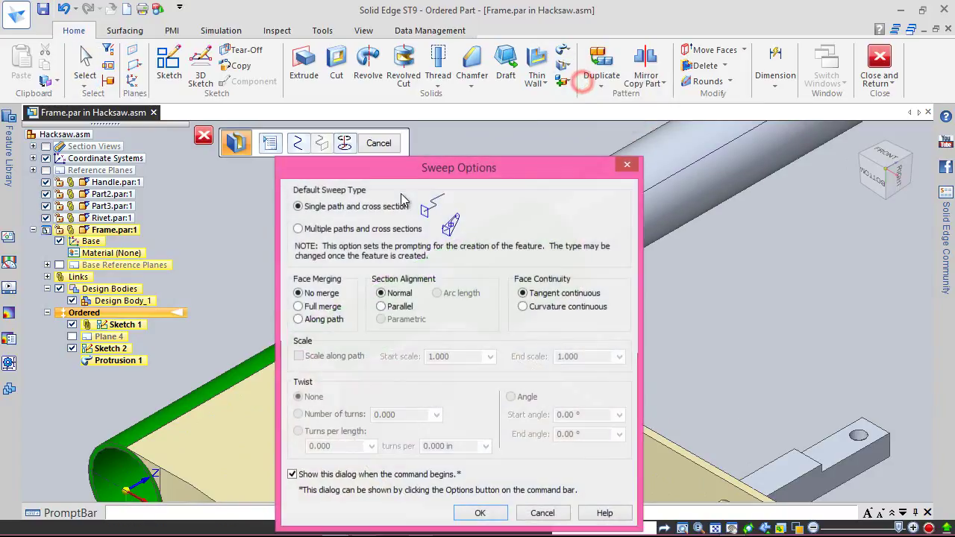
pyautogui.click(480, 514)
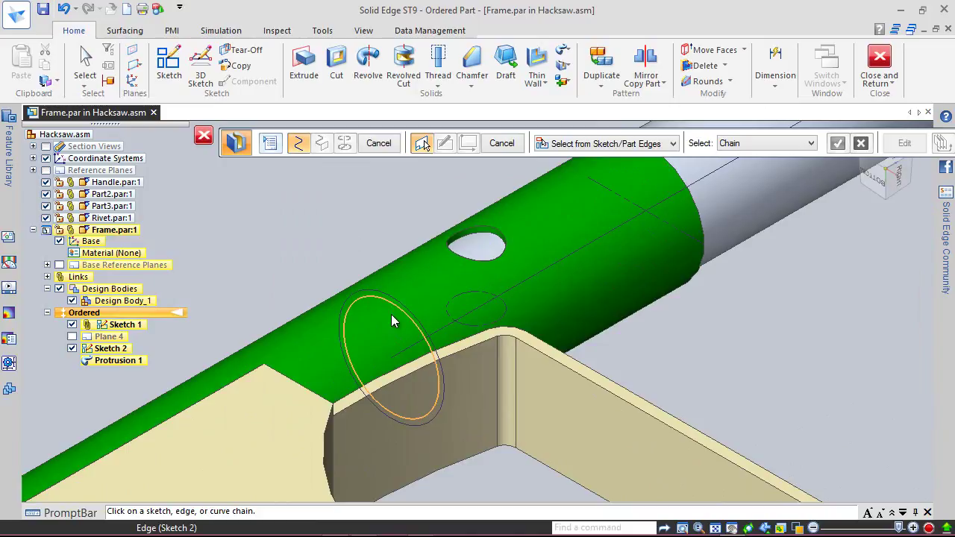
pyautogui.click(409, 354)
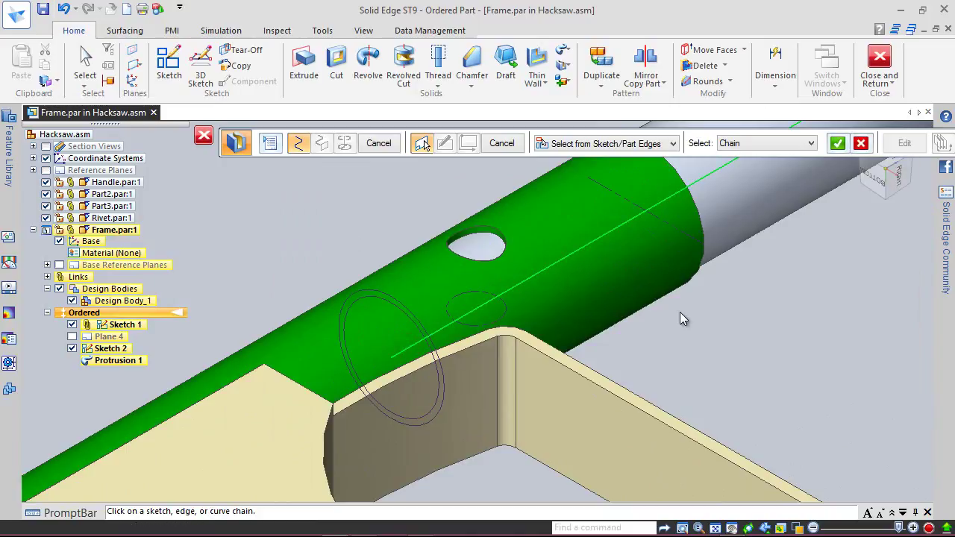
pyautogui.click(842, 144)
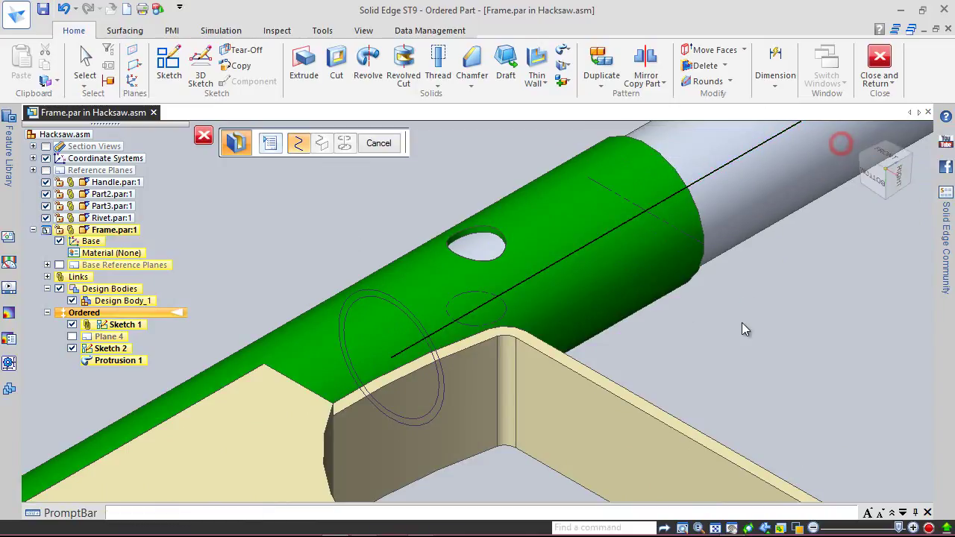
pyautogui.click(374, 300)
pyautogui.rightClick(447, 356)
pyautogui.click(376, 145)
# Hide Sketch 1 and Sketch 2 of the Frame part, inspect the hollow tube end, and save
pyautogui.scroll(-3, 277, 373)
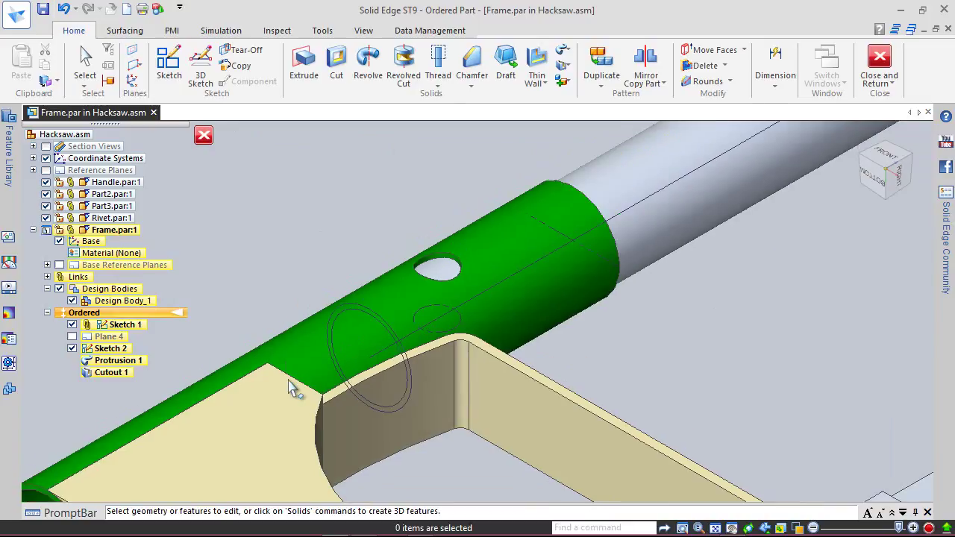
pyautogui.click(73, 347)
pyautogui.click(72, 324)
pyautogui.scroll(-5, 231, 387)
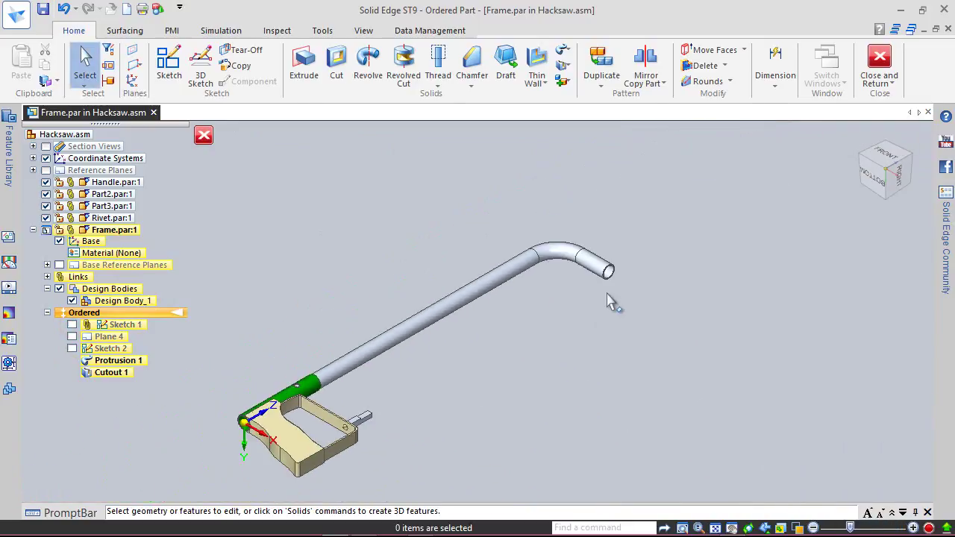
pyautogui.scroll(5, 616, 313)
pyautogui.moveTo(605, 282)
pyautogui.mouseDown(button='middle')
pyautogui.moveTo(516, 251)
pyautogui.moveTo(480, 220)
pyautogui.moveTo(549, 246)
pyautogui.moveTo(781, 198)
pyautogui.mouseUp(button='middle')
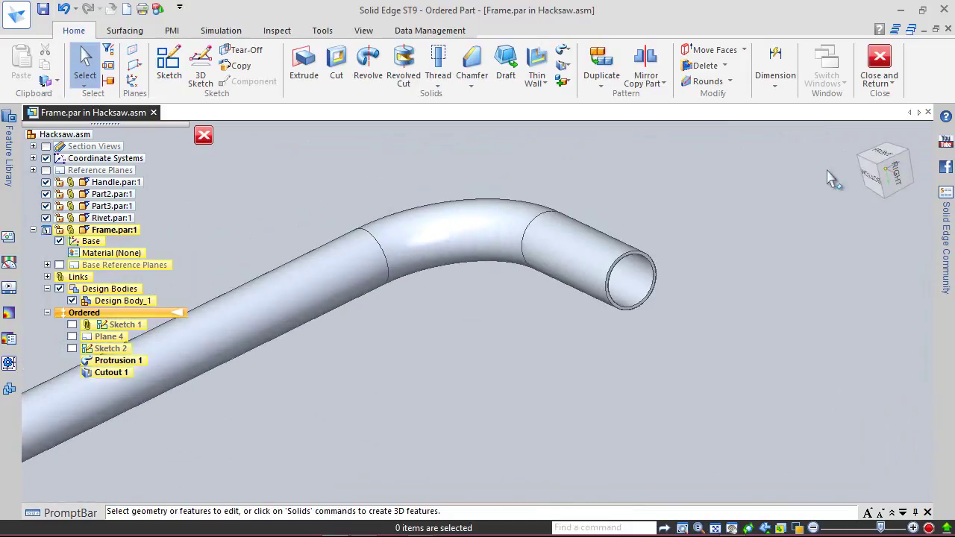
pyautogui.scroll(-5, 781, 199)
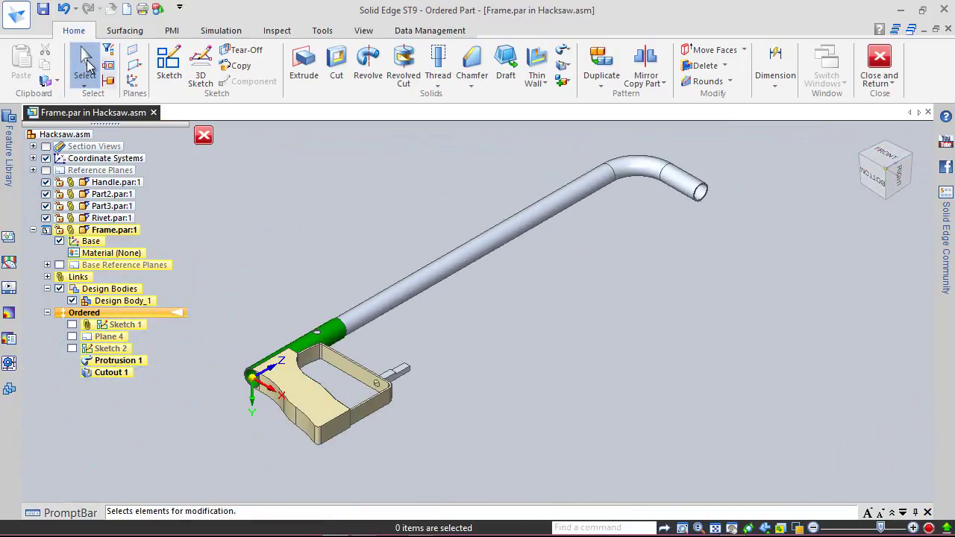
pyautogui.click(43, 9)
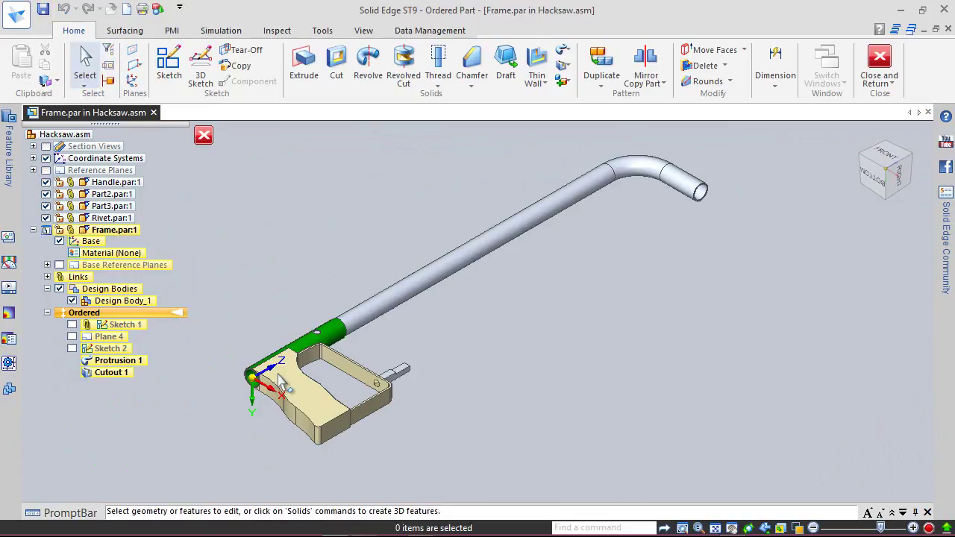
# Show the Frame part's Front (xz) base reference plane and start a new sketch on it
pyautogui.scroll(5, 279, 380)
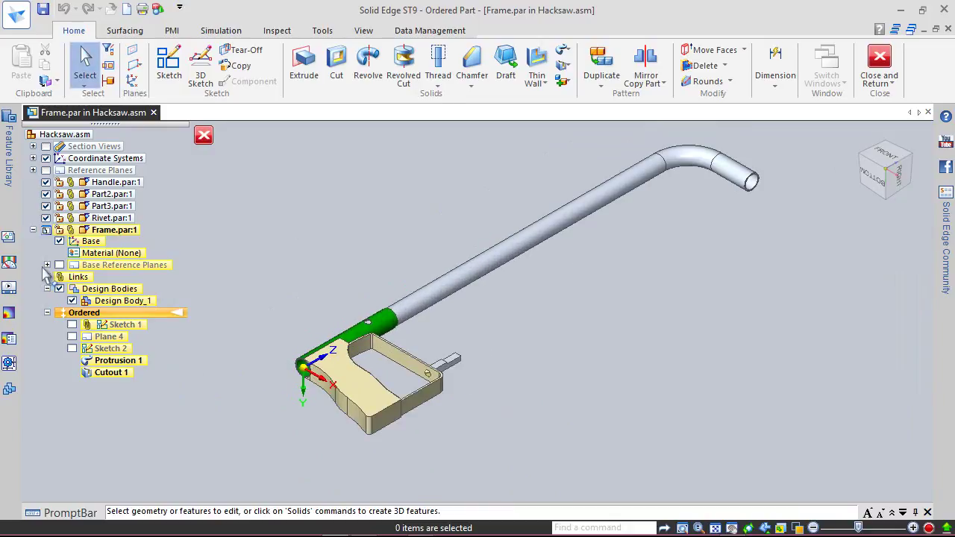
pyautogui.click(47, 265)
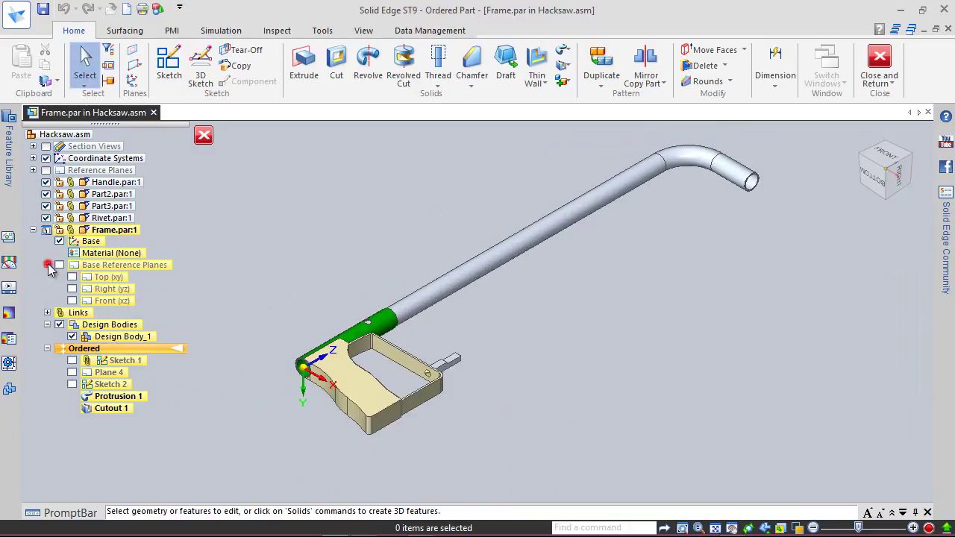
pyautogui.click(72, 301)
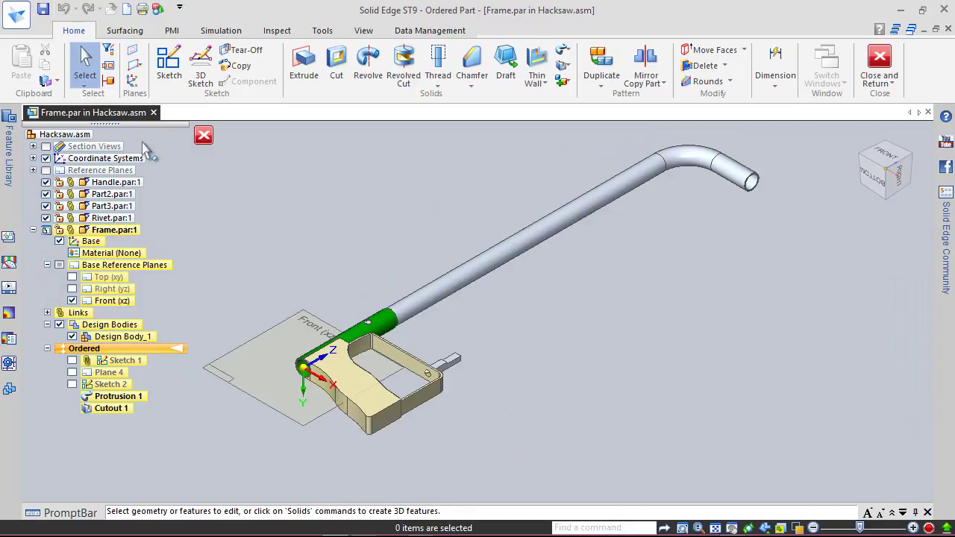
pyautogui.click(169, 64)
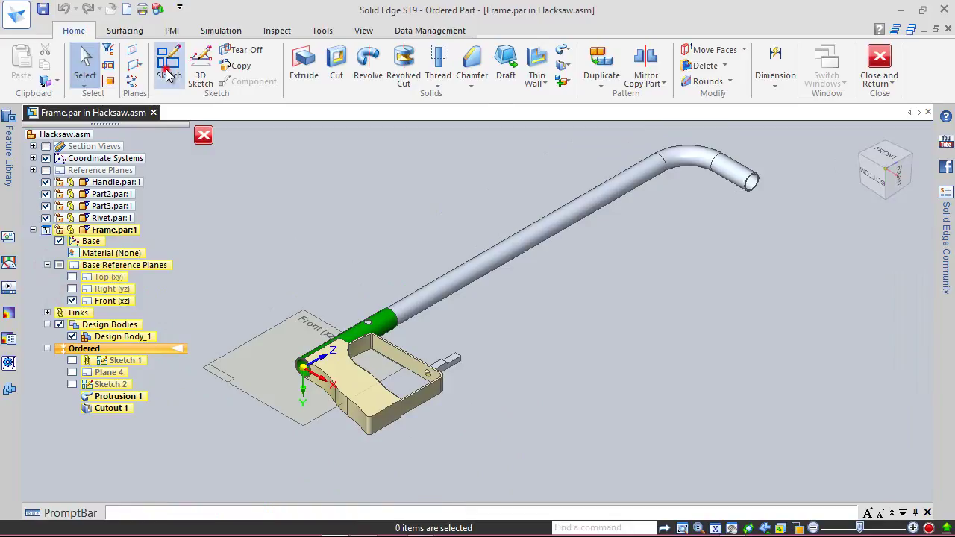
pyautogui.click(251, 338)
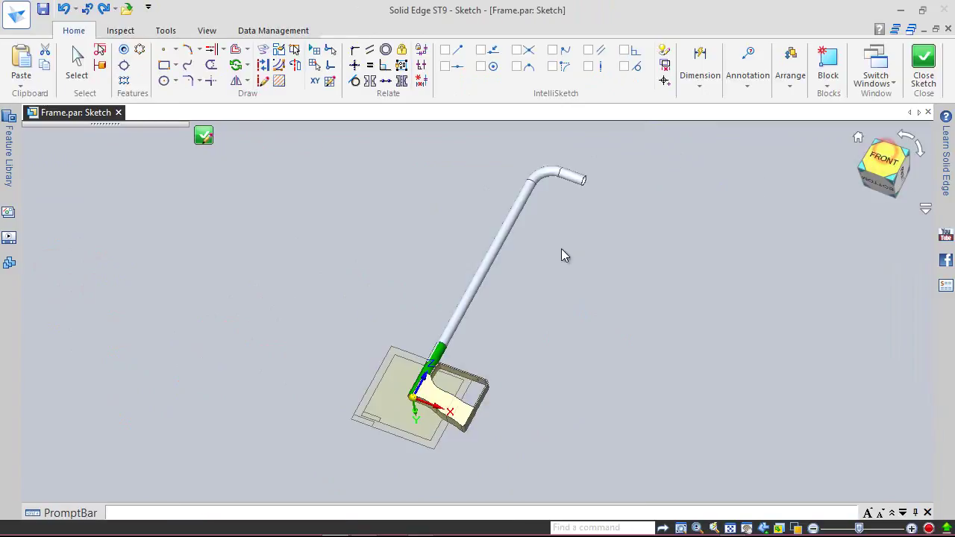
pyautogui.scroll(5, 455, 439)
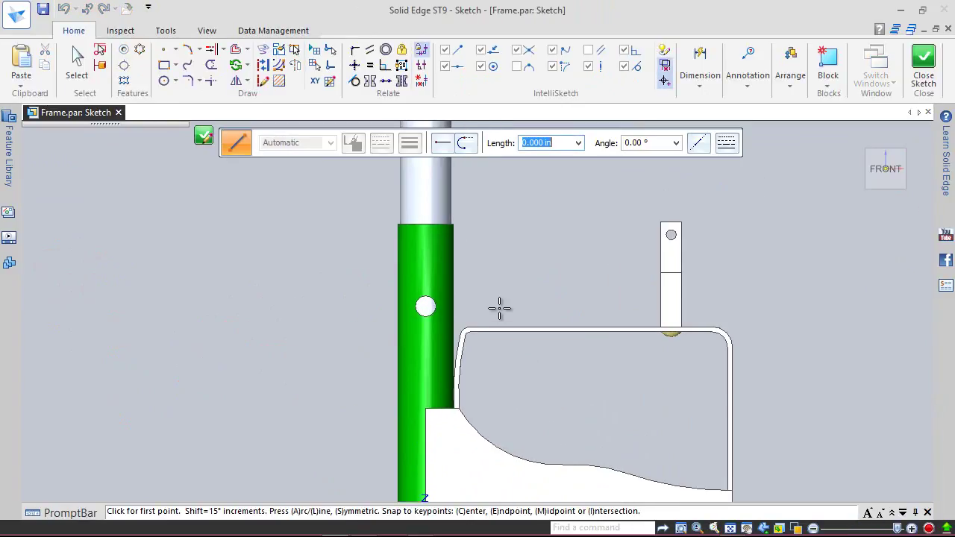
pyautogui.click(470, 293)
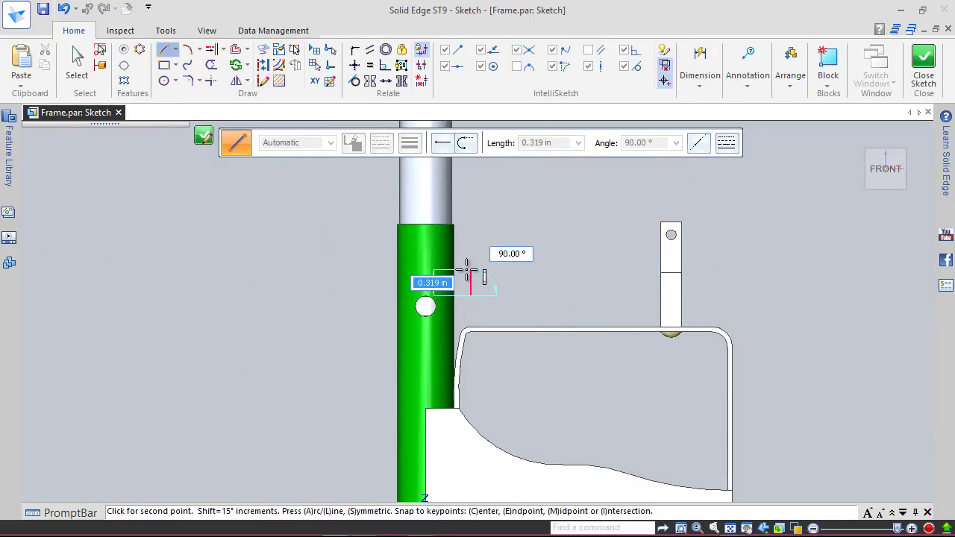
pyautogui.press('Escape')
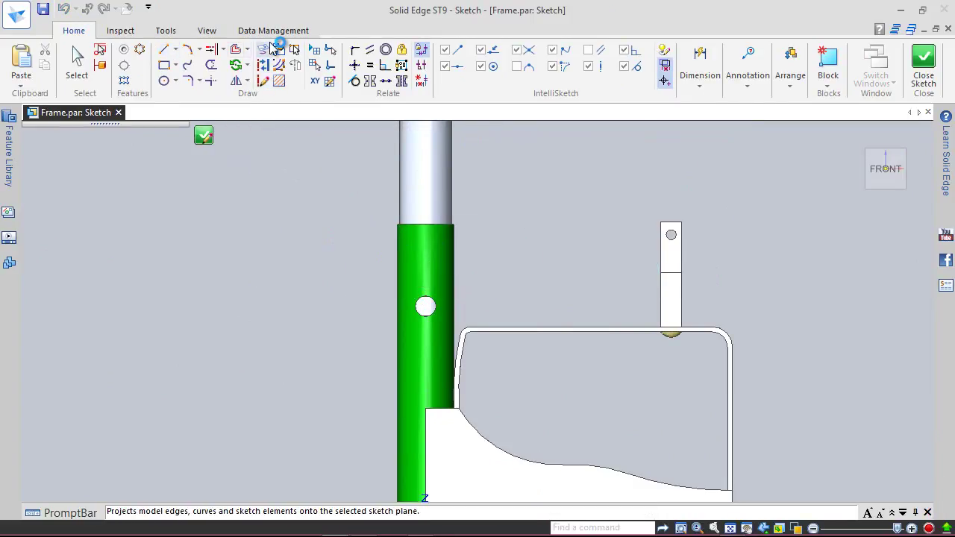
# Project the green sleeve's outer face, including its internal hole loop, into the sketch
pyautogui.click(263, 49)
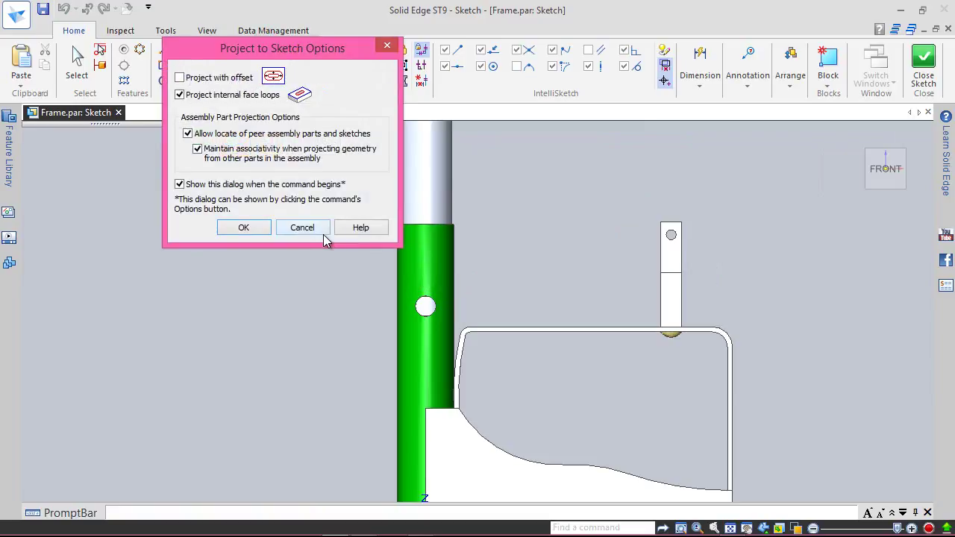
pyautogui.click(243, 227)
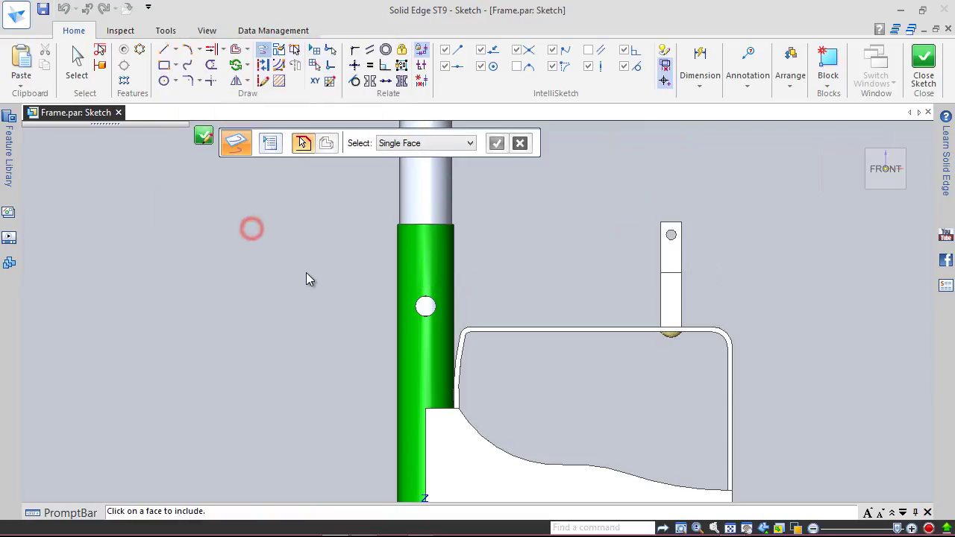
pyautogui.click(425, 332)
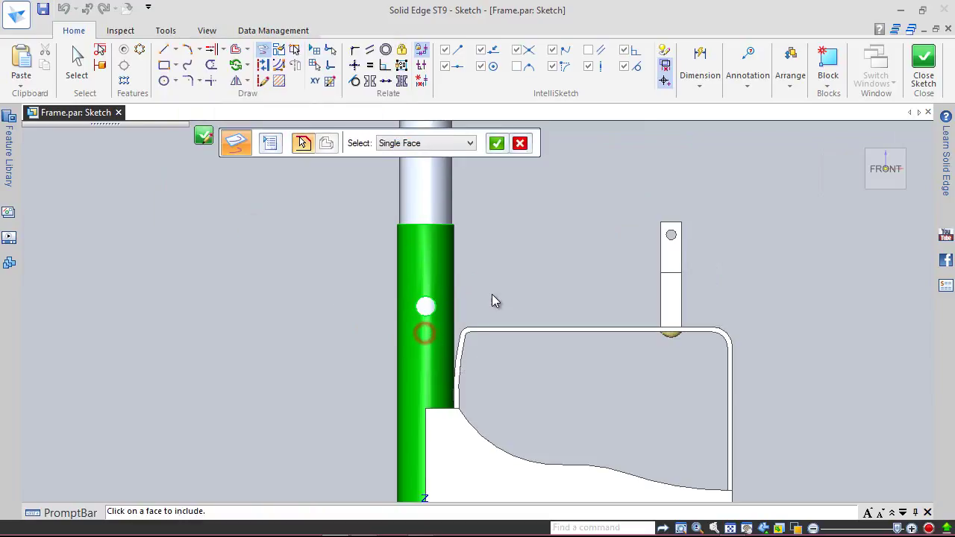
pyautogui.click(497, 142)
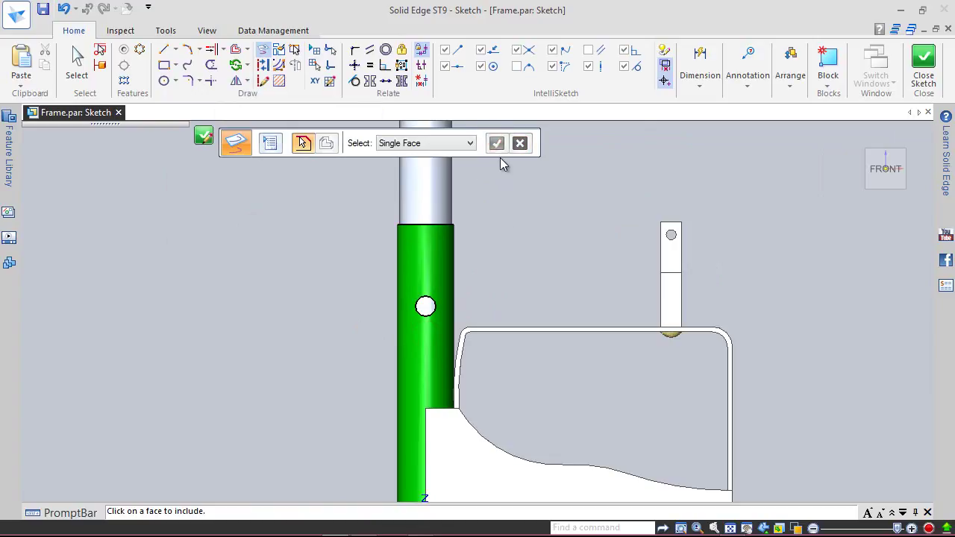
# Change the projected straight edge at the sleeve's upper end to construction geometry, and close and finish the sketch
pyautogui.click(262, 65)
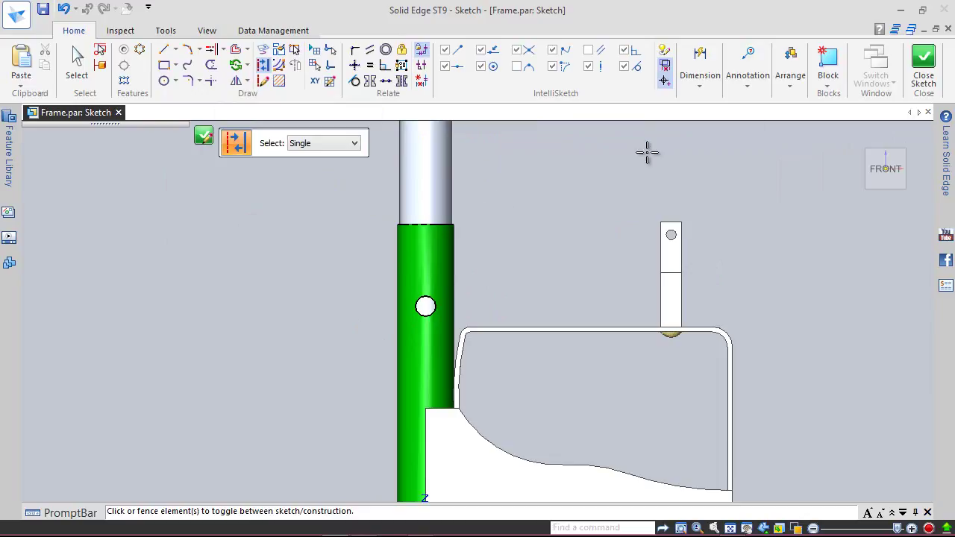
pyautogui.click(924, 63)
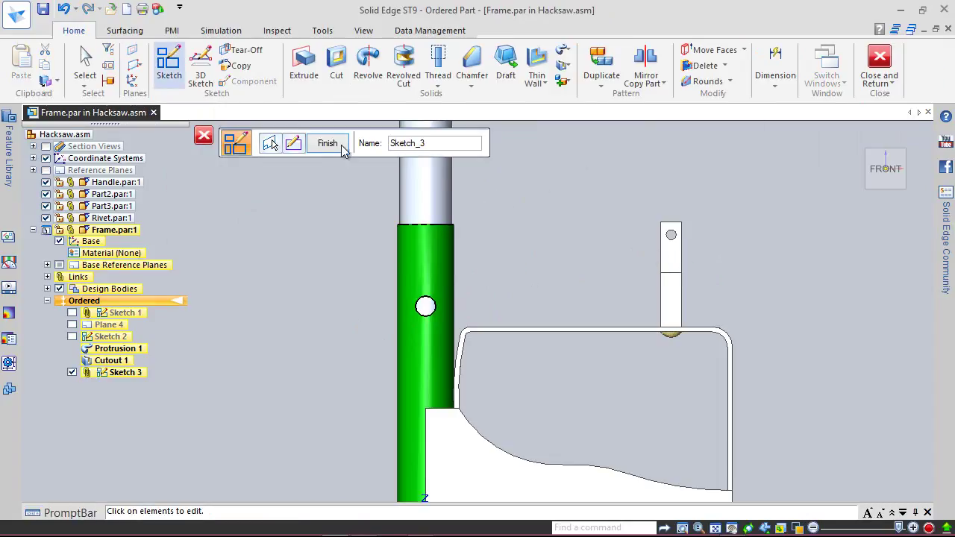
pyautogui.click(328, 142)
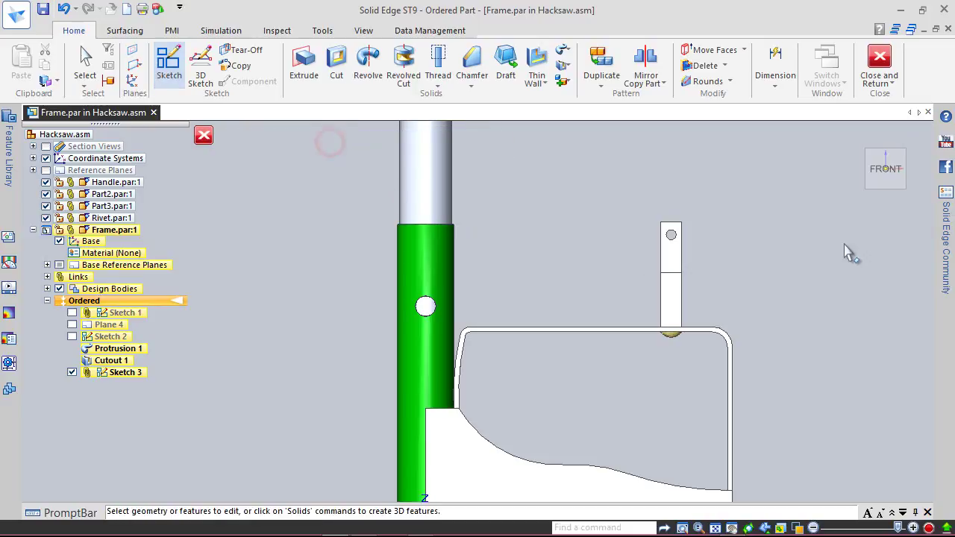
# Cut the projected hole circle through the frame tube with a symmetric extent about the sketch plane
pyautogui.click(886, 197)
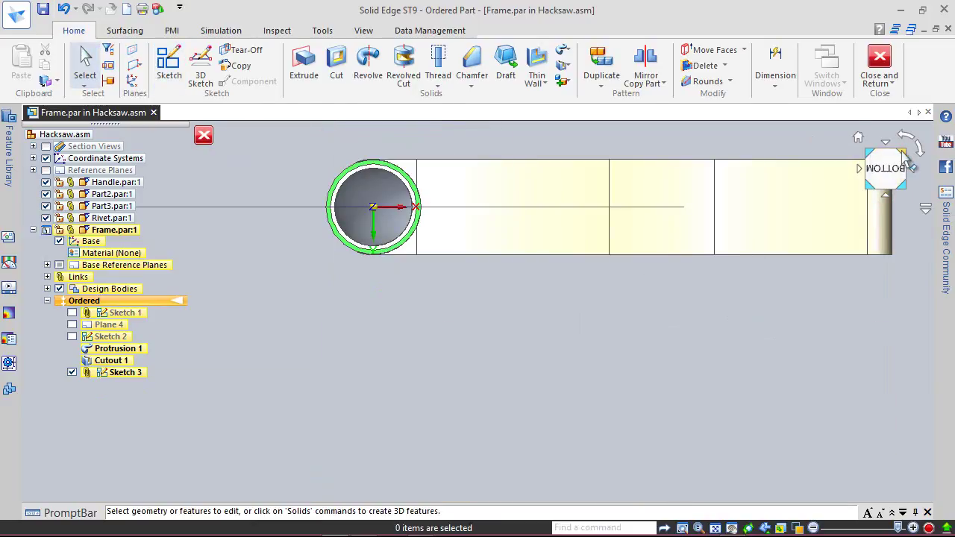
pyautogui.click(902, 153)
pyautogui.scroll(5, 362, 335)
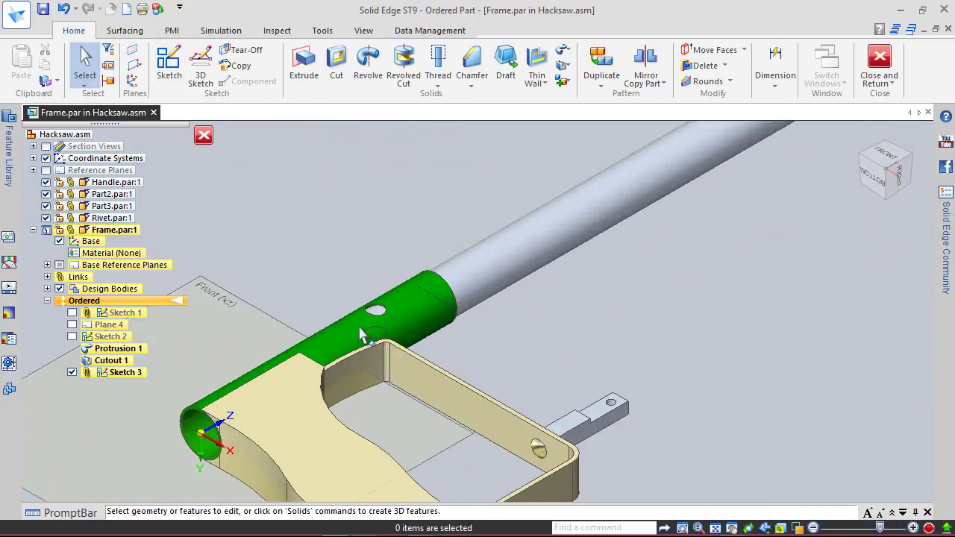
pyautogui.click(335, 64)
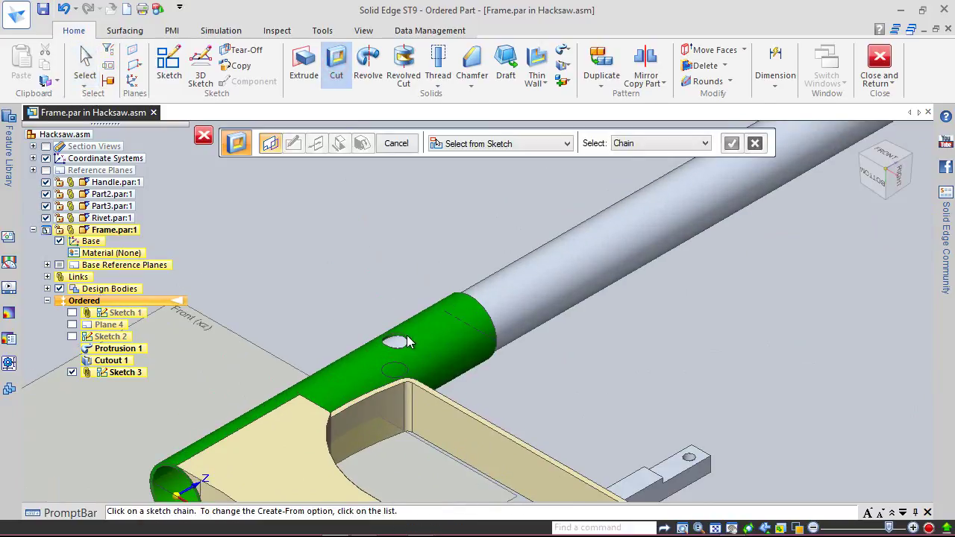
pyautogui.click(407, 365)
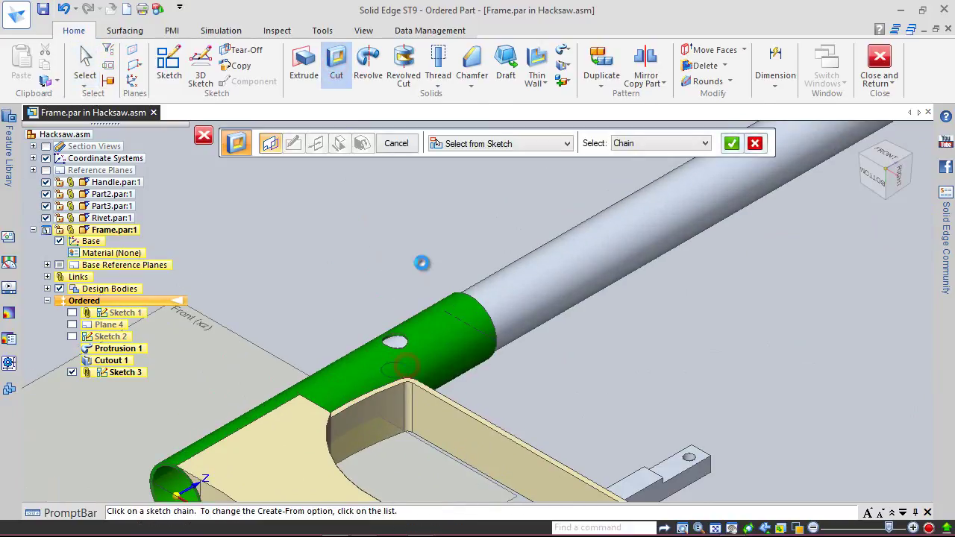
pyautogui.rightClick(421, 269)
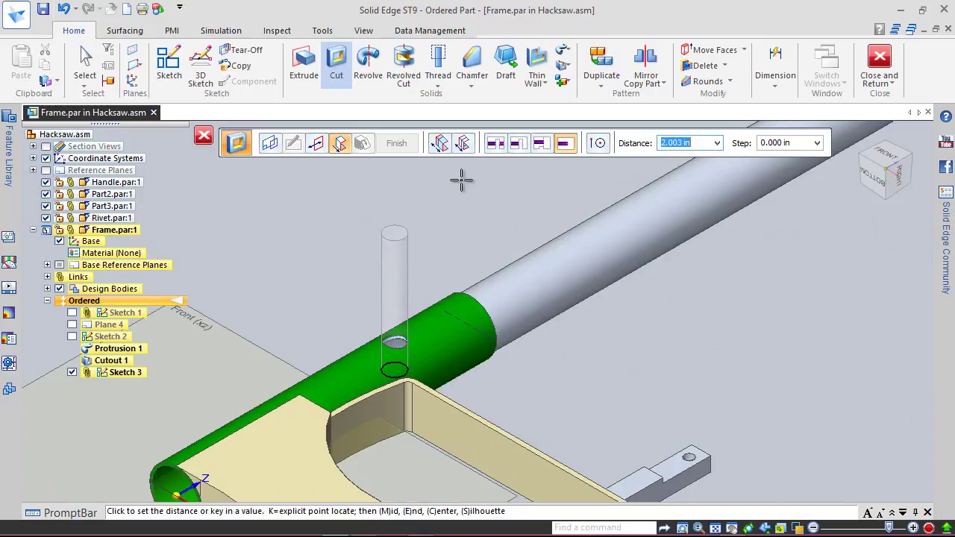
pyautogui.click(462, 144)
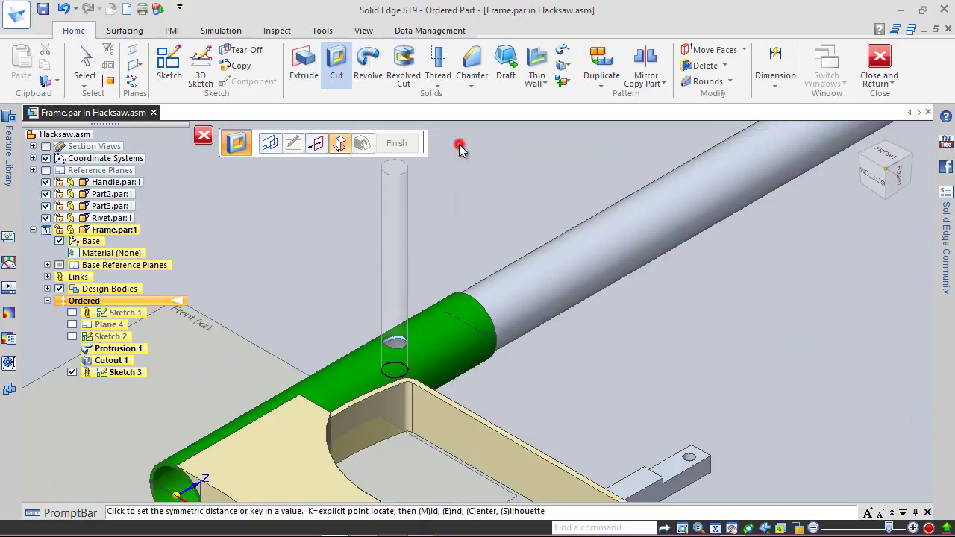
pyautogui.click(439, 248)
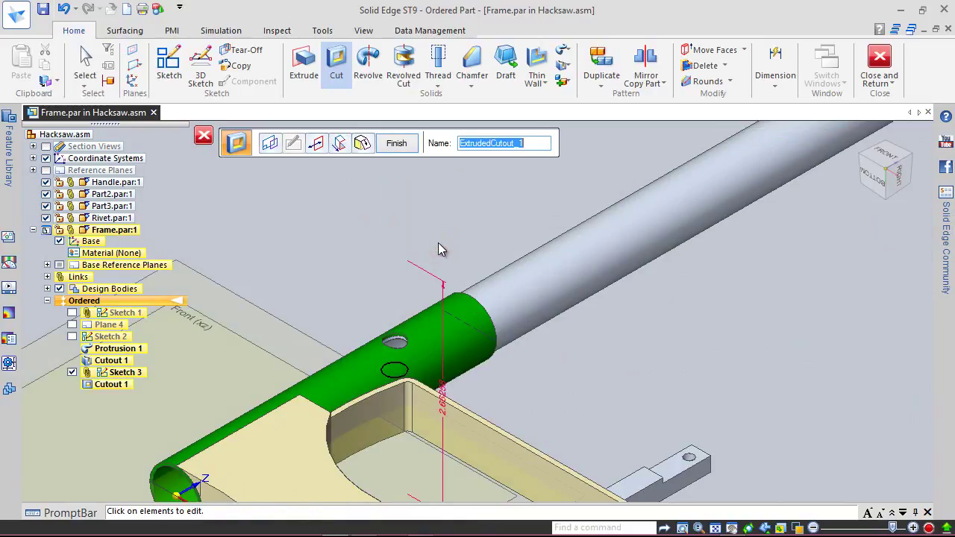
pyautogui.click(396, 143)
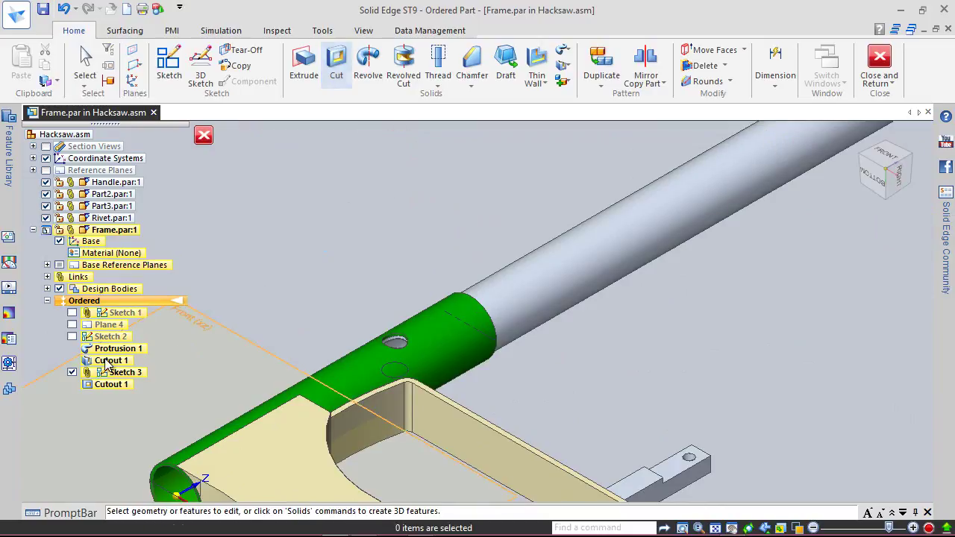
# Hide the projected hole sketch and the Front (xz) base reference plane in the Frame part
pyautogui.click(72, 372)
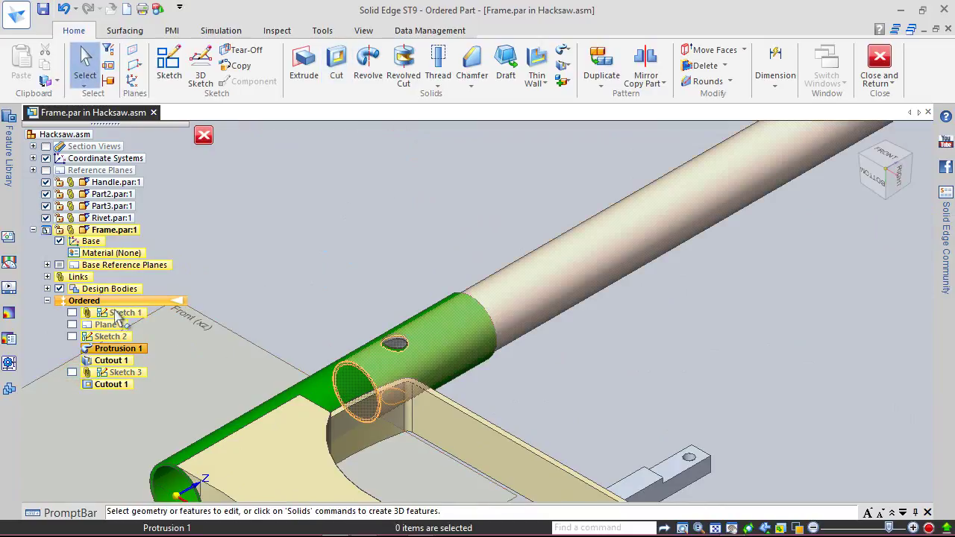
pyautogui.click(47, 265)
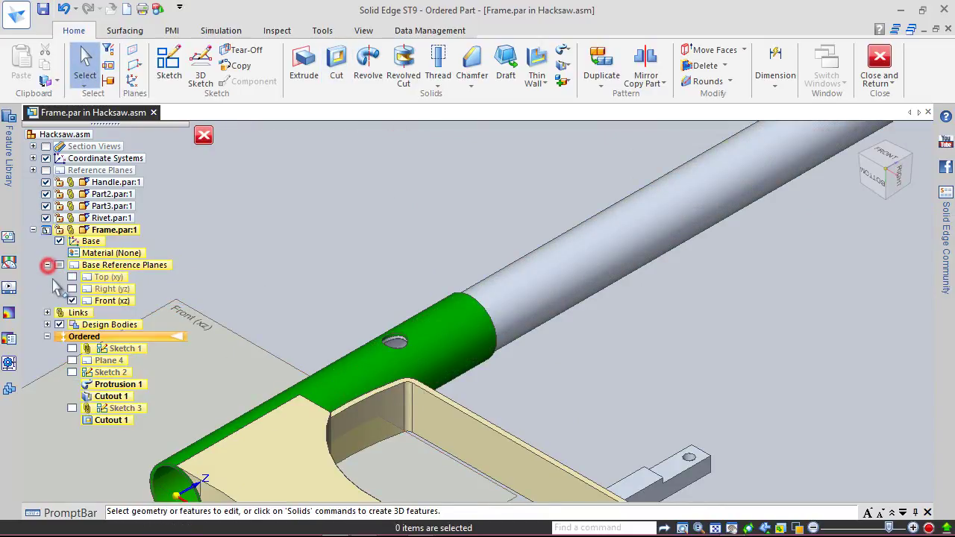
pyautogui.click(73, 301)
pyautogui.click(47, 265)
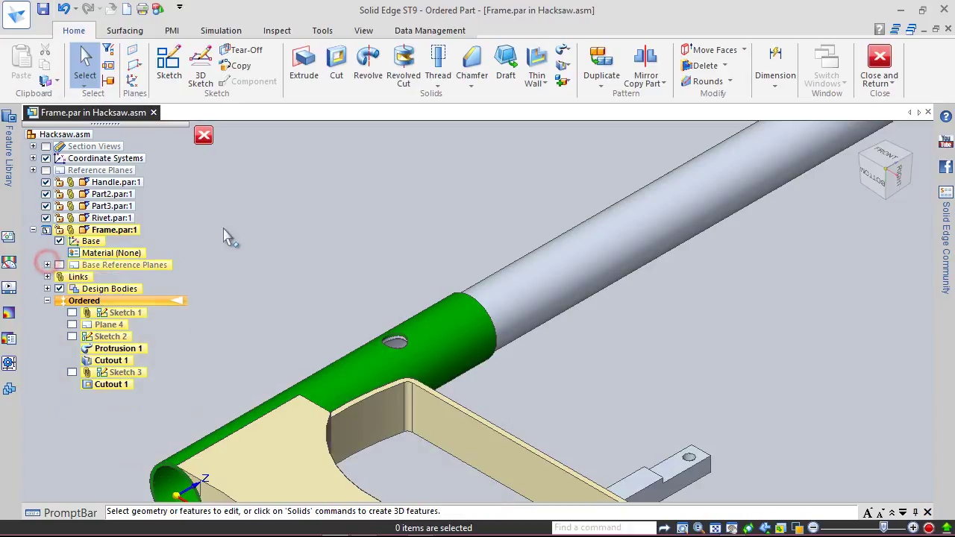
# Return from the Frame part to the Hacksaw assembly and save it in an isometric view
pyautogui.click(879, 61)
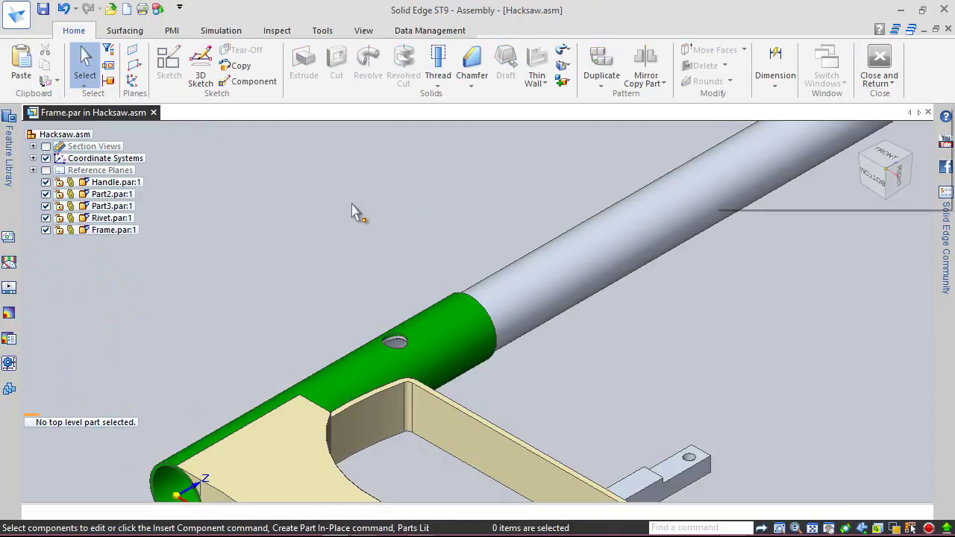
pyautogui.click(45, 10)
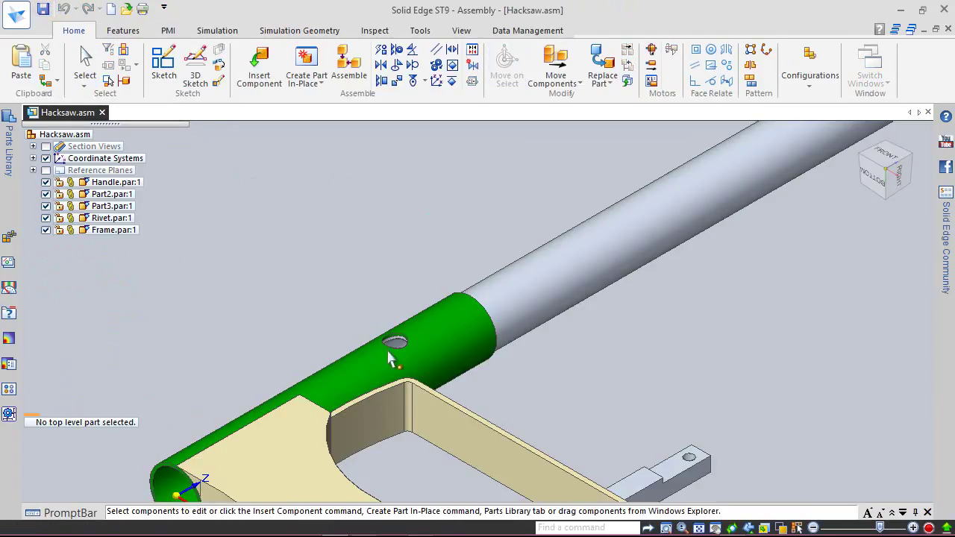
pyautogui.moveTo(388, 351); pyautogui.dragTo(348, 381, button='middle')
pyautogui.moveTo(470, 473); pyautogui.dragTo(422, 269, button='middle')
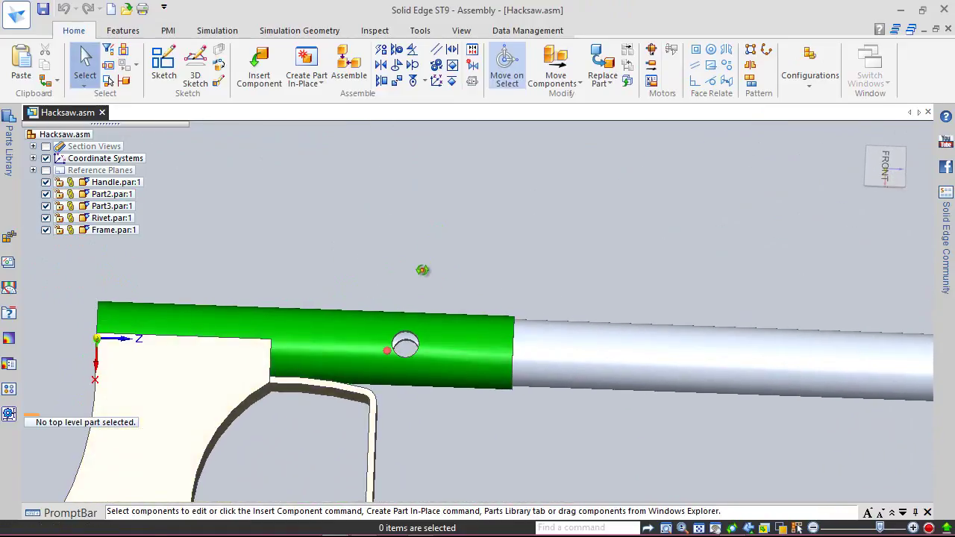
pyautogui.click(888, 181)
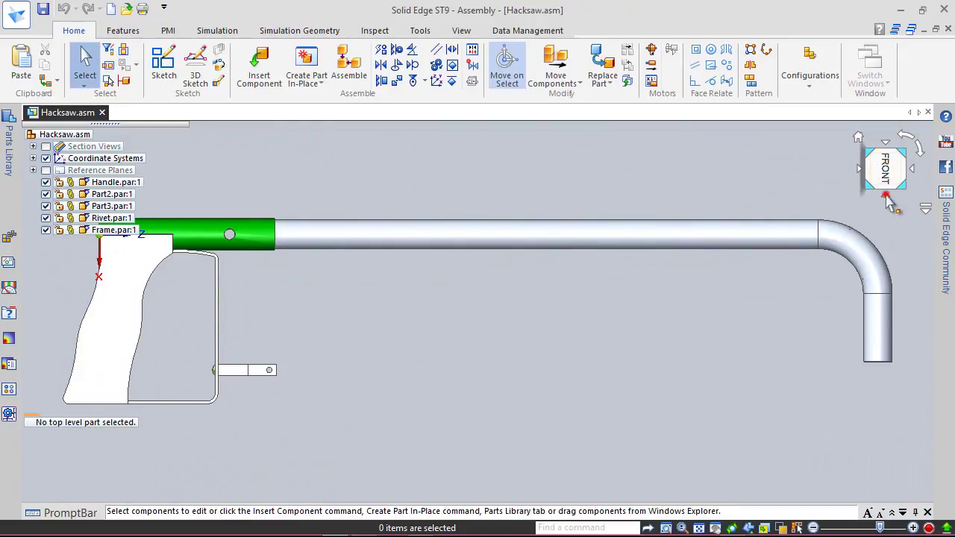
pyautogui.click(886, 196)
pyautogui.hotkey('ctrl', 'i')
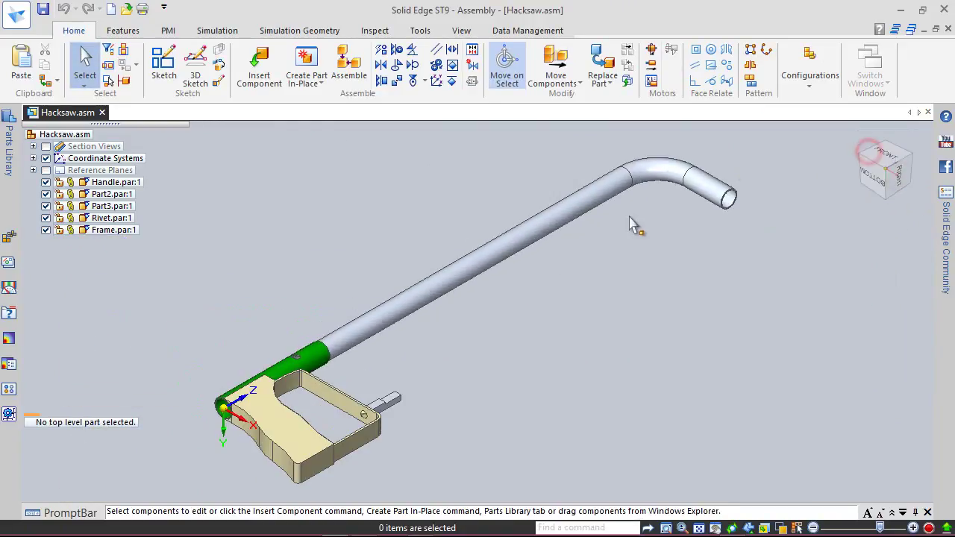
pyautogui.click(43, 9)
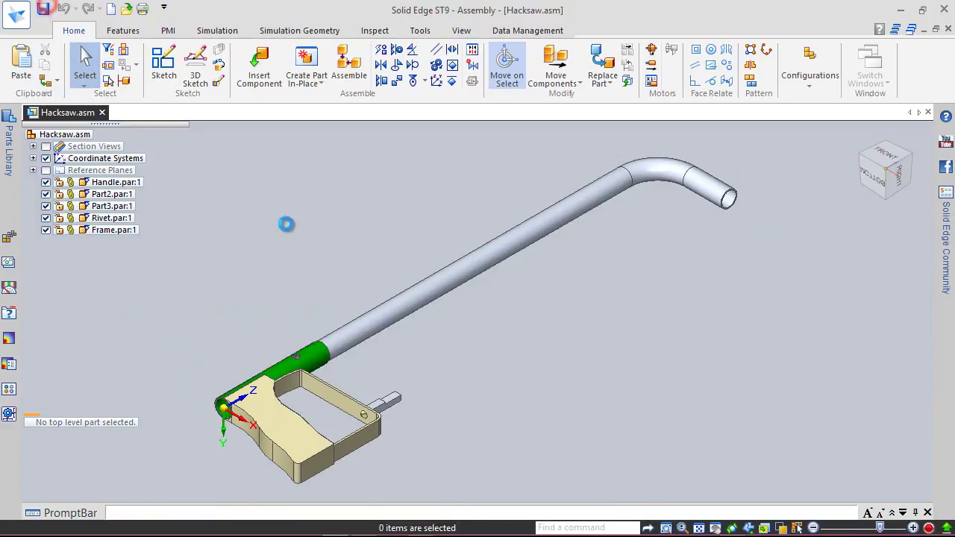
pyautogui.click(345, 201)
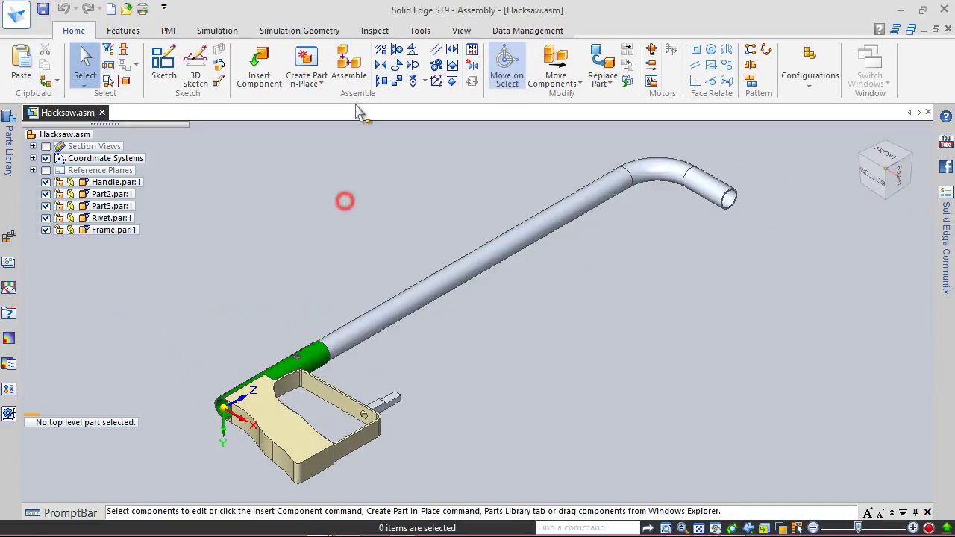
# Check for interference between the Frame tube as the first set and the green sleeve, Part2, as the second
pyautogui.click(373, 31)
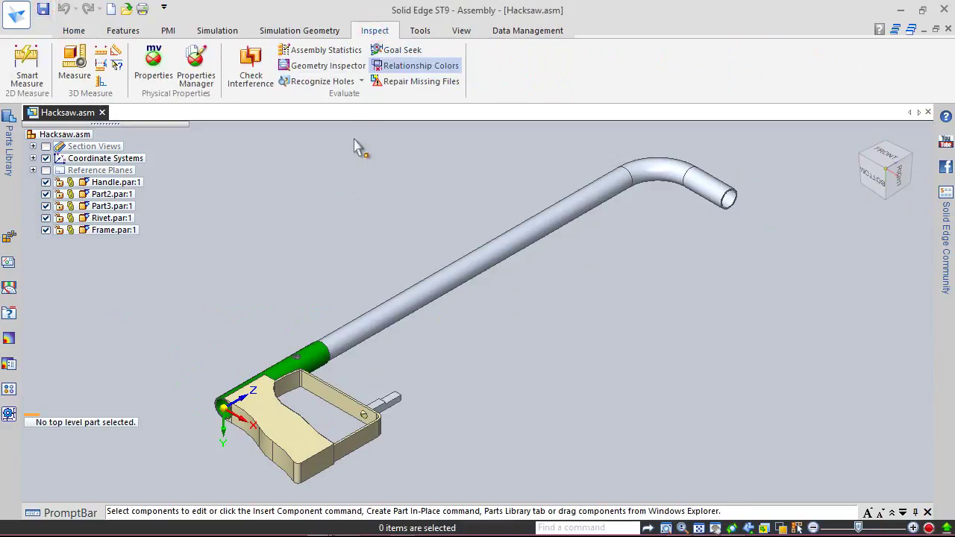
pyautogui.click(250, 66)
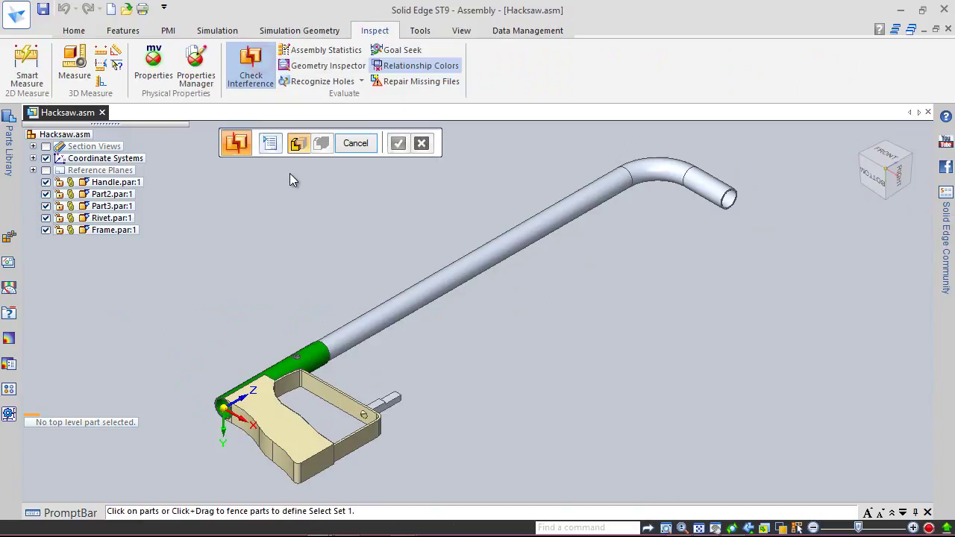
pyautogui.scroll(4, 291, 313)
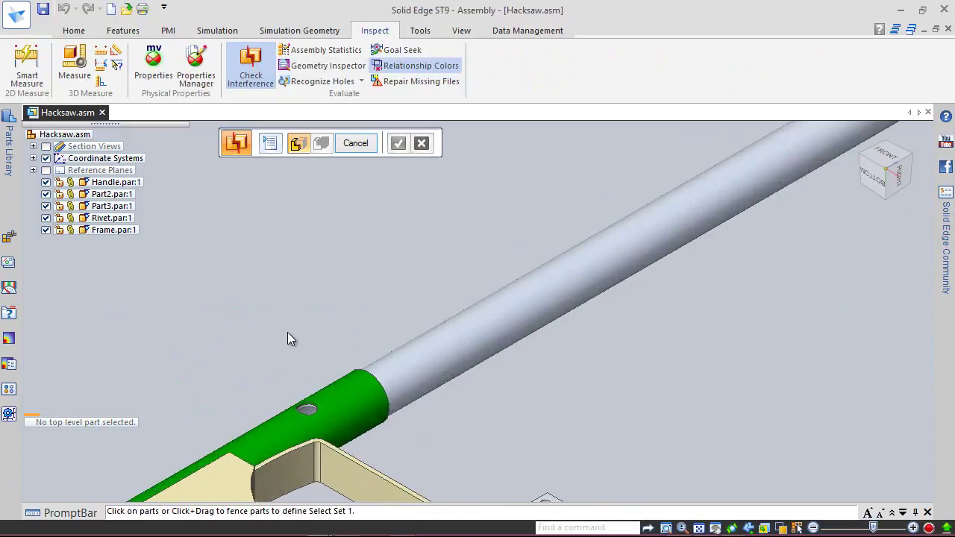
pyautogui.click(399, 369)
pyautogui.click(398, 144)
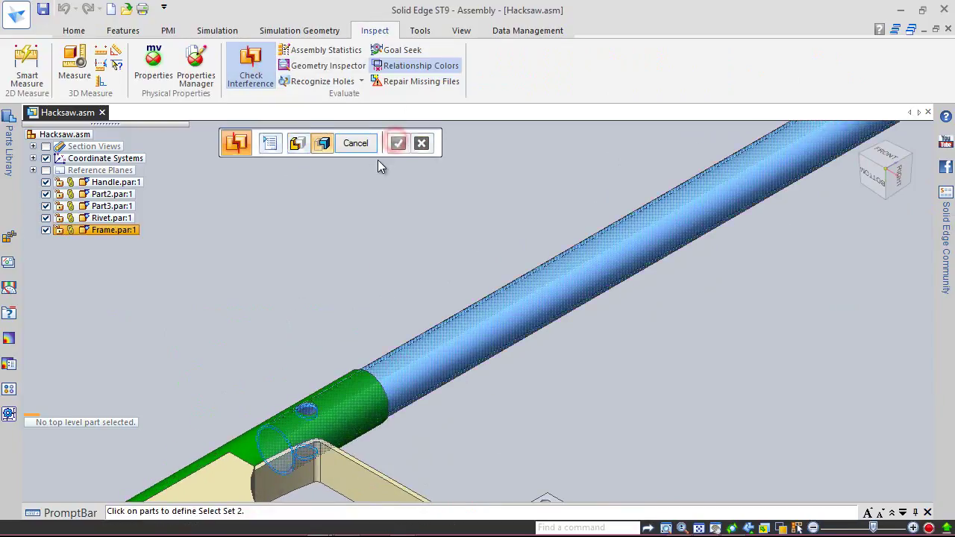
pyautogui.click(258, 439)
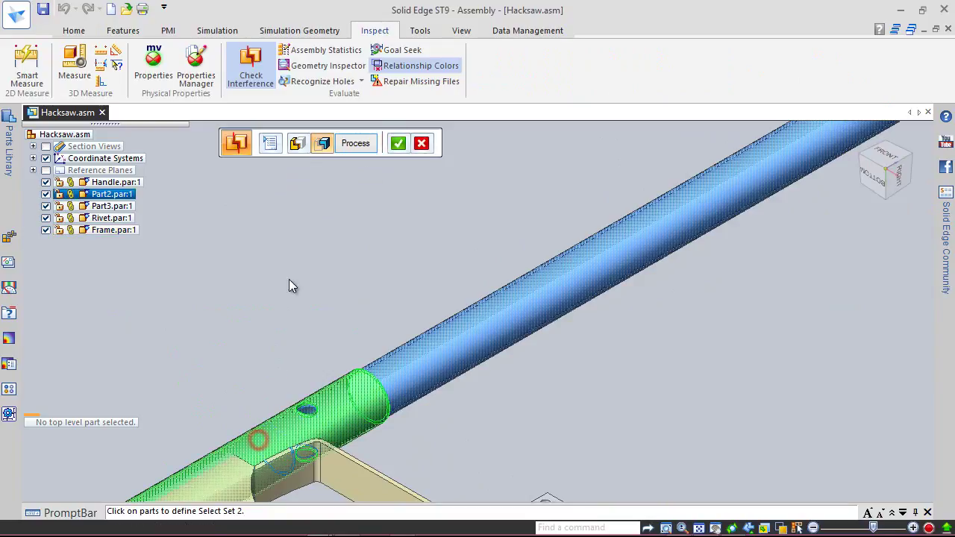
pyautogui.click(396, 144)
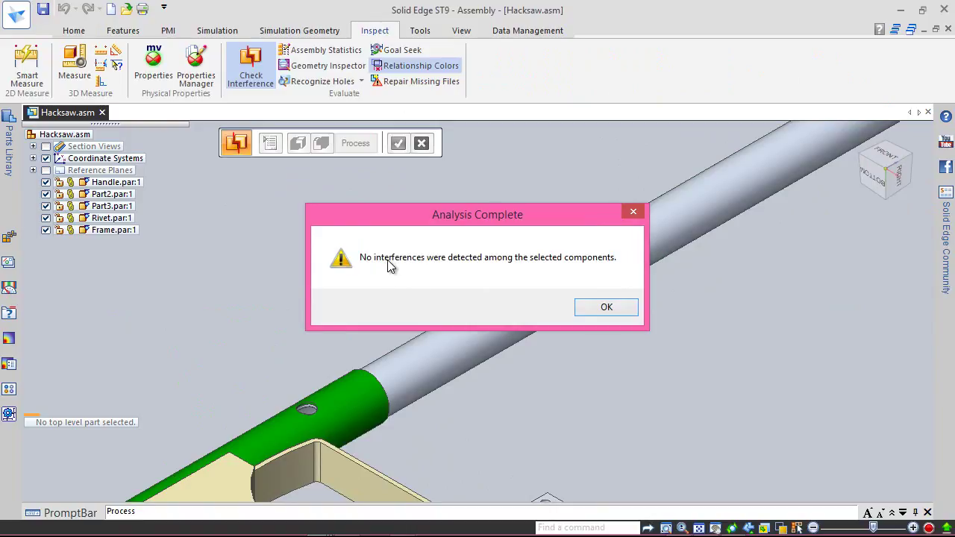
pyautogui.click(605, 308)
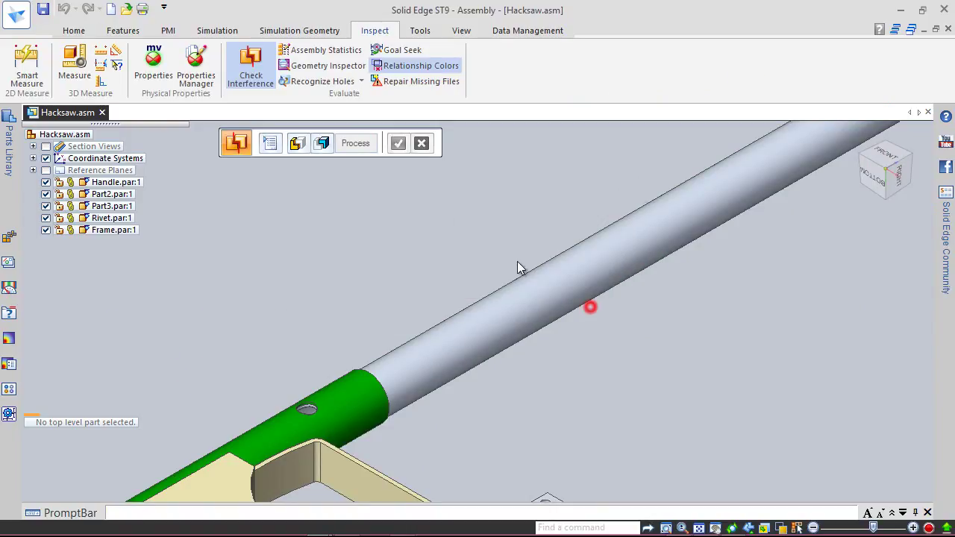
# Save the assembly and open the Frame part for editing in place
pyautogui.click(73, 30)
pyautogui.click(43, 10)
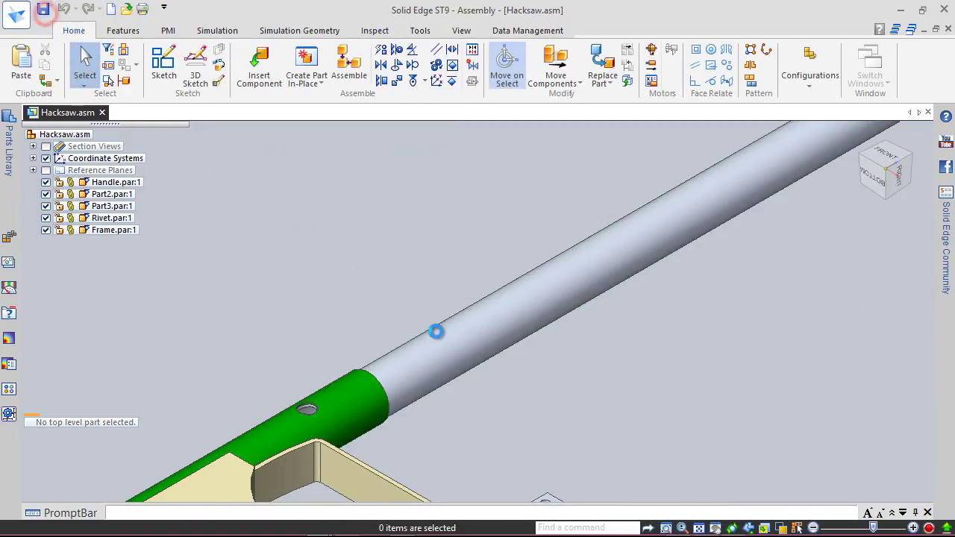
pyautogui.click(450, 348)
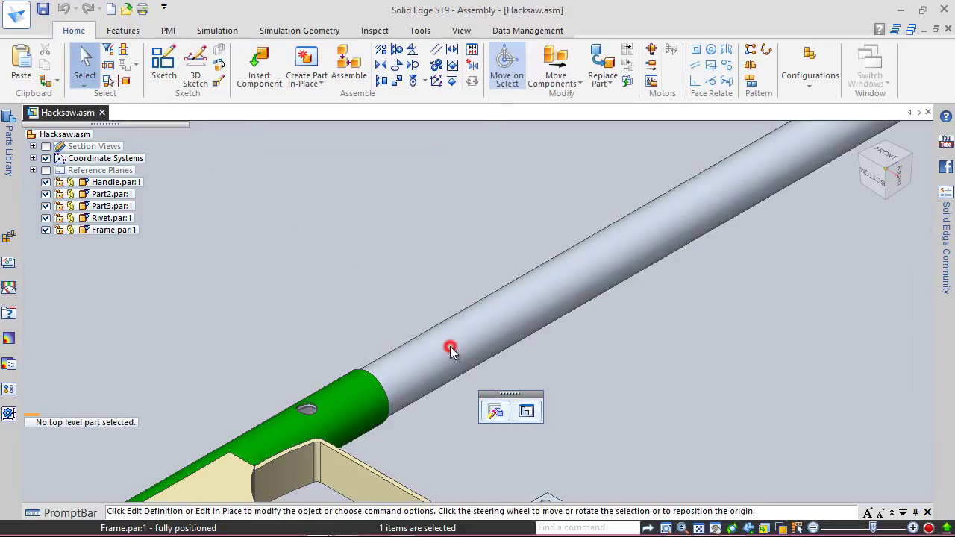
pyautogui.click(527, 413)
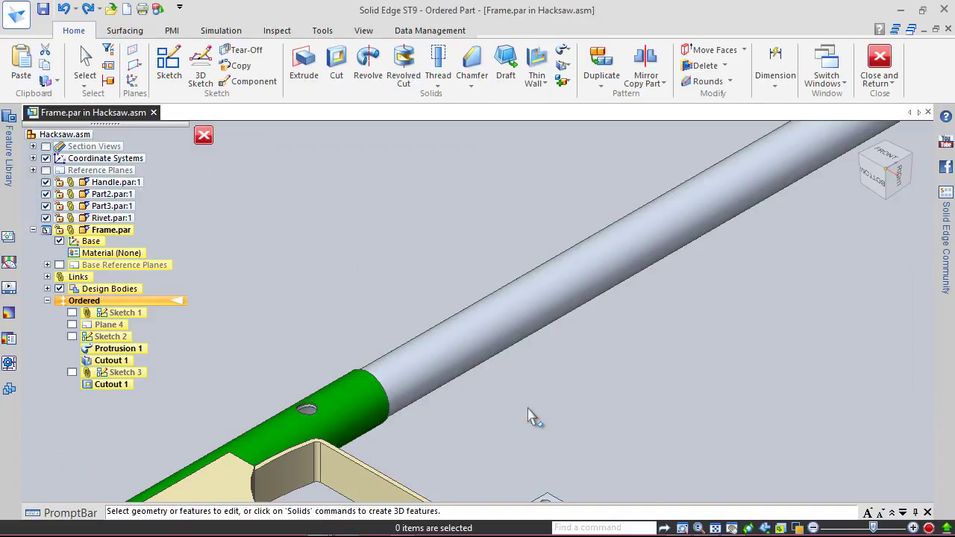
# Paint the Frame's design body with the Aluminum style and save the part
pyautogui.click(364, 31)
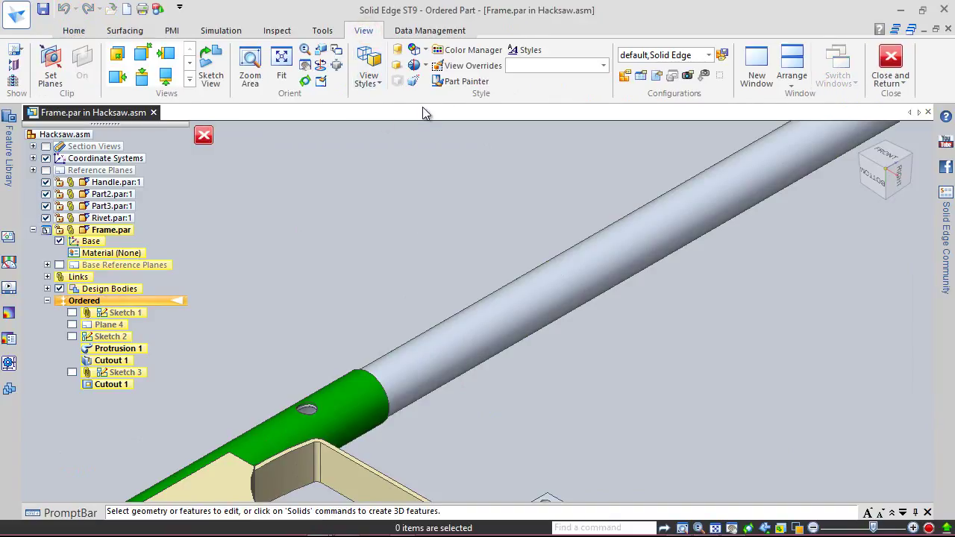
pyautogui.click(446, 83)
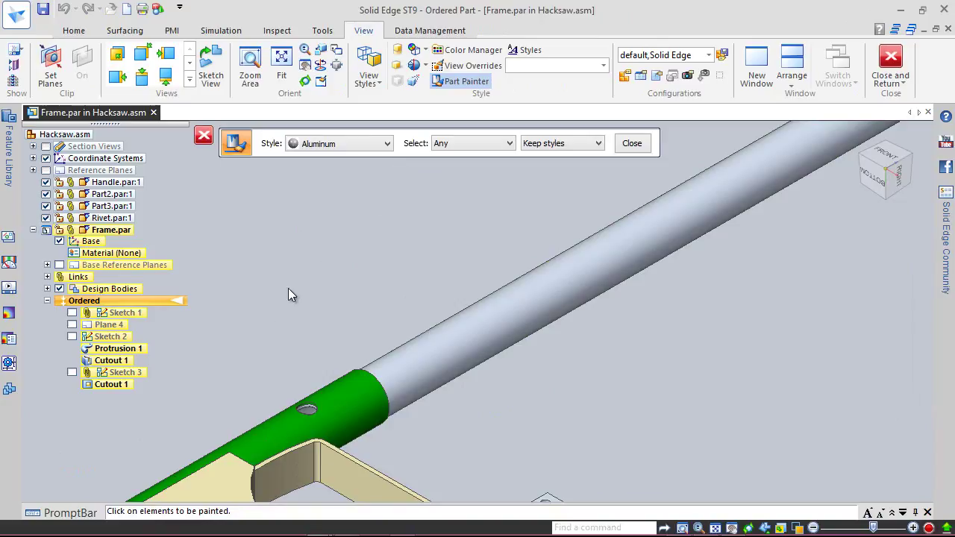
pyautogui.scroll(-5, 317, 340)
pyautogui.scroll(2, 373, 299)
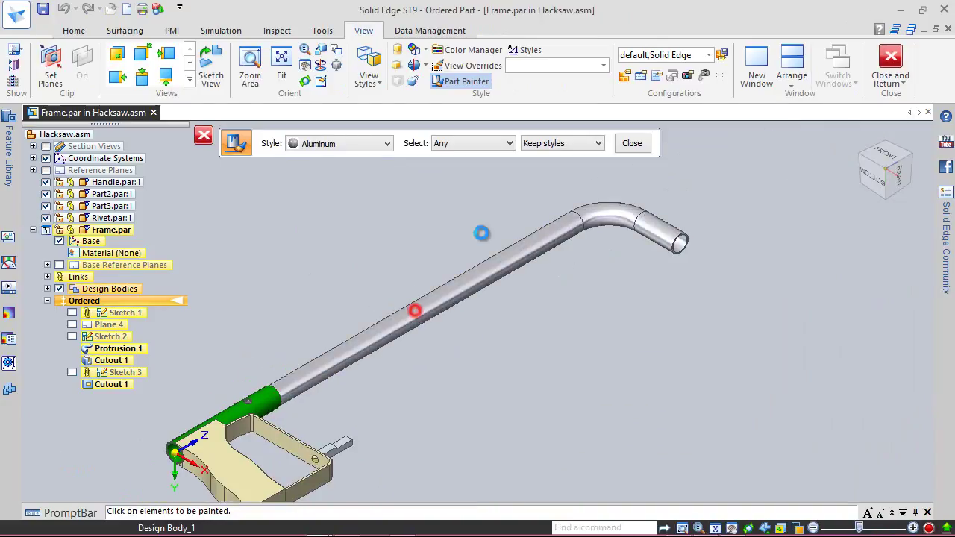
pyautogui.click(631, 144)
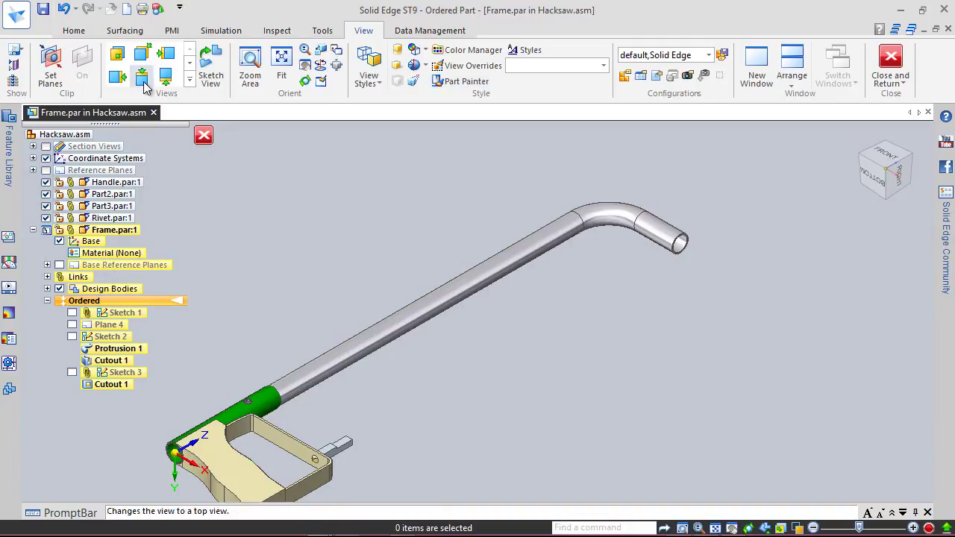
pyautogui.click(73, 30)
pyautogui.click(43, 10)
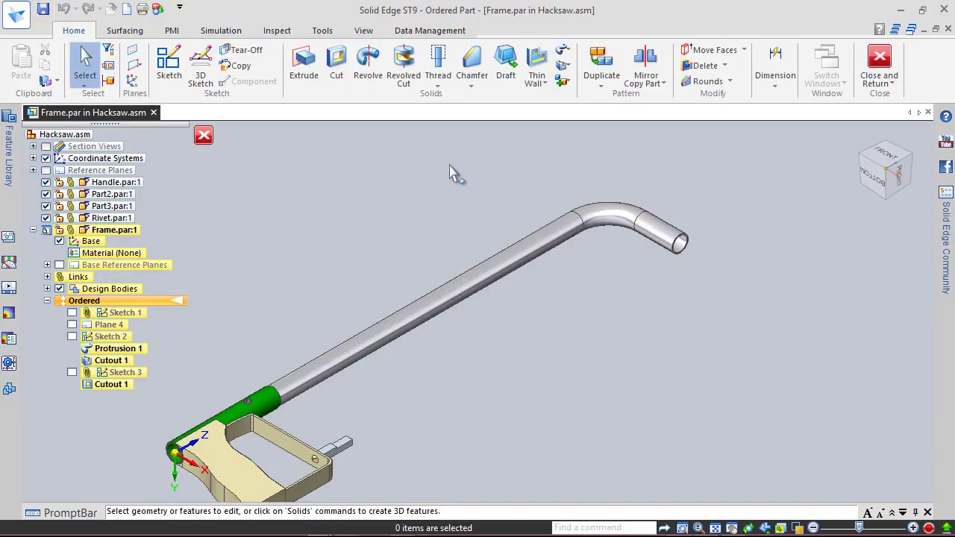
# Create a parallel plane offset 0.375 in outward from the annular face at the tube's bent end
pyautogui.click(137, 71)
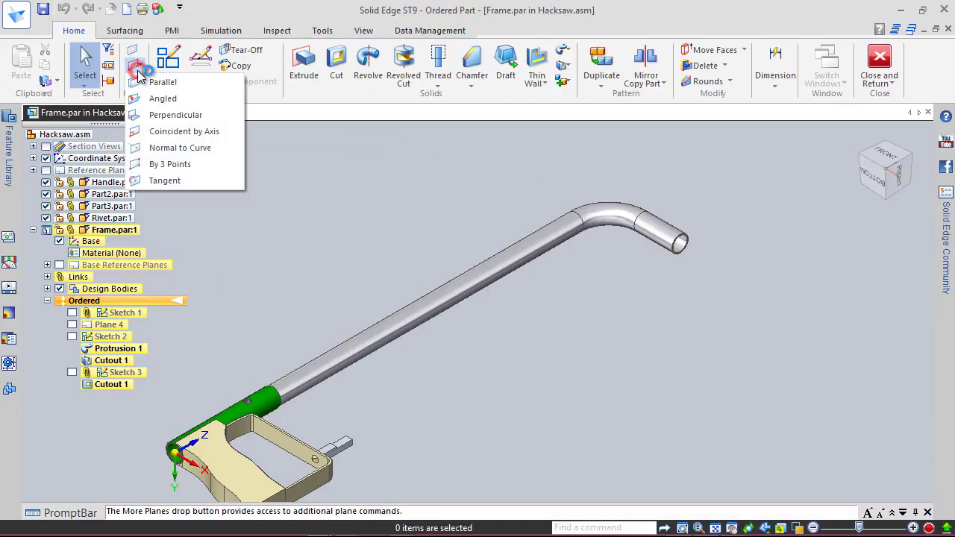
pyautogui.click(161, 82)
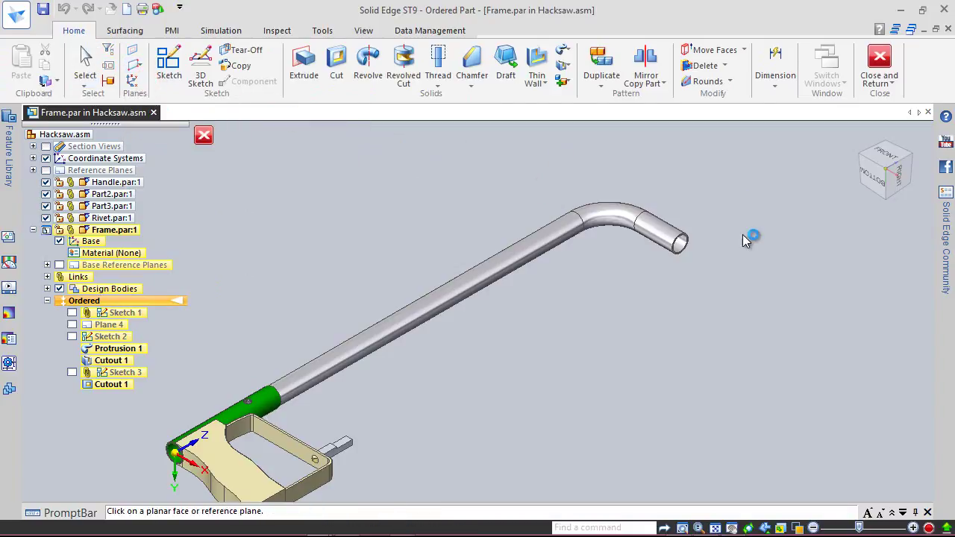
pyautogui.scroll(6, 686, 250)
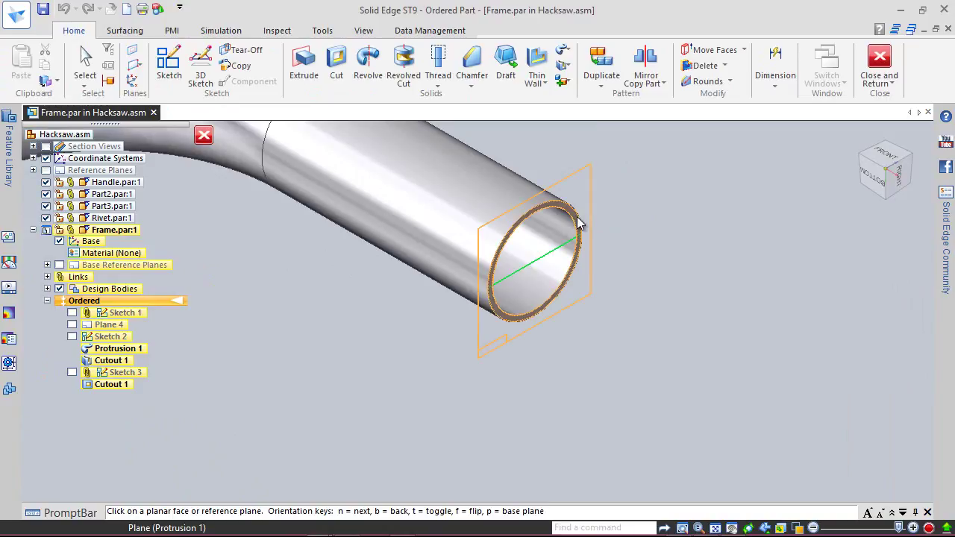
pyautogui.click(578, 223)
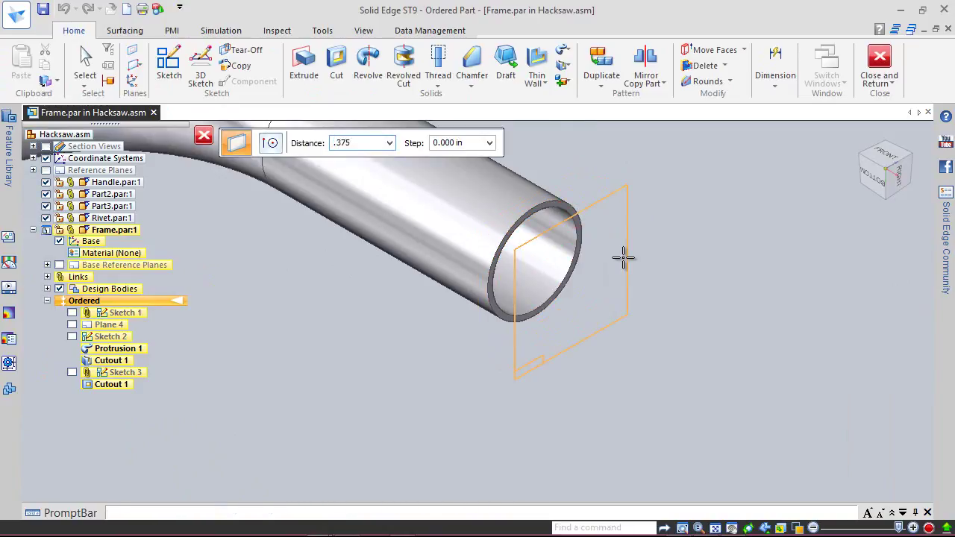
pyautogui.press('Tab')
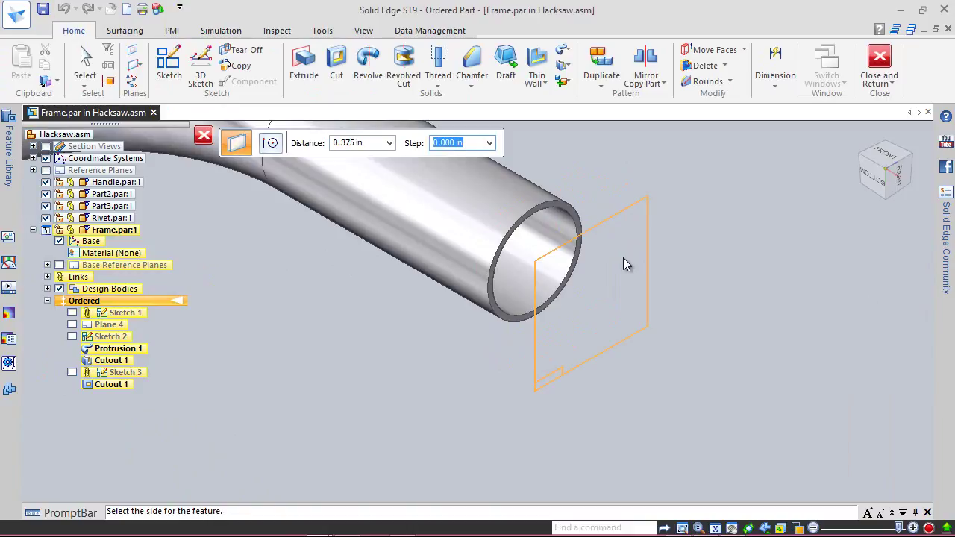
pyautogui.click(625, 263)
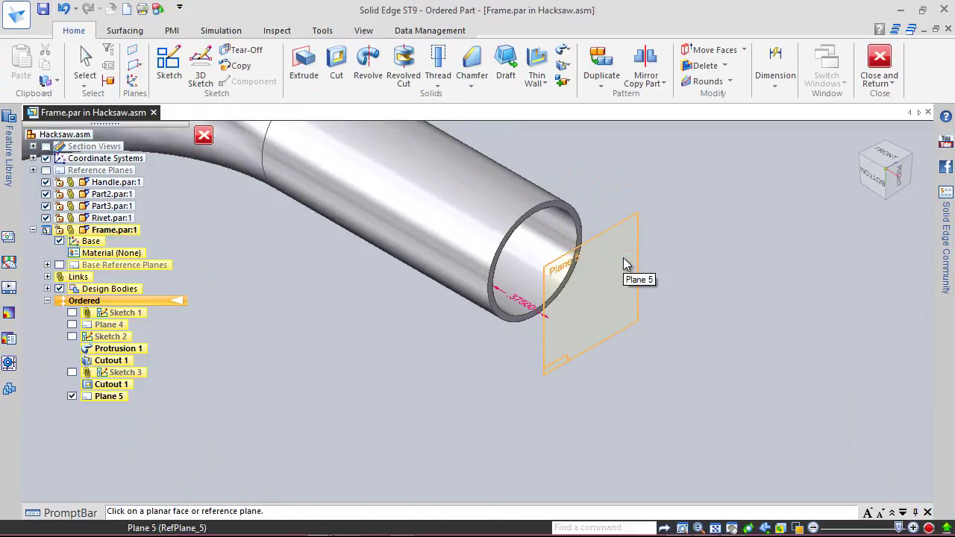
# Start a sketch on the offset plane and draw a rectangle about 0.754 in wide around the tube's circular end
pyautogui.click(167, 61)
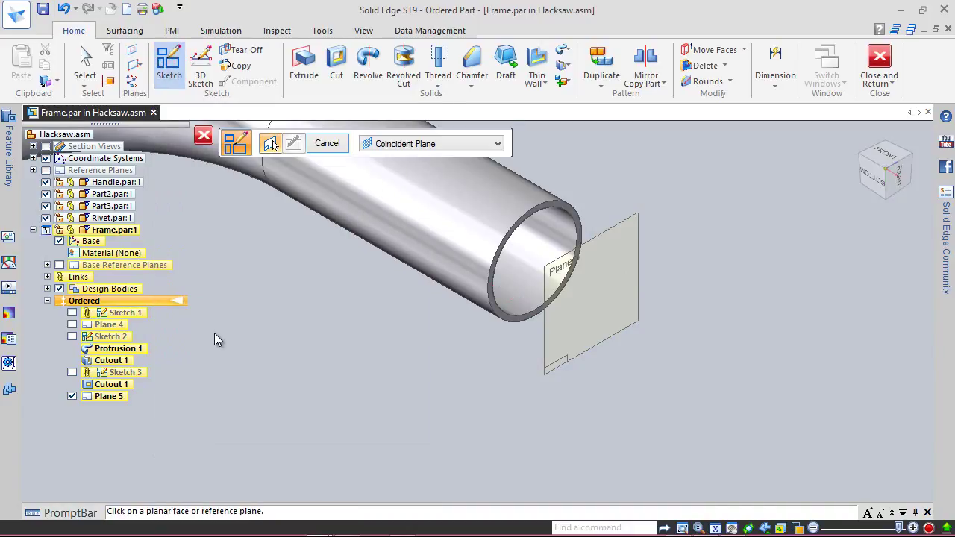
pyautogui.click(640, 301)
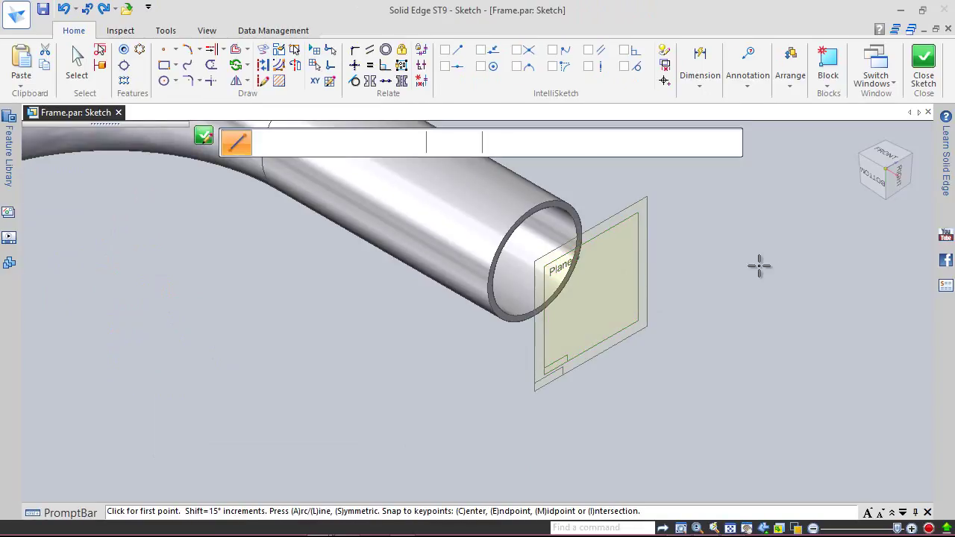
pyautogui.click(900, 183)
pyautogui.scroll(4, 776, 256)
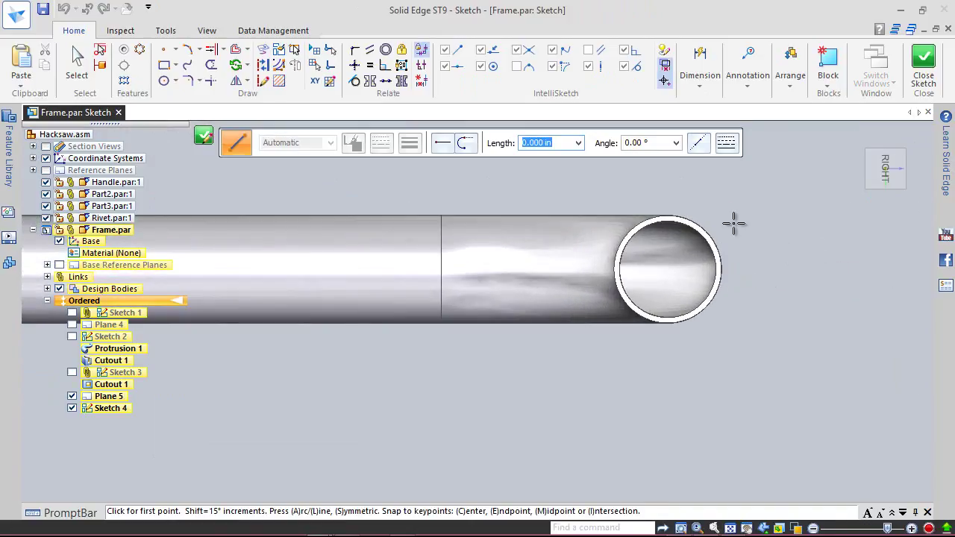
pyautogui.click(164, 65)
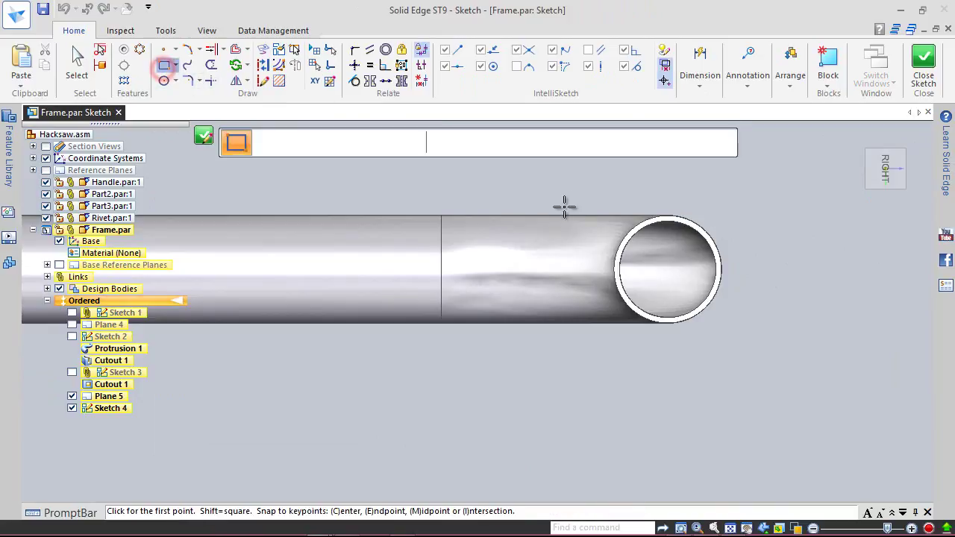
pyautogui.click(601, 198)
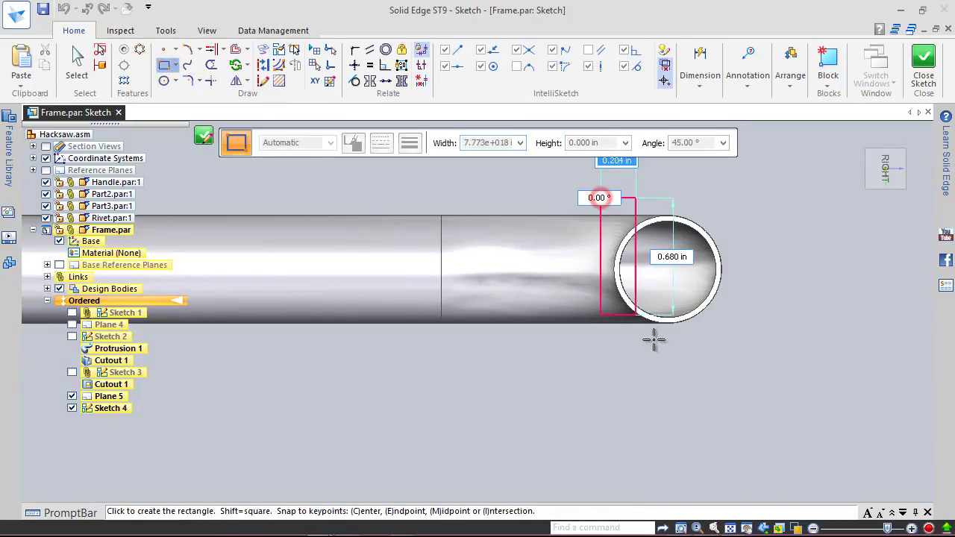
pyautogui.click(731, 354)
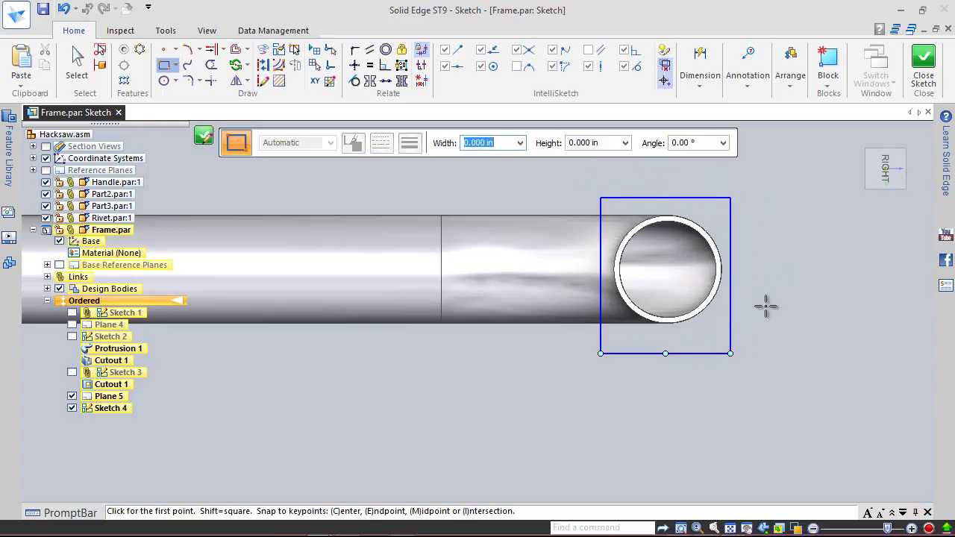
pyautogui.press('Escape')
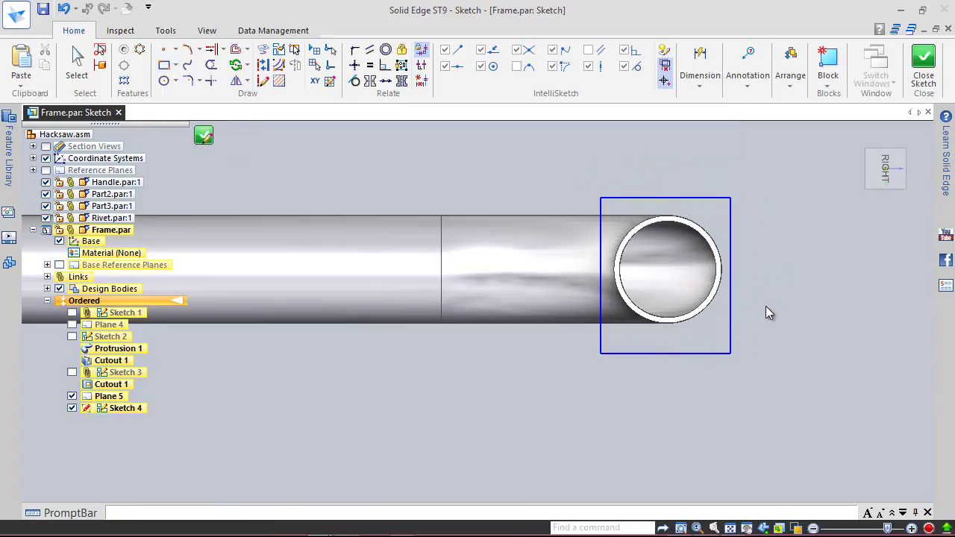
# Project the annular face at the tube's bent end into the sketch, including its internal loop
pyautogui.press('r')
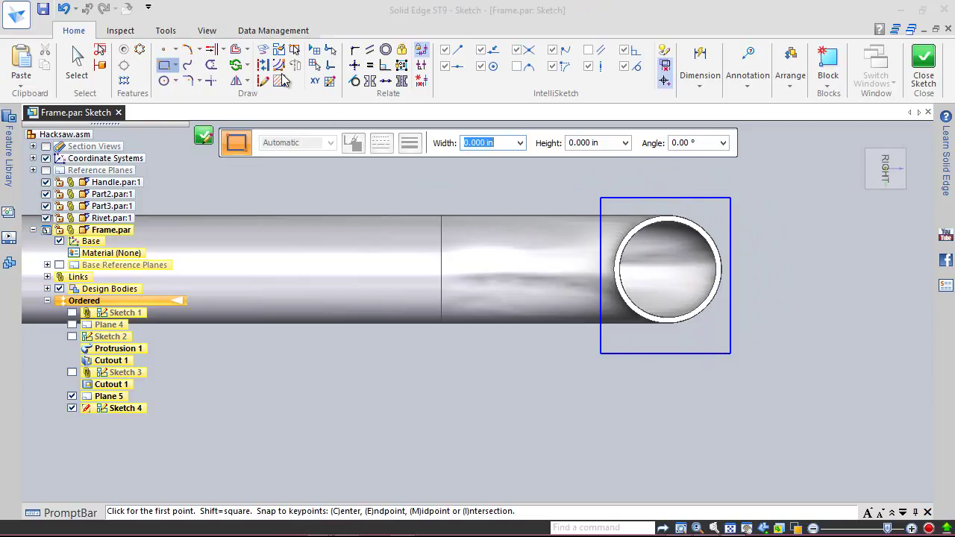
pyautogui.click(265, 49)
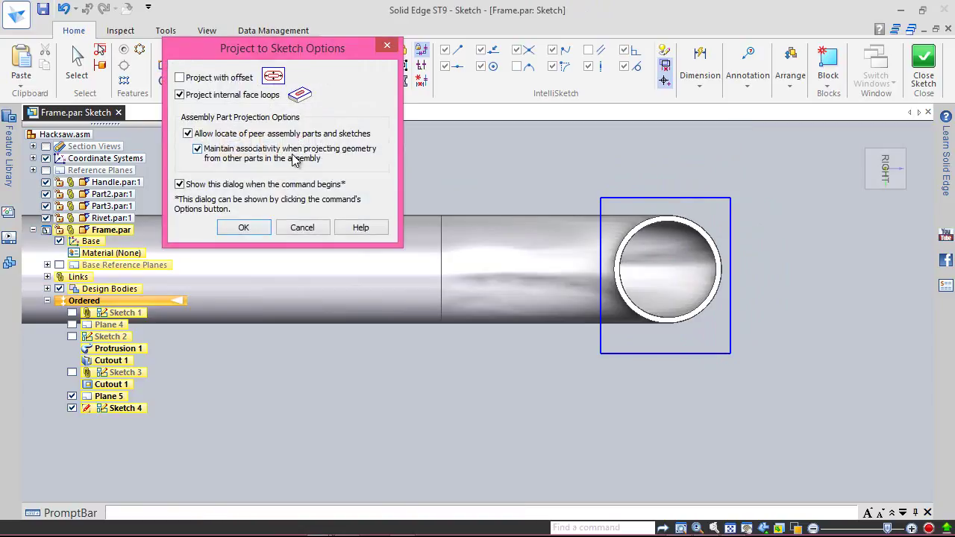
pyautogui.click(246, 227)
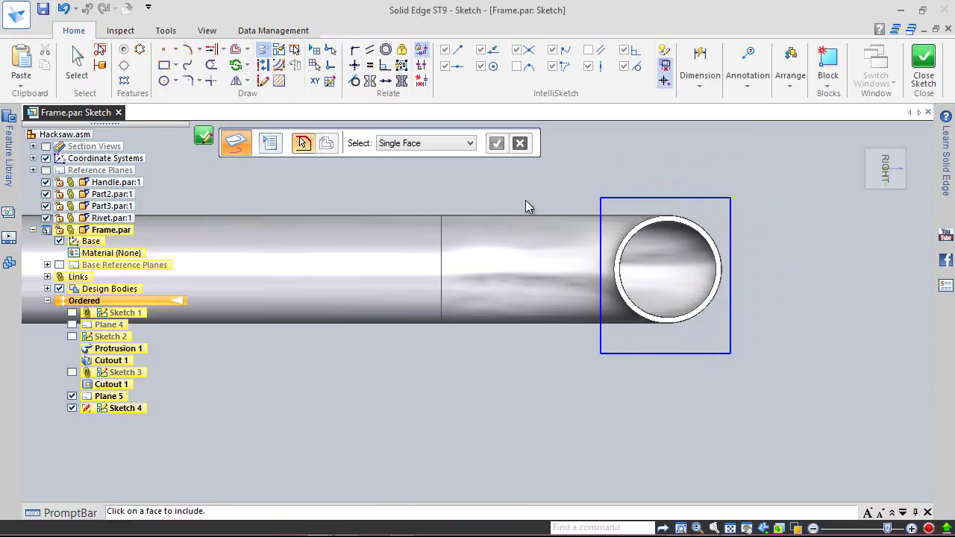
pyautogui.scroll(5, 681, 224)
pyautogui.click(691, 226)
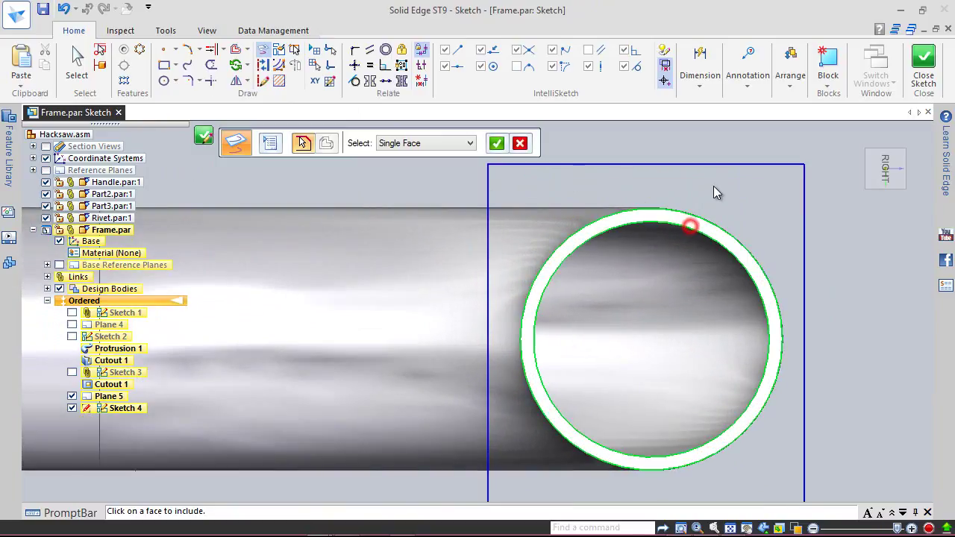
pyautogui.click(496, 143)
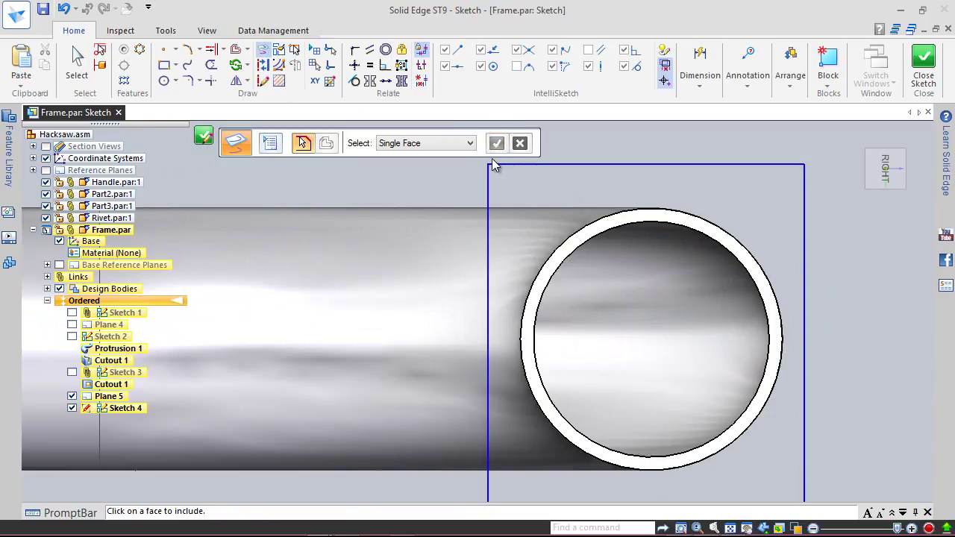
pyautogui.scroll(-3, 523, 208)
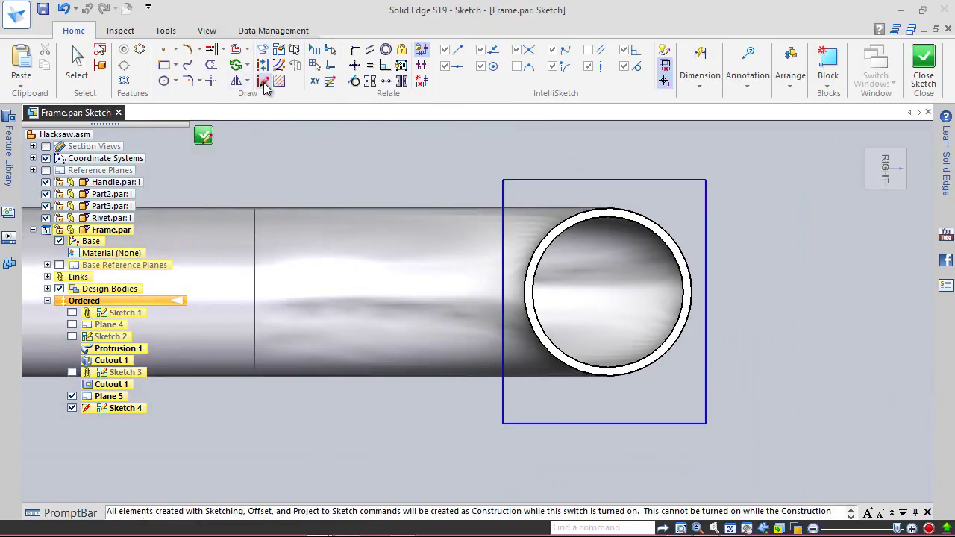
# Switch to construction geometry and draw a vertical construction line beside the rectangle, away from the tube
pyautogui.click(263, 49)
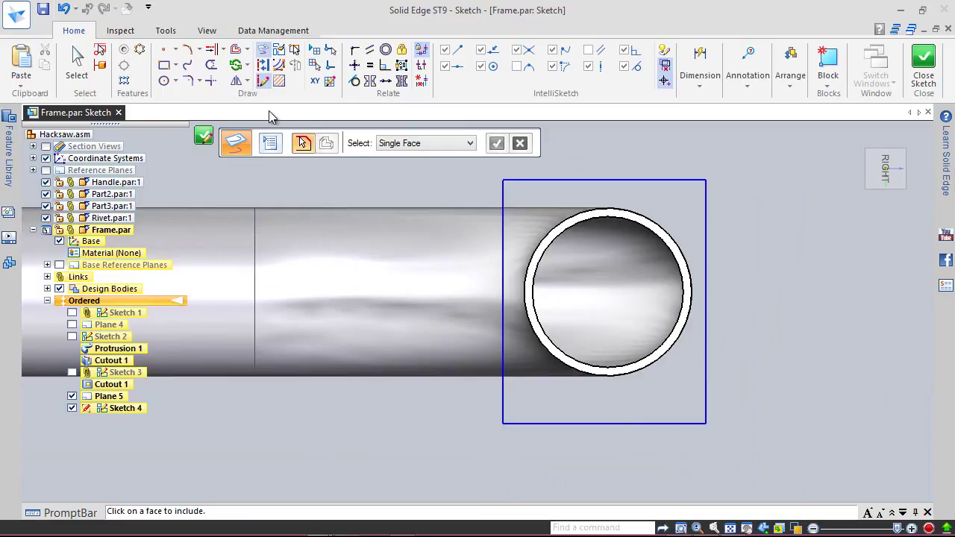
pyautogui.click(177, 49)
pyautogui.click(186, 67)
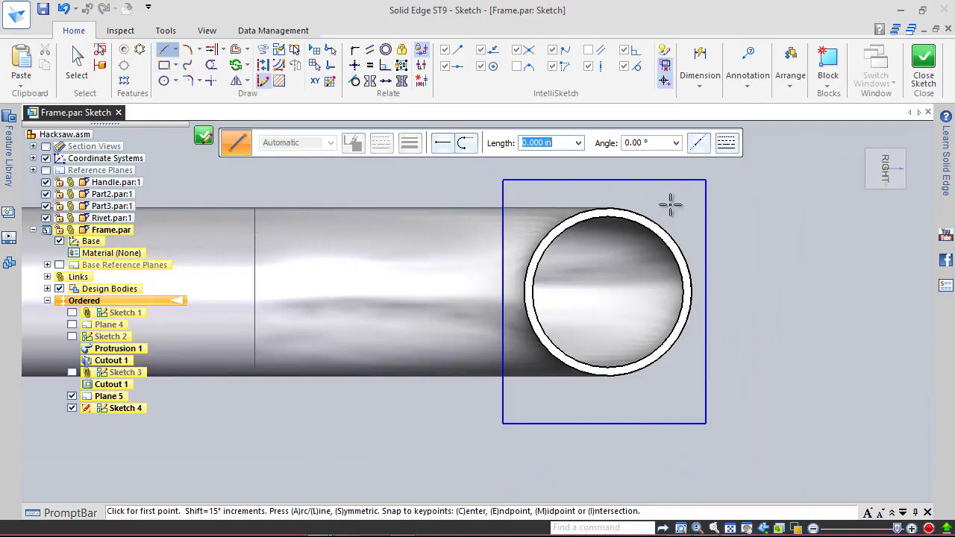
pyautogui.click(743, 201)
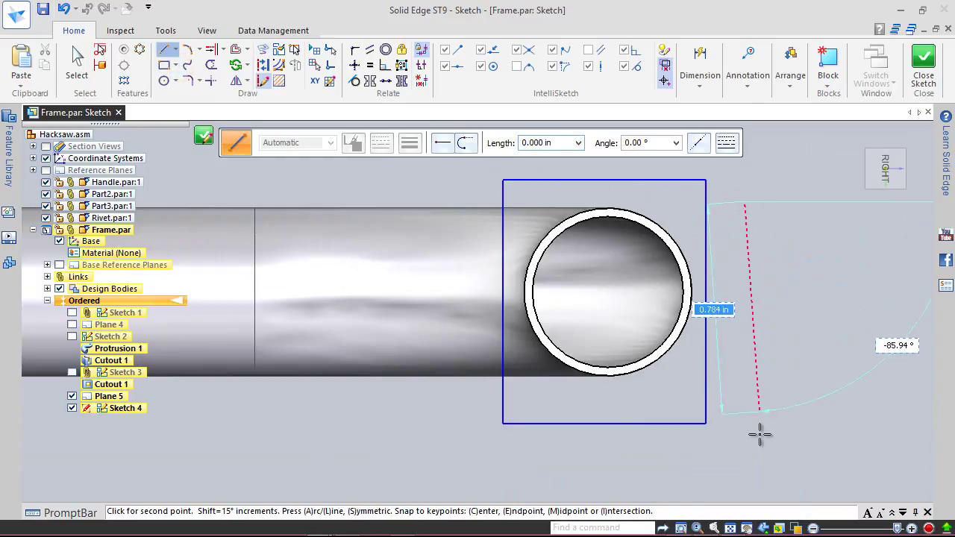
pyautogui.click(745, 464)
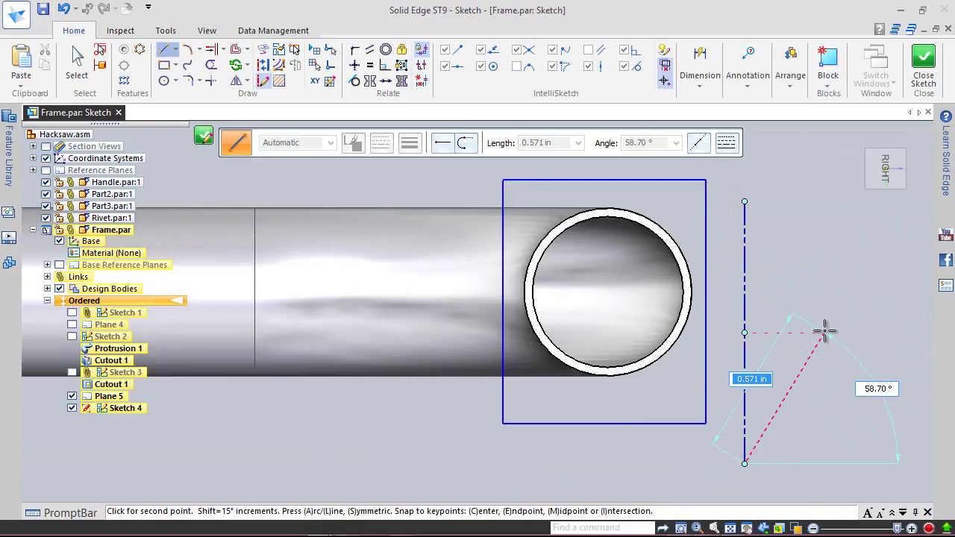
pyautogui.rightClick(778, 332)
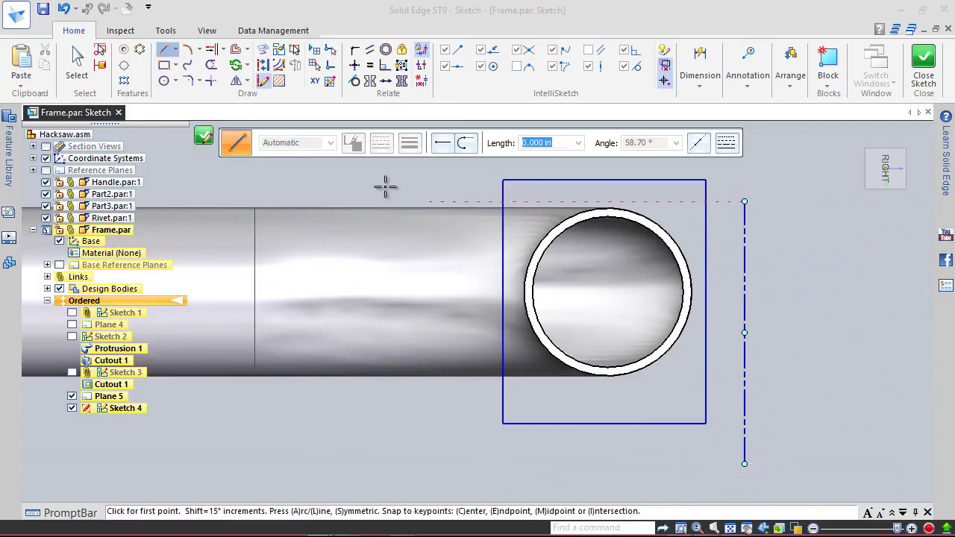
# Connect the midpoint of the vertical construction line to the center of the projected circles
pyautogui.click(356, 49)
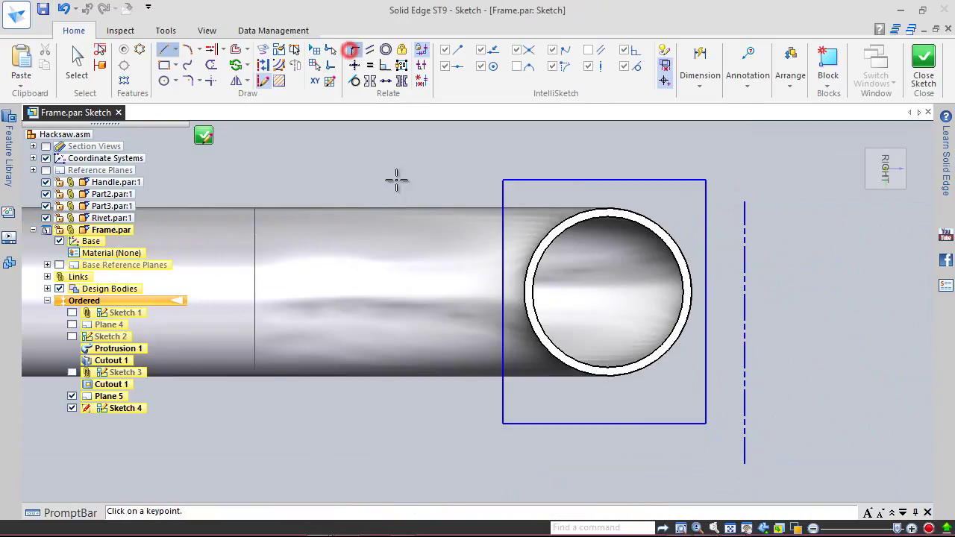
pyautogui.click(745, 334)
pyautogui.click(609, 290)
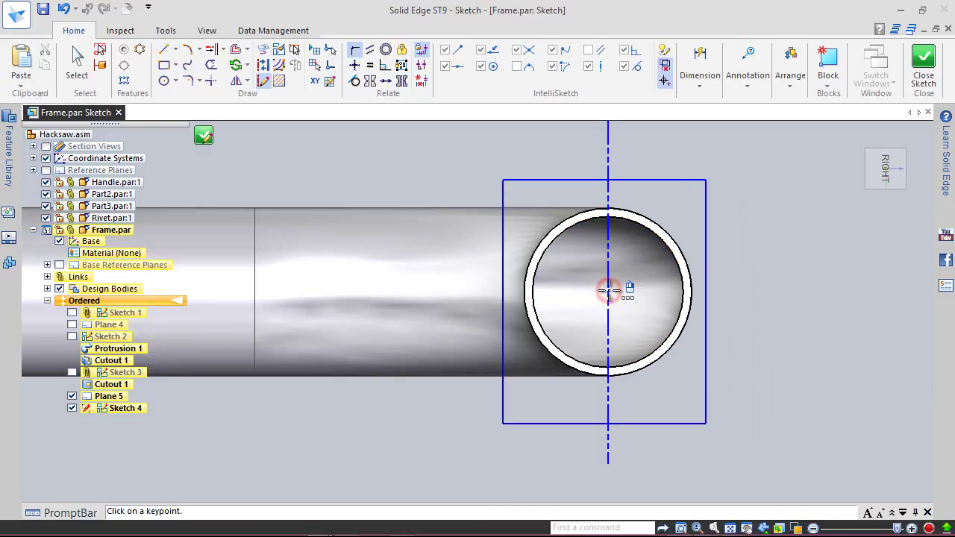
# Trim the parts of the construction line that extend above and below the outer circle
pyautogui.click(213, 67)
pyautogui.click(608, 161)
pyautogui.click(607, 194)
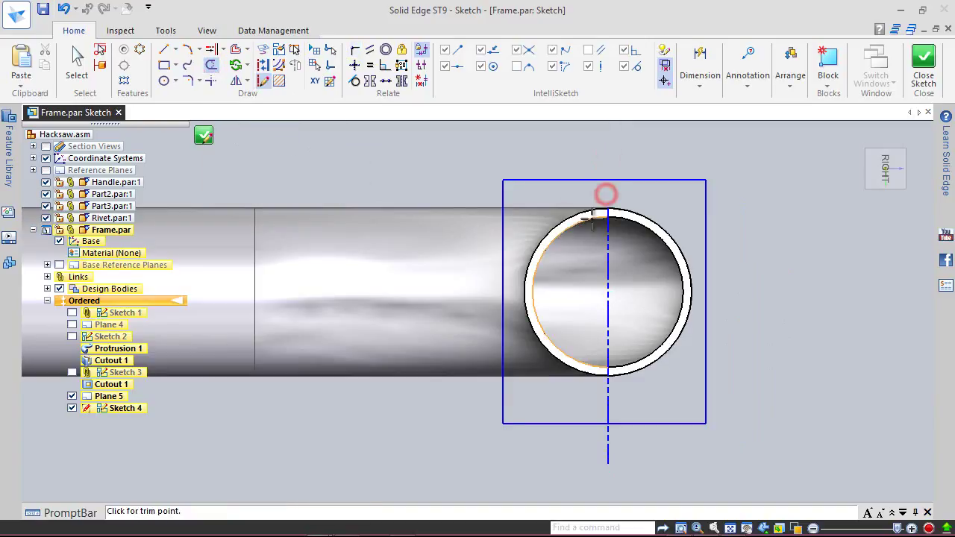
pyautogui.click(611, 401)
pyautogui.click(604, 453)
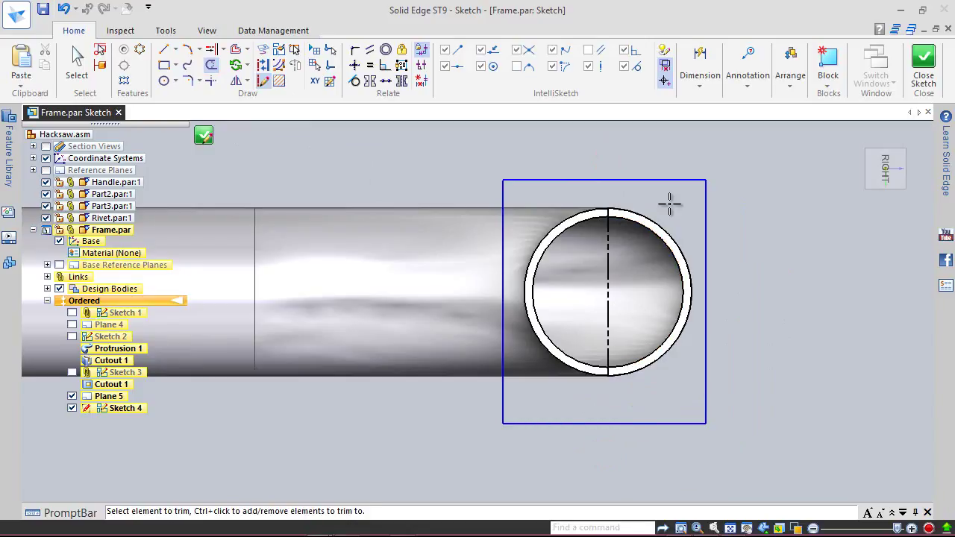
pyautogui.press('Escape')
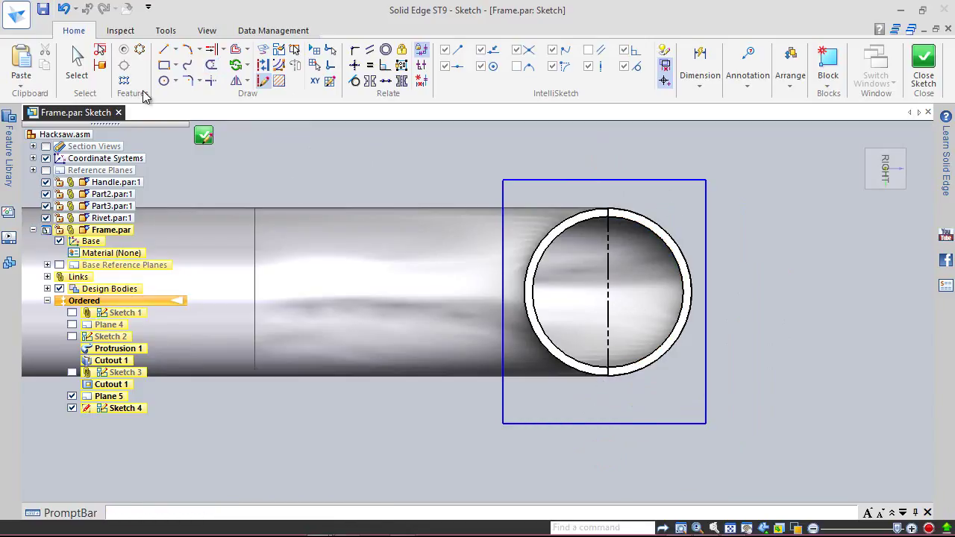
# Trim the construction line's lower segment between the inner and outer circles
pyautogui.click(77, 59)
pyautogui.scroll(-5, 629, 375)
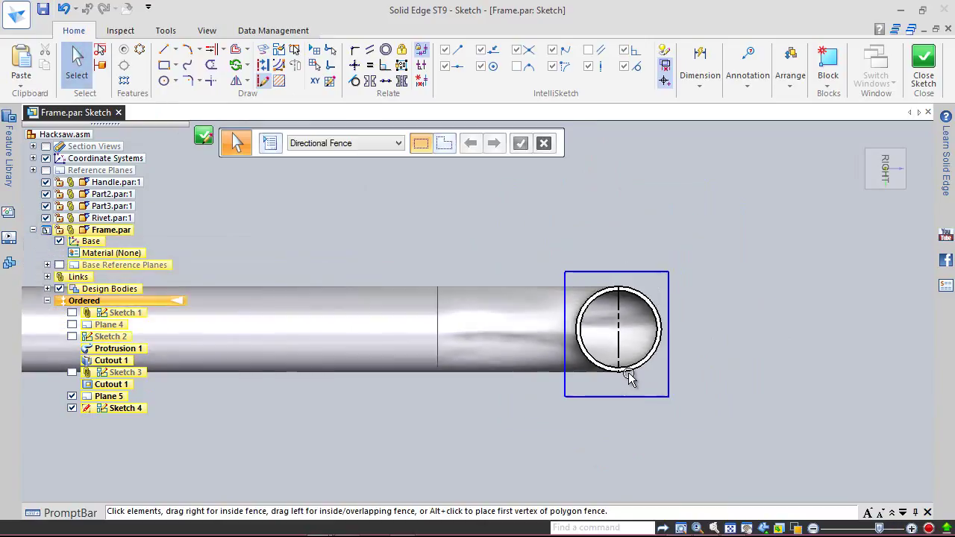
pyautogui.scroll(6, 629, 375)
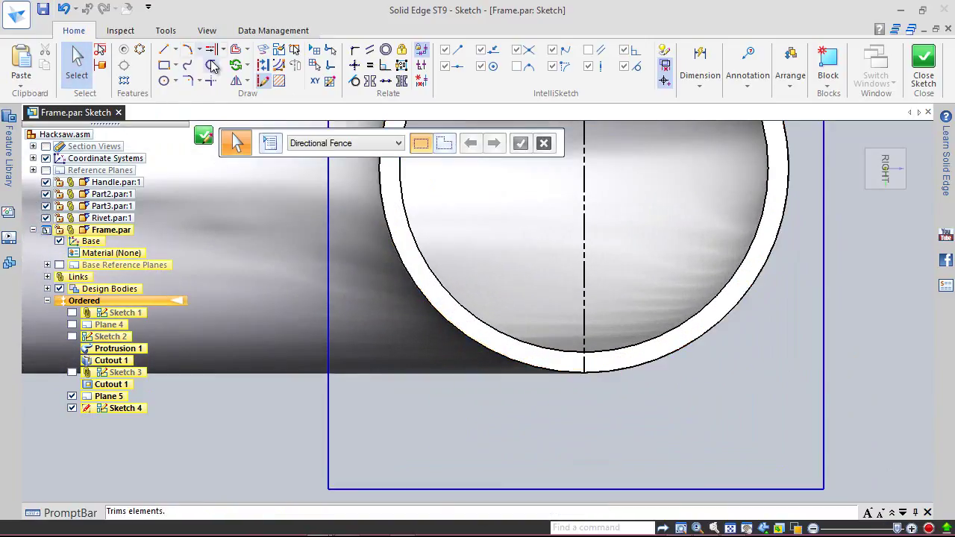
pyautogui.click(211, 65)
pyautogui.moveTo(583, 364); pyautogui.dragTo(562, 402)
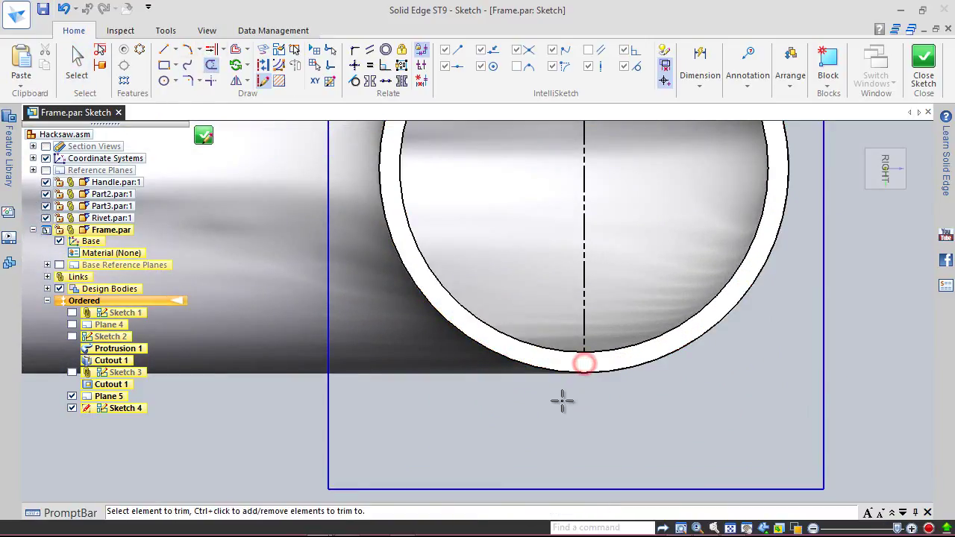
pyautogui.press('Escape')
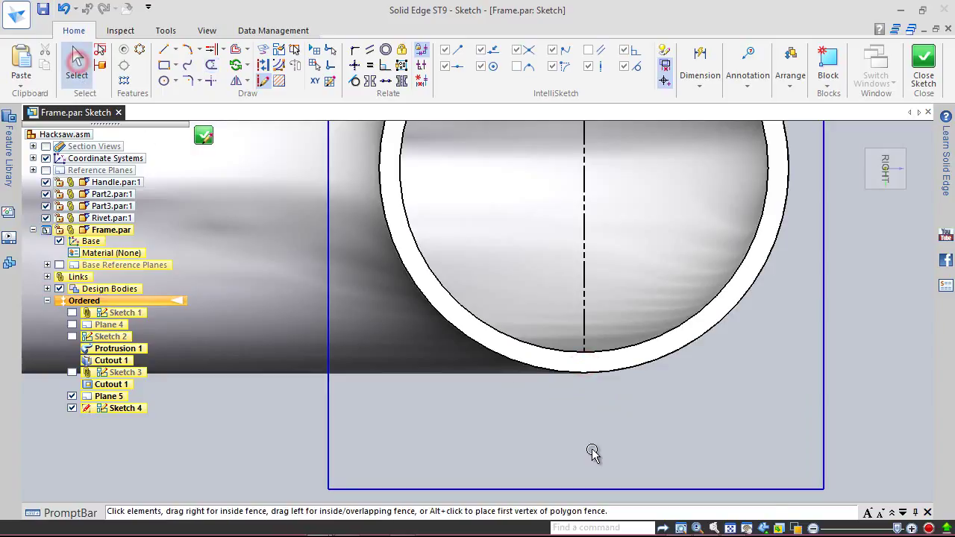
# Trim the construction line's upper segment between the inner and outer circles
pyautogui.scroll(-6, 587, 451)
pyautogui.scroll(6, 595, 305)
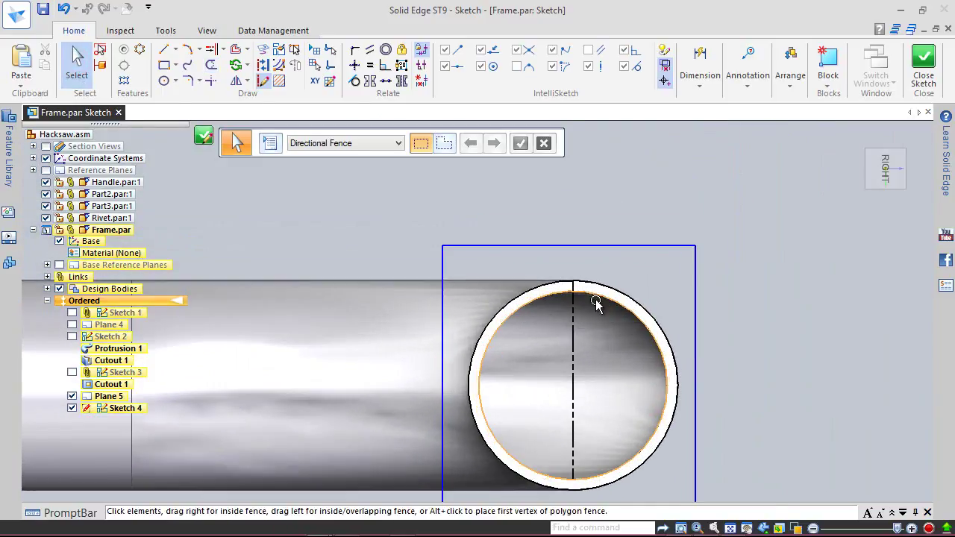
pyautogui.click(211, 65)
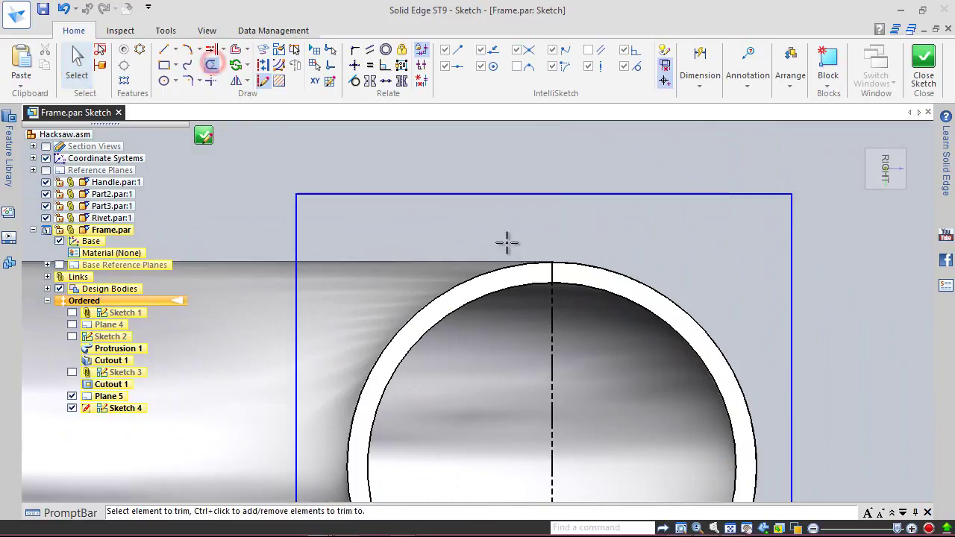
pyautogui.click(548, 272)
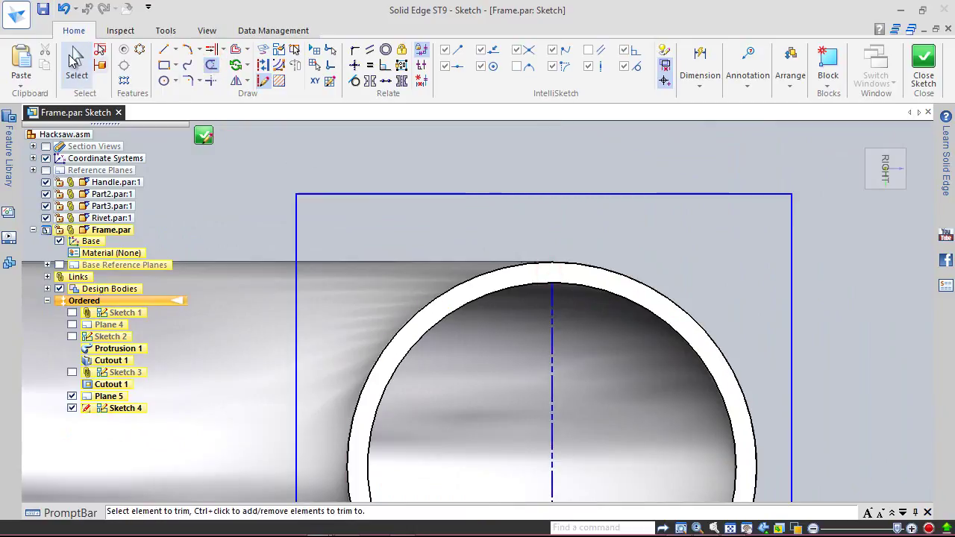
pyautogui.press('Escape')
pyautogui.scroll(-1, 548, 199)
pyautogui.scroll(-1, 548, 199)
# Shift the trimmed construction line sideways and connect its midpoint to the center of the projected circles
pyautogui.click(548, 315)
pyautogui.moveTo(553, 299); pyautogui.dragTo(519, 309)
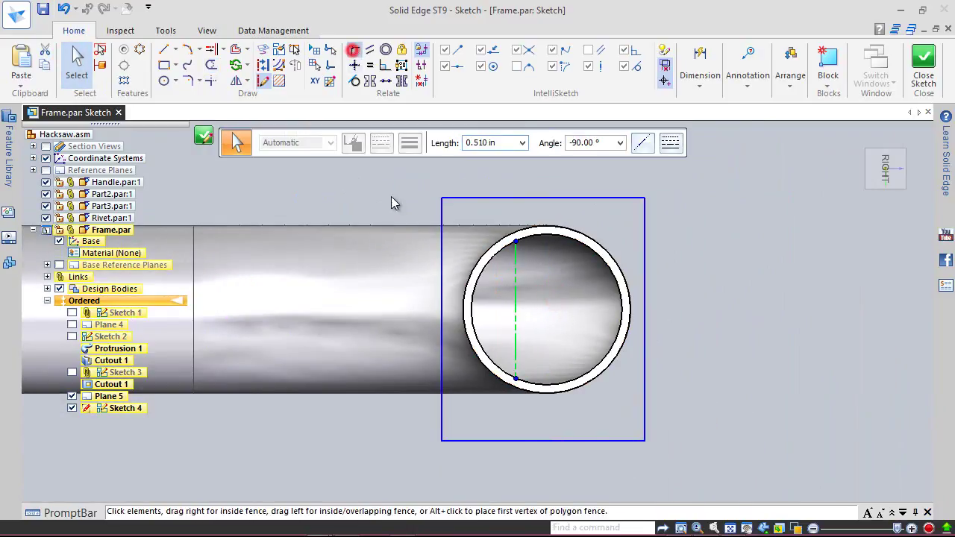
pyautogui.click(355, 49)
pyautogui.click(515, 308)
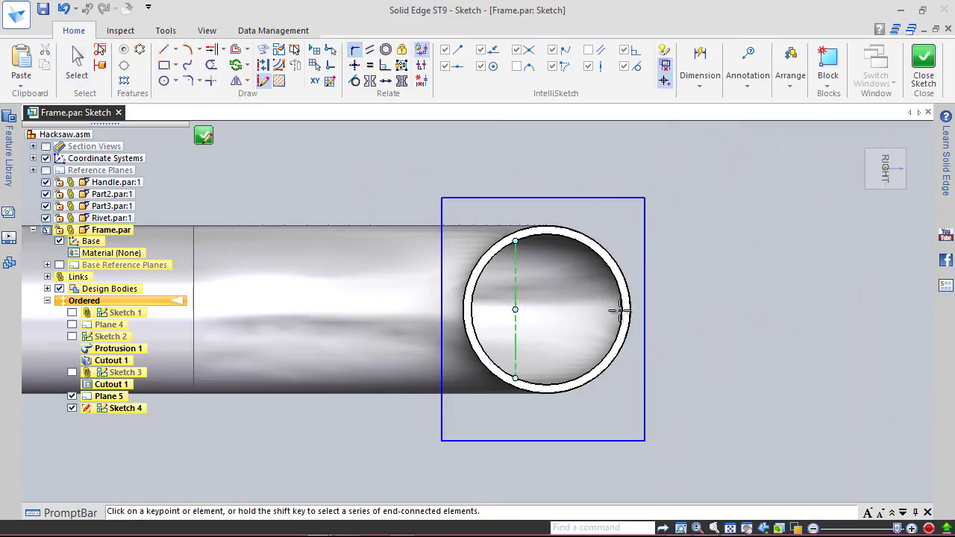
pyautogui.click(546, 309)
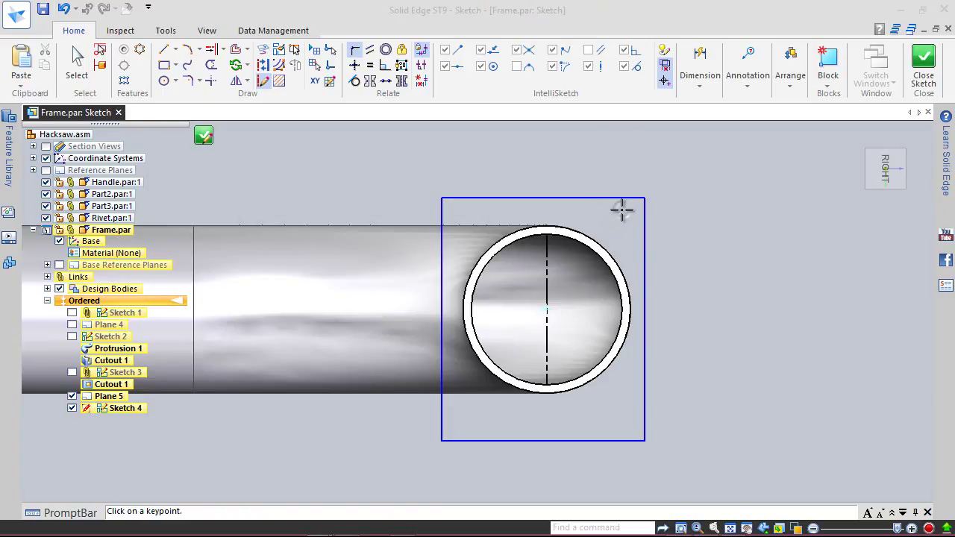
# Add a Smart Dimension for the rectangle's width just below its upper edge
pyautogui.rightClick(616, 214)
pyautogui.click(585, 212)
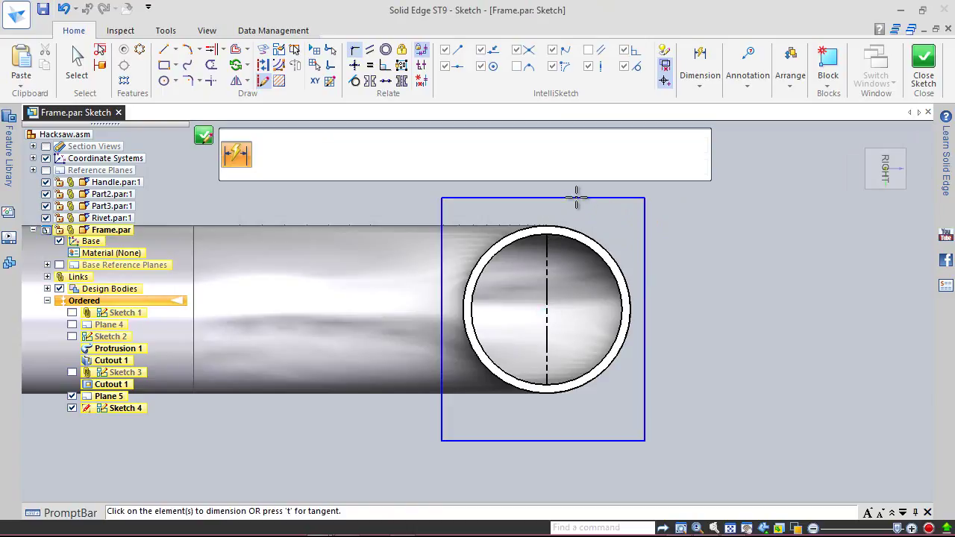
pyautogui.click(576, 195)
pyautogui.click(580, 214)
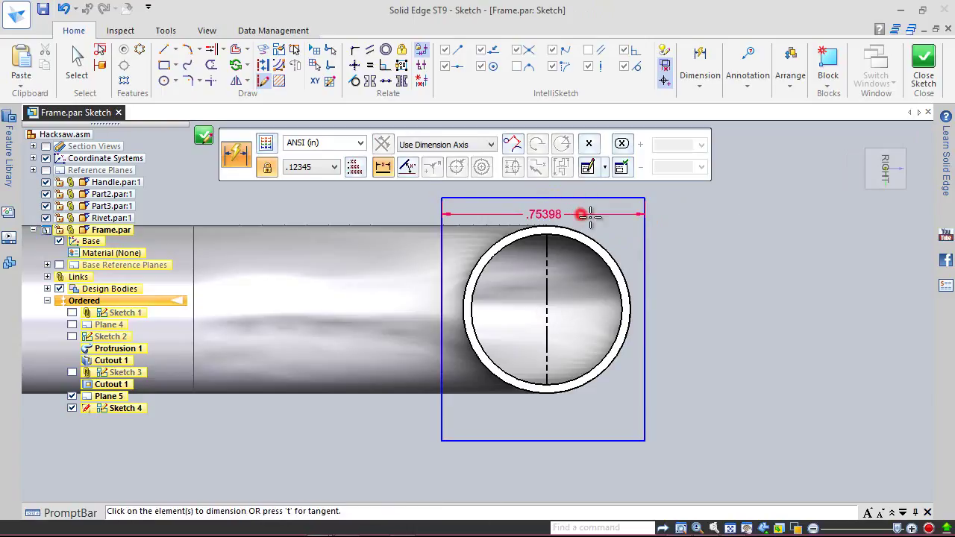
# Set the rectangle's width to 0.5 in and apply an Equal relation between its upper and left edges
pyautogui.write('.5')
pyautogui.press('Return')
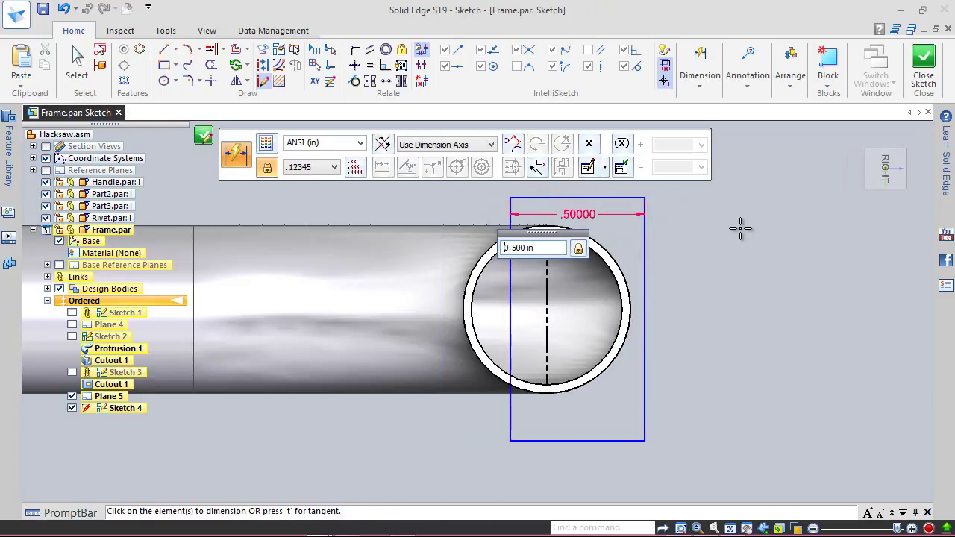
pyautogui.click(369, 65)
pyautogui.press('Escape')
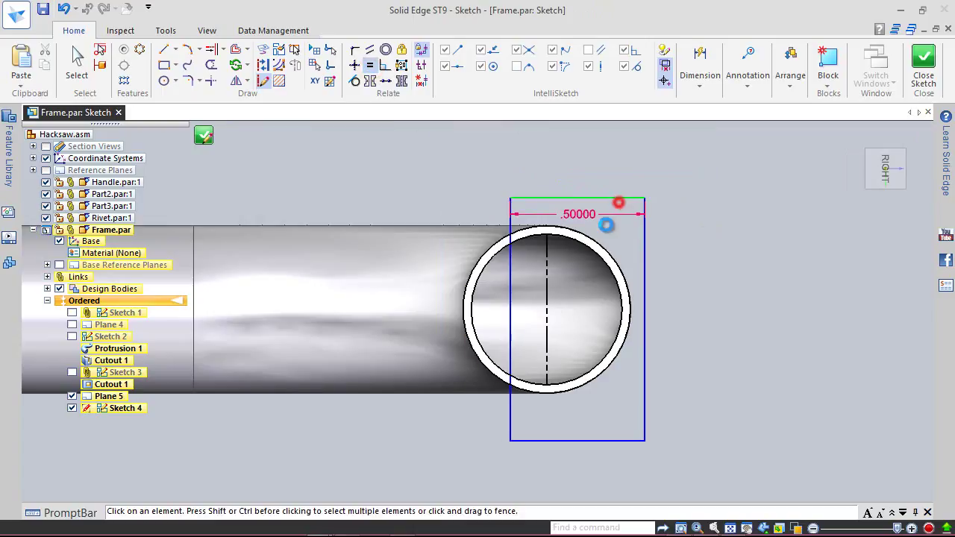
pyautogui.click(615, 201)
pyautogui.click(511, 299)
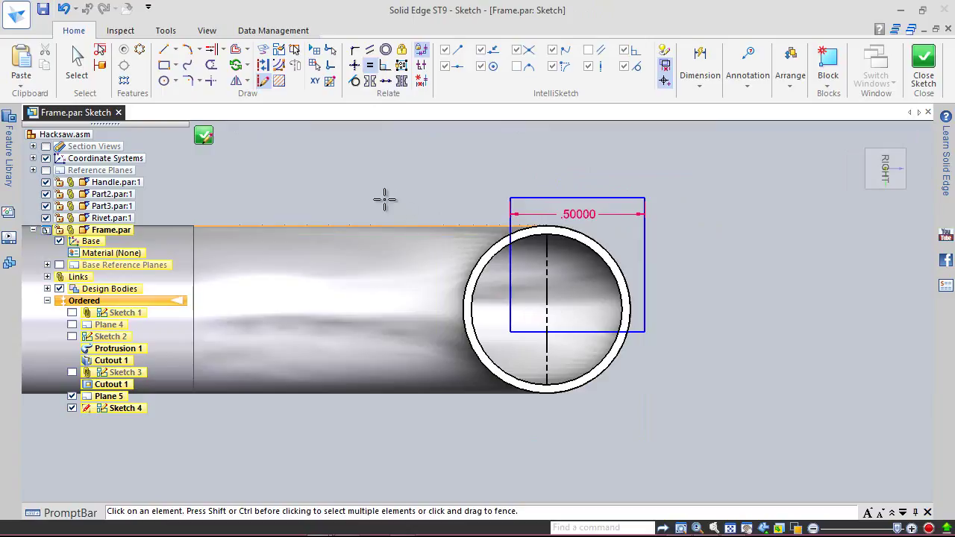
# Align the midpoint of the square's left edge horizontally with the center of the tube's circles
pyautogui.click(355, 65)
pyautogui.click(471, 225)
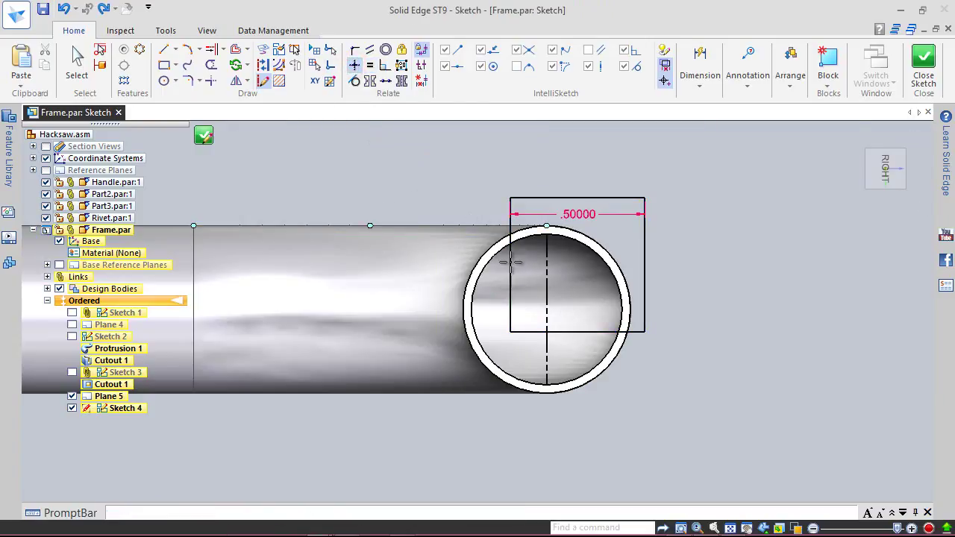
pyautogui.click(510, 269)
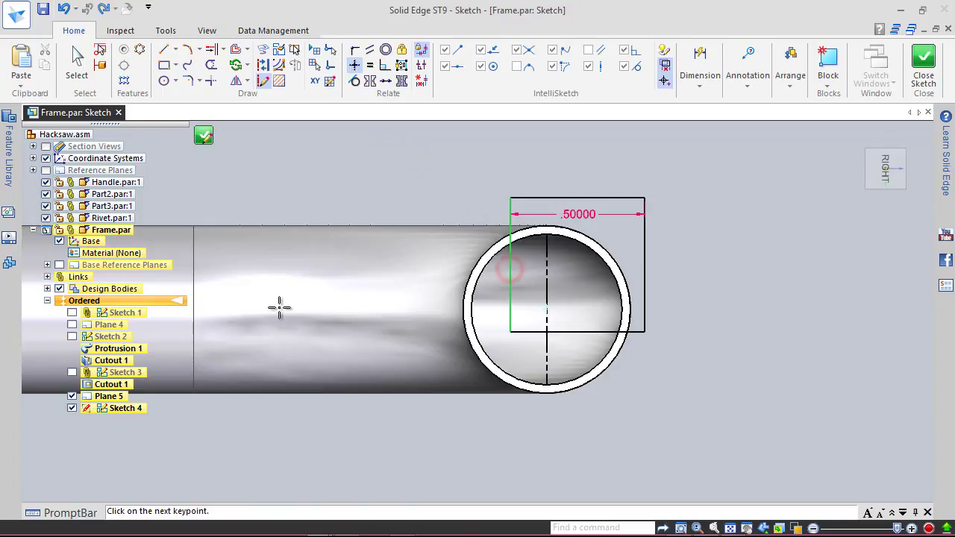
pyautogui.click(194, 310)
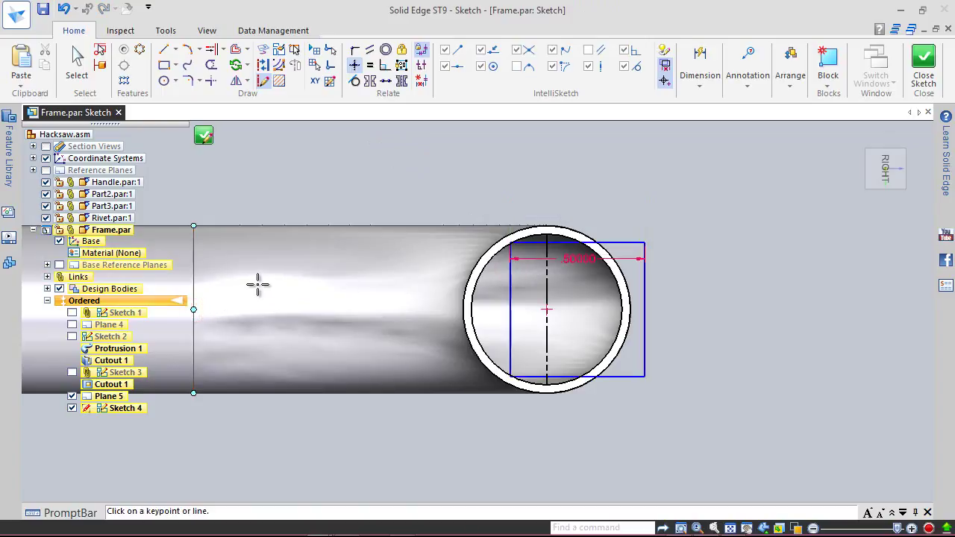
pyautogui.click(336, 214)
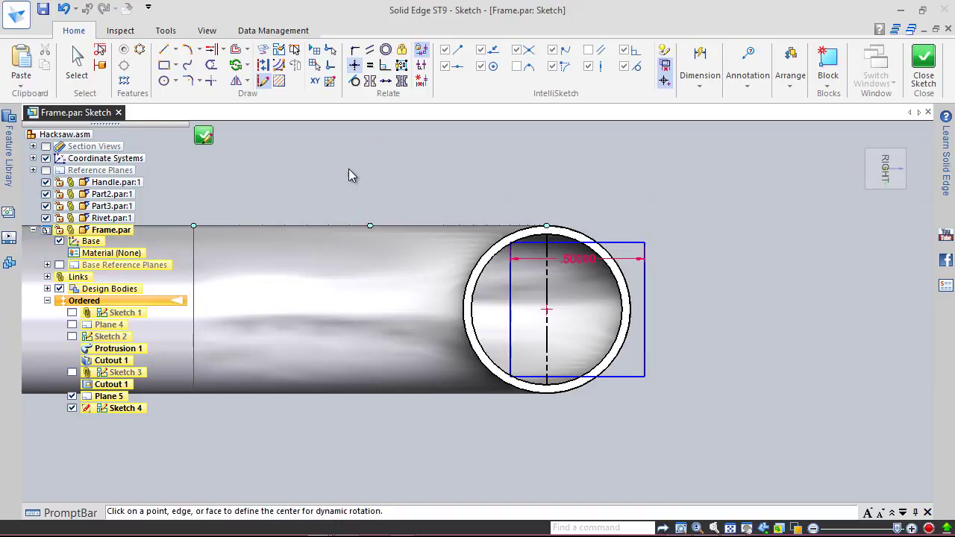
pyautogui.click(572, 161)
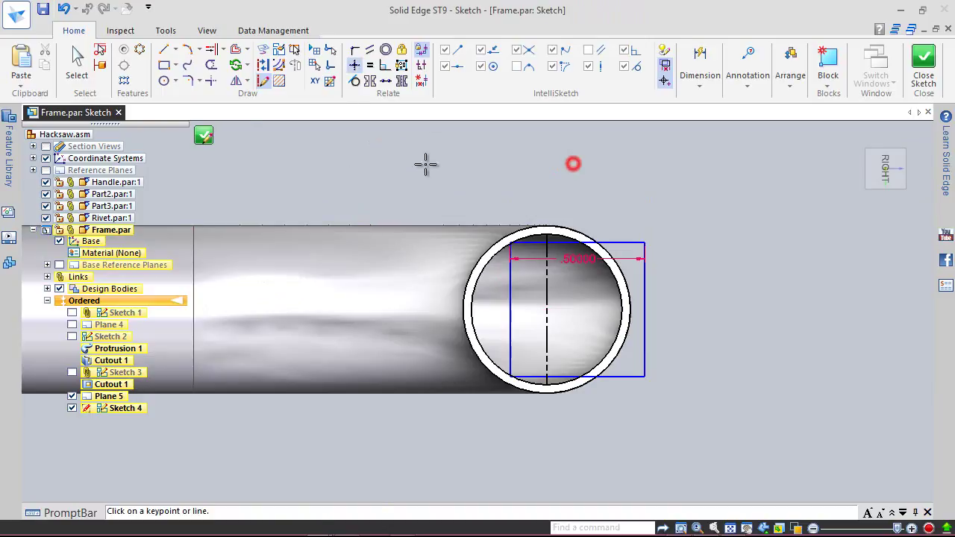
# Center the square sideways by connecting its upper edge's midpoint to the vertical construction line
pyautogui.click(81, 60)
pyautogui.scroll(5, 545, 260)
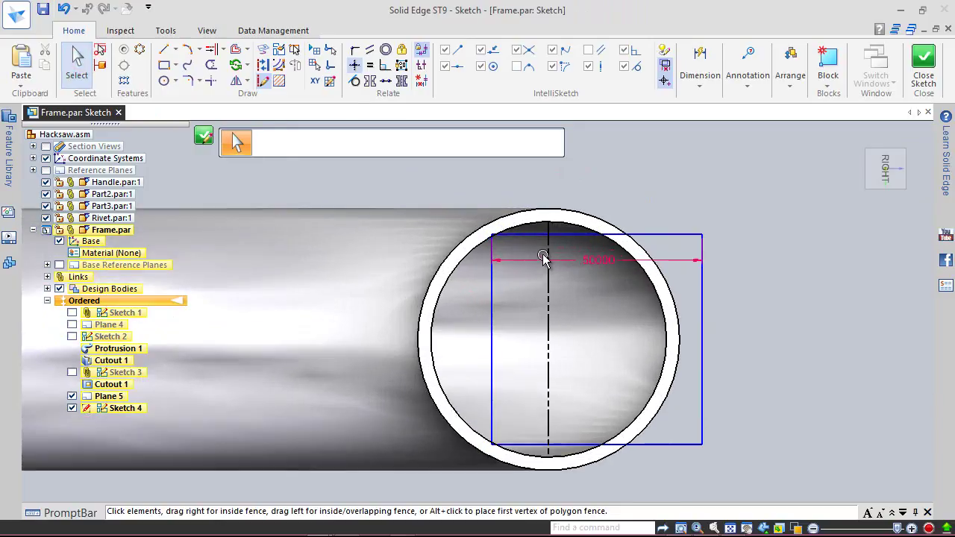
pyautogui.click(460, 328)
pyautogui.click(466, 222)
pyautogui.moveTo(446, 214); pyautogui.dragTo(391, 199)
pyautogui.click(354, 49)
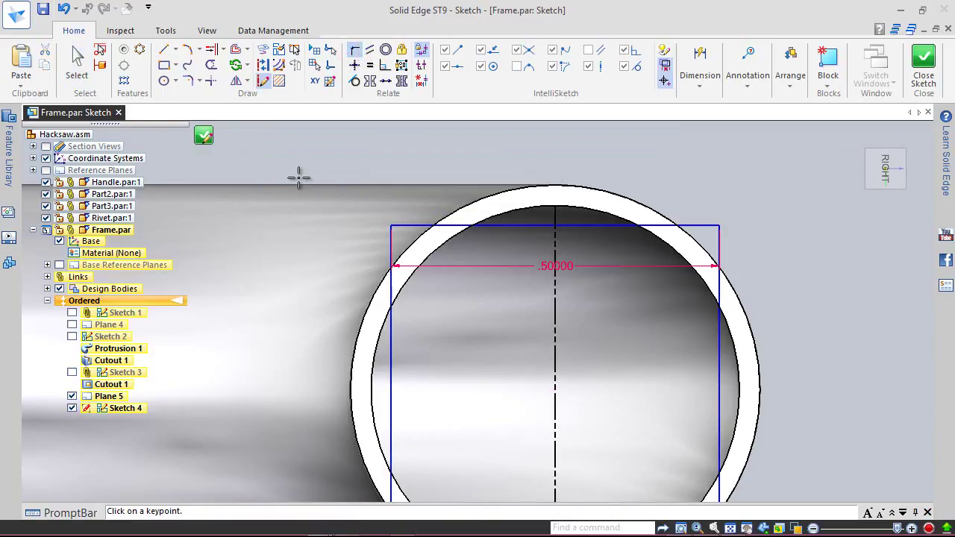
pyautogui.click(555, 225)
pyautogui.click(553, 250)
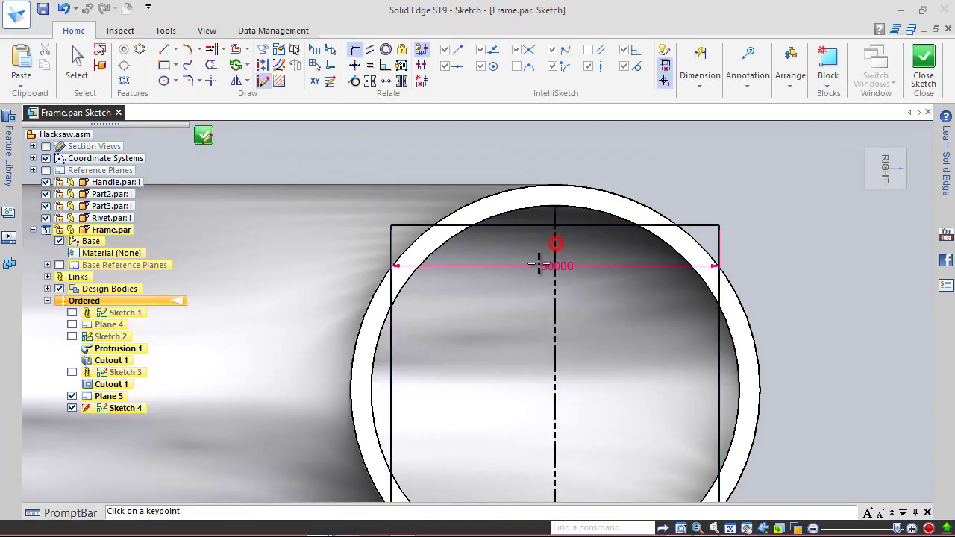
pyautogui.scroll(-2, 632, 165)
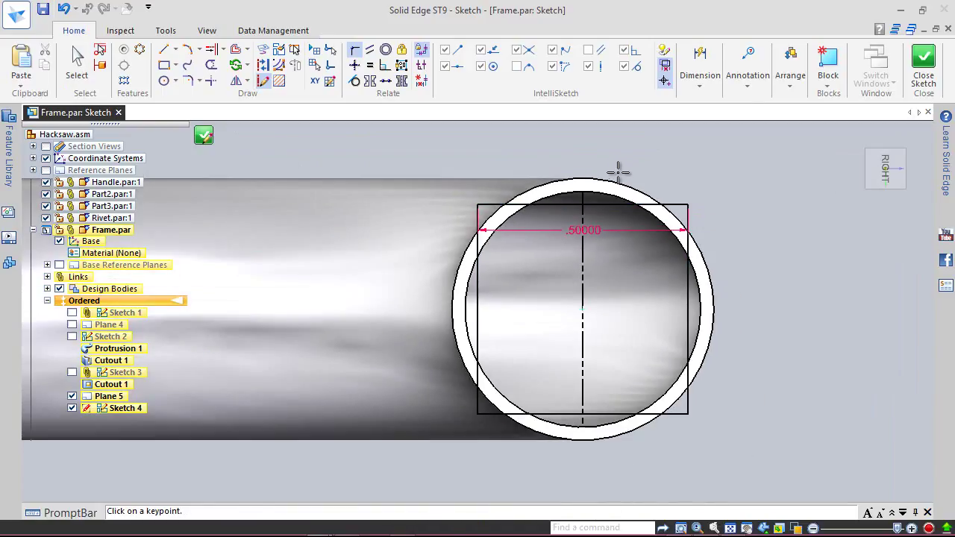
# Convert the square and the outer projected circle to construction geometry
pyautogui.click(265, 65)
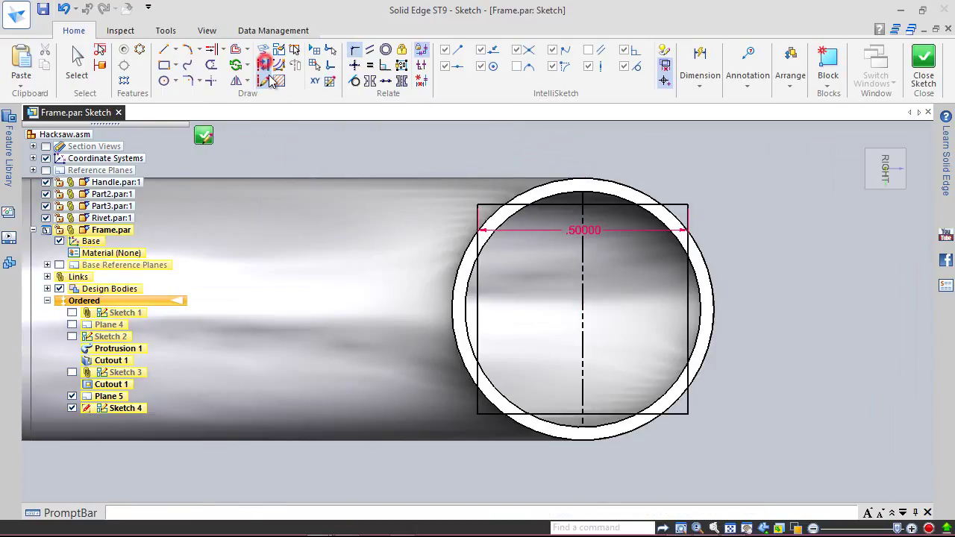
pyautogui.click(488, 203)
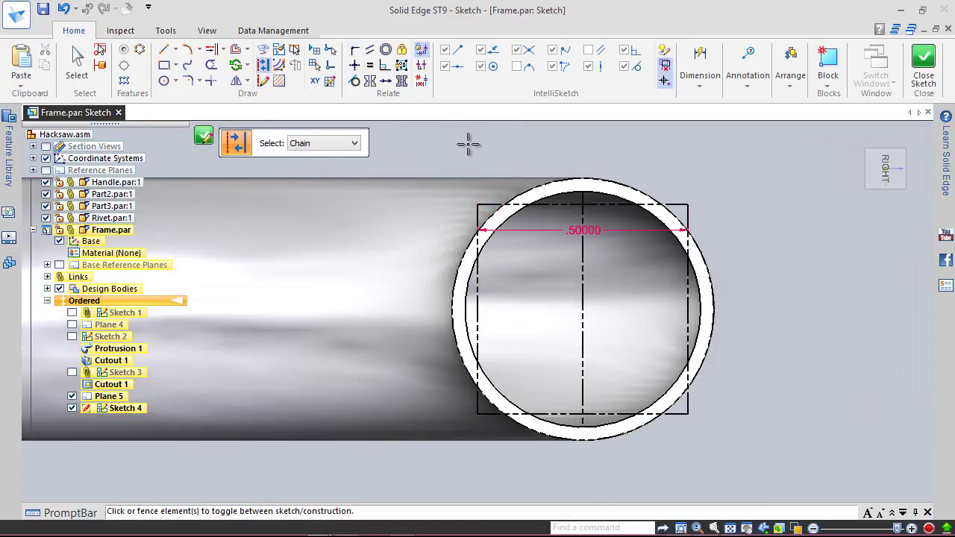
pyautogui.click(78, 61)
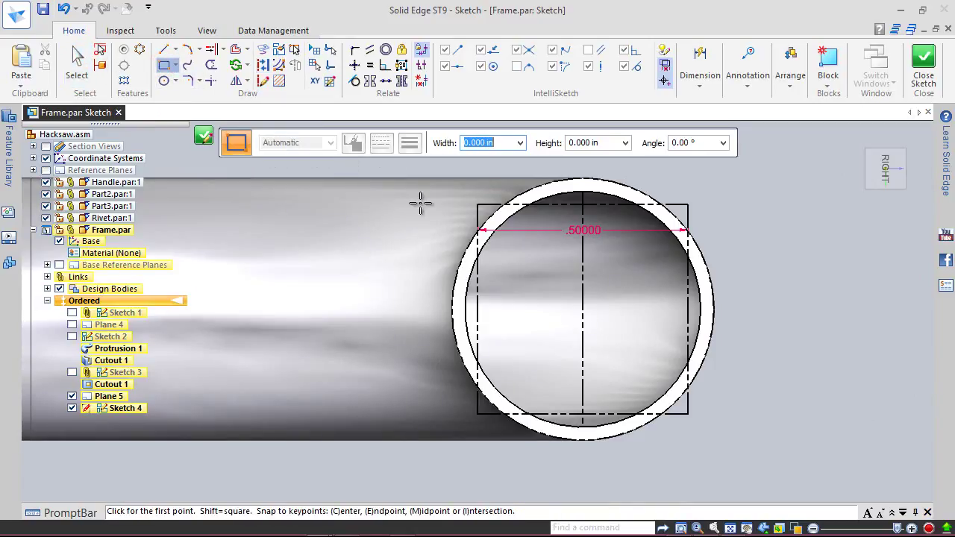
# Draw a rectangle about 0.373 by 0.5 in between opposite intersections of the outer circle with the construction square's upper and lower edges
pyautogui.scroll(-3, 477, 207)
pyautogui.scroll(5, 473, 196)
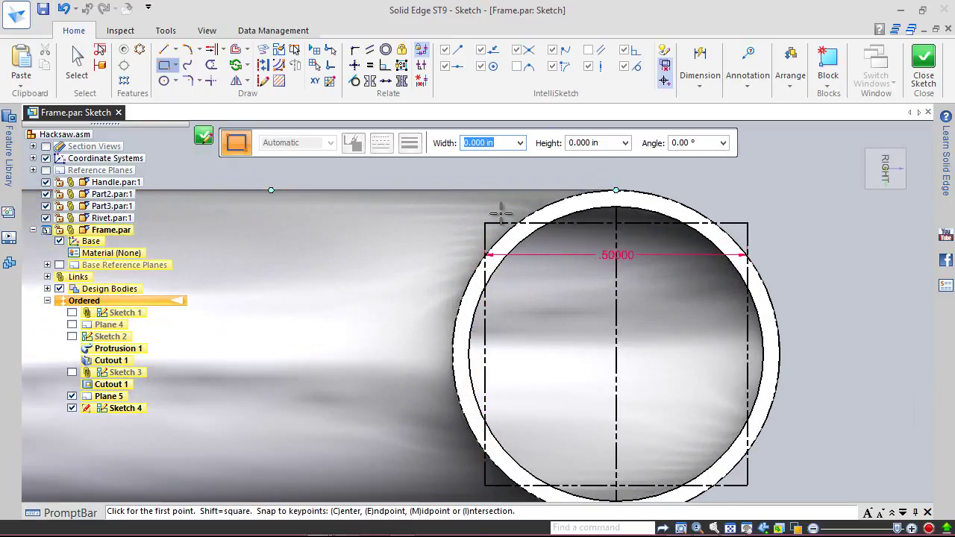
pyautogui.scroll(3, 500, 213)
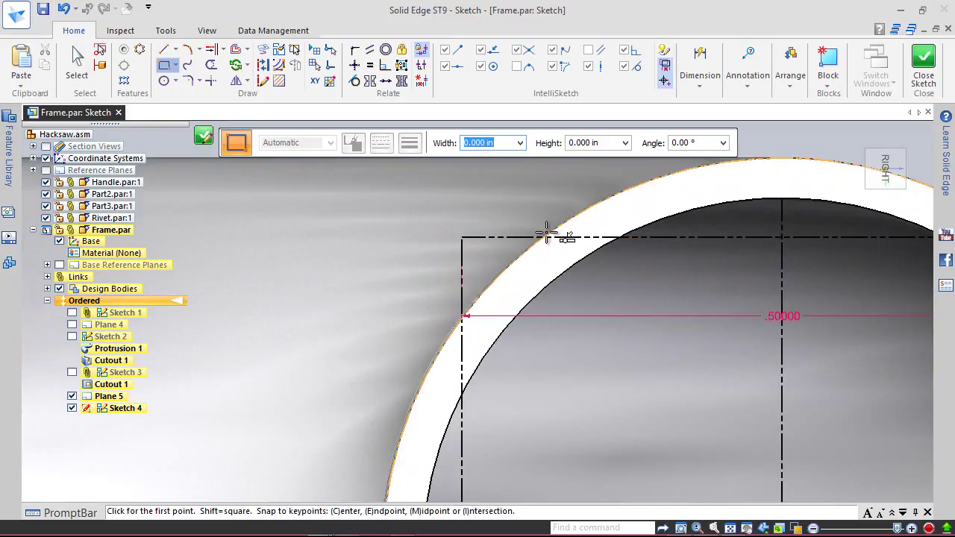
pyautogui.click(545, 236)
pyautogui.scroll(-1, 465, 183)
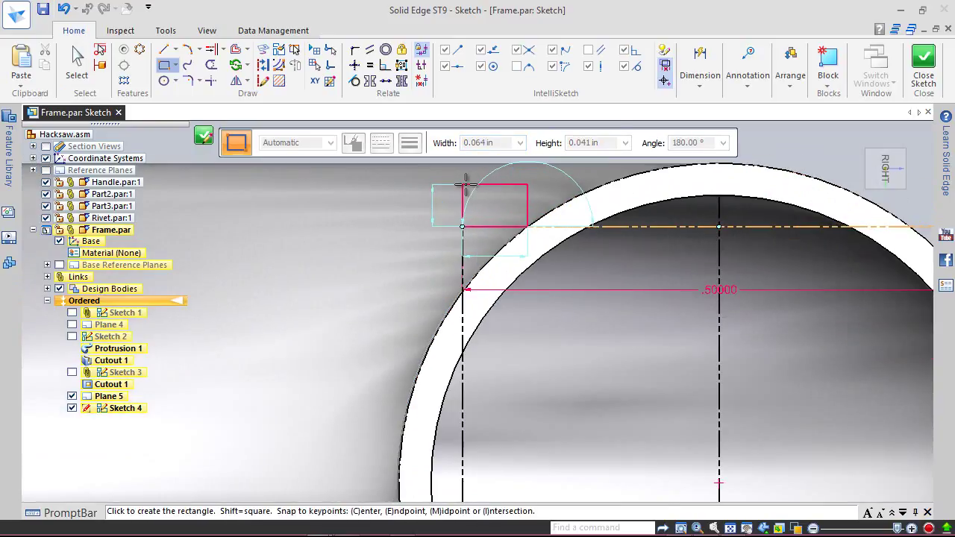
pyautogui.scroll(-1, 465, 183)
pyautogui.scroll(-1, 456, 229)
pyautogui.scroll(-1, 504, 239)
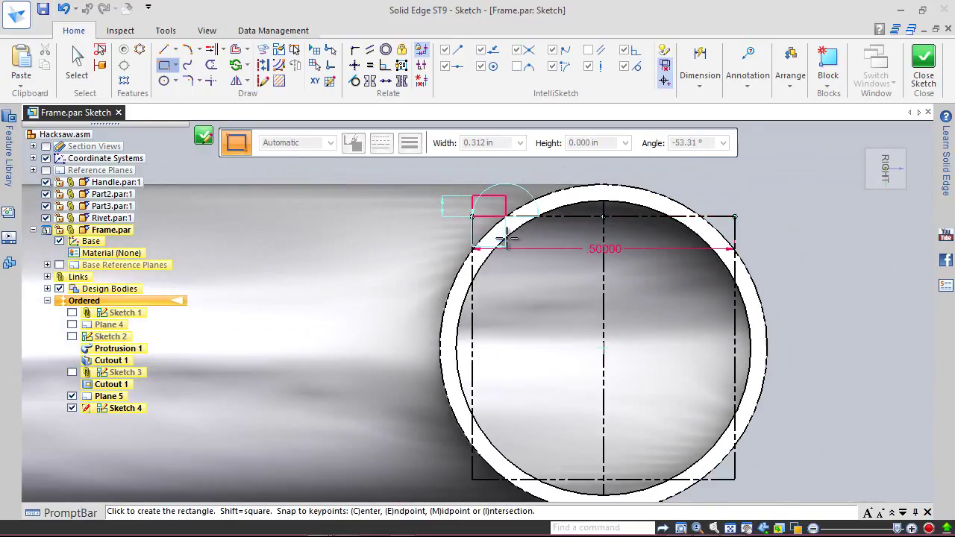
pyautogui.scroll(-2, 506, 237)
pyautogui.scroll(2, 635, 394)
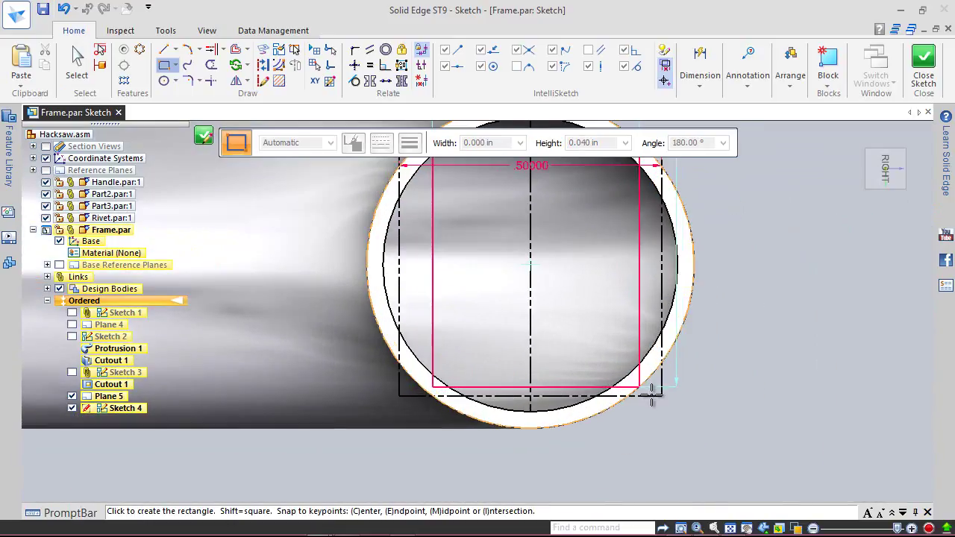
pyautogui.scroll(2, 650, 394)
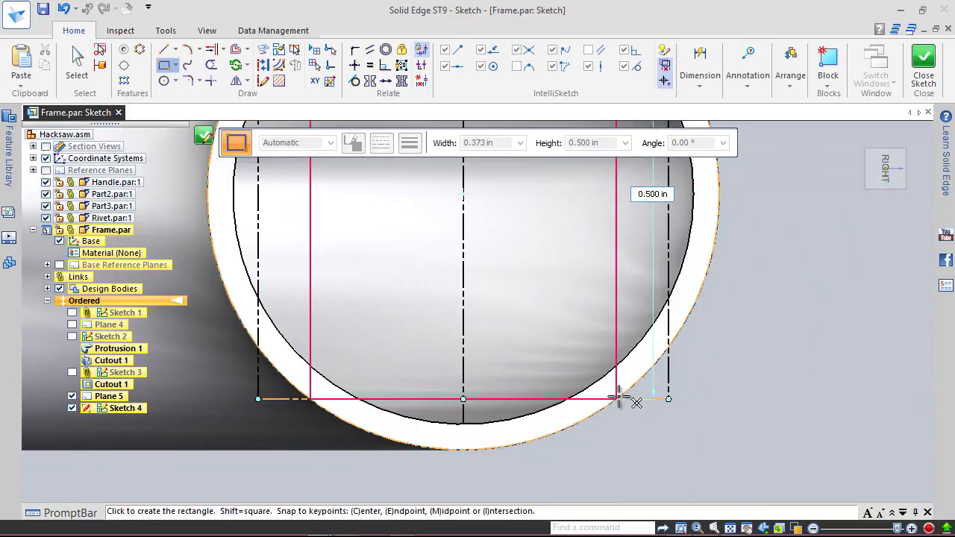
pyautogui.click(617, 398)
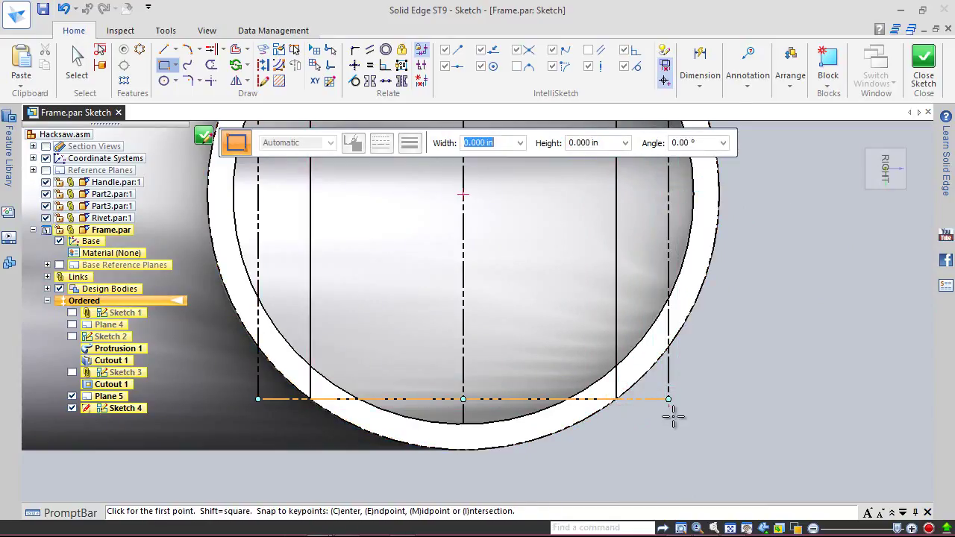
pyautogui.press('Escape')
pyautogui.scroll(-3, 639, 392)
pyautogui.scroll(2, 738, 225)
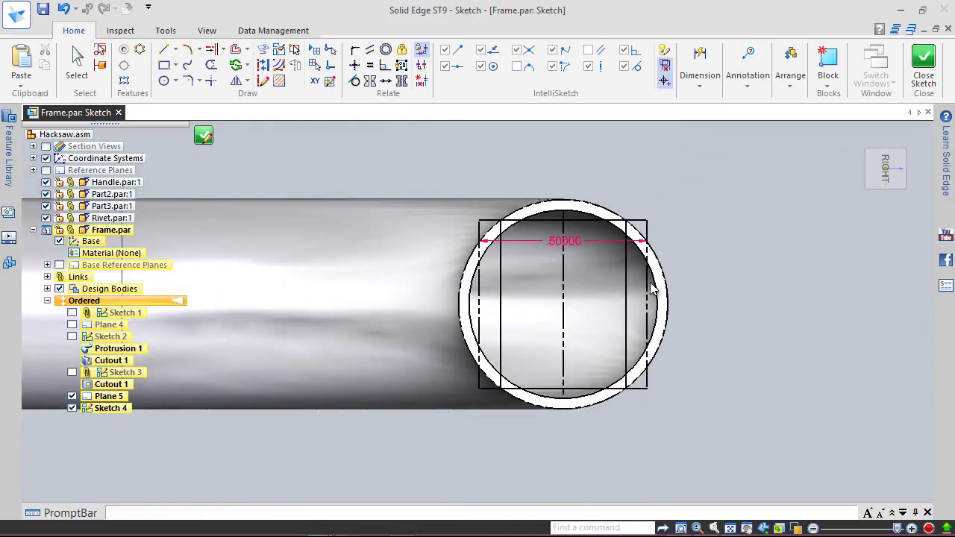
# Close and finish the profile sketch, and hide Plane 5
pyautogui.click(923, 66)
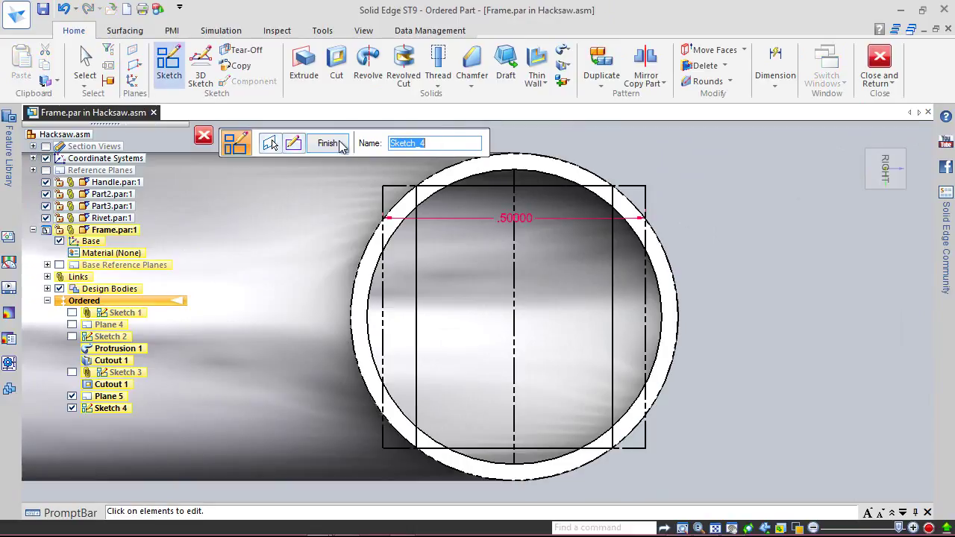
pyautogui.click(337, 141)
pyautogui.click(339, 141)
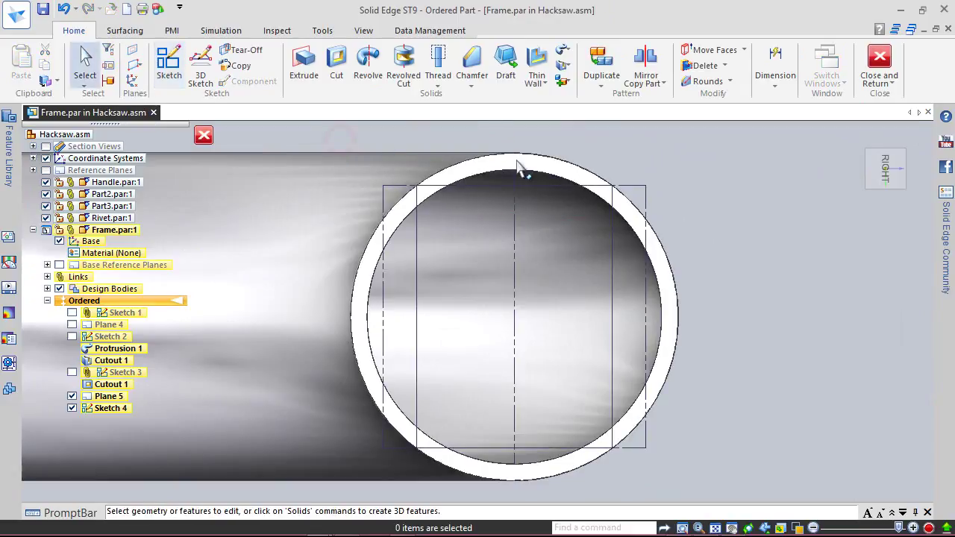
pyautogui.click(876, 162)
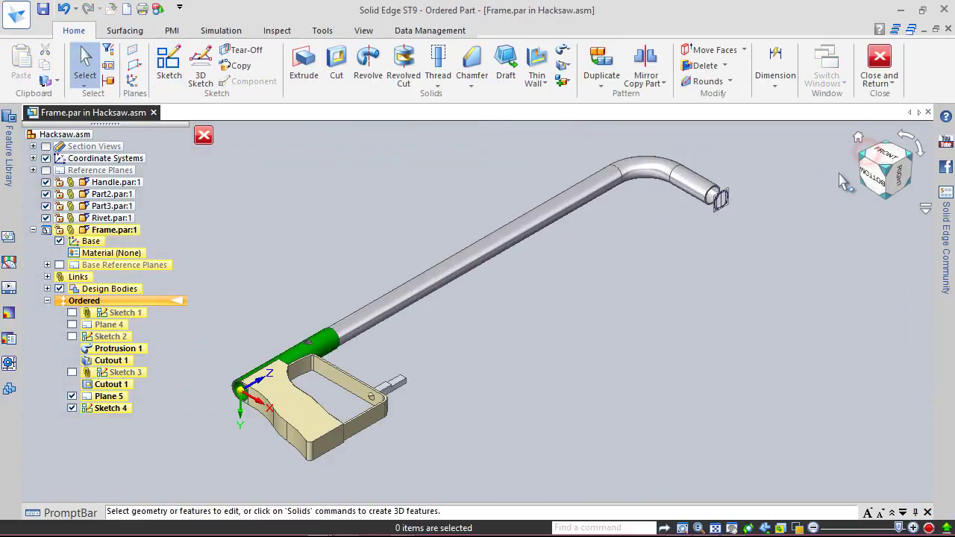
pyautogui.scroll(3, 754, 190)
pyautogui.scroll(5, 682, 209)
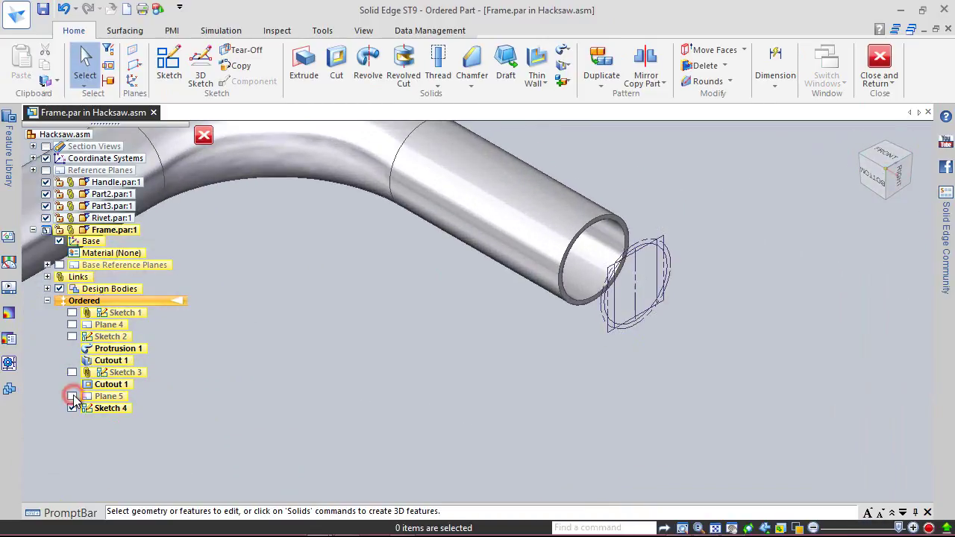
# Create a lofted protrusion between the sketched rectangle and the outer circular edge of the tube's end
pyautogui.scroll(3, 650, 233)
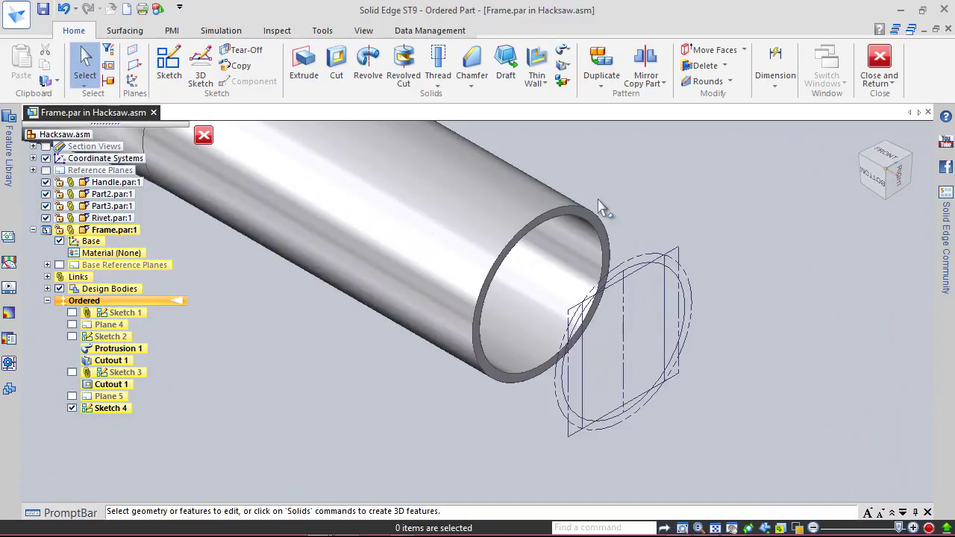
pyautogui.click(563, 52)
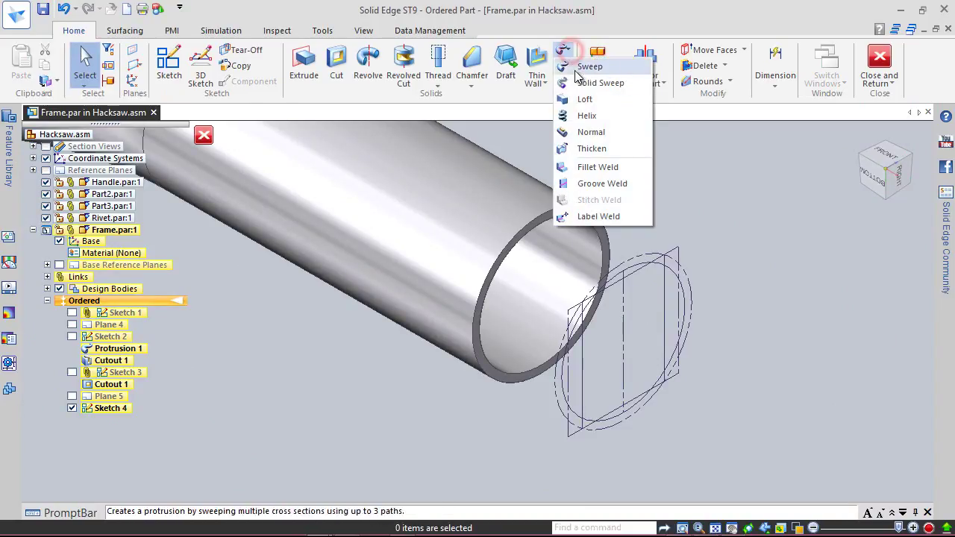
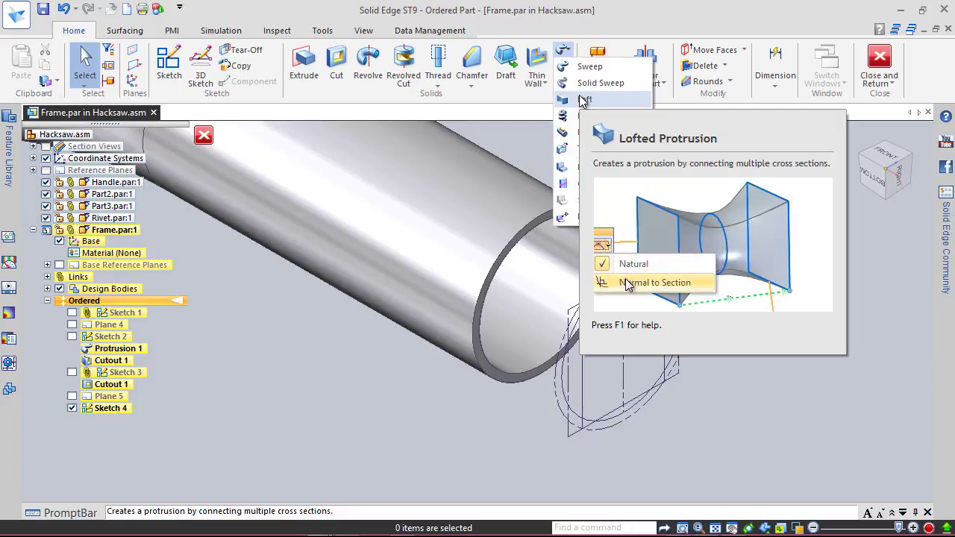
pyautogui.click(583, 100)
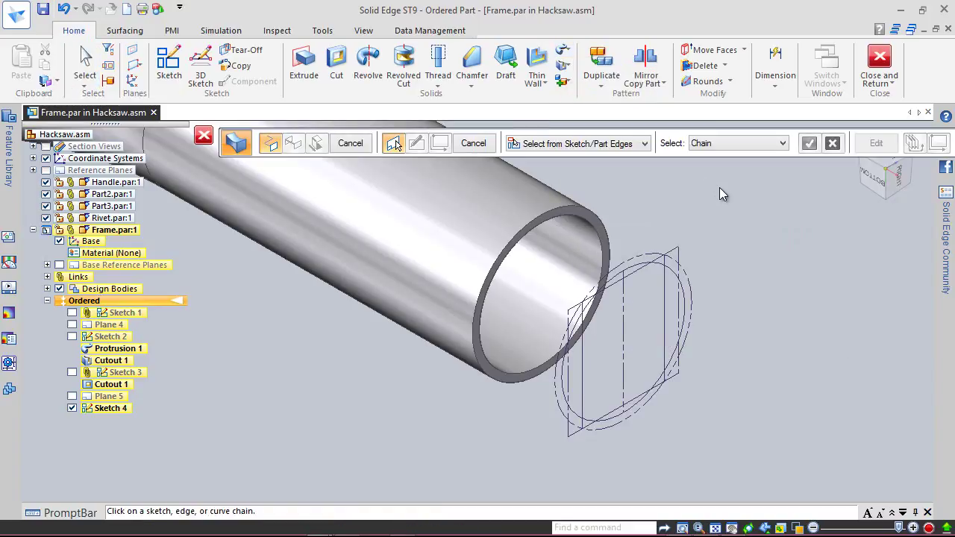
pyautogui.scroll(5, 684, 200)
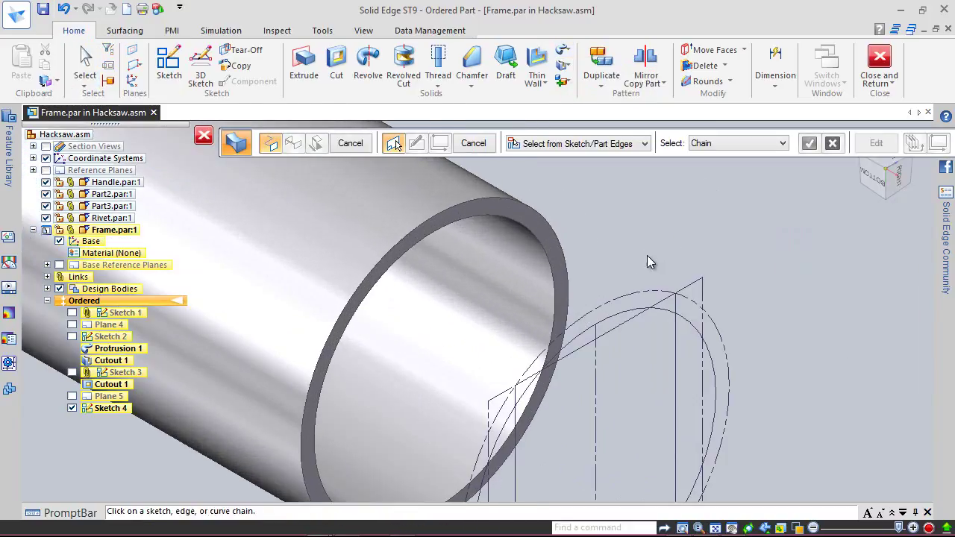
pyautogui.click(677, 297)
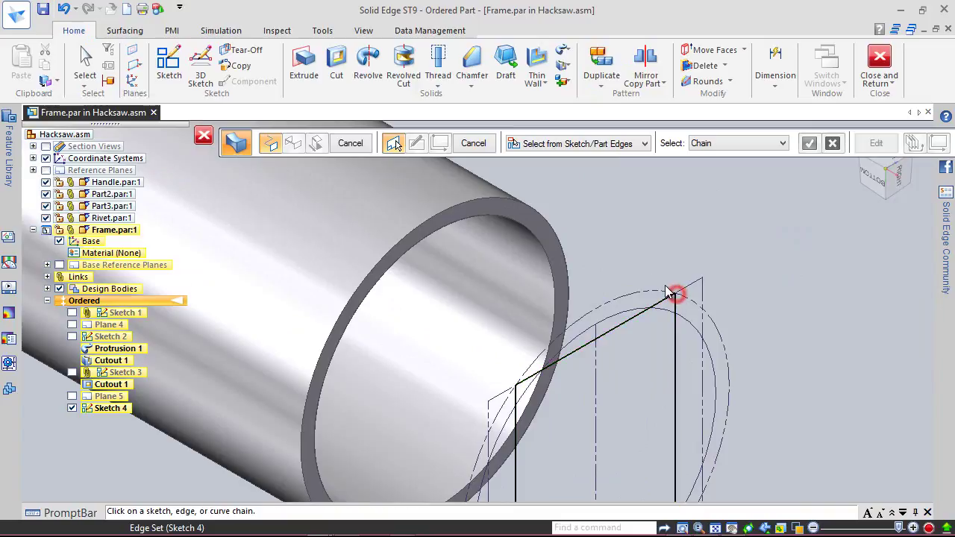
pyautogui.click(541, 219)
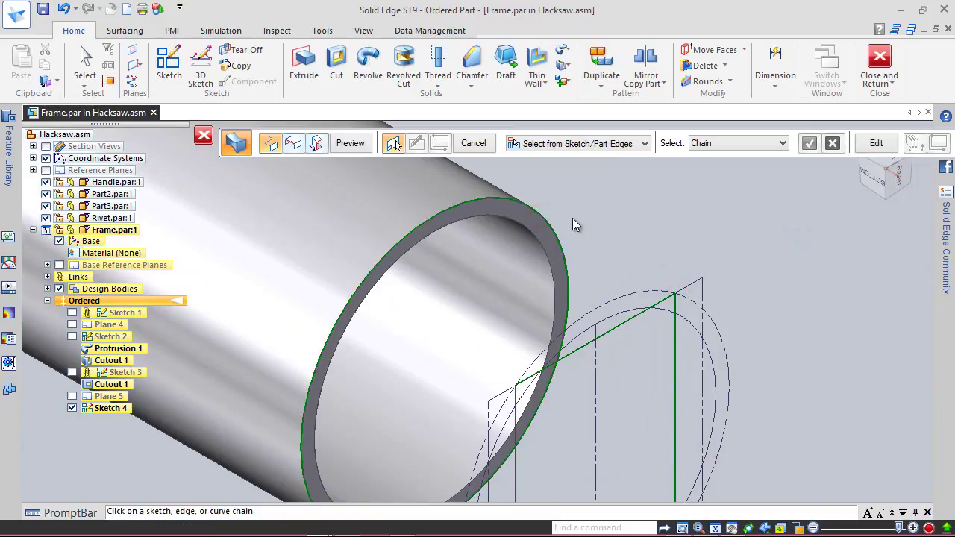
pyautogui.click(360, 142)
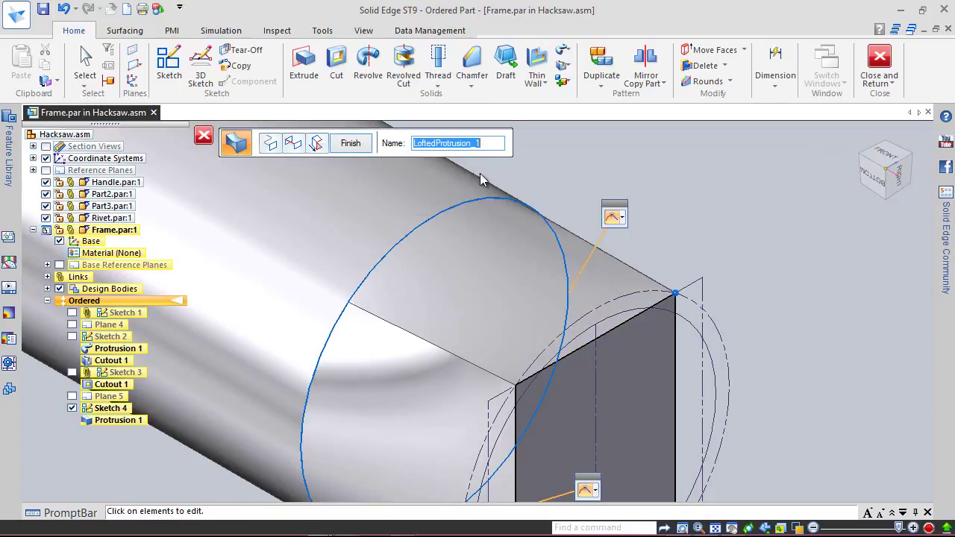
pyautogui.click(351, 144)
pyautogui.click(351, 143)
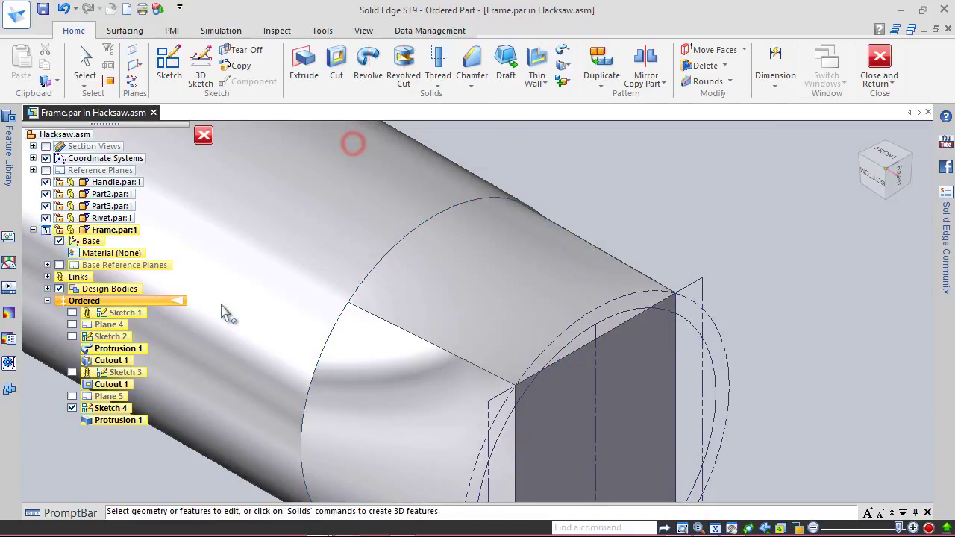
# Hide Sketch 4 and check the lofted end of the frame from several directions
pyautogui.click(72, 409)
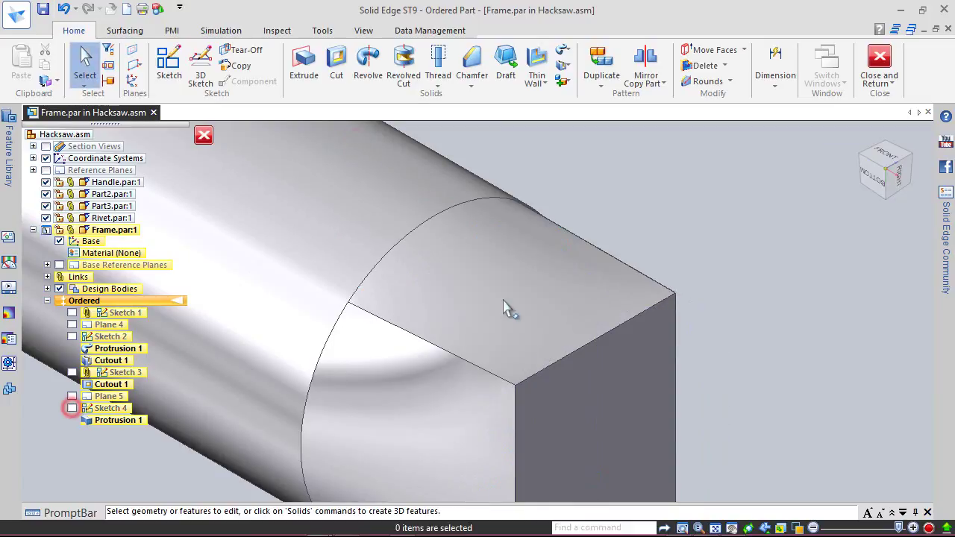
pyautogui.scroll(-5, 583, 351)
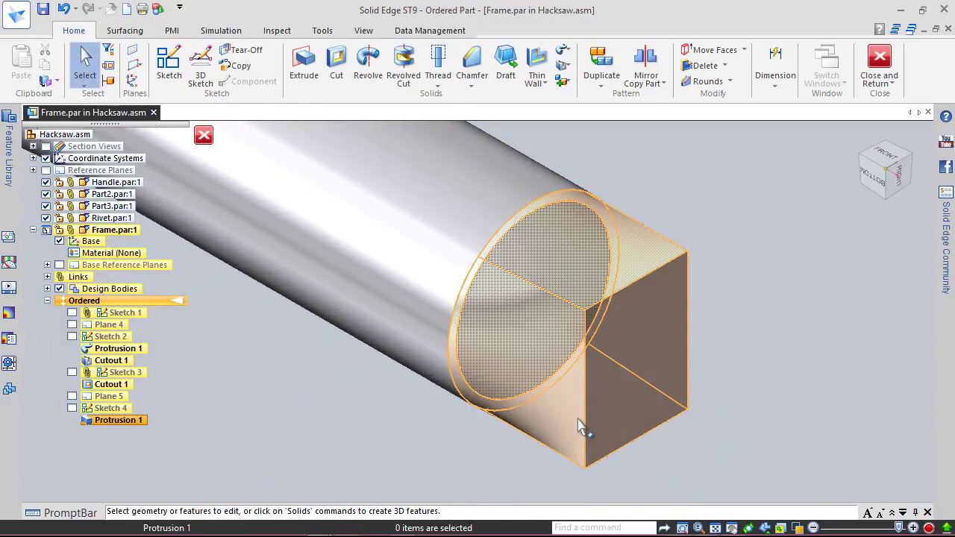
pyautogui.moveTo(573, 412); pyautogui.dragTo(620, 417, button='middle')
pyautogui.click(899, 162)
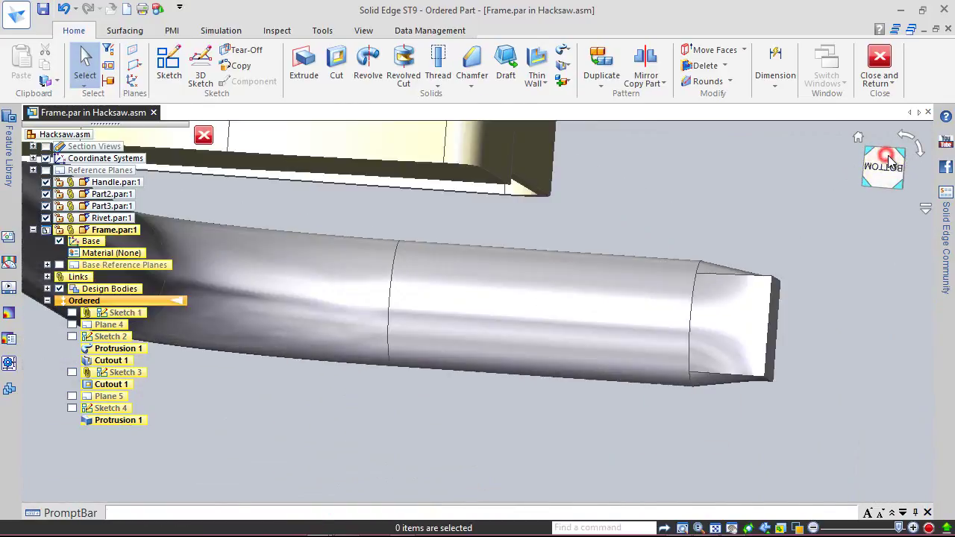
pyautogui.hotkey('ctrl', 'i')
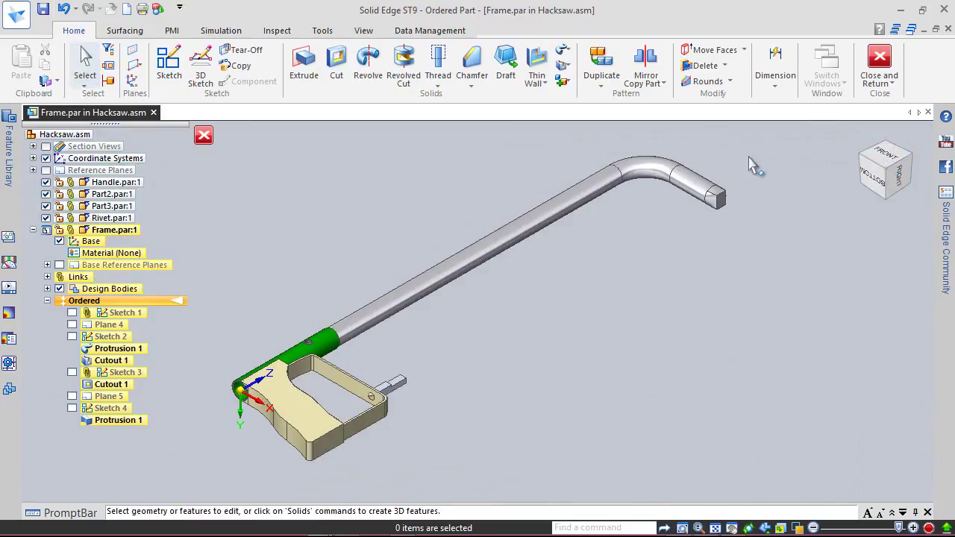
# Save the Frame part, return to the Hacksaw assembly and save it
pyautogui.click(43, 9)
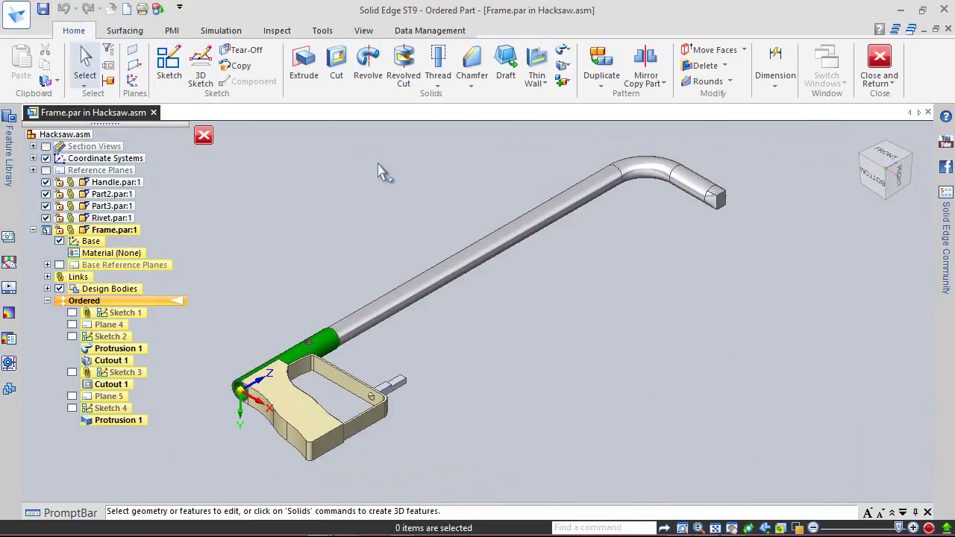
pyautogui.click(520, 145)
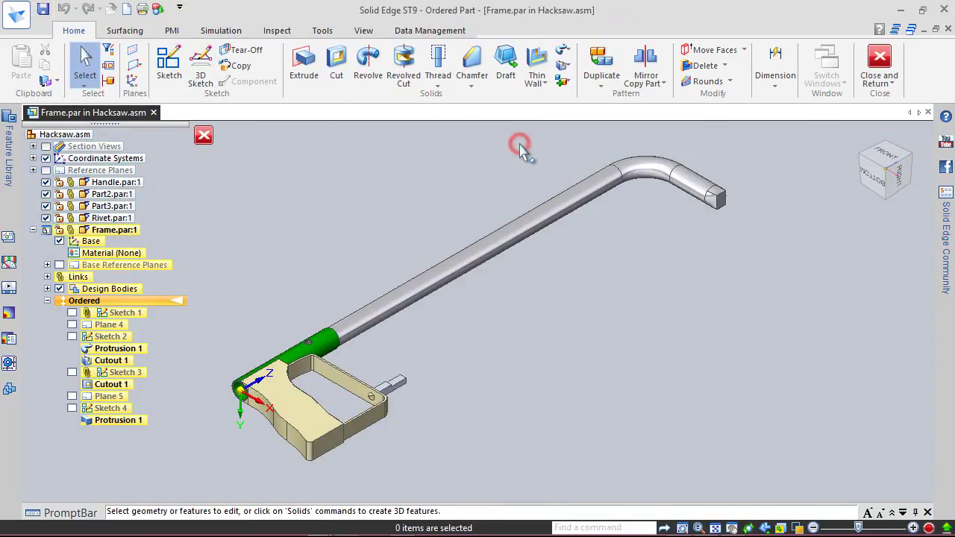
pyautogui.click(880, 60)
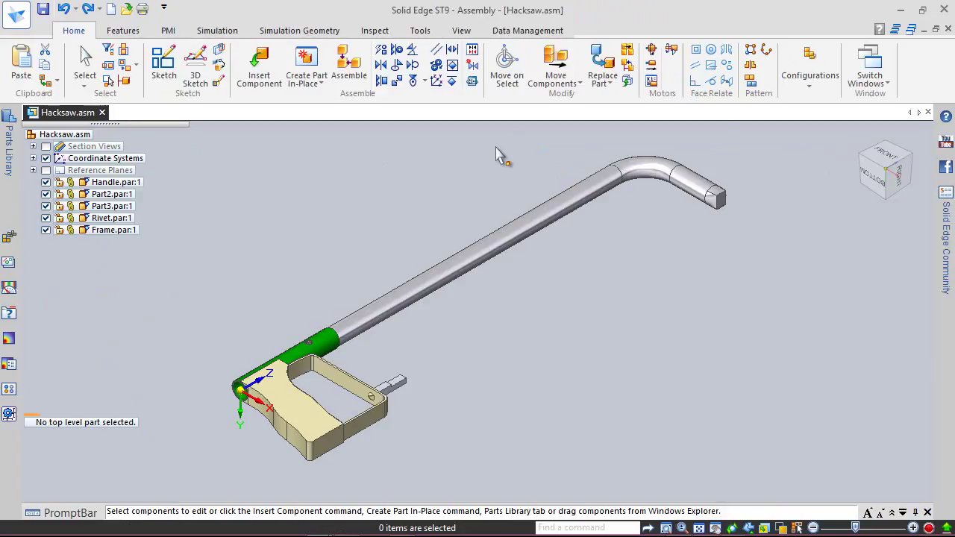
pyautogui.click(43, 9)
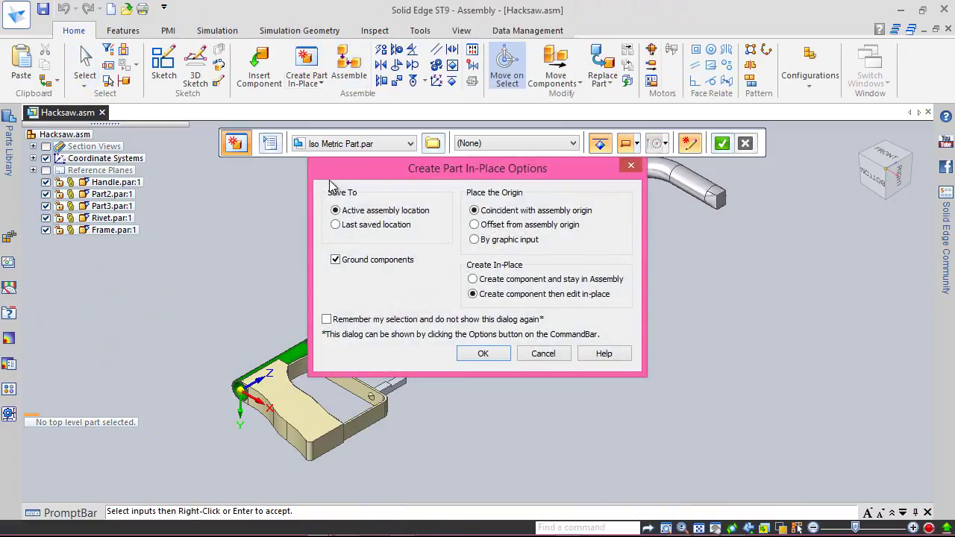
# Create a new in-place part named Part6 from the ansi inch part.par template, coincident with the assembly origin
pyautogui.click(473, 356)
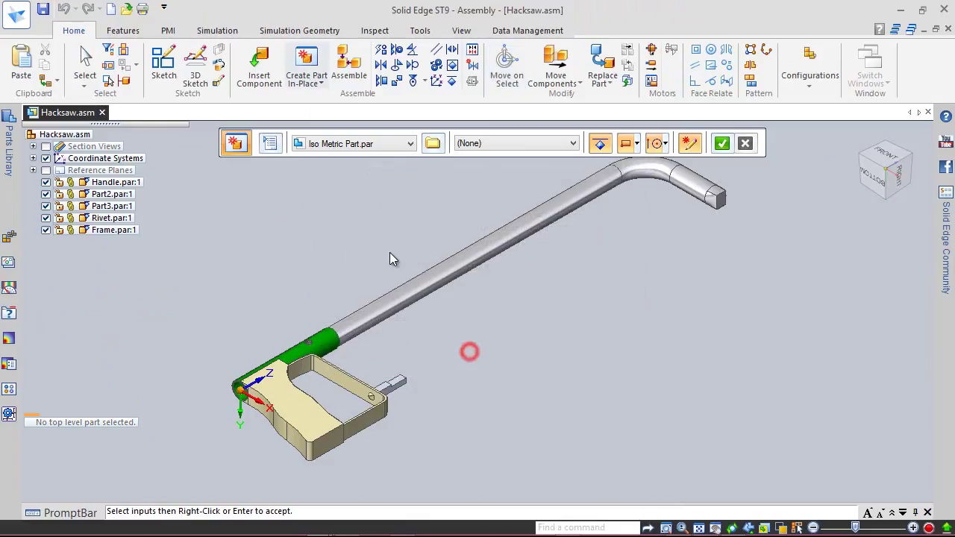
pyautogui.click(433, 141)
pyautogui.click(250, 51)
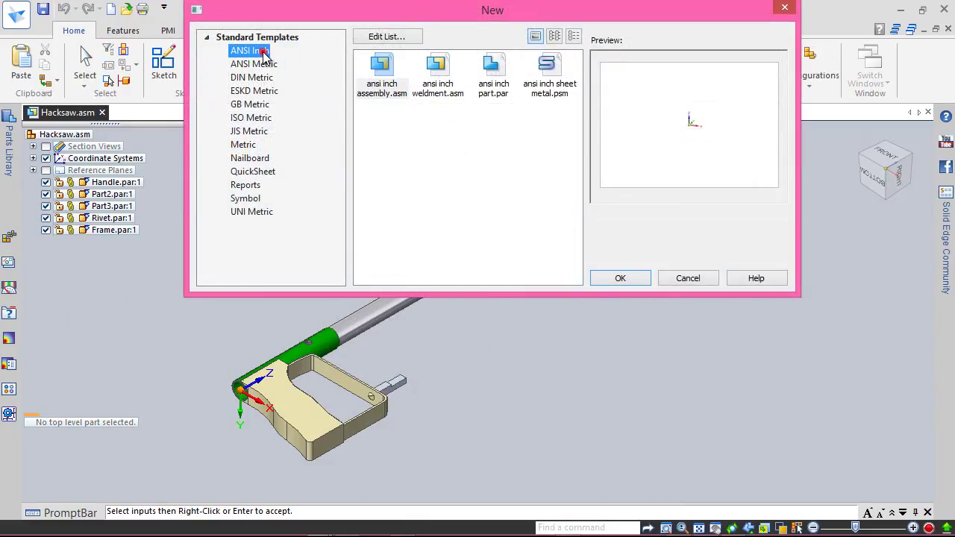
pyautogui.doubleClick(495, 69)
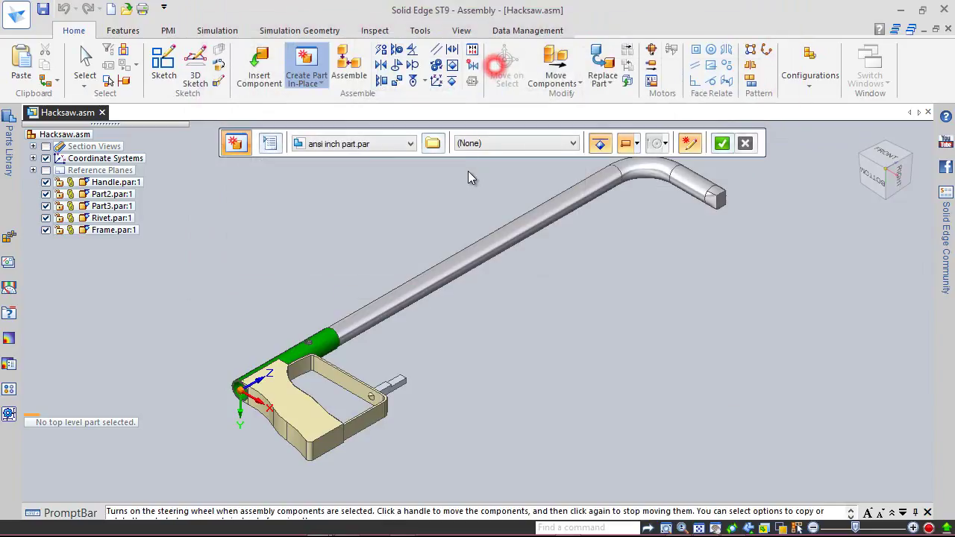
pyautogui.click(722, 143)
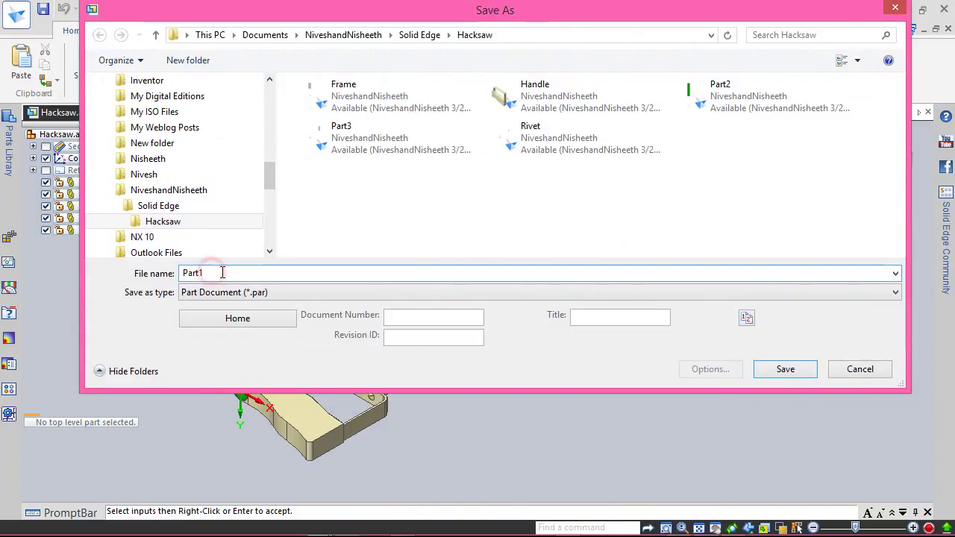
pyautogui.press('BackSpace')
pyautogui.write('6')
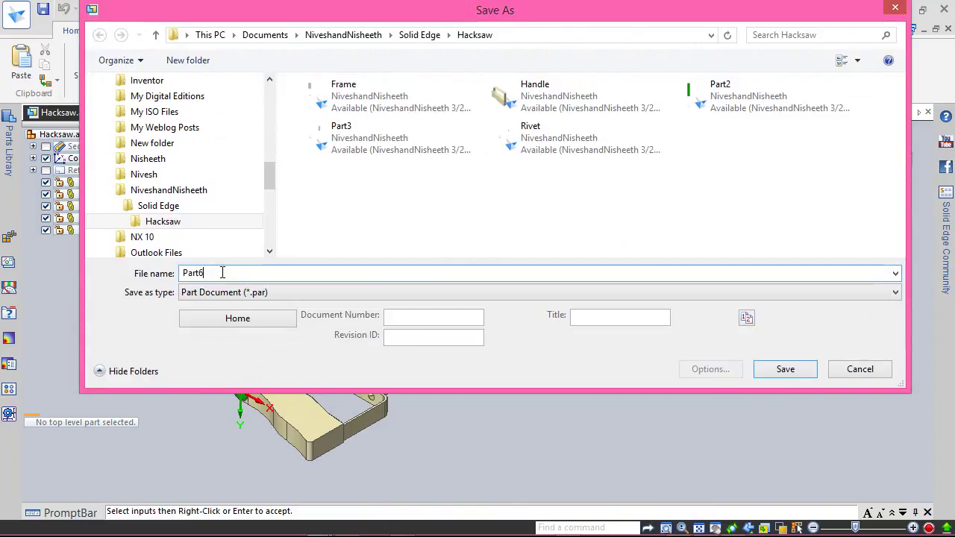
pyautogui.click(771, 370)
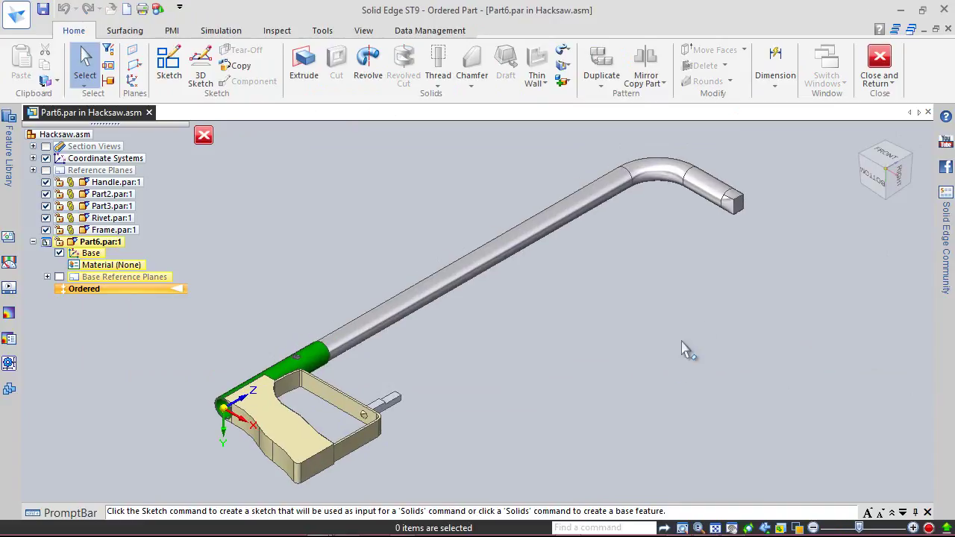
# Return to the assembly and turn on the display of Part3's sketches
pyautogui.click(879, 60)
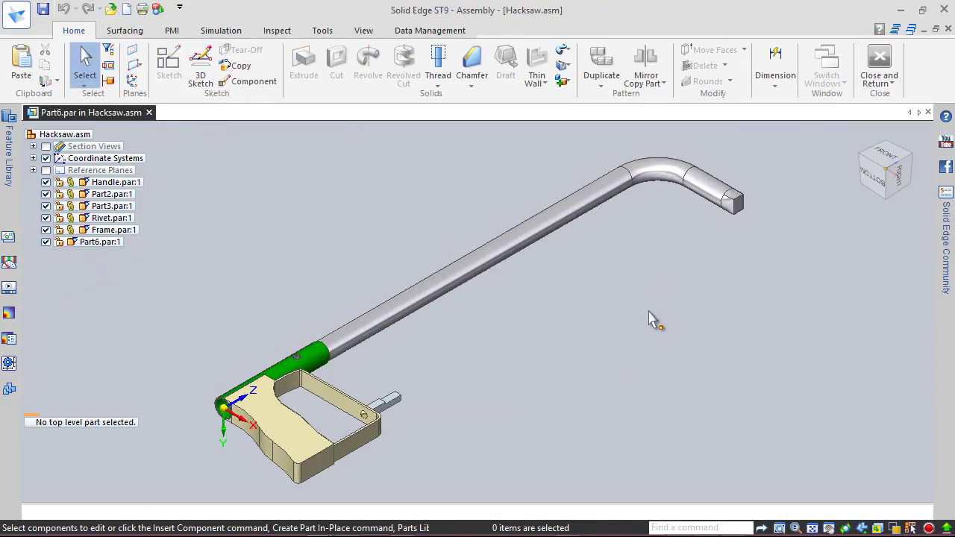
pyautogui.click(398, 405)
pyautogui.rightClick(398, 403)
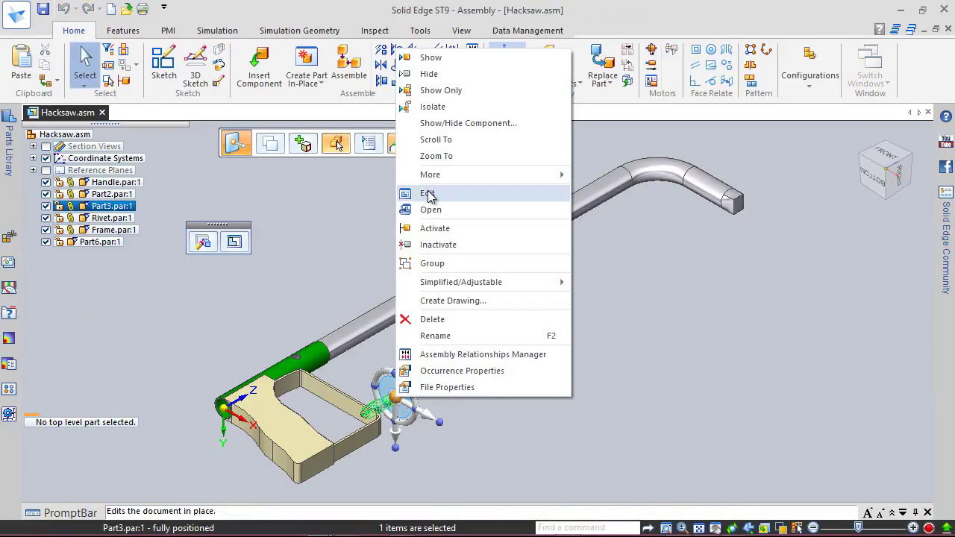
pyautogui.click(452, 123)
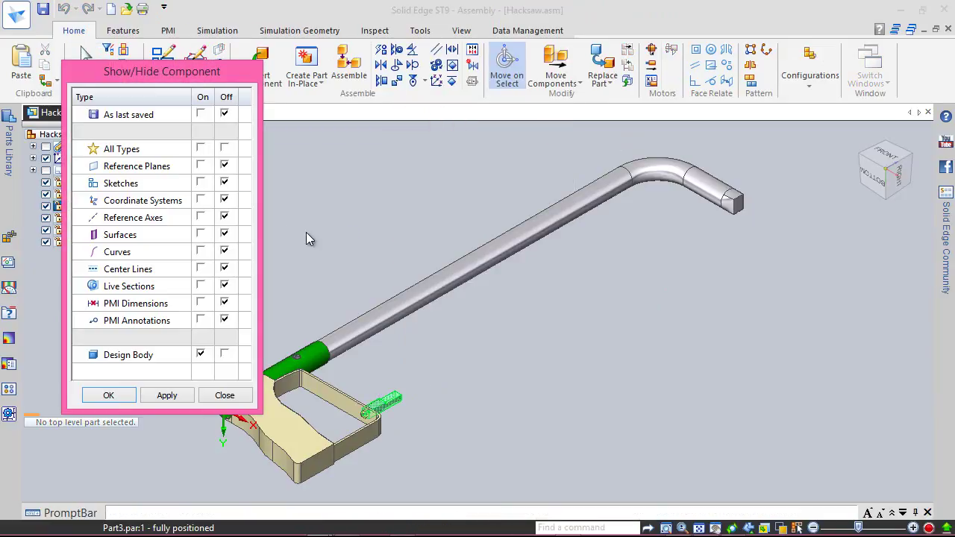
pyautogui.click(200, 182)
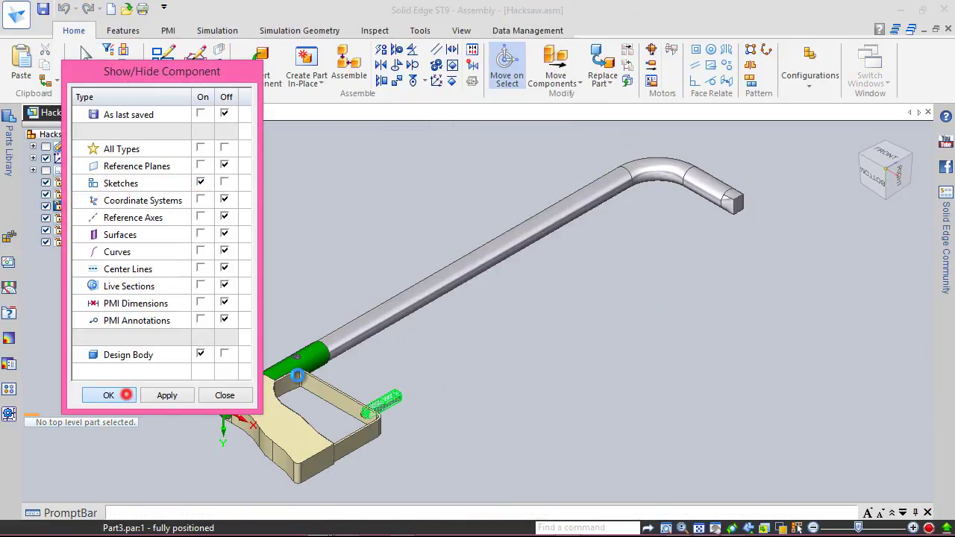
pyautogui.click(109, 395)
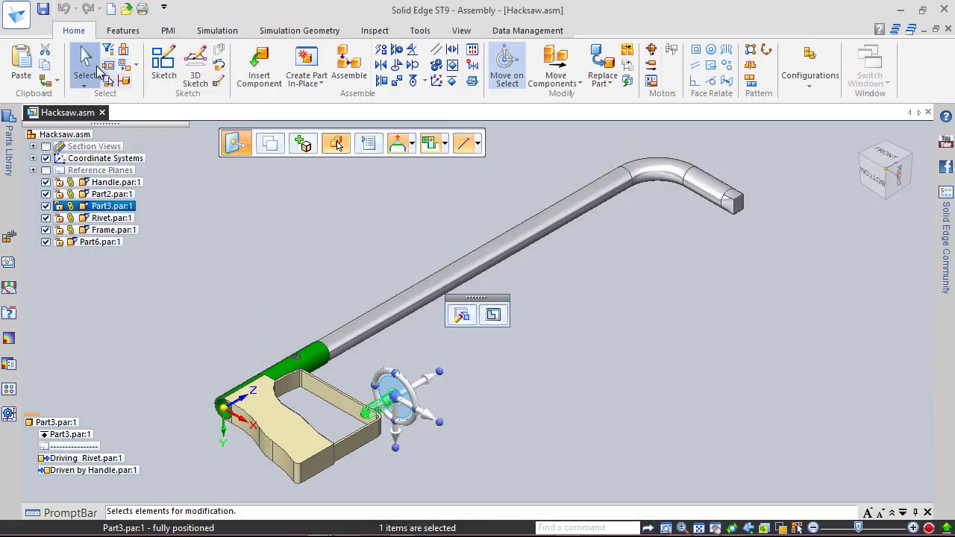
pyautogui.click(294, 240)
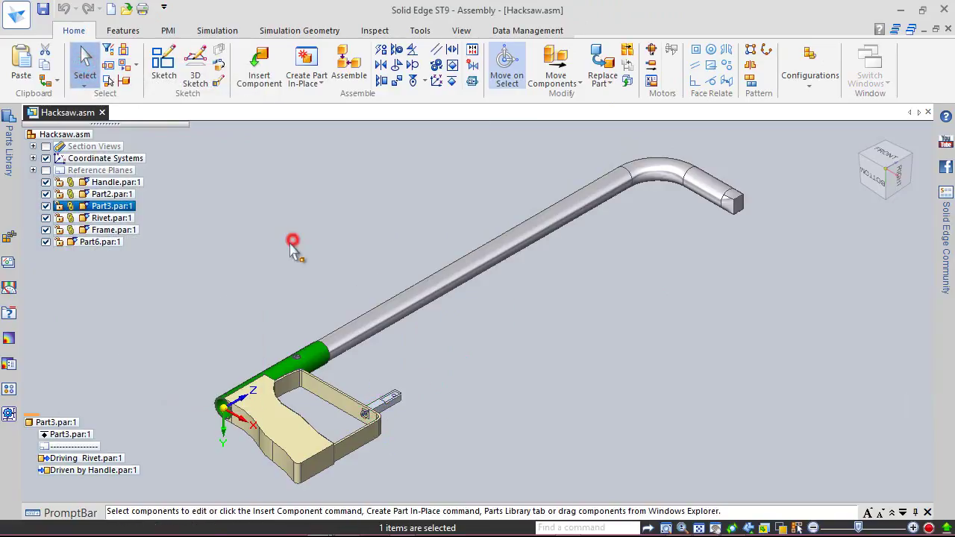
# Edit Part6 in place and display its Front (xz) reference plane
pyautogui.click(105, 242)
pyautogui.click(234, 243)
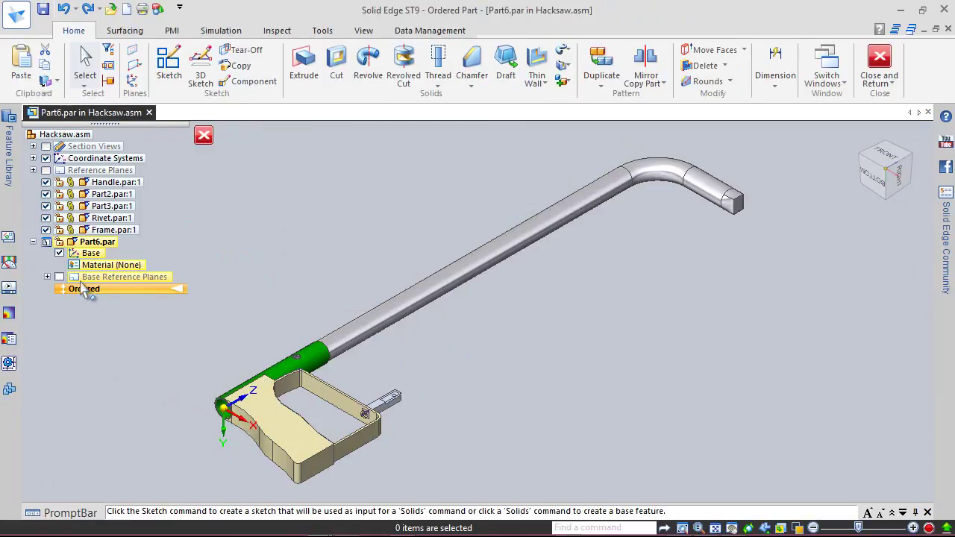
pyautogui.click(47, 277)
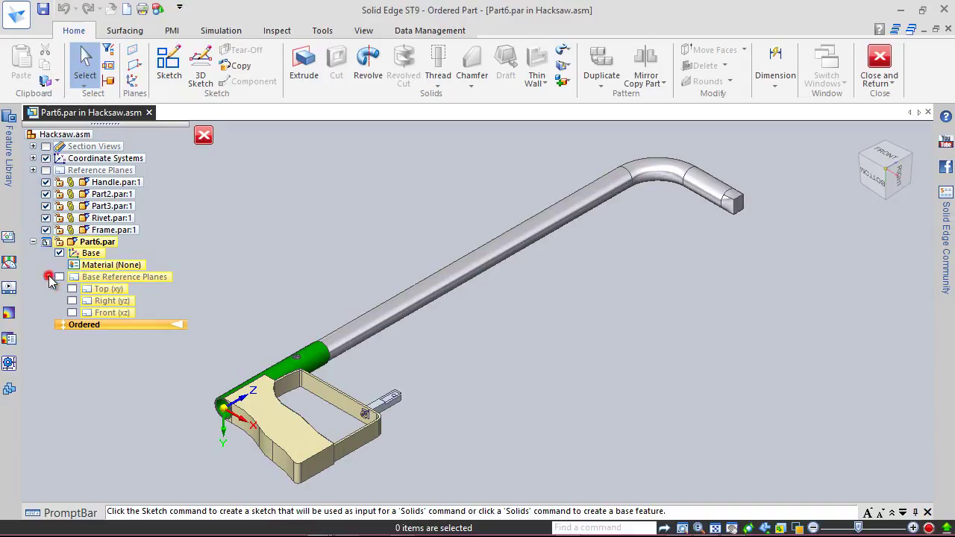
pyautogui.click(71, 313)
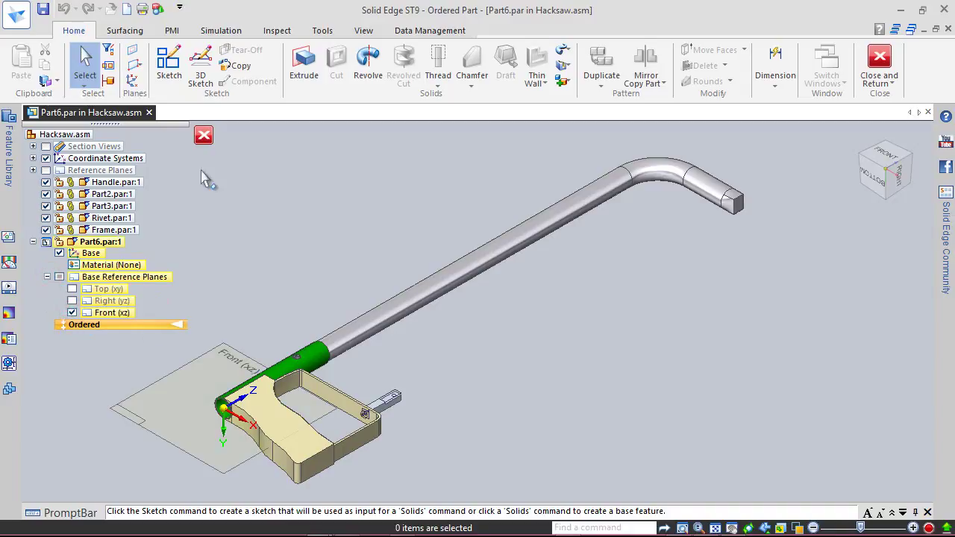
# Start a sketch on the Front (xz) plane and project Part3's flat face with the hole into it, keeping associativity
pyautogui.click(169, 63)
pyautogui.click(218, 348)
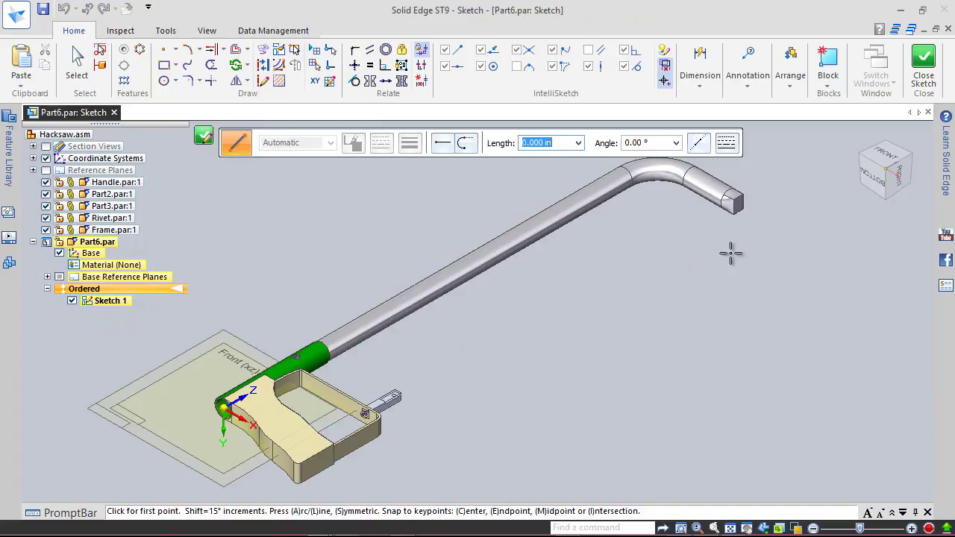
pyautogui.hotkey('ctrl', 'h')
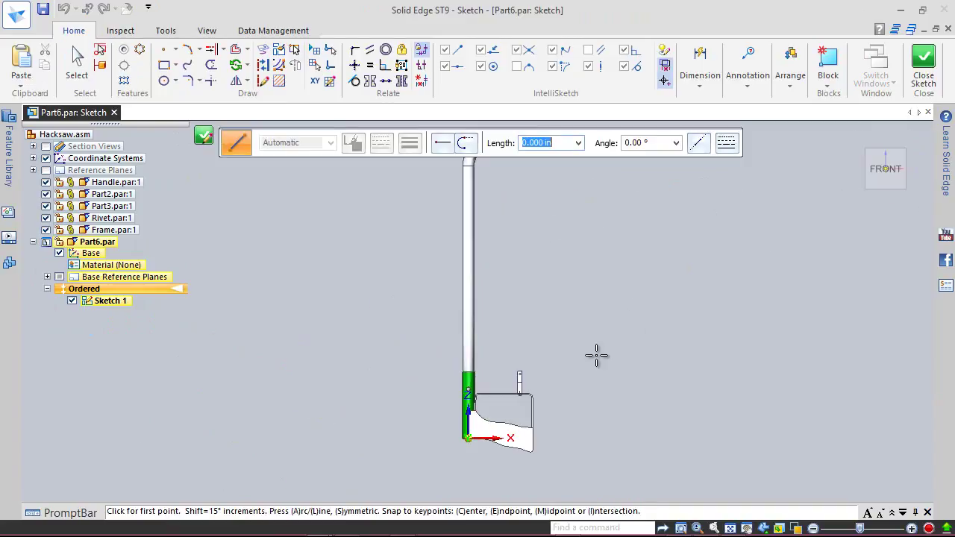
pyautogui.click(263, 56)
pyautogui.click(246, 227)
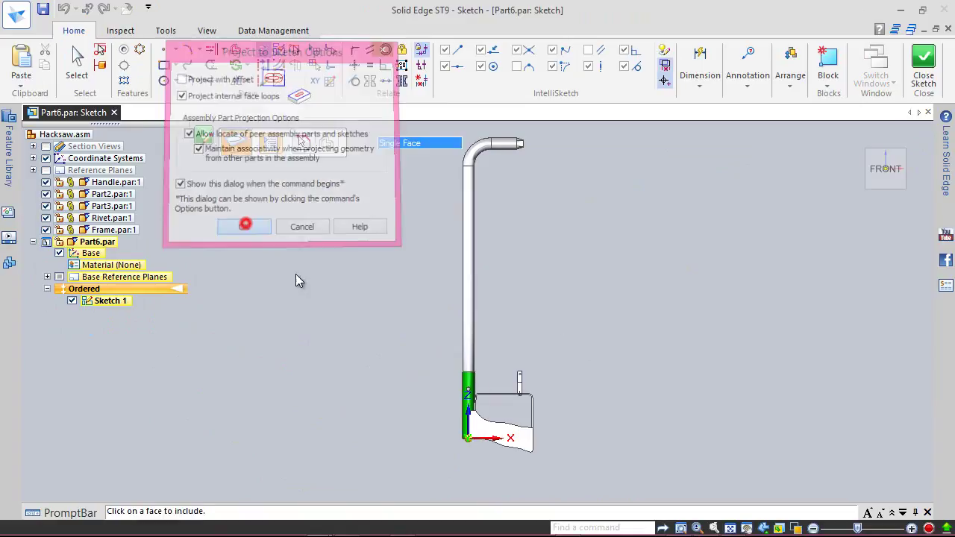
pyautogui.scroll(3, 556, 398)
pyautogui.scroll(5, 511, 387)
pyautogui.click(422, 354)
pyautogui.click(497, 144)
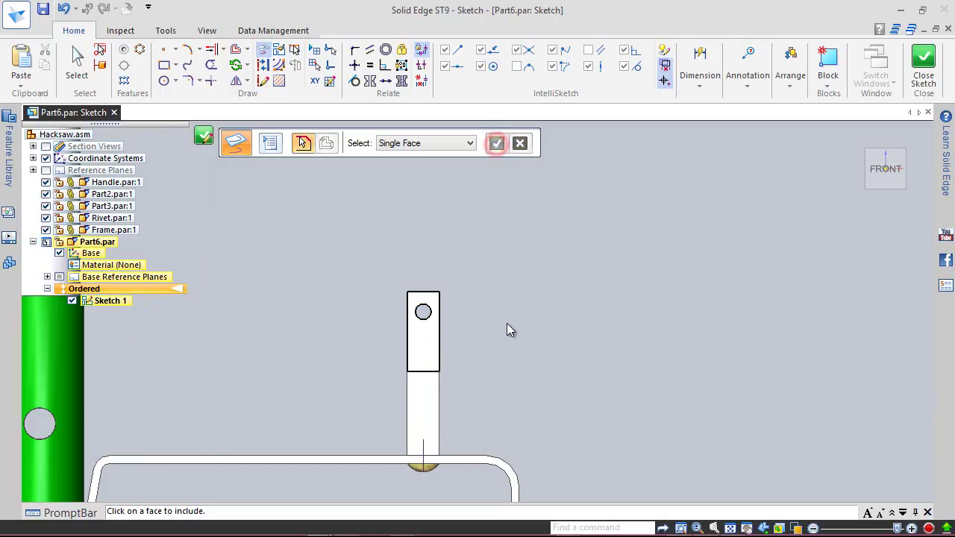
# Convert the projected edges of the Part3 face to construction geometry and save the document
pyautogui.click(263, 65)
pyautogui.moveTo(413, 315); pyautogui.dragTo(479, 404)
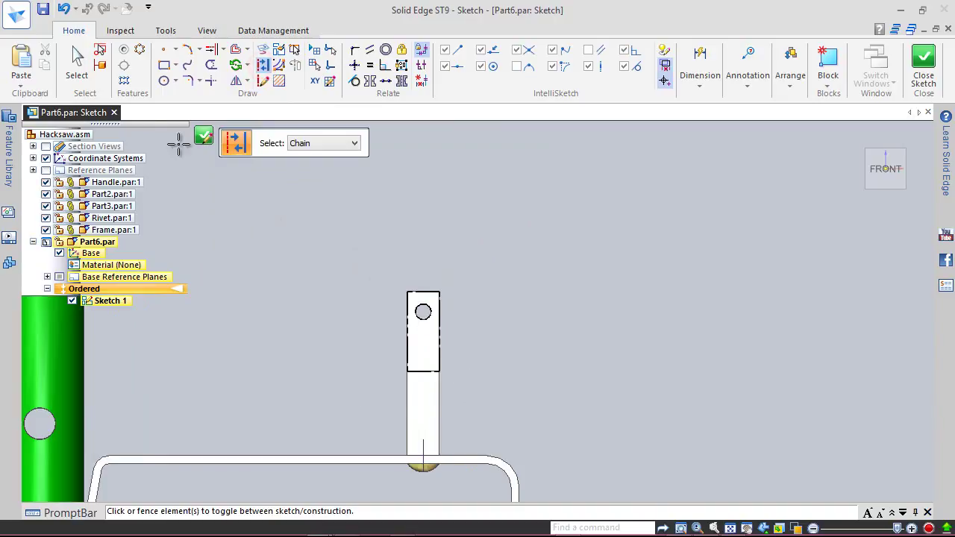
pyautogui.click(77, 59)
pyautogui.click(43, 8)
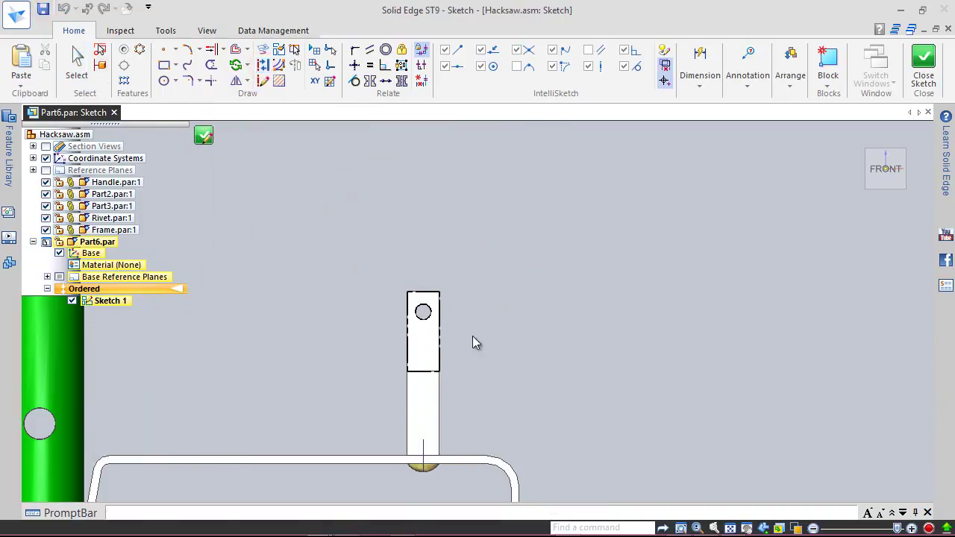
# Finish the sketch in Part6 and return to the Hacksaw assembly
pyautogui.scroll(-5, 453, 441)
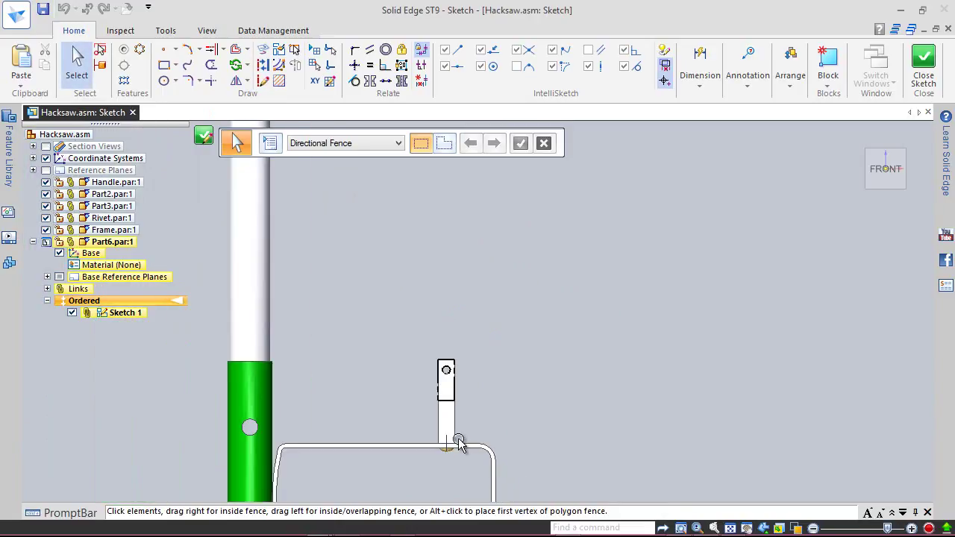
pyautogui.scroll(2, 462, 291)
pyautogui.scroll(3, 440, 224)
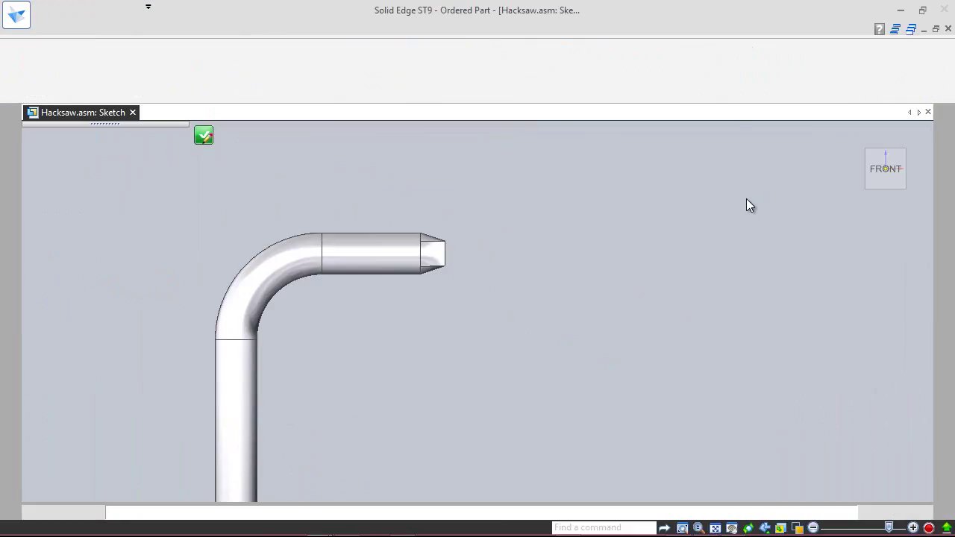
pyautogui.click(320, 143)
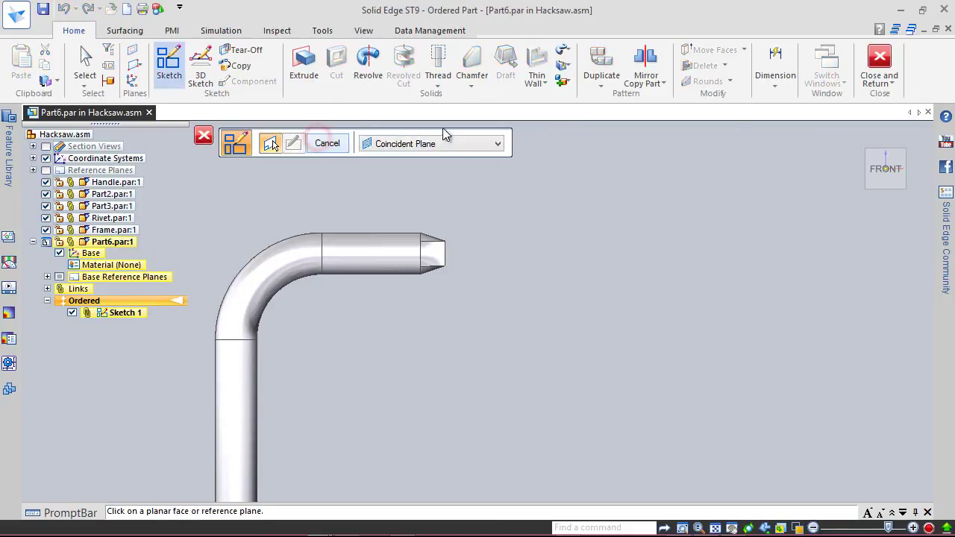
pyautogui.click(330, 142)
pyautogui.click(879, 68)
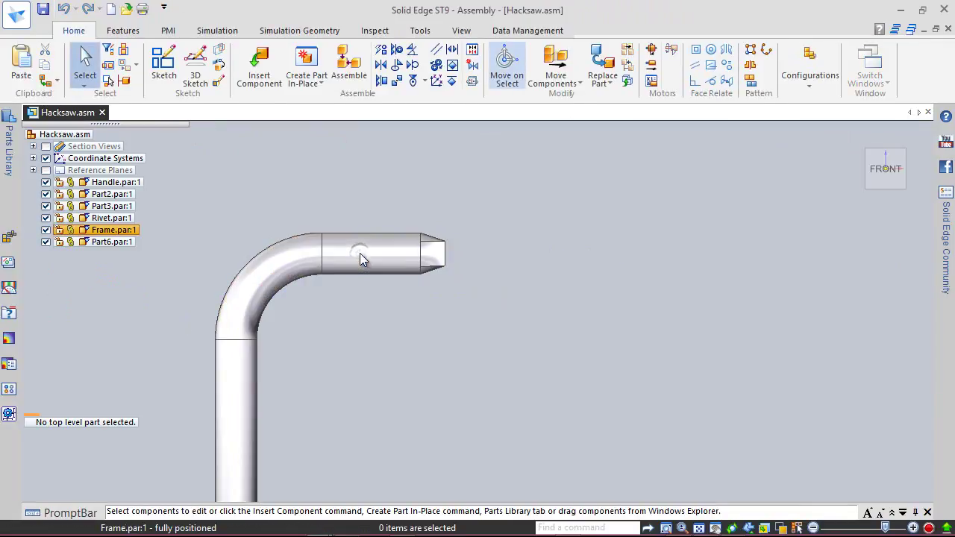
# Turn on the display of the Frame part's sketches in the assembly
pyautogui.rightClick(360, 253)
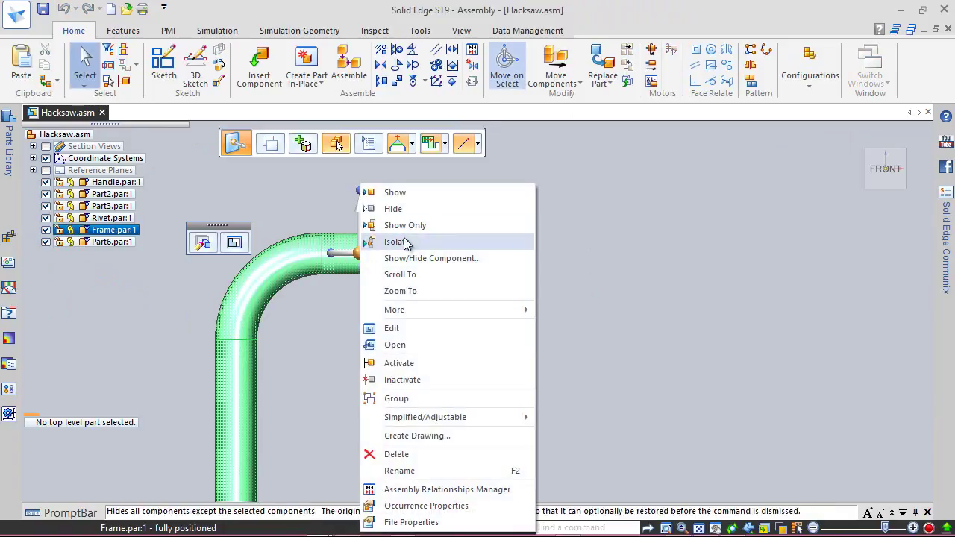
pyautogui.click(429, 258)
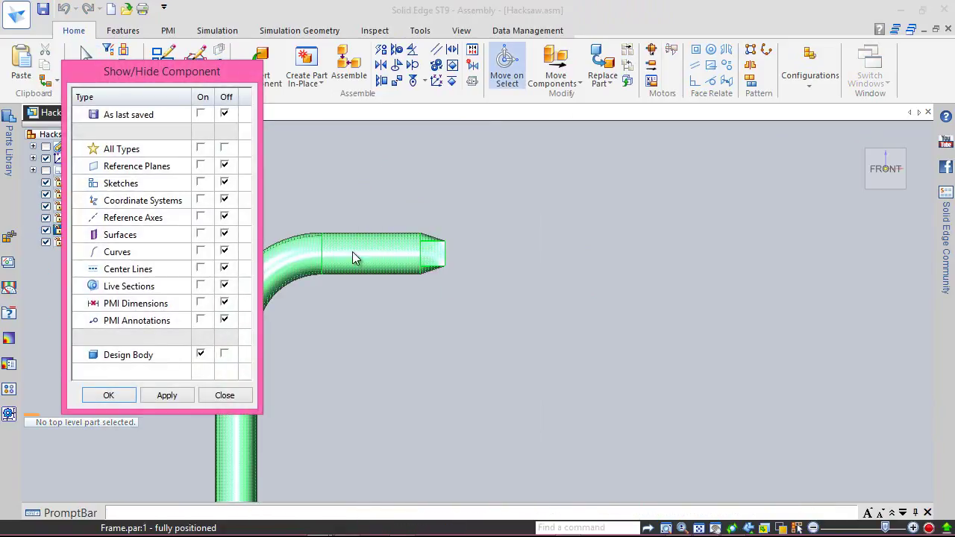
pyautogui.click(105, 397)
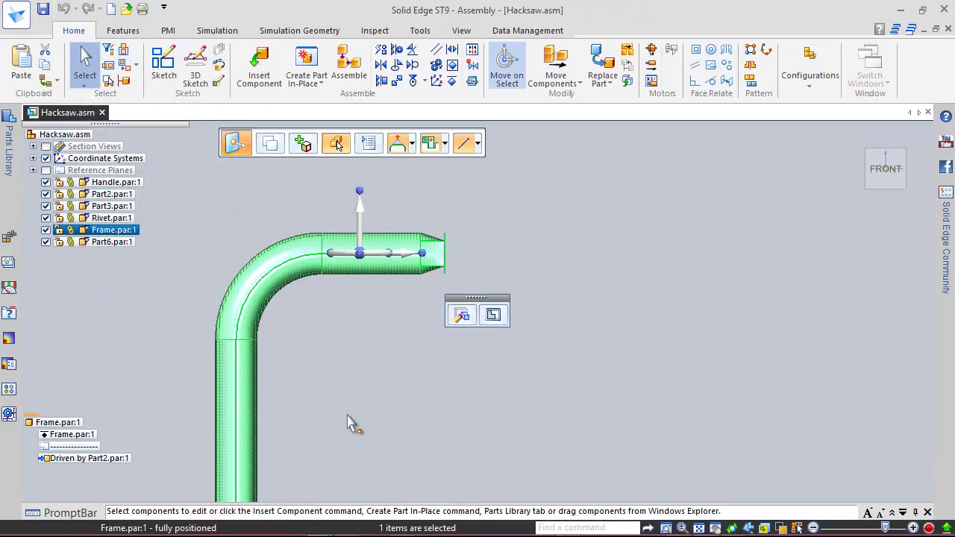
pyautogui.click(347, 418)
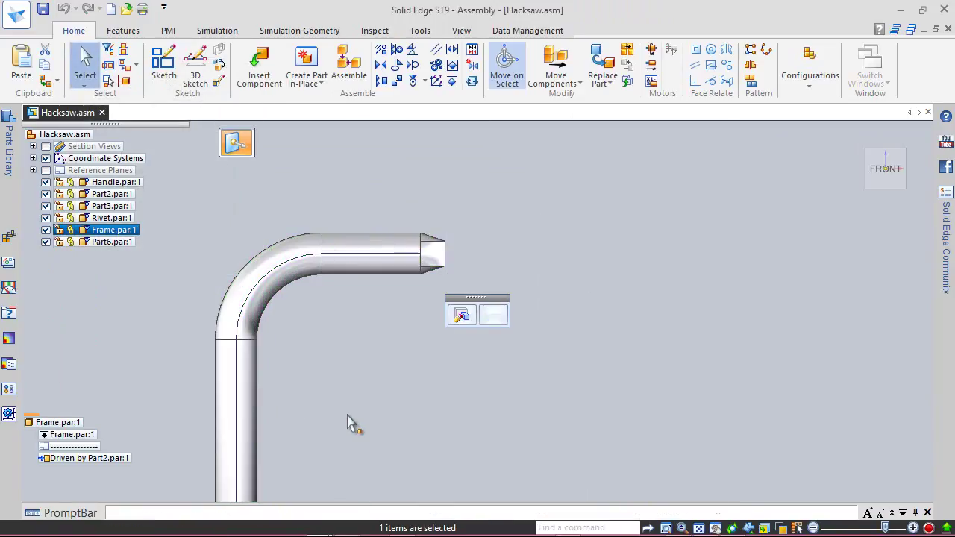
# Edit Part6 in place from the Hacksaw assembly and reopen its Sketch 1 for editing
pyautogui.click(100, 239)
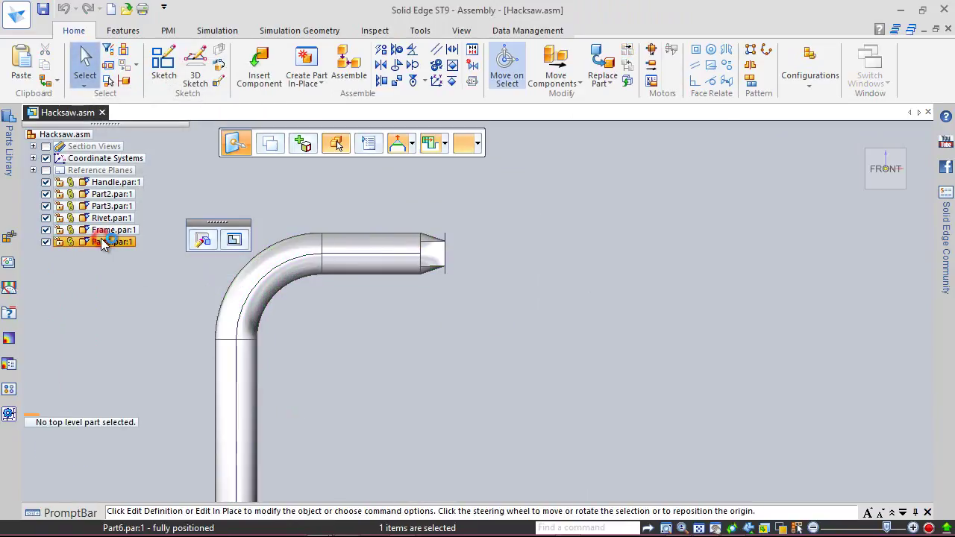
pyautogui.click(234, 241)
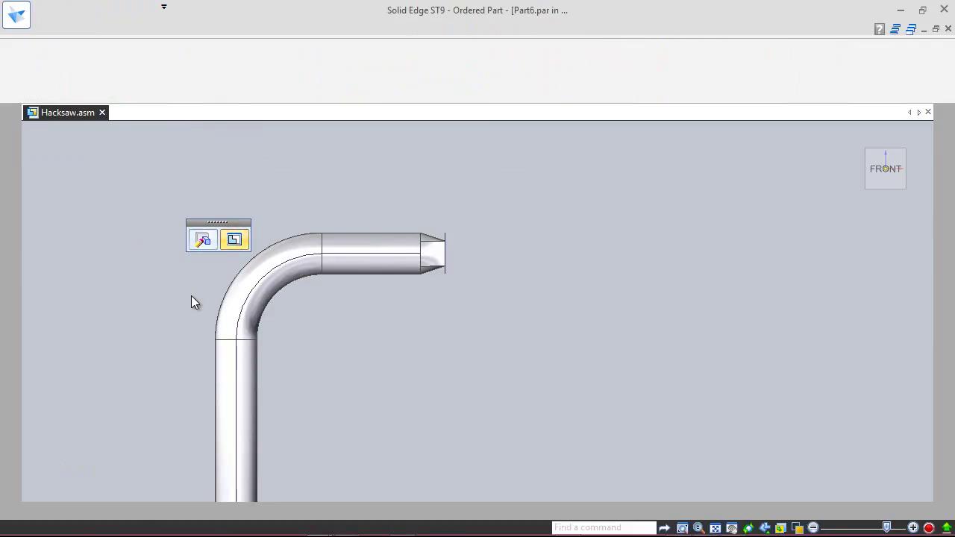
pyautogui.click(120, 314)
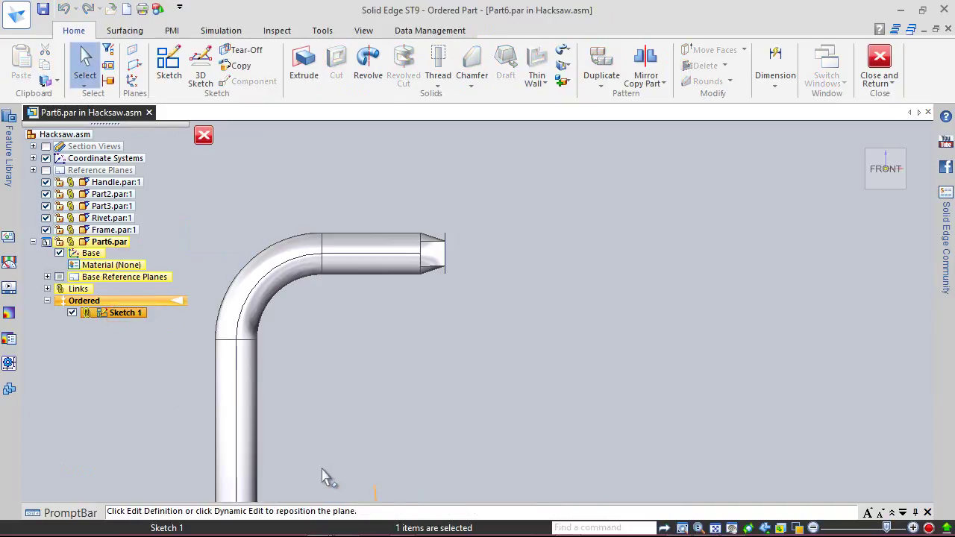
pyautogui.click(365, 489)
pyautogui.click(372, 487)
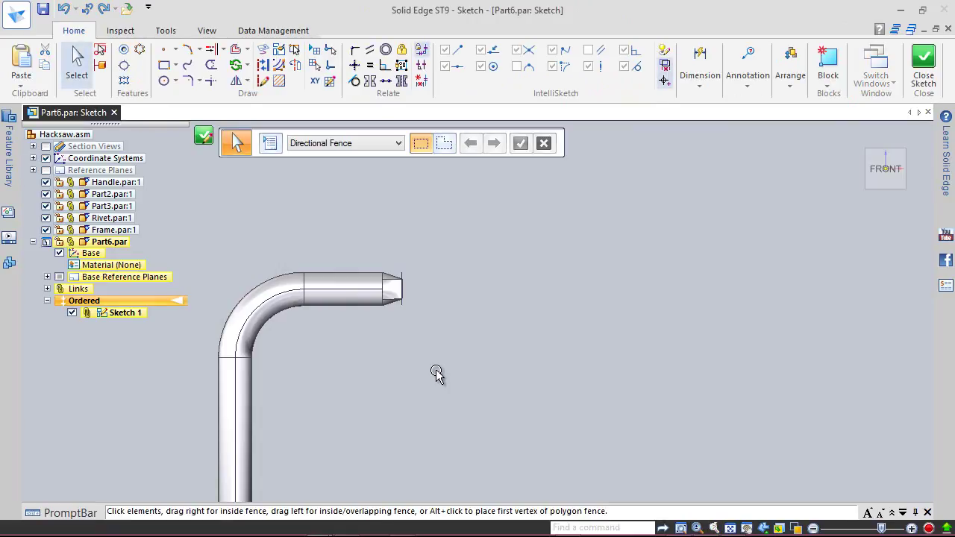
# Project the Frame's straight upper cylindrical face into the sketch with Single Face selection
pyautogui.click(270, 49)
pyautogui.click(245, 228)
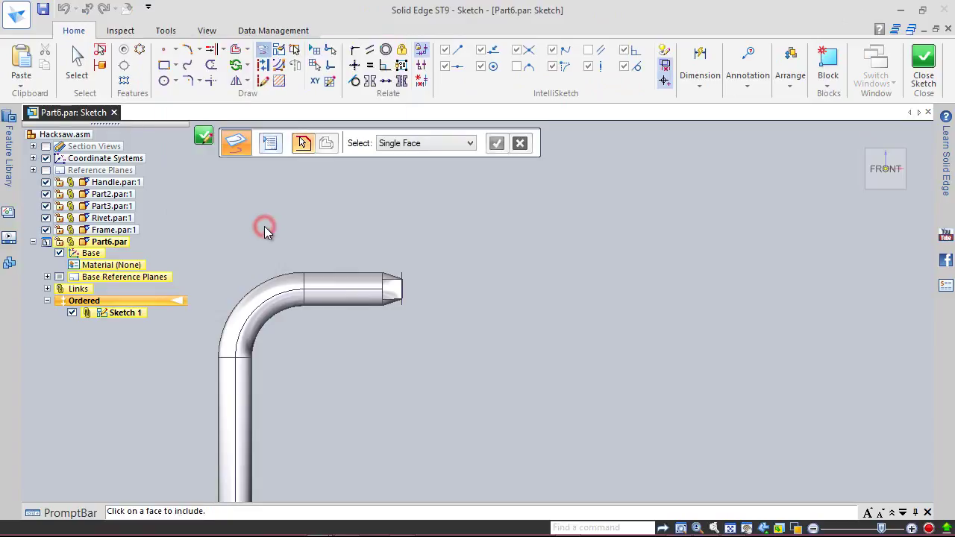
pyautogui.click(365, 283)
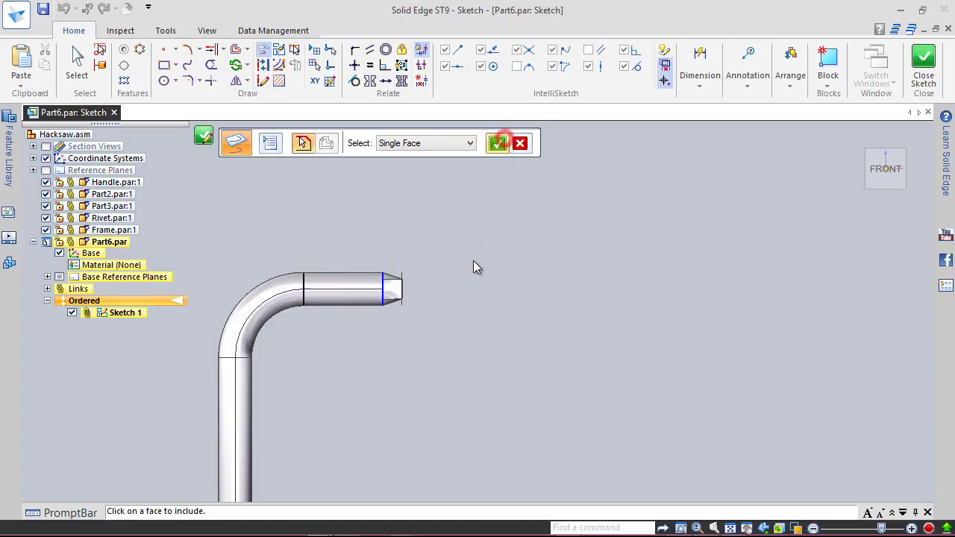
# Lock the projected edge segments at the start of the Frame's tapered end in place
pyautogui.click(402, 50)
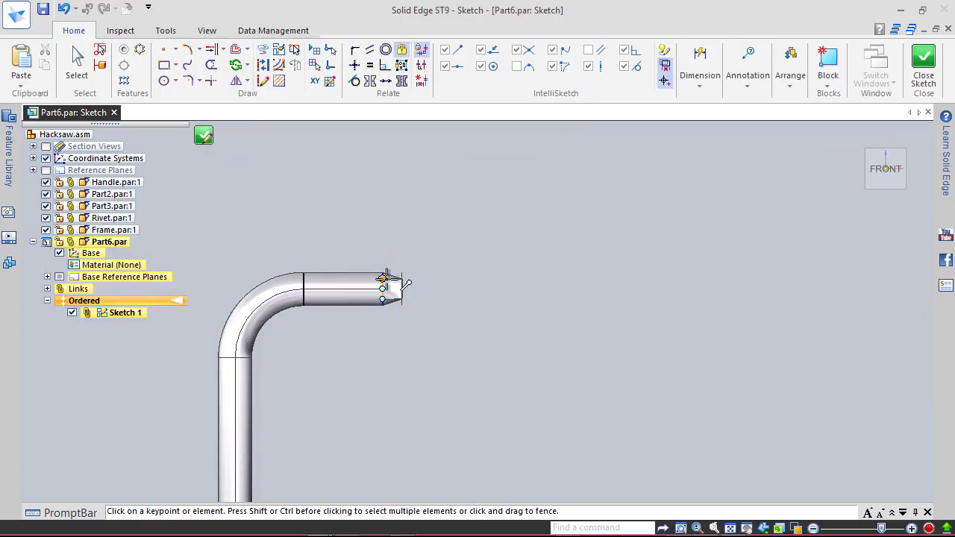
pyautogui.scroll(5, 322, 303)
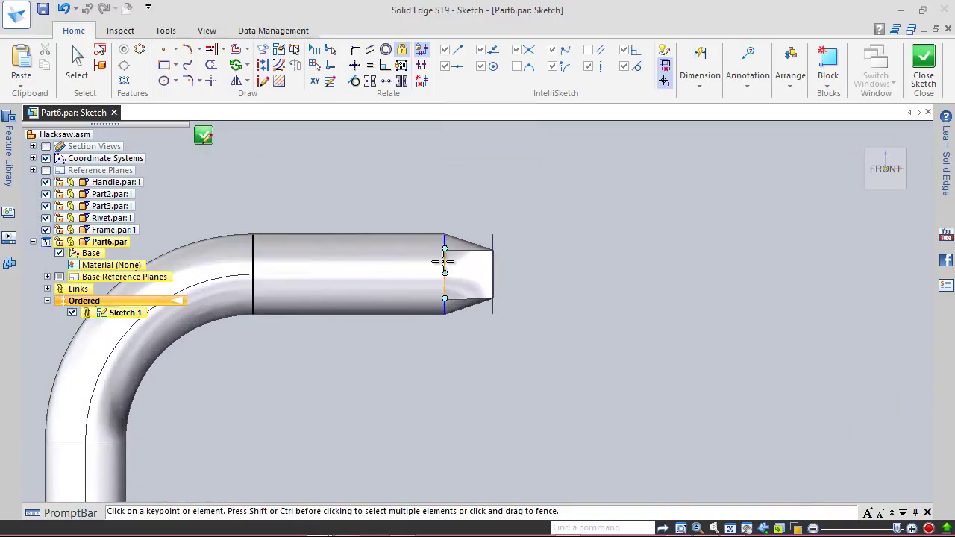
pyautogui.click(393, 208)
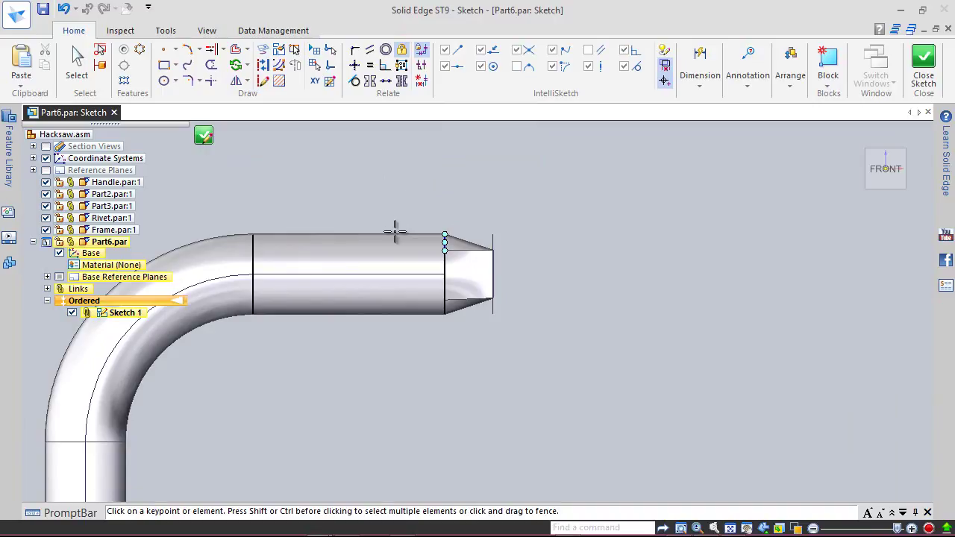
pyautogui.click(479, 199)
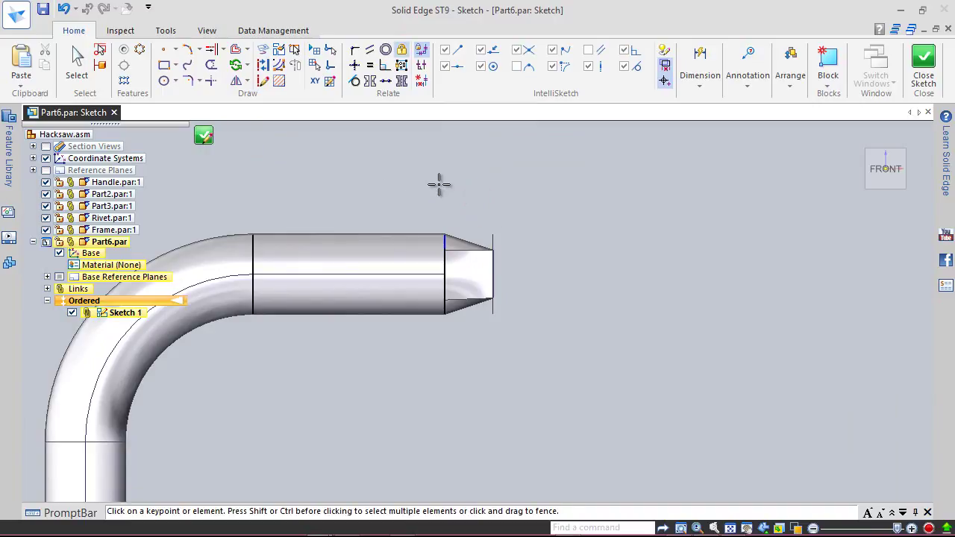
pyautogui.click(401, 49)
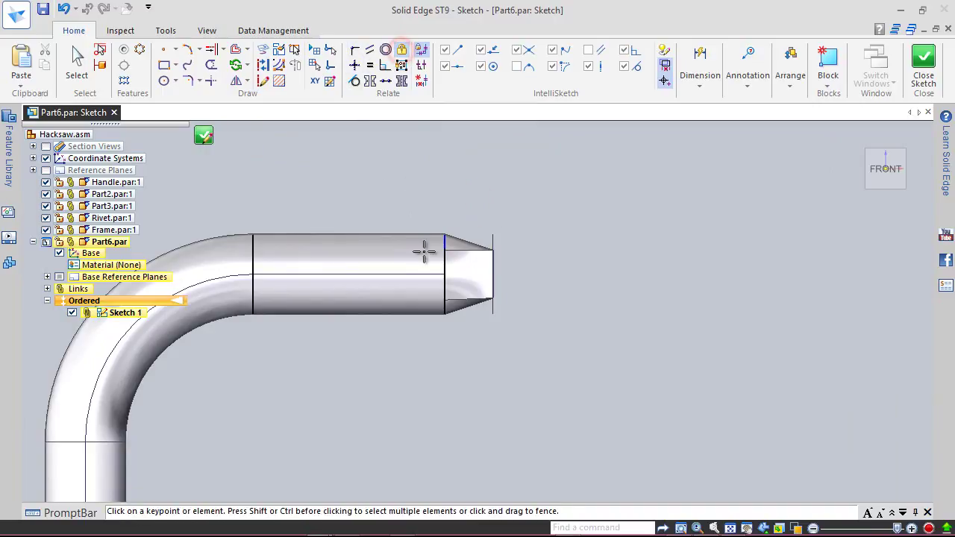
pyautogui.scroll(3, 433, 231)
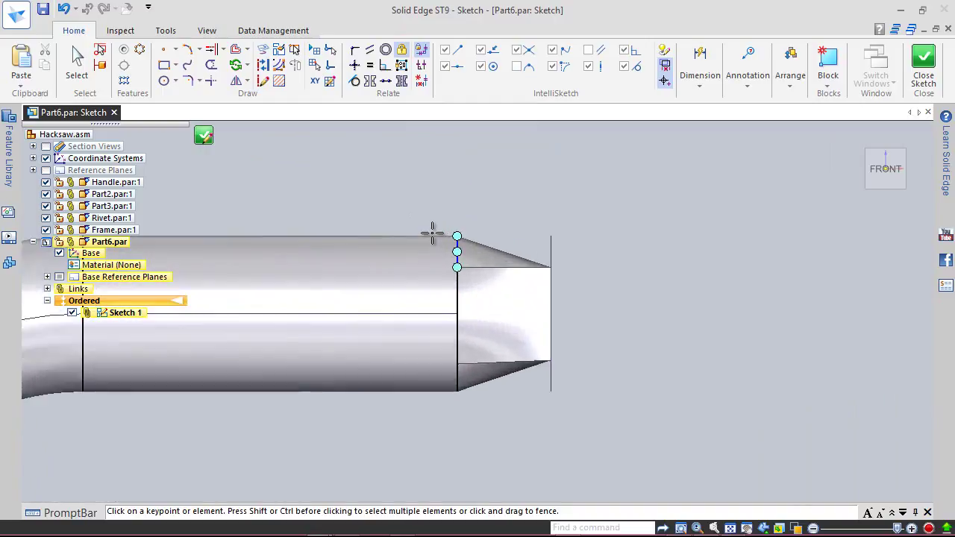
pyautogui.click(472, 251)
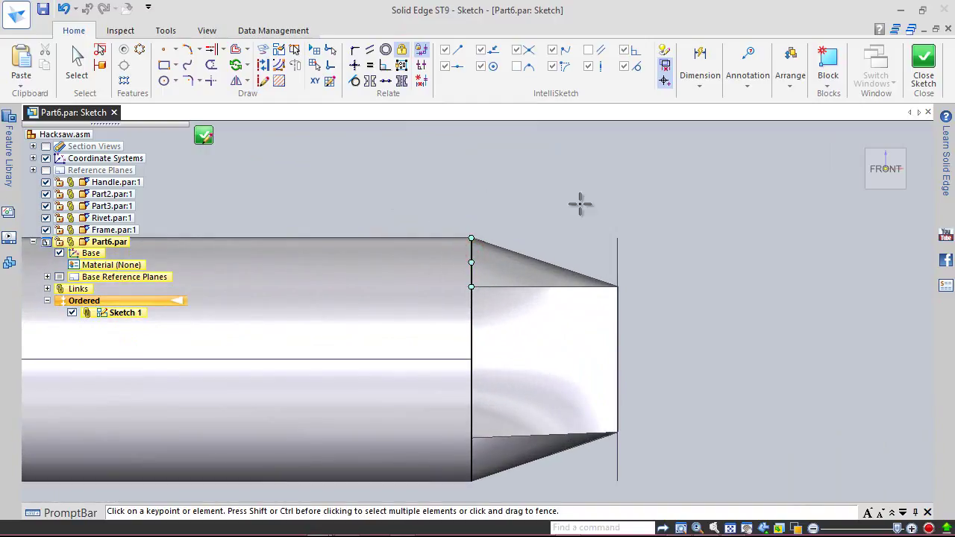
# Convert the projected Frame edges at both ends of the straight section to construction geometry
pyautogui.scroll(-3, 597, 280)
pyautogui.click(263, 65)
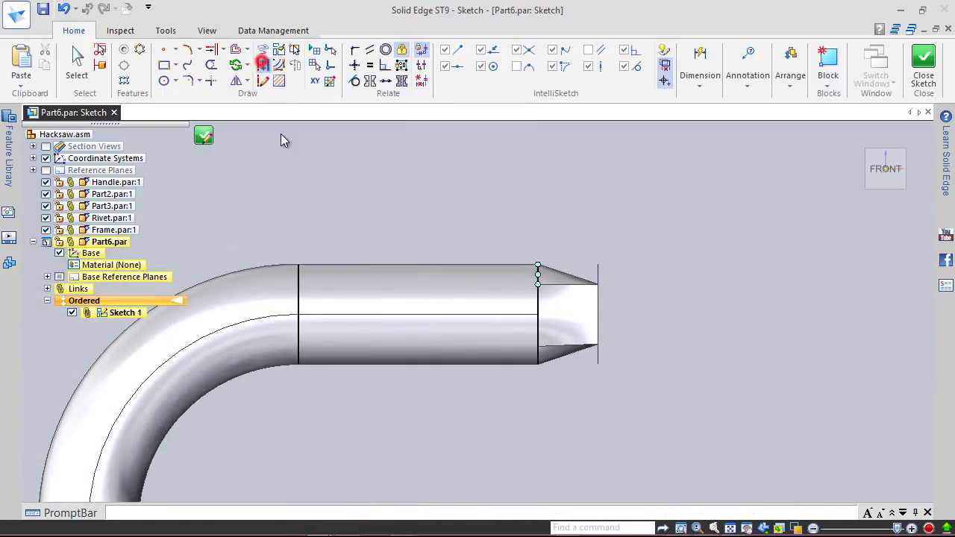
pyautogui.click(284, 234)
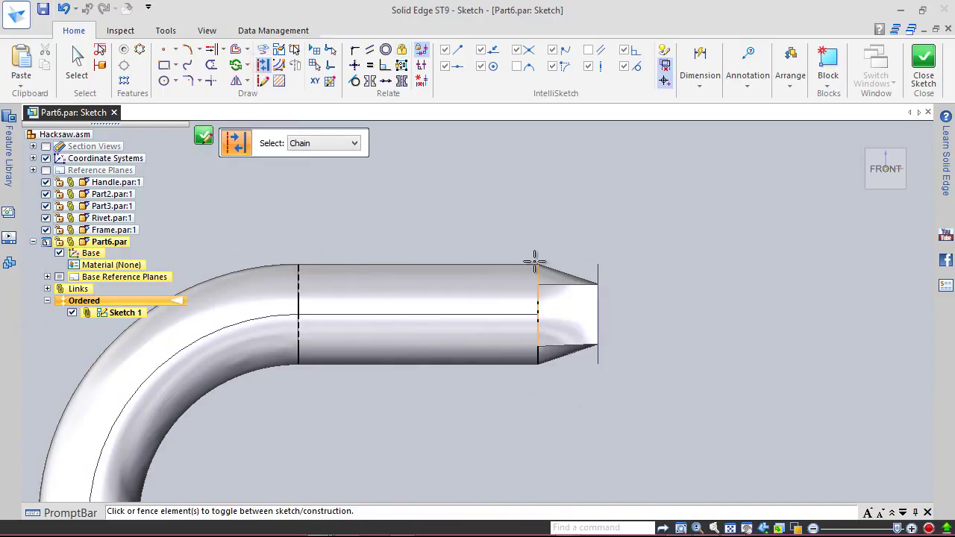
pyautogui.click(77, 60)
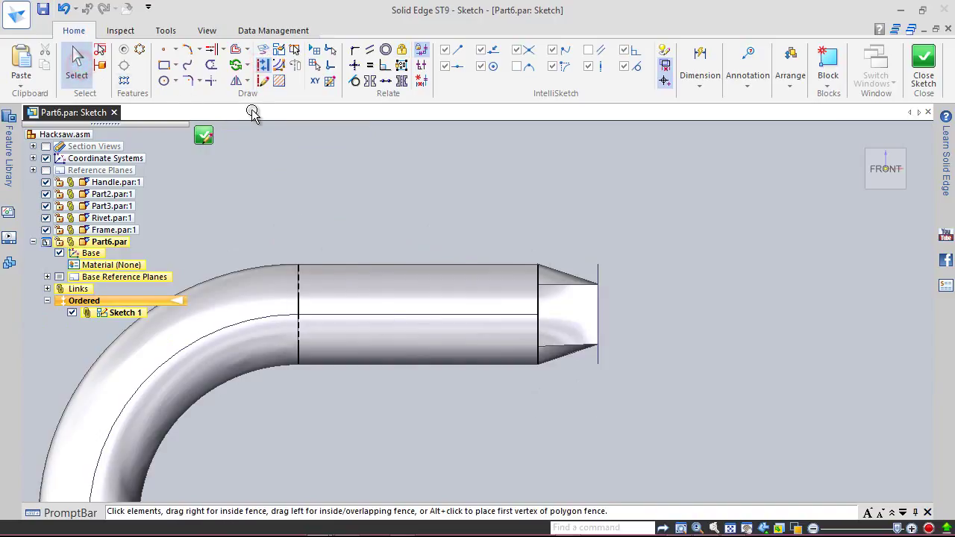
# Draw an upright rectangle over the Frame's tapered end, extending above and below the tube
pyautogui.click(164, 66)
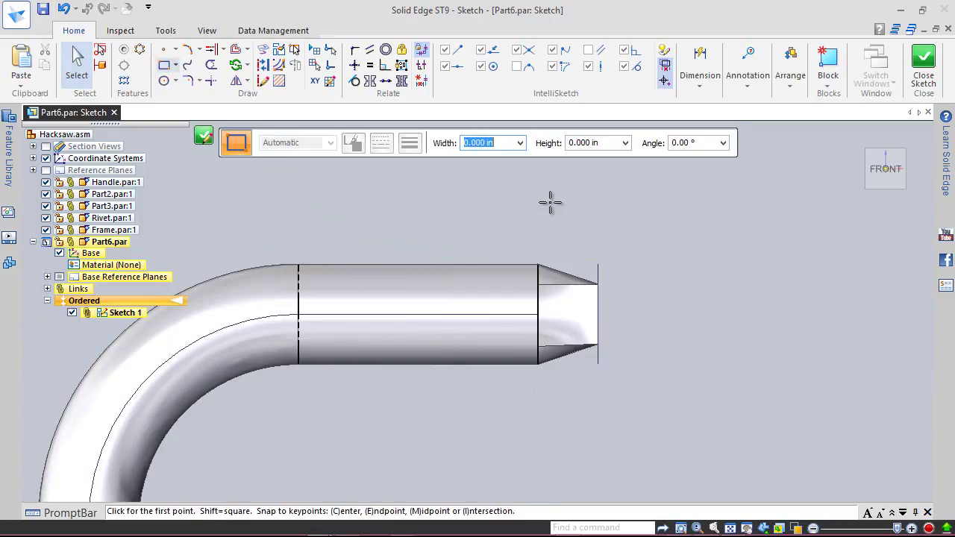
pyautogui.click(554, 242)
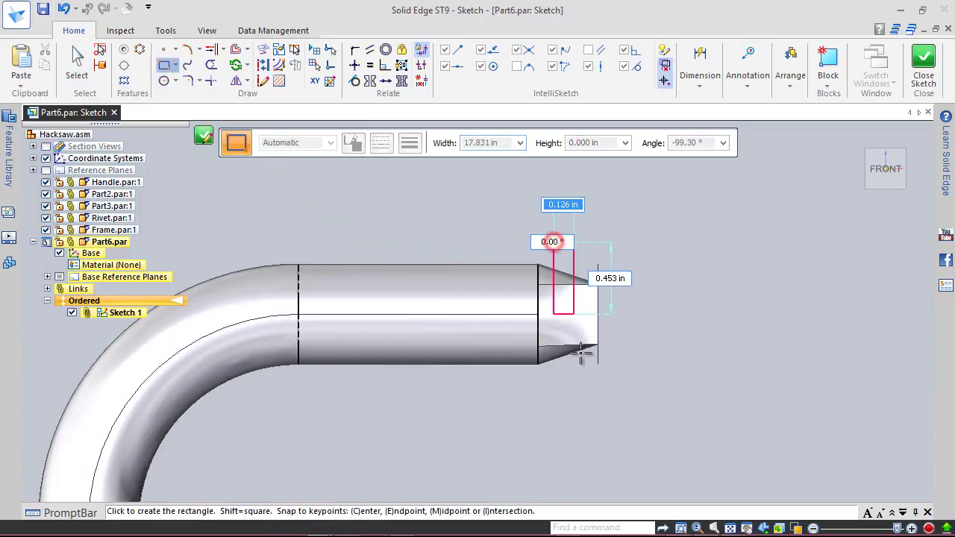
pyautogui.click(617, 457)
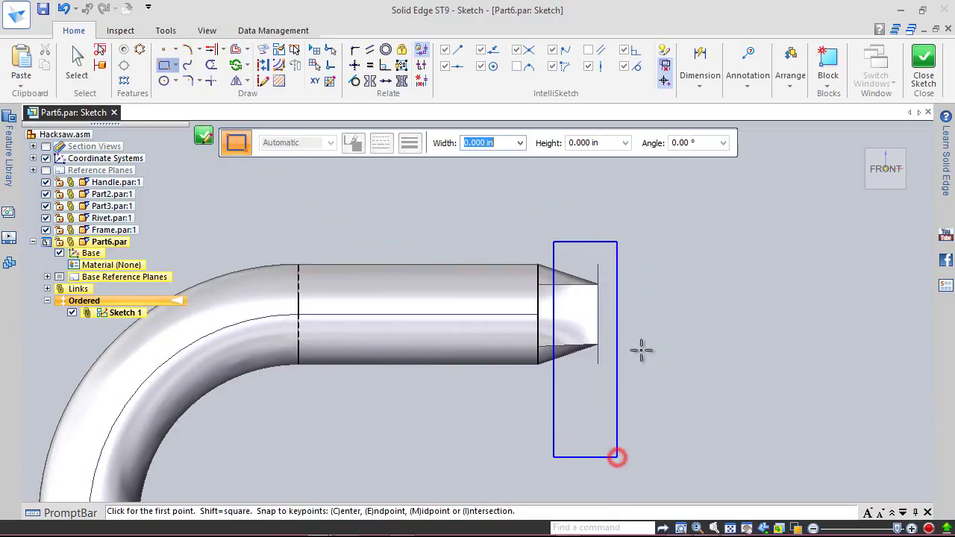
# Make the rectangle's two vertical sides collinear with the corresponding projected side edges of Part3's face
pyautogui.click(385, 81)
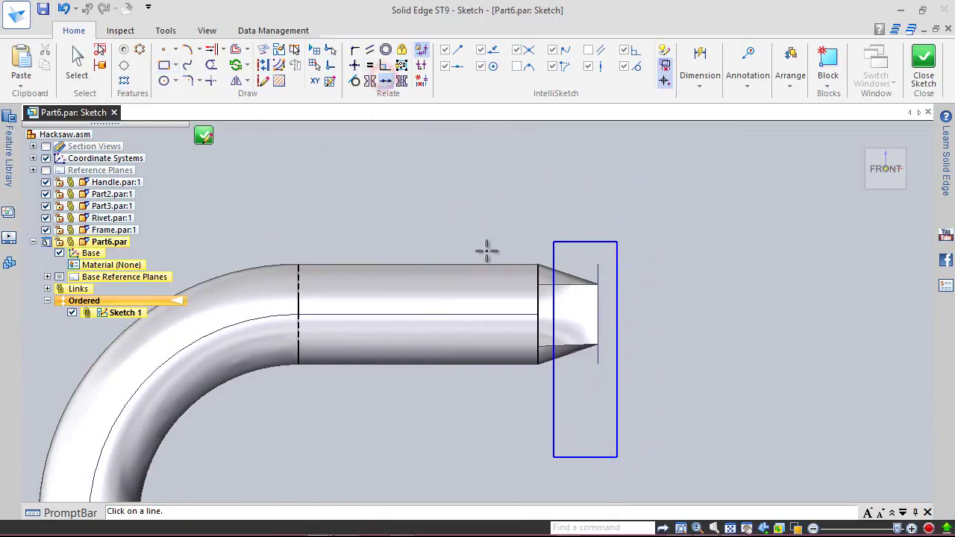
pyautogui.click(554, 260)
pyautogui.scroll(-10, 522, 232)
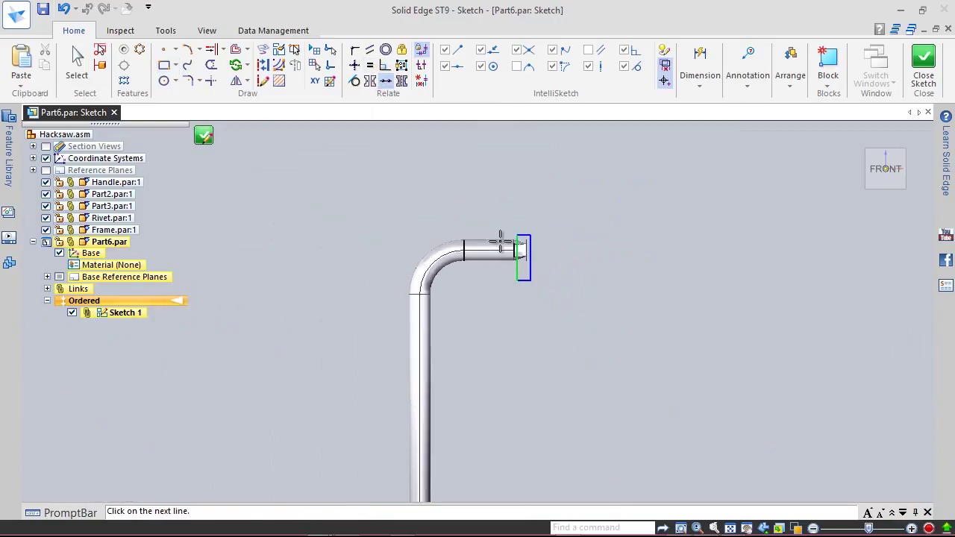
pyautogui.scroll(10, 484, 321)
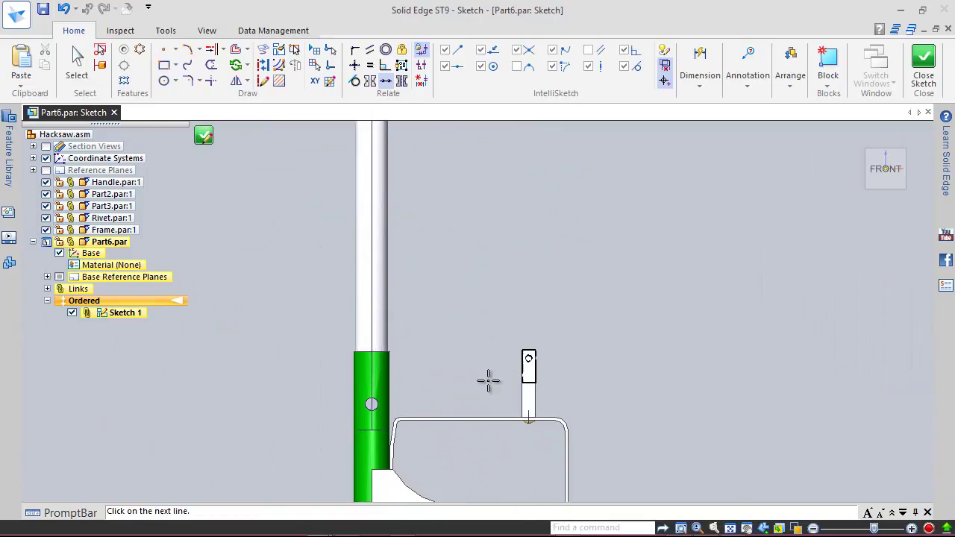
pyautogui.click(538, 359)
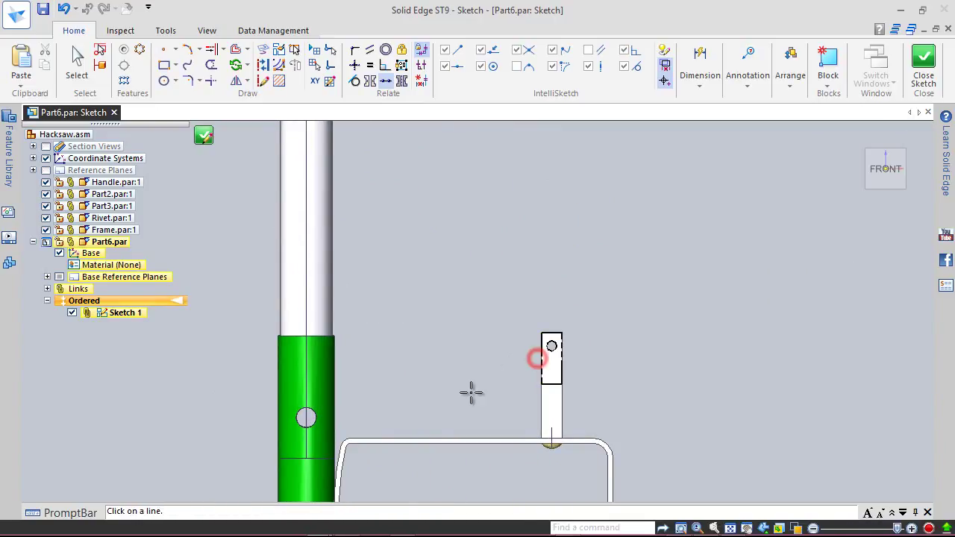
pyautogui.click(565, 363)
pyautogui.scroll(-5, 512, 452)
pyautogui.scroll(5, 525, 228)
pyautogui.scroll(5, 544, 221)
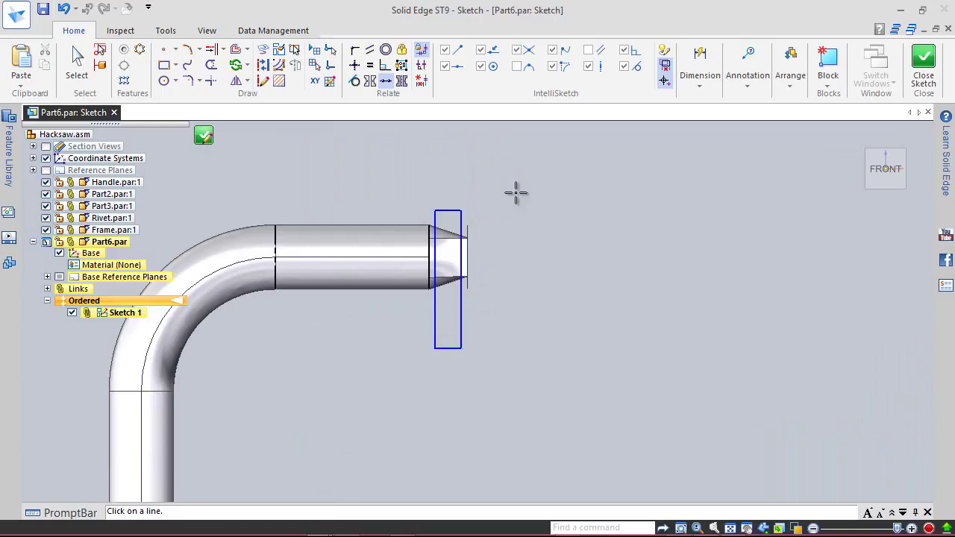
# Draw a horizontal line joining the upper endpoints of the two projected Frame edges along the tube's upper outline
pyautogui.scroll(1, 444, 187)
pyautogui.scroll(-2, 469, 149)
pyautogui.scroll(4, 433, 169)
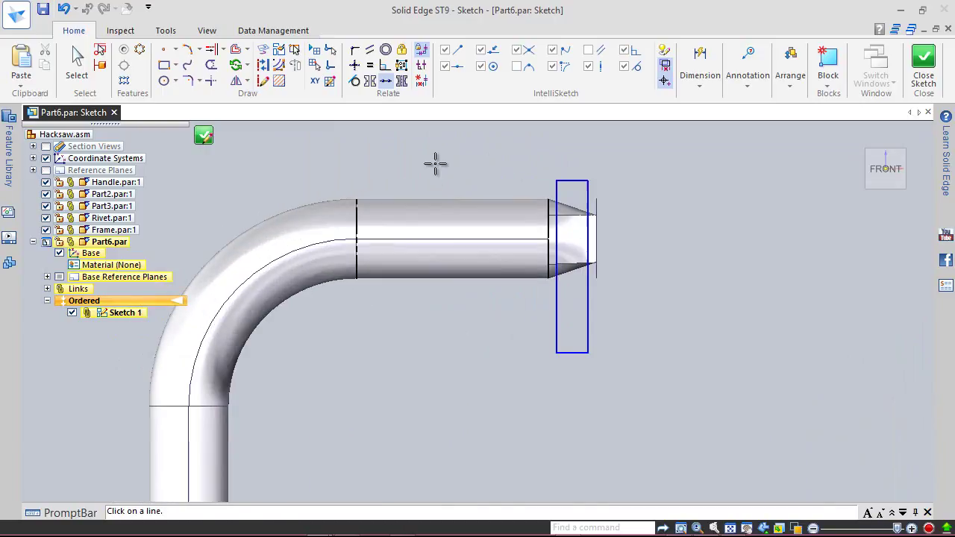
pyautogui.scroll(1, 440, 154)
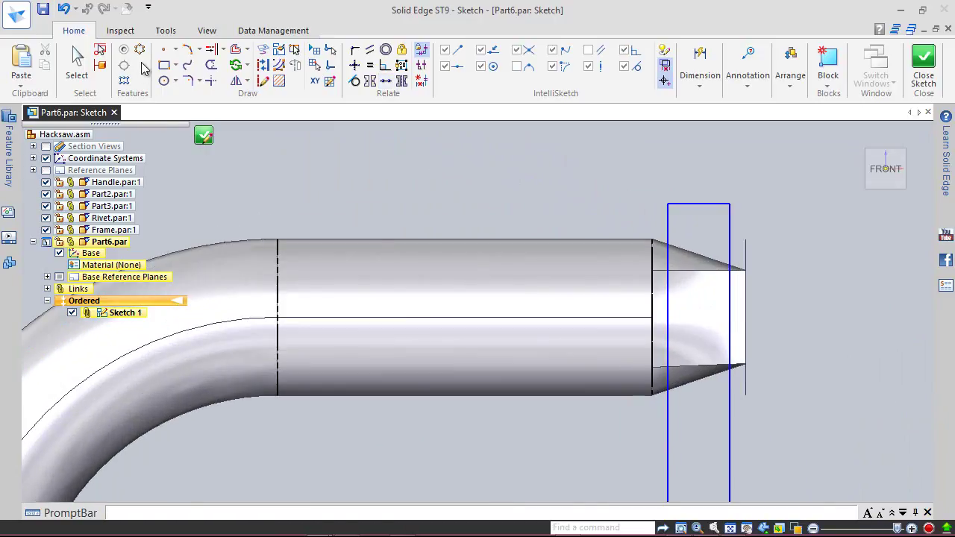
pyautogui.click(176, 48)
pyautogui.click(186, 67)
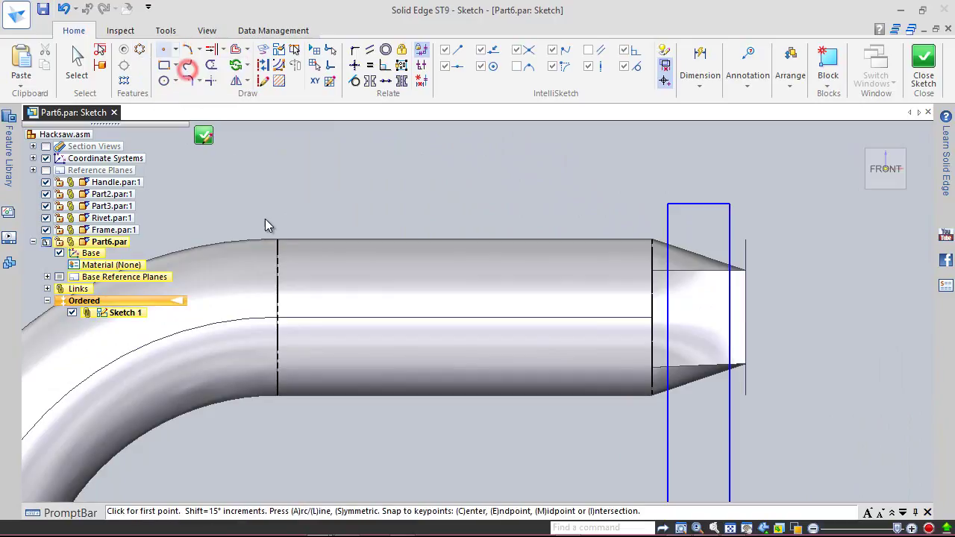
pyautogui.click(277, 240)
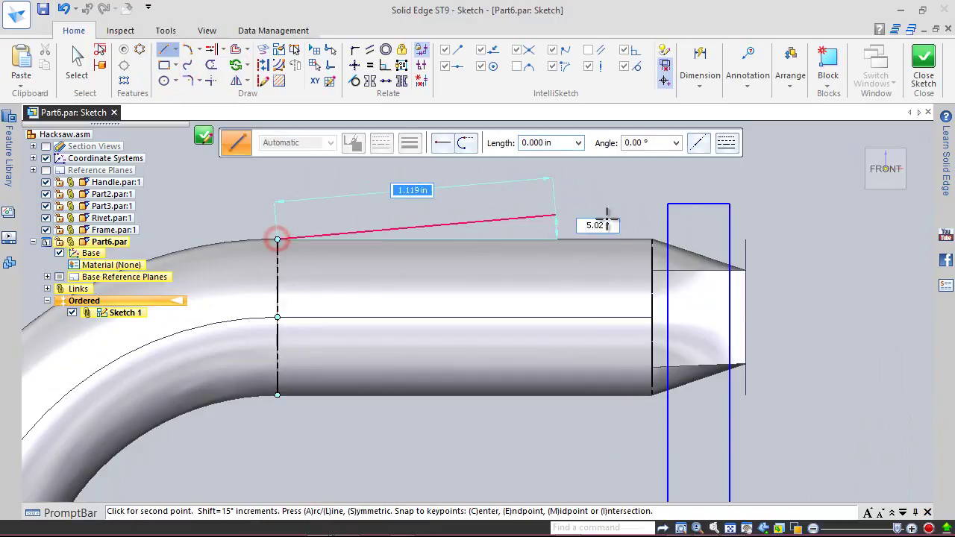
pyautogui.click(651, 239)
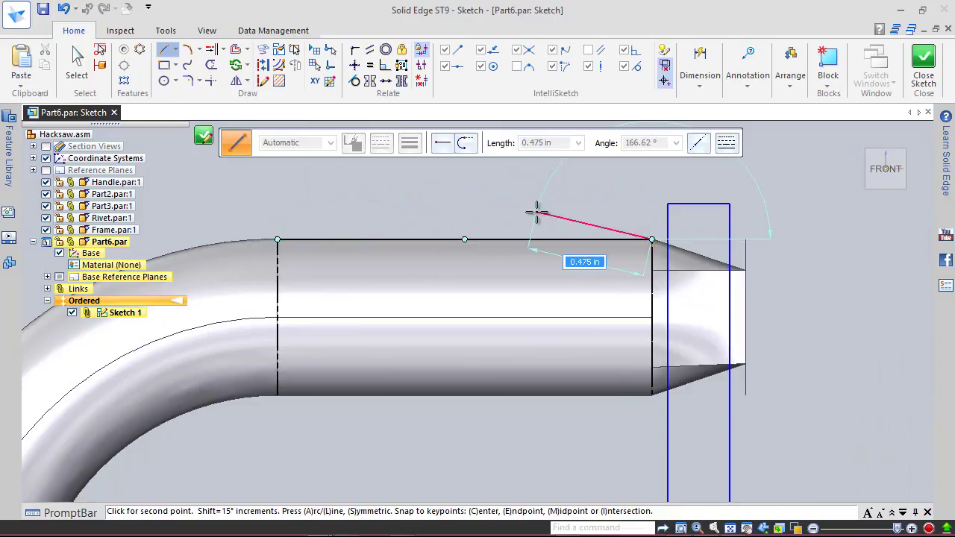
pyautogui.press('Escape')
# Convert the new horizontal line to construction and, with Single selection, set the adjoining projected Frame edges as construction geometry too
pyautogui.click(261, 62)
pyautogui.click(463, 239)
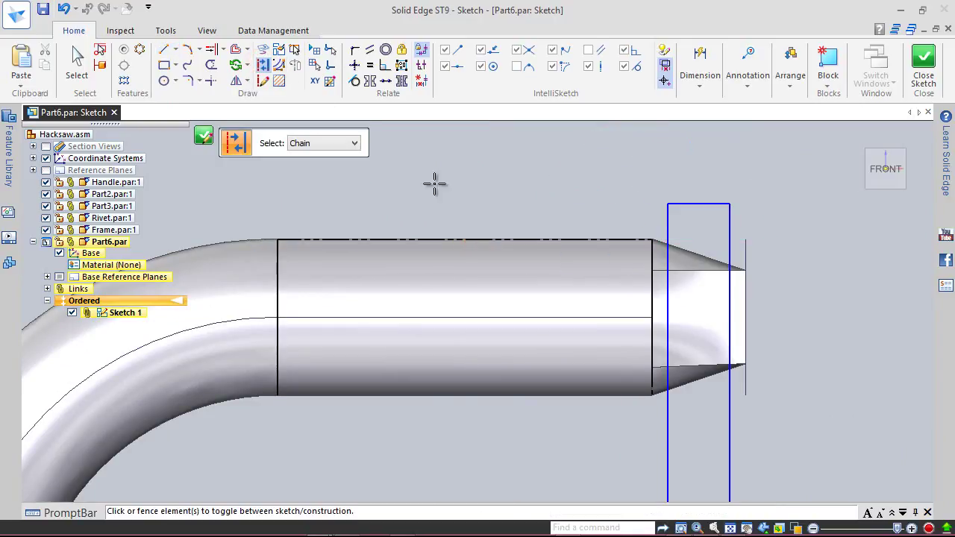
pyautogui.click(331, 144)
pyautogui.click(303, 163)
pyautogui.click(272, 263)
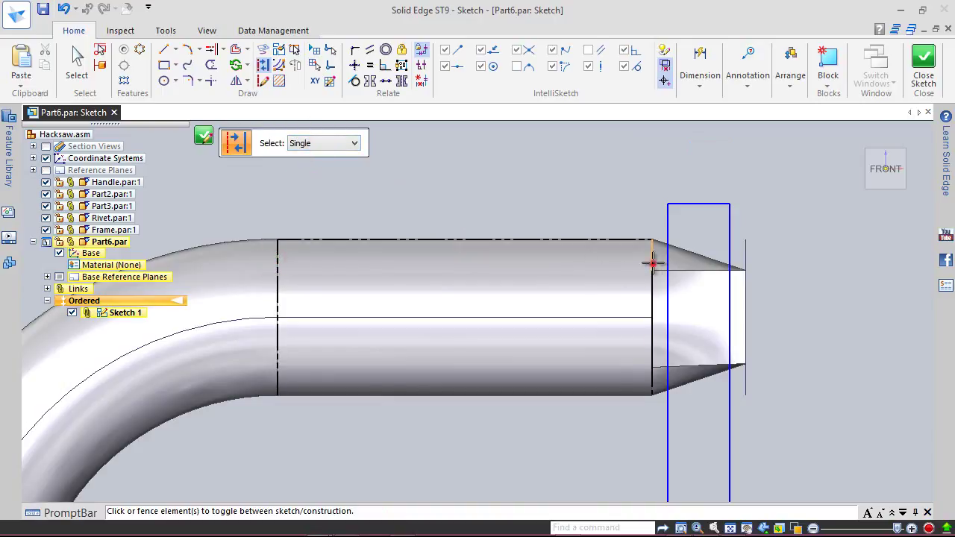
pyautogui.click(655, 291)
pyautogui.click(654, 289)
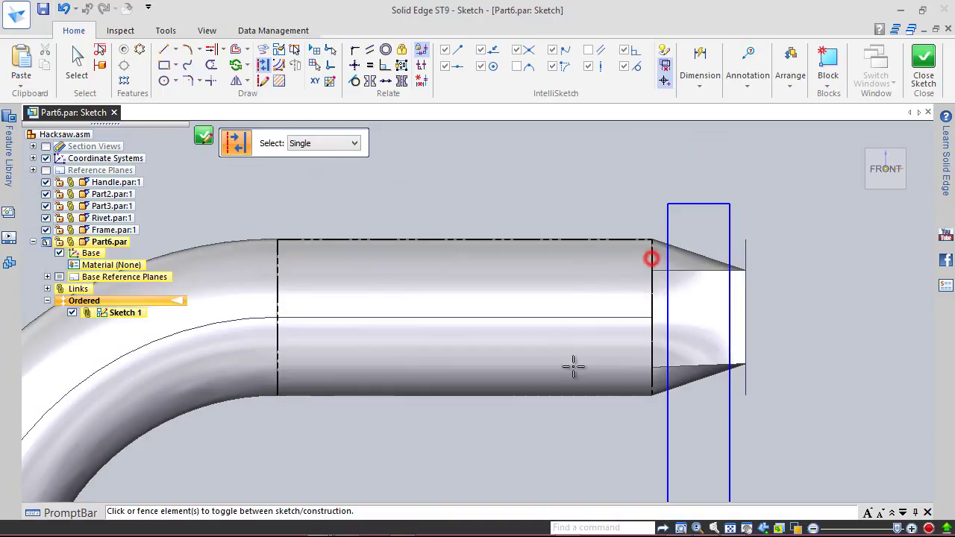
pyautogui.press('Escape')
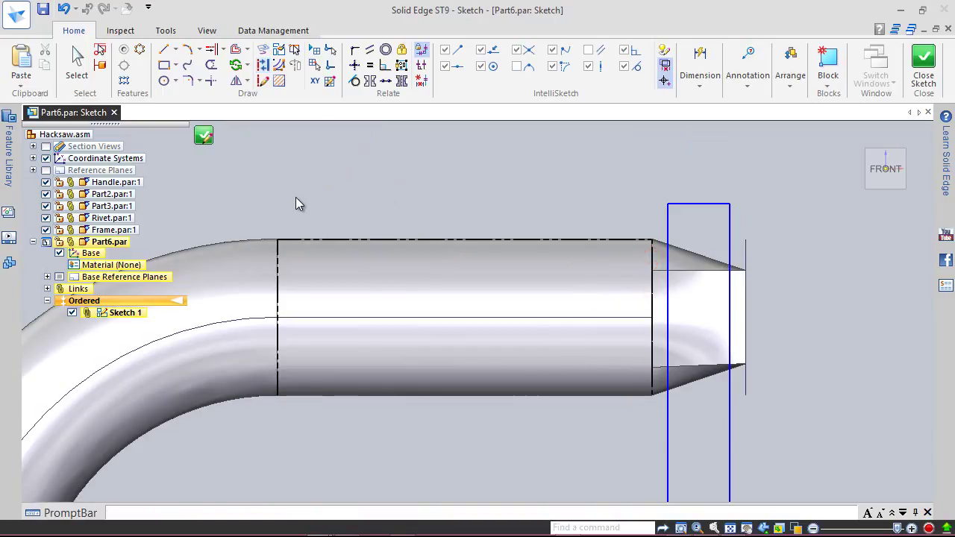
# Make the rectangle's upper side collinear with the horizontal construction line along the Frame's upper outline
pyautogui.click(385, 81)
pyautogui.click(710, 201)
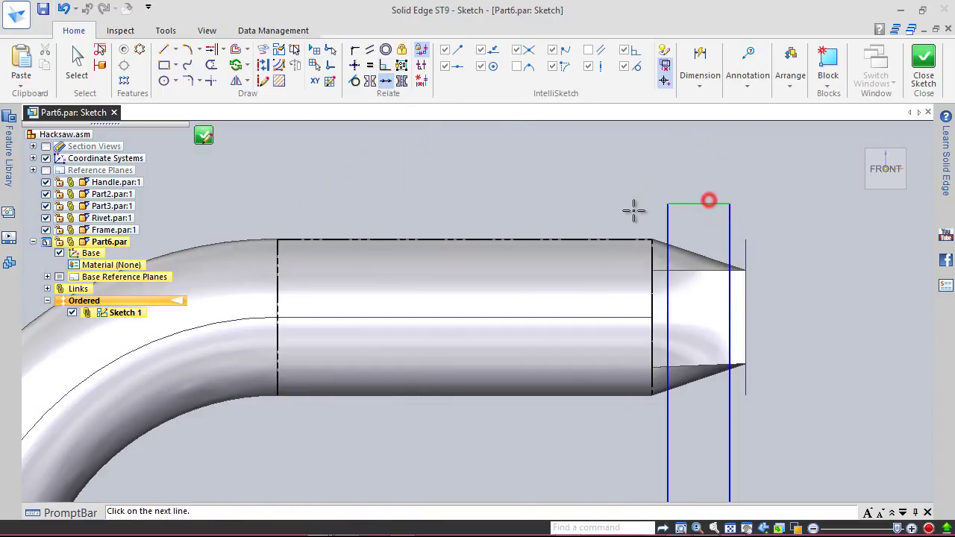
pyautogui.click(611, 243)
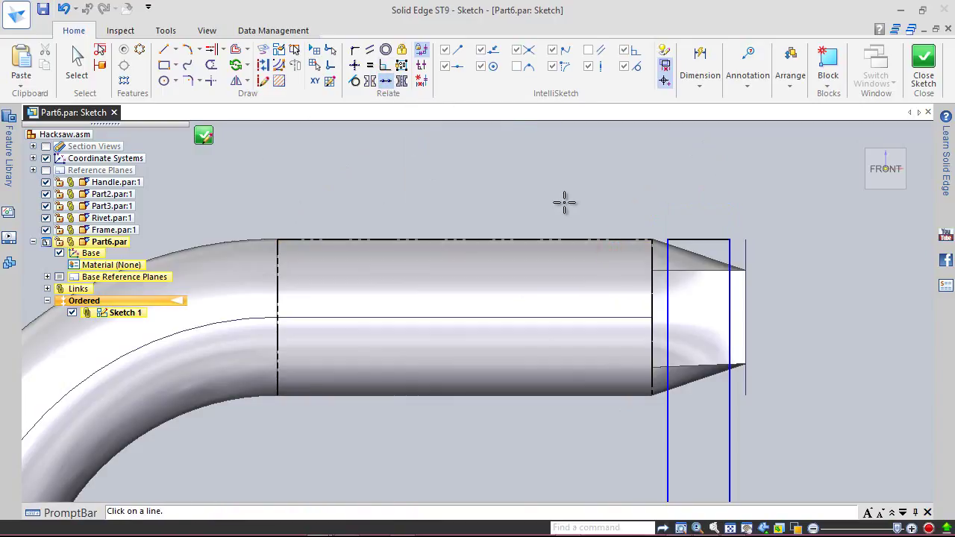
# Modify the ANSI (in) dimension style so that its linear and angular round-off are both .12345
pyautogui.moveTo(656, 189); pyautogui.dragTo(627, 160, button='right')
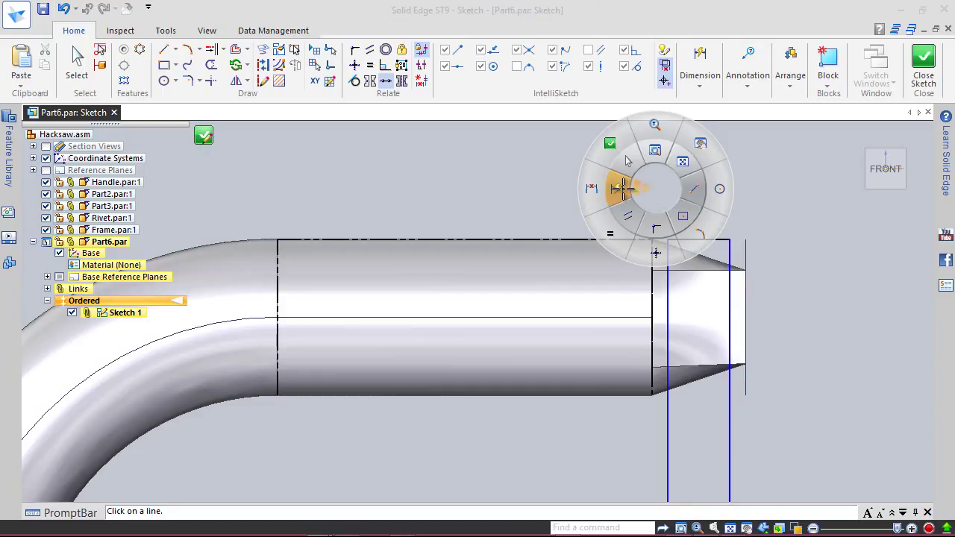
pyautogui.click(623, 189)
pyautogui.click(700, 86)
pyautogui.click(701, 123)
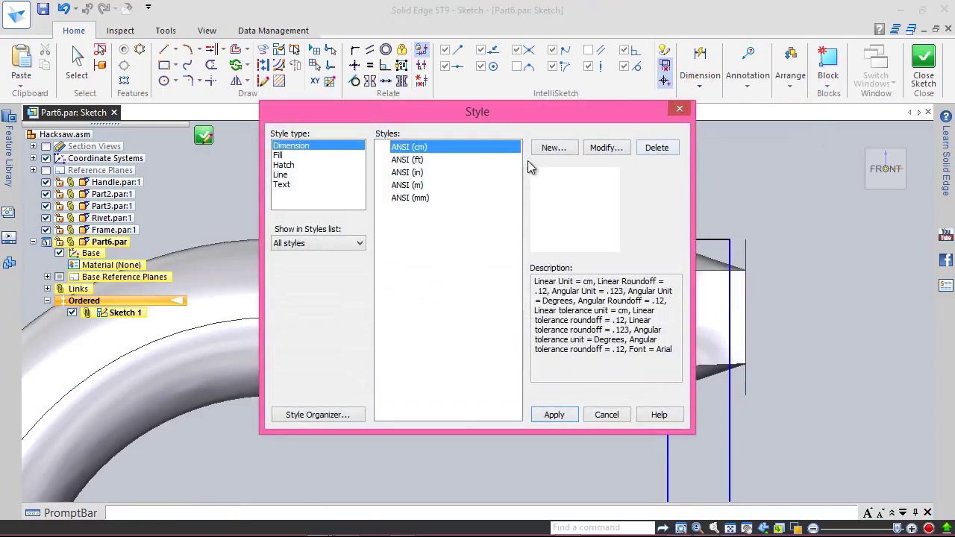
pyautogui.click(413, 173)
pyautogui.click(601, 147)
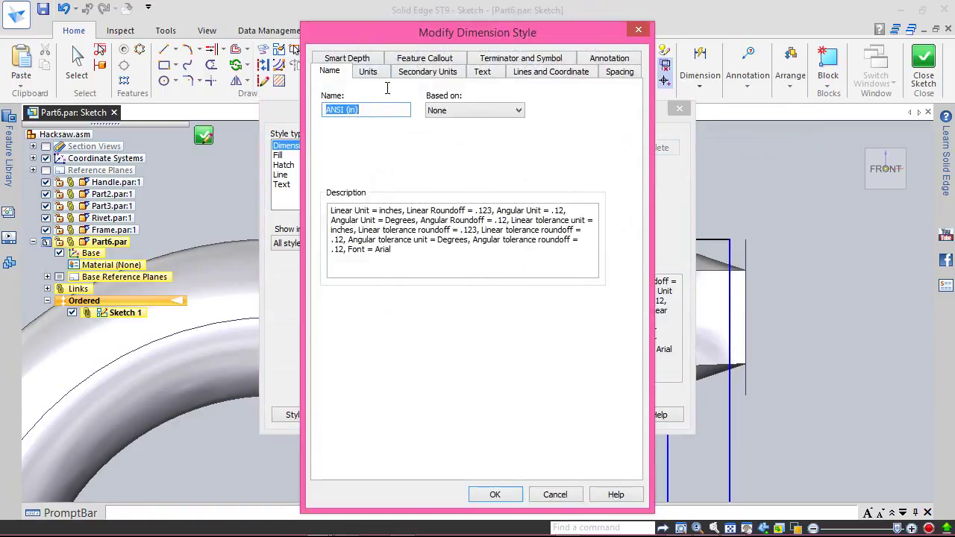
pyautogui.click(407, 126)
pyautogui.click(403, 197)
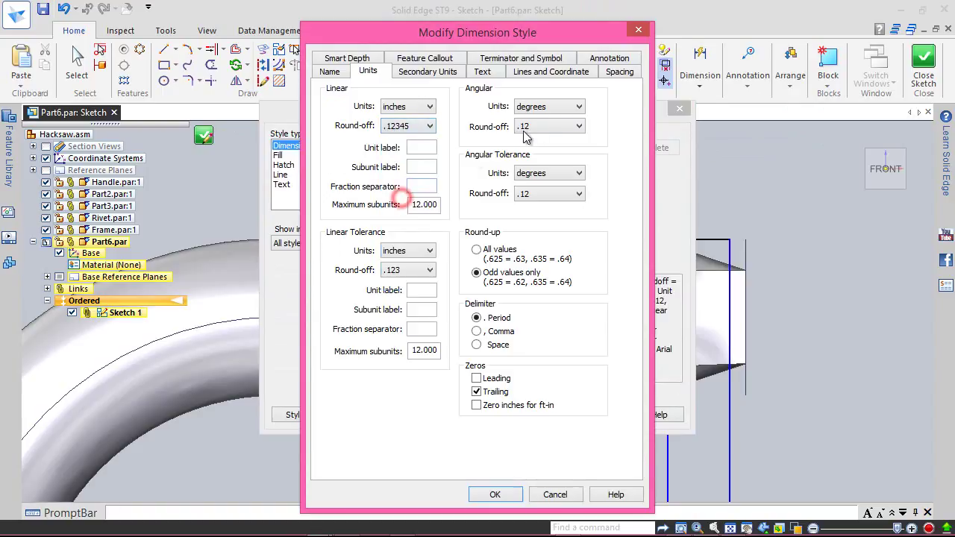
pyautogui.click(549, 127)
pyautogui.click(544, 197)
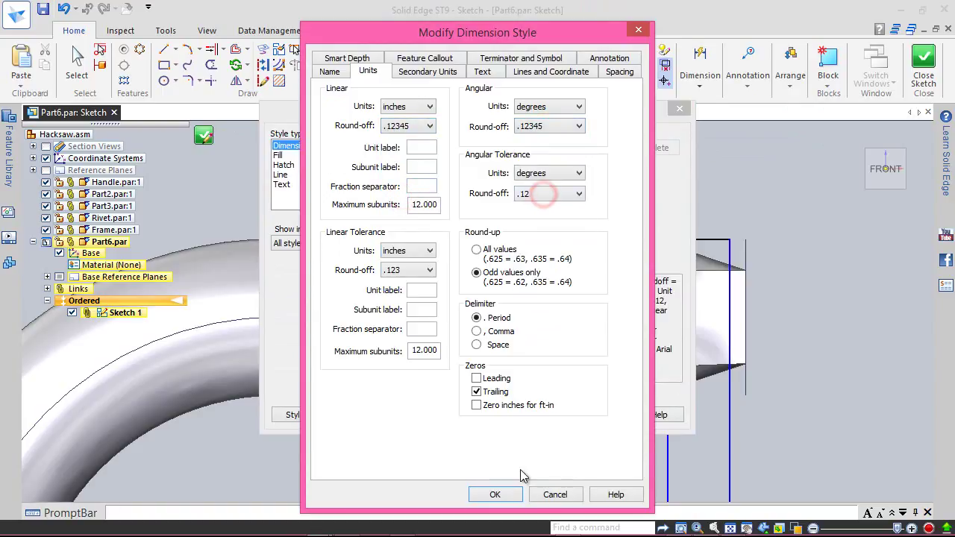
pyautogui.click(511, 499)
pyautogui.click(556, 415)
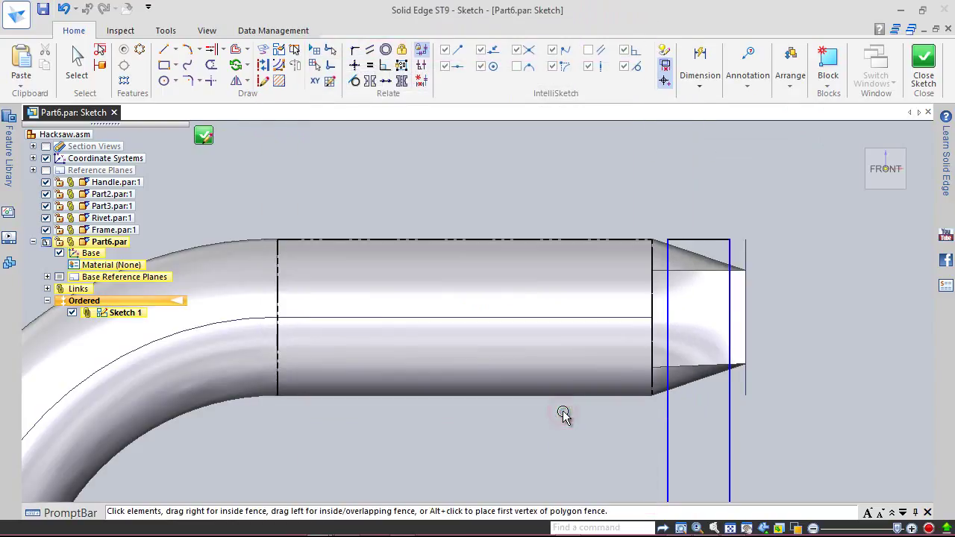
# Dimension the vertical side of the rectangle at the Frame's end and set its length to 1.90771 in
pyautogui.rightClick(401, 208)
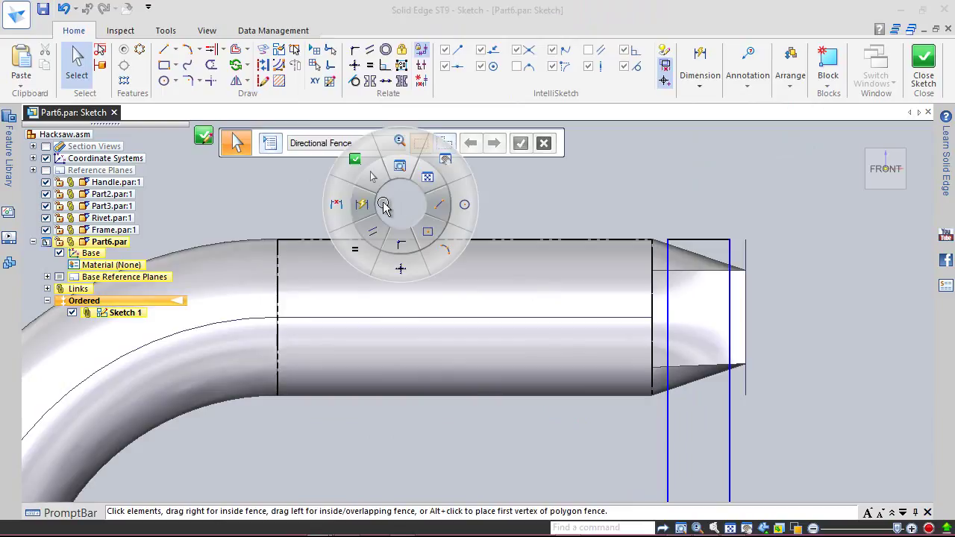
pyautogui.click(366, 204)
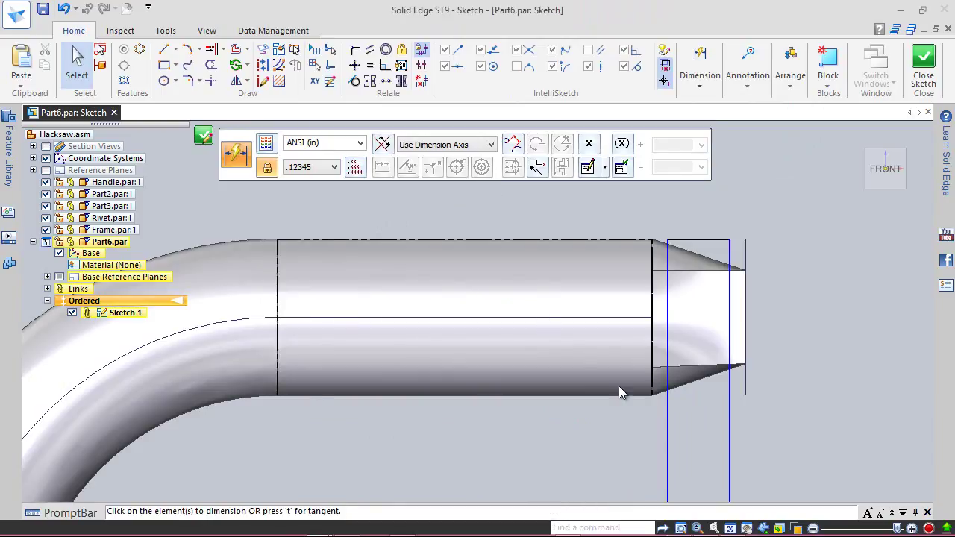
pyautogui.scroll(-1, 573, 352)
pyautogui.click(696, 401)
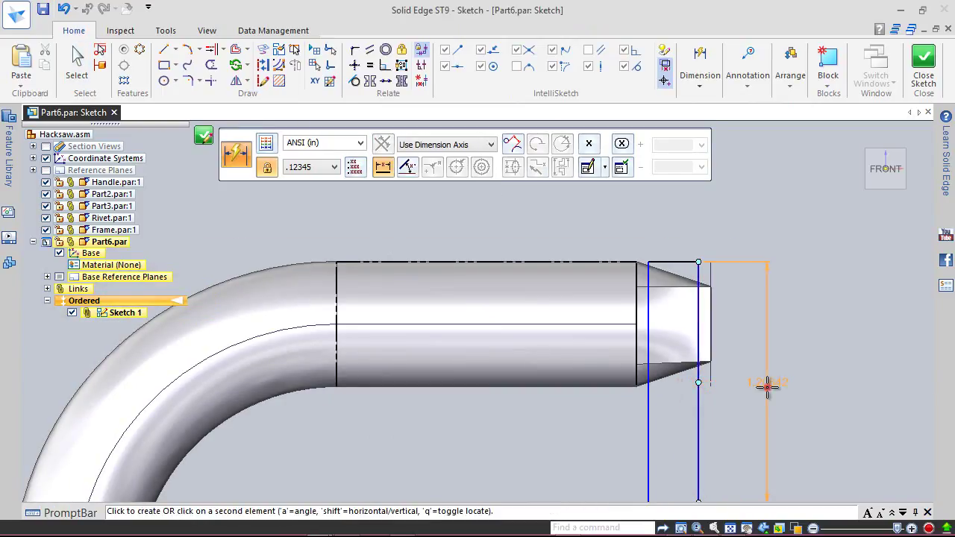
pyautogui.click(764, 385)
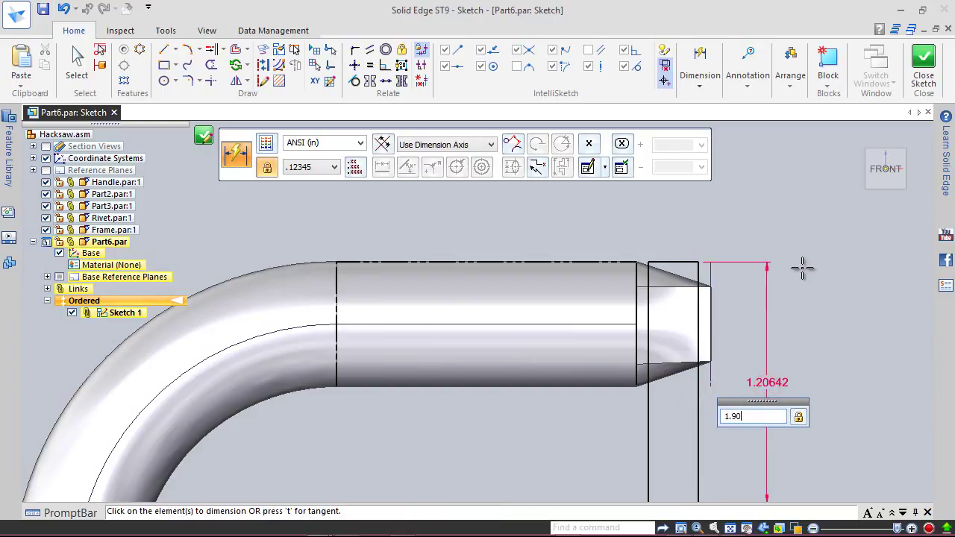
pyautogui.press('Escape')
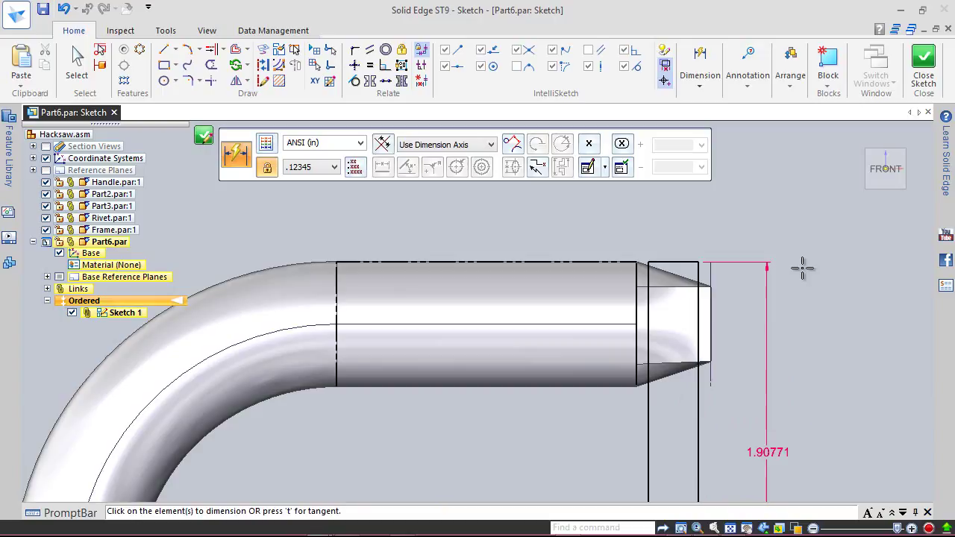
pyautogui.press('Escape')
# Close and finish the rectangle sketch of Part6, leaving nothing selected
pyautogui.scroll(-3, 618, 254)
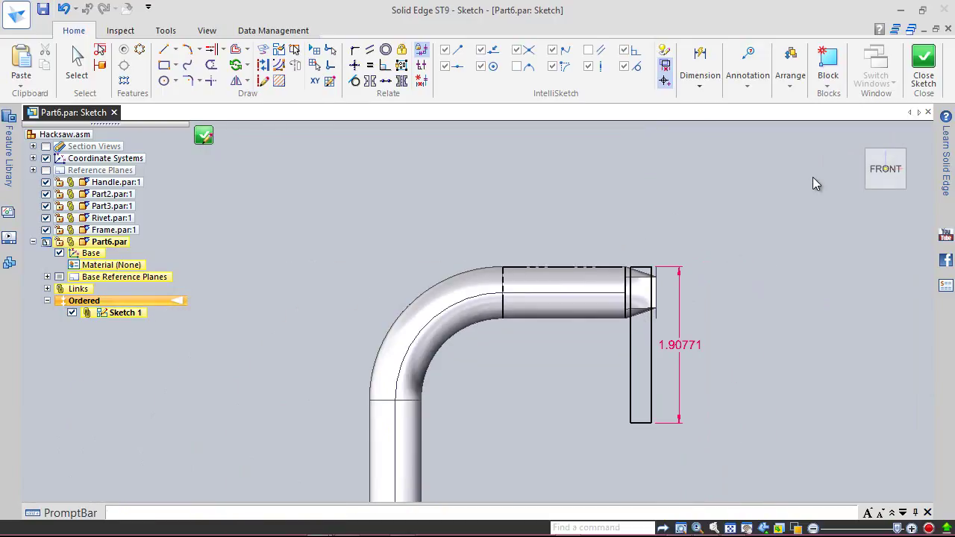
pyautogui.click(924, 66)
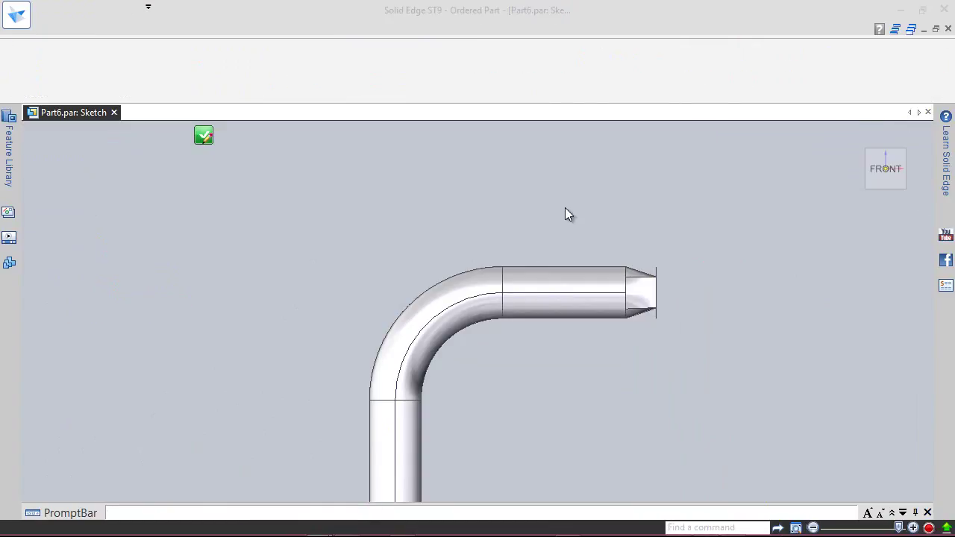
pyautogui.click(329, 144)
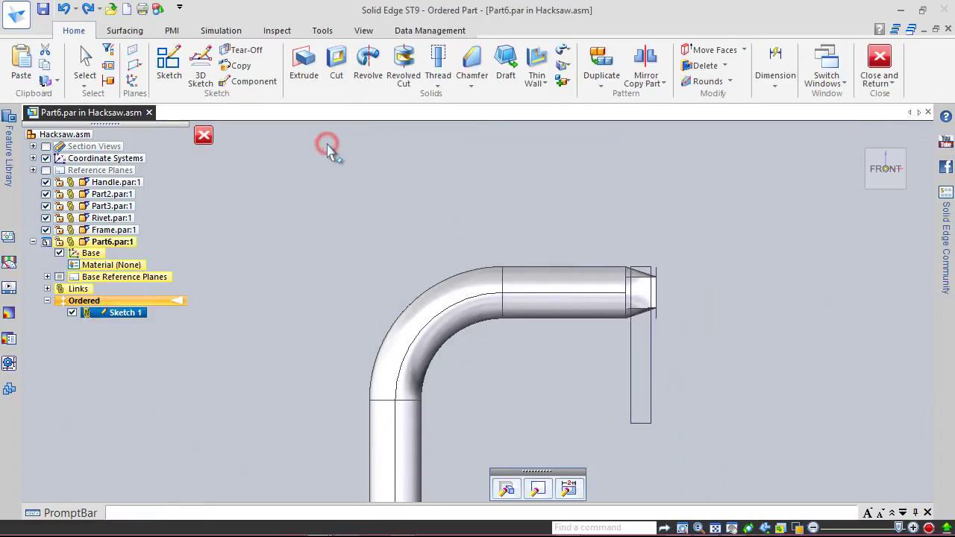
pyautogui.click(793, 202)
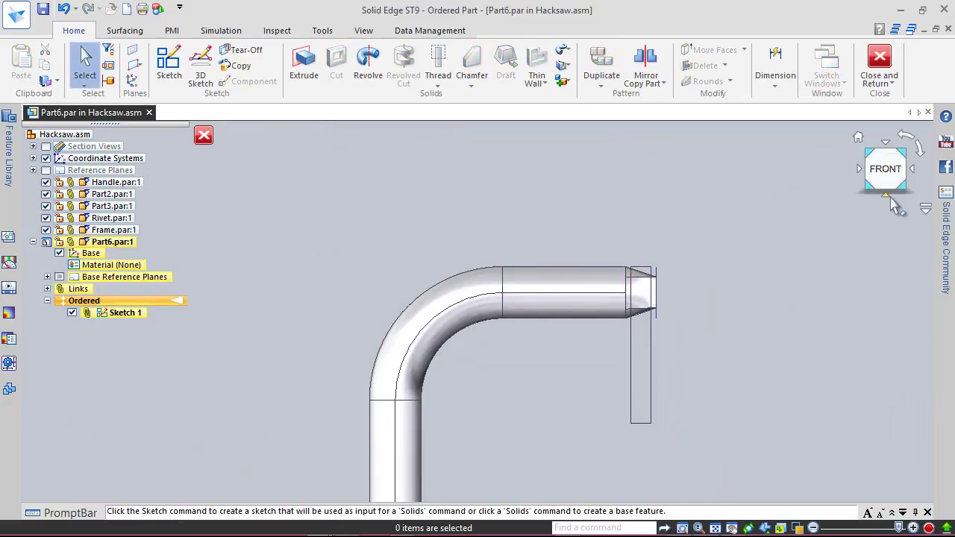
# Extrude the rectangle chain symmetrically by 0.25 in, finish the protrusion and return to the Hacksaw assembly
pyautogui.click(886, 196)
pyautogui.click(911, 169)
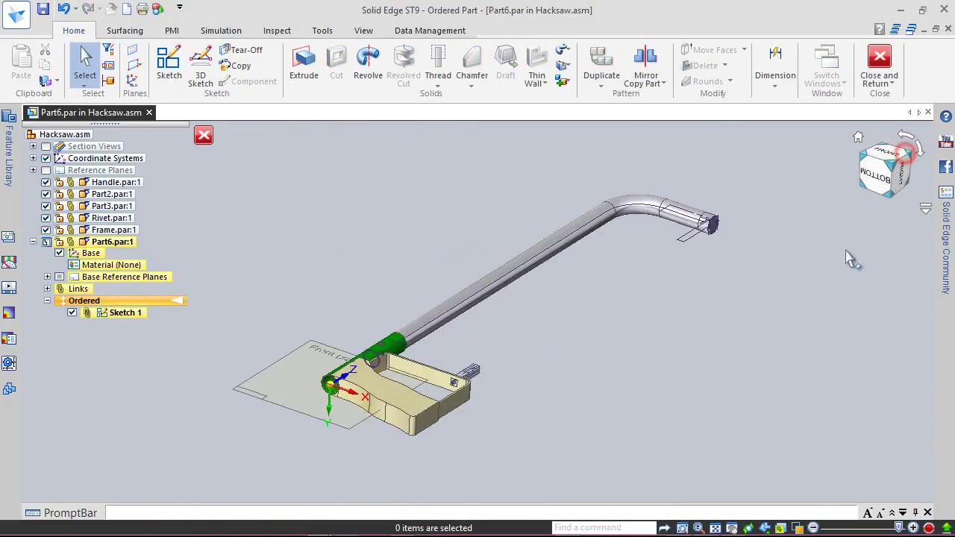
pyautogui.scroll(5, 732, 209)
pyautogui.scroll(4, 731, 209)
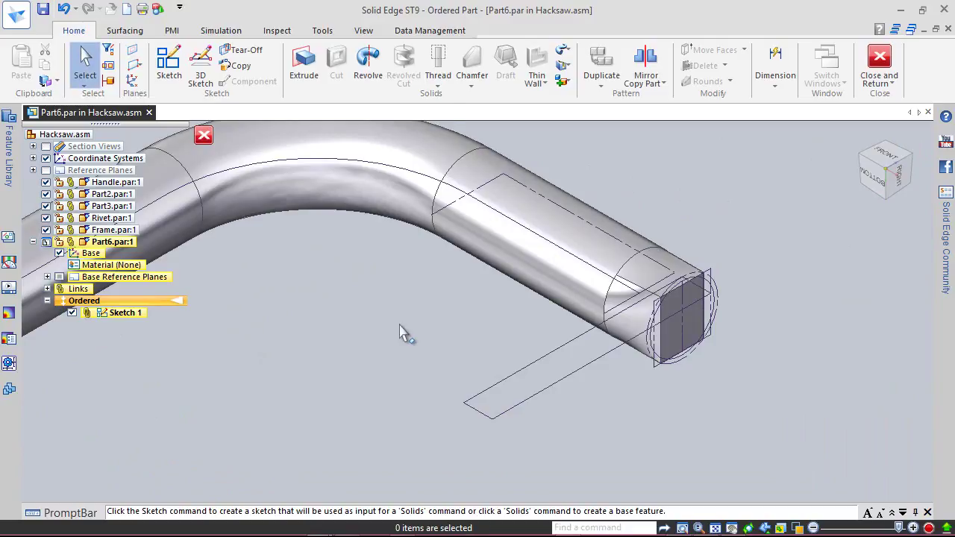
pyautogui.click(311, 59)
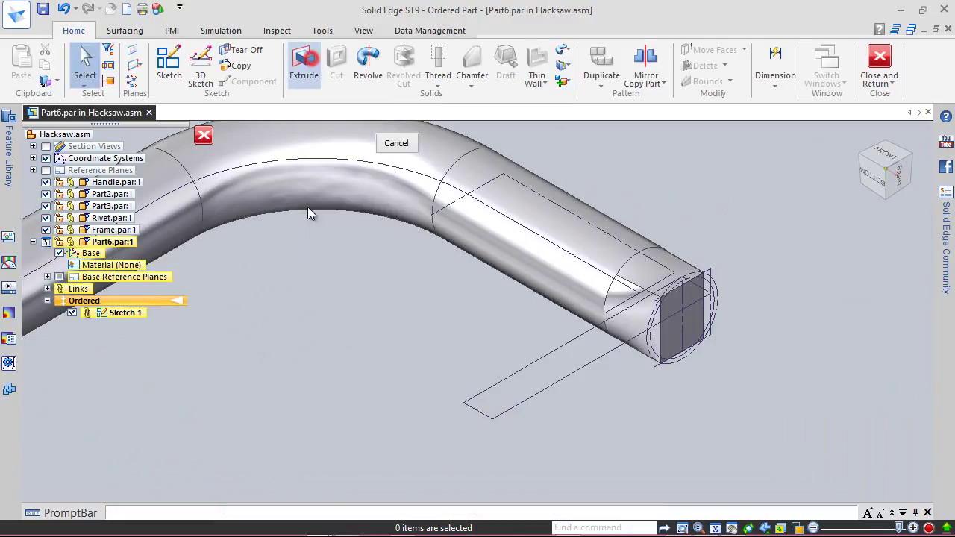
pyautogui.click(501, 385)
pyautogui.rightClick(497, 379)
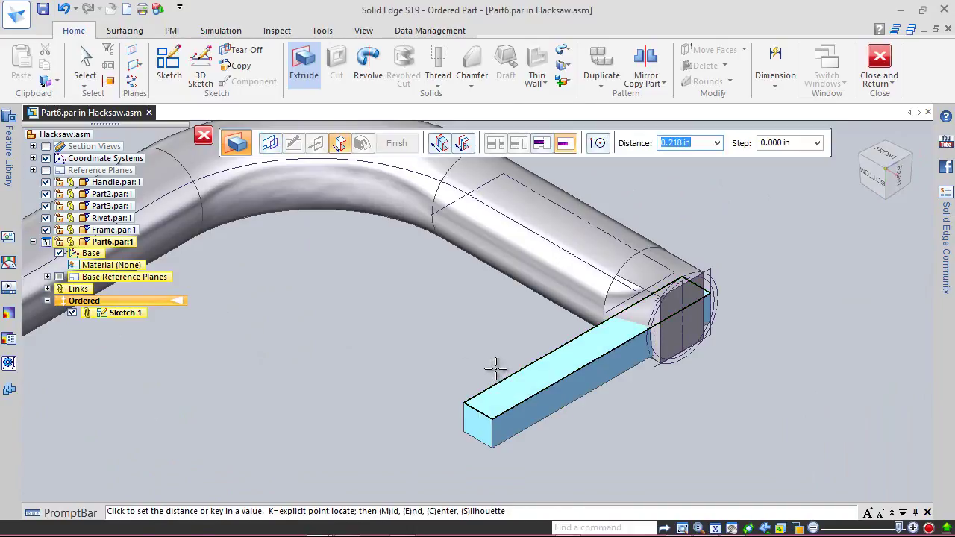
pyautogui.click(464, 143)
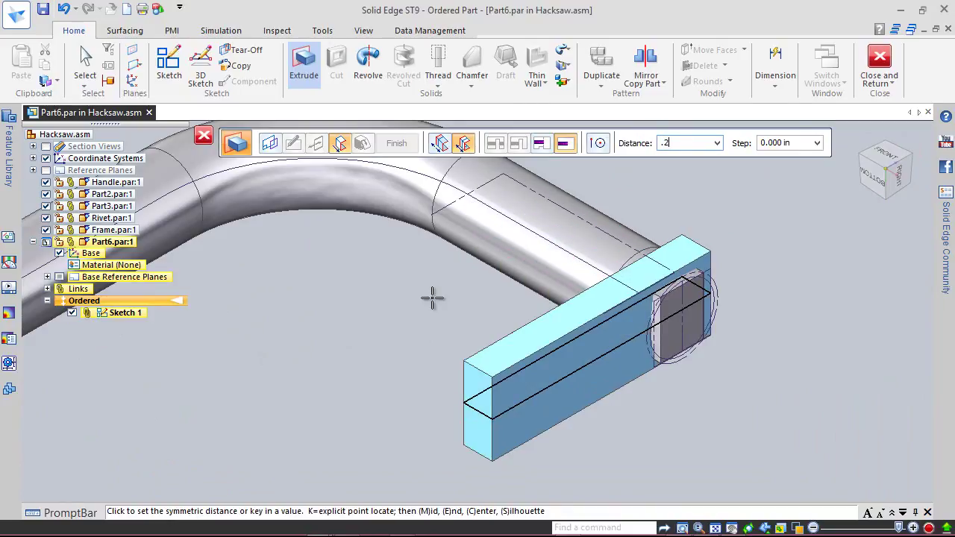
pyautogui.press('Return')
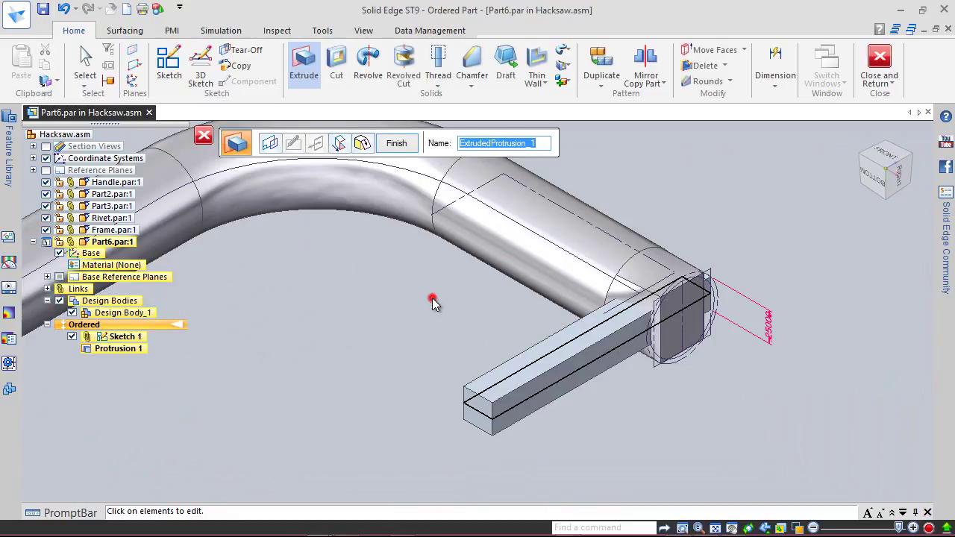
pyautogui.click(397, 143)
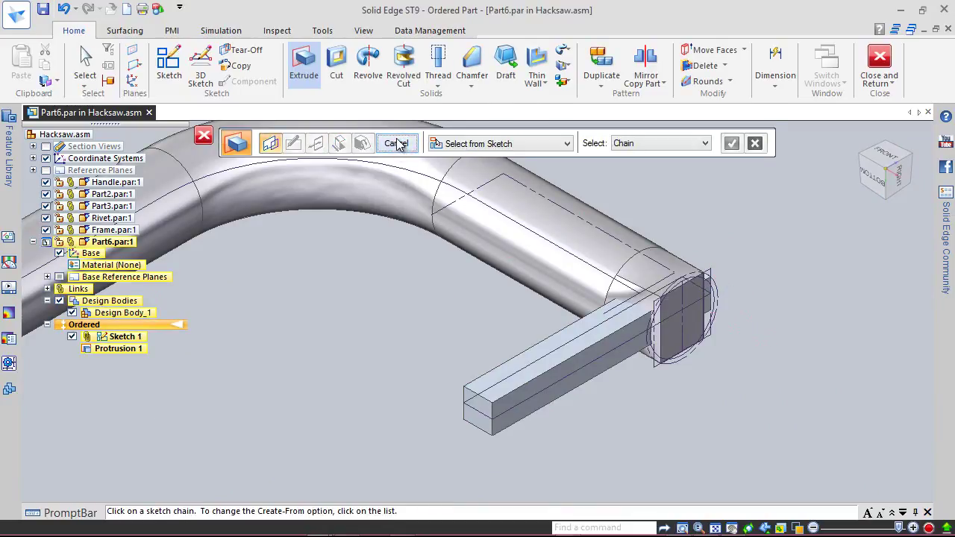
pyautogui.click(397, 138)
pyautogui.click(879, 63)
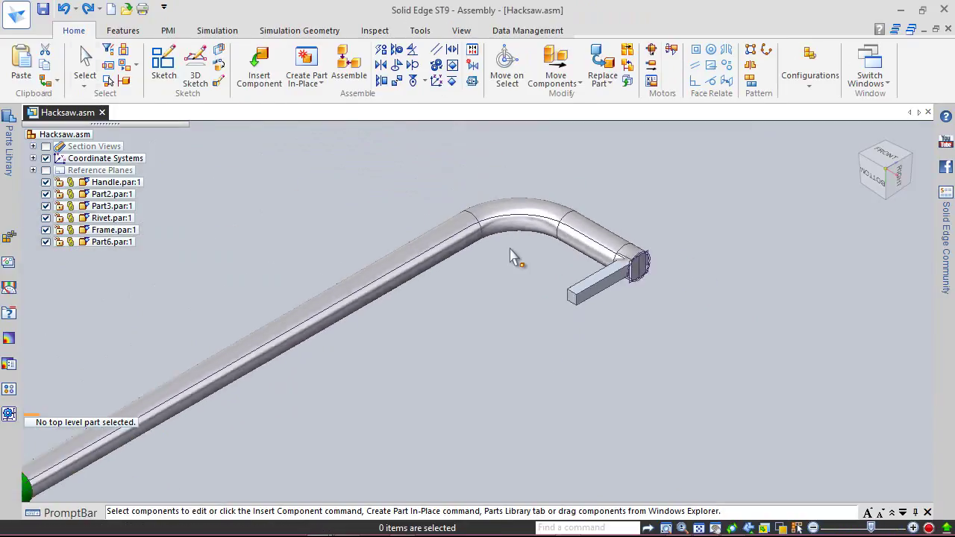
# Turn off the display of sketches for Part3 and Frame together, and save the assembly
pyautogui.scroll(3, 298, 379)
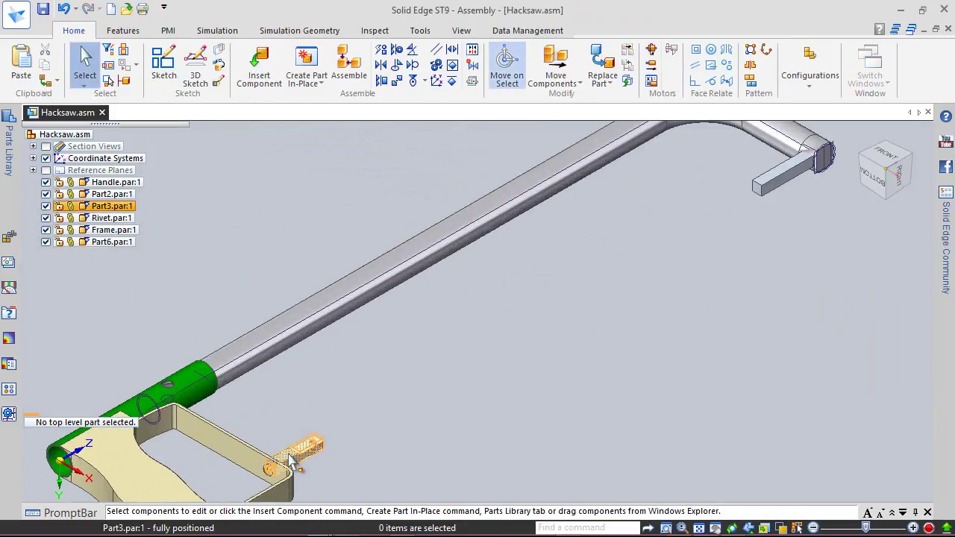
pyautogui.click(112, 206)
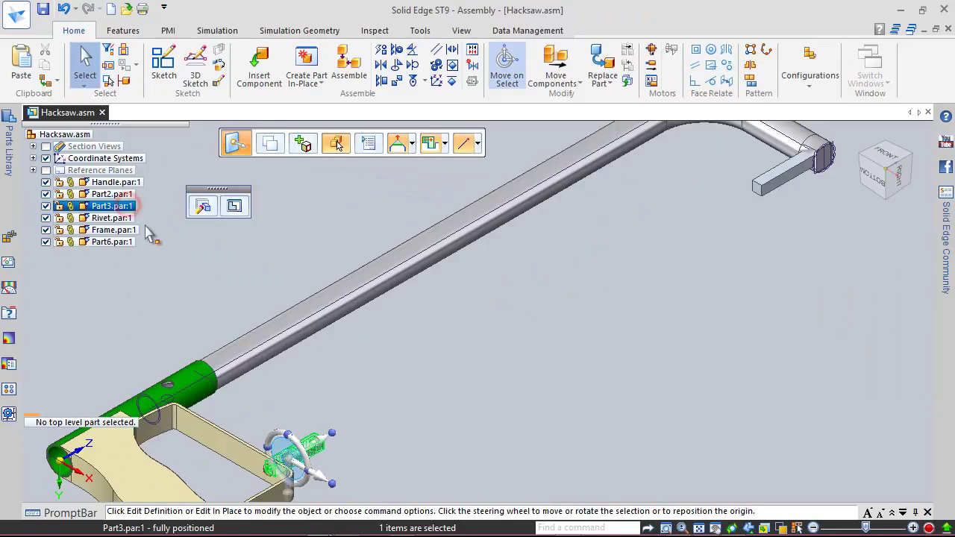
pyautogui.keyDown('ctrl'); pyautogui.click(124, 231); pyautogui.keyUp('ctrl')
pyautogui.rightClick(124, 230)
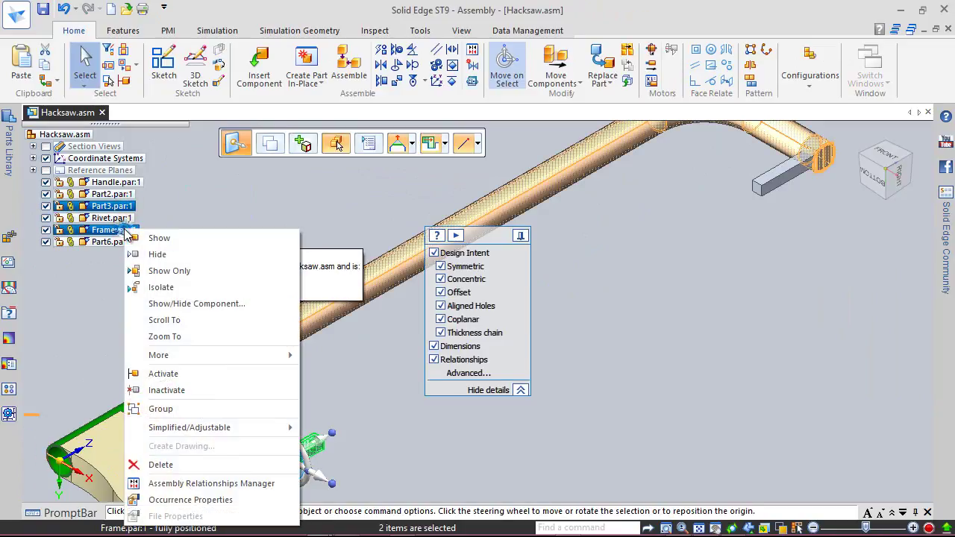
pyautogui.press('Escape')
pyautogui.click(170, 299)
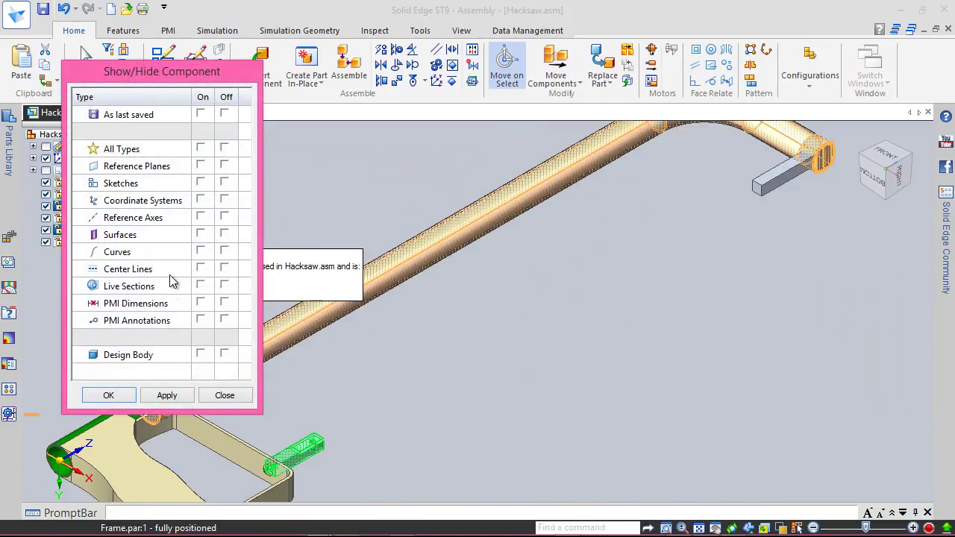
pyautogui.click(224, 183)
pyautogui.click(127, 393)
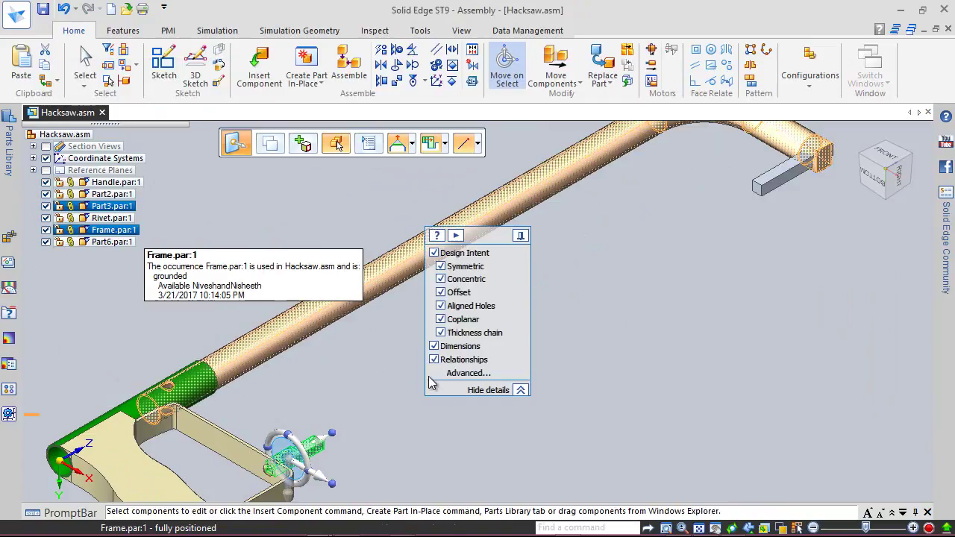
pyautogui.hotkey('ctrl', 's')
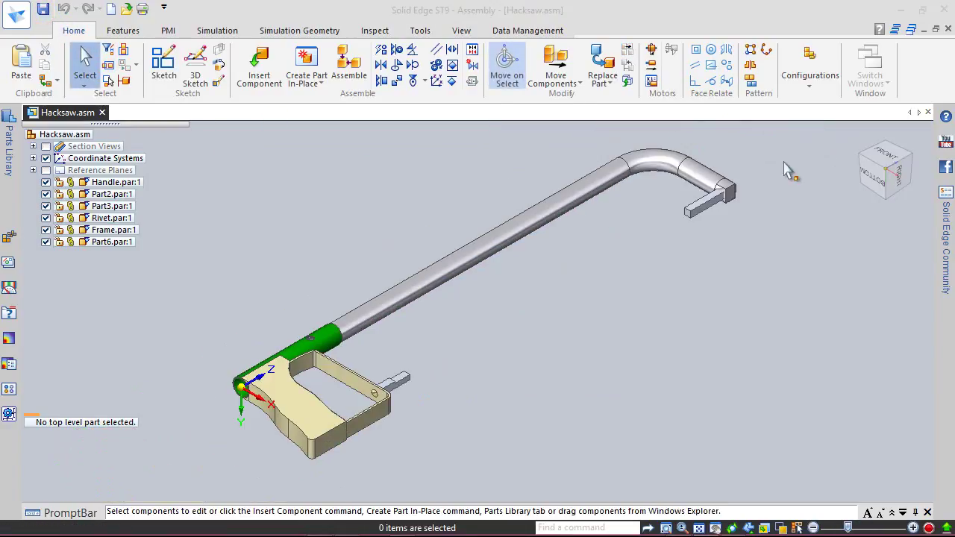
# Edit Part6 in place and start a new sketch on the front face of its bar
pyautogui.scroll(5, 746, 171)
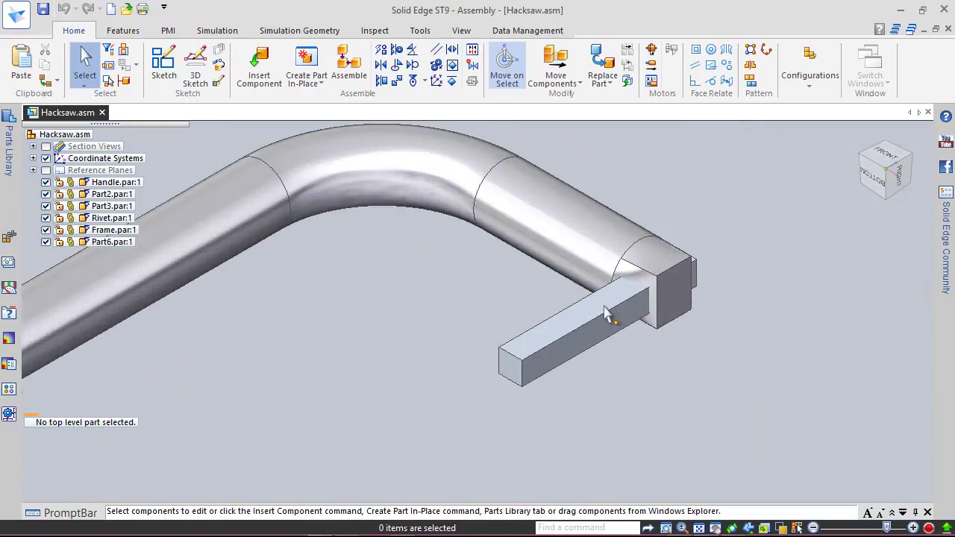
pyautogui.click(605, 312)
pyautogui.click(493, 316)
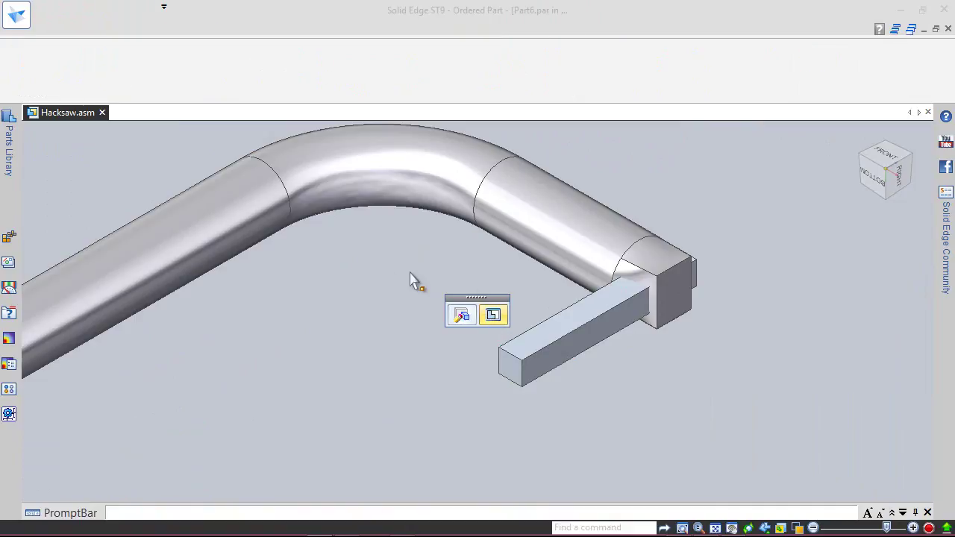
pyautogui.click(168, 63)
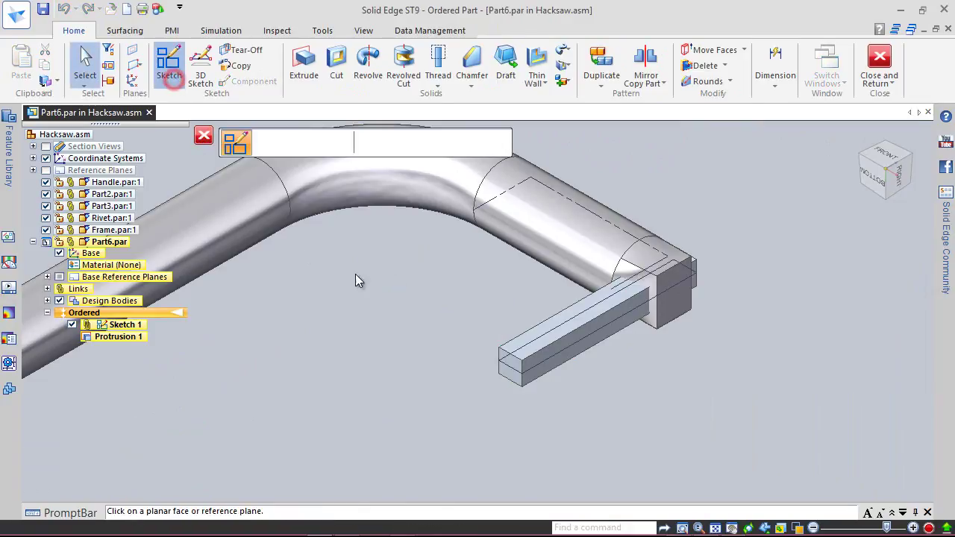
pyautogui.click(515, 340)
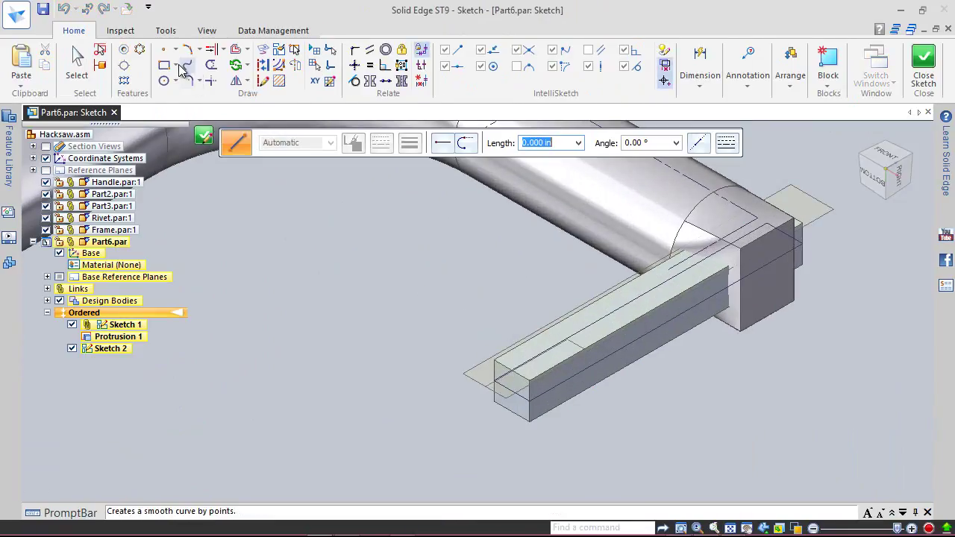
# Draw a three-point rectangle about 0.25 by 0.41 in on the bar's front face, starting from its free-end corners
pyautogui.click(176, 66)
pyautogui.click(191, 98)
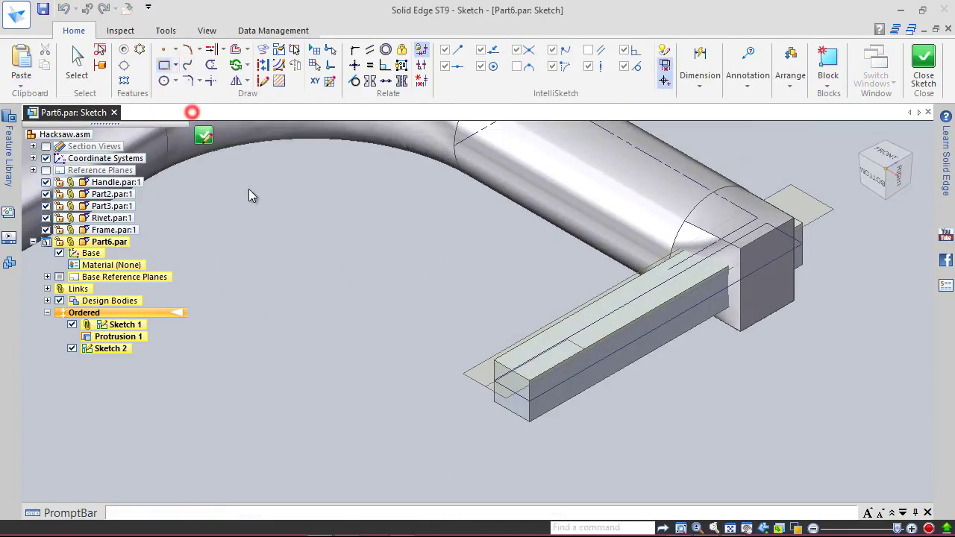
pyautogui.scroll(2, 466, 358)
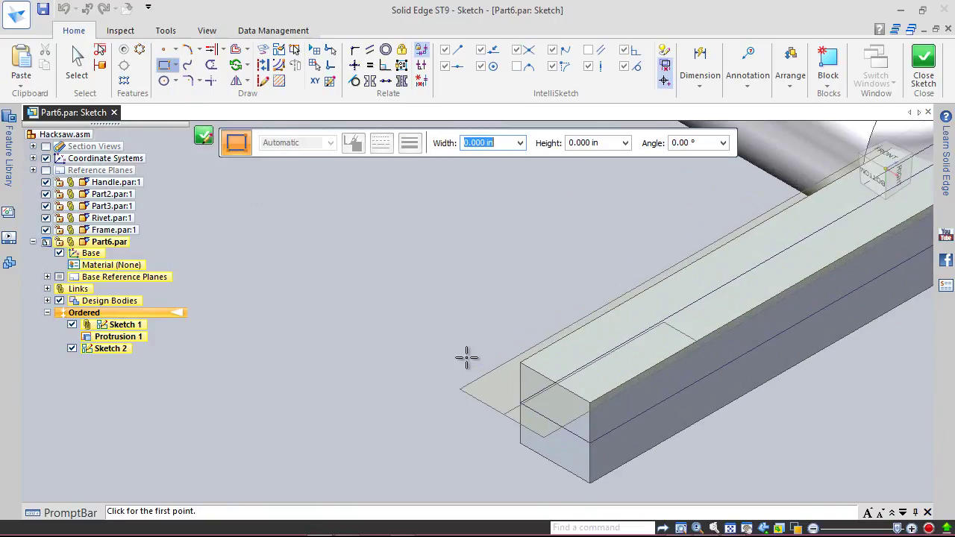
pyautogui.click(520, 363)
pyautogui.click(589, 401)
pyautogui.click(653, 307)
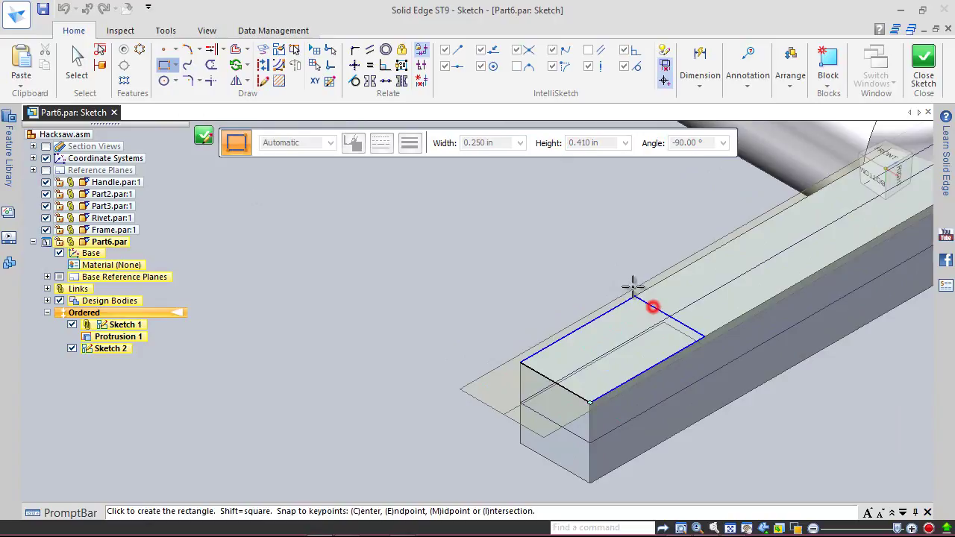
# Dimension the rectangle's long side along the bar and set it to 0.5625 in
pyautogui.rightClick(593, 228)
pyautogui.click(569, 256)
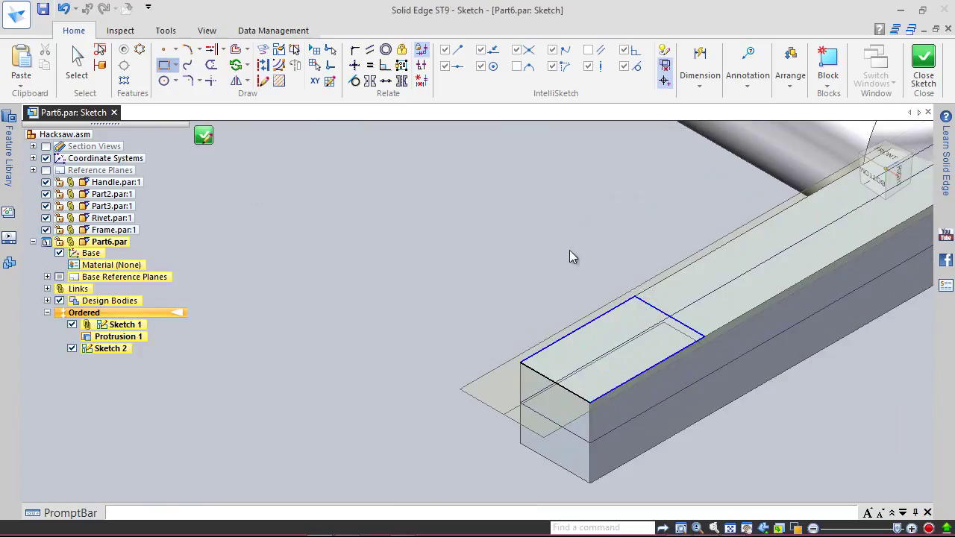
pyautogui.click(603, 315)
pyautogui.click(578, 298)
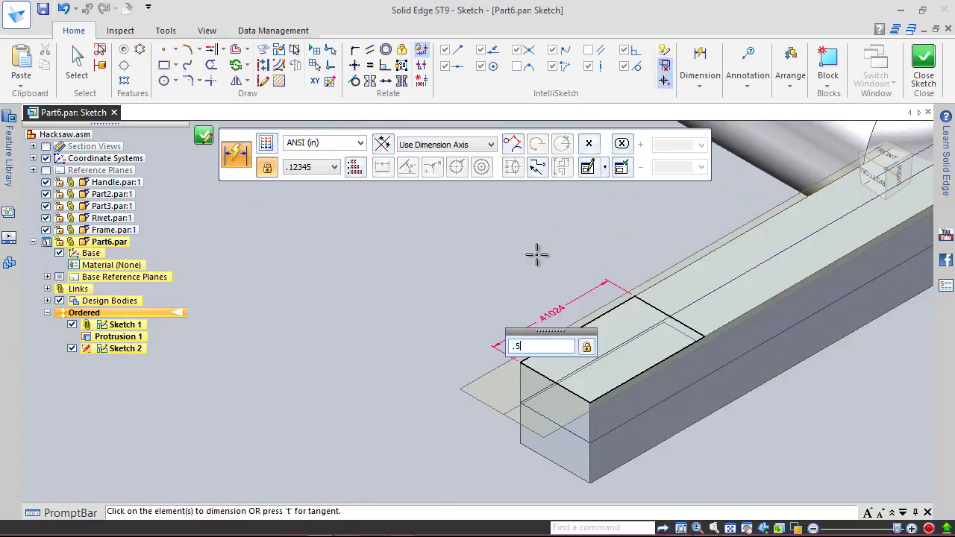
pyautogui.write('.5625')
pyautogui.press('Return')
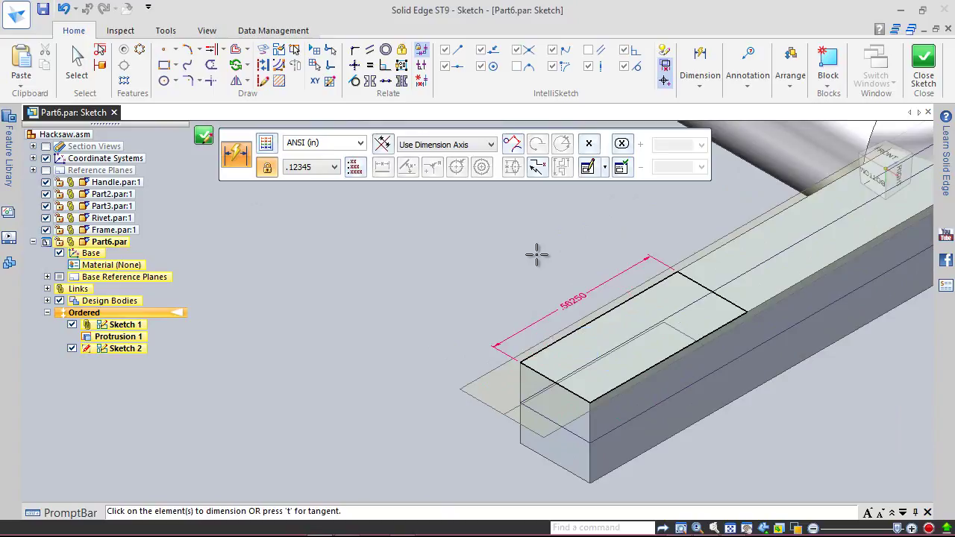
# Close and finish the rectangle sketch, save the part, and hide Sketch 1
pyautogui.press('Escape')
pyautogui.click(924, 64)
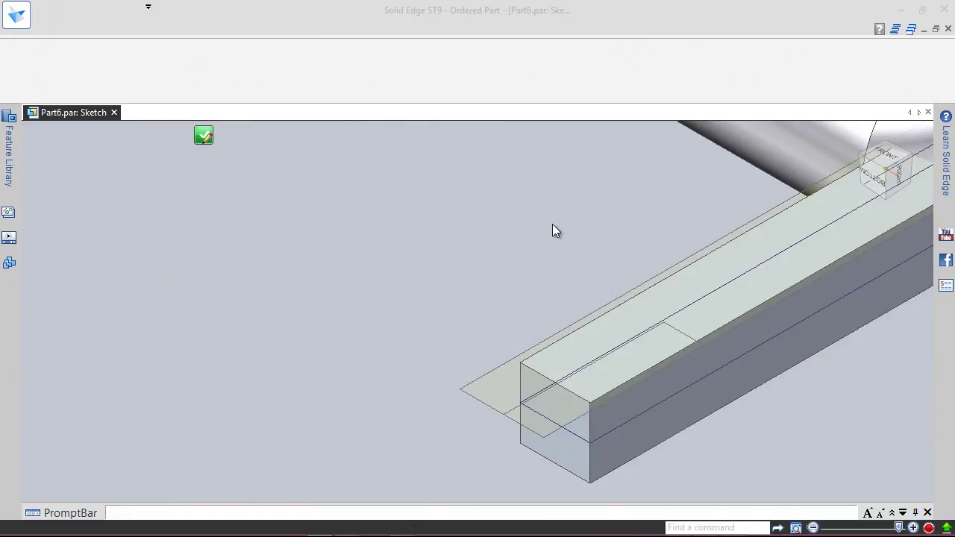
pyautogui.click(327, 143)
pyautogui.click(324, 142)
pyautogui.click(43, 9)
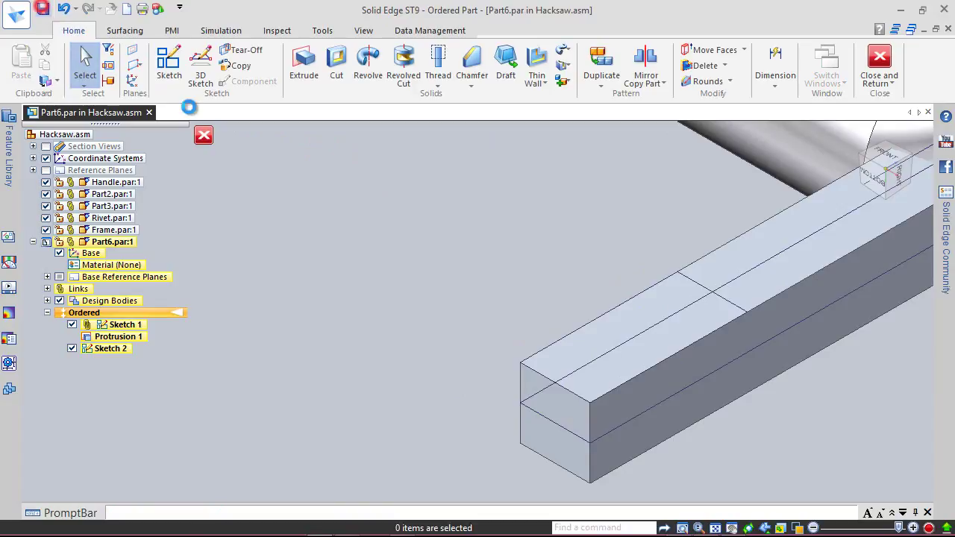
pyautogui.click(547, 212)
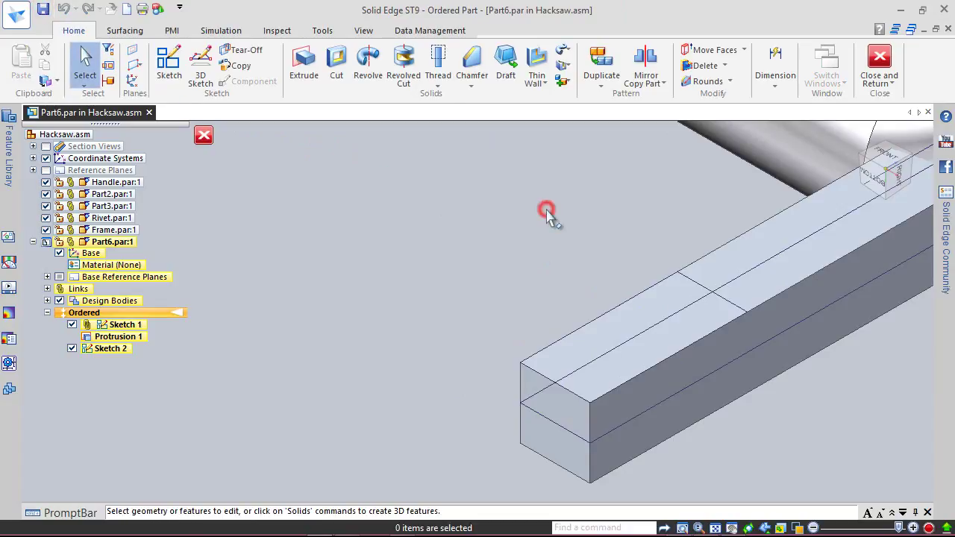
pyautogui.click(71, 325)
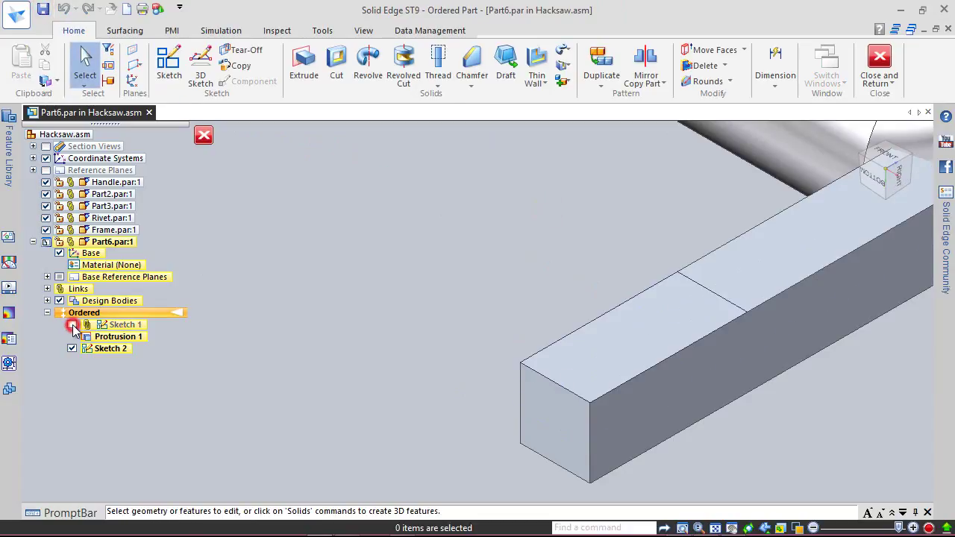
# Cut the rectangle 0.058 in deep into the bar's free end, finish the cutout and hide Sketch 2
pyautogui.click(338, 80)
pyautogui.click(687, 281)
pyautogui.press('Return')
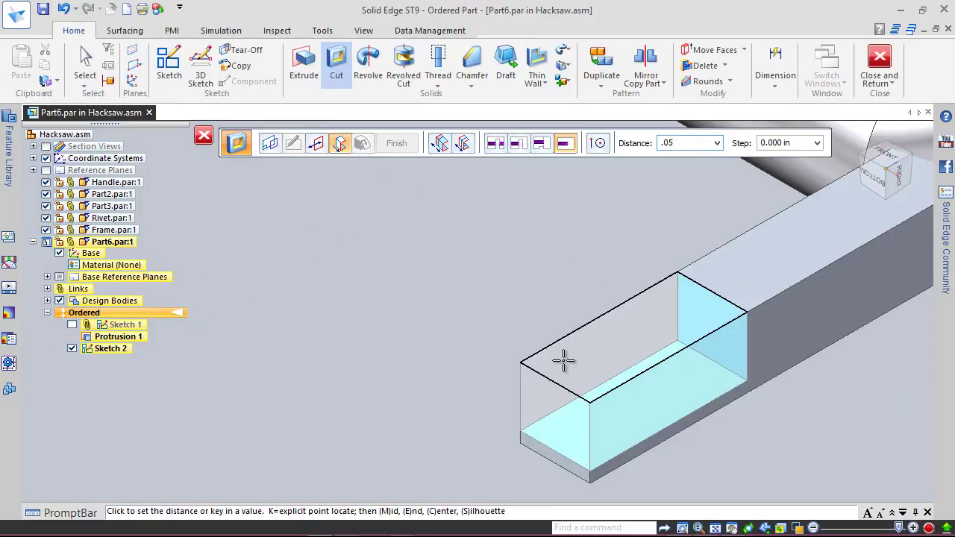
pyautogui.press('Return')
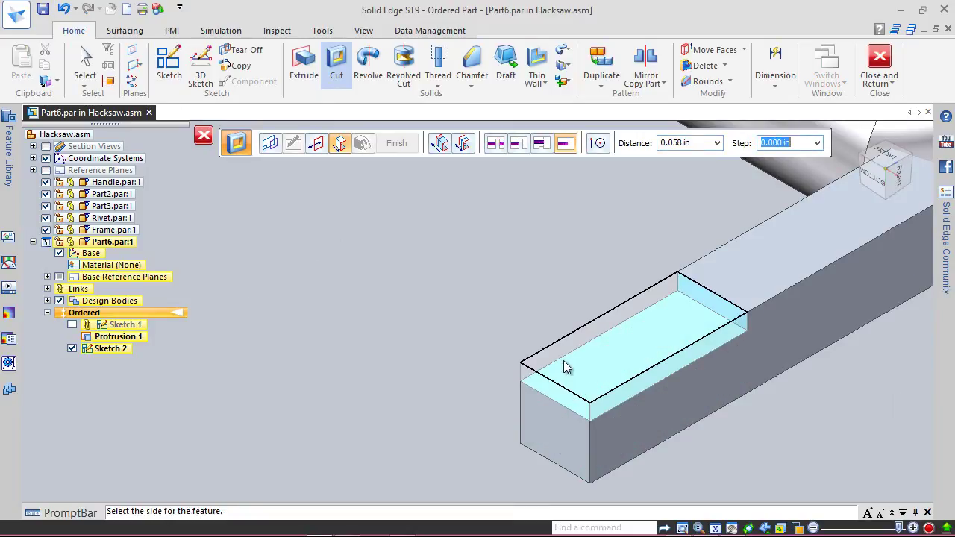
pyautogui.click(564, 362)
pyautogui.click(396, 143)
pyautogui.click(391, 144)
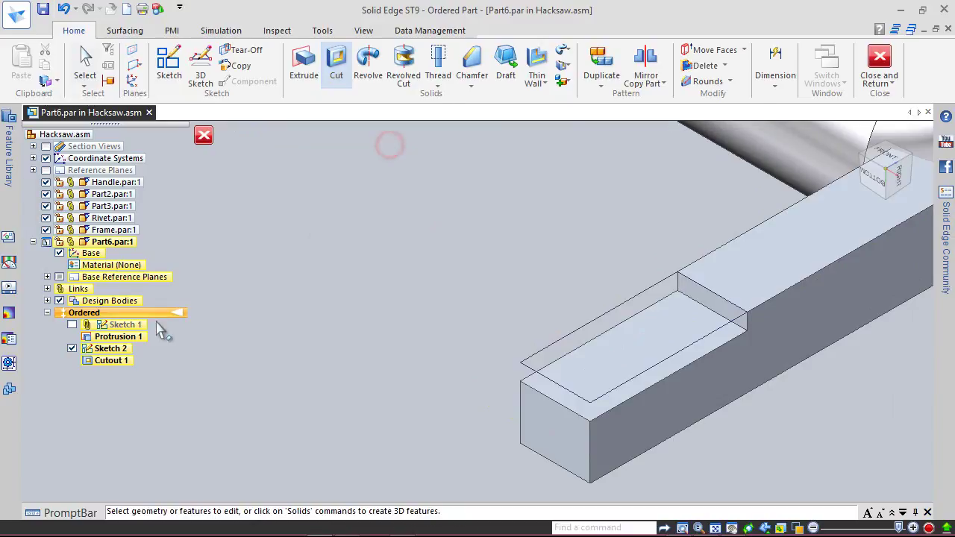
pyautogui.click(72, 349)
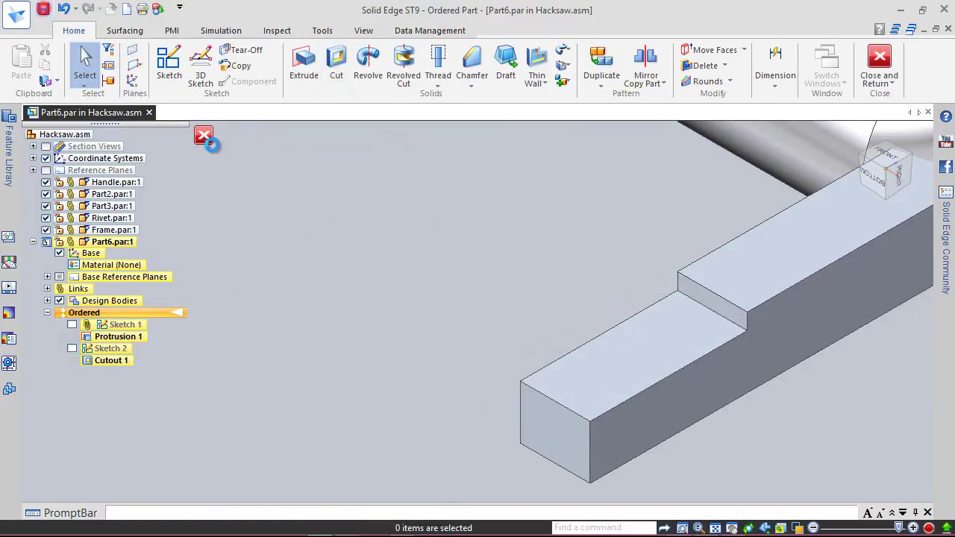
# Start a sketch on the recessed face of the bar and draw a circle about 0.144 in in diameter
pyautogui.click(168, 64)
pyautogui.click(604, 388)
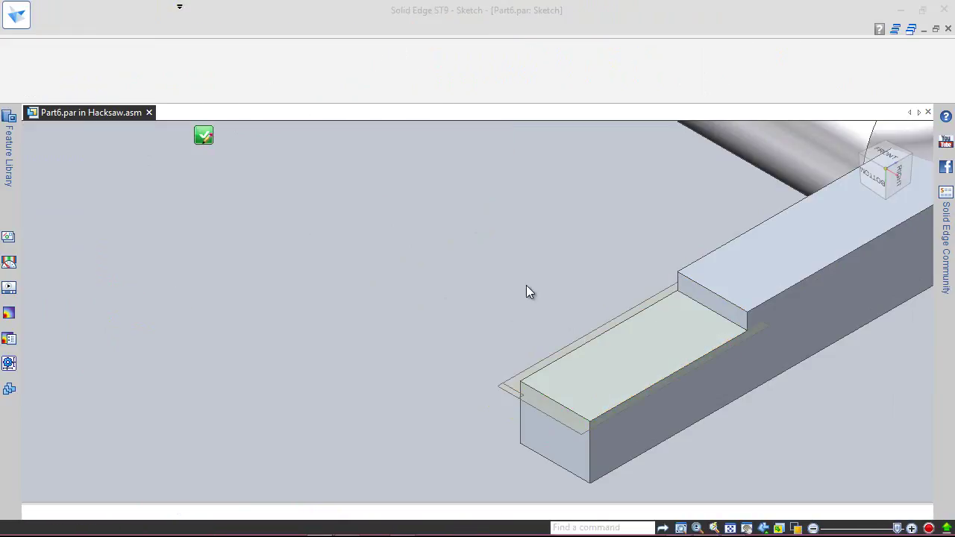
pyautogui.click(163, 80)
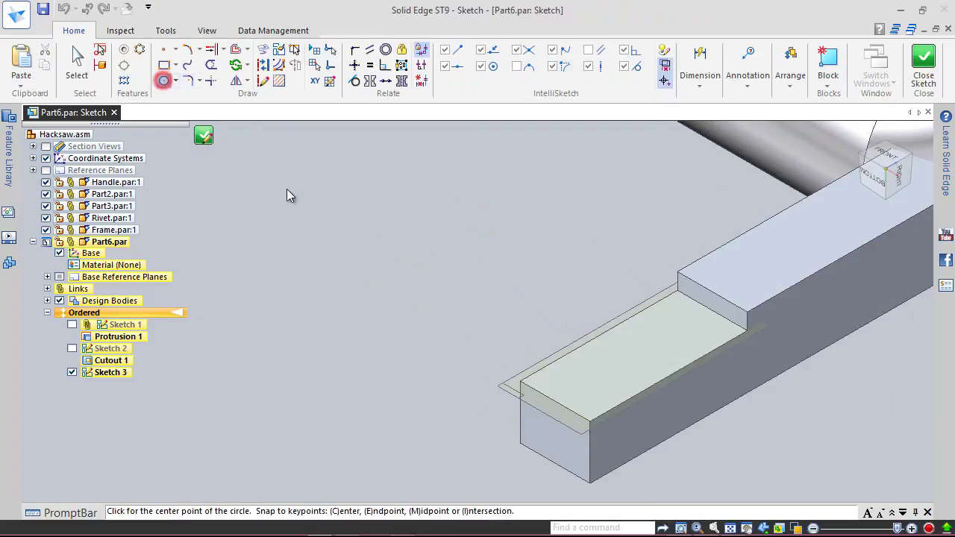
pyautogui.click(565, 336)
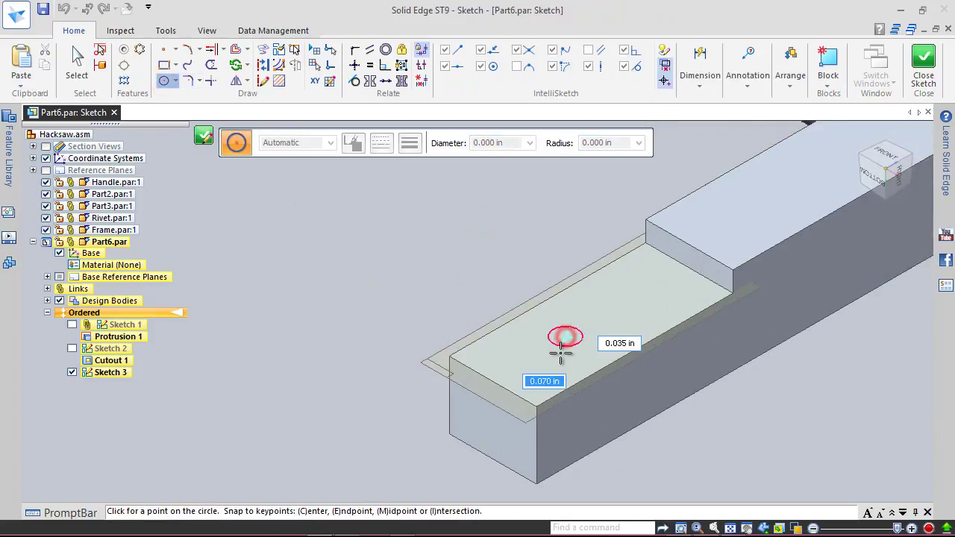
pyautogui.click(559, 357)
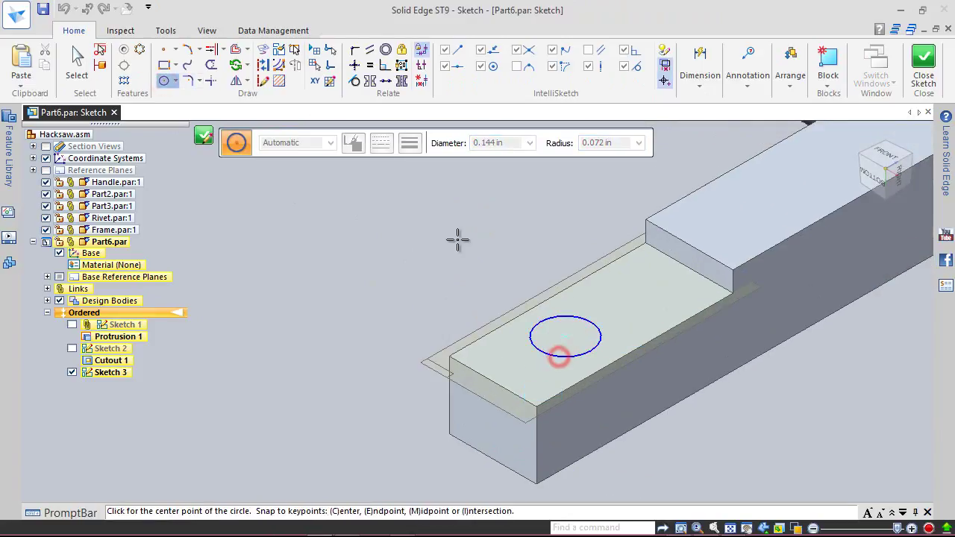
# Align the circle's center with the midpoint of the recessed face's free-end edge
pyautogui.click(354, 65)
pyautogui.click(565, 338)
pyautogui.click(493, 381)
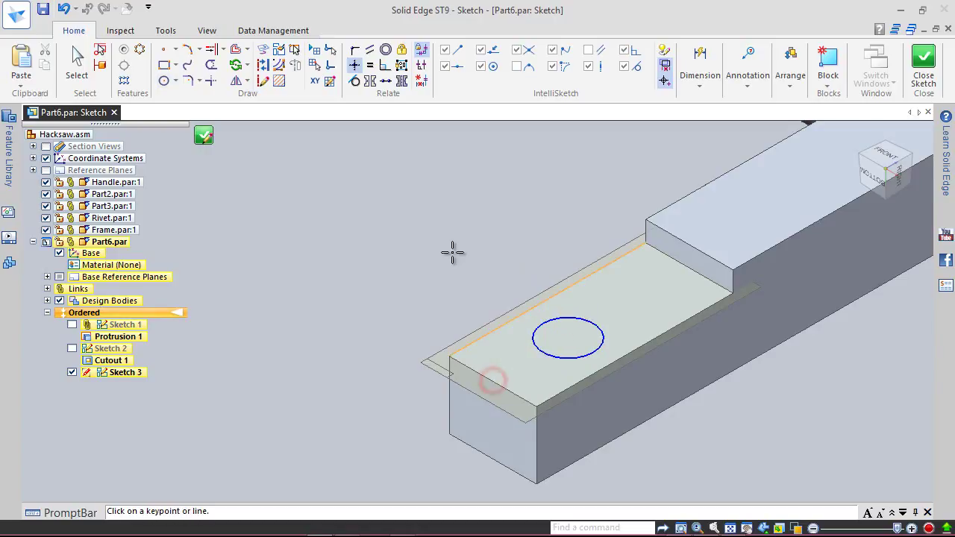
# Dimension the circle's diameter and set it to 0.125 in
pyautogui.moveTo(444, 223); pyautogui.dragTo(416, 195, button='right')
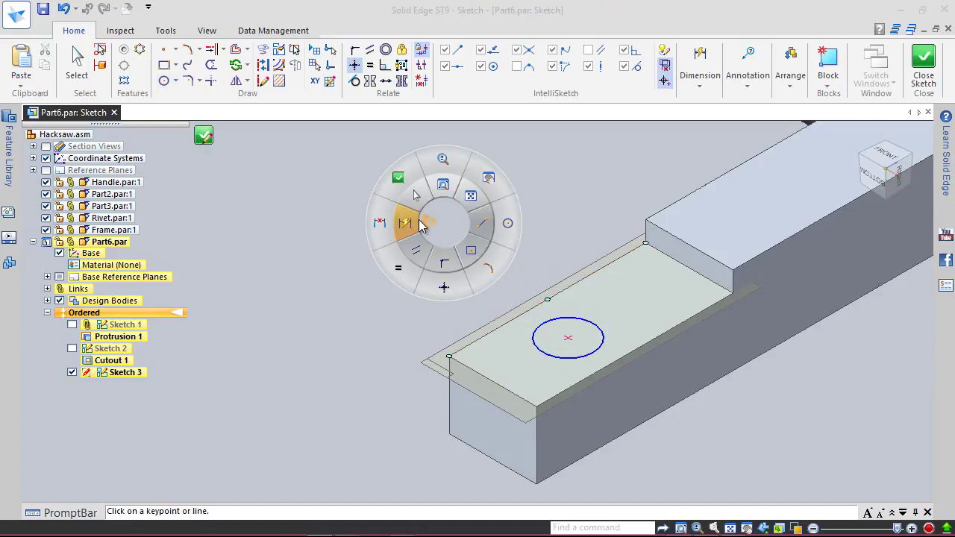
pyautogui.click(414, 224)
pyautogui.click(570, 319)
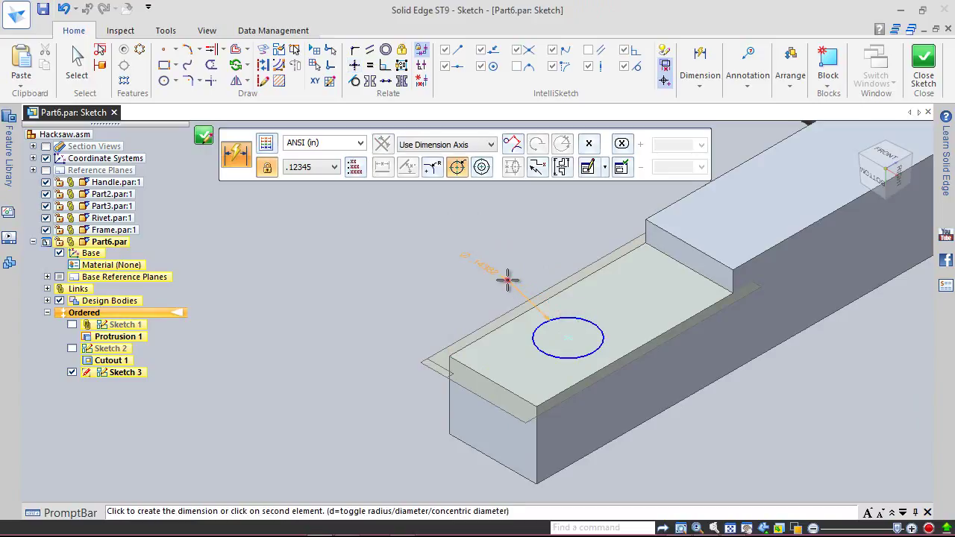
pyautogui.click(507, 280)
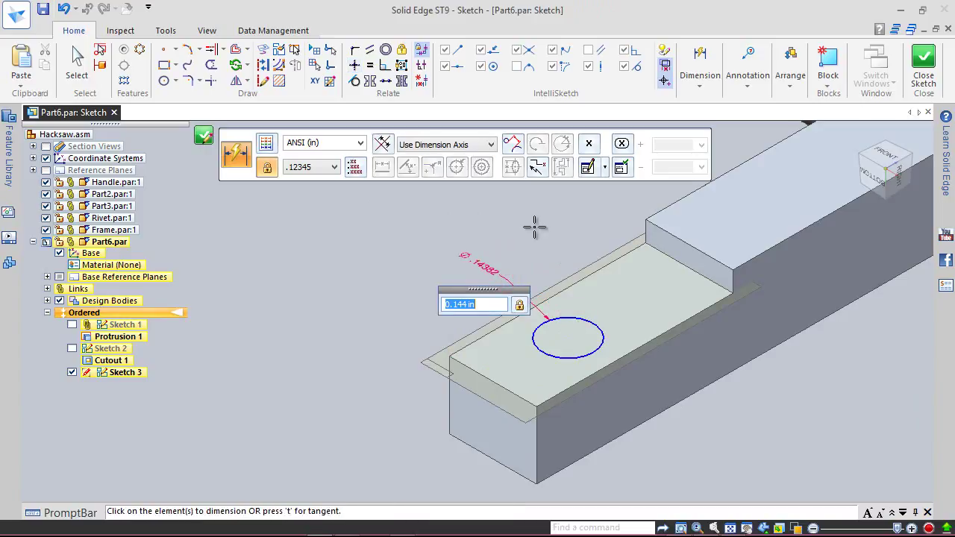
pyautogui.write('.125')
pyautogui.press('Return')
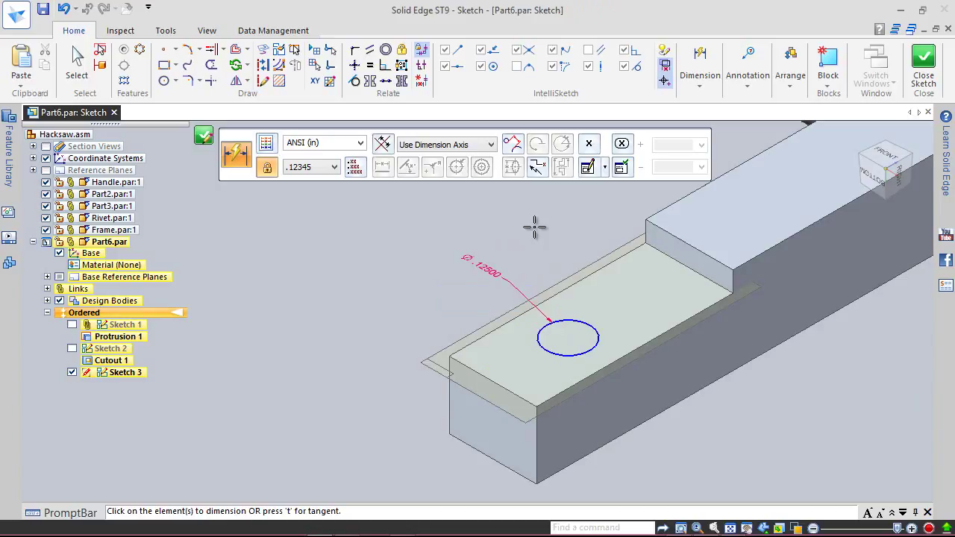
# Dimension the distance from the bar's free-end edge to the circle's center and set it to 0.15875 in
pyautogui.click(492, 376)
pyautogui.click(549, 349)
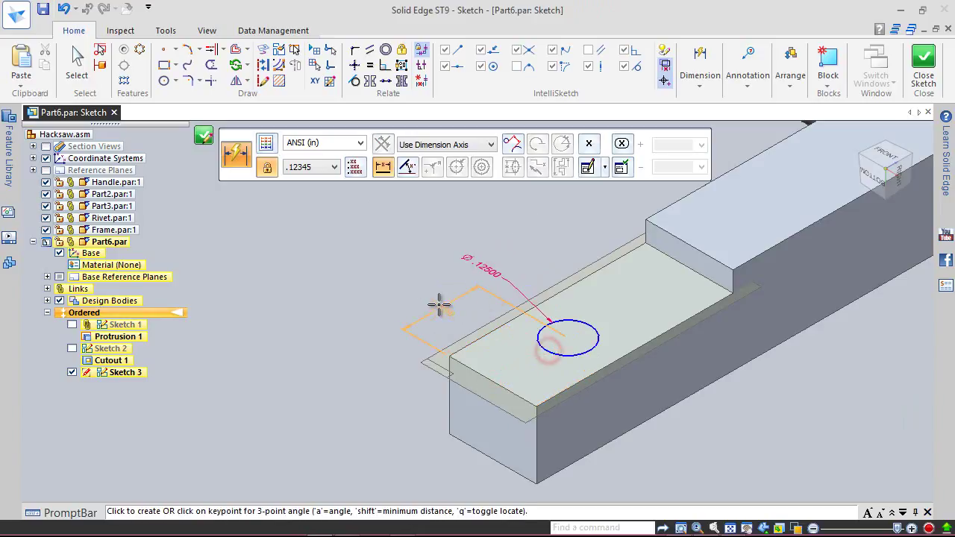
pyautogui.click(439, 315)
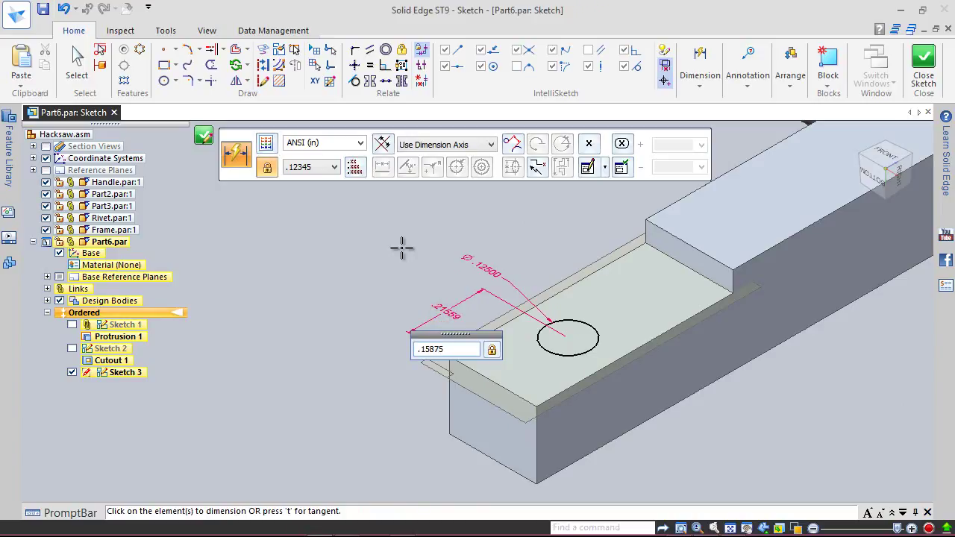
pyautogui.press('Return')
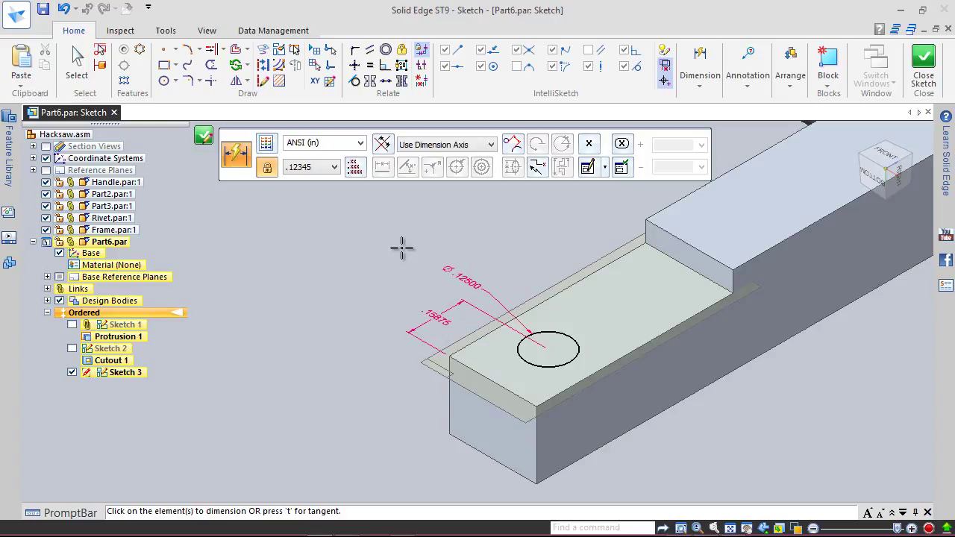
pyautogui.press('Escape')
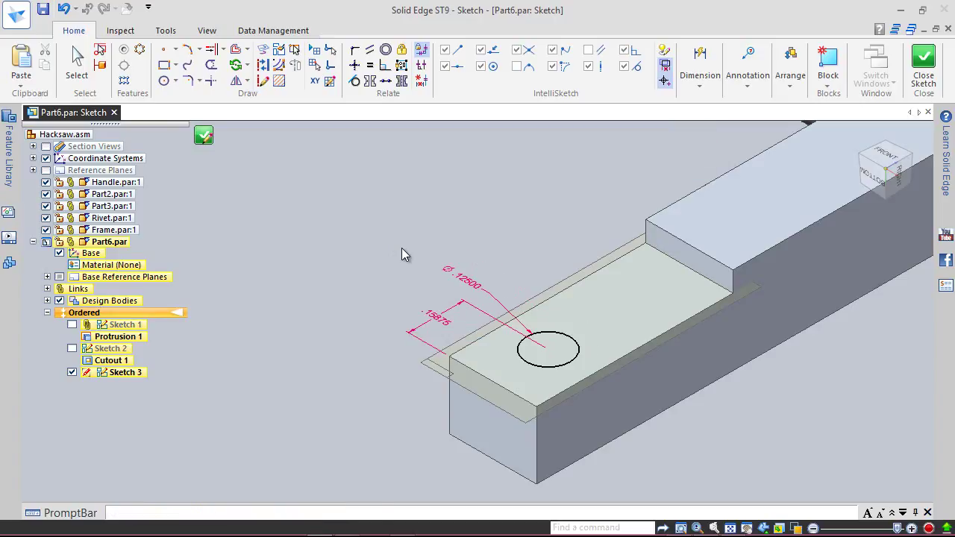
# Finish the circle sketch, cut the circle completely through the bar's thickness, and hide Sketch 3
pyautogui.click(912, 78)
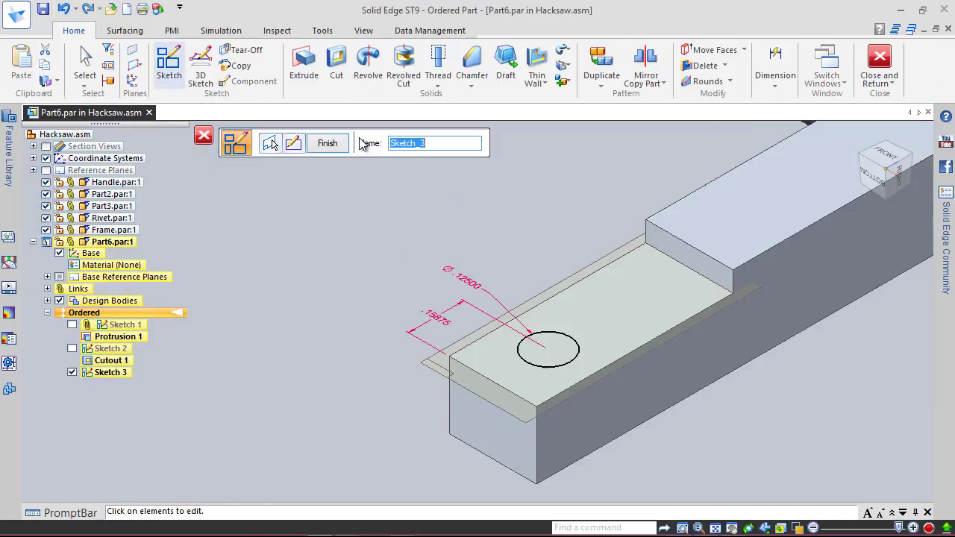
pyautogui.click(573, 340)
pyautogui.rightClick(611, 328)
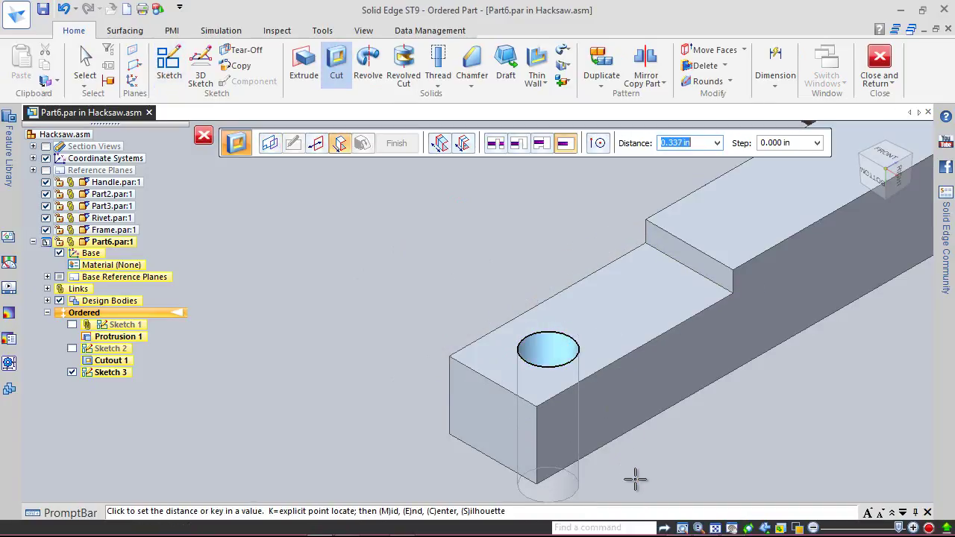
pyautogui.click(638, 496)
pyautogui.click(398, 144)
pyautogui.moveTo(580, 377)
pyautogui.mouseDown(button='middle')
pyautogui.moveTo(583, 467)
pyautogui.moveTo(582, 377)
pyautogui.mouseUp(button='middle')
pyautogui.click(72, 371)
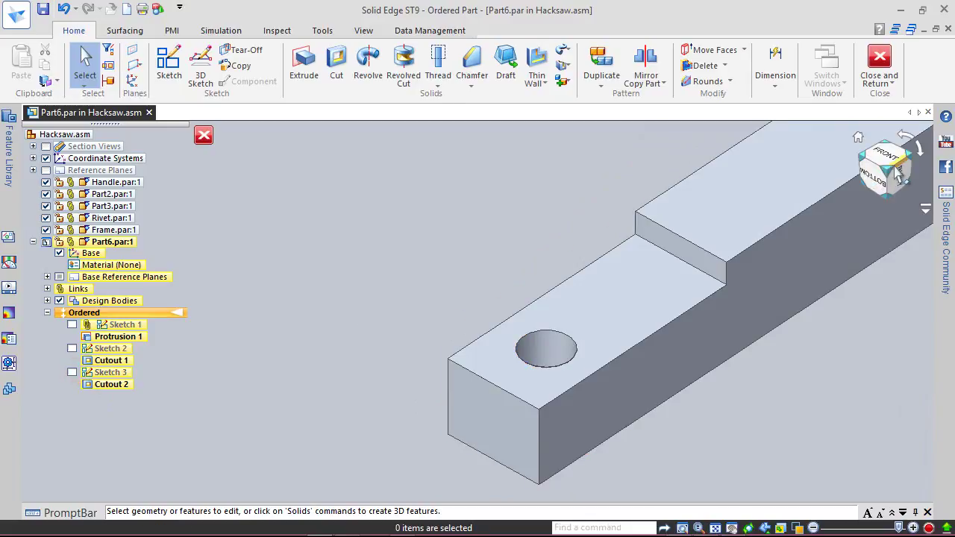
# Hide the Front (xz) base reference plane of Part6
pyautogui.hotkey('ctrl', 'shift', 'a')
pyautogui.click(456, 172)
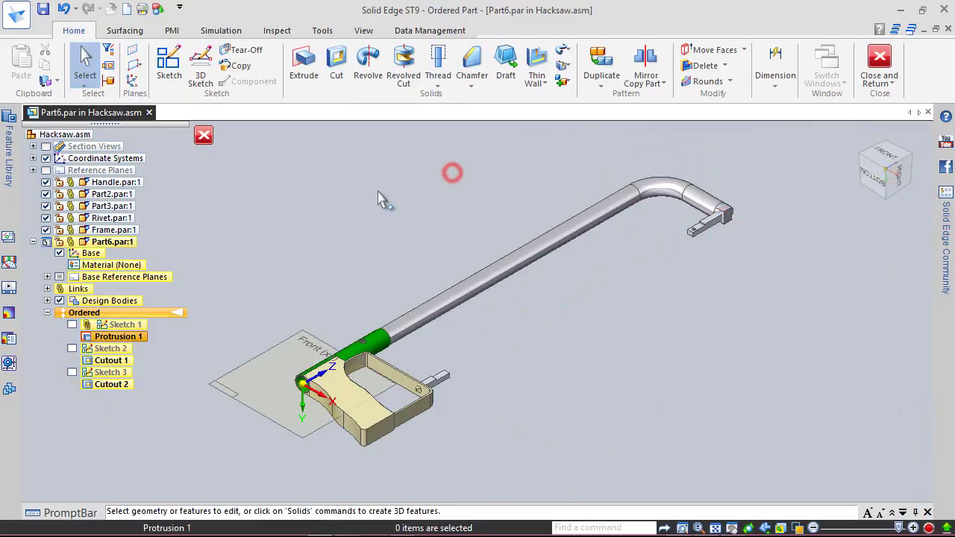
pyautogui.click(47, 277)
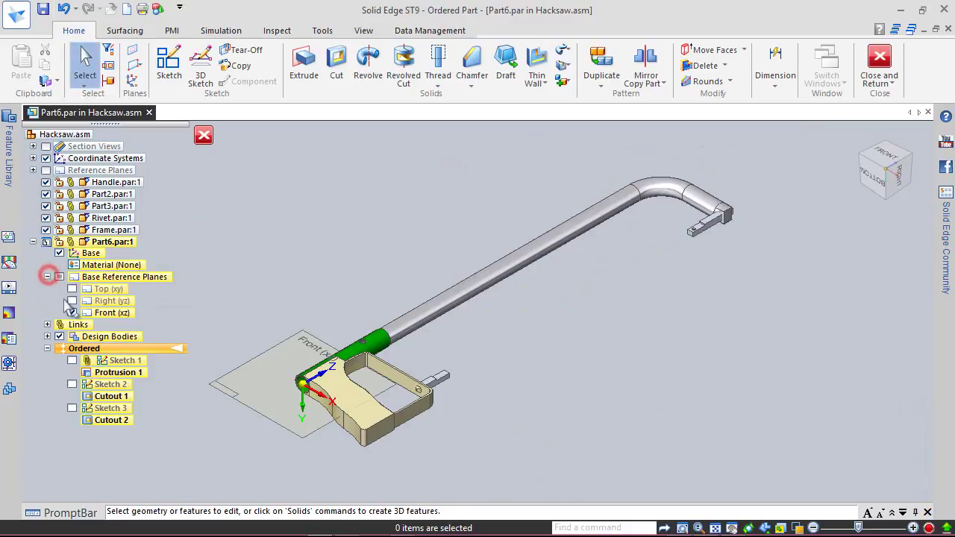
pyautogui.click(72, 313)
pyautogui.click(47, 277)
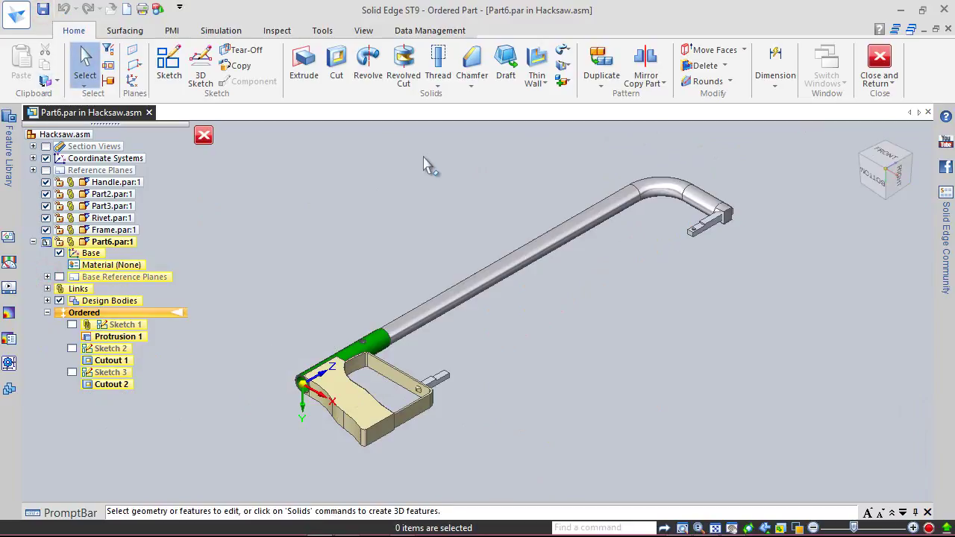
# Start a sketch on the square end face of Part6's bar protruding from the frame block and draw a small circle inside it
pyautogui.click(910, 159)
pyautogui.scroll(6, 679, 463)
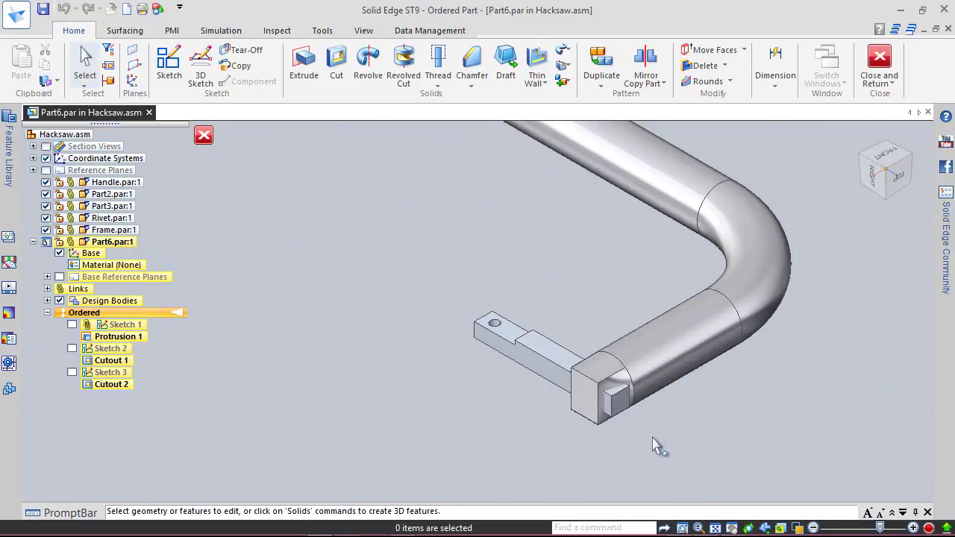
pyautogui.scroll(2, 605, 407)
pyautogui.click(168, 63)
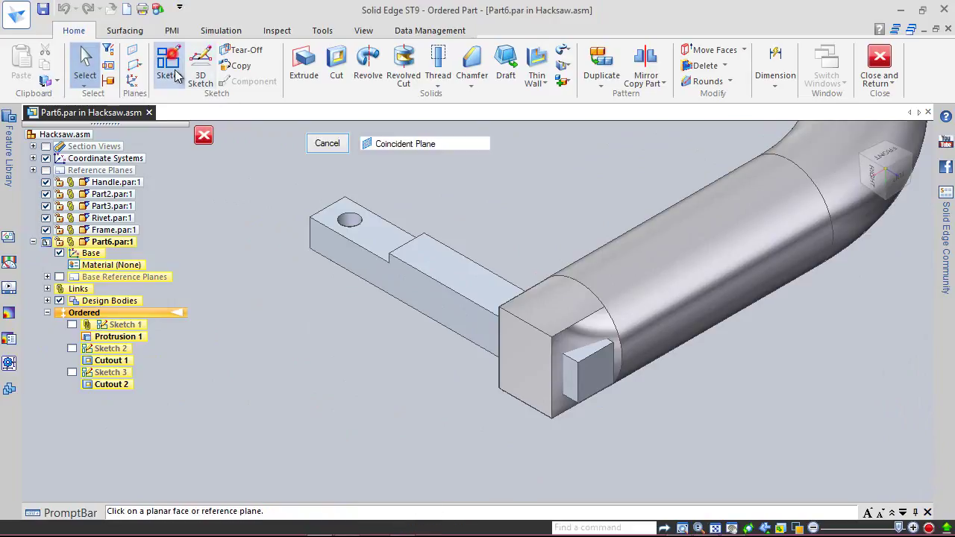
pyautogui.click(603, 357)
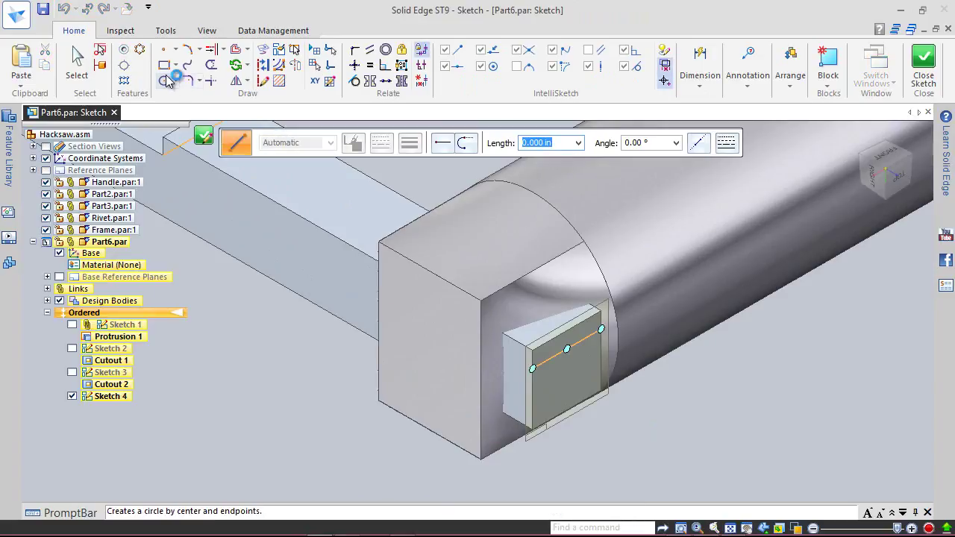
pyautogui.click(167, 80)
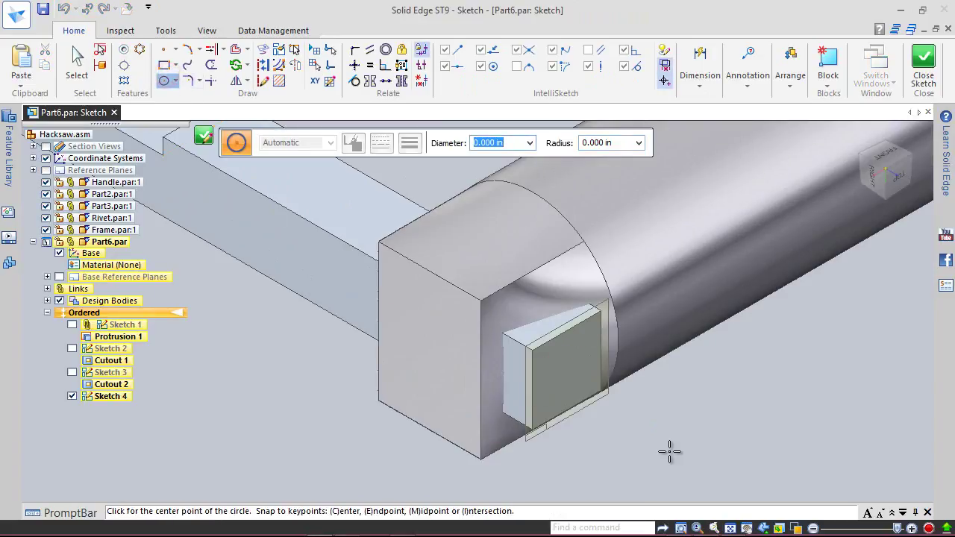
pyautogui.click(567, 353)
pyautogui.click(570, 342)
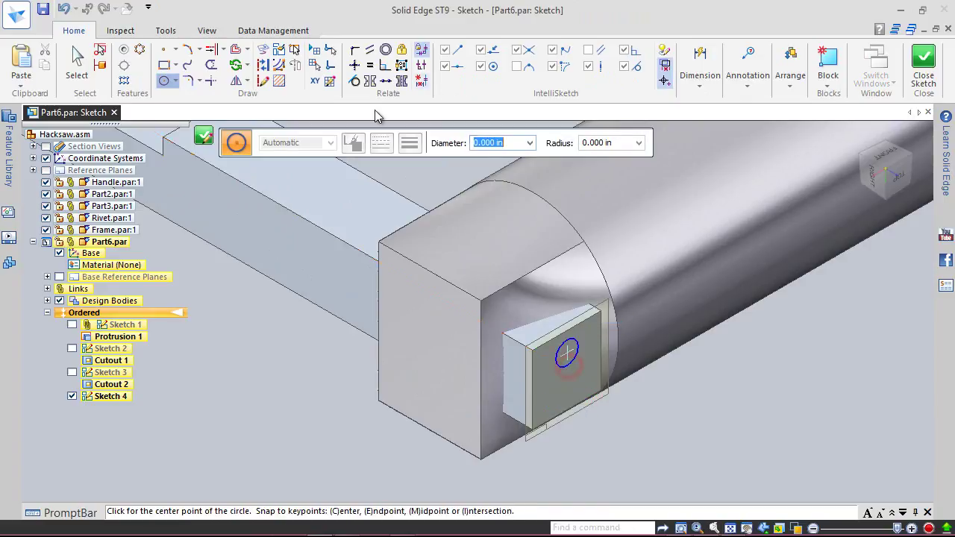
# Align the circle's center vertically with the midpoint of the end face's lower edge
pyautogui.click(354, 64)
pyautogui.scroll(2, 581, 343)
pyautogui.scroll(1, 581, 343)
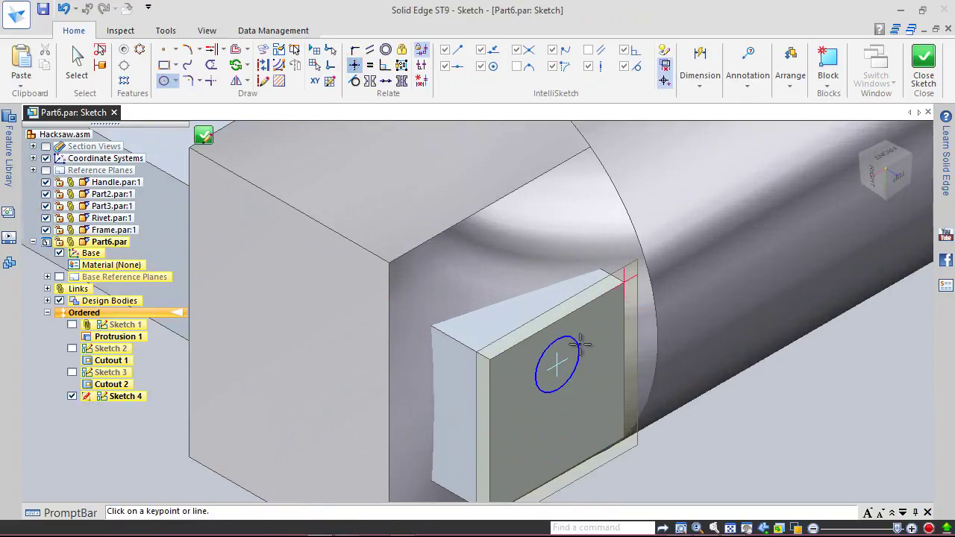
pyautogui.click(557, 364)
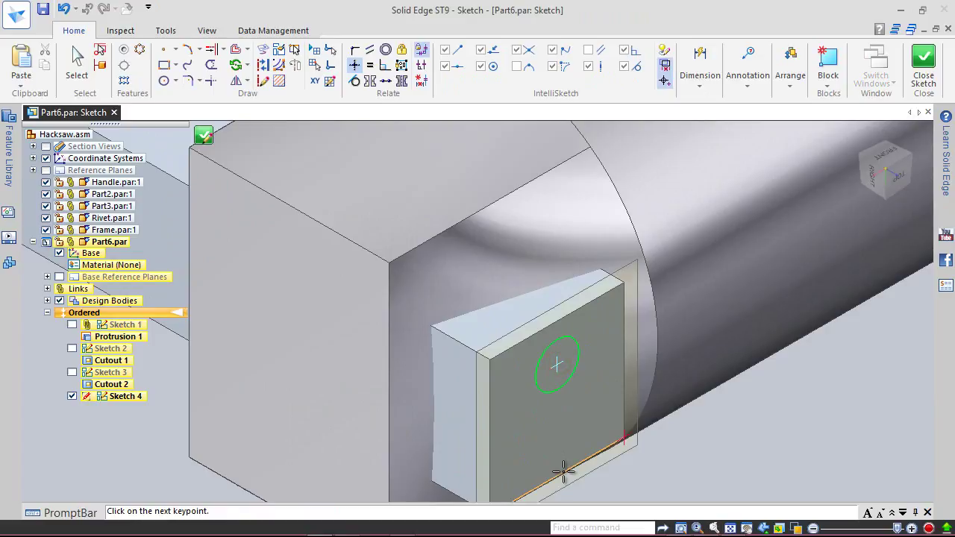
pyautogui.click(558, 476)
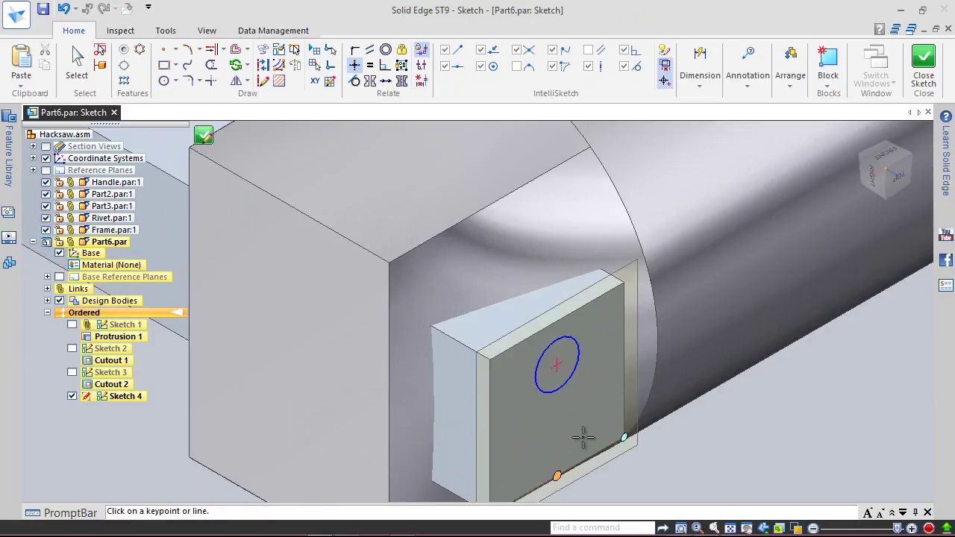
pyautogui.scroll(-2, 581, 371)
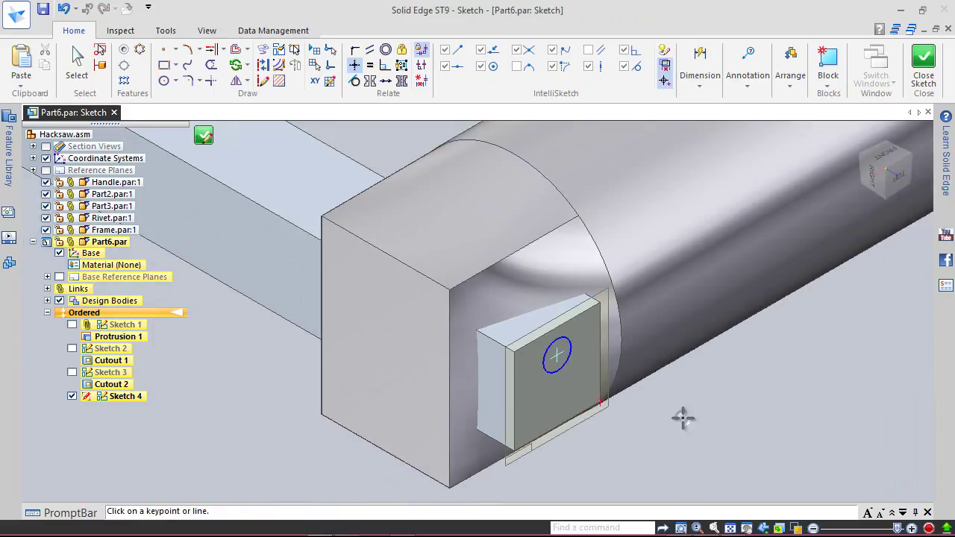
# Dimension the vertical distance from the end face's upper edge to the circle's center and set it to 0.125 in
pyautogui.rightClick(682, 407)
pyautogui.click(648, 415)
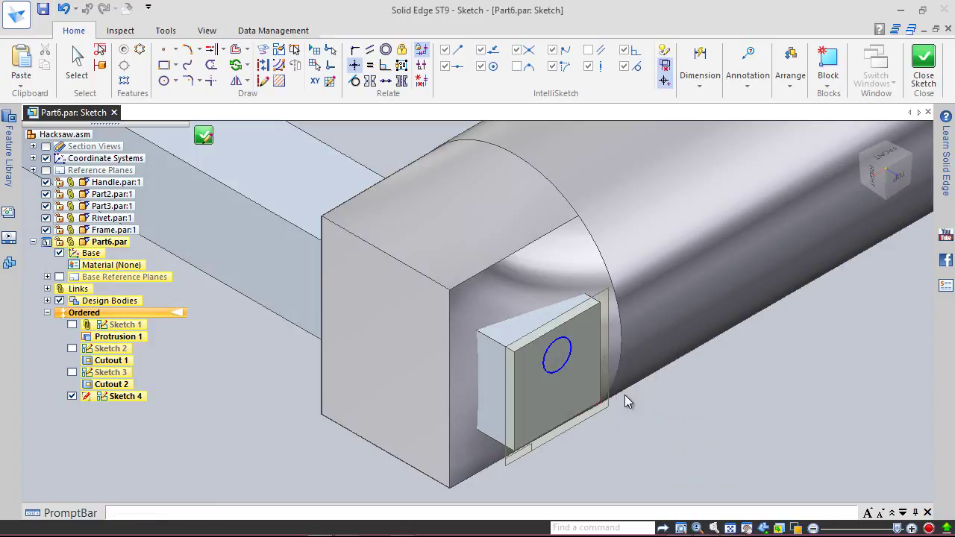
pyautogui.click(568, 351)
pyautogui.click(599, 317)
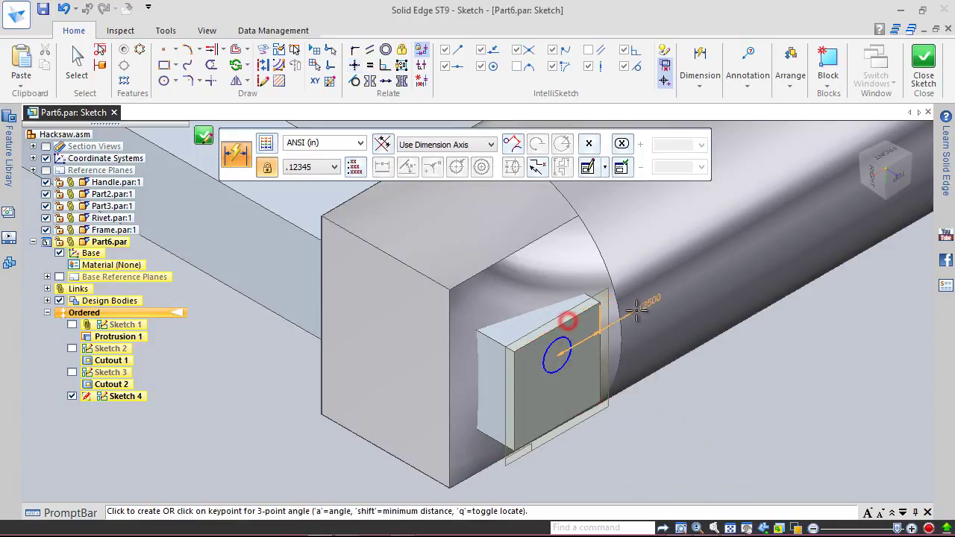
pyautogui.click(645, 298)
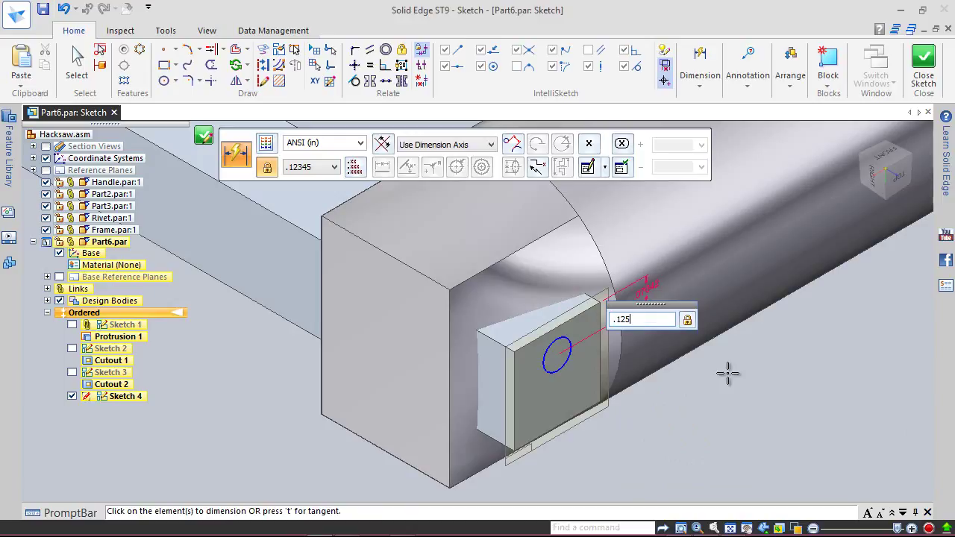
pyautogui.press('Return')
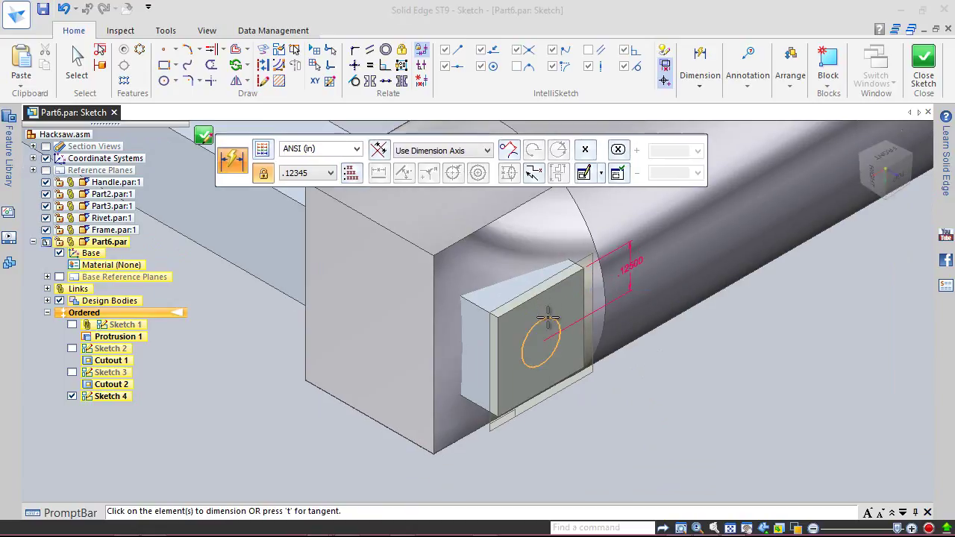
# Dimension the circle's diameter, set it to 0.19 in, and finish the sketch
pyautogui.click(552, 327)
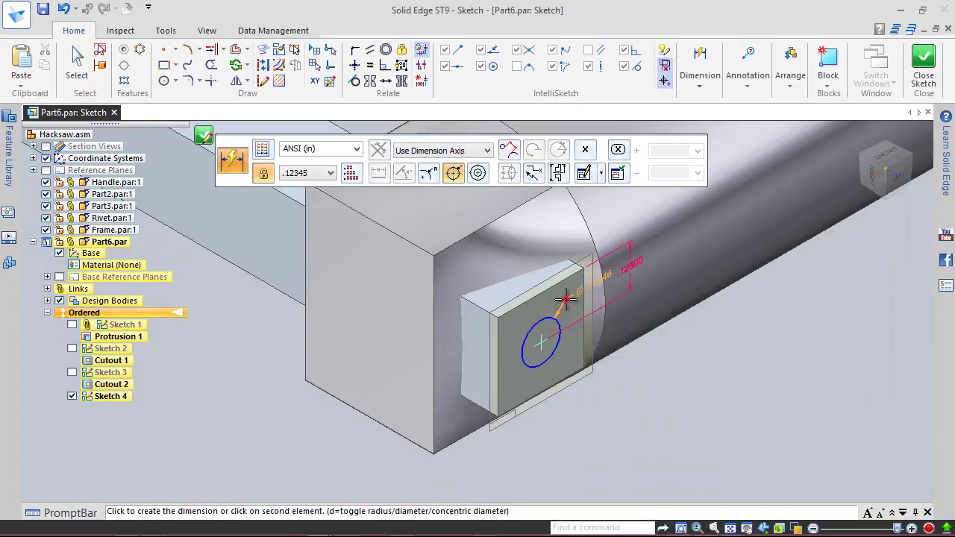
pyautogui.click(565, 299)
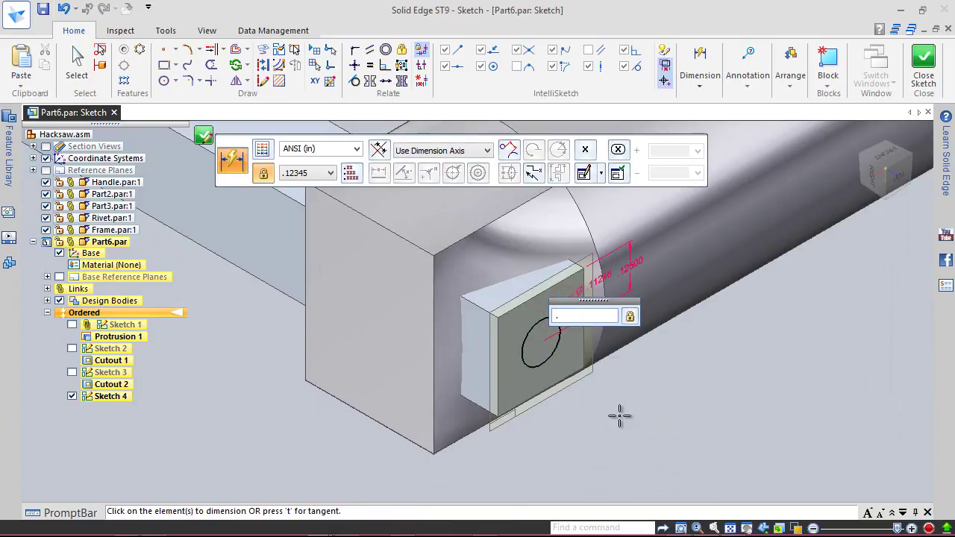
pyautogui.write('.19')
pyautogui.press('Return')
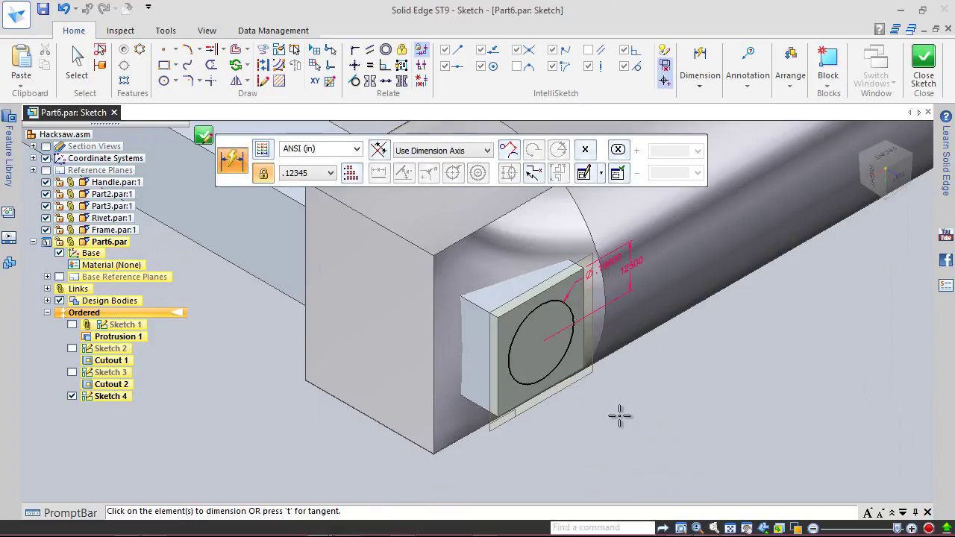
pyautogui.press('Escape')
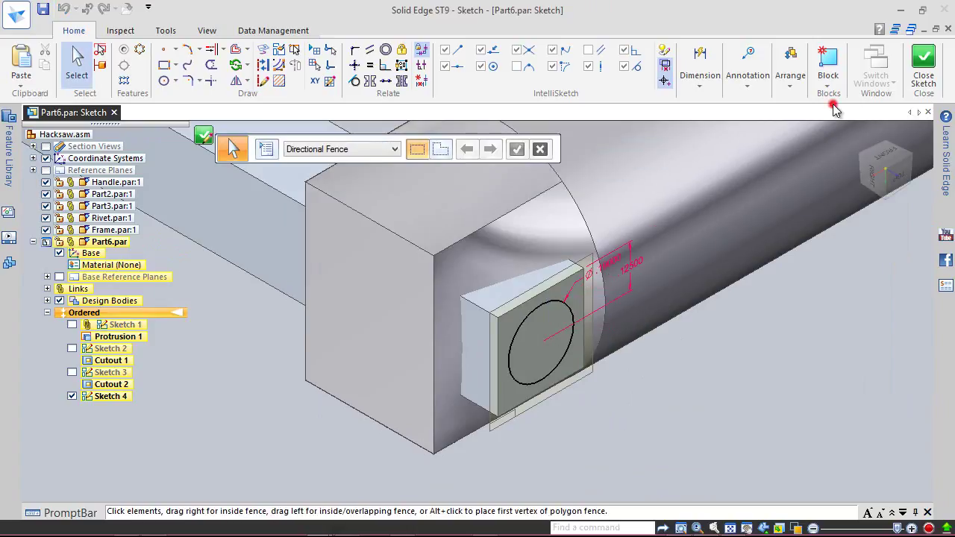
pyautogui.click(923, 66)
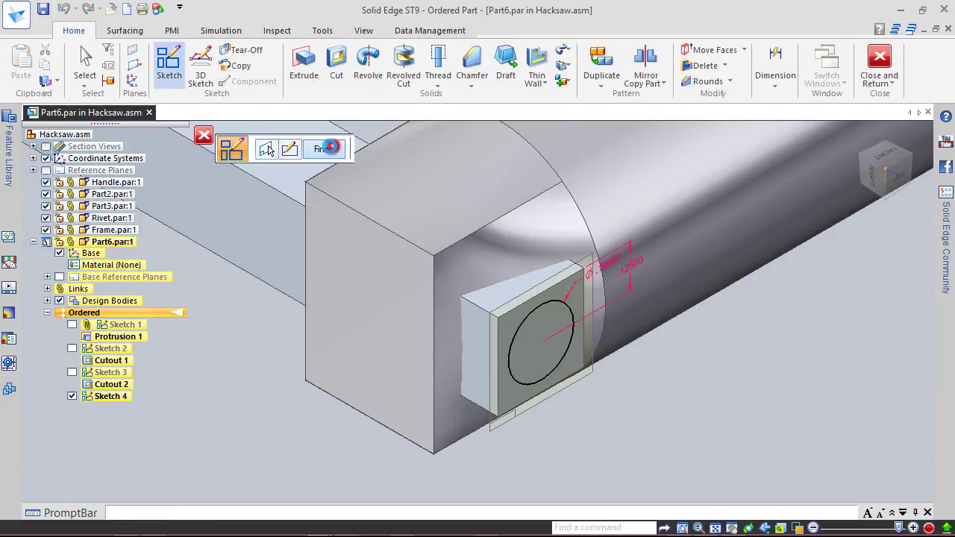
pyautogui.click(324, 148)
# Extrude the sketched circle 0.75 in outward from the bar's end face, to one side only, and hide Sketch 4
pyautogui.click(305, 72)
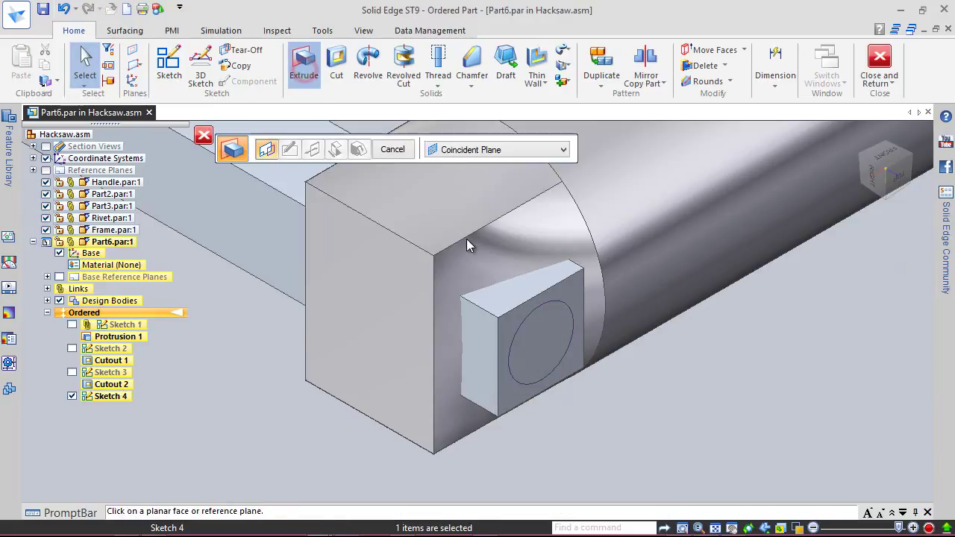
pyautogui.click(505, 151)
pyautogui.click(474, 165)
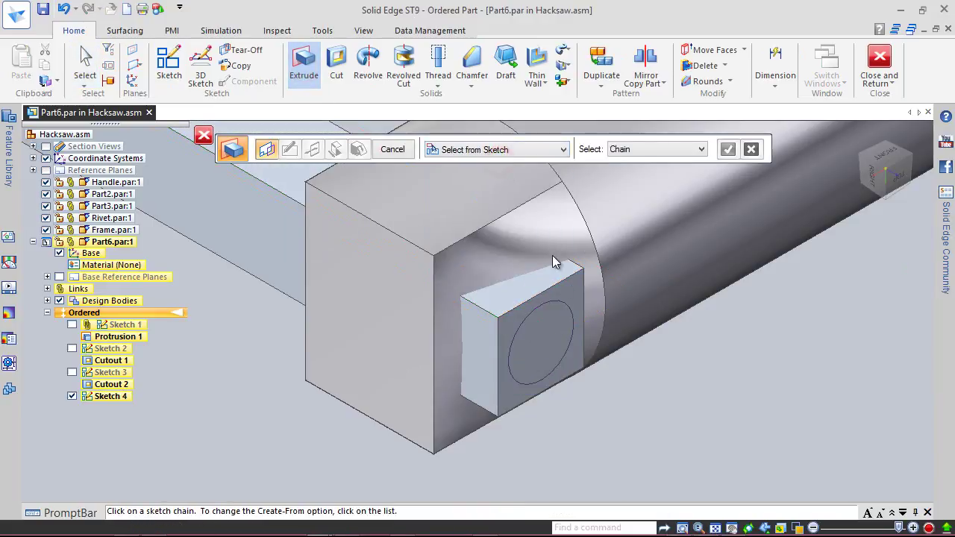
pyautogui.click(565, 302)
pyautogui.click(728, 150)
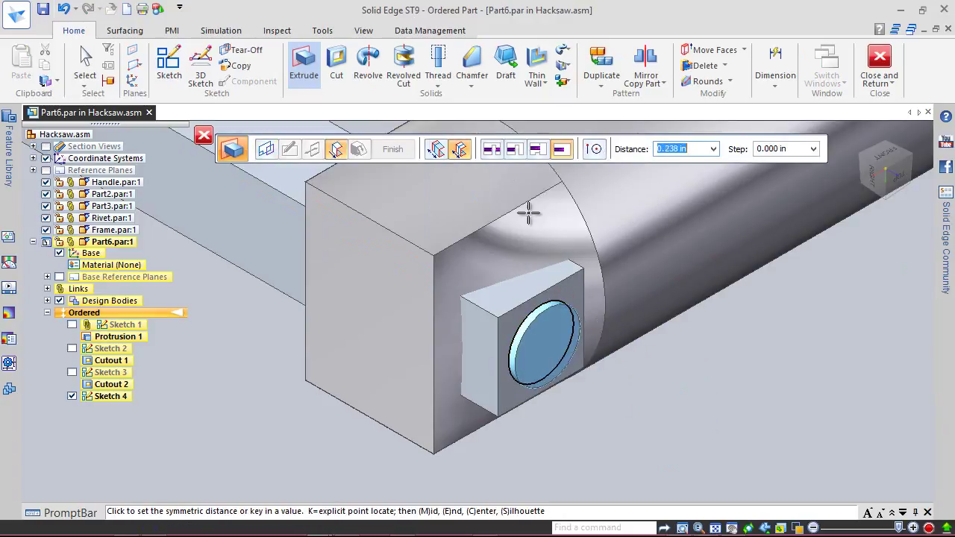
pyautogui.click(460, 149)
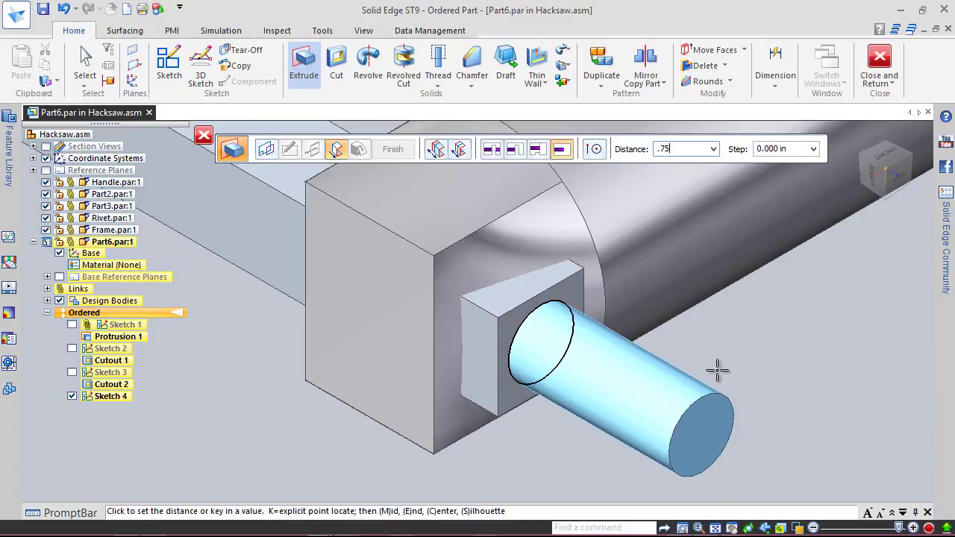
pyautogui.press('Return')
pyautogui.click(717, 371)
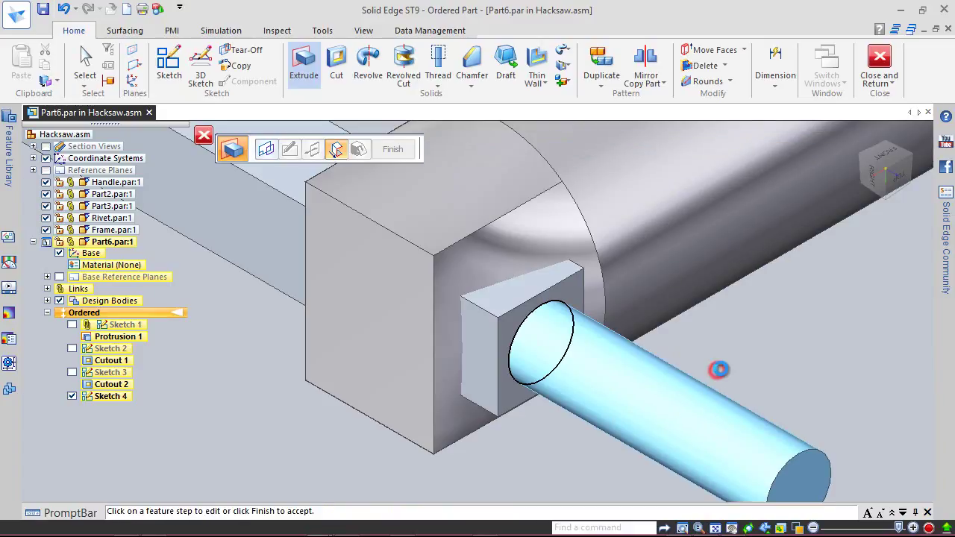
pyautogui.click(399, 152)
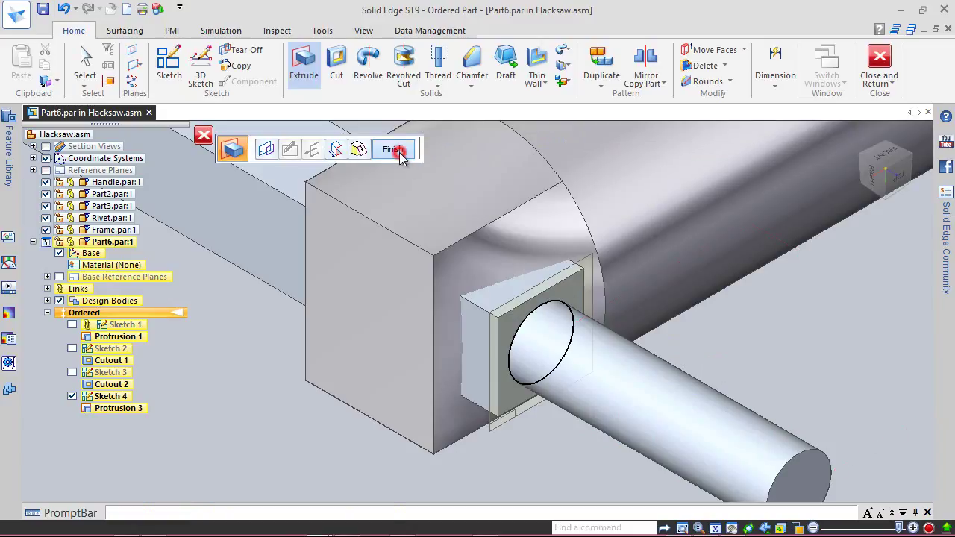
pyautogui.click(399, 152)
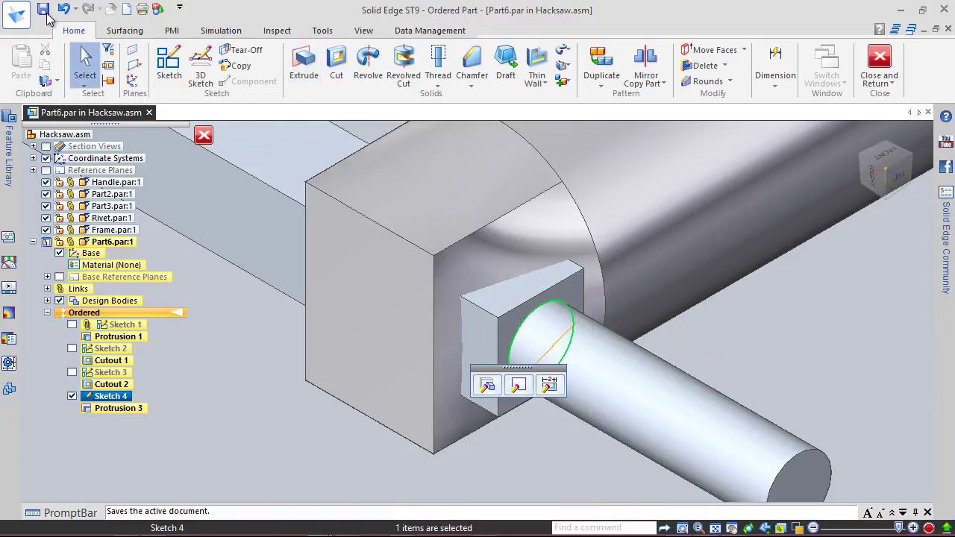
pyautogui.click(68, 422)
pyautogui.click(72, 397)
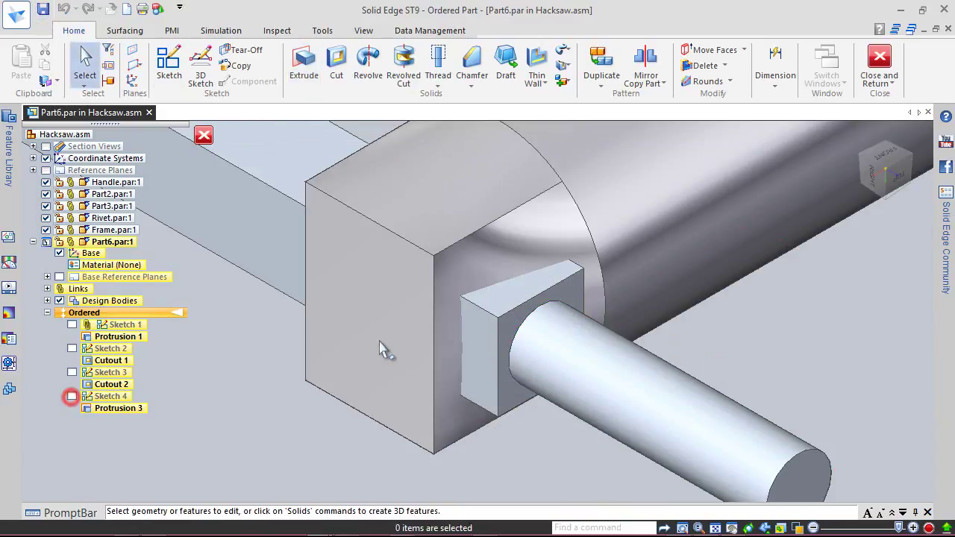
# Add an ANSI Inch #10-24 UNC standard thread from the cylinder's free end over its full extent, and save the part
pyautogui.scroll(-3, 591, 292)
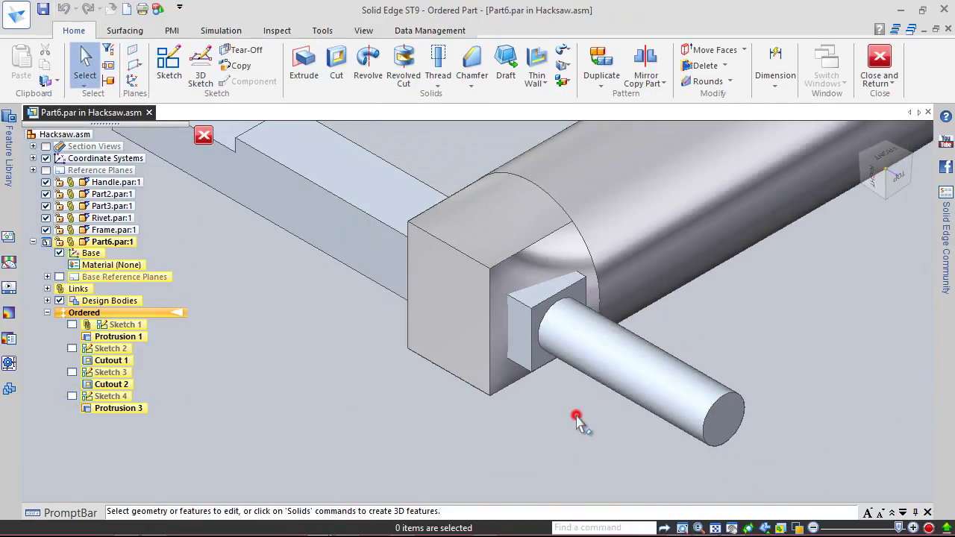
pyautogui.click(438, 83)
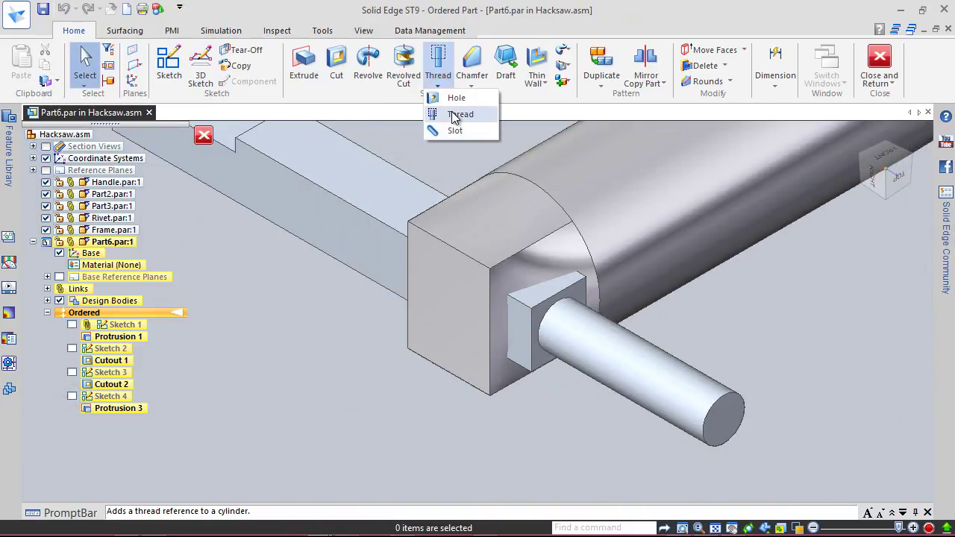
pyautogui.click(457, 115)
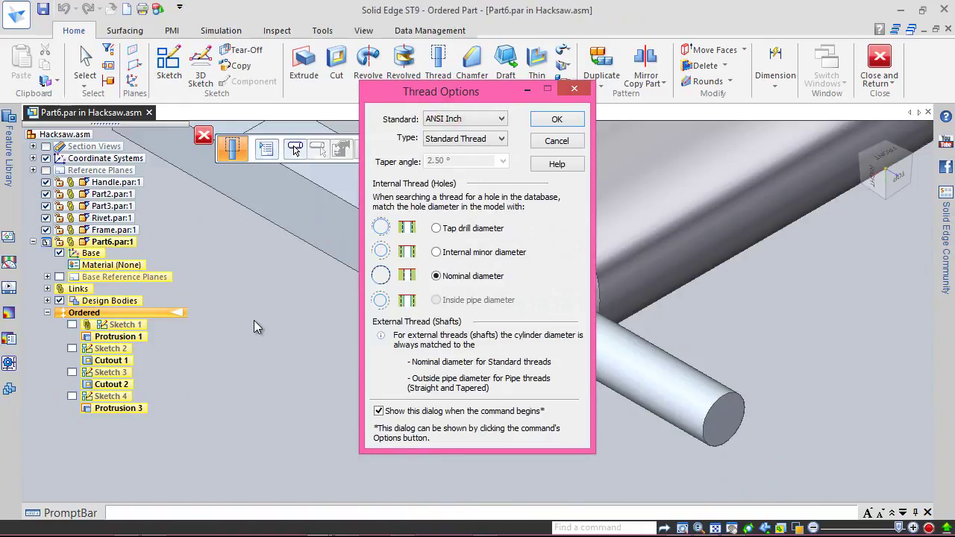
pyautogui.click(545, 124)
pyautogui.click(665, 363)
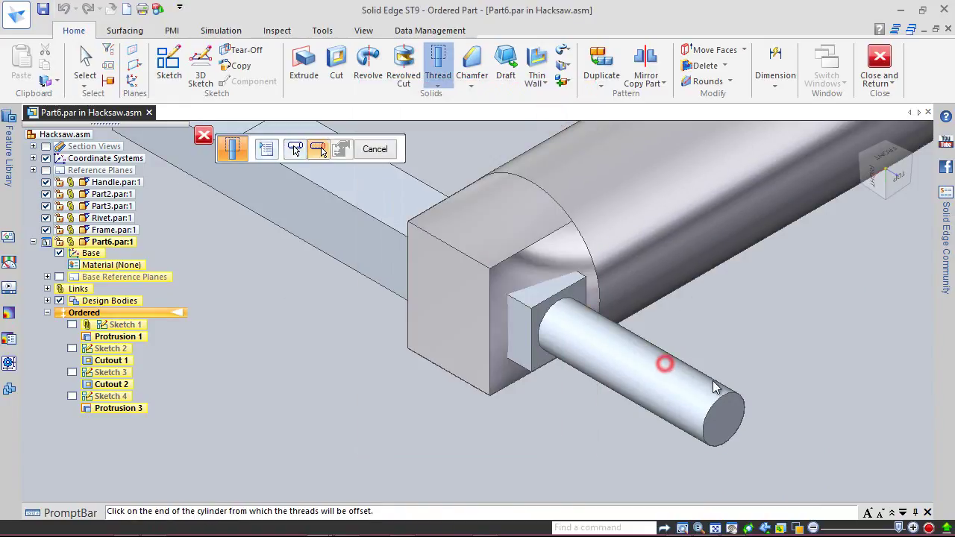
pyautogui.click(716, 400)
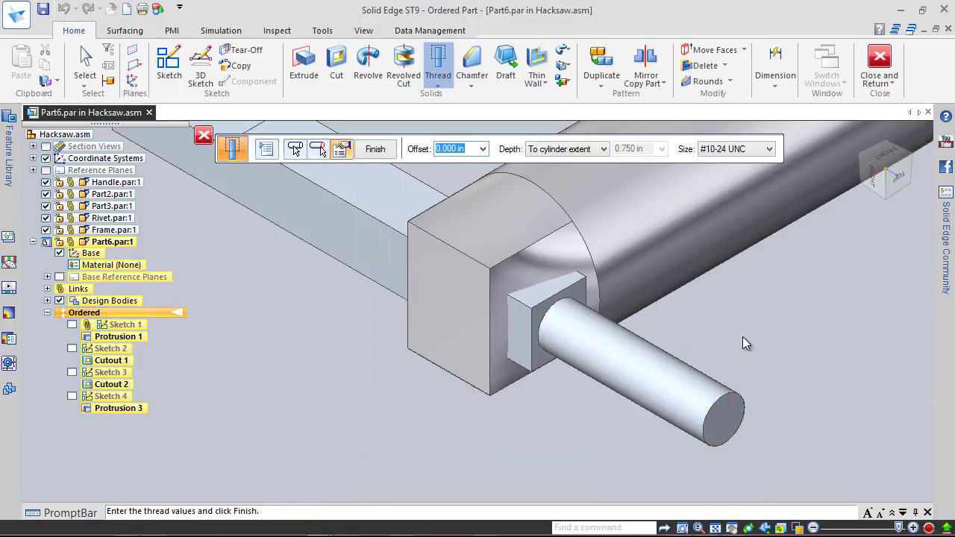
pyautogui.click(377, 149)
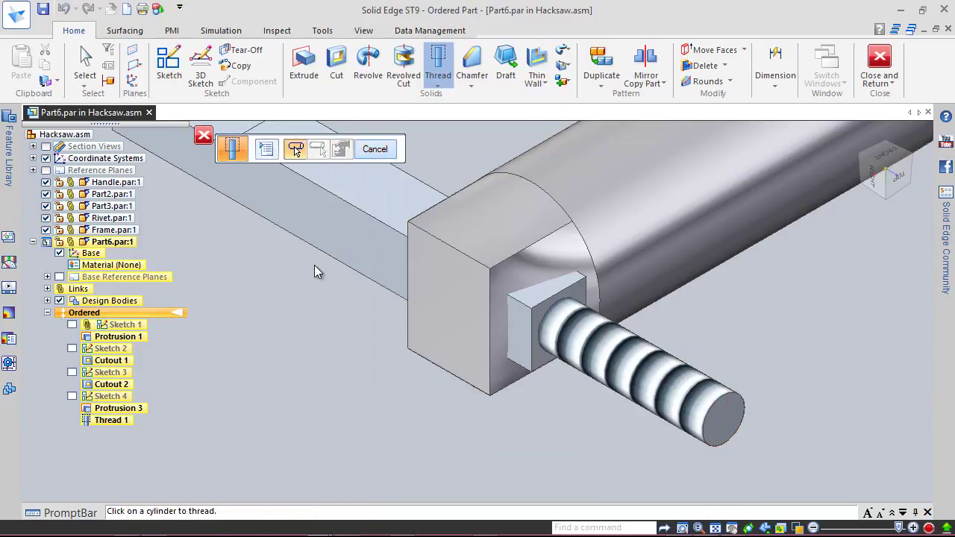
pyautogui.click(375, 149)
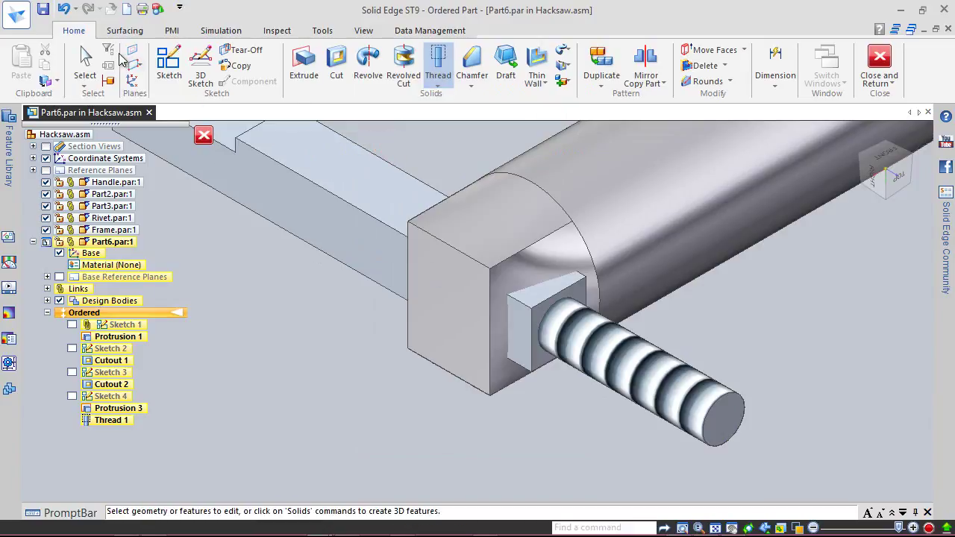
pyautogui.click(41, 9)
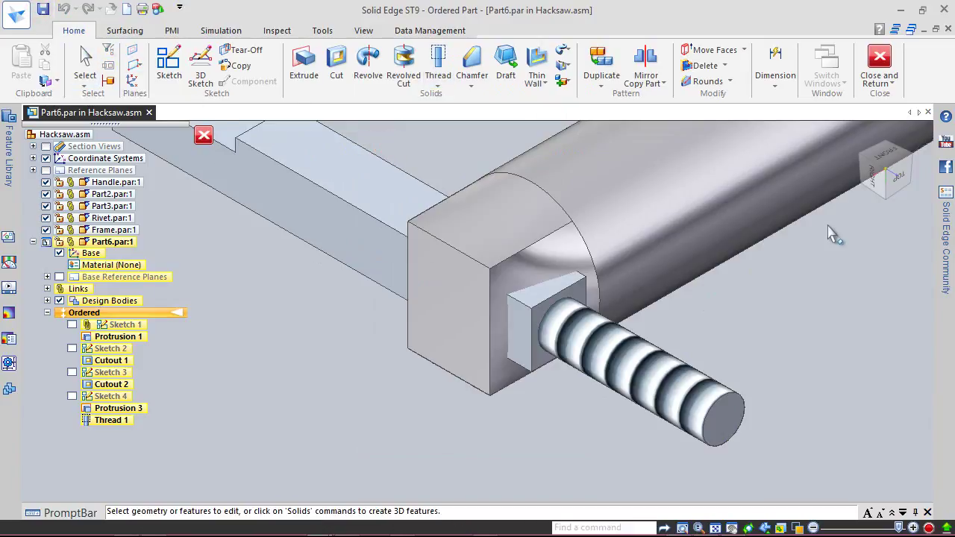
pyautogui.click(716, 528)
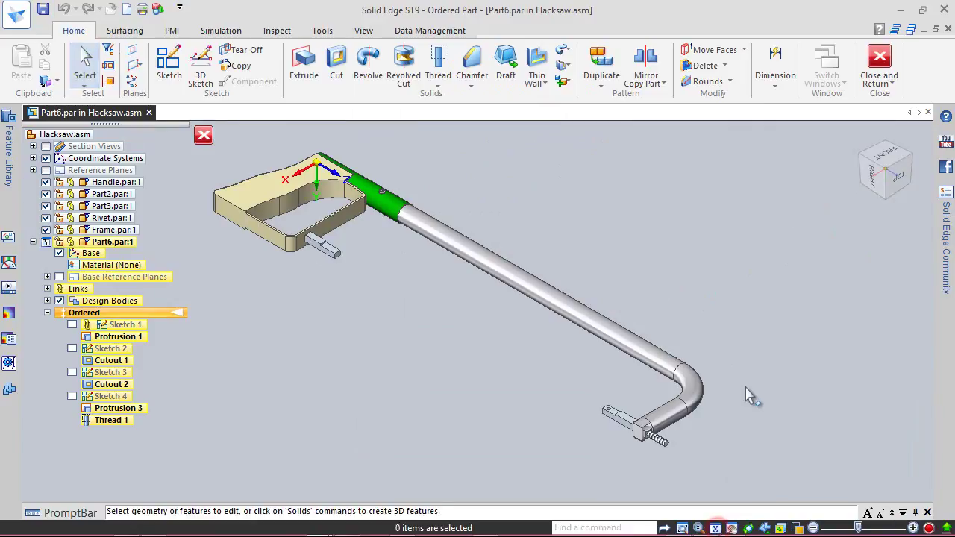
# Return to the assembly and subtract the Part6 body from the Frame, using the default assembly subtract options
pyautogui.click(879, 56)
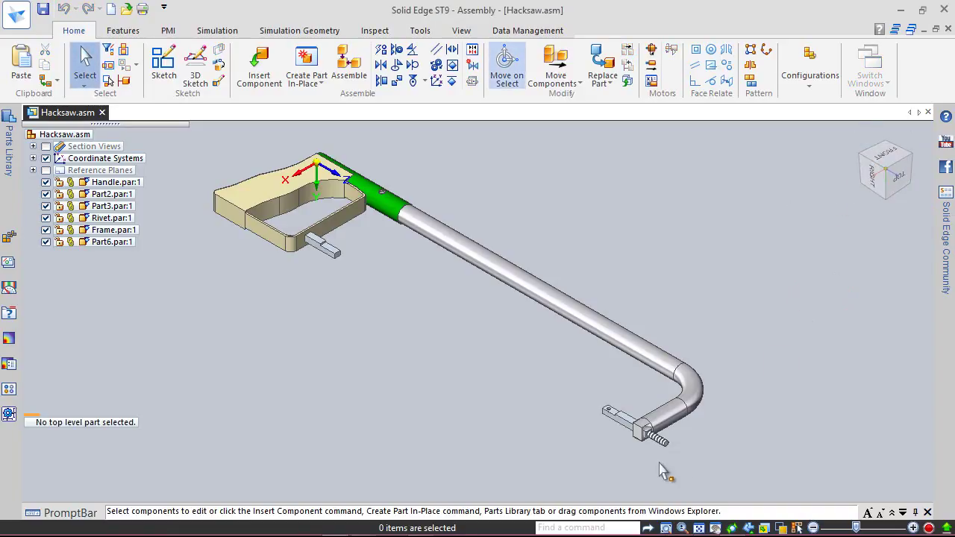
pyautogui.scroll(3, 654, 459)
pyautogui.scroll(2, 661, 416)
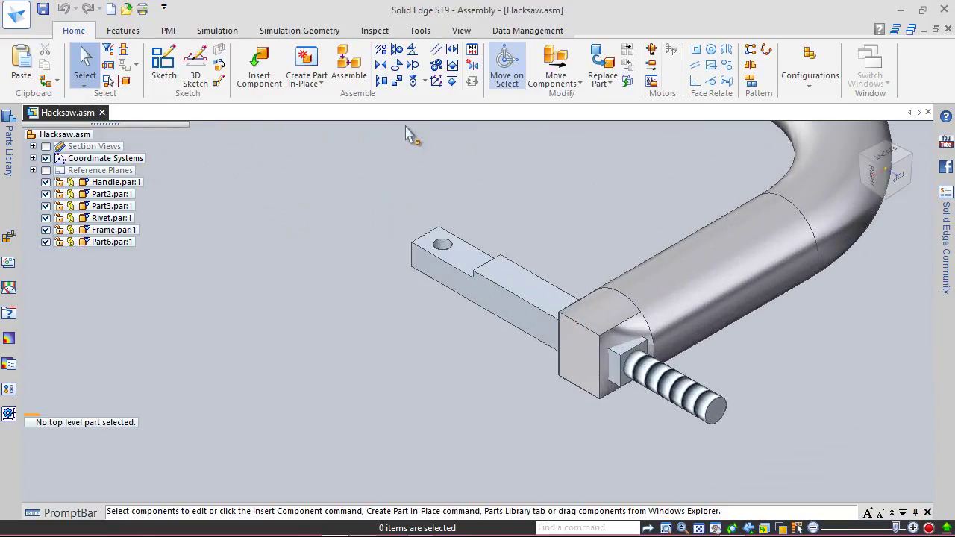
pyautogui.click(123, 31)
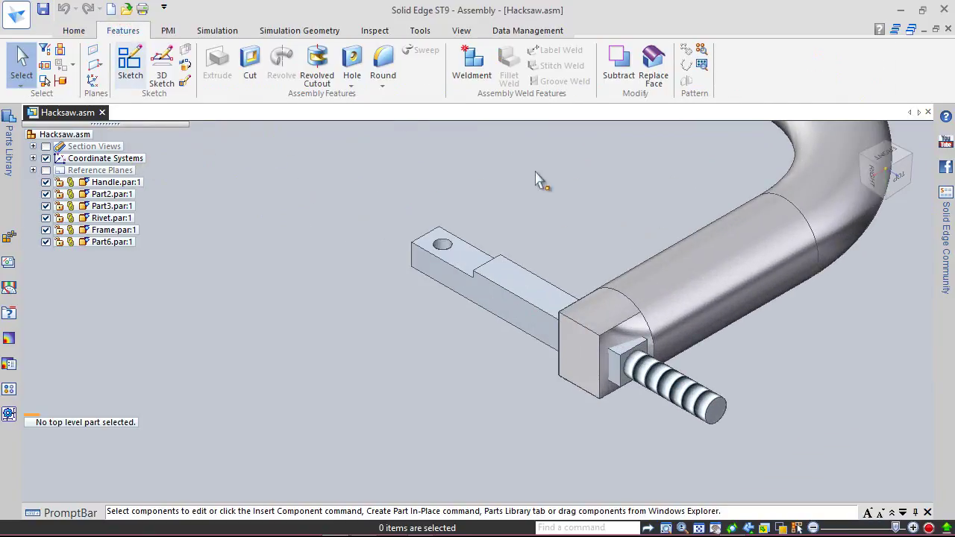
pyautogui.click(618, 63)
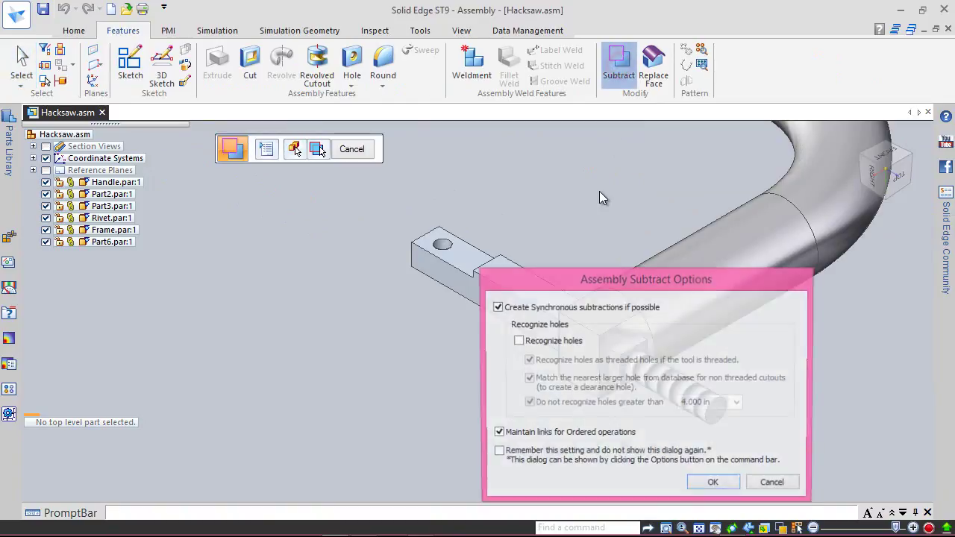
pyautogui.moveTo(626, 283); pyautogui.dragTo(259, 206)
pyautogui.click(332, 407)
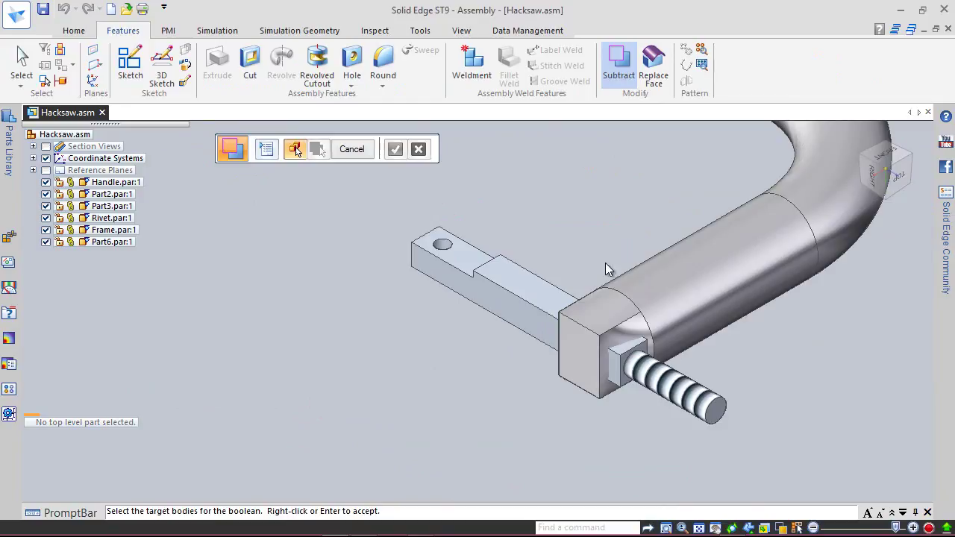
pyautogui.click(677, 273)
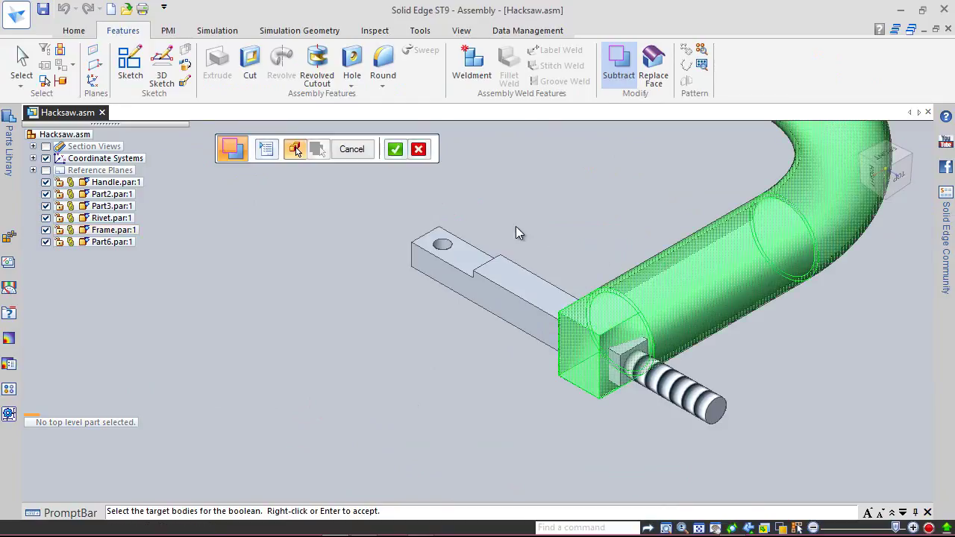
pyautogui.click(392, 149)
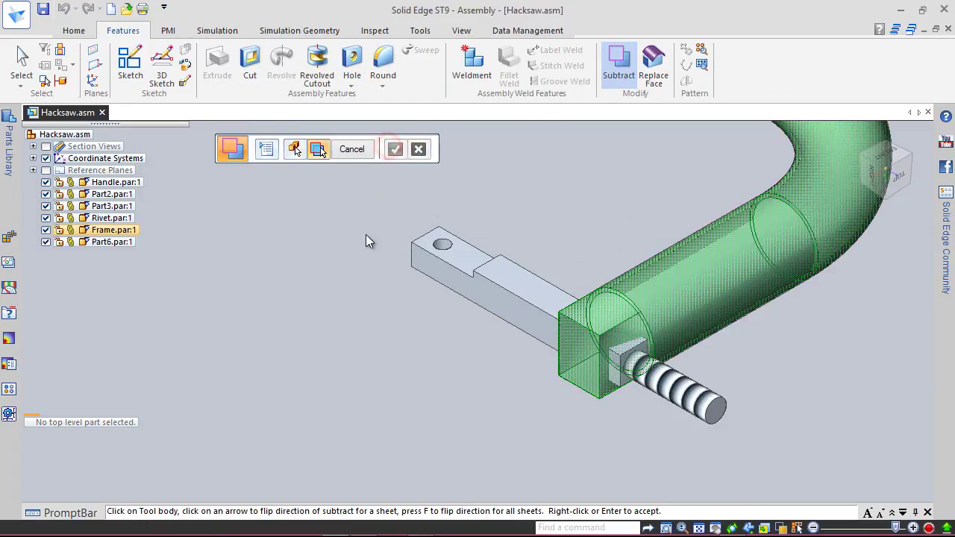
pyautogui.click(502, 305)
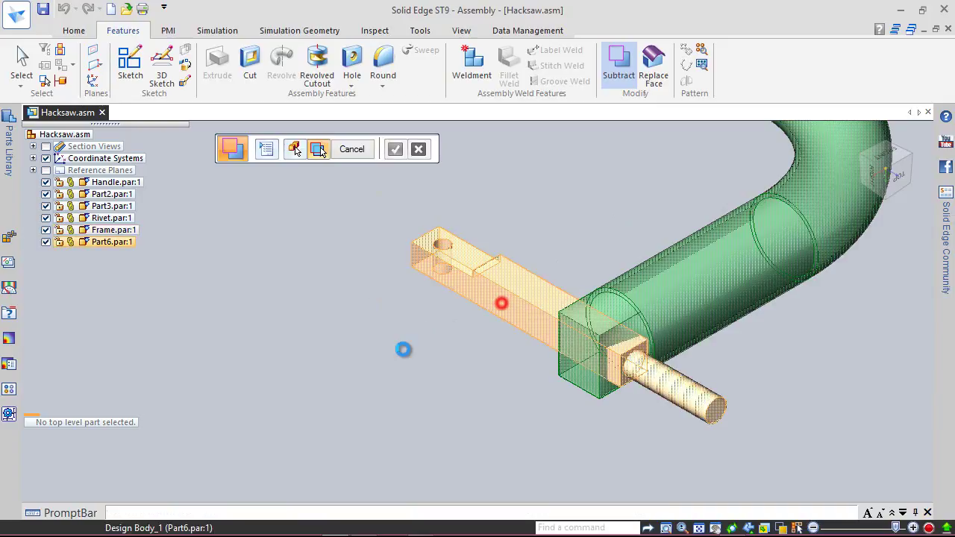
pyautogui.click(394, 149)
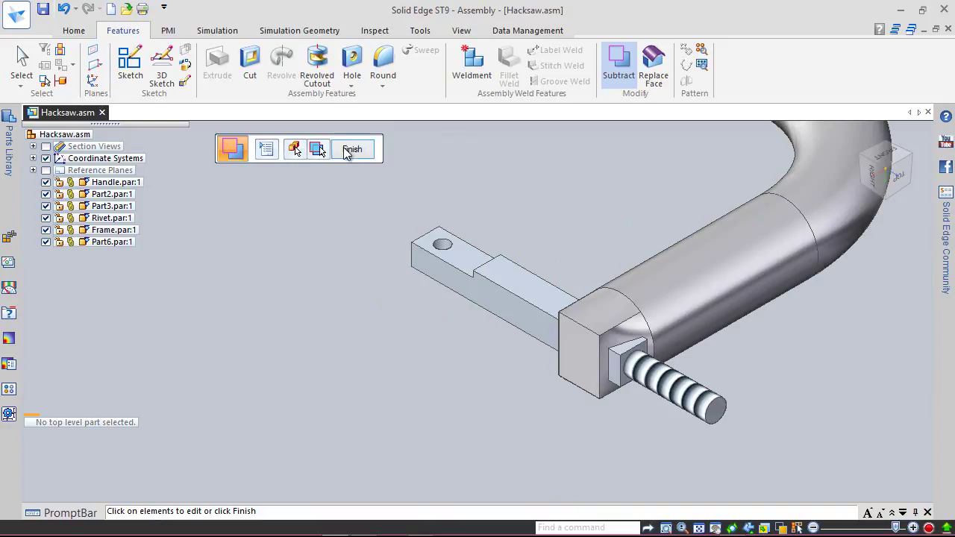
pyautogui.click(348, 149)
pyautogui.click(356, 149)
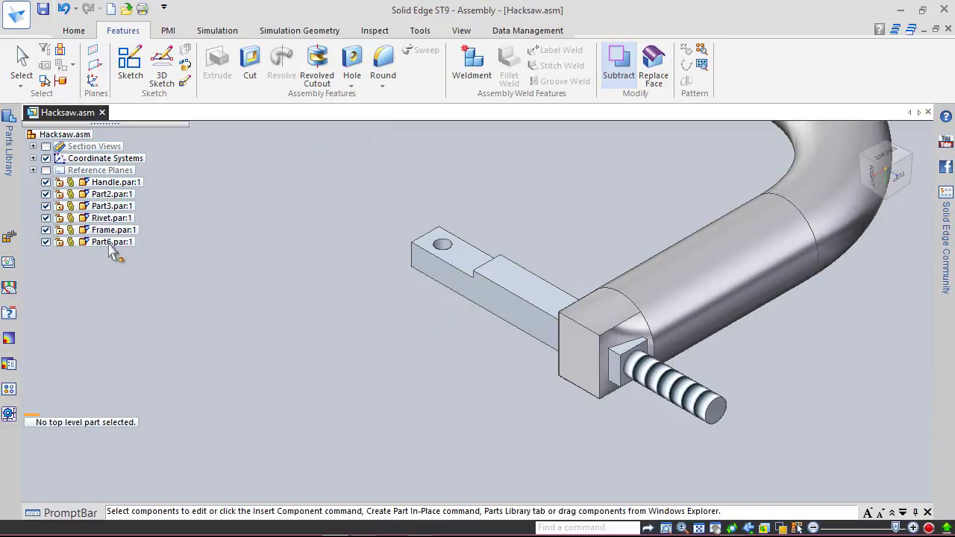
# Hide Part6 to inspect the opening cut through the Frame's squared end, and show the part again
pyautogui.click(45, 242)
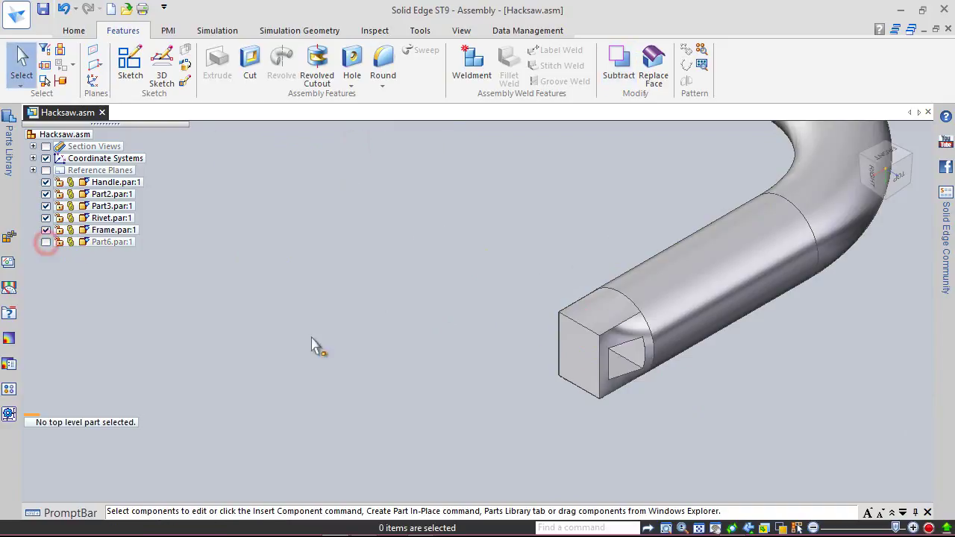
pyautogui.moveTo(582, 347); pyautogui.dragTo(678, 367, button='middle')
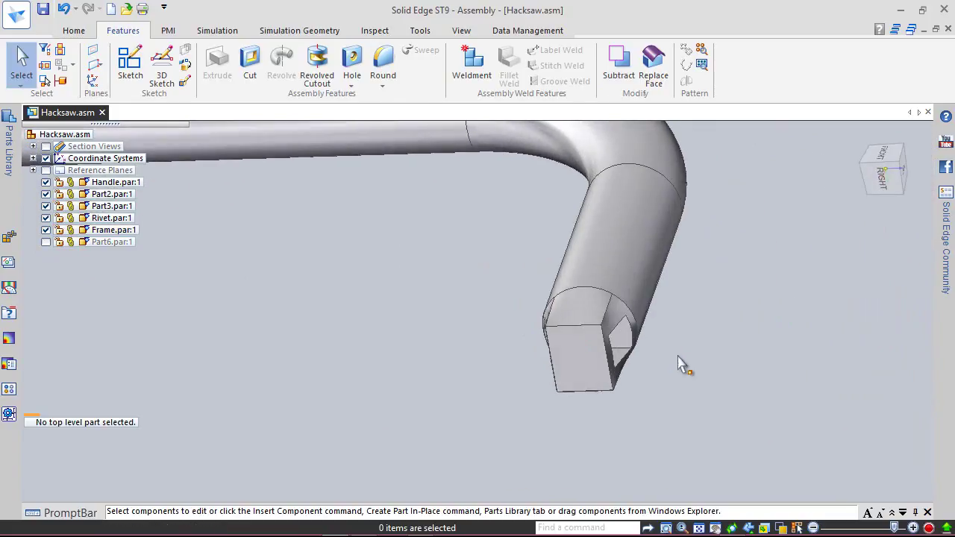
pyautogui.click(898, 169)
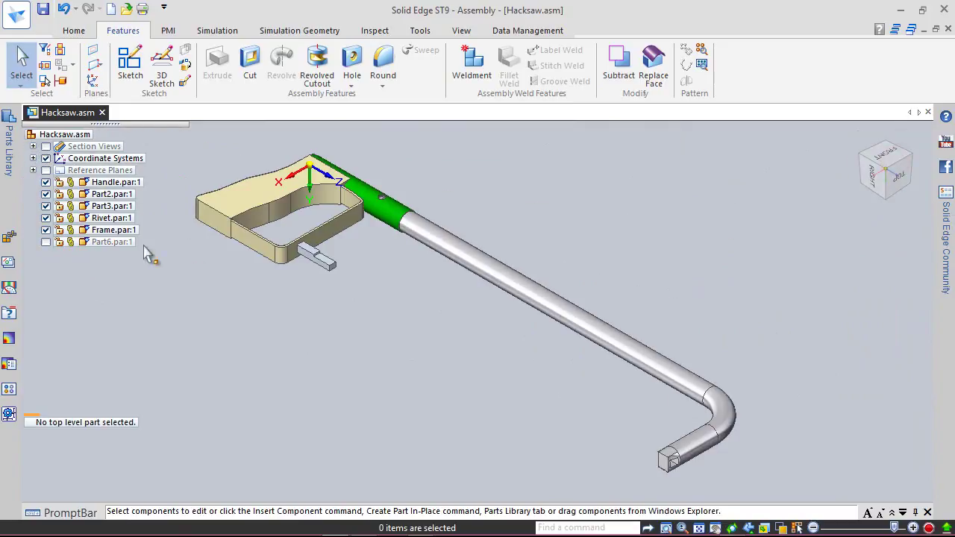
pyautogui.click(46, 242)
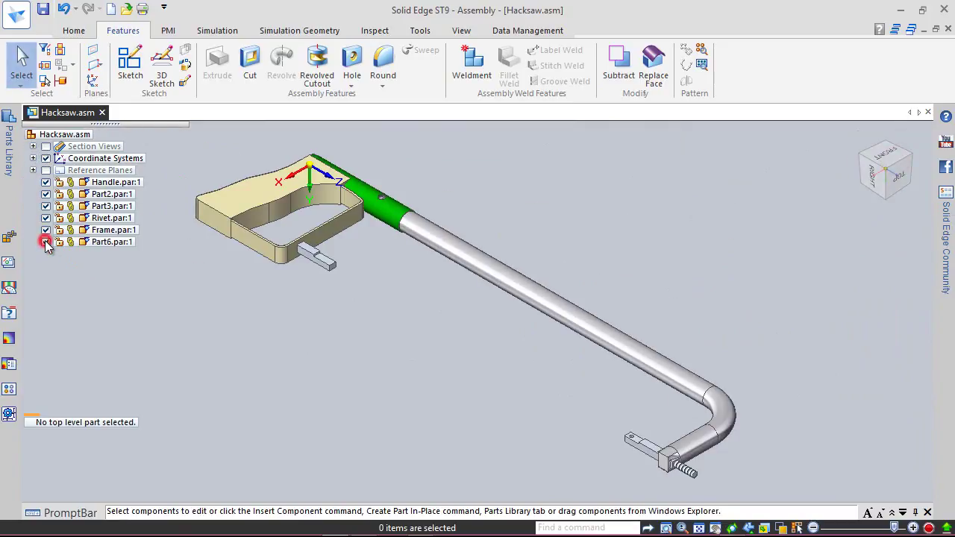
# Save the hacksaw assembly with the Frame's cutout
pyautogui.click(868, 169)
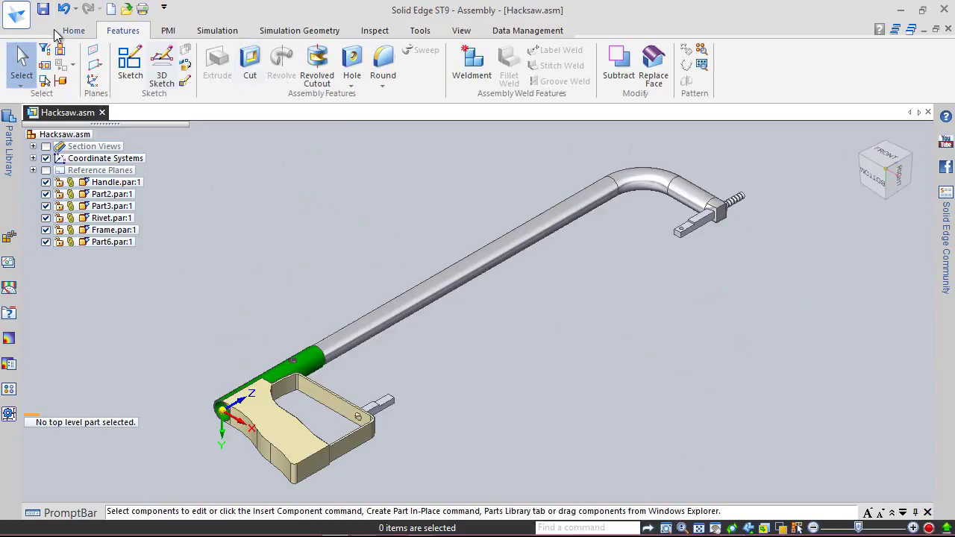
pyautogui.click(44, 9)
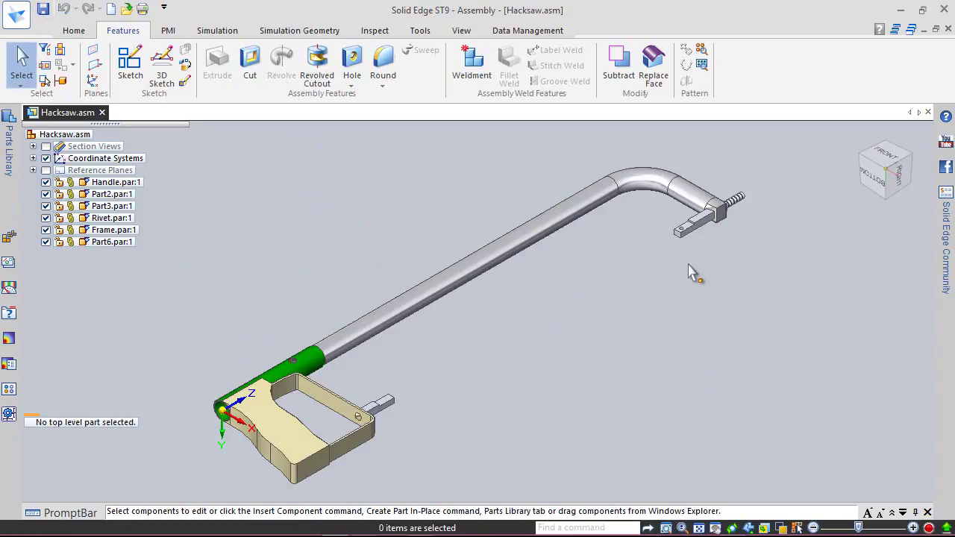
pyautogui.click(674, 260)
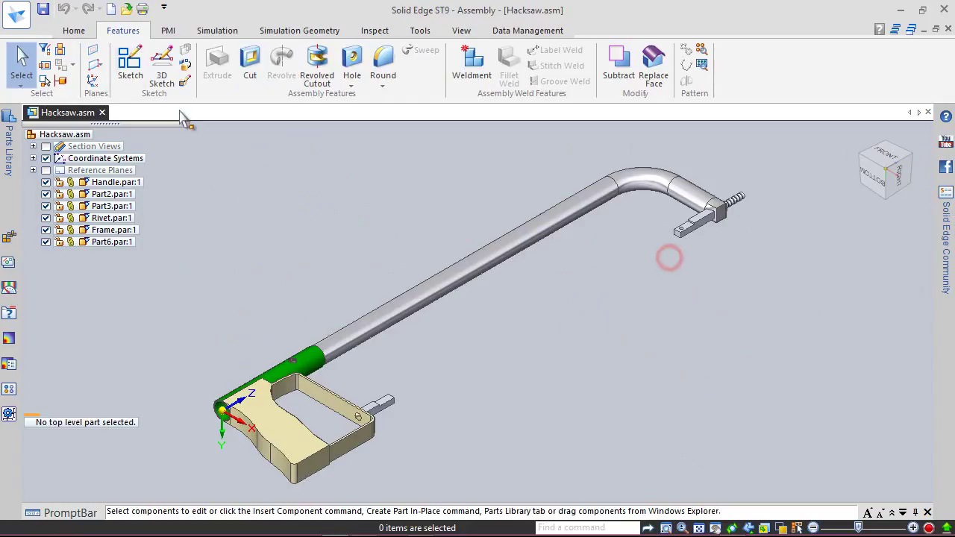
pyautogui.click(91, 36)
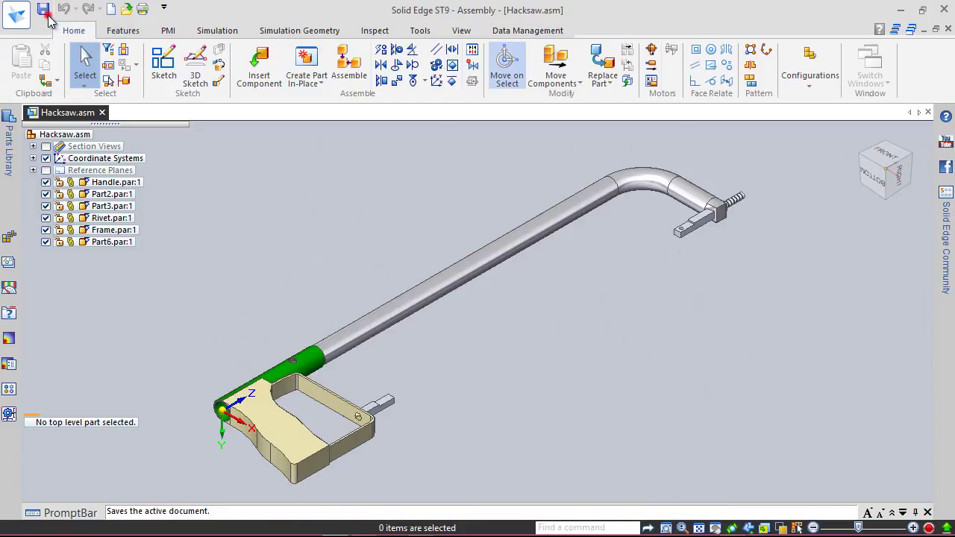
# Edit Part6 in place, paint its body with the Brass (dull) style, and return to the assembly
pyautogui.scroll(3, 749, 160)
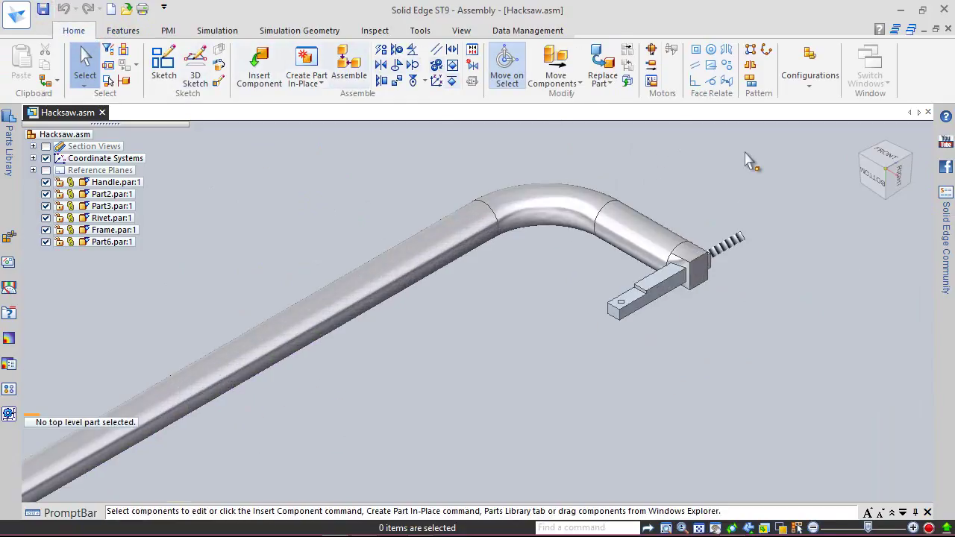
pyautogui.doubleClick(653, 296)
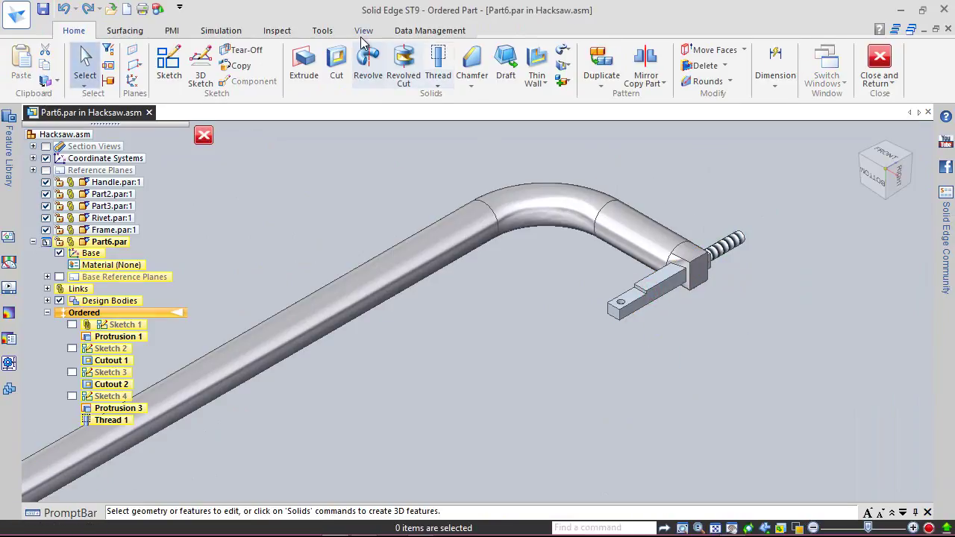
pyautogui.click(364, 30)
pyautogui.click(463, 81)
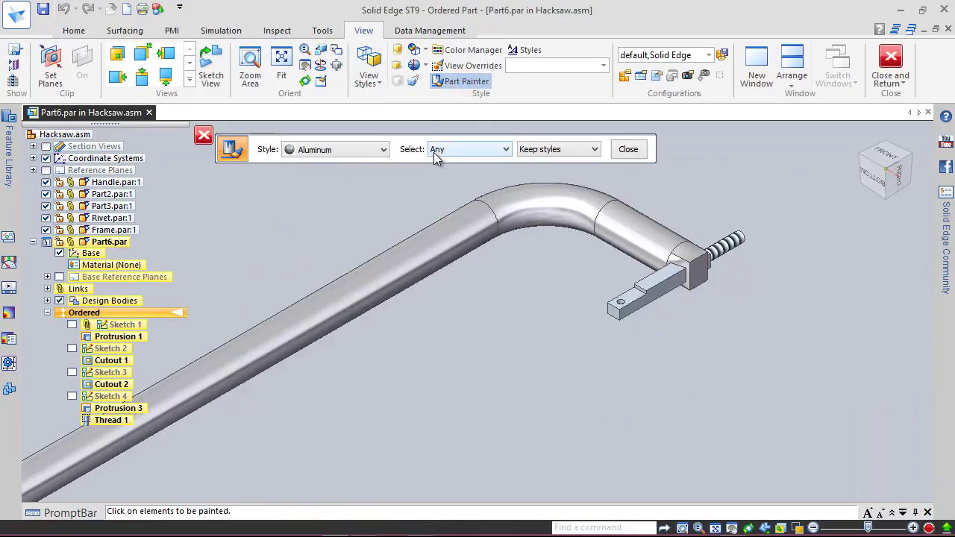
pyautogui.click(375, 151)
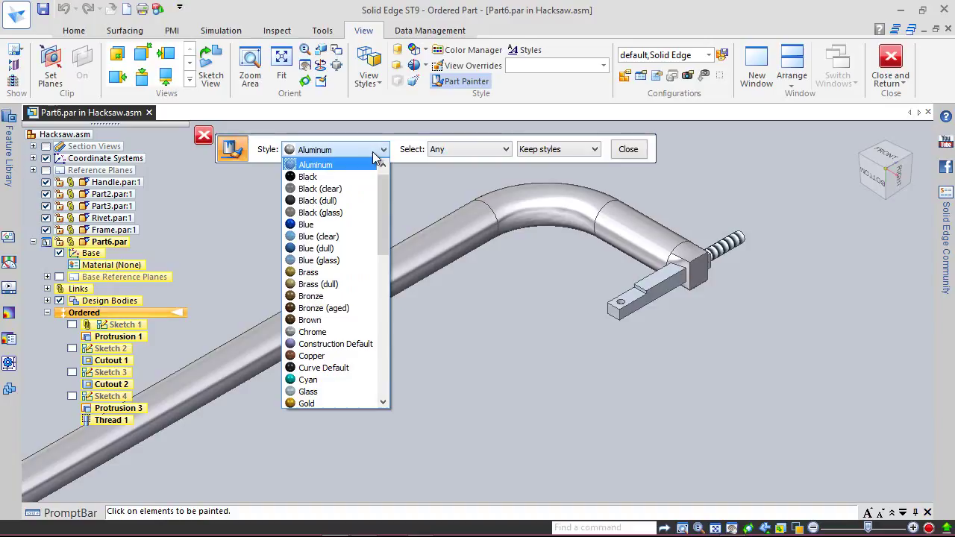
pyautogui.click(323, 284)
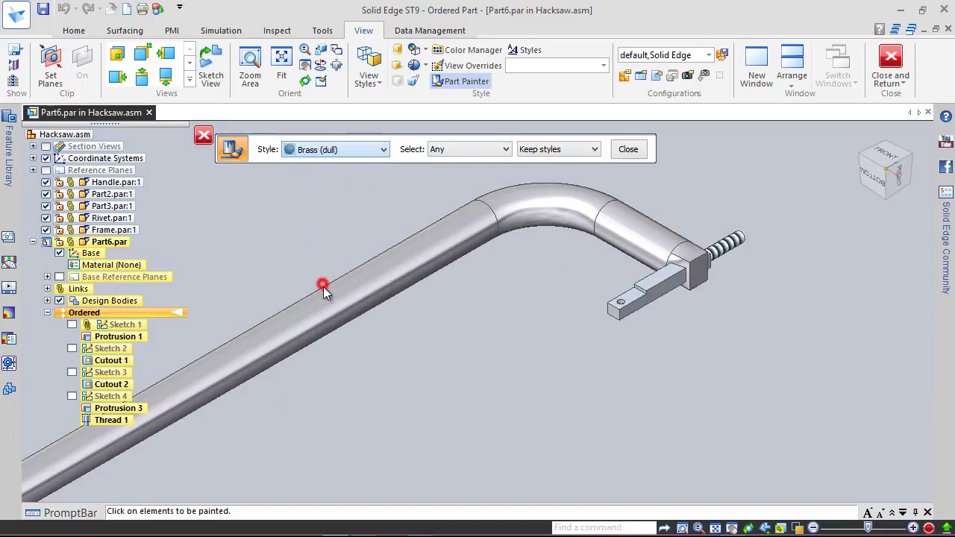
pyautogui.click(618, 316)
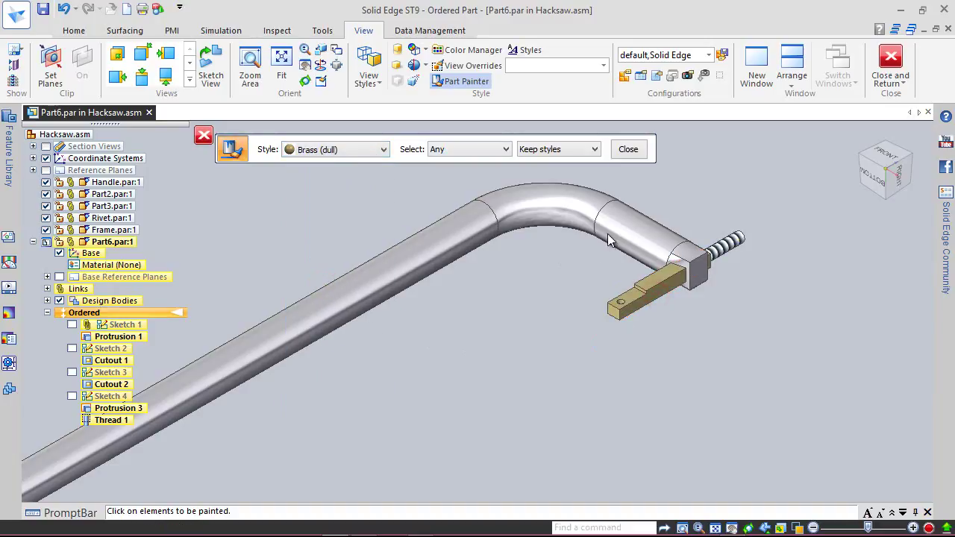
pyautogui.click(628, 150)
pyautogui.click(891, 67)
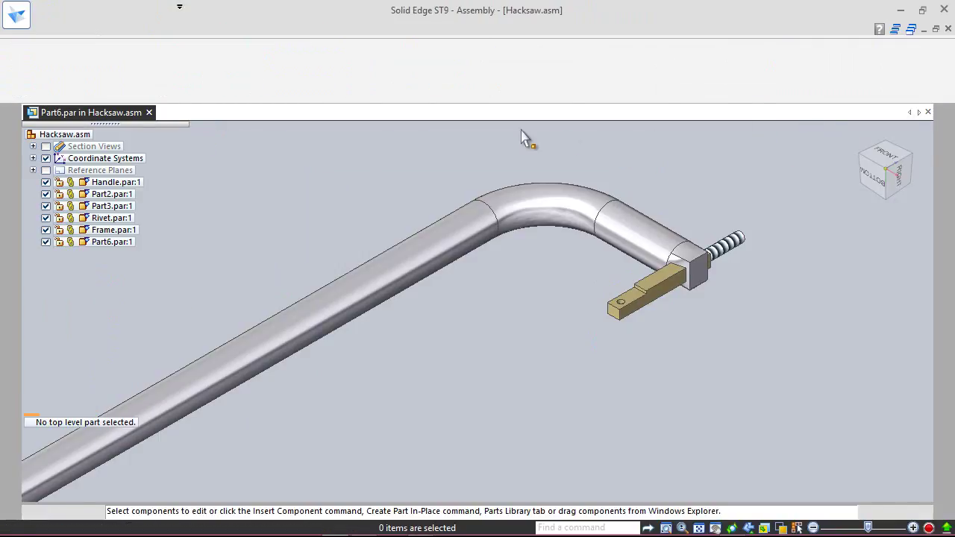
# Examine the light settings in the assembly's view overrides and accept them
pyautogui.click(461, 29)
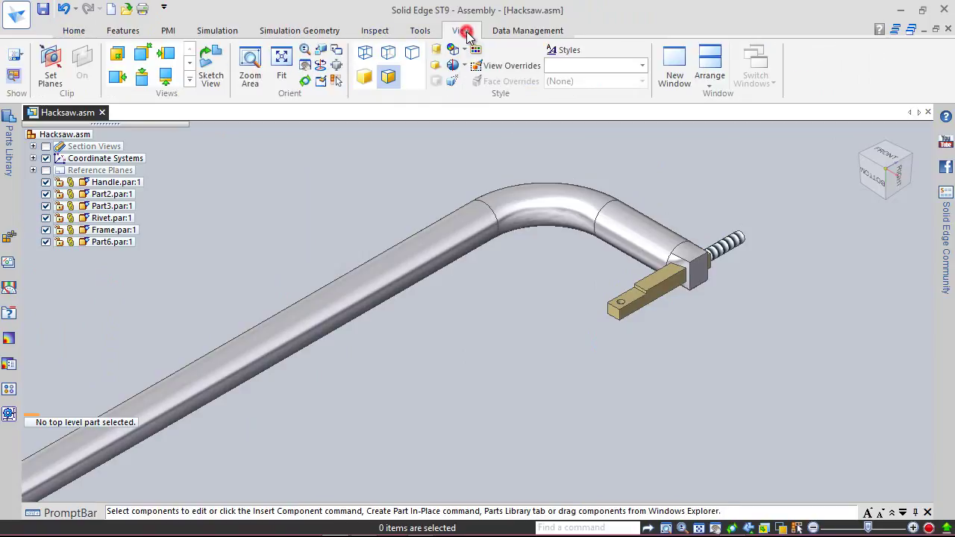
pyautogui.click(479, 64)
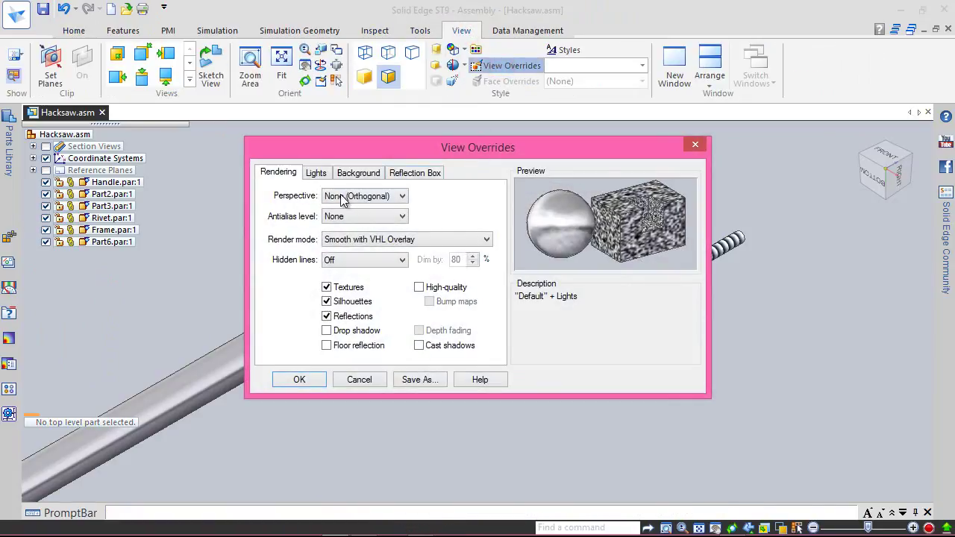
pyautogui.click(316, 173)
pyautogui.moveTo(466, 144); pyautogui.dragTo(274, 136)
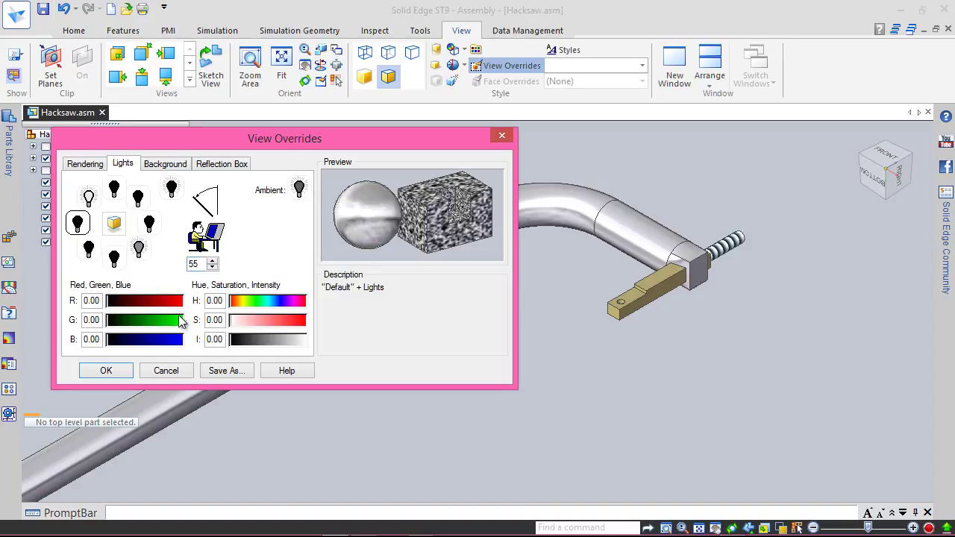
pyautogui.click(116, 371)
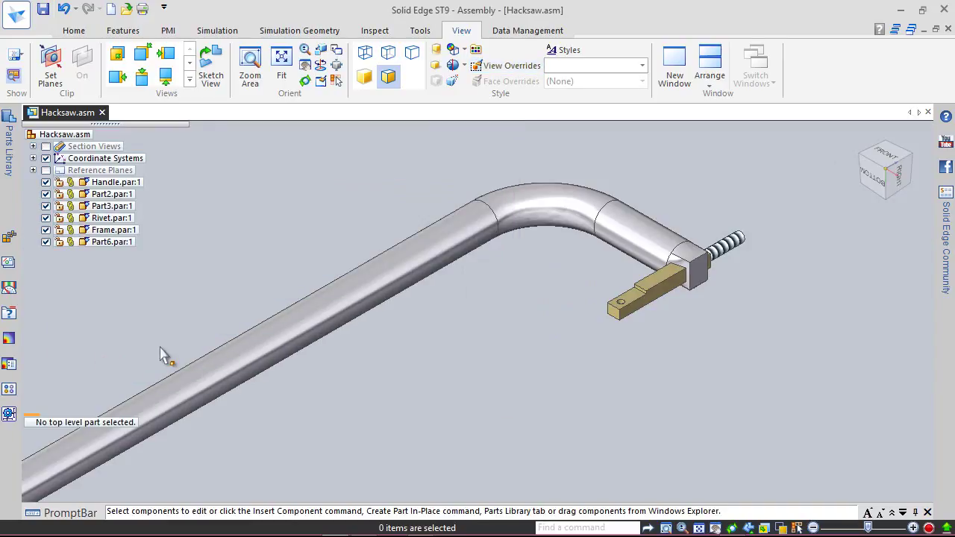
# Save the assembly with the painted Part6 and fit the whole hacksaw in the view
pyautogui.scroll(-5, 738, 272)
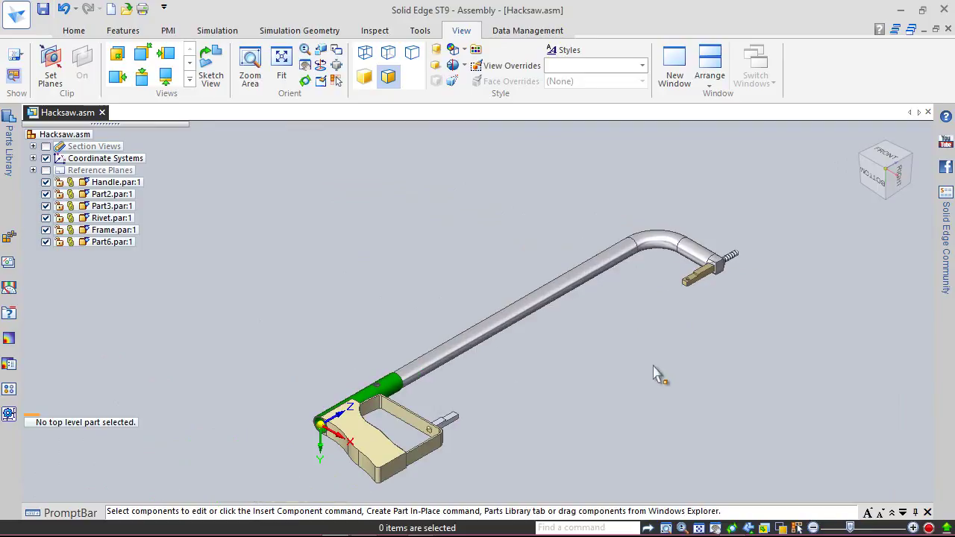
pyautogui.click(73, 30)
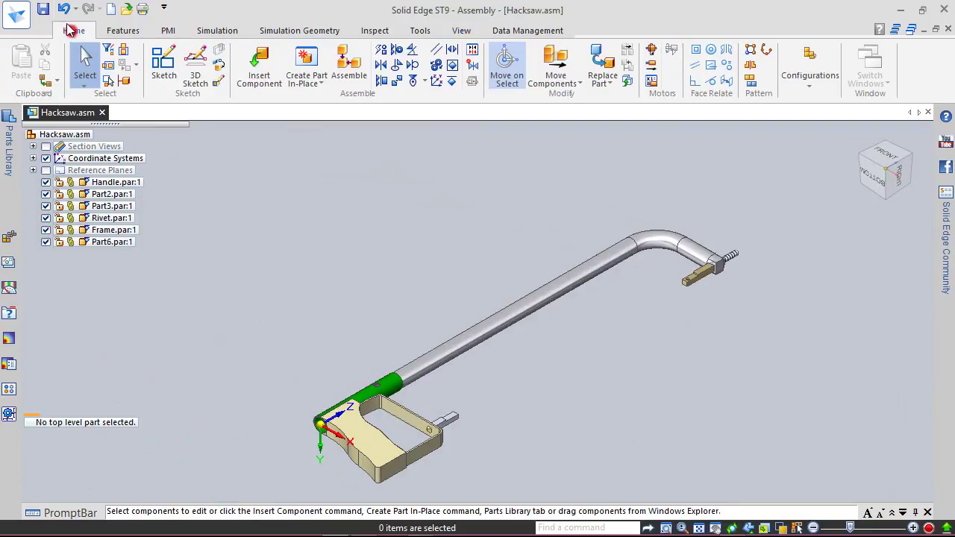
pyautogui.click(43, 9)
pyautogui.click(700, 528)
pyautogui.click(646, 381)
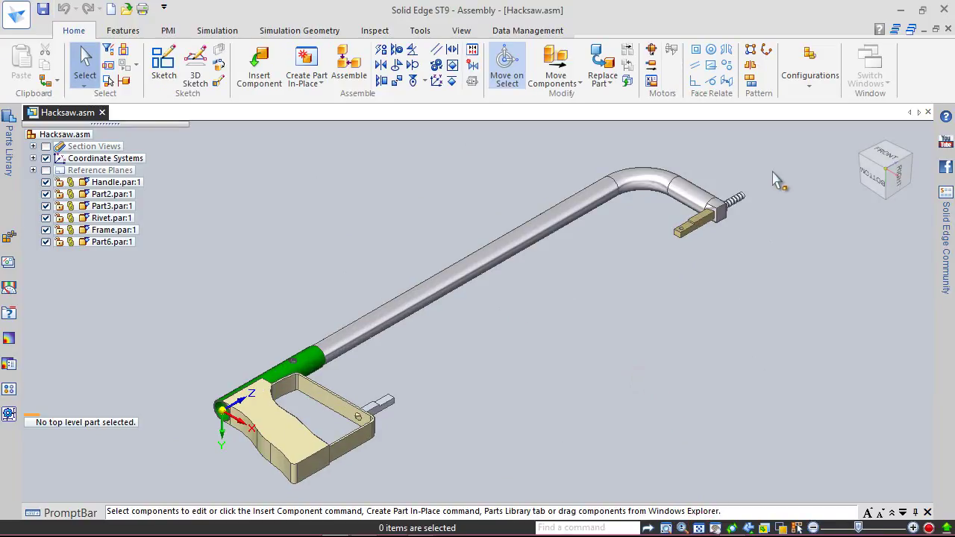
# Edit Part6 in place and start a sketch on its end face at the base of the threaded rod
pyautogui.scroll(6, 776, 181)
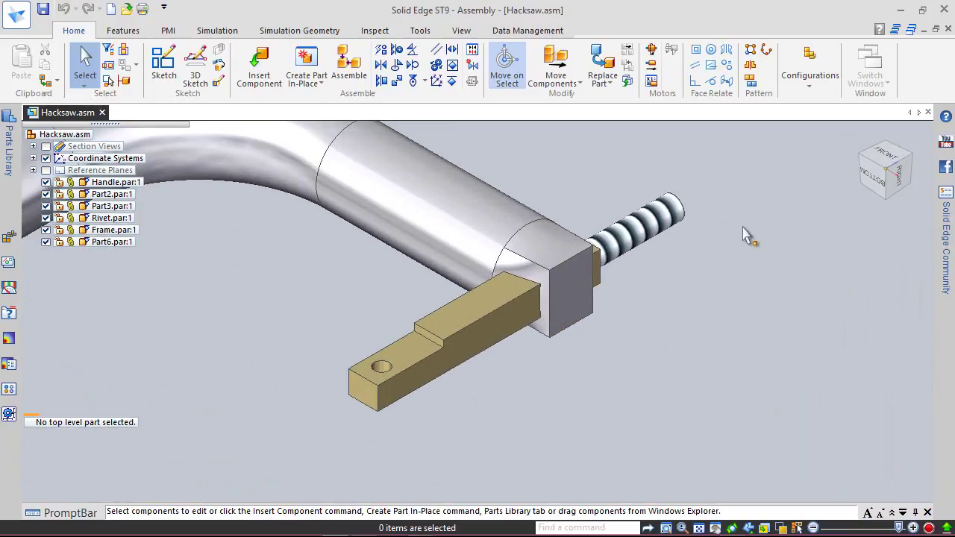
pyautogui.click(479, 318)
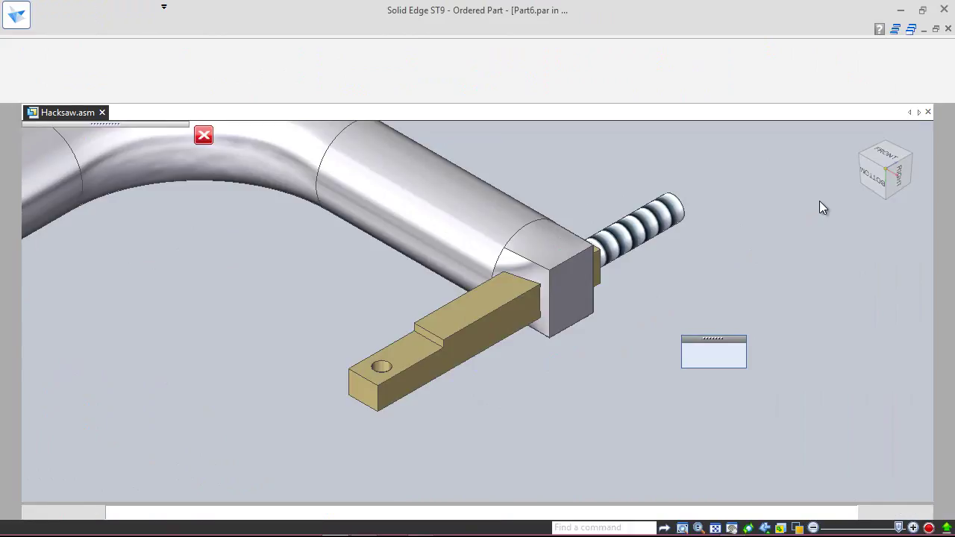
pyautogui.click(915, 162)
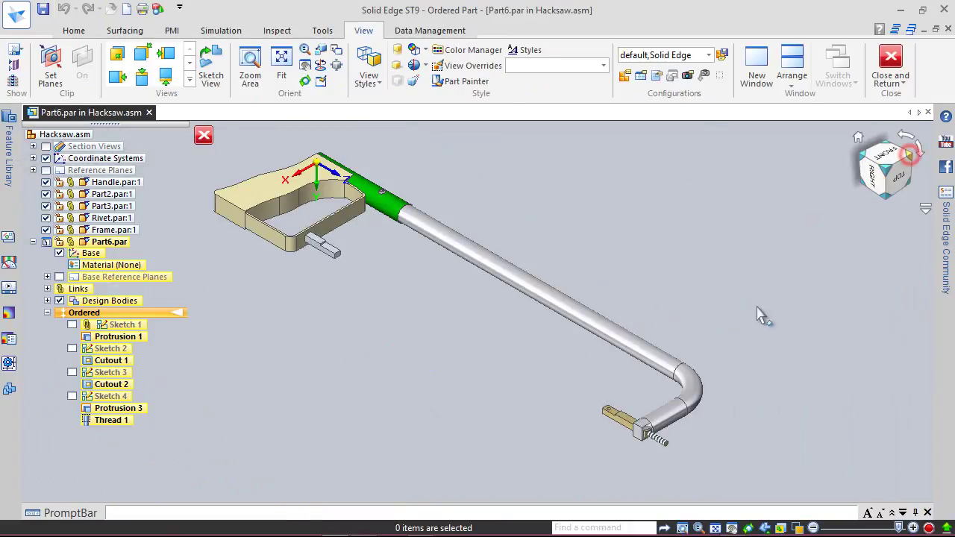
pyautogui.scroll(6, 647, 463)
pyautogui.scroll(3, 676, 422)
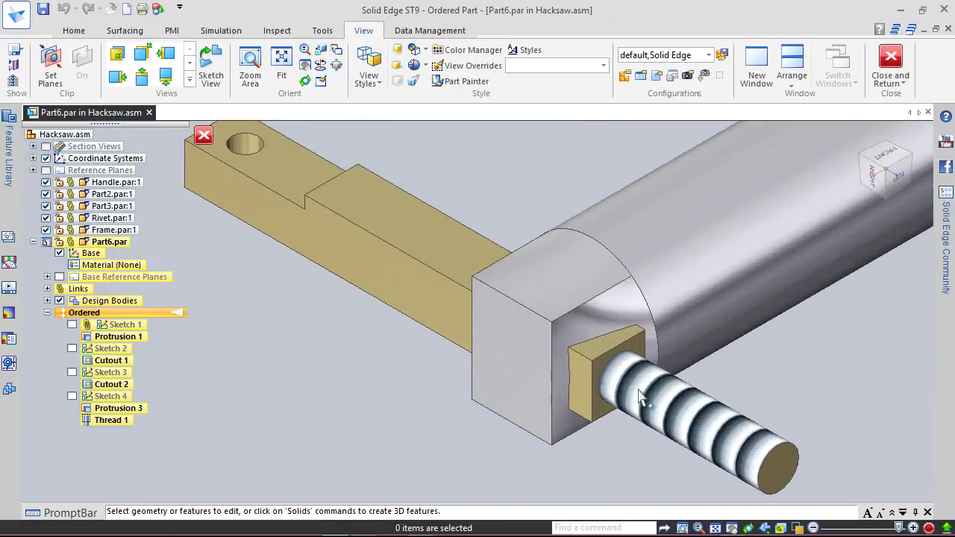
pyautogui.click(74, 30)
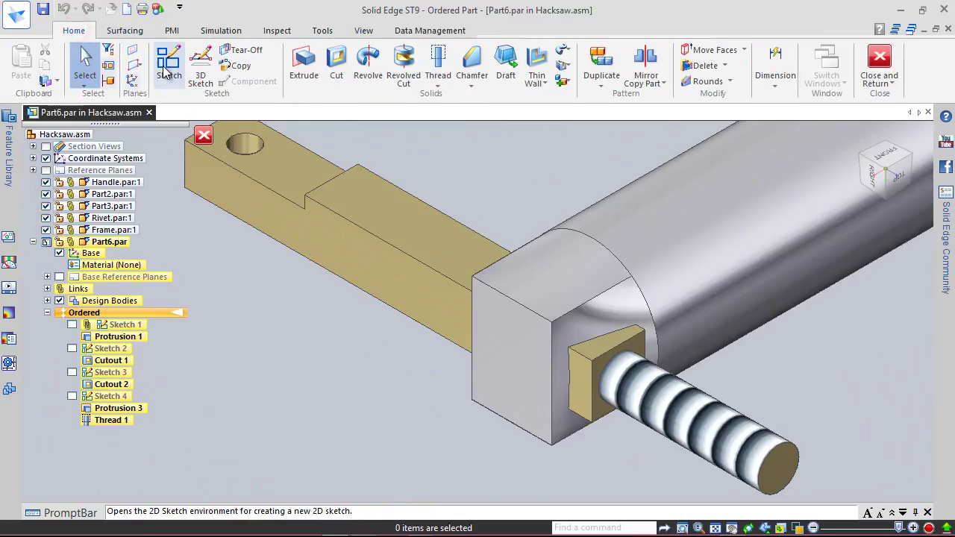
pyautogui.click(169, 64)
pyautogui.scroll(1, 580, 391)
pyautogui.scroll(1, 581, 392)
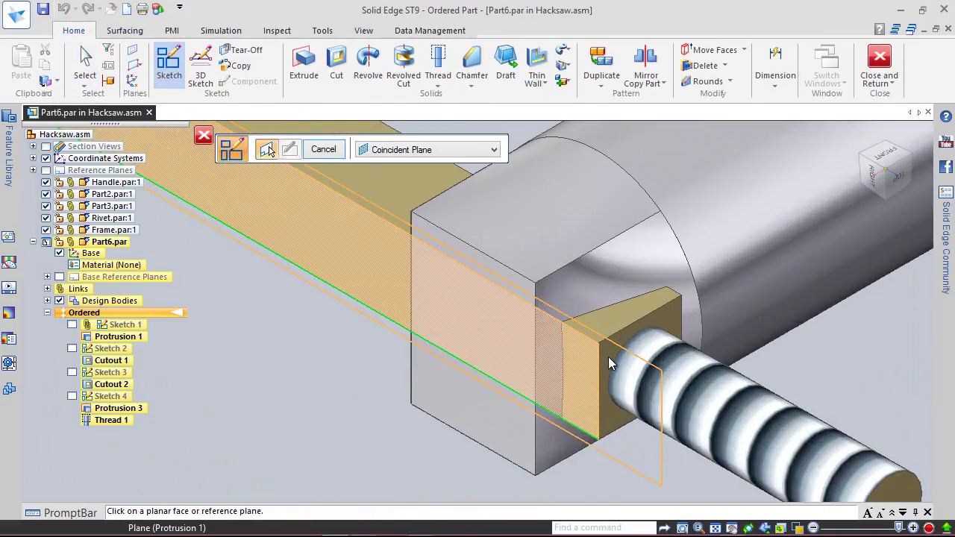
pyautogui.click(615, 349)
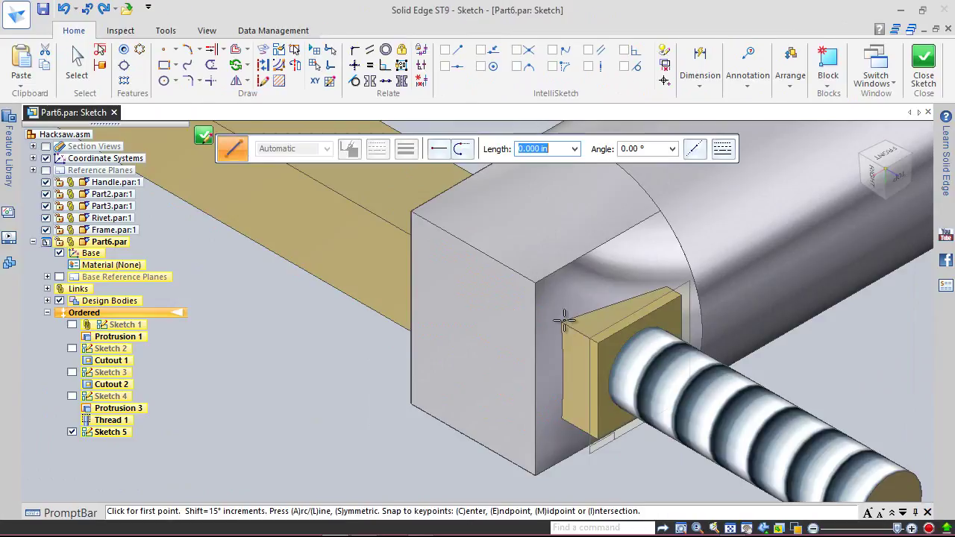
# Draw a circle about 0.243 in in diameter on the end face, centred on the threaded rod
pyautogui.click(163, 81)
pyautogui.scroll(-2, 428, 371)
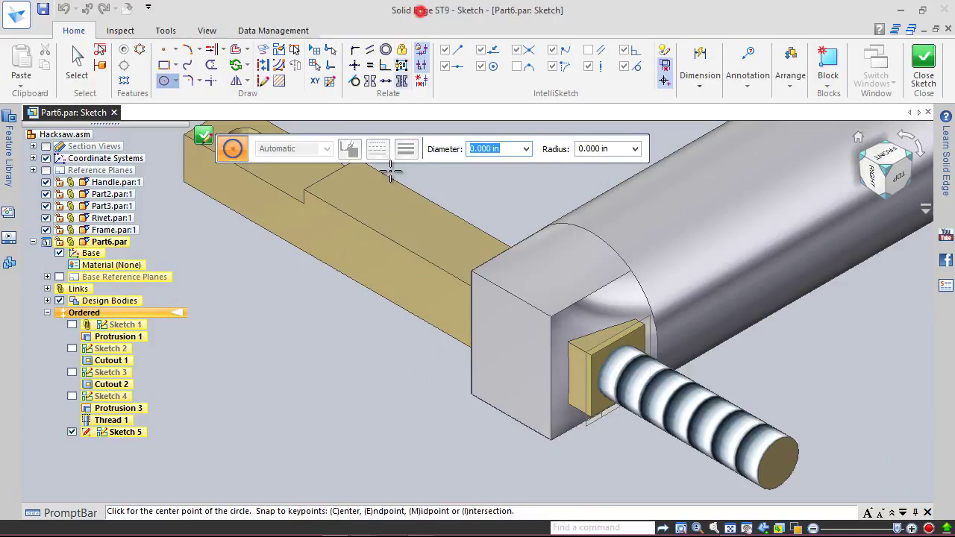
pyautogui.scroll(2, 548, 411)
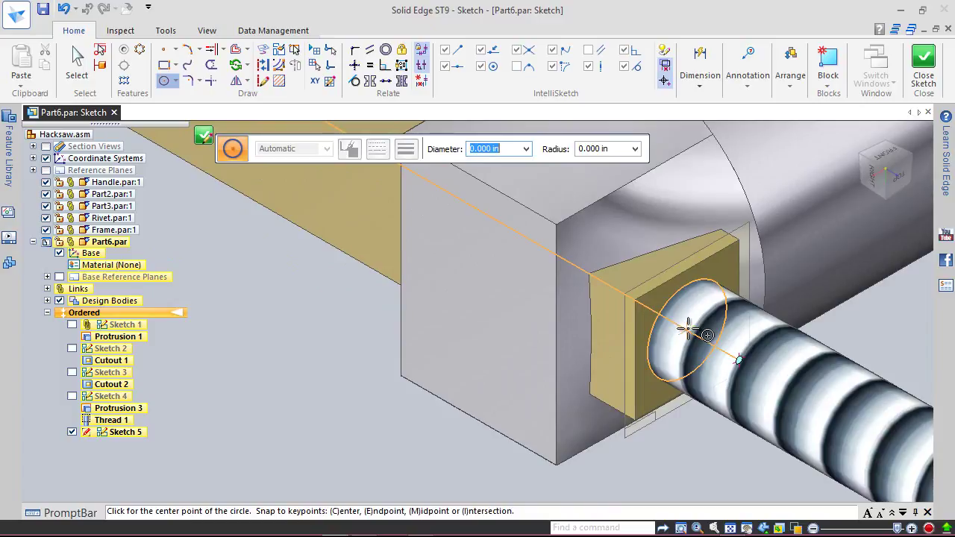
pyautogui.click(688, 329)
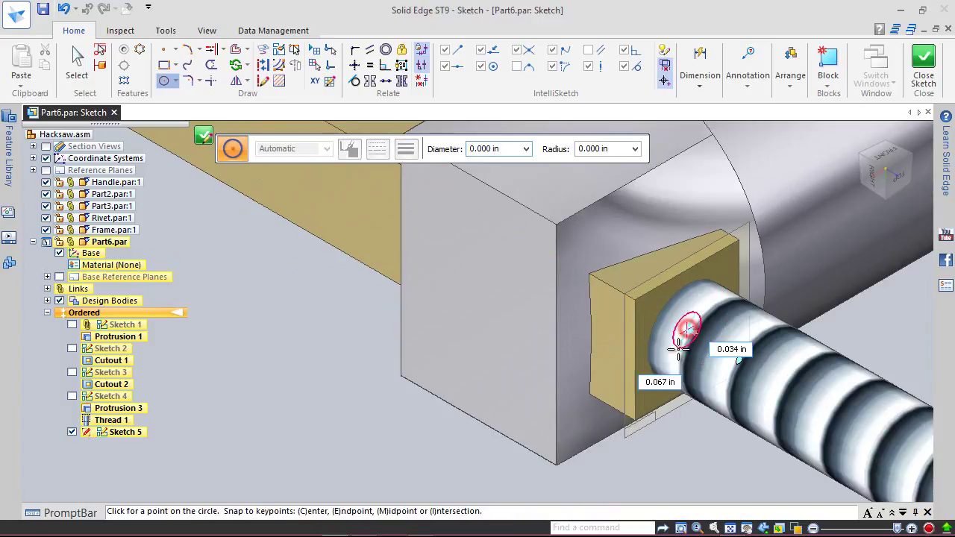
pyautogui.click(668, 391)
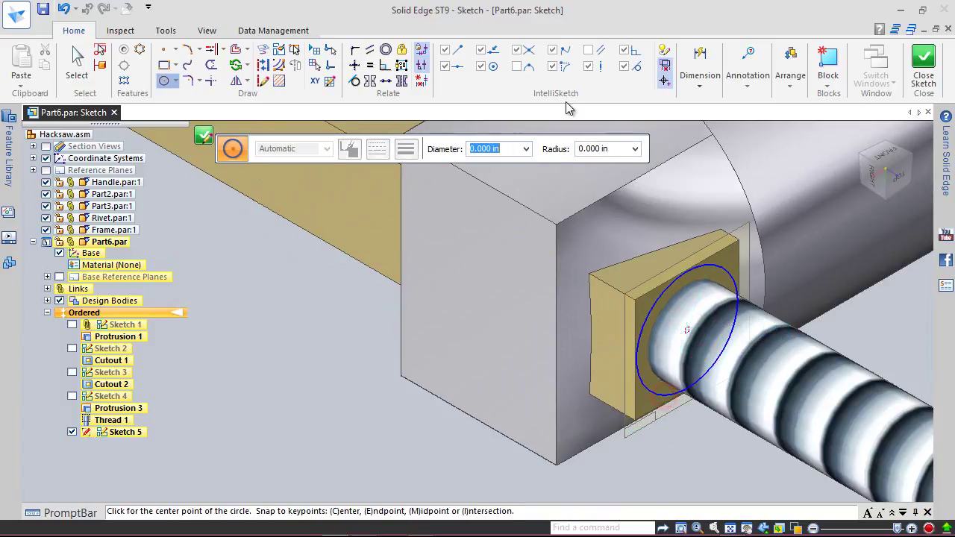
# Dimension the circle's diameter and set it to .28125 in
pyautogui.click(688, 64)
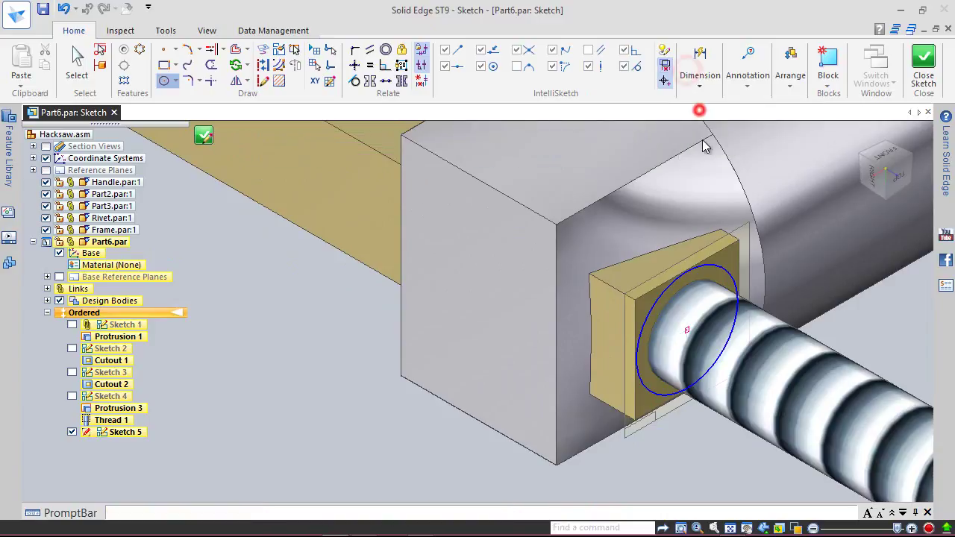
pyautogui.click(723, 267)
pyautogui.click(727, 218)
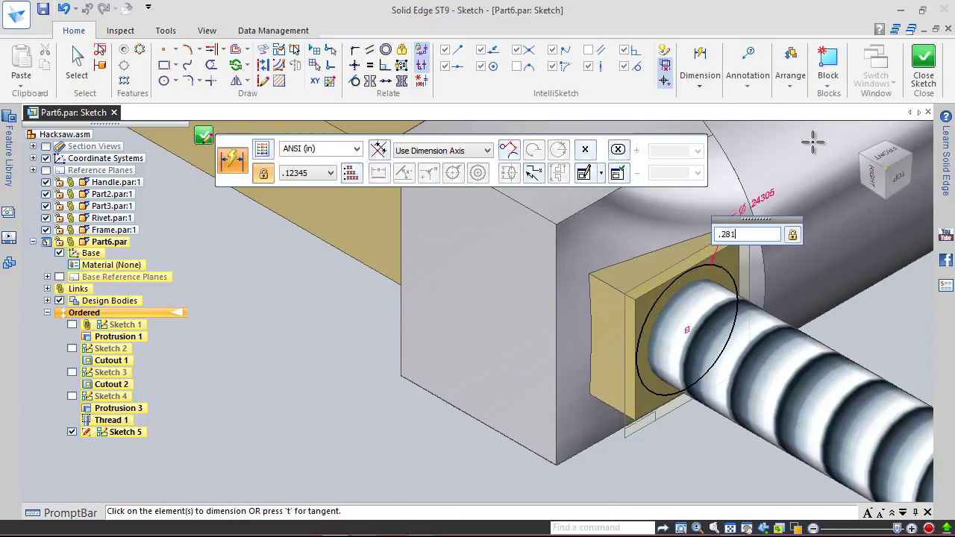
pyautogui.press('Return')
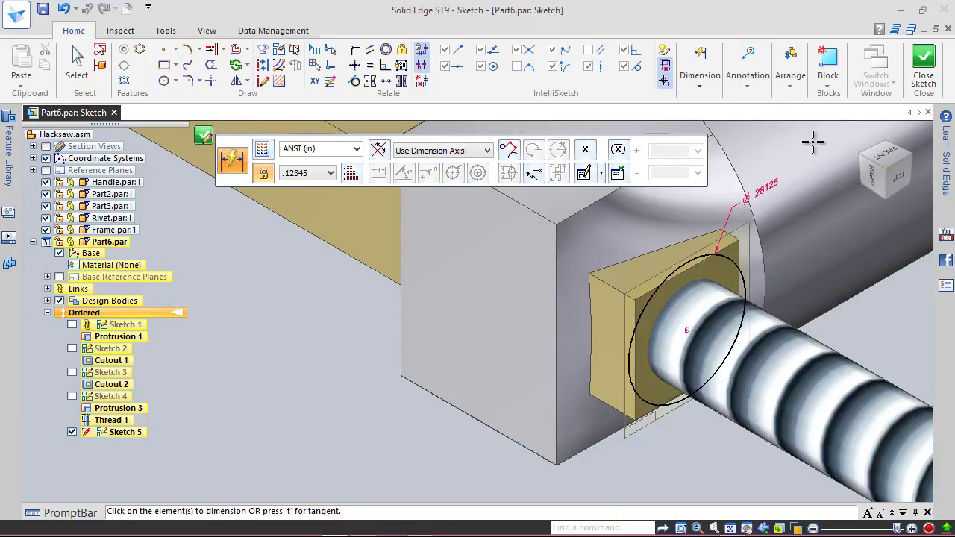
# Hide the sketch relationship handles and offset the circle inward by 0.031 in to form a ring
pyautogui.click(422, 63)
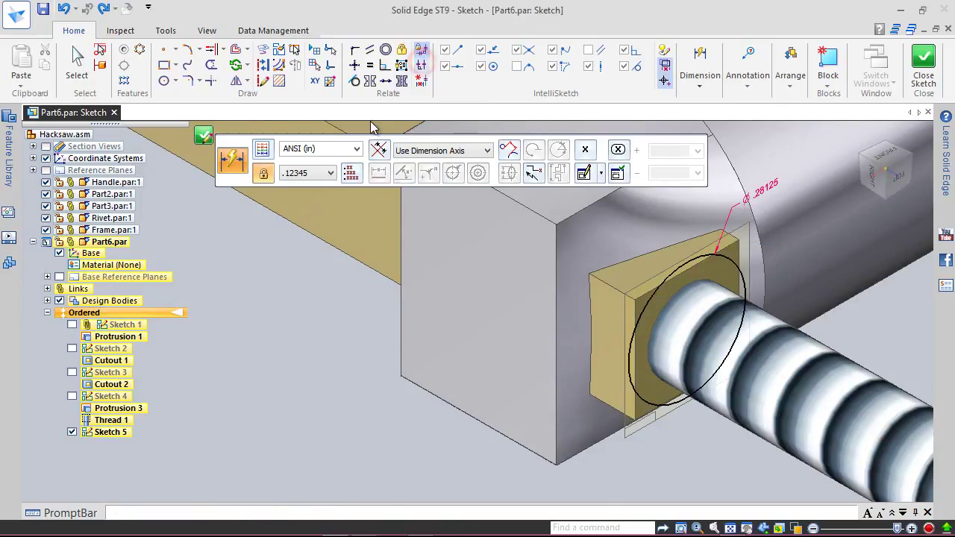
pyautogui.click(236, 50)
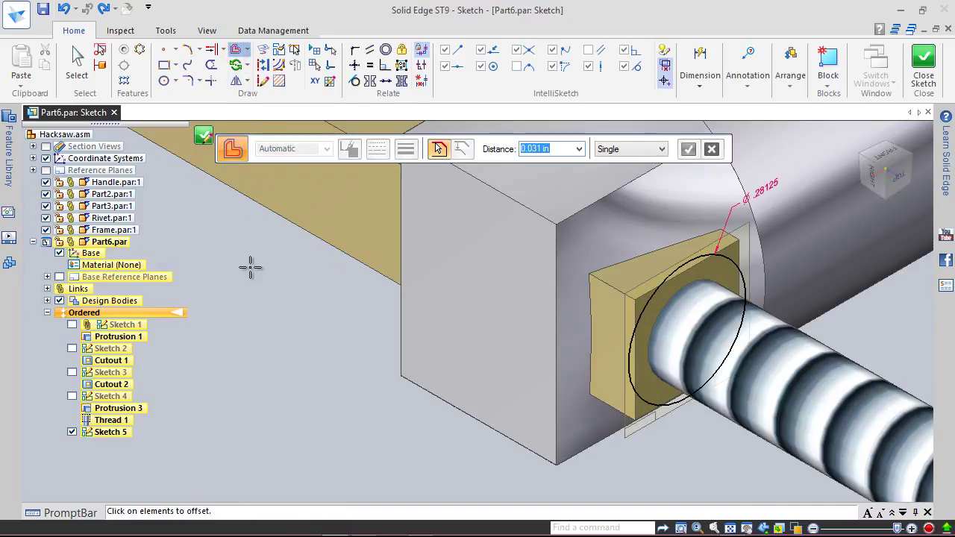
pyautogui.click(730, 258)
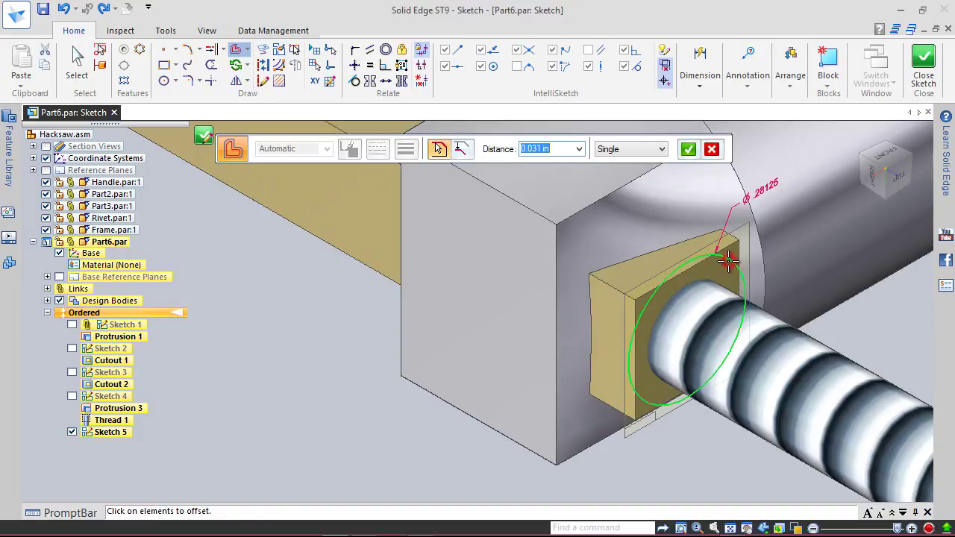
pyautogui.click(688, 149)
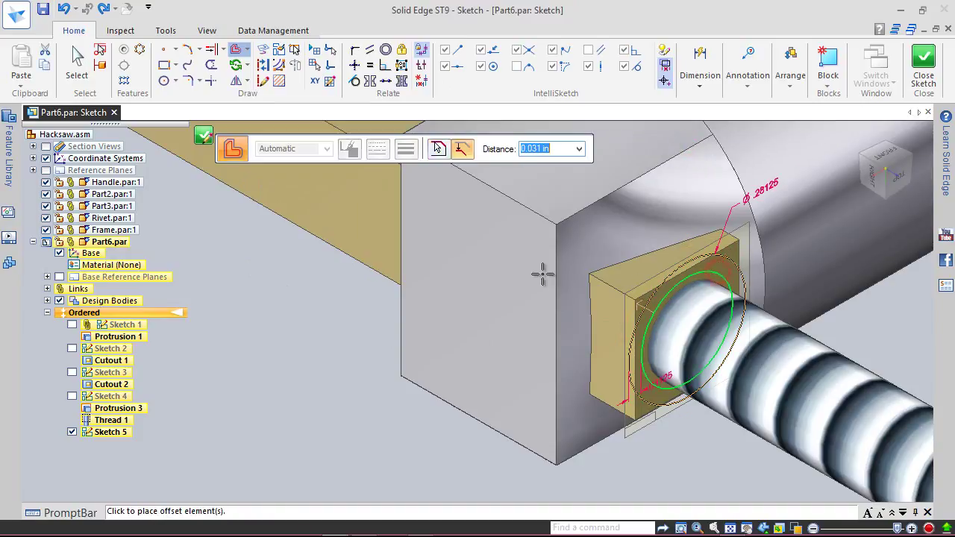
pyautogui.click(77, 58)
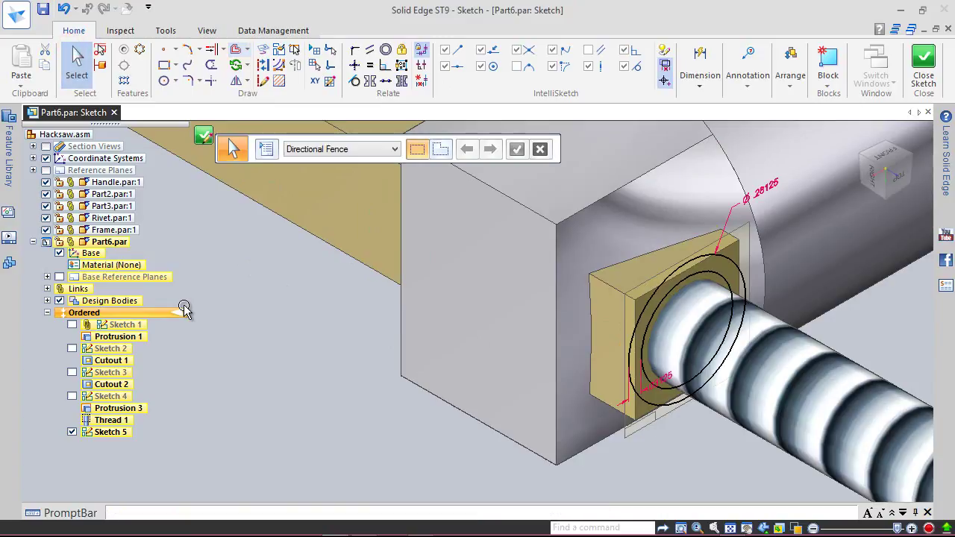
# Finish the ring sketch on Part6 and return to the hacksaw assembly
pyautogui.click(924, 64)
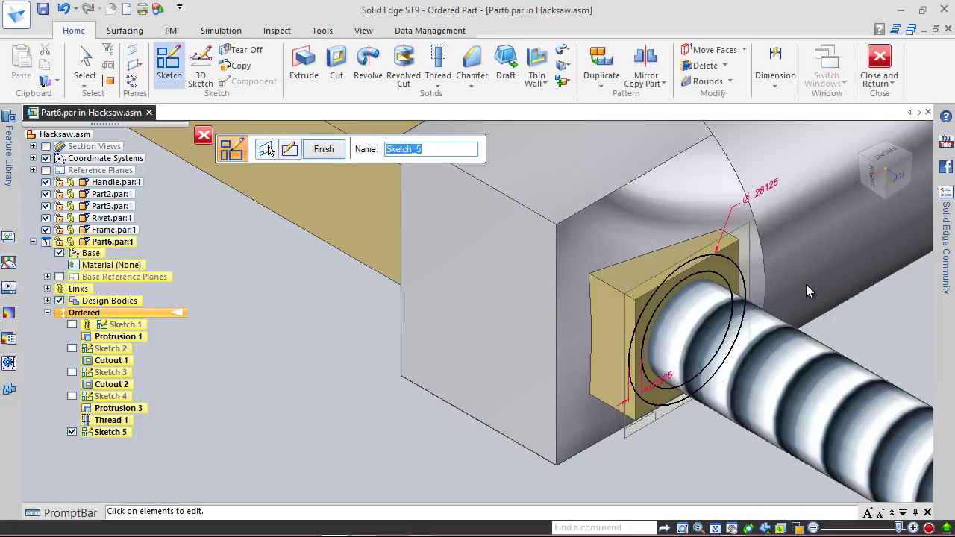
pyautogui.click(316, 150)
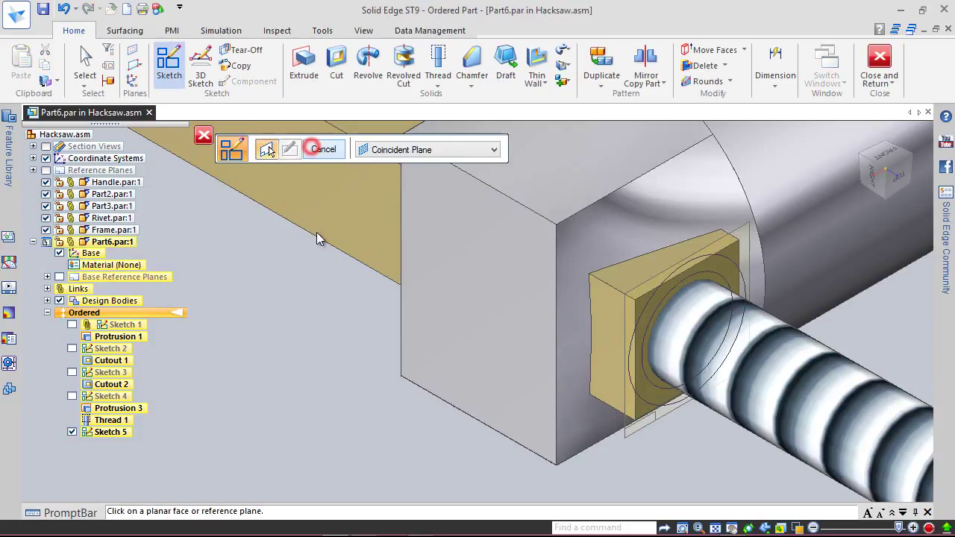
pyautogui.click(323, 152)
pyautogui.click(880, 58)
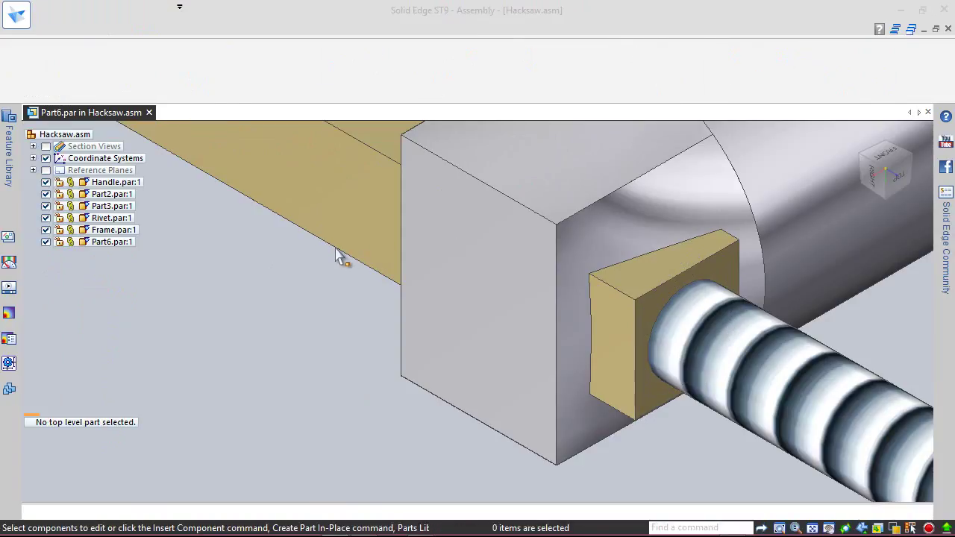
# Set up a new in-place part coincident with the assembly origin, using the ansi inch part.par template
pyautogui.click(305, 83)
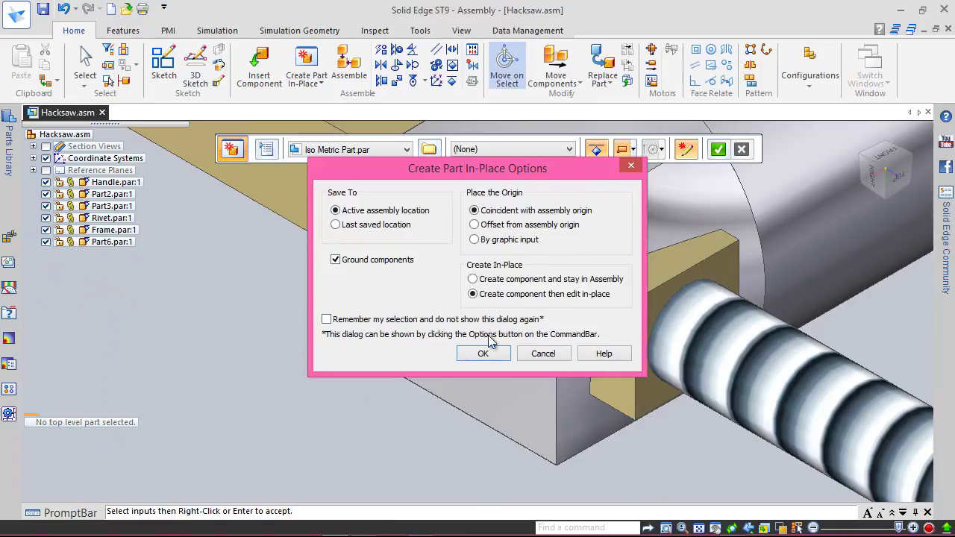
pyautogui.click(484, 353)
pyautogui.click(427, 149)
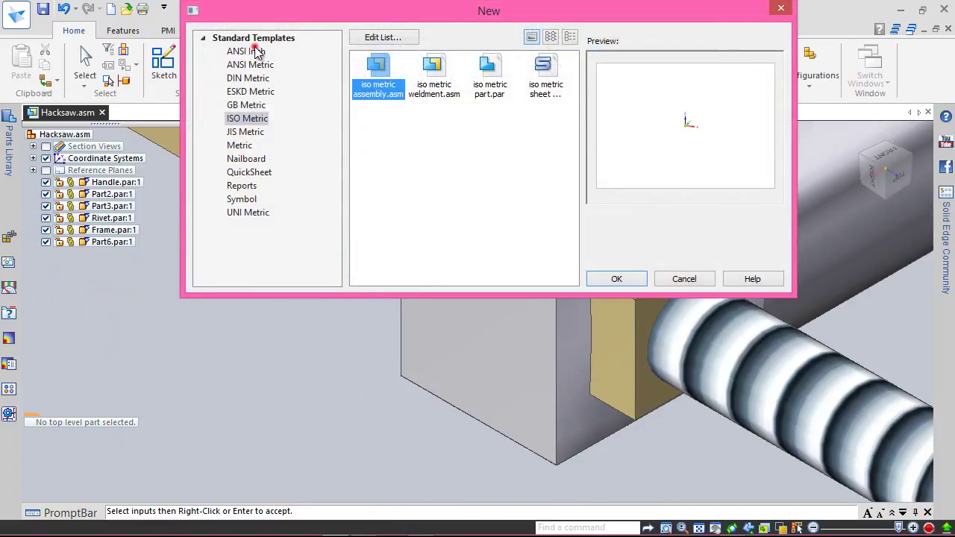
pyautogui.click(250, 51)
pyautogui.click(490, 69)
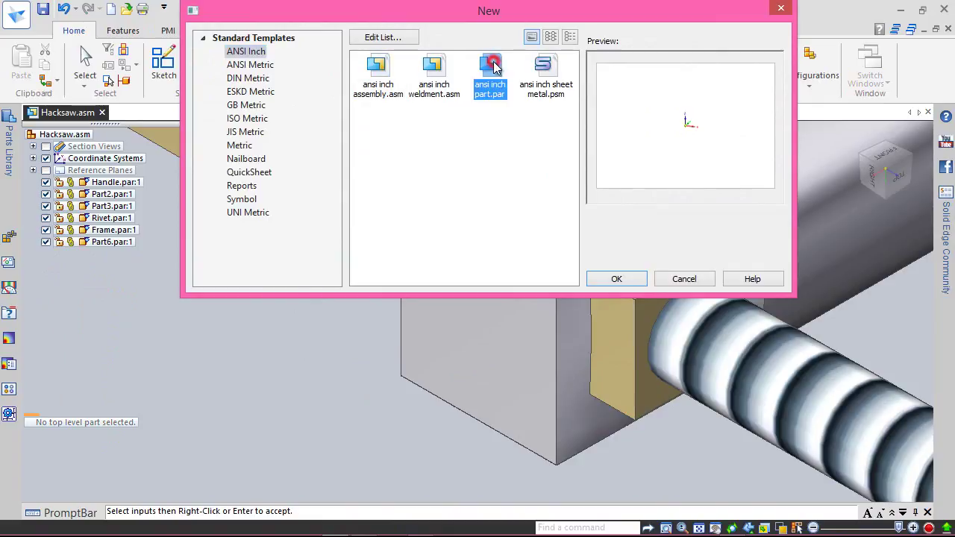
pyautogui.click(624, 279)
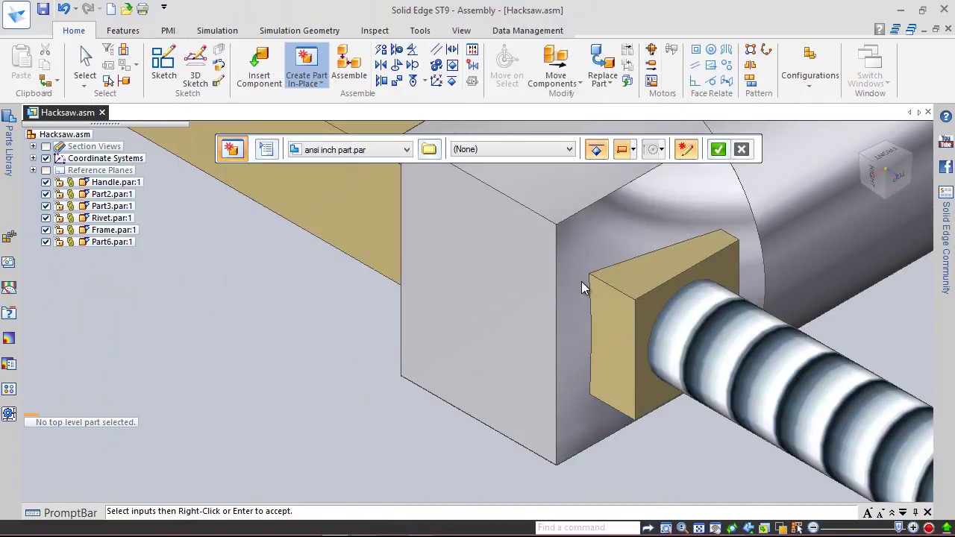
# Create the new part as Washer in the Hacksaw folder and return to the assembly
pyautogui.click(719, 150)
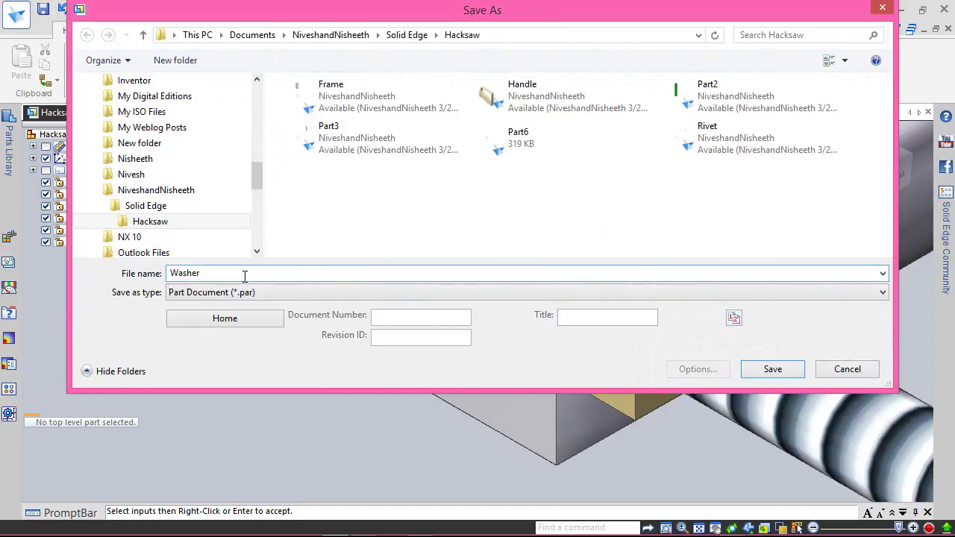
pyautogui.click(758, 373)
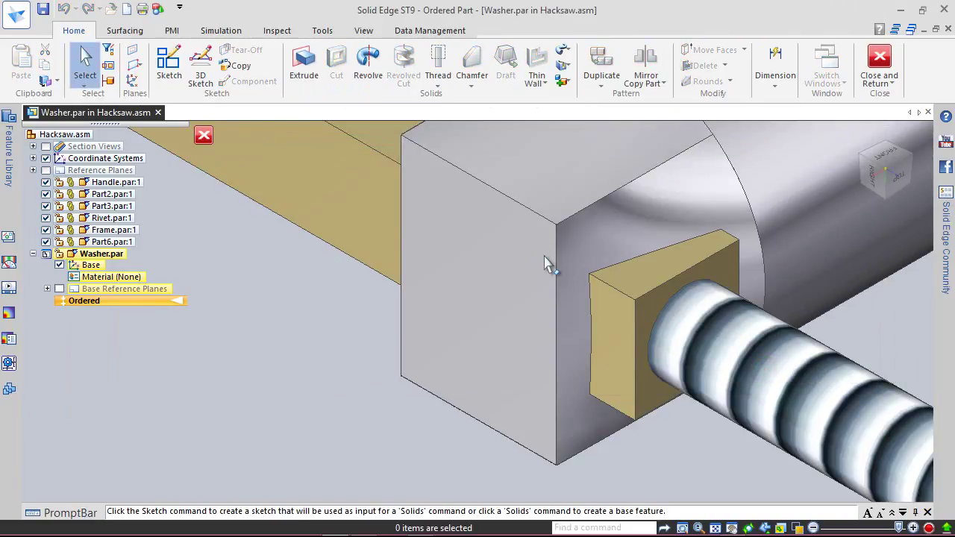
pyautogui.click(879, 56)
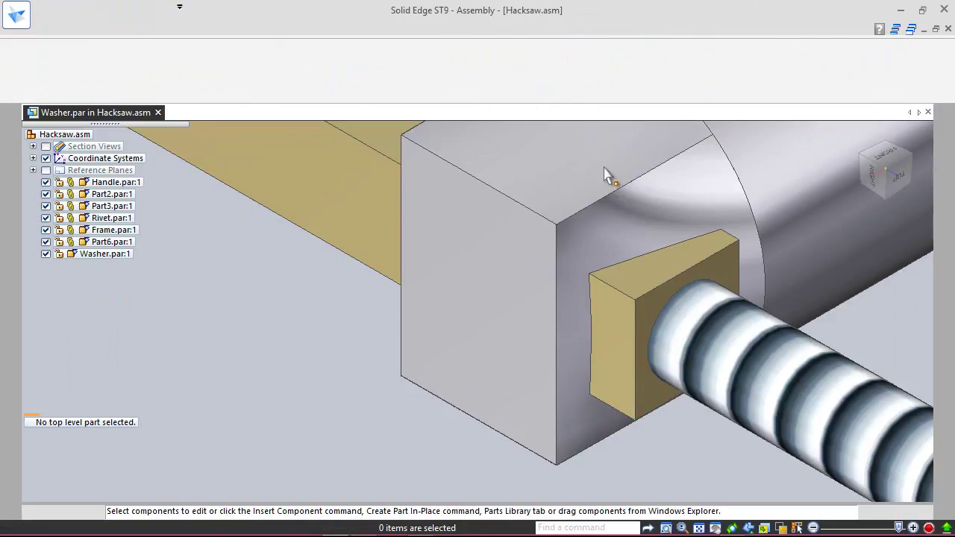
# Edit Part6 in place and copy its ring sketch into Washer.par, linked to the file
pyautogui.click(107, 242)
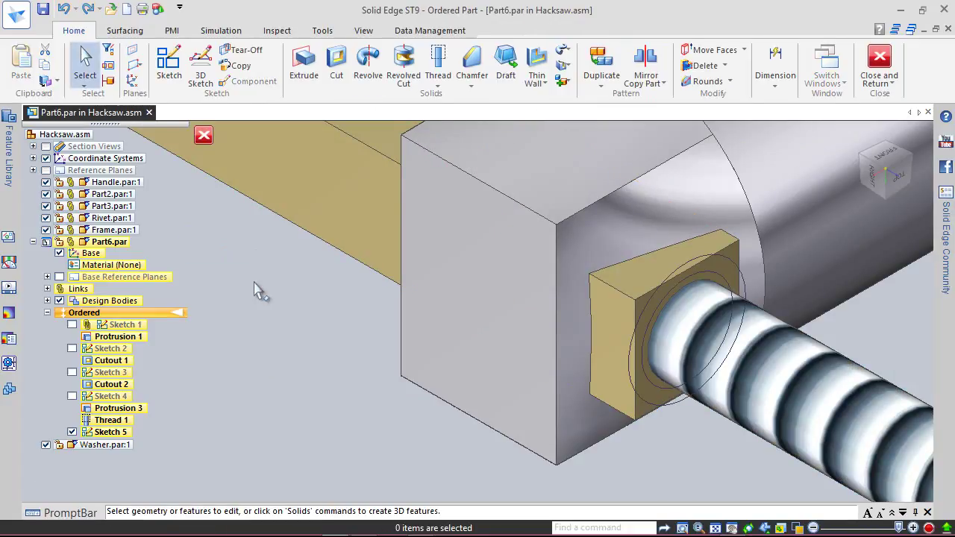
pyautogui.click(236, 66)
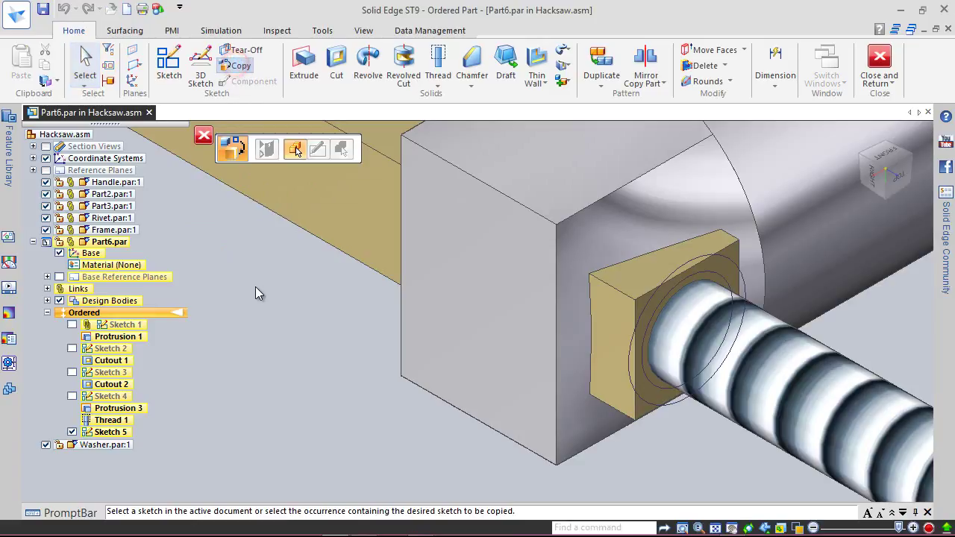
pyautogui.rightClick(651, 309)
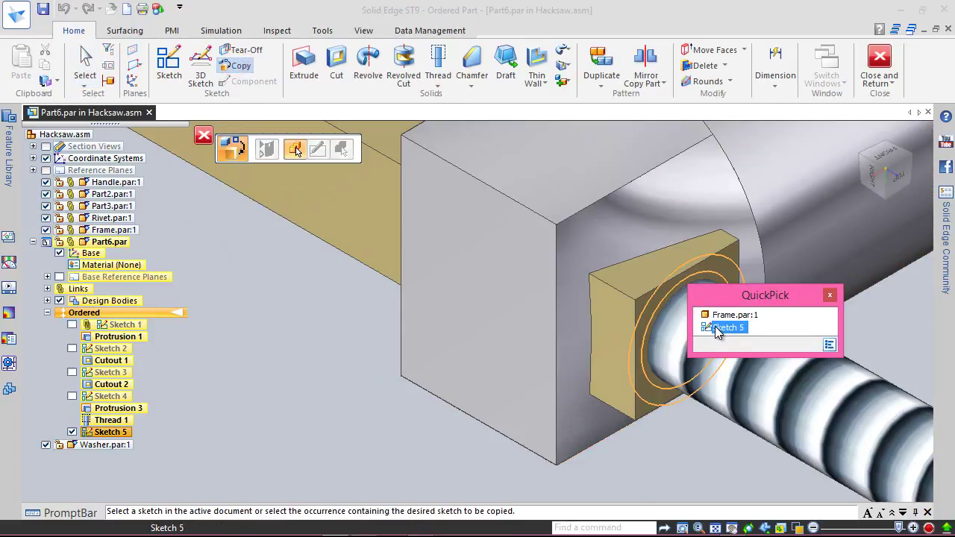
pyautogui.click(724, 328)
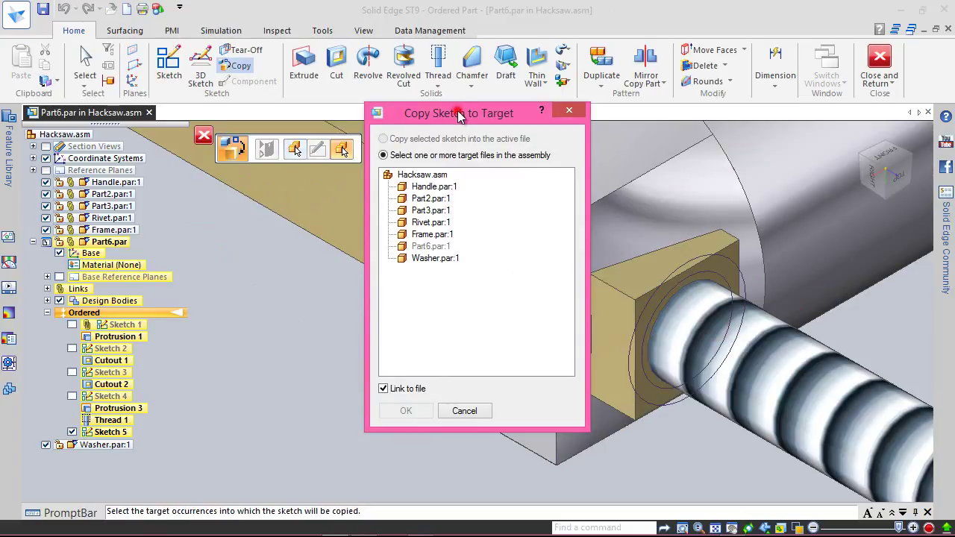
pyautogui.click(426, 258)
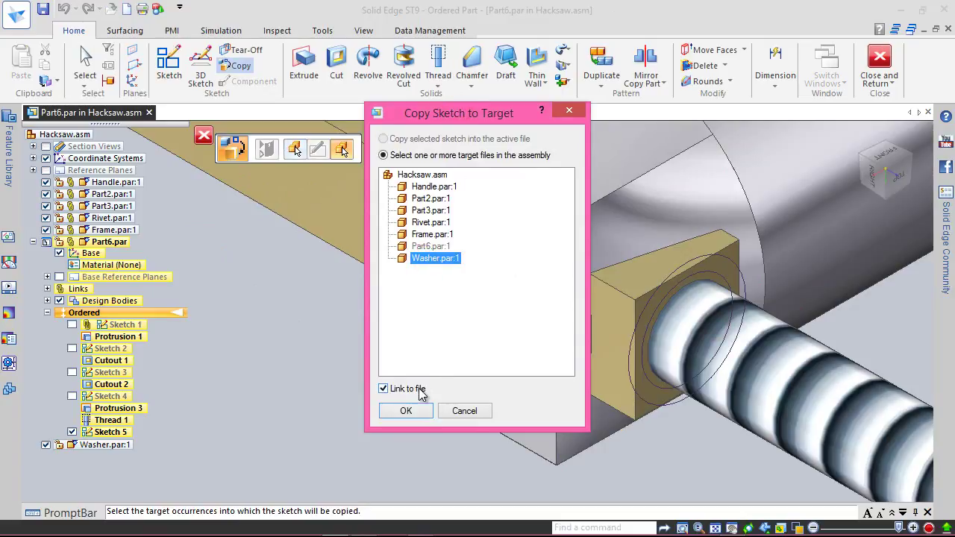
pyautogui.click(407, 412)
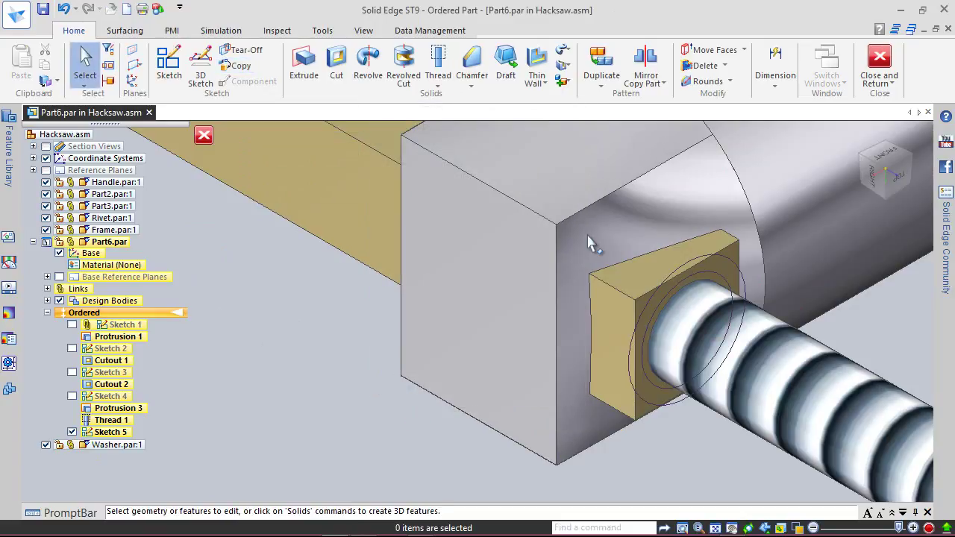
# Edit Washer.par in place and extrude its copied ring sketch 1/16 in outward along the threaded rod
pyautogui.click(874, 63)
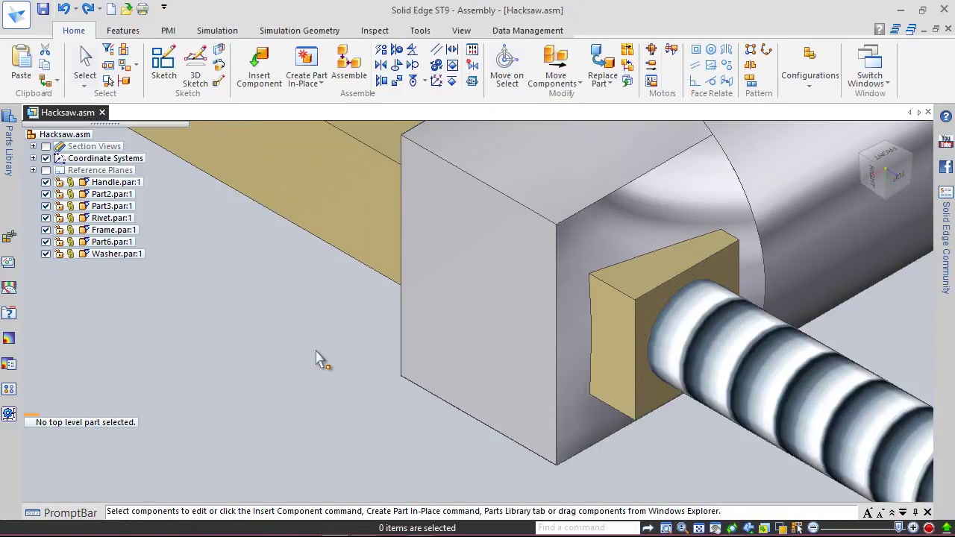
pyautogui.click(123, 254)
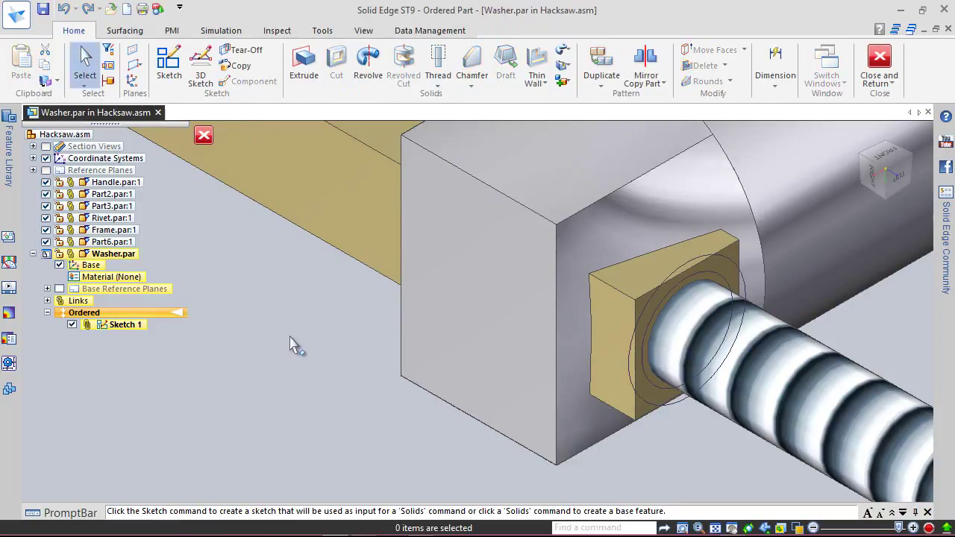
pyautogui.click(304, 66)
pyautogui.click(657, 308)
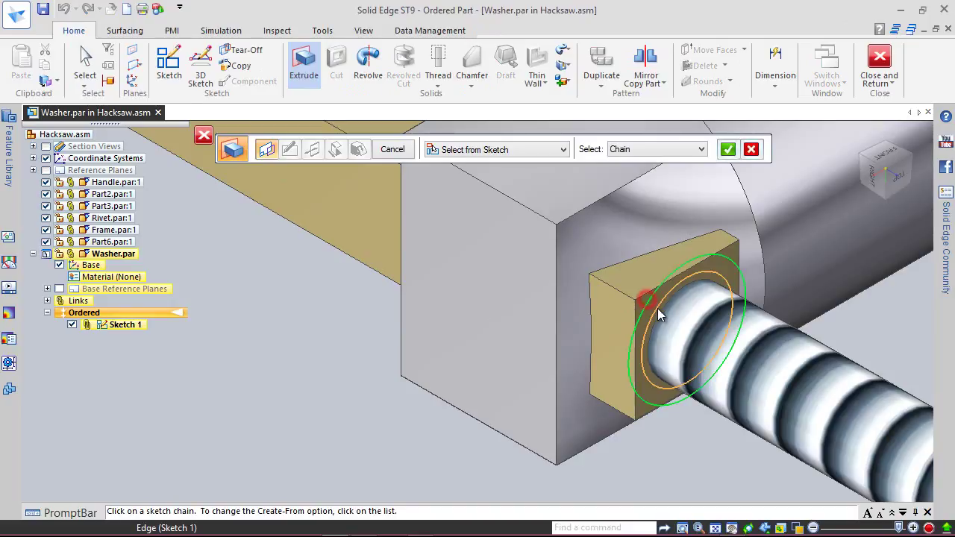
pyautogui.click(728, 150)
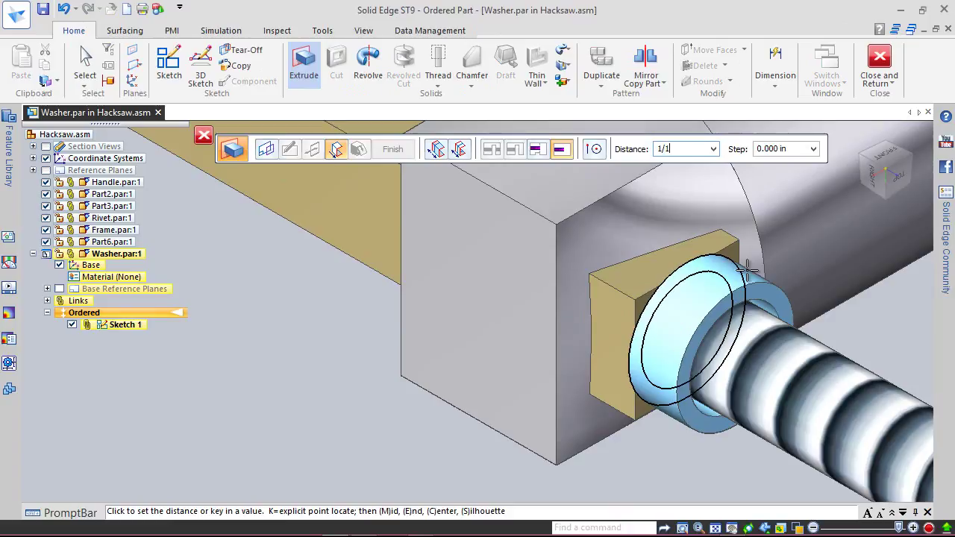
pyautogui.write('1/16')
pyautogui.press('Return')
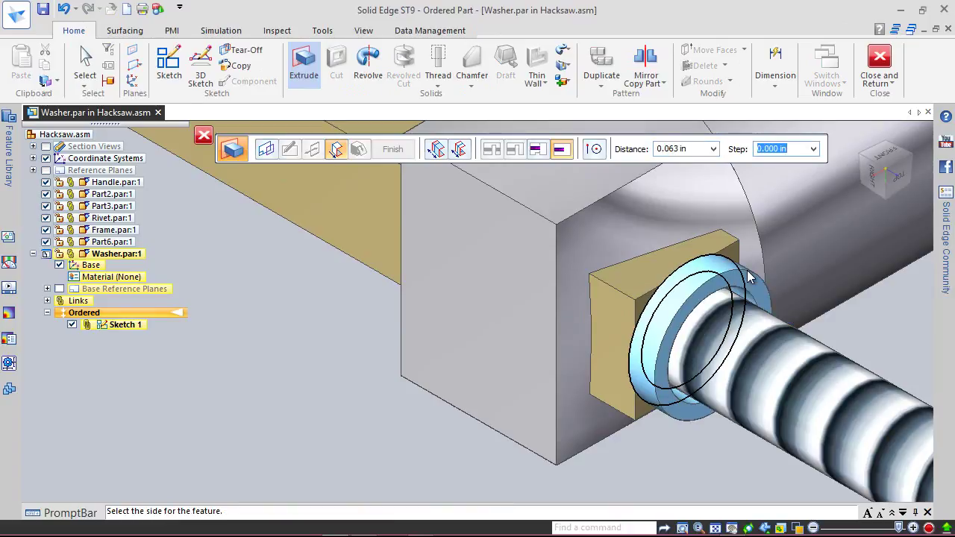
pyautogui.click(750, 278)
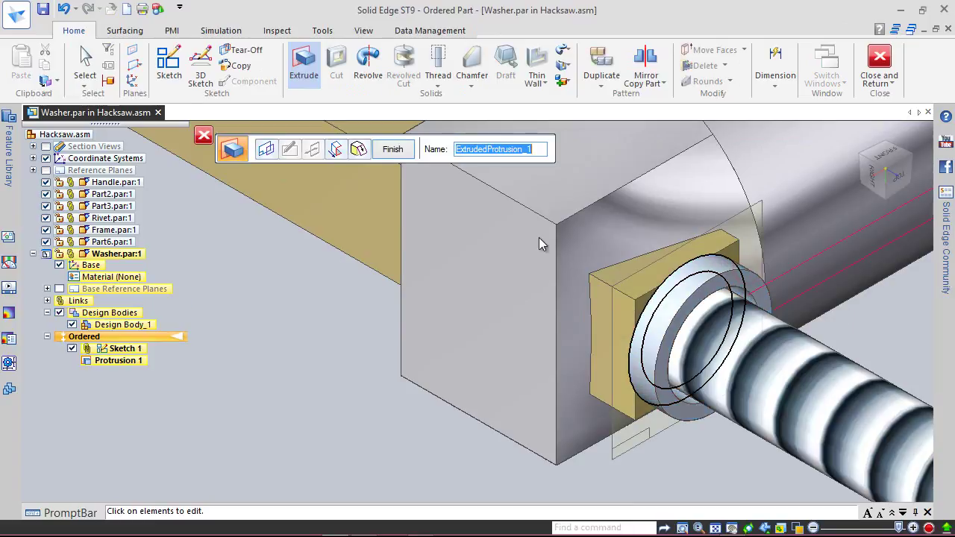
pyautogui.click(406, 153)
pyautogui.click(395, 150)
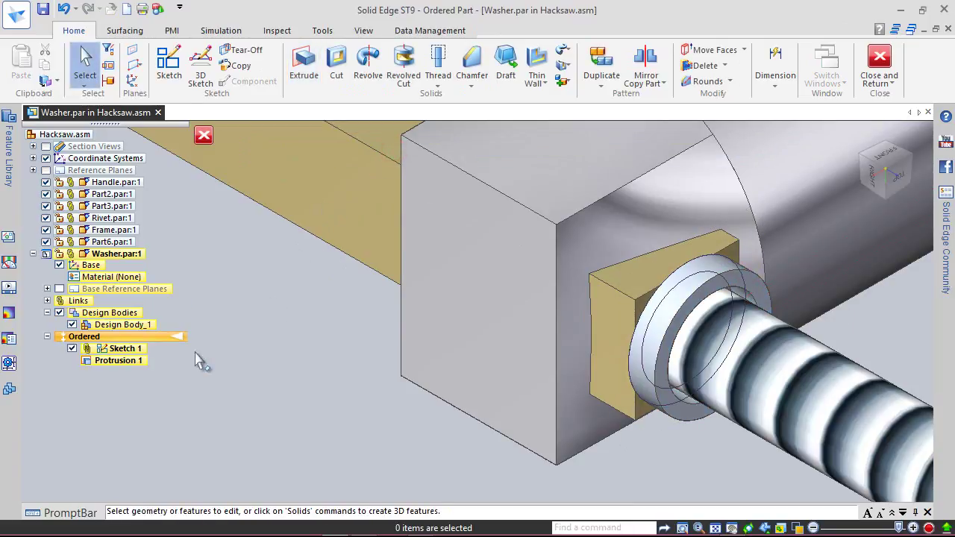
# Hide the washer's ring sketch and save both the washer part and the hacksaw assembly
pyautogui.click(71, 350)
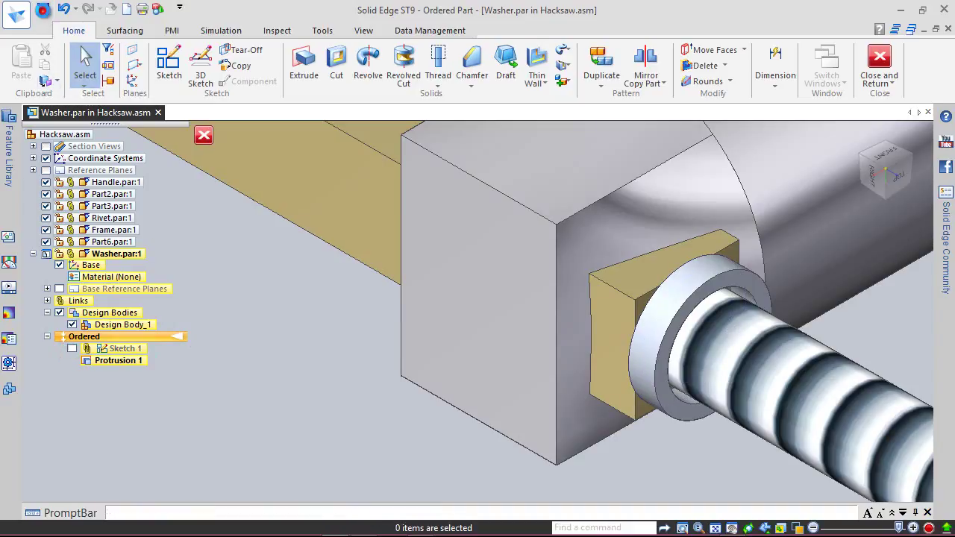
pyautogui.click(42, 9)
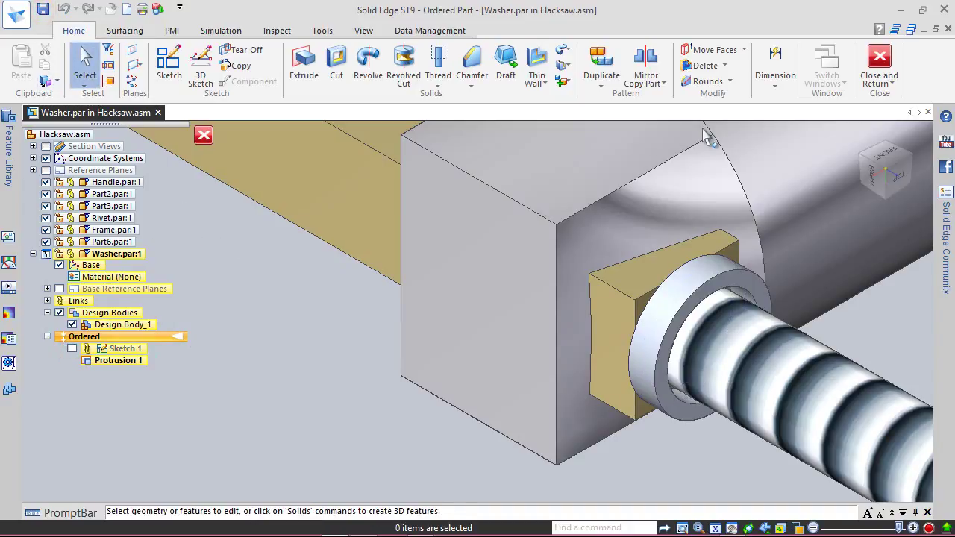
pyautogui.click(880, 58)
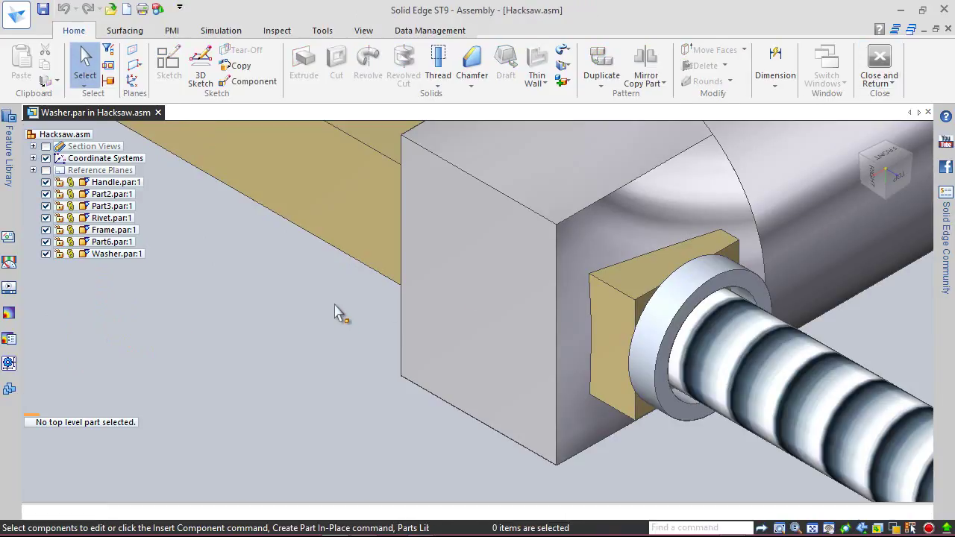
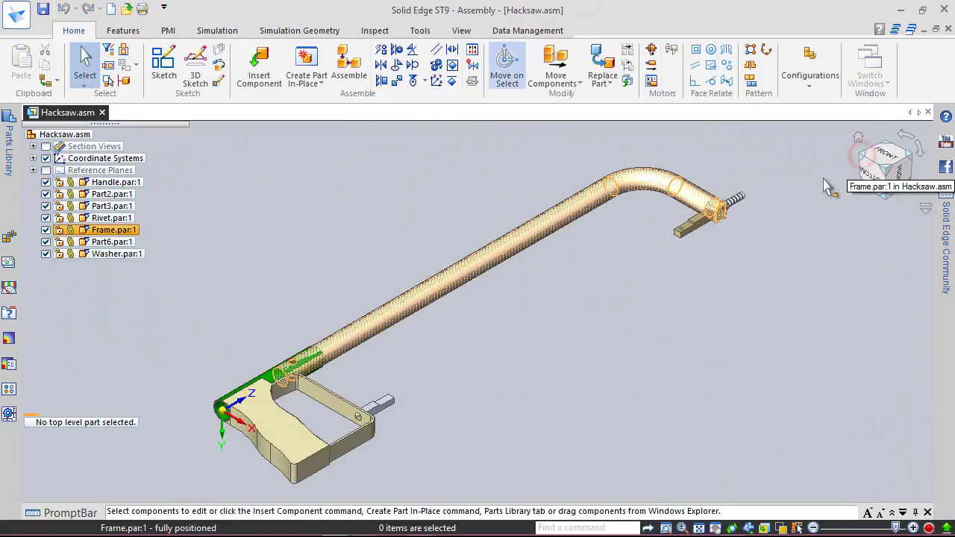
pyautogui.click(43, 9)
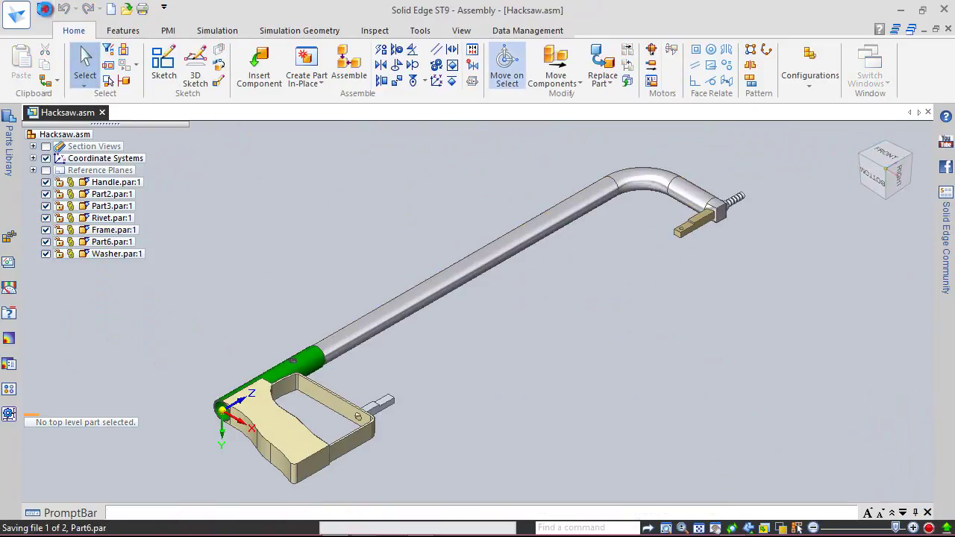
pyautogui.click(560, 356)
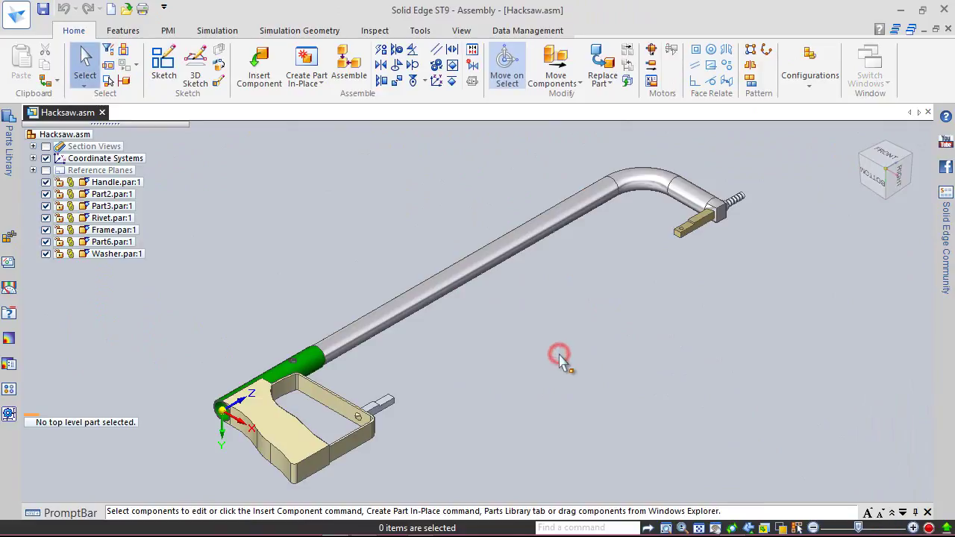
# Set up another in-place part at the assembly origin from the ansi inch part.par template for the blade
pyautogui.click(306, 61)
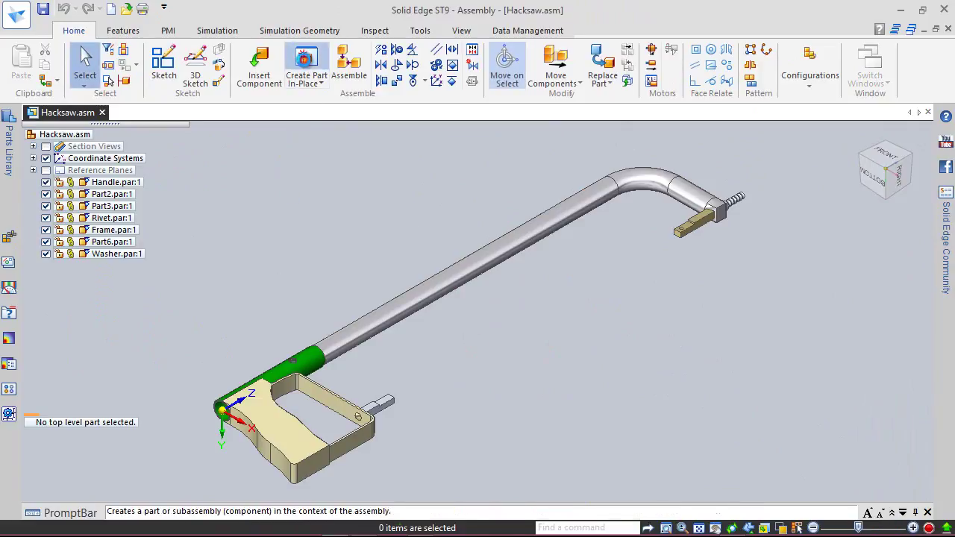
pyautogui.click(514, 303)
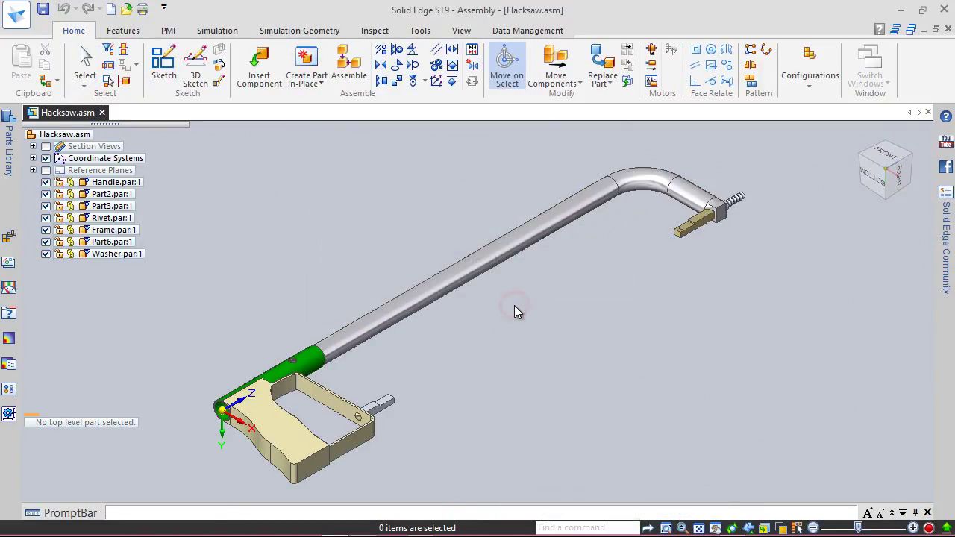
pyautogui.click(483, 353)
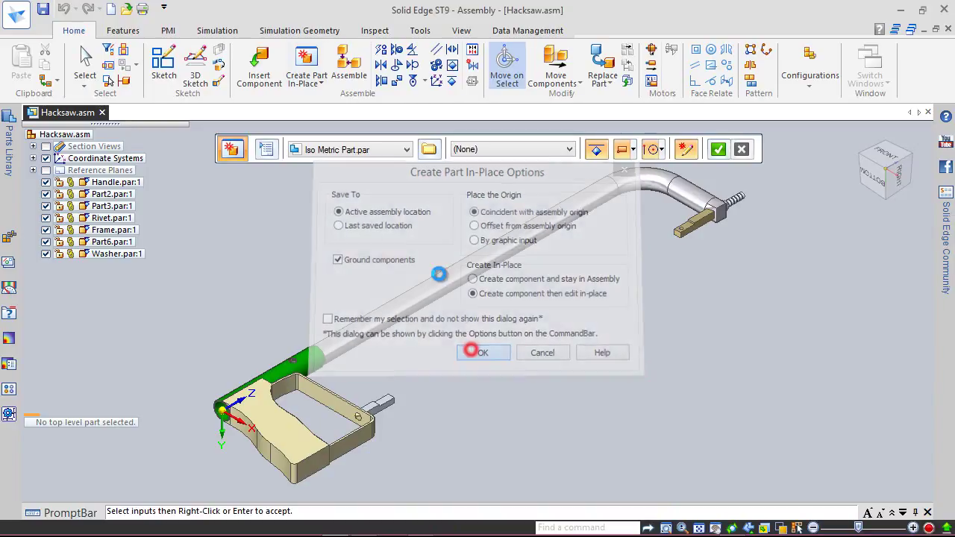
pyautogui.click(429, 150)
pyautogui.click(252, 52)
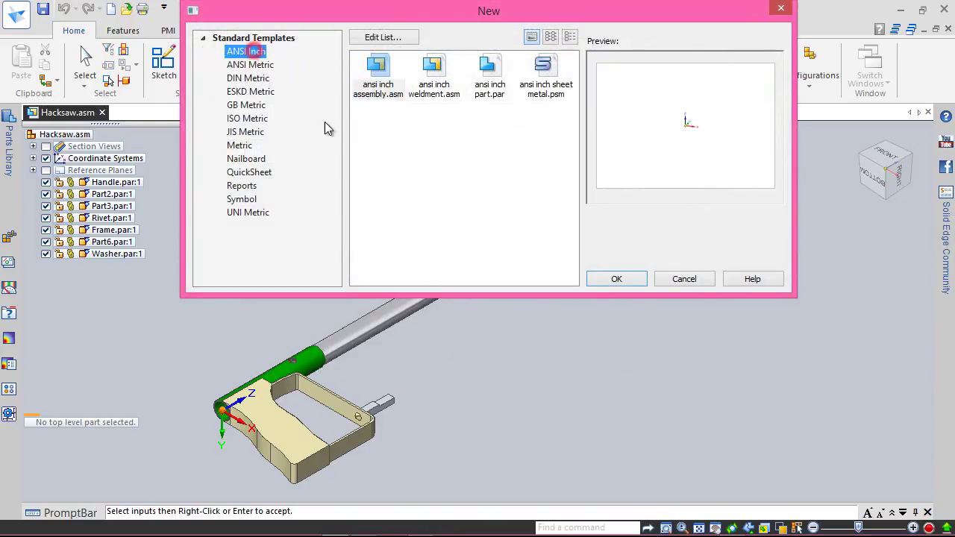
pyautogui.click(497, 74)
pyautogui.click(717, 149)
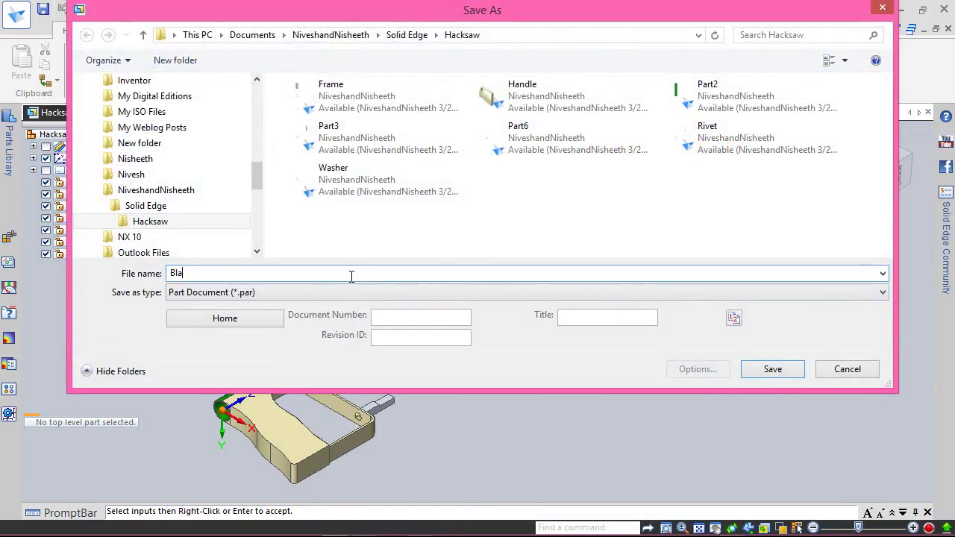
# Create the new part as Blade in the Hacksaw folder, then return to the assembly and save it
pyautogui.write('Blade')
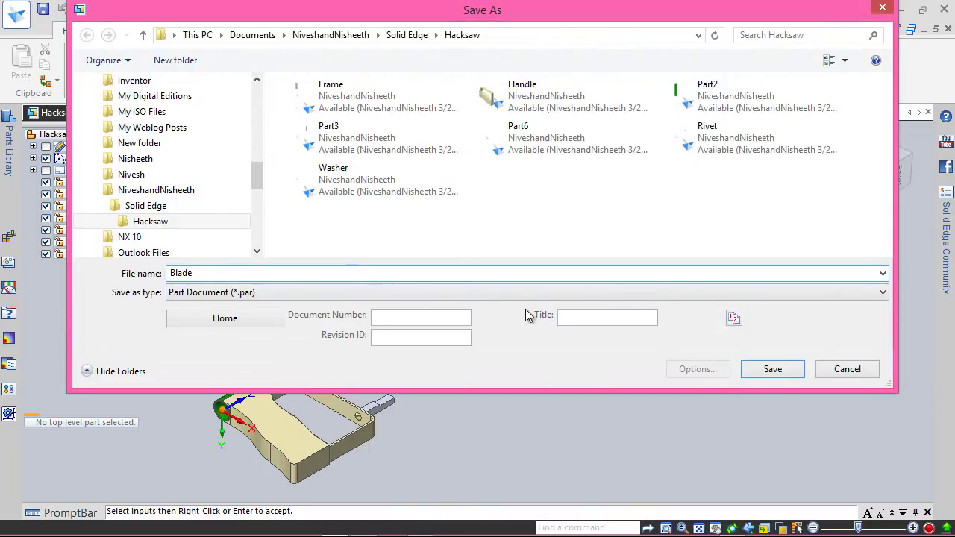
pyautogui.click(772, 369)
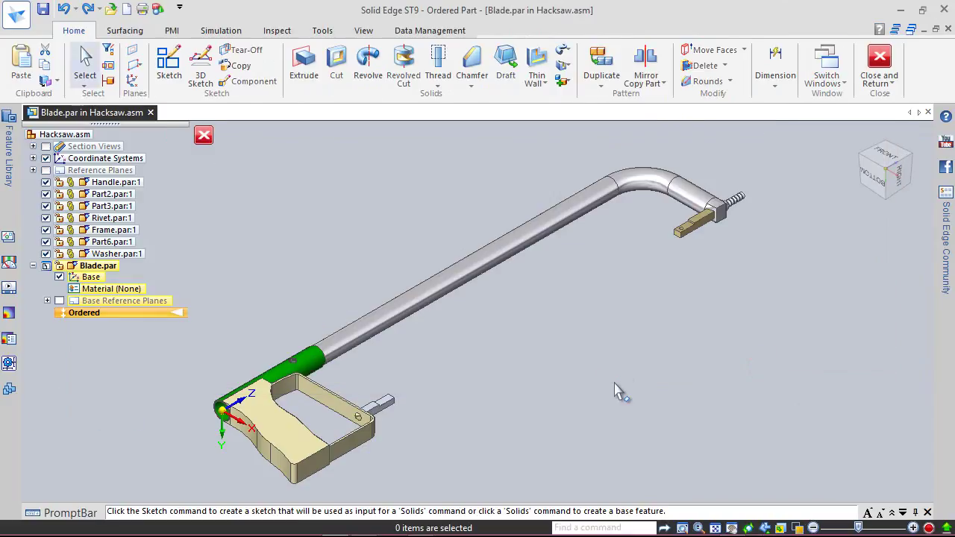
pyautogui.click(879, 60)
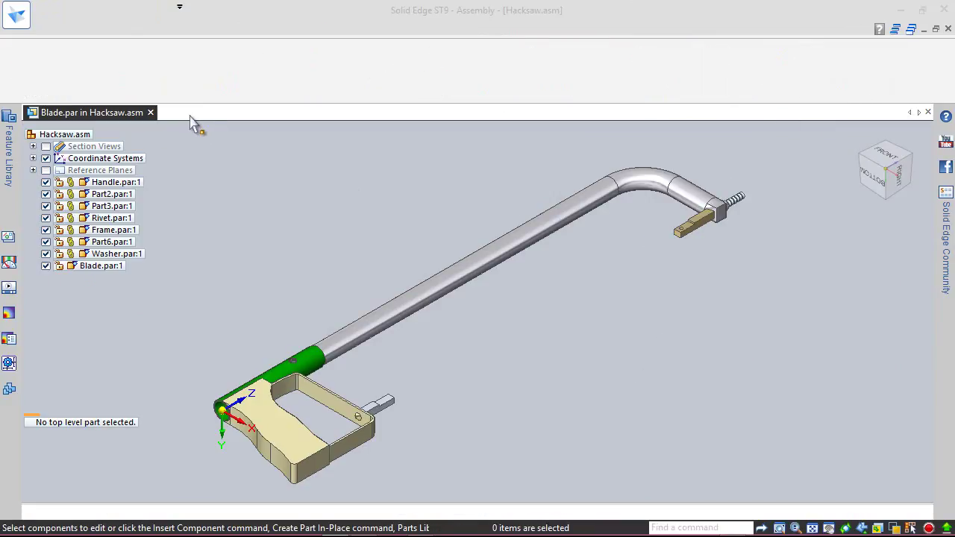
pyautogui.click(42, 9)
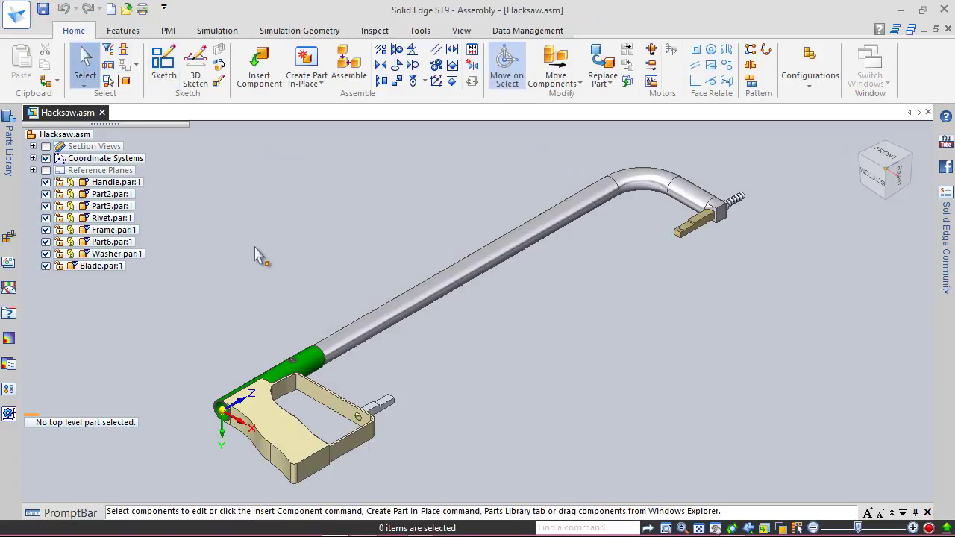
# Edit Part6 in place and start a sketch on the recessed flat face containing its pin hole
pyautogui.doubleClick(698, 235)
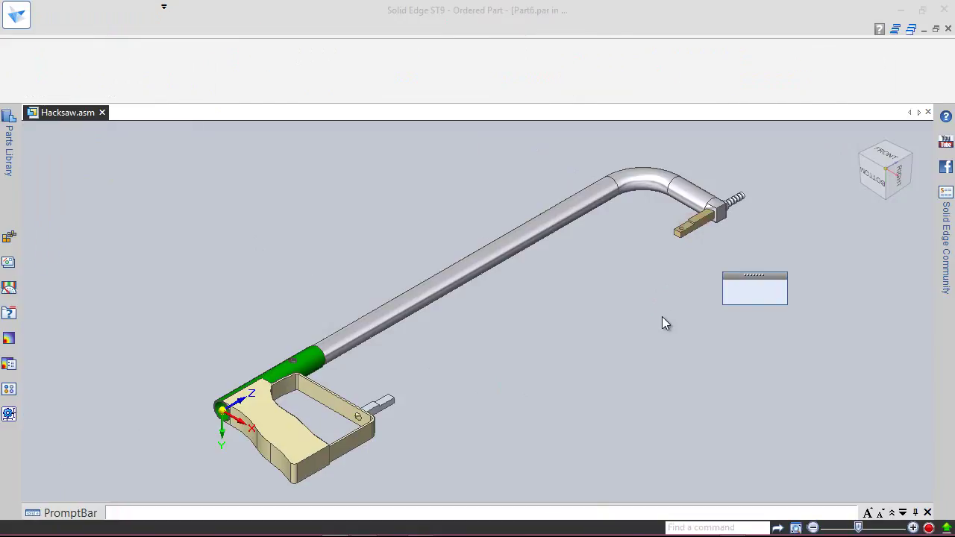
pyautogui.click(170, 65)
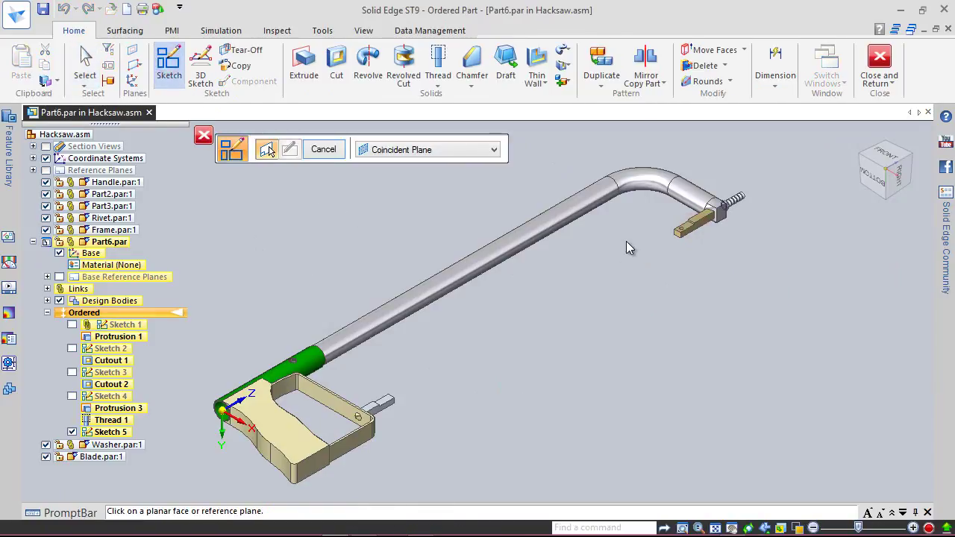
pyautogui.scroll(6, 626, 246)
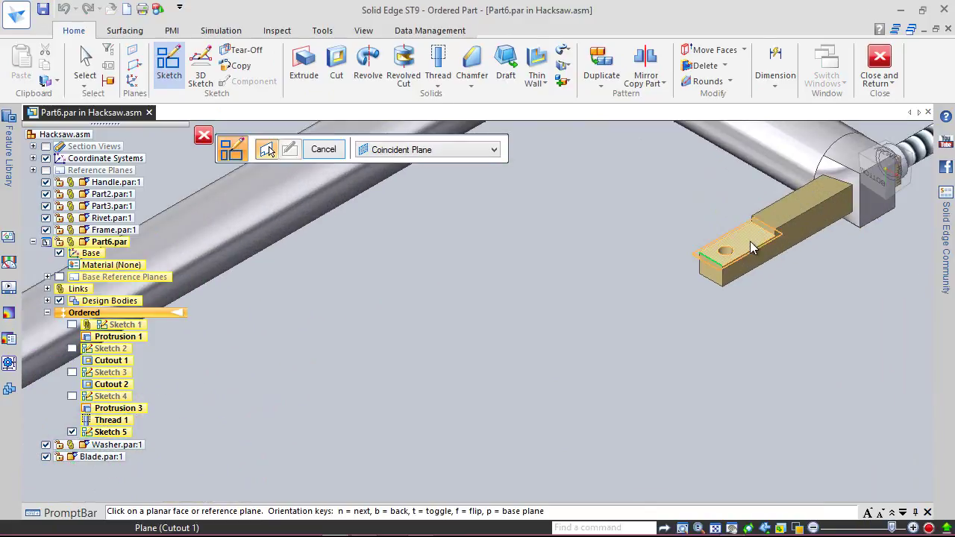
pyautogui.click(748, 240)
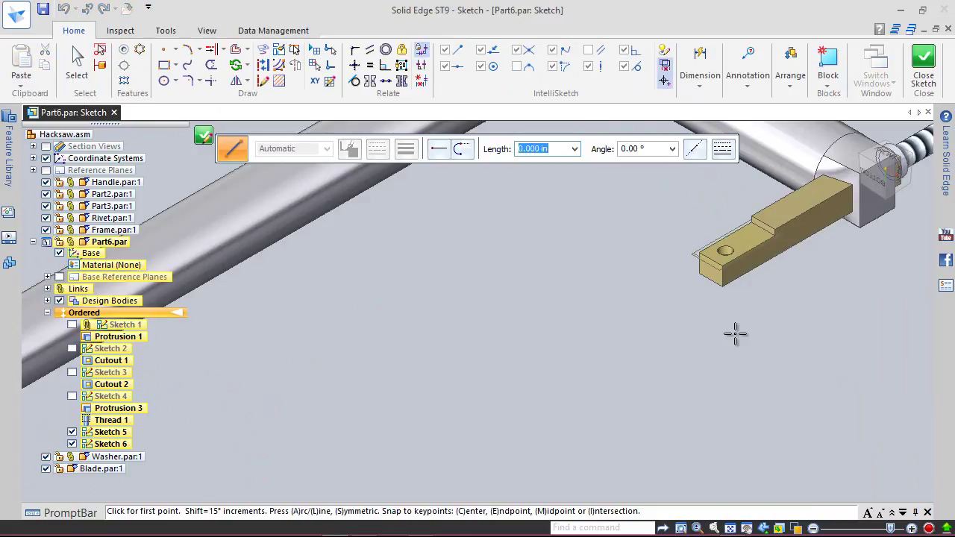
# Sketch a long horizontal rectangle for the blade, extending just past the pin holes on the handle-side holder and Part6
pyautogui.click(887, 160)
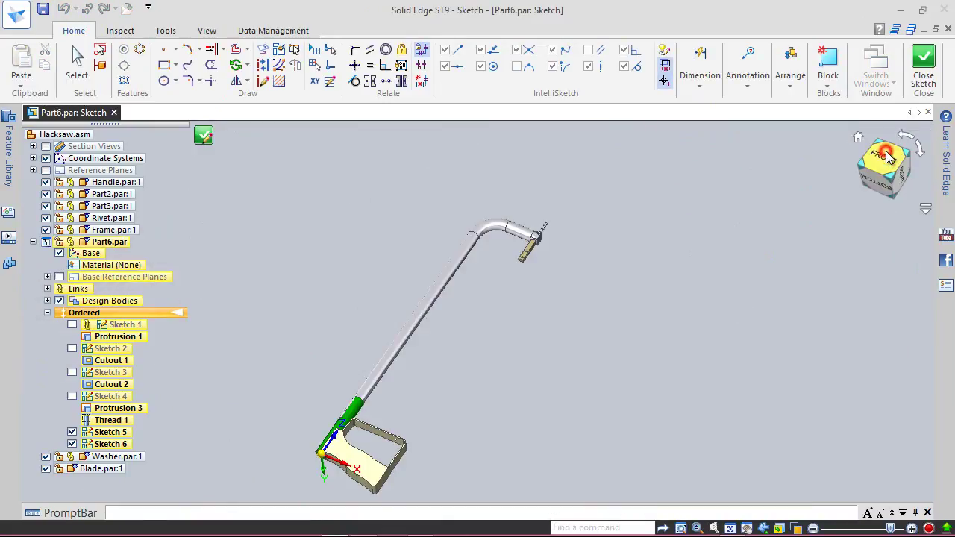
pyautogui.click(904, 145)
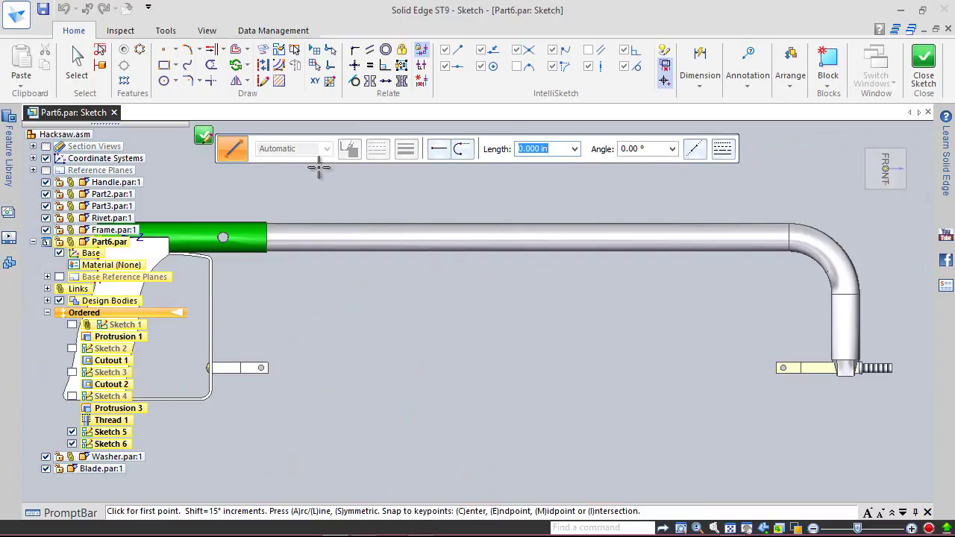
pyautogui.click(165, 64)
pyautogui.click(252, 355)
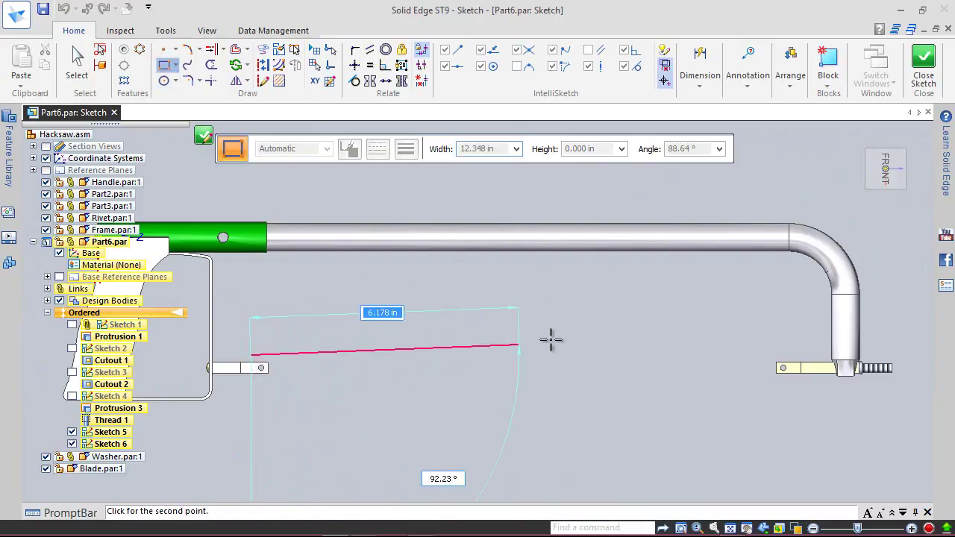
pyautogui.click(787, 369)
pyautogui.click(786, 388)
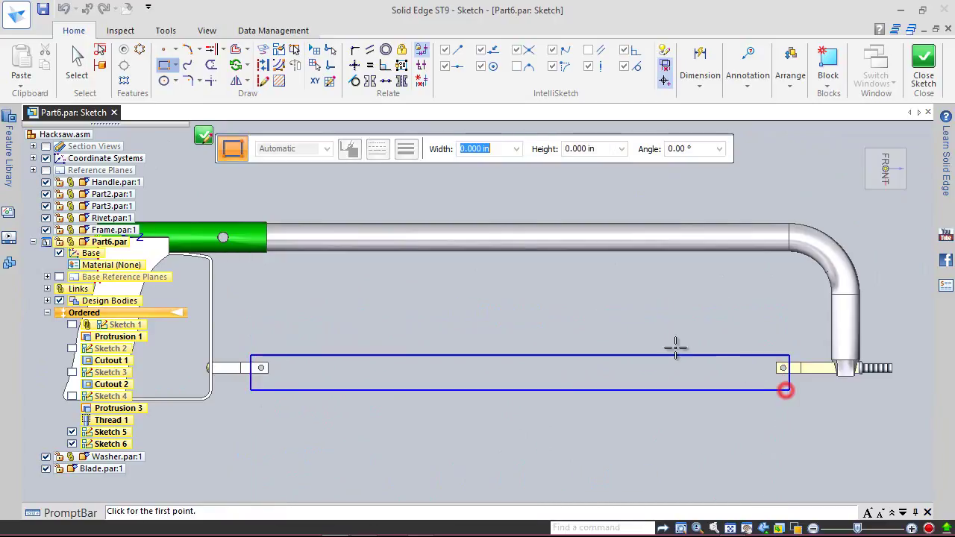
pyautogui.rightClick(600, 304)
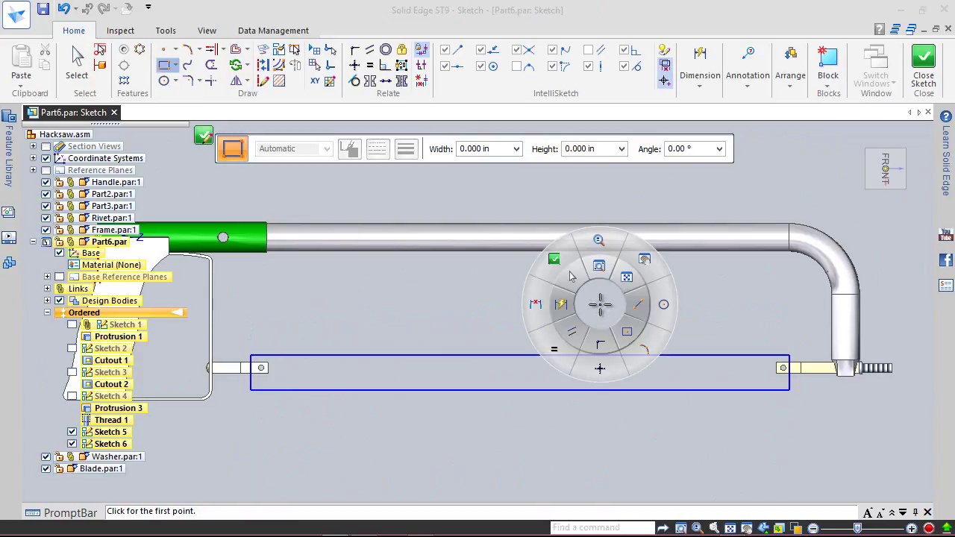
pyautogui.click(567, 278)
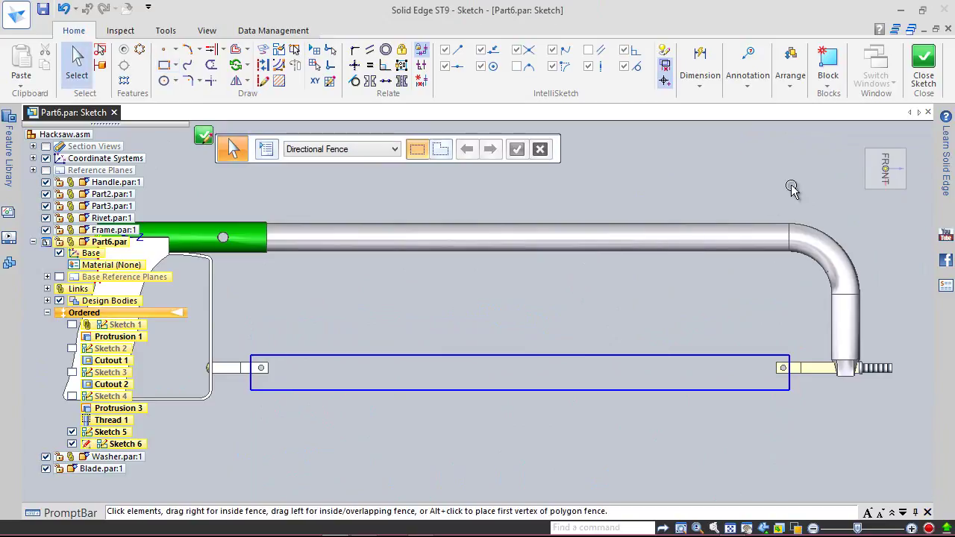
# Finish the blade rectangle sketch on Part6 and return to the hacksaw assembly
pyautogui.click(923, 67)
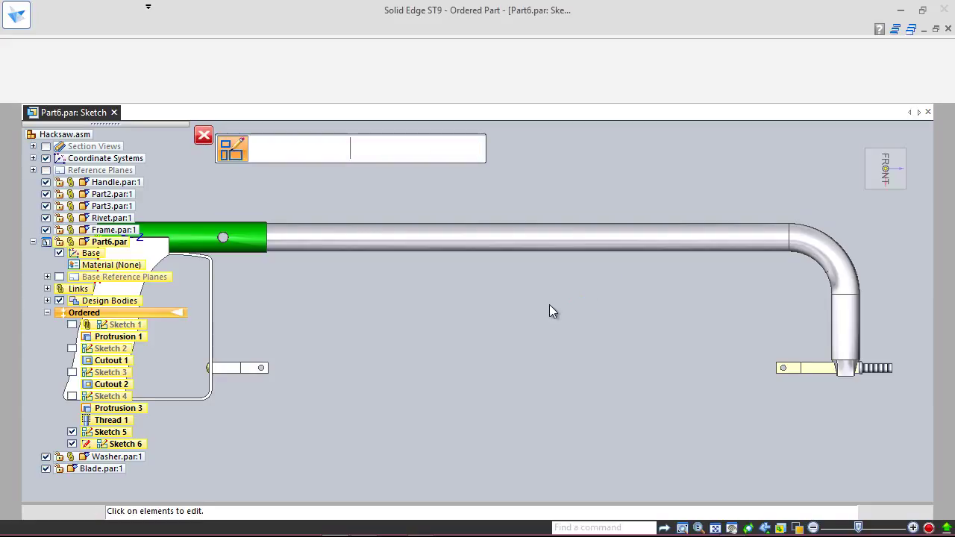
pyautogui.click(326, 147)
pyautogui.click(330, 152)
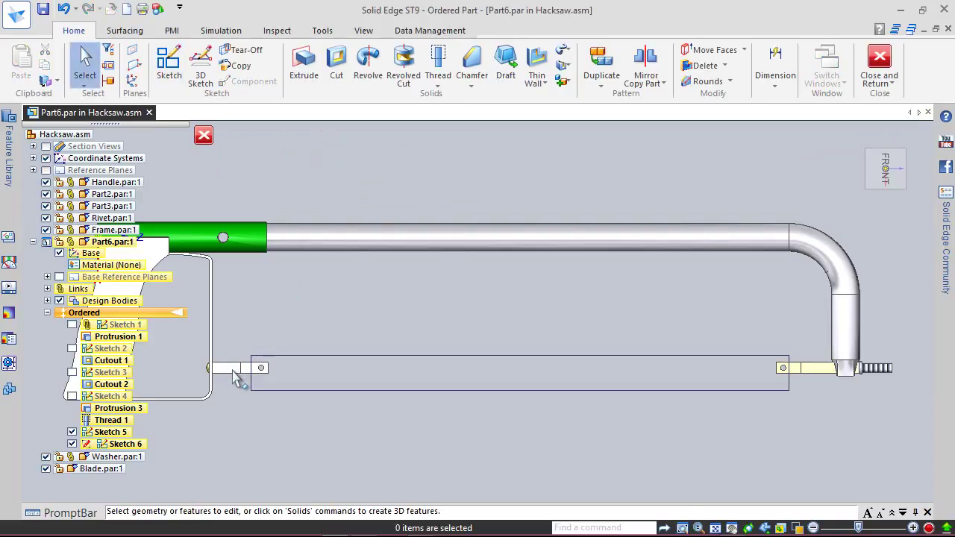
pyautogui.click(880, 60)
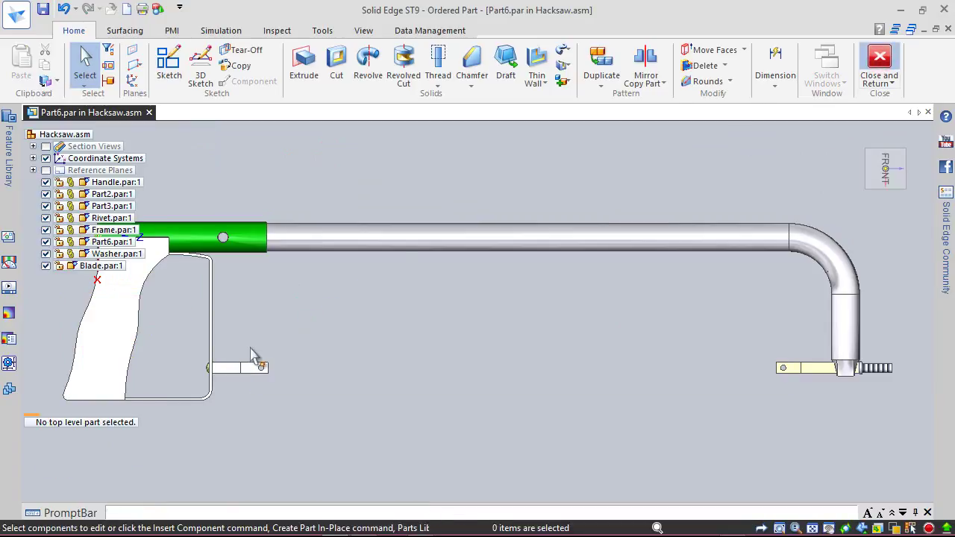
# Turn on the display of sketches for Part3, the handle-side blade holder
pyautogui.click(233, 370)
pyautogui.rightClick(232, 369)
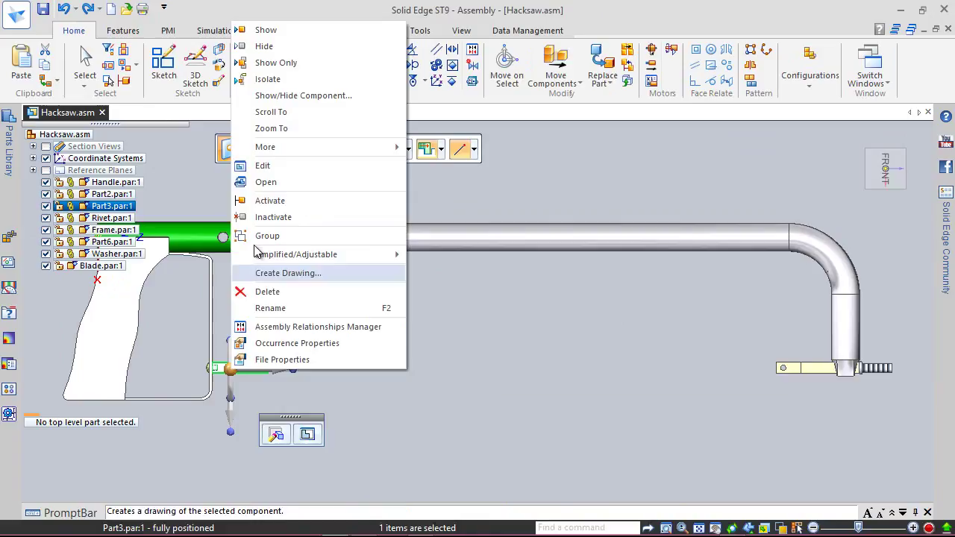
pyautogui.click(293, 95)
pyautogui.click(200, 183)
pyautogui.click(109, 396)
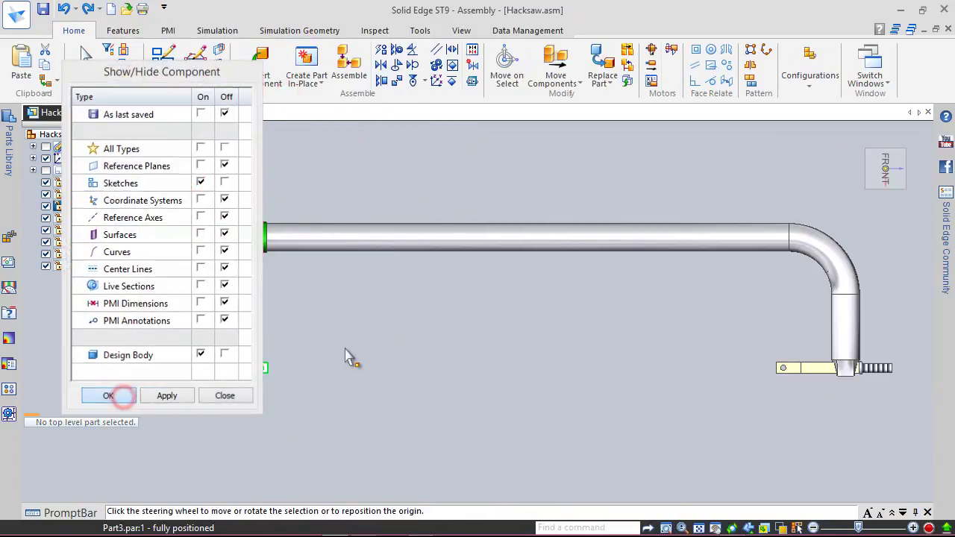
pyautogui.click(347, 357)
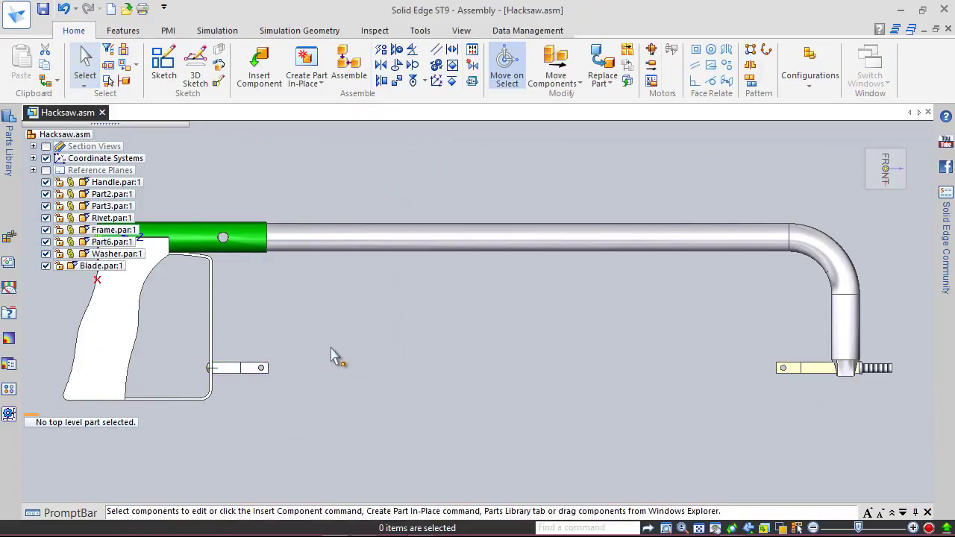
# Edit Part6 in place and open the profile of its blade rectangle sketch, Sketch 6
pyautogui.click(112, 242)
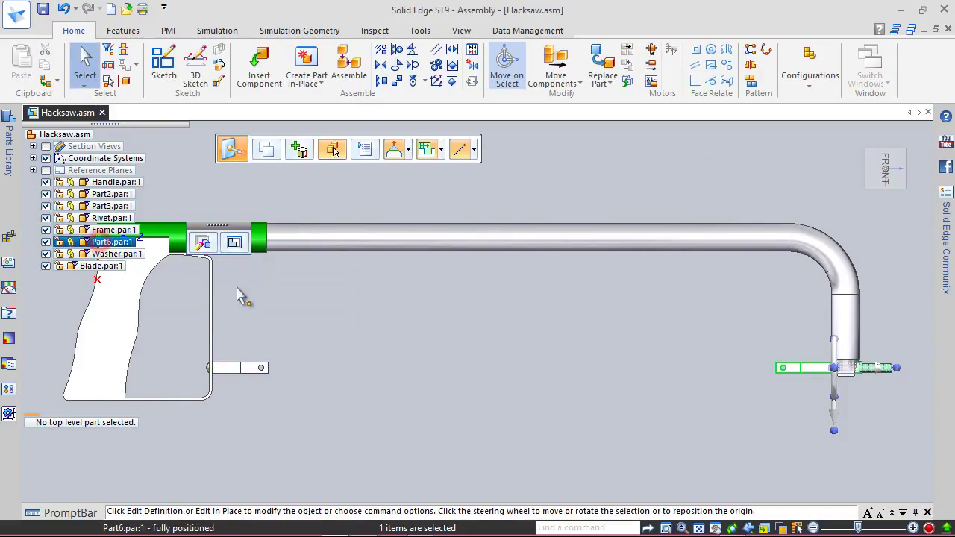
pyautogui.click(236, 243)
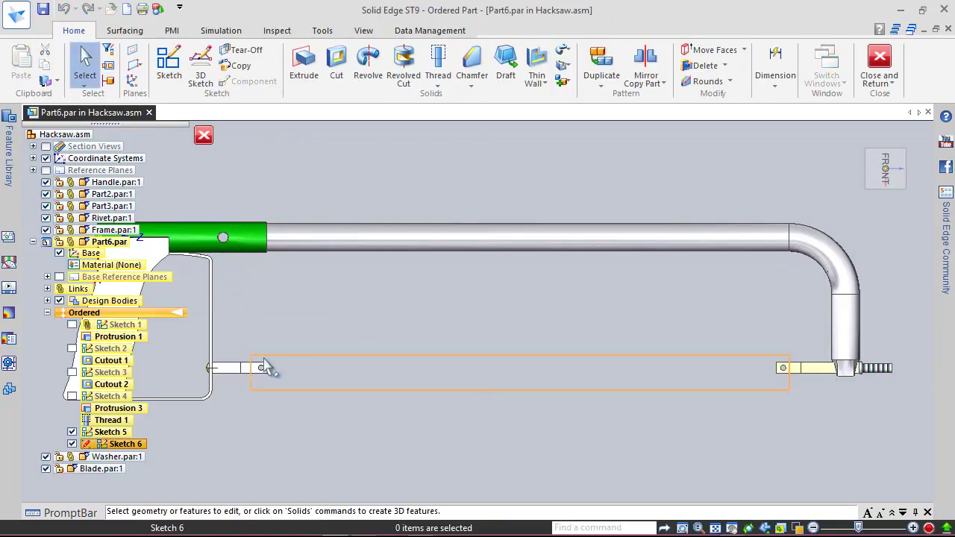
pyautogui.click(120, 445)
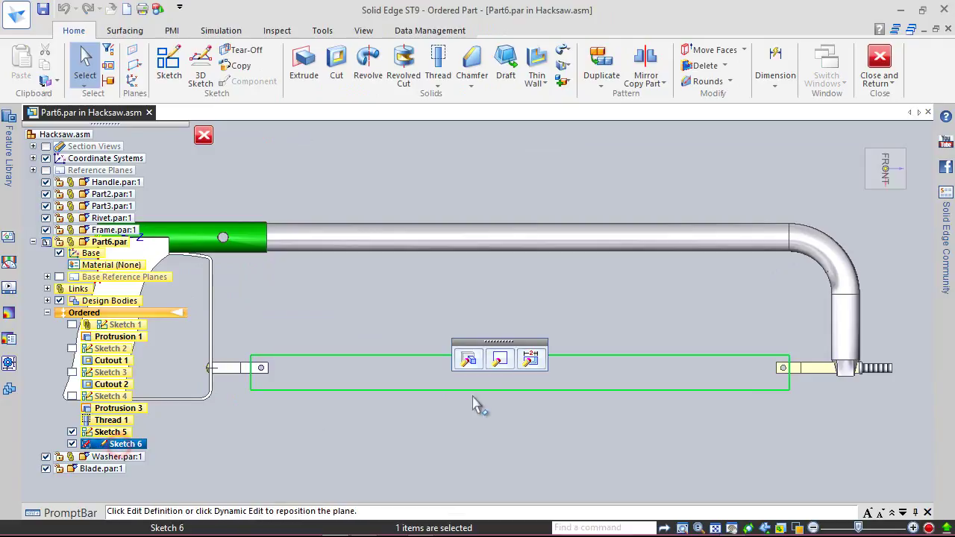
pyautogui.click(499, 362)
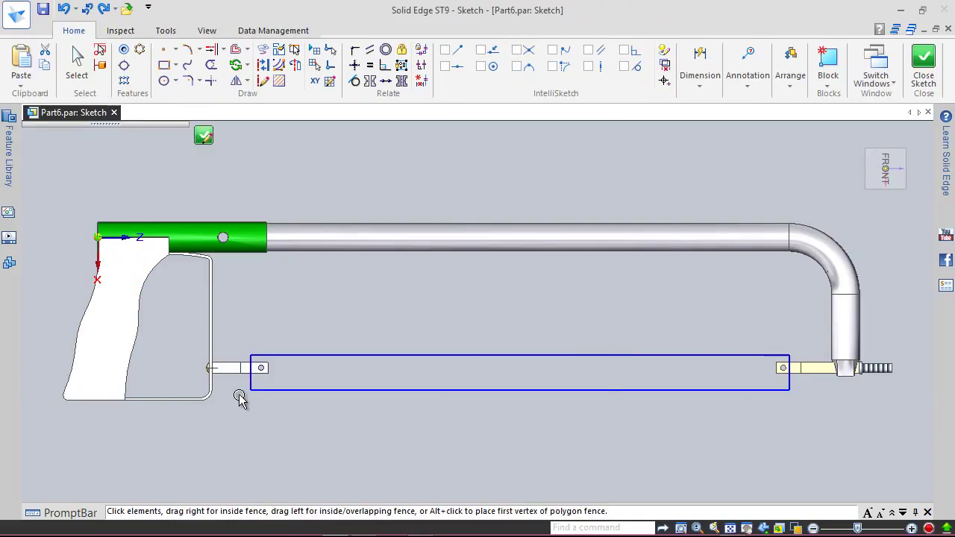
# Include the recessed pin-hole faces of the handle-side holder and Part6 in the blade sketch, using Single Face selection
pyautogui.click(265, 49)
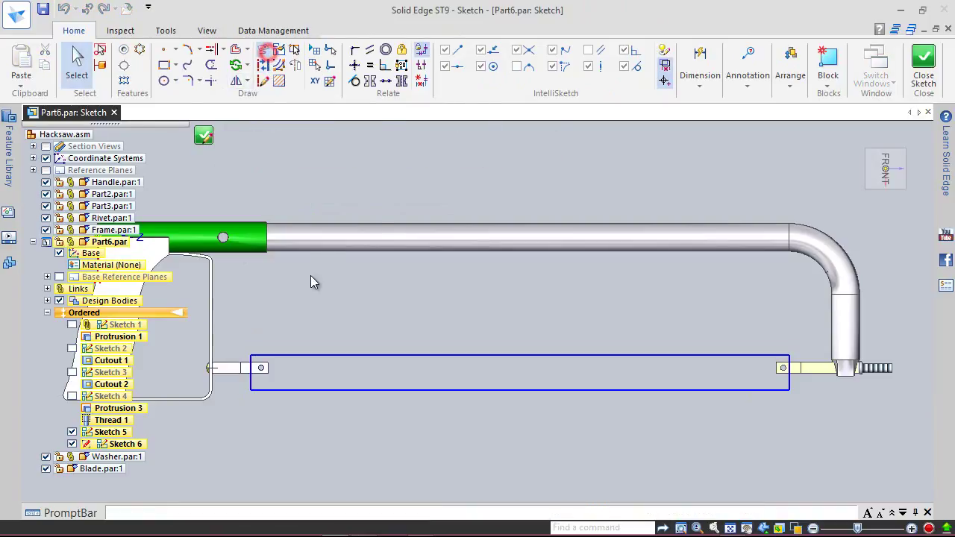
pyautogui.click(239, 234)
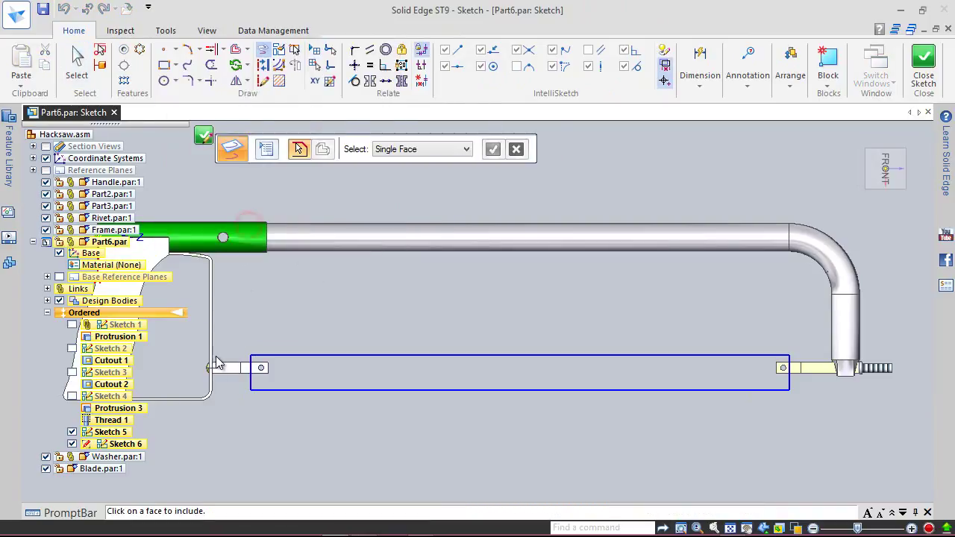
pyautogui.scroll(3, 230, 382)
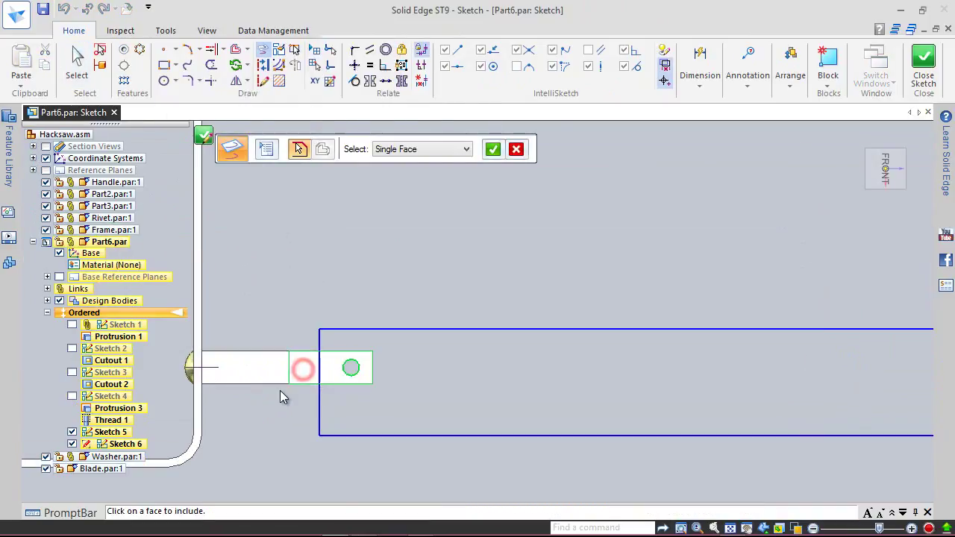
pyautogui.scroll(-4, 280, 391)
pyautogui.scroll(3, 775, 382)
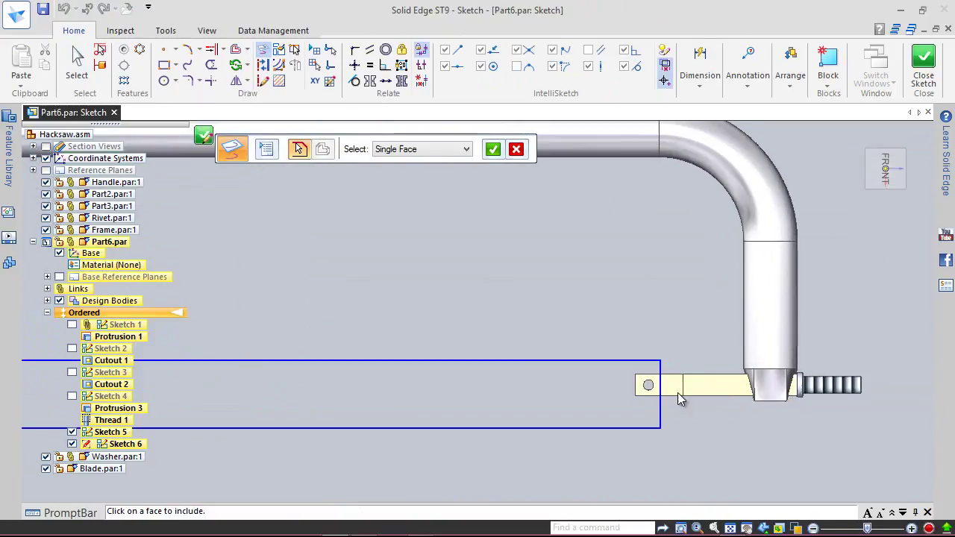
pyautogui.click(664, 390)
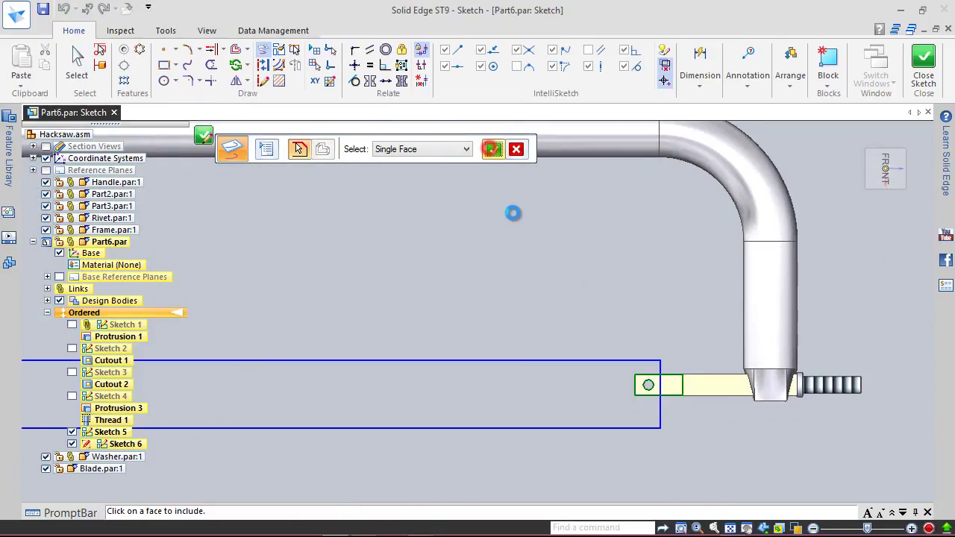
# Convert the included face outlines and pin-hole circles on both holders to construction geometry
pyautogui.click(263, 65)
pyautogui.scroll(3, 664, 388)
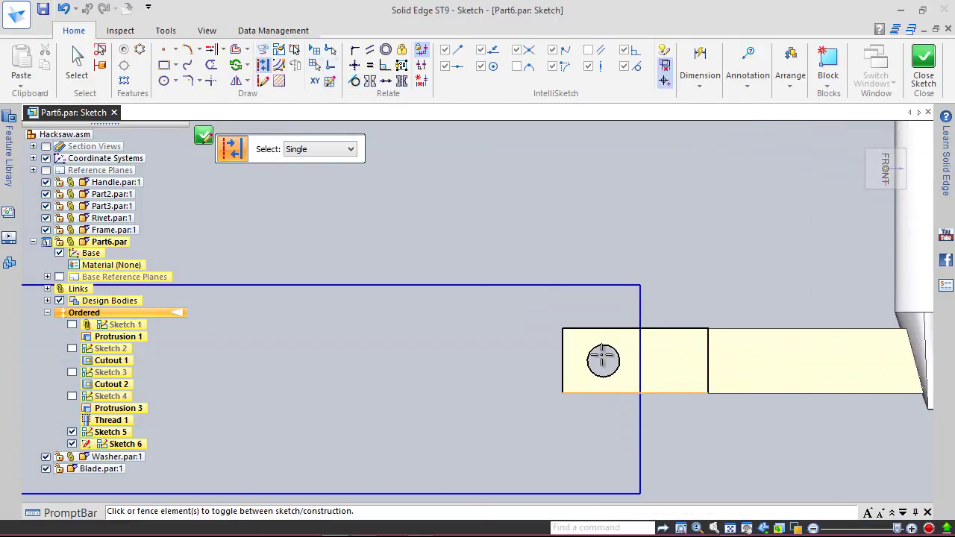
pyautogui.moveTo(553, 311); pyautogui.dragTo(718, 406)
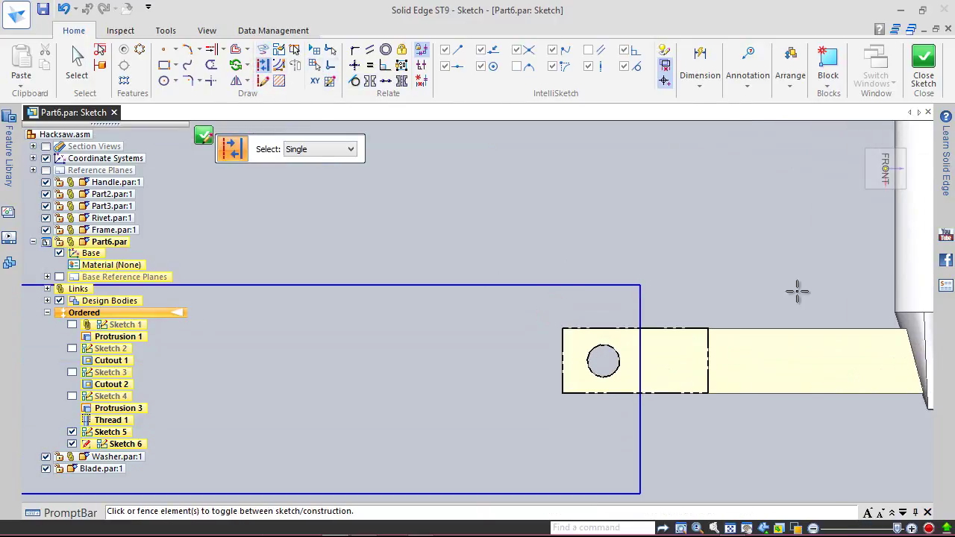
pyautogui.scroll(-5, 797, 291)
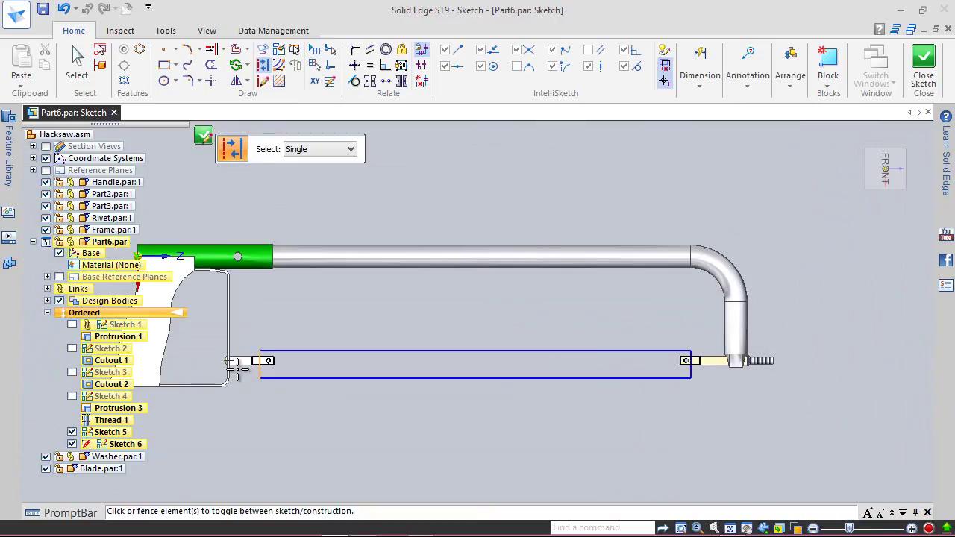
pyautogui.scroll(5, 240, 369)
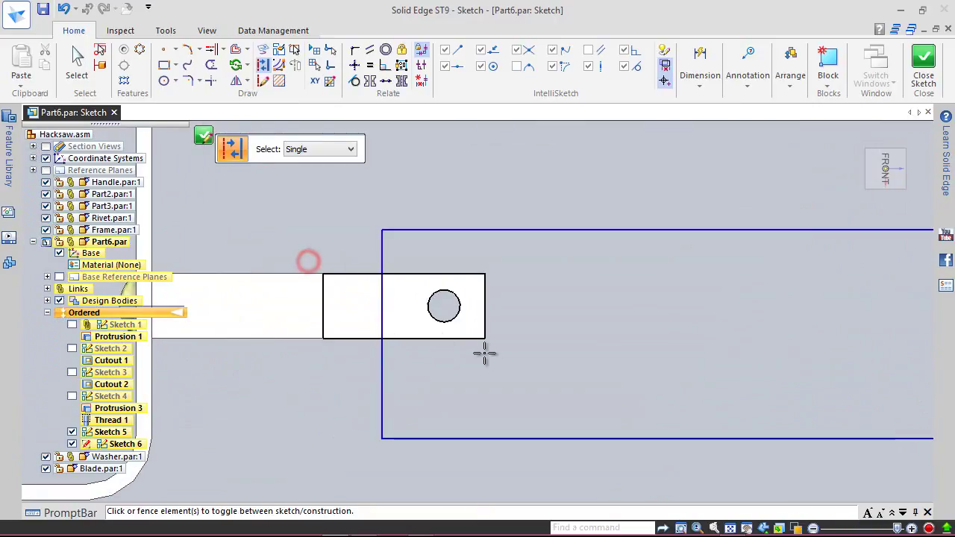
pyautogui.press('Escape')
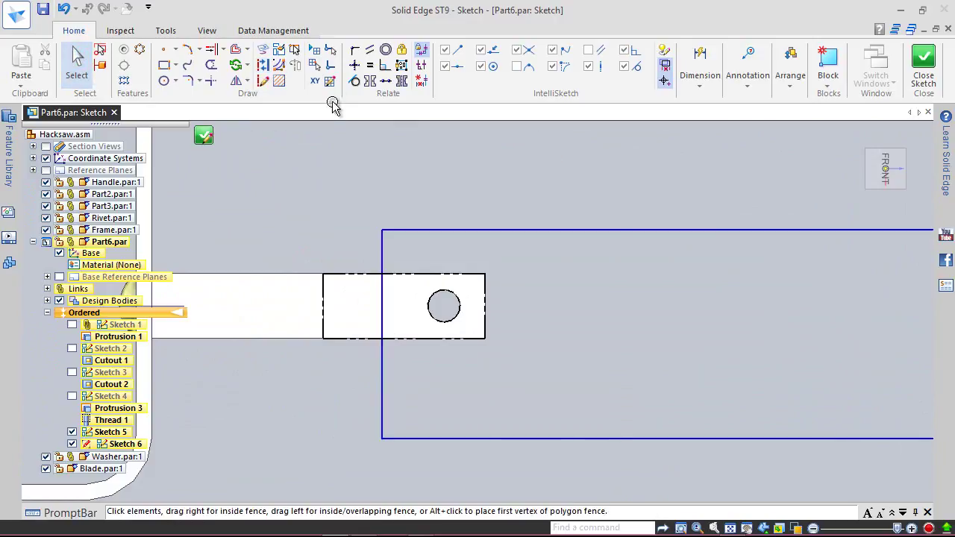
# Align the midpoint of the blade rectangle's handle-side end horizontally with the midpoint of the holder's included vertical edge
pyautogui.click(356, 66)
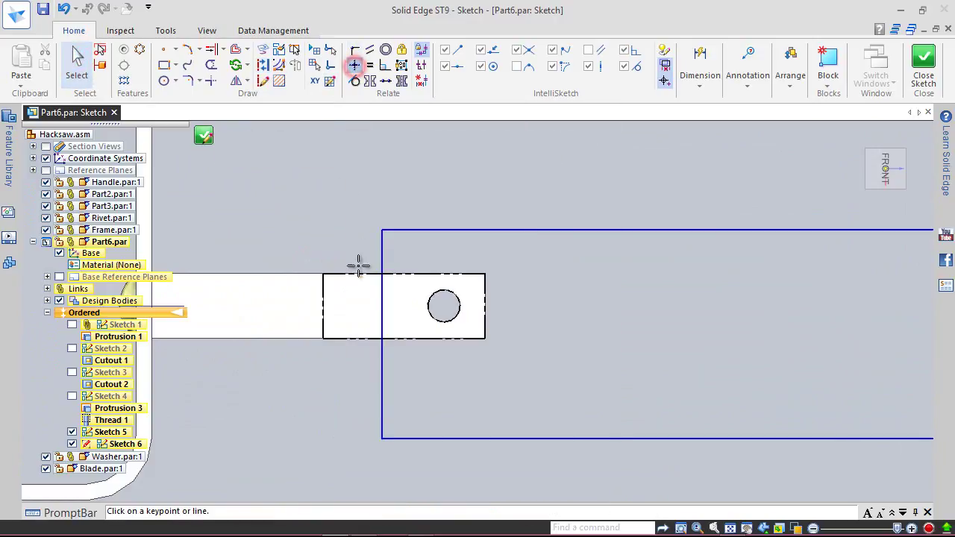
pyautogui.click(382, 333)
pyautogui.click(322, 306)
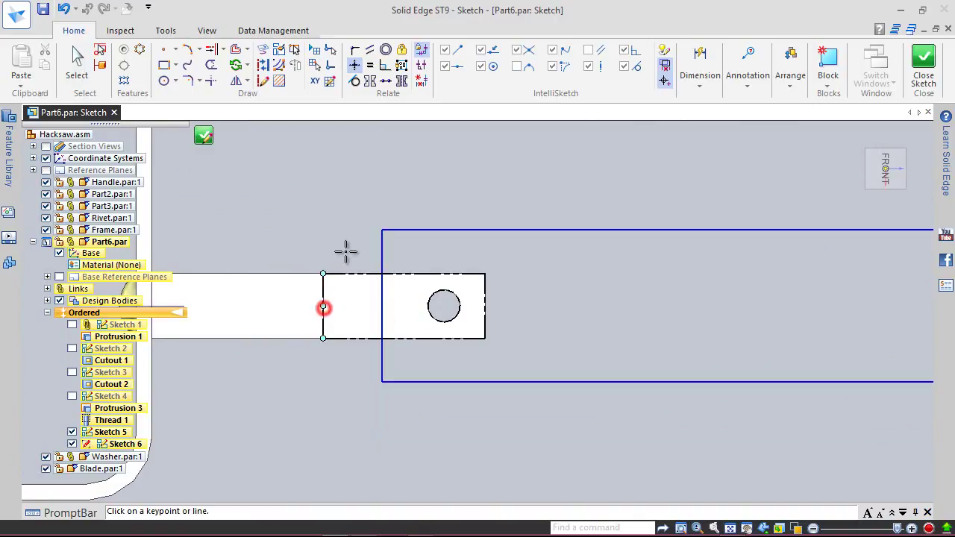
# Dimension the blade rectangle's height on its handle-side end and set it to .5 in
pyautogui.rightClick(366, 197)
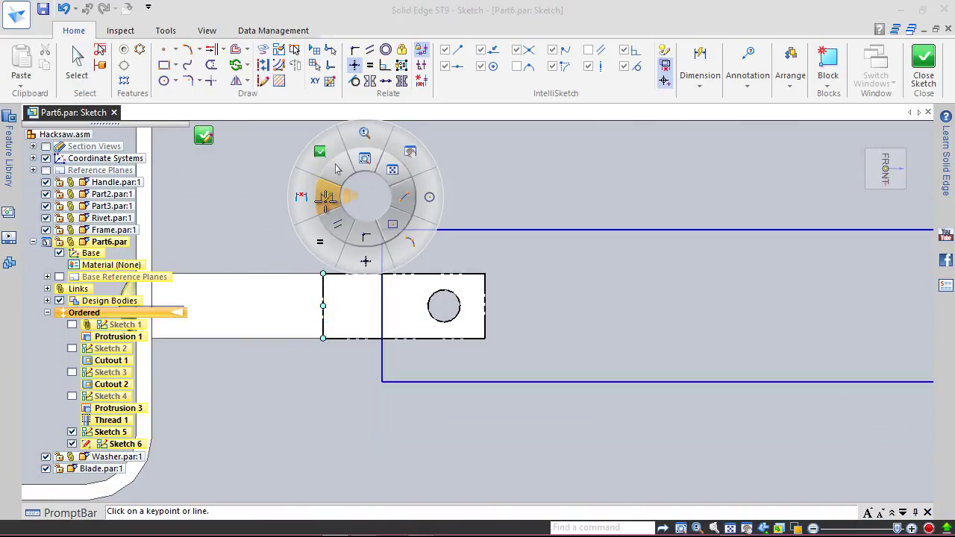
pyautogui.click(327, 198)
pyautogui.click(385, 249)
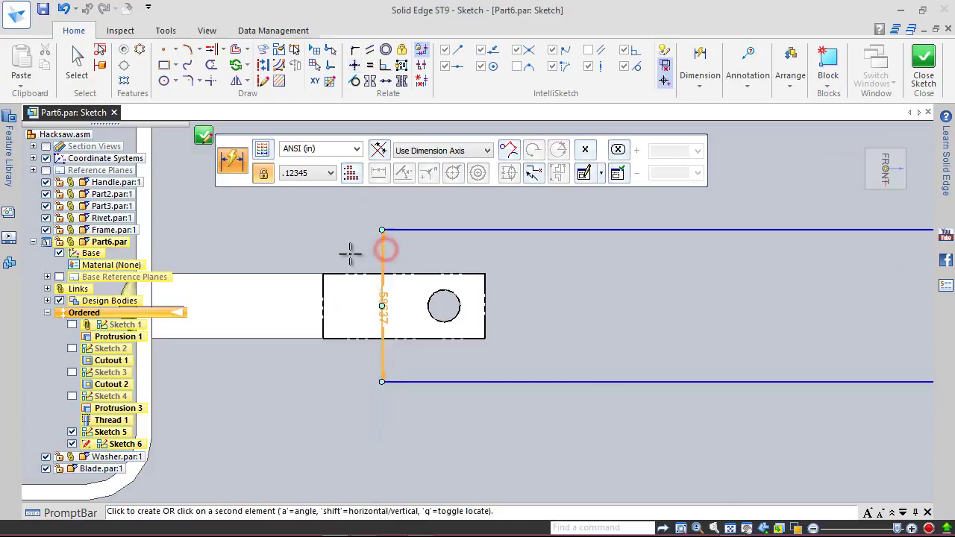
pyautogui.click(351, 254)
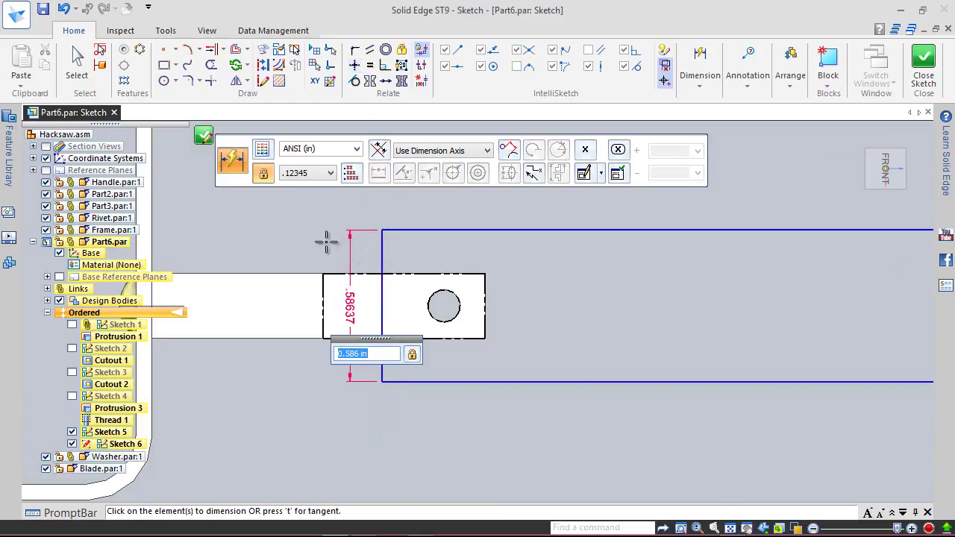
pyautogui.write('.5')
pyautogui.press('Return')
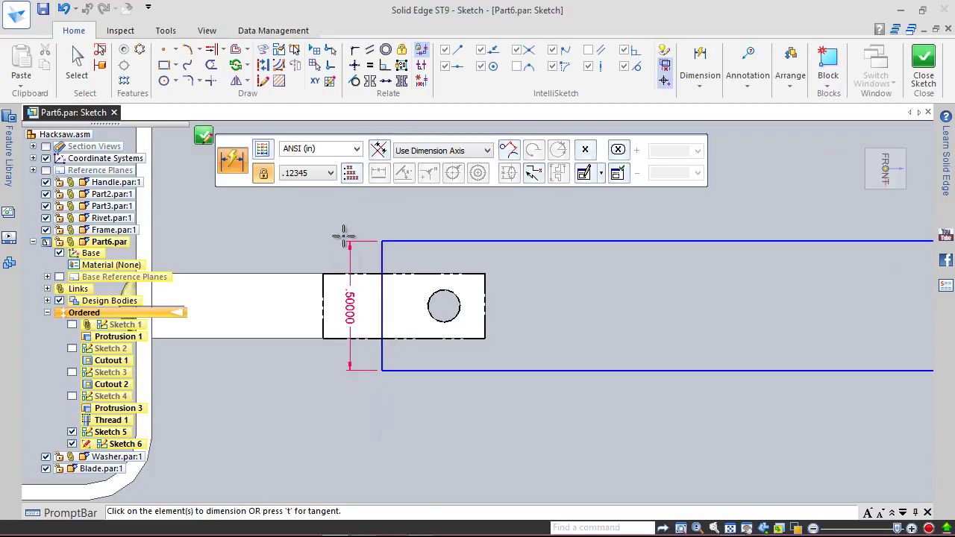
# Dimension the rectangle's handle-side end from the holder's pin-hole centre and set the distance to .1875 in
pyautogui.click(381, 267)
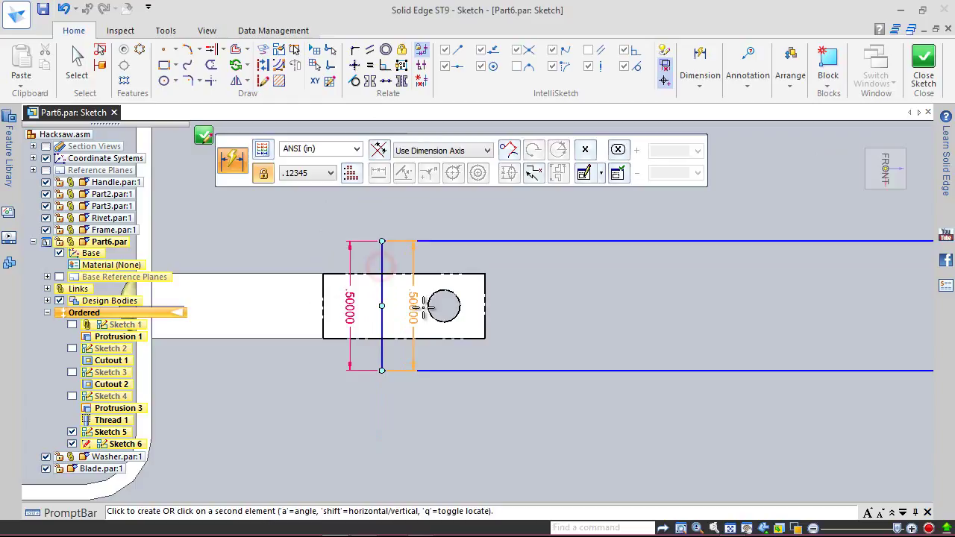
pyautogui.click(425, 306)
pyautogui.click(434, 225)
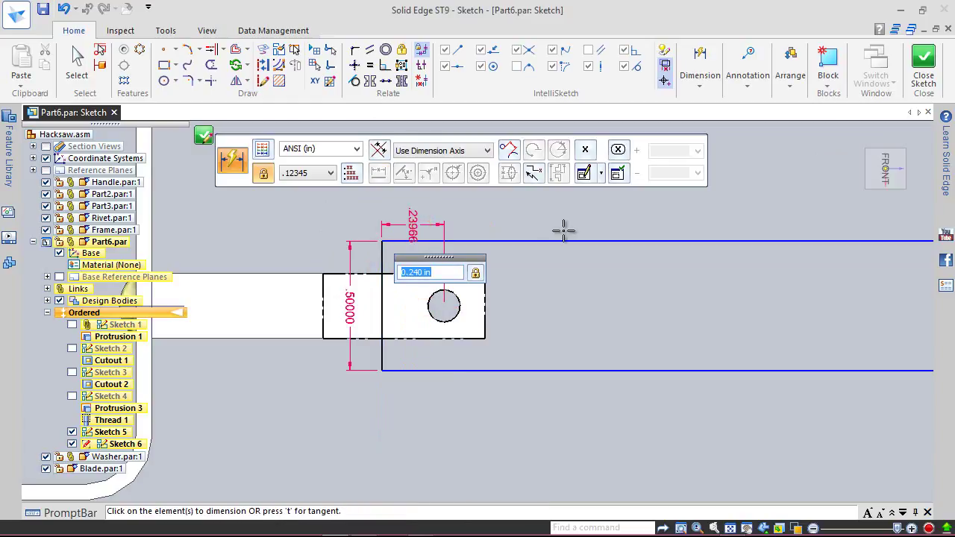
pyautogui.press('Return')
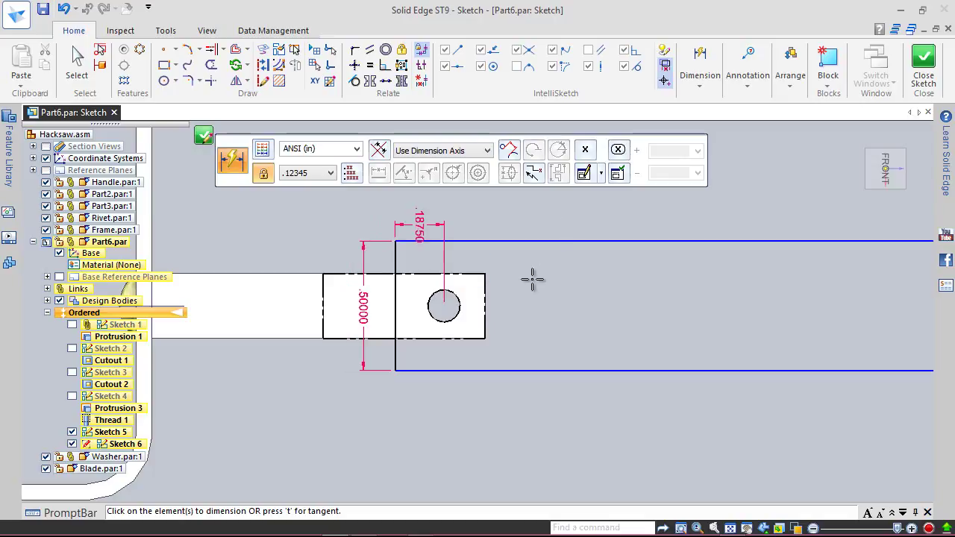
pyautogui.press('Escape')
# Set the distance from Part6's pin-hole centre to the rectangle's nearby end to .1875 in, then close the sketch
pyautogui.scroll(-5, 276, 328)
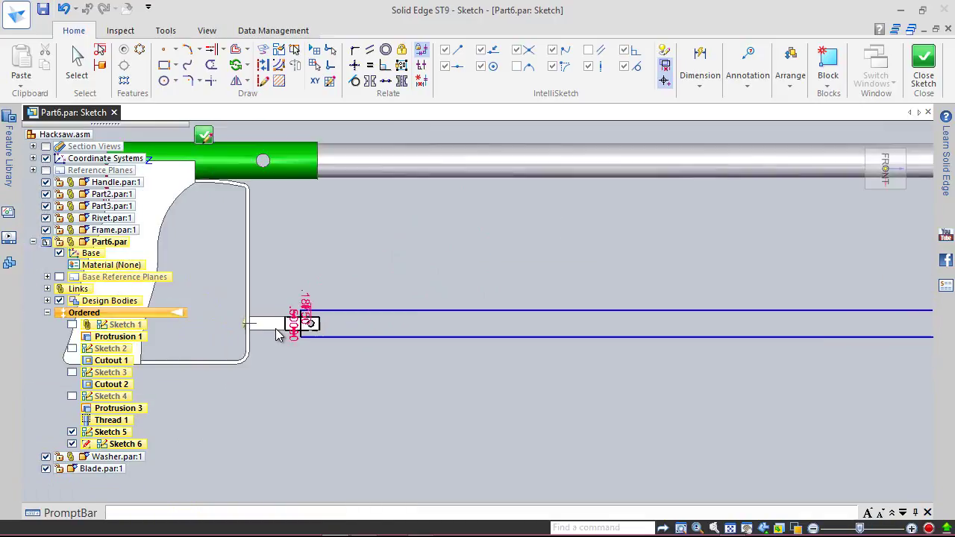
pyautogui.scroll(5, 790, 302)
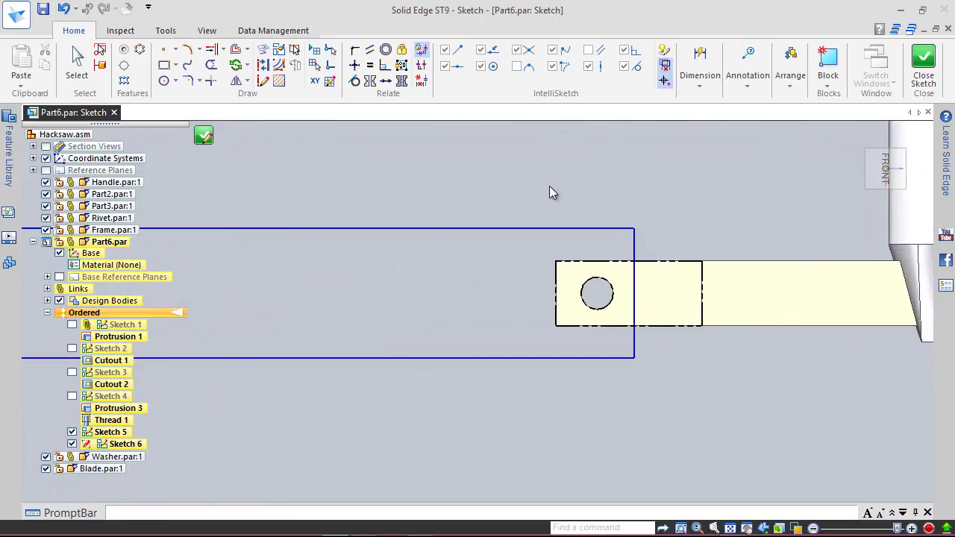
pyautogui.rightClick(482, 174)
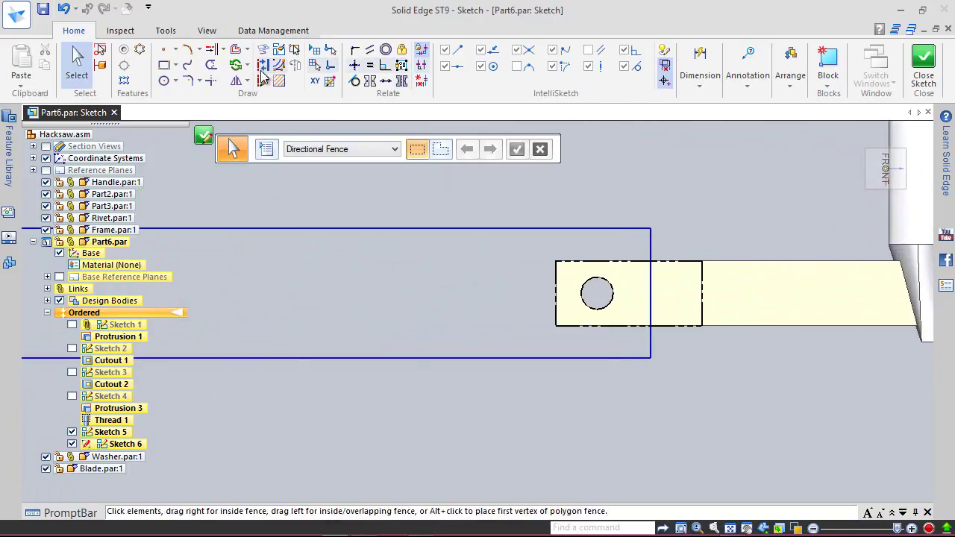
pyautogui.click(700, 64)
pyautogui.click(701, 126)
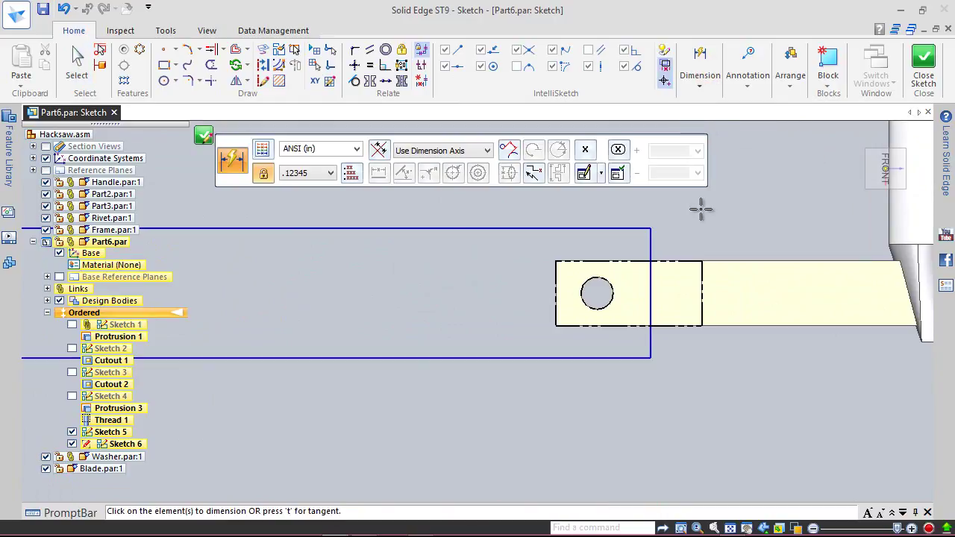
pyautogui.click(609, 286)
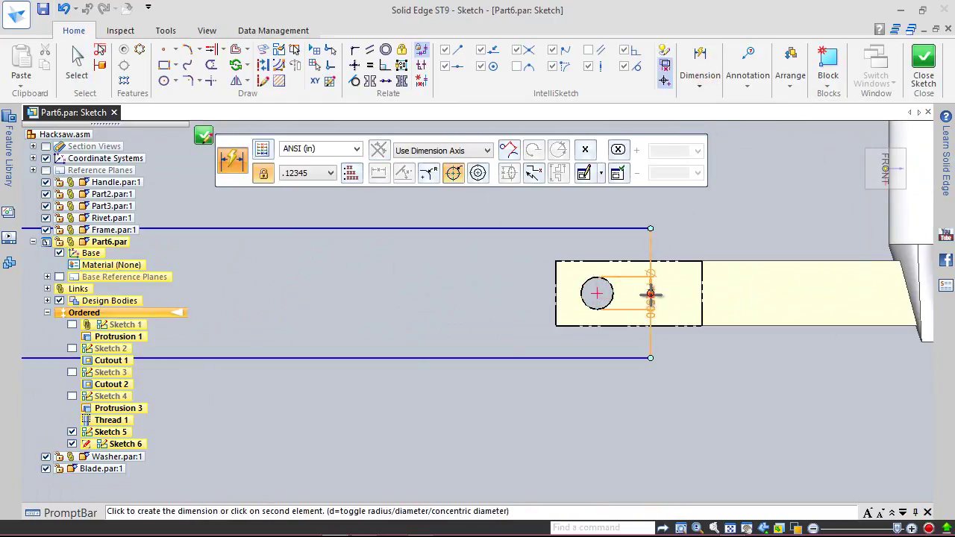
pyautogui.click(648, 297)
pyautogui.click(629, 397)
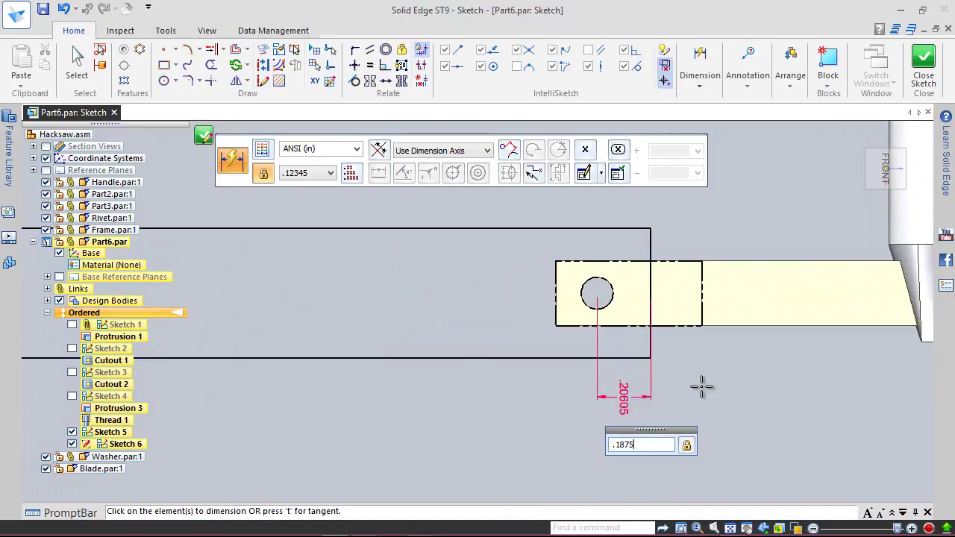
pyautogui.press('Return')
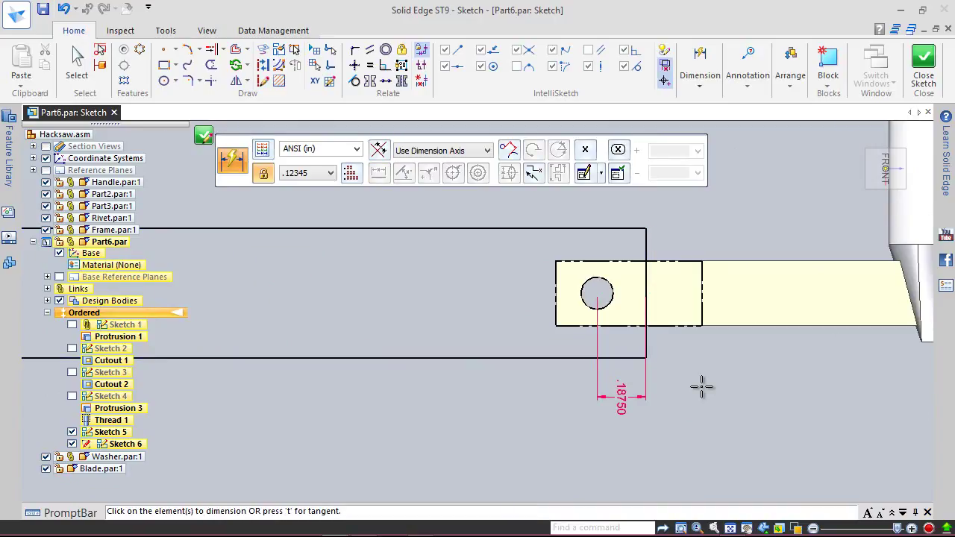
pyautogui.press('Escape')
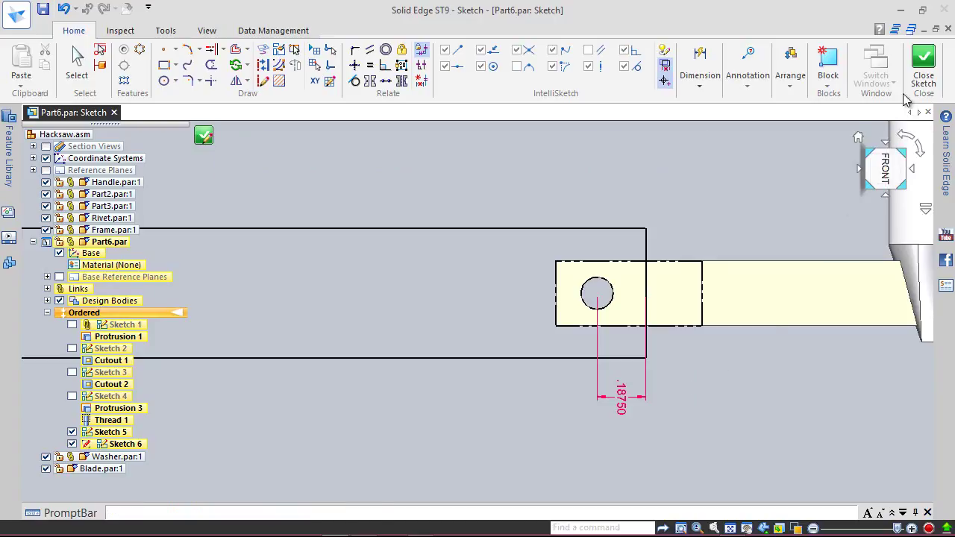
pyautogui.click(924, 63)
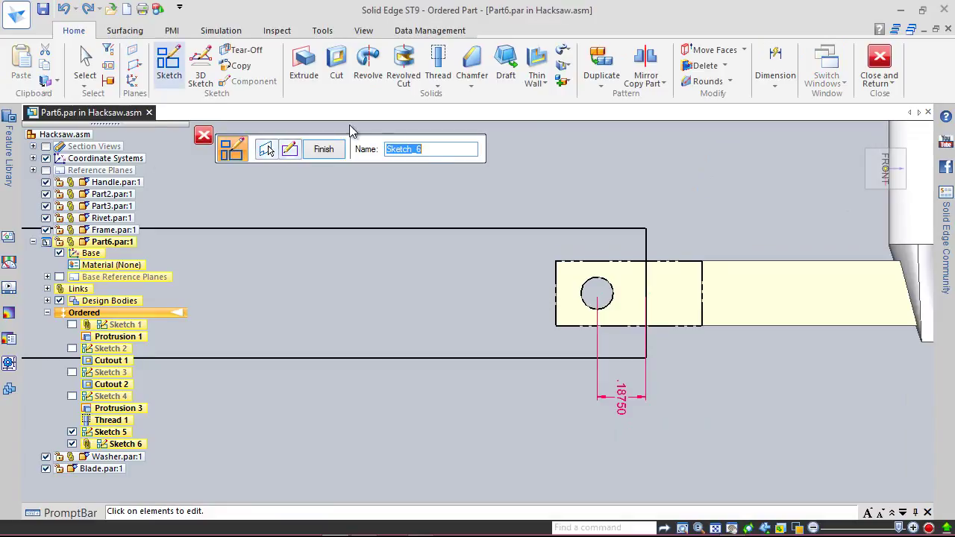
# Copy the blade rectangle sketch from Part6 into Blade.par, linked to the file, and return to the assembly
pyautogui.click(233, 65)
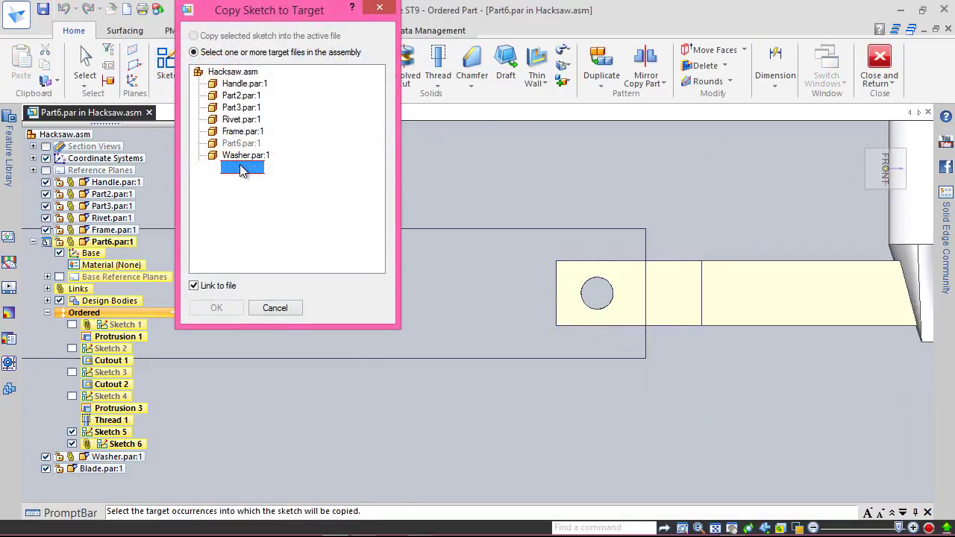
pyautogui.click(216, 312)
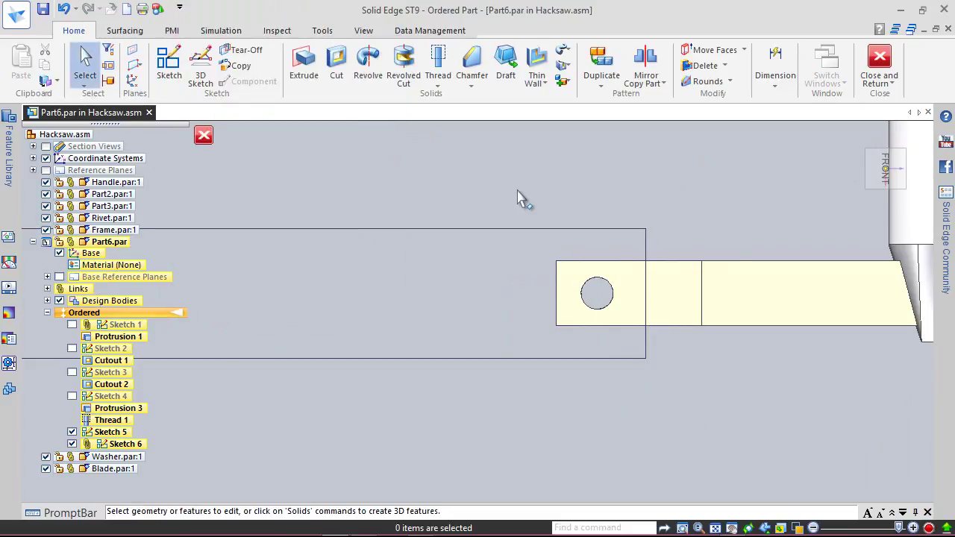
pyautogui.click(880, 63)
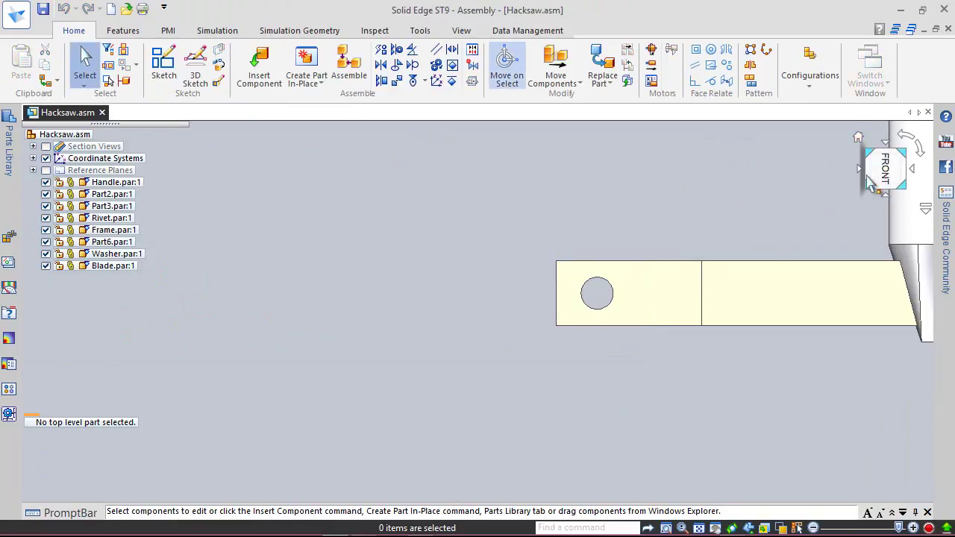
# Set the Hacksaw assembly to an isometric view and save it
pyautogui.click(906, 135)
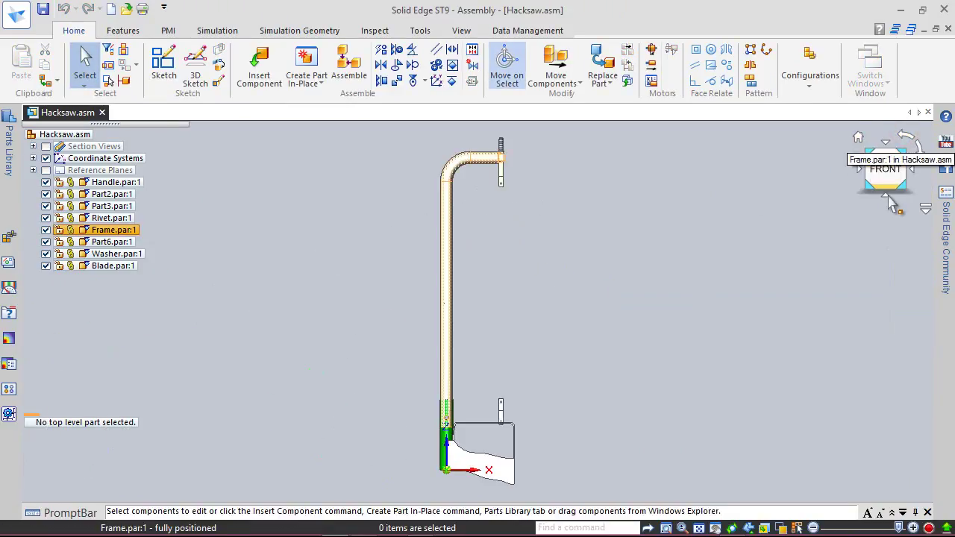
pyautogui.click(887, 192)
pyautogui.click(888, 195)
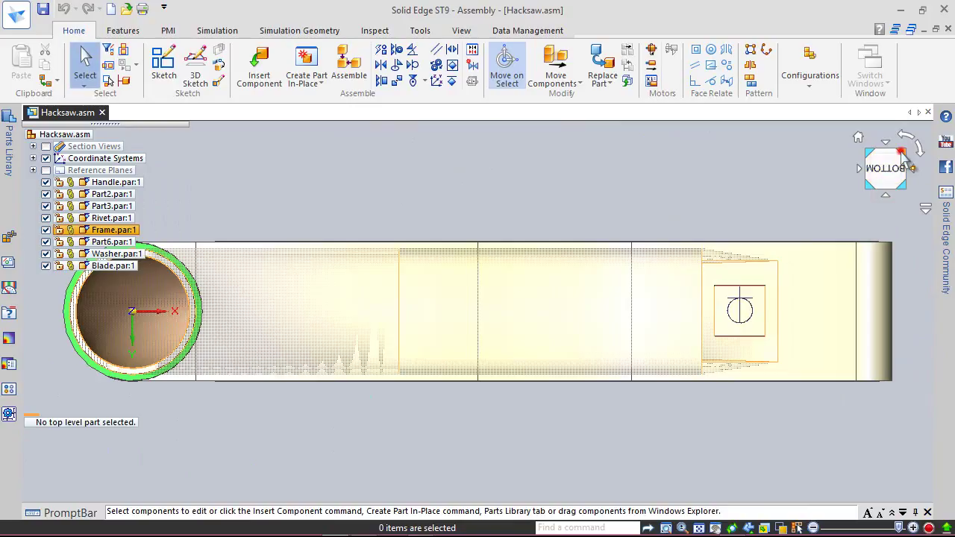
pyautogui.hotkey('ctrl', 'i')
pyautogui.click(43, 9)
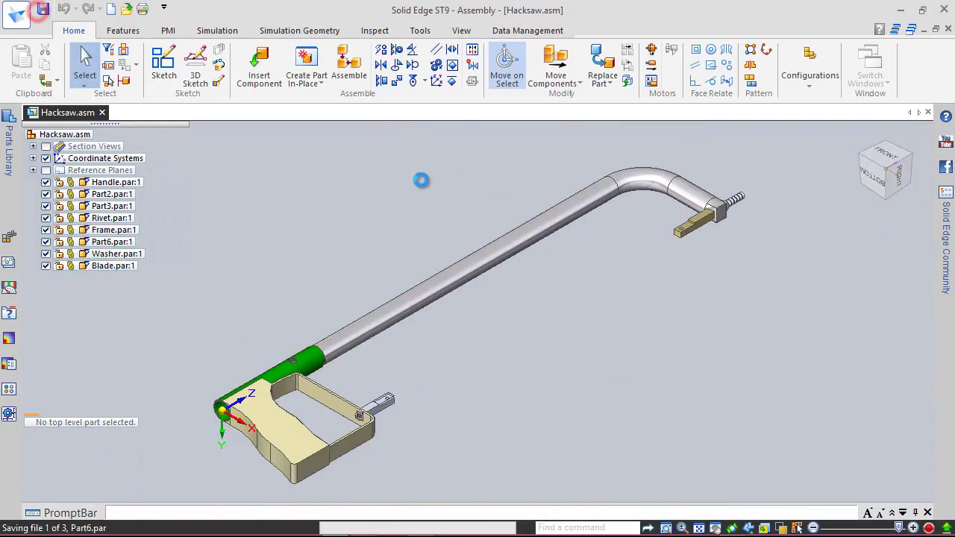
# Edit Blade.par in place and extrude the copied rectangle sketch by 0.031 in
pyautogui.doubleClick(106, 266)
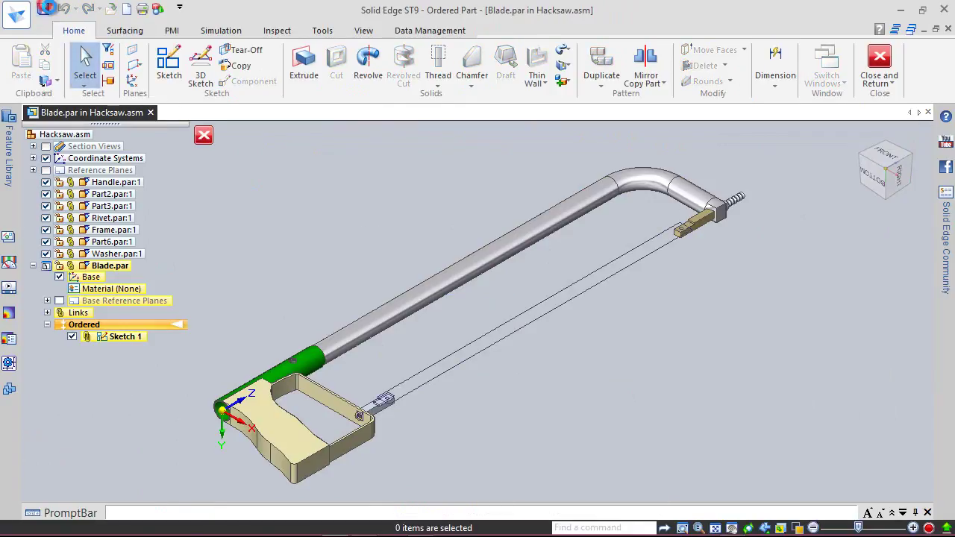
pyautogui.scroll(5, 688, 233)
pyautogui.scroll(3, 688, 233)
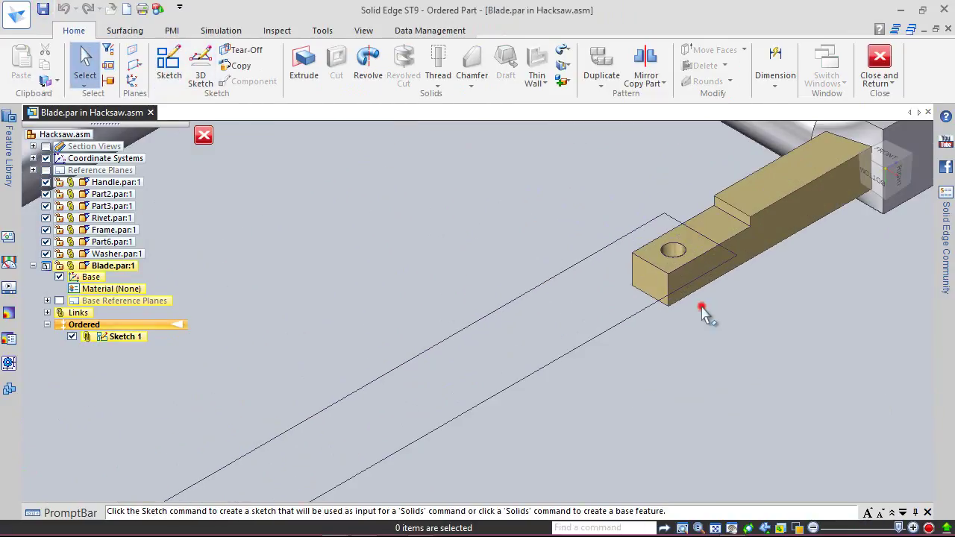
pyautogui.click(304, 65)
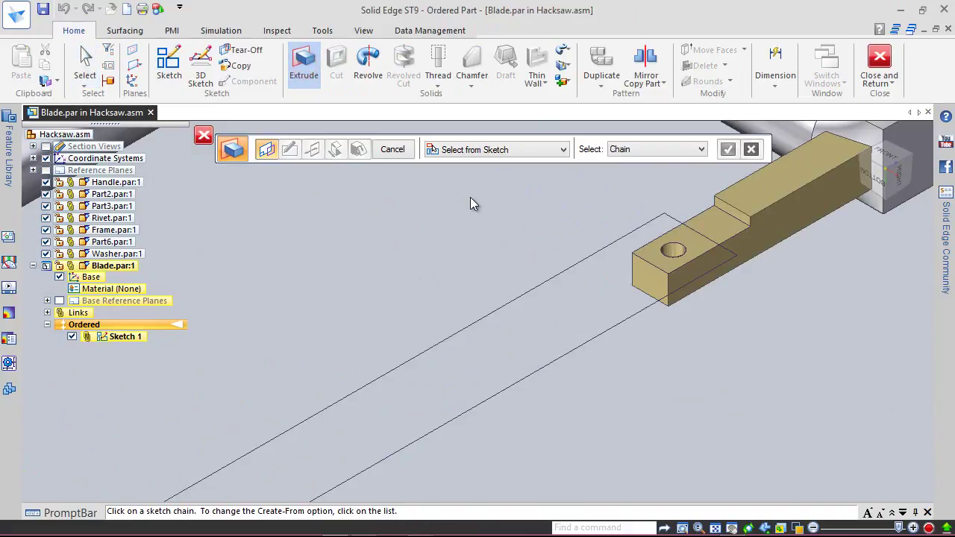
pyautogui.click(563, 274)
pyautogui.rightClick(594, 226)
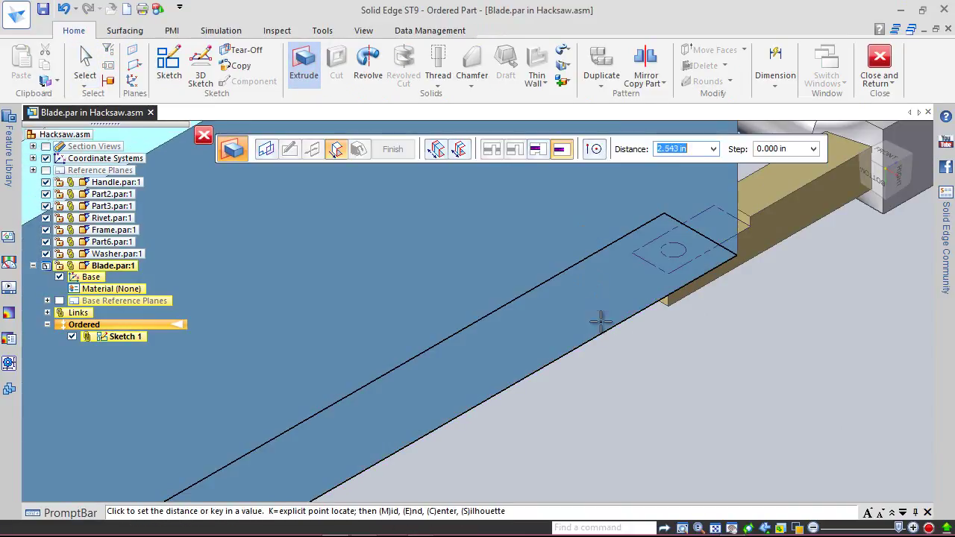
pyautogui.scroll(-4, 569, 304)
pyautogui.scroll(2, 593, 349)
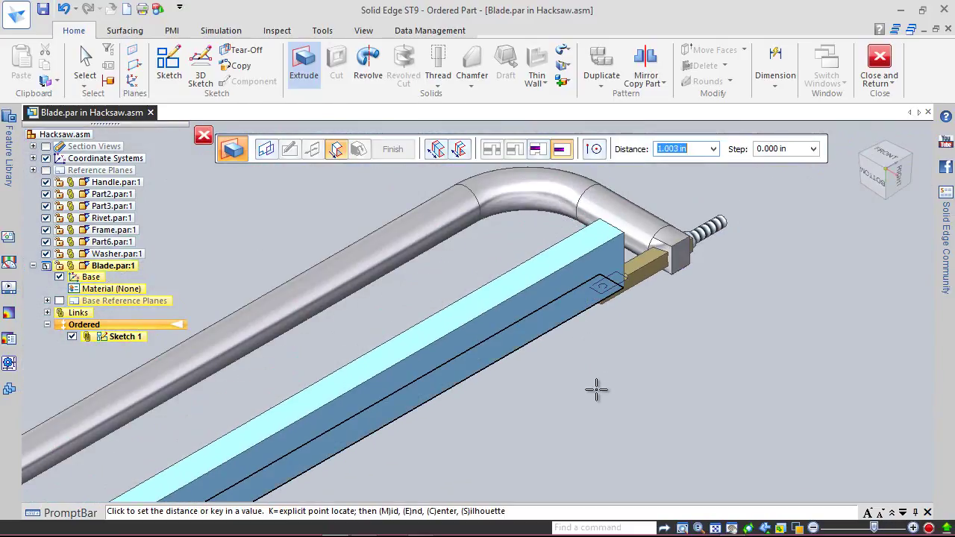
pyautogui.press('Return')
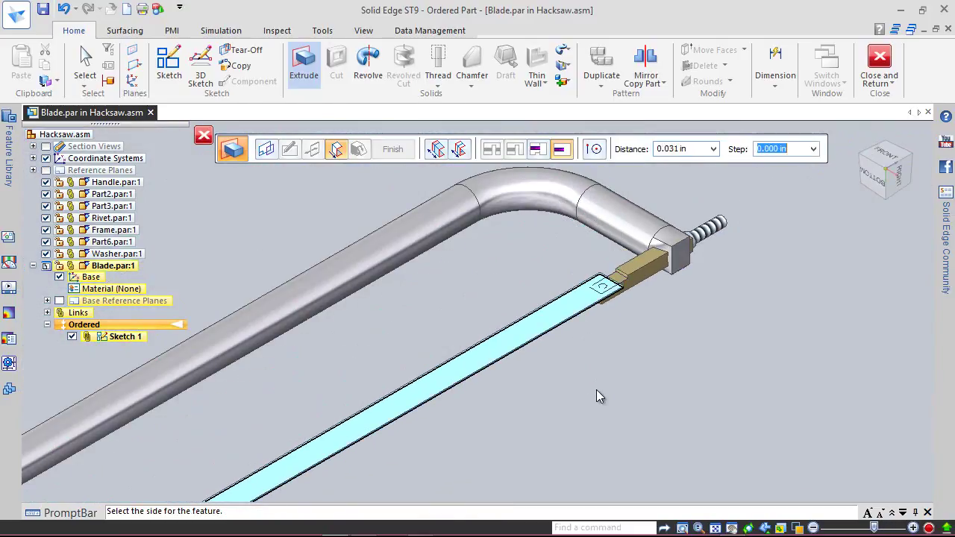
pyautogui.click(596, 390)
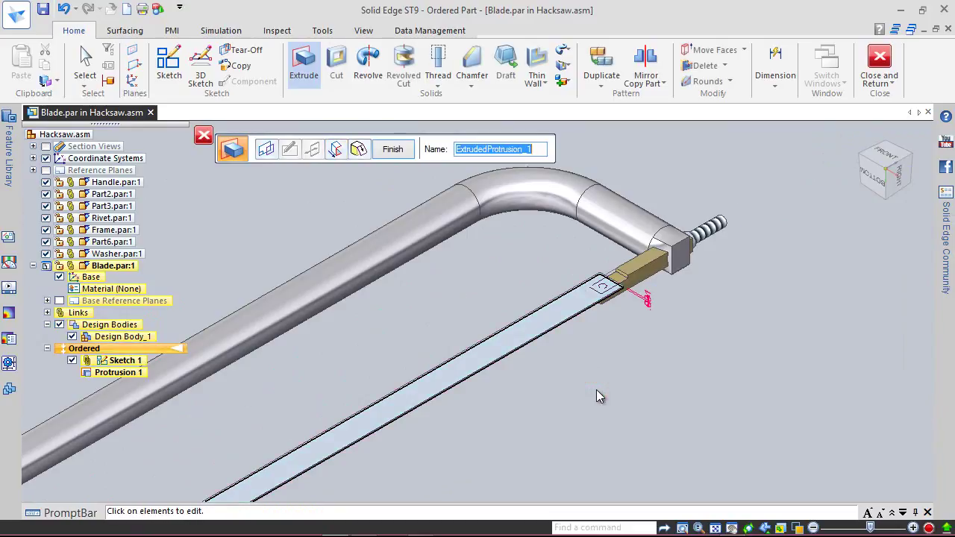
pyautogui.click(393, 149)
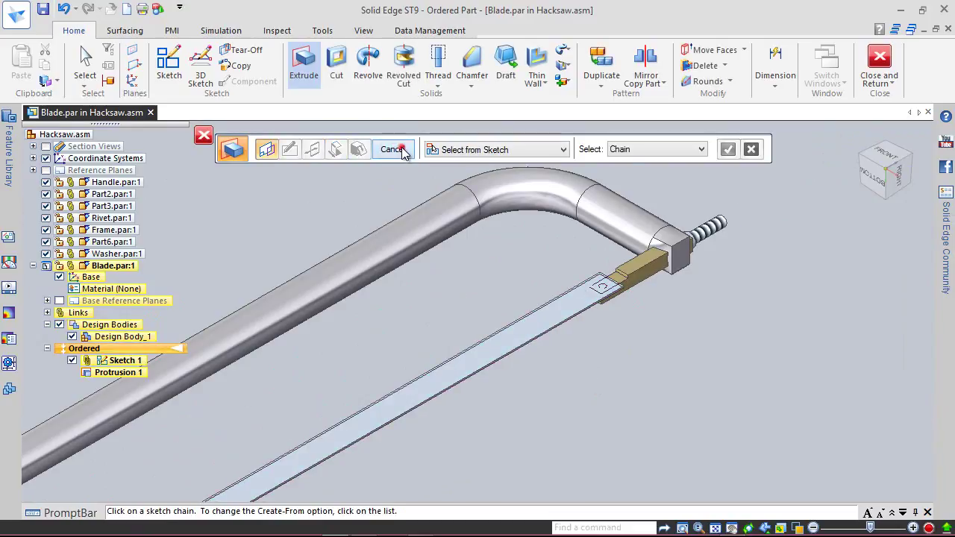
pyautogui.click(400, 149)
# Paint the blade body with the Khaki style using Part Painter, and return to the Hacksaw assembly
pyautogui.click(365, 30)
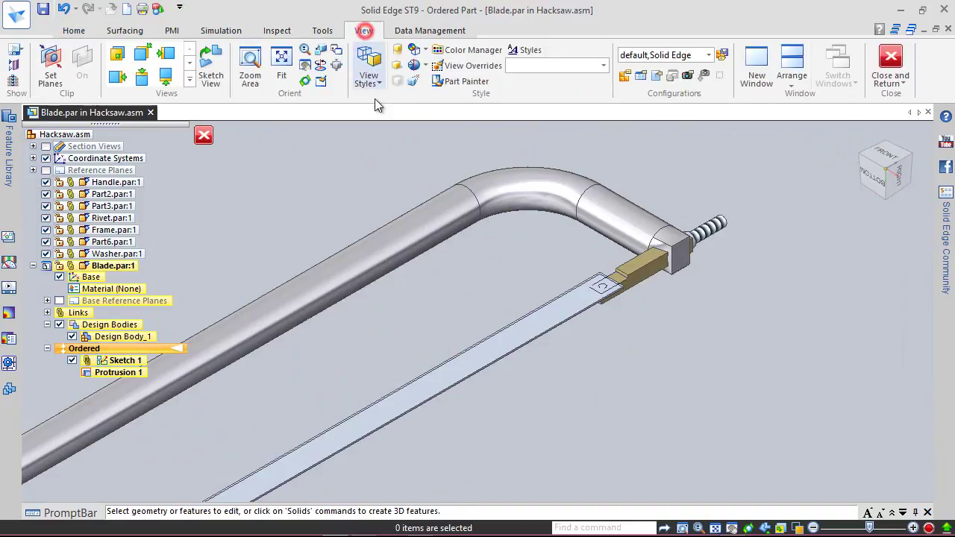
pyautogui.click(457, 84)
pyautogui.click(357, 151)
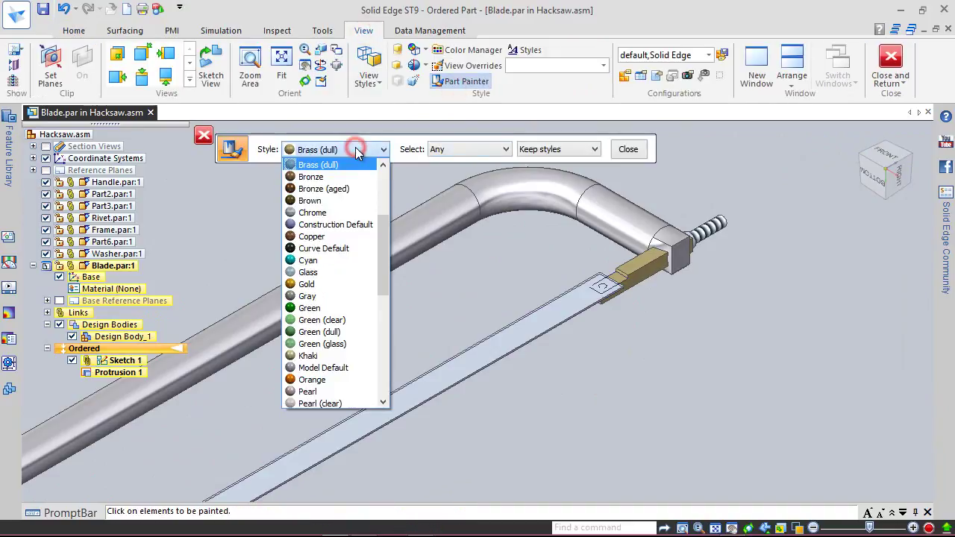
pyautogui.scroll(-3, 313, 291)
pyautogui.click(306, 248)
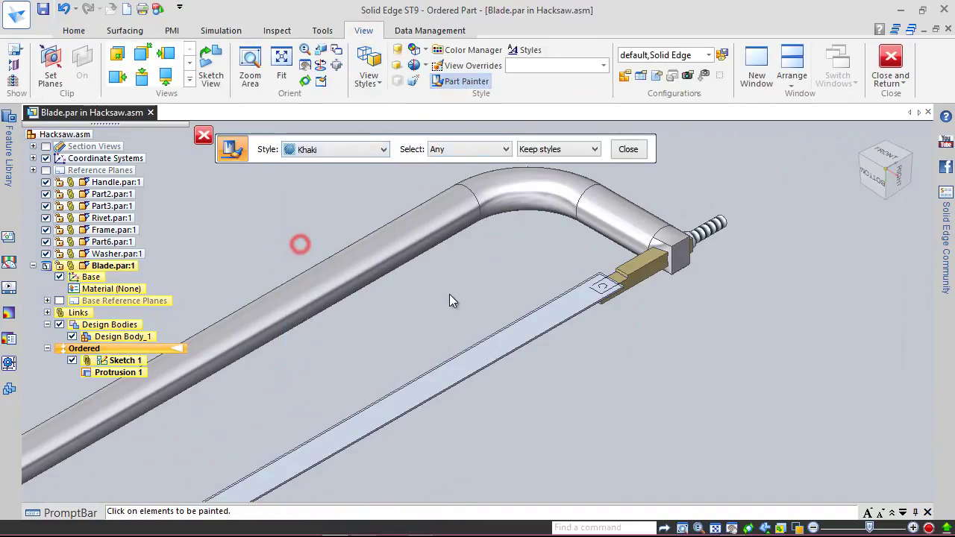
pyautogui.scroll(2, 654, 307)
pyautogui.click(636, 284)
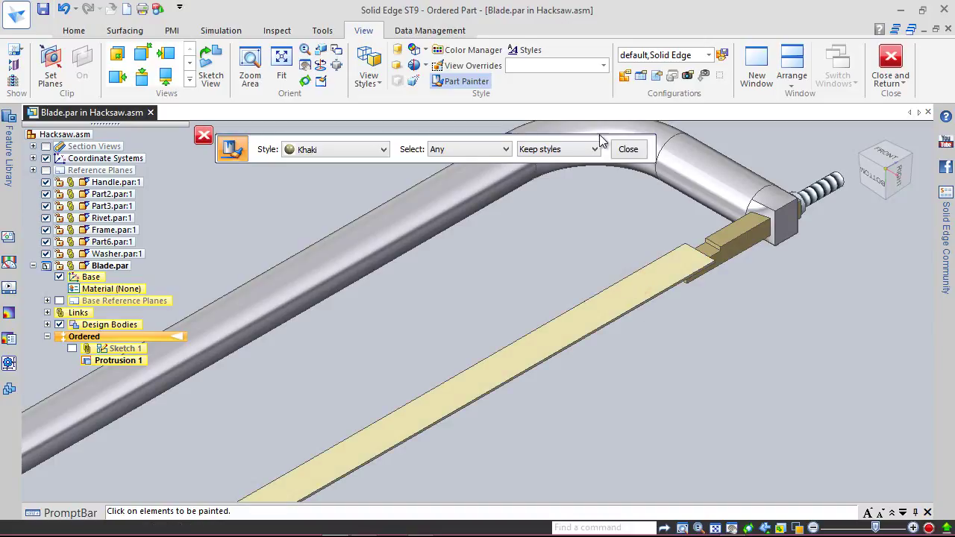
pyautogui.click(628, 149)
pyautogui.hotkey('ctrl', 'f')
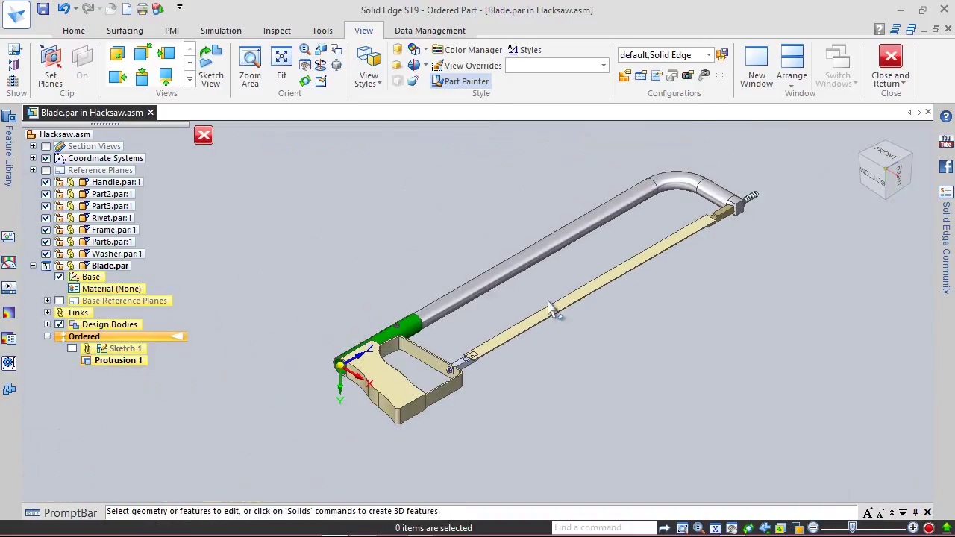
pyautogui.scroll(2, 542, 323)
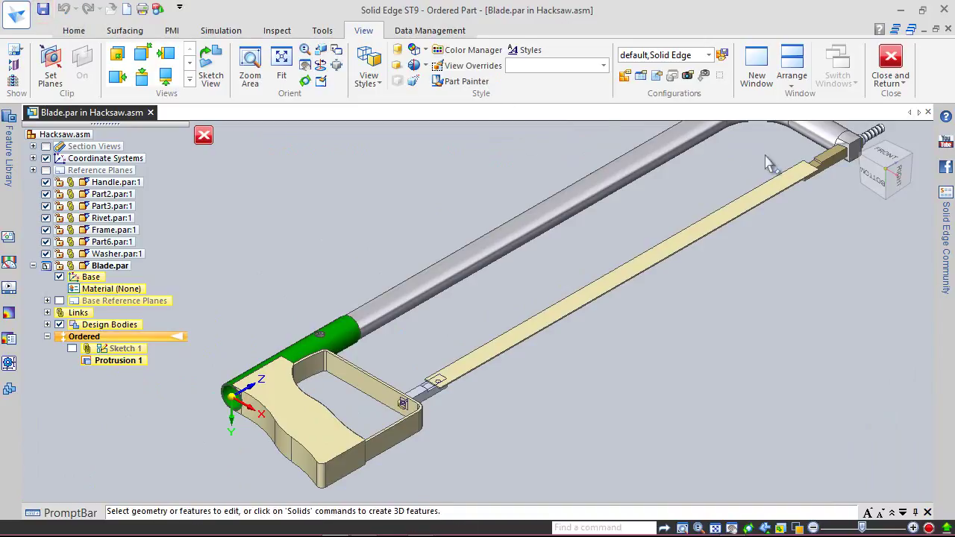
pyautogui.click(891, 61)
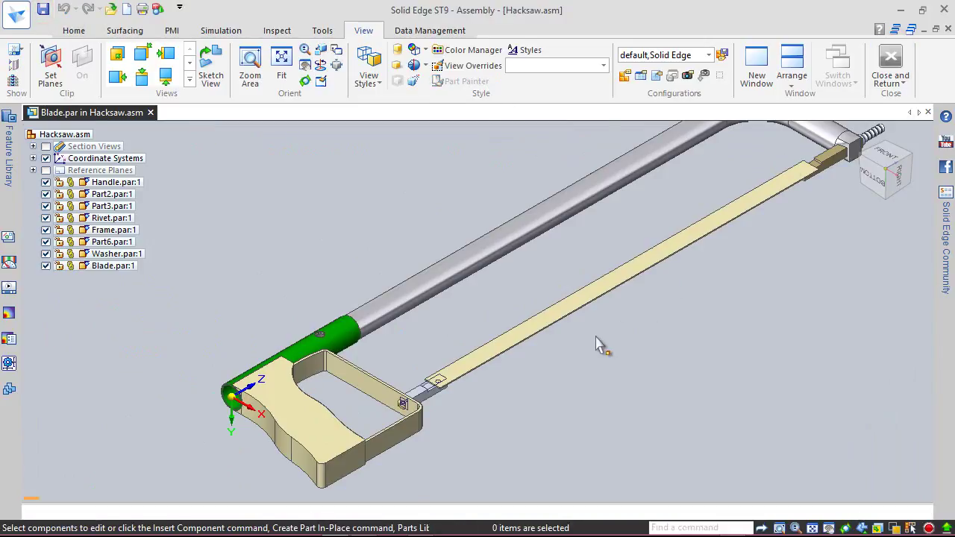
# Turn off the display of sketches for Part3, the handle-side blade holder
pyautogui.click(432, 395)
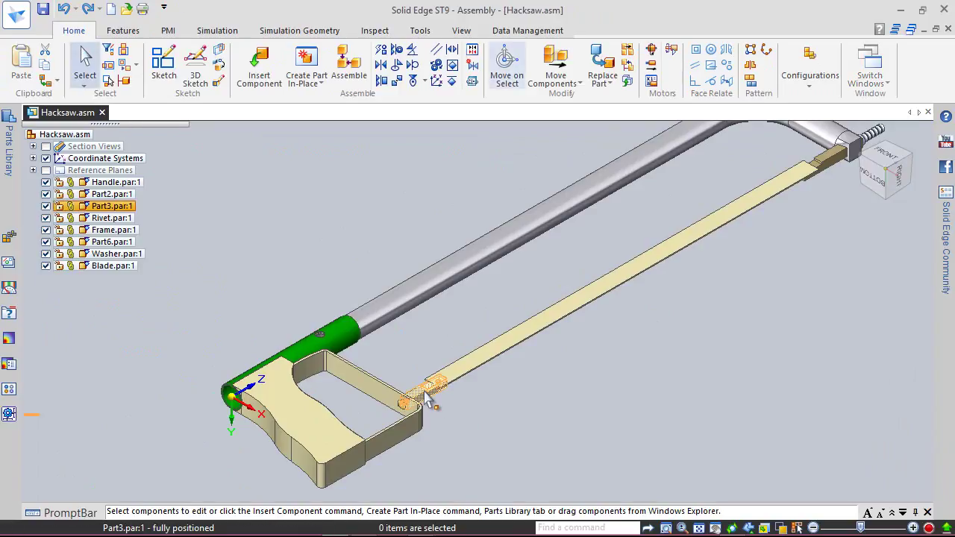
pyautogui.rightClick(416, 411)
pyautogui.click(486, 117)
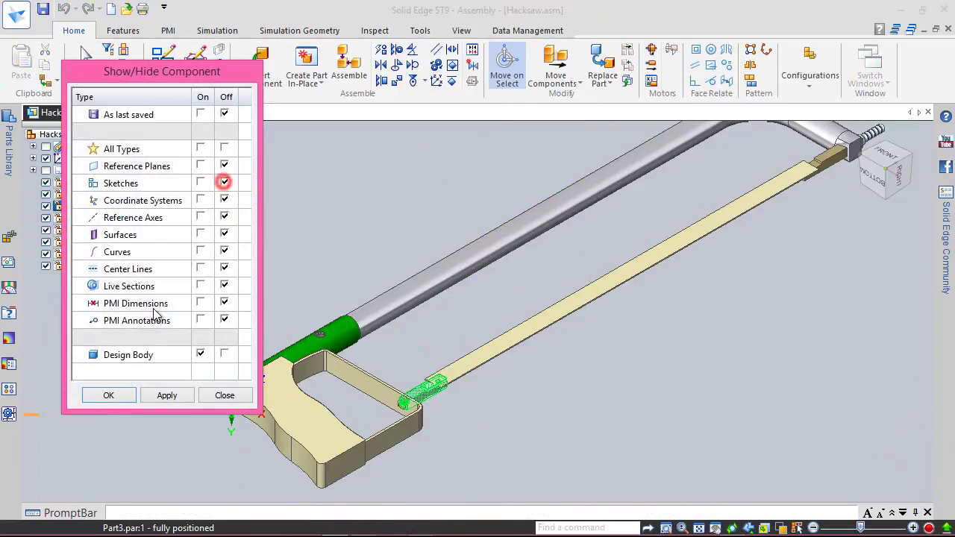
pyautogui.click(110, 396)
pyautogui.click(382, 207)
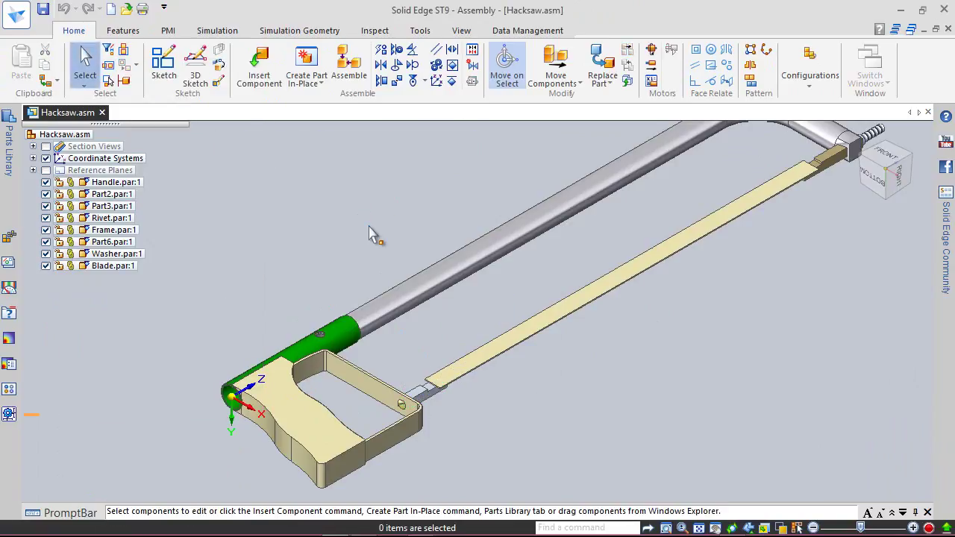
# Open the Blade part for in-place editing with the solid modeling commands at hand
pyautogui.click(469, 186)
pyautogui.click(447, 376)
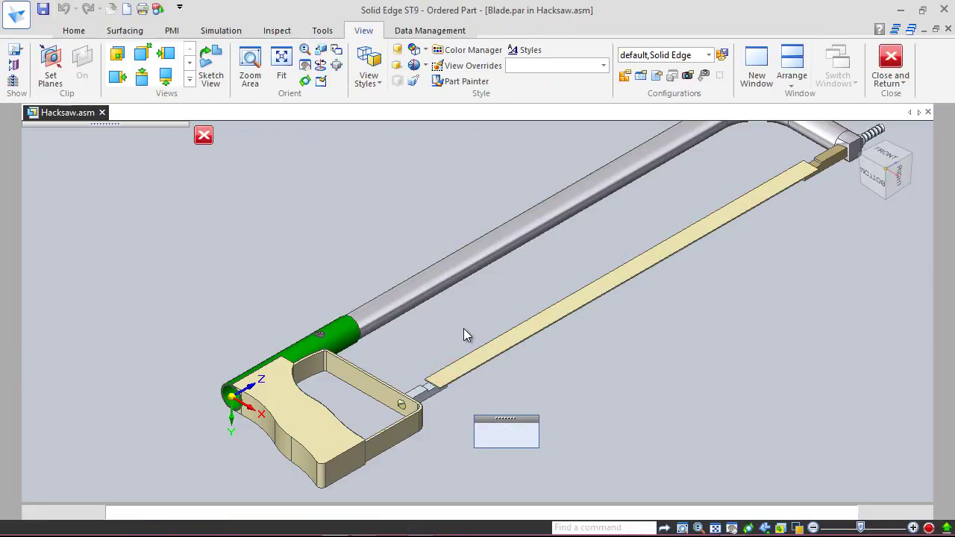
pyautogui.click(73, 31)
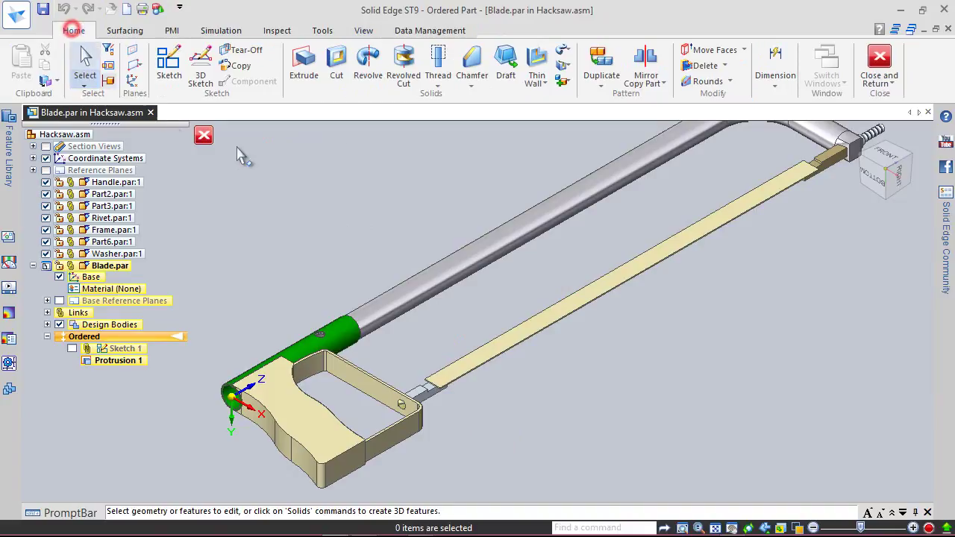